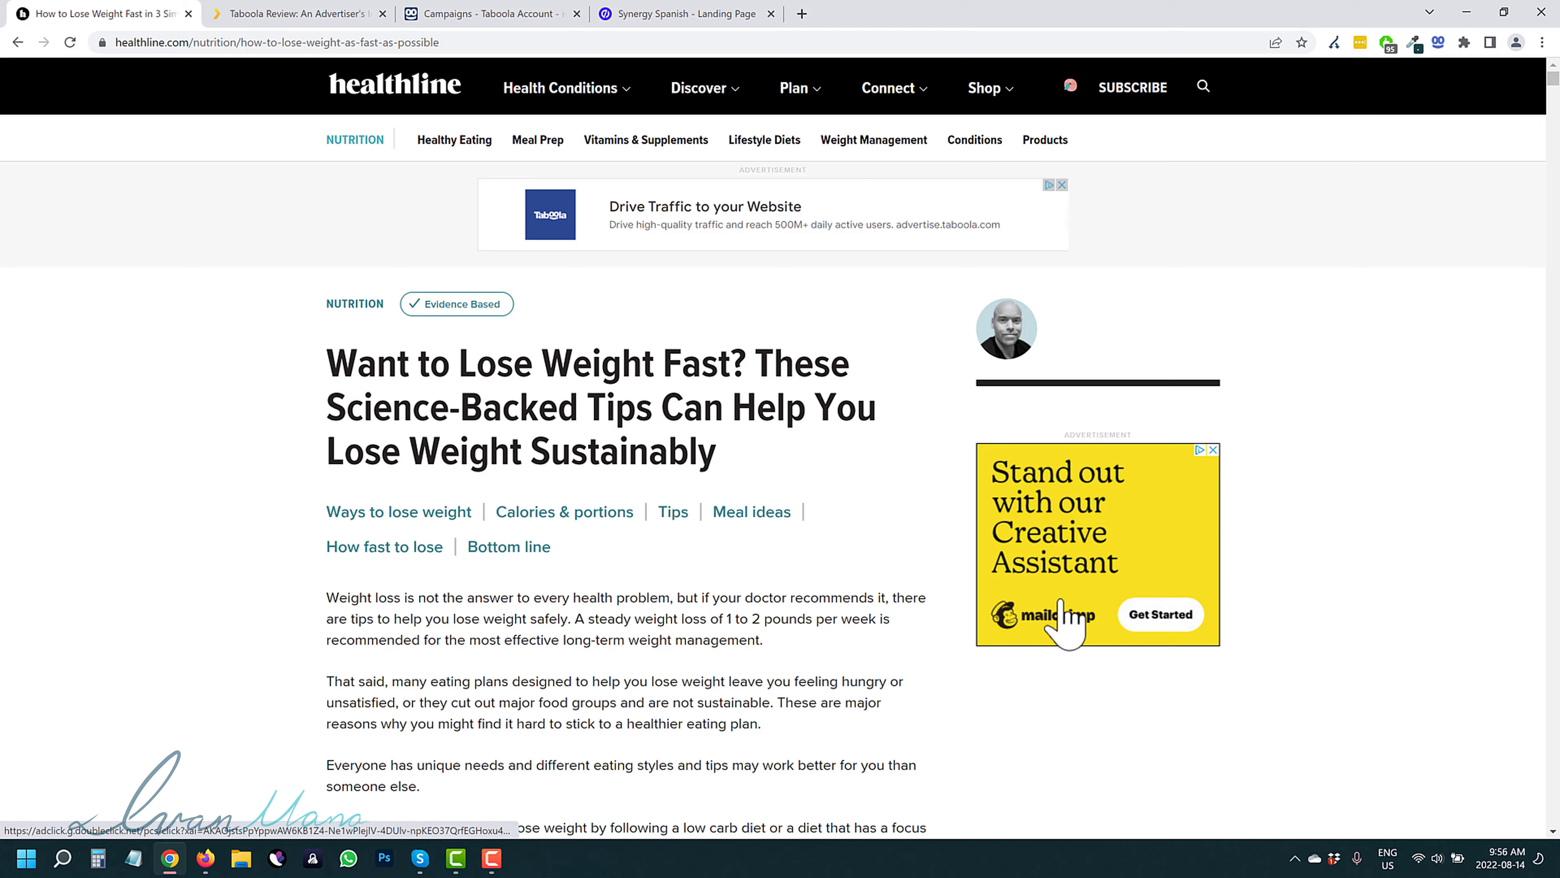
# Examine the ad placements in the Healthline weight-loss article and the sponsored links on the Taboola Review page
pyautogui.scroll(-10, 1066, 621)
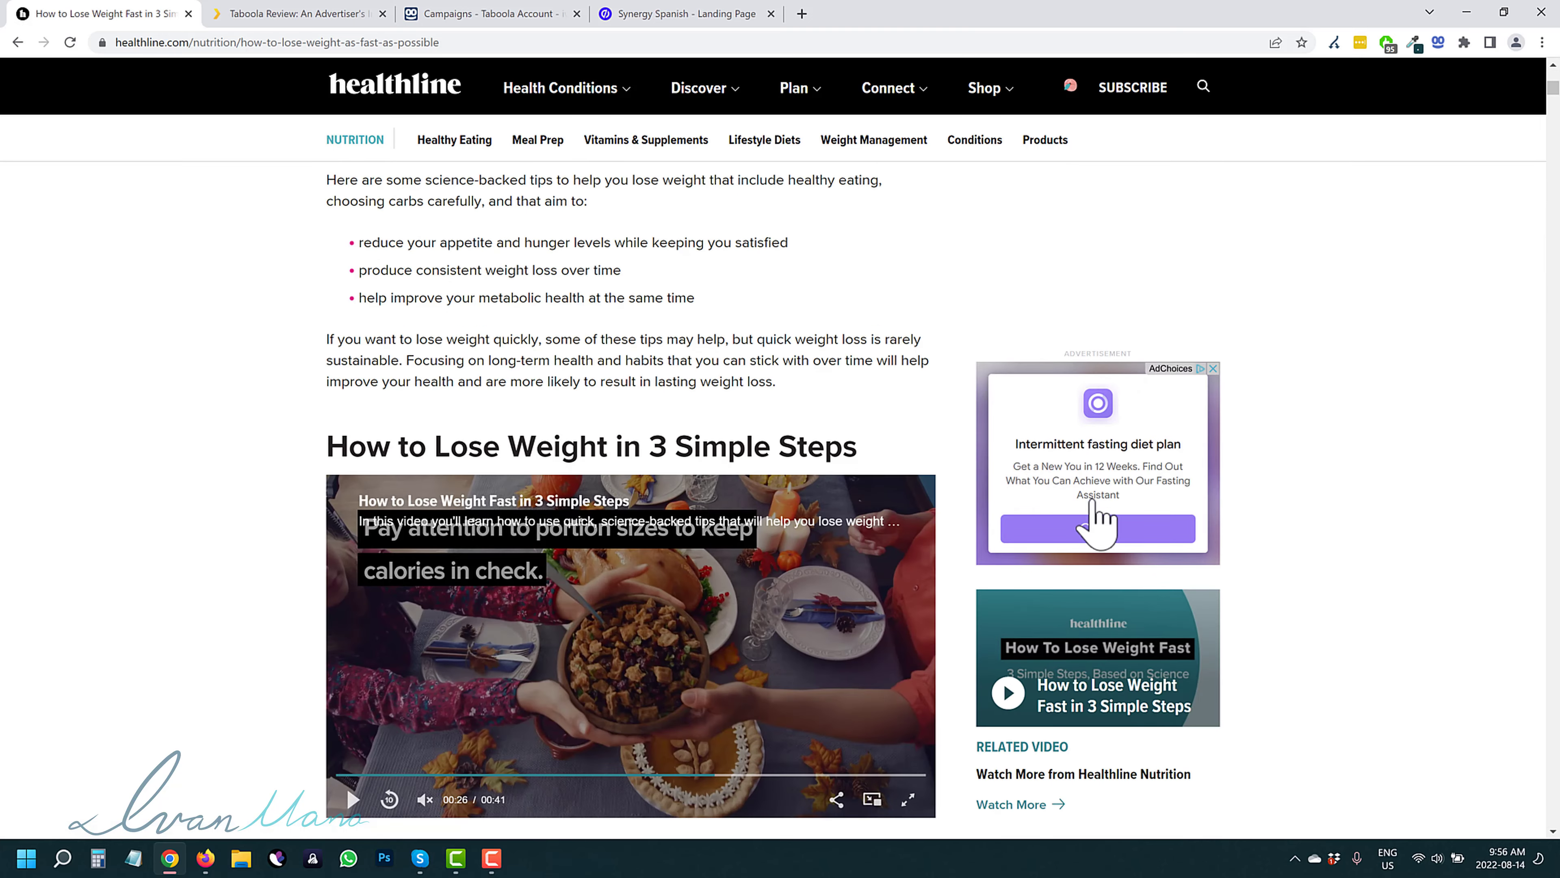
pyautogui.scroll(-2, 1098, 523)
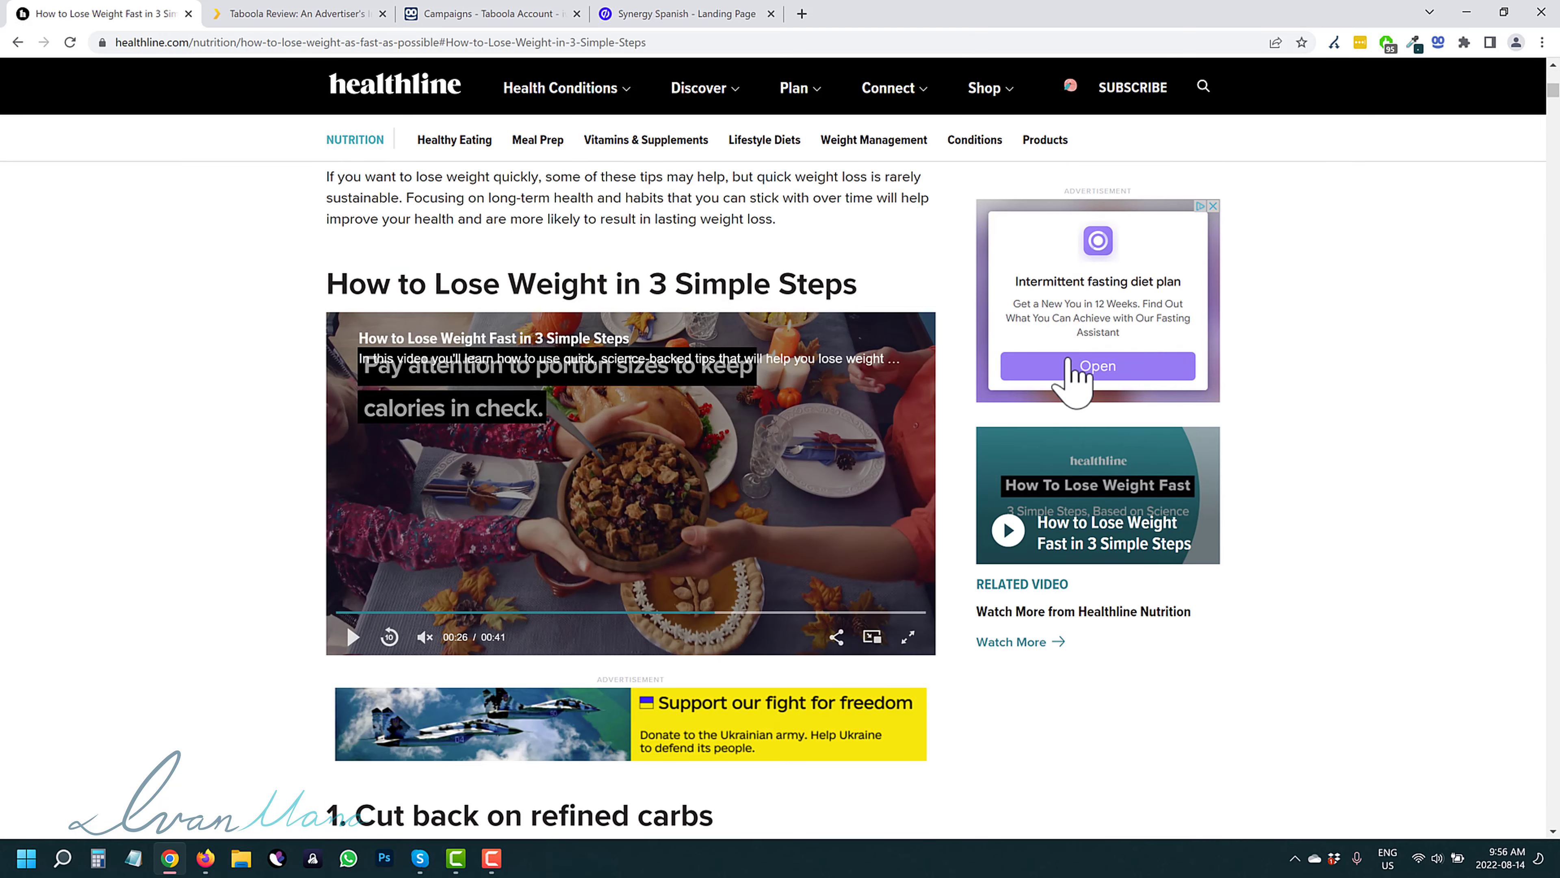
pyautogui.scroll(-6, 1014, 430)
pyautogui.scroll(-1, 1084, 544)
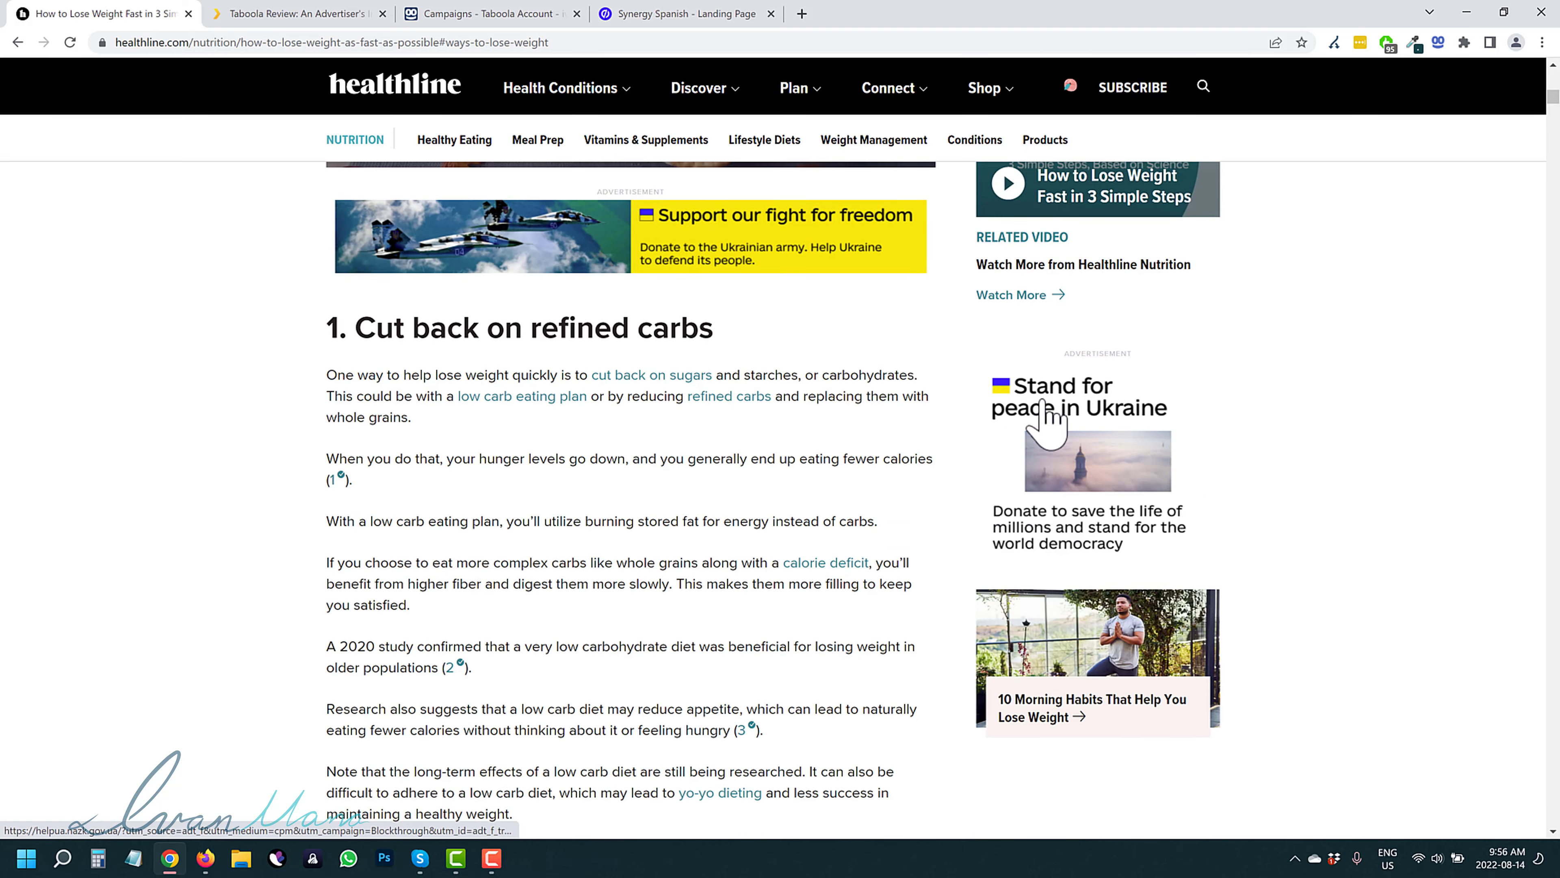
pyautogui.scroll(-1, 1047, 562)
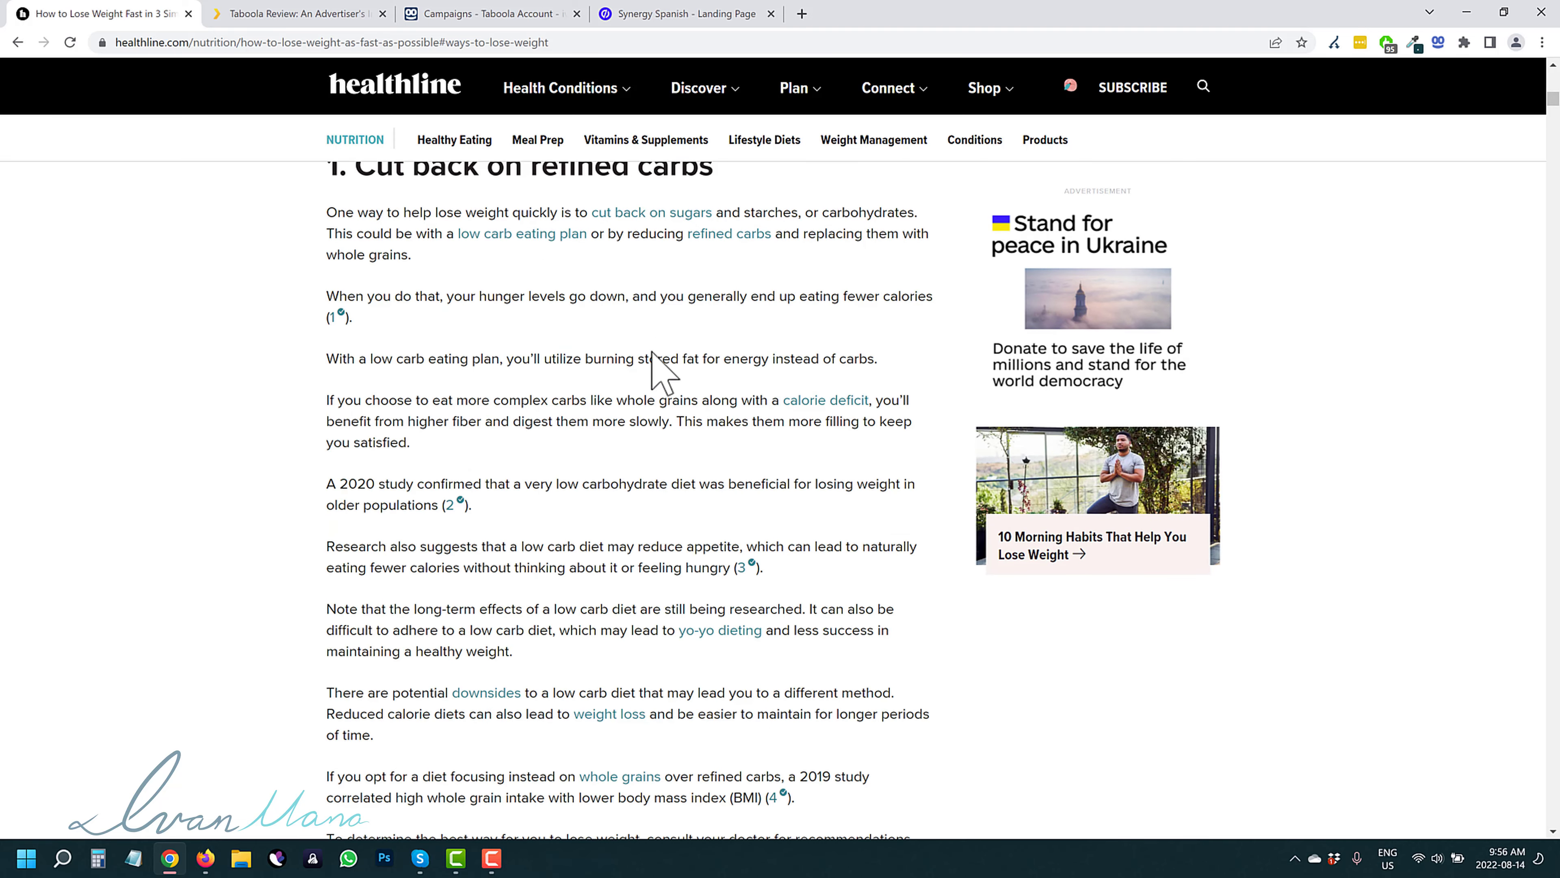
pyautogui.click(265, 13)
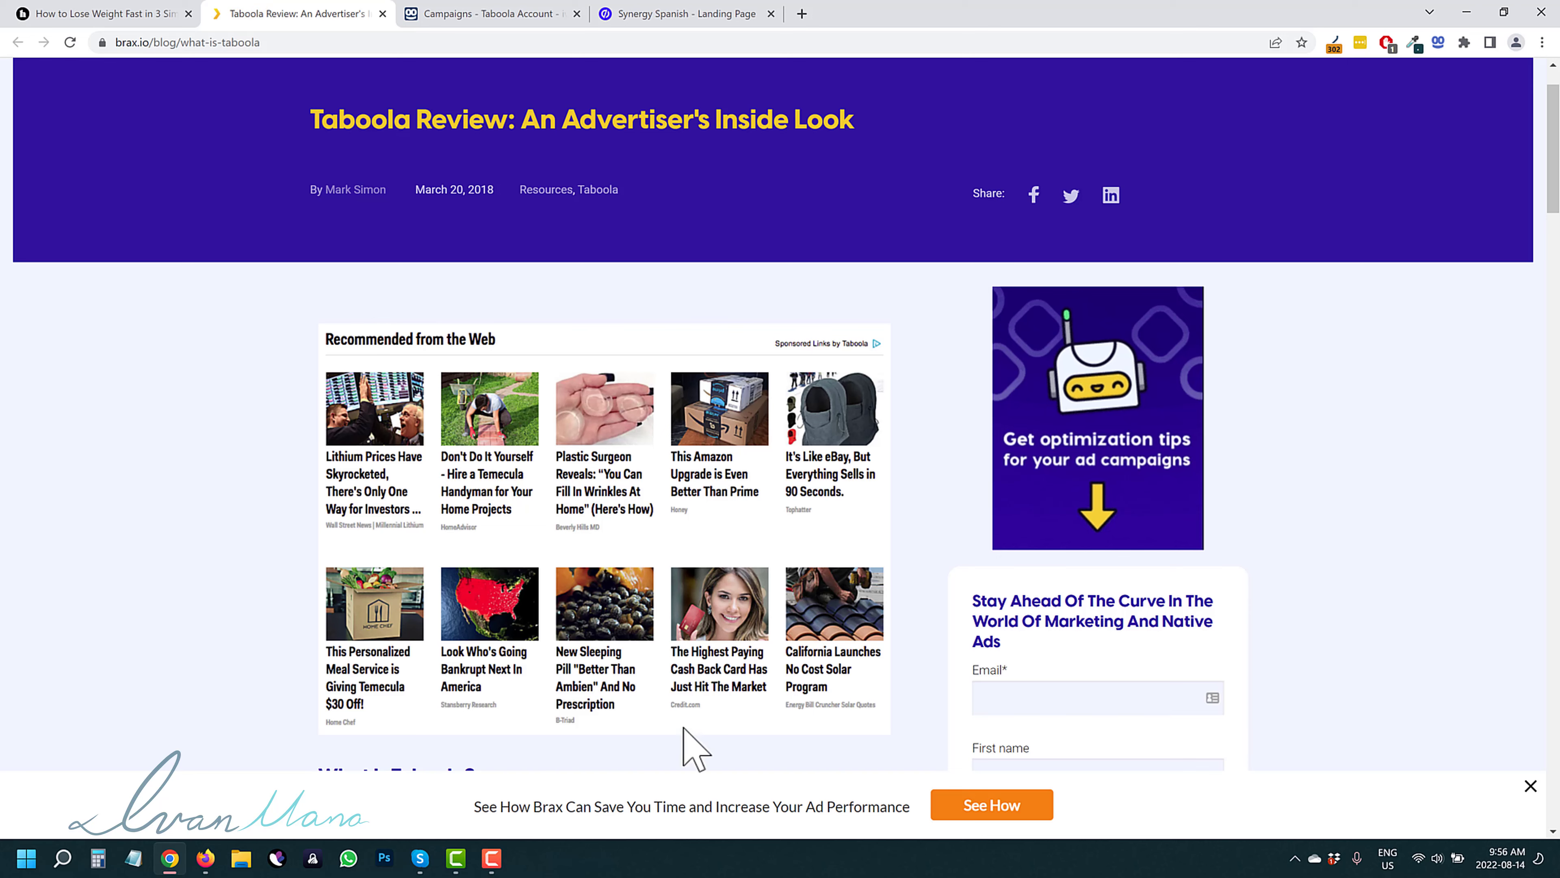
pyautogui.click(113, 12)
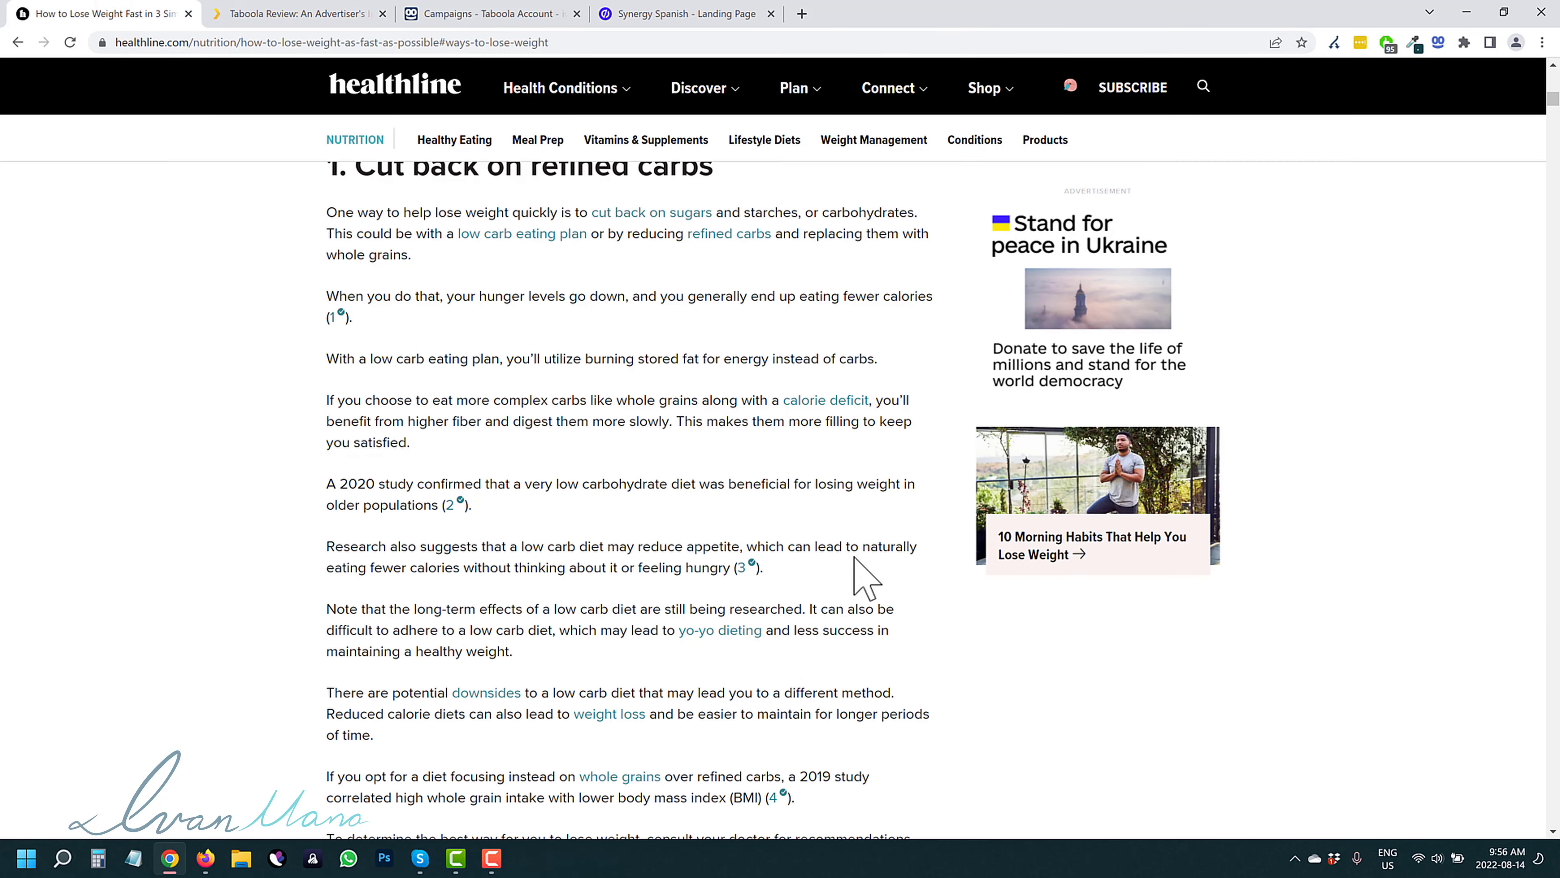
pyautogui.scroll(-9, 863, 578)
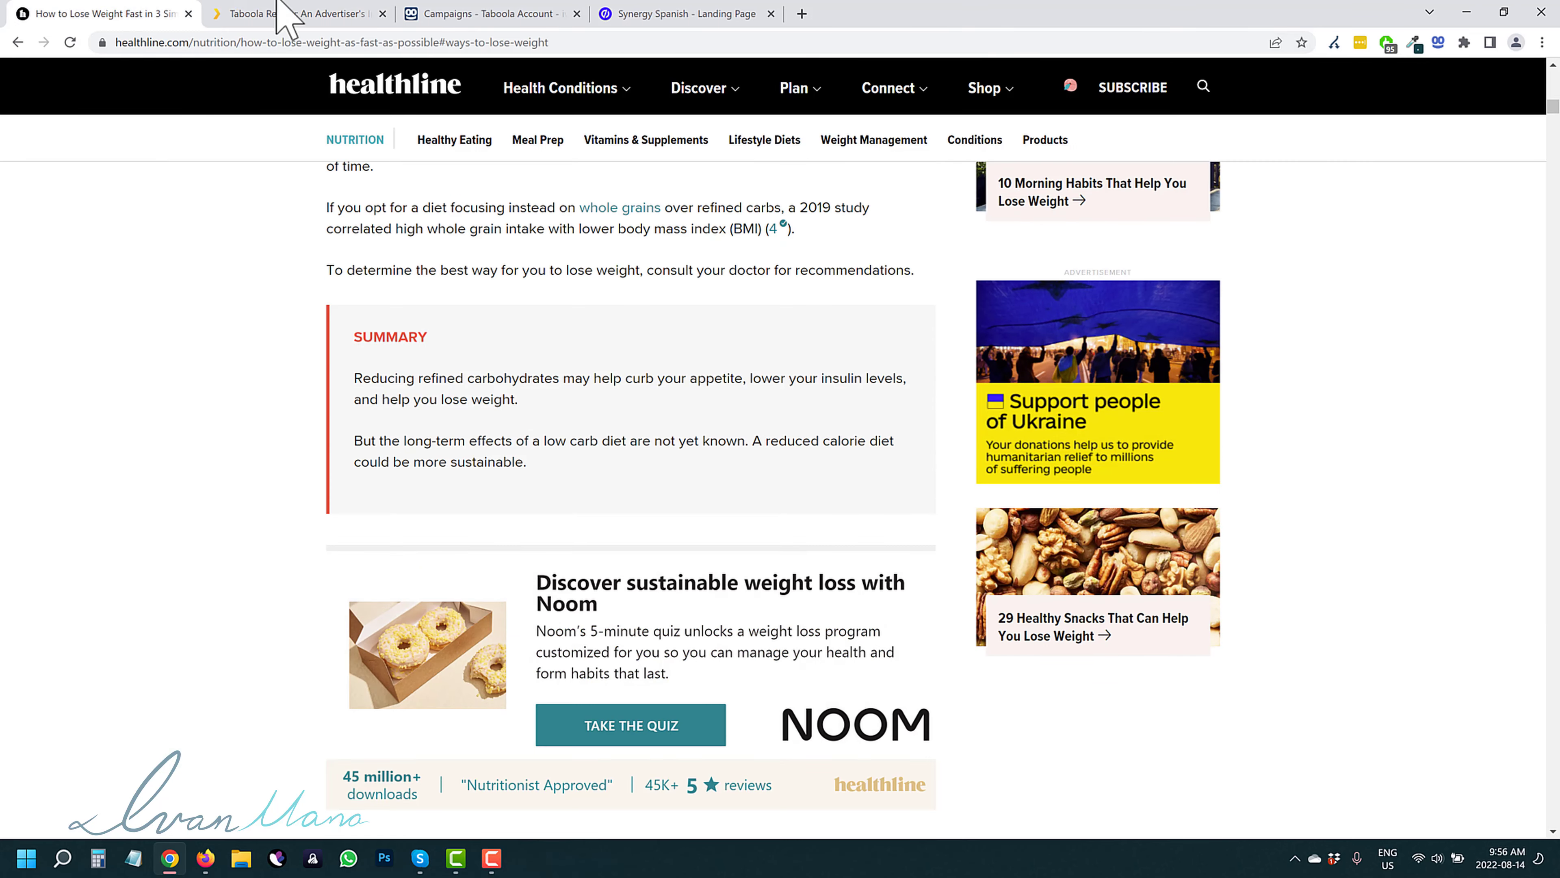
pyautogui.click(281, 13)
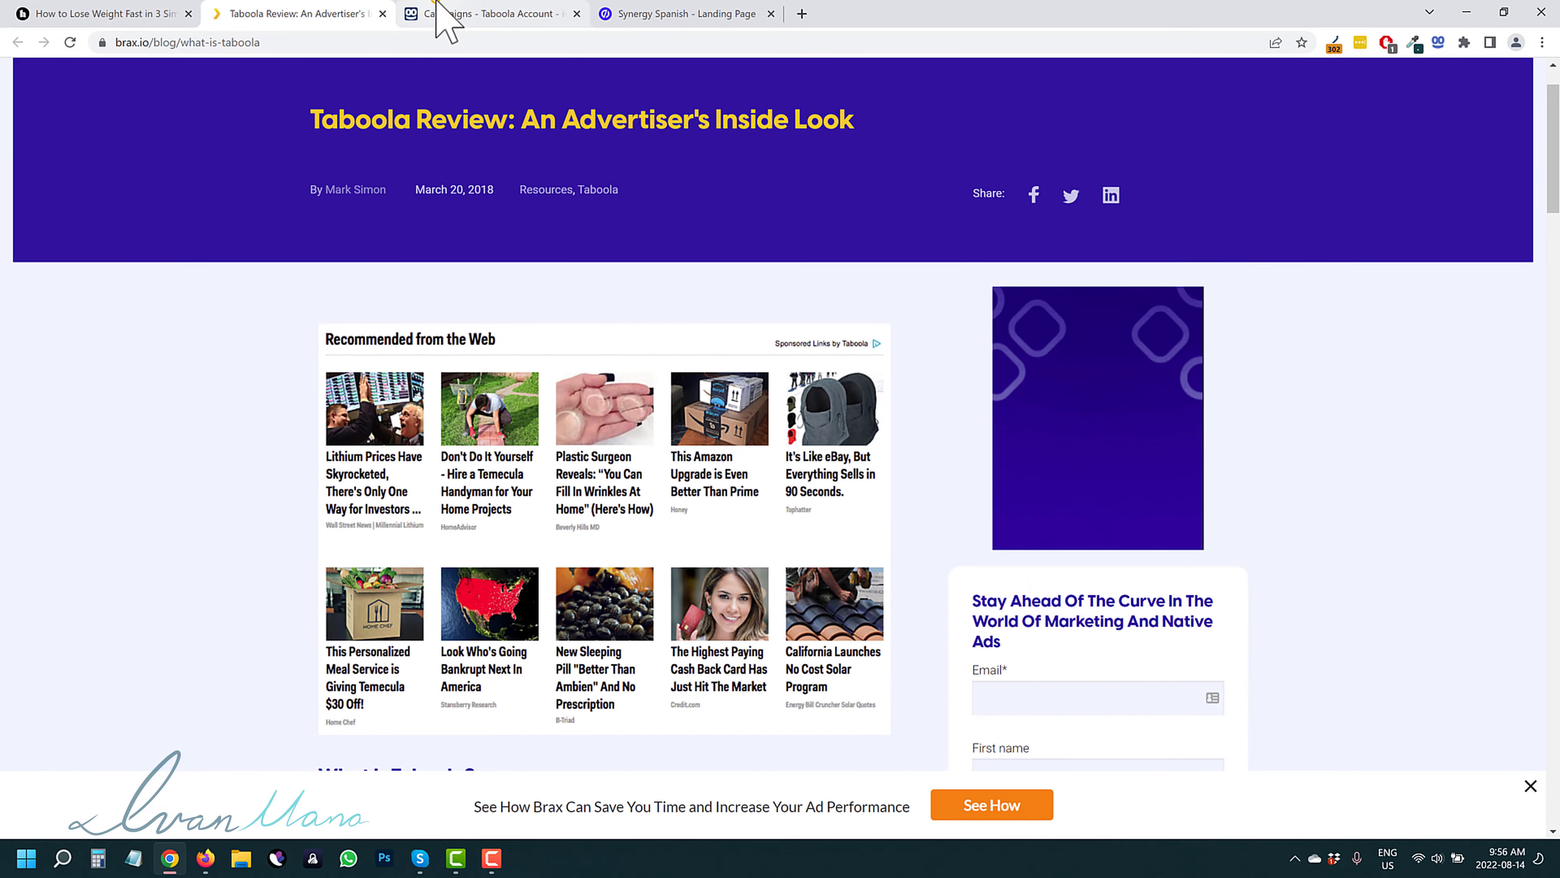
# Bring up the Taboola Ads campaigns page and close the Healthline article and the Taboola Review page
pyautogui.click(443, 14)
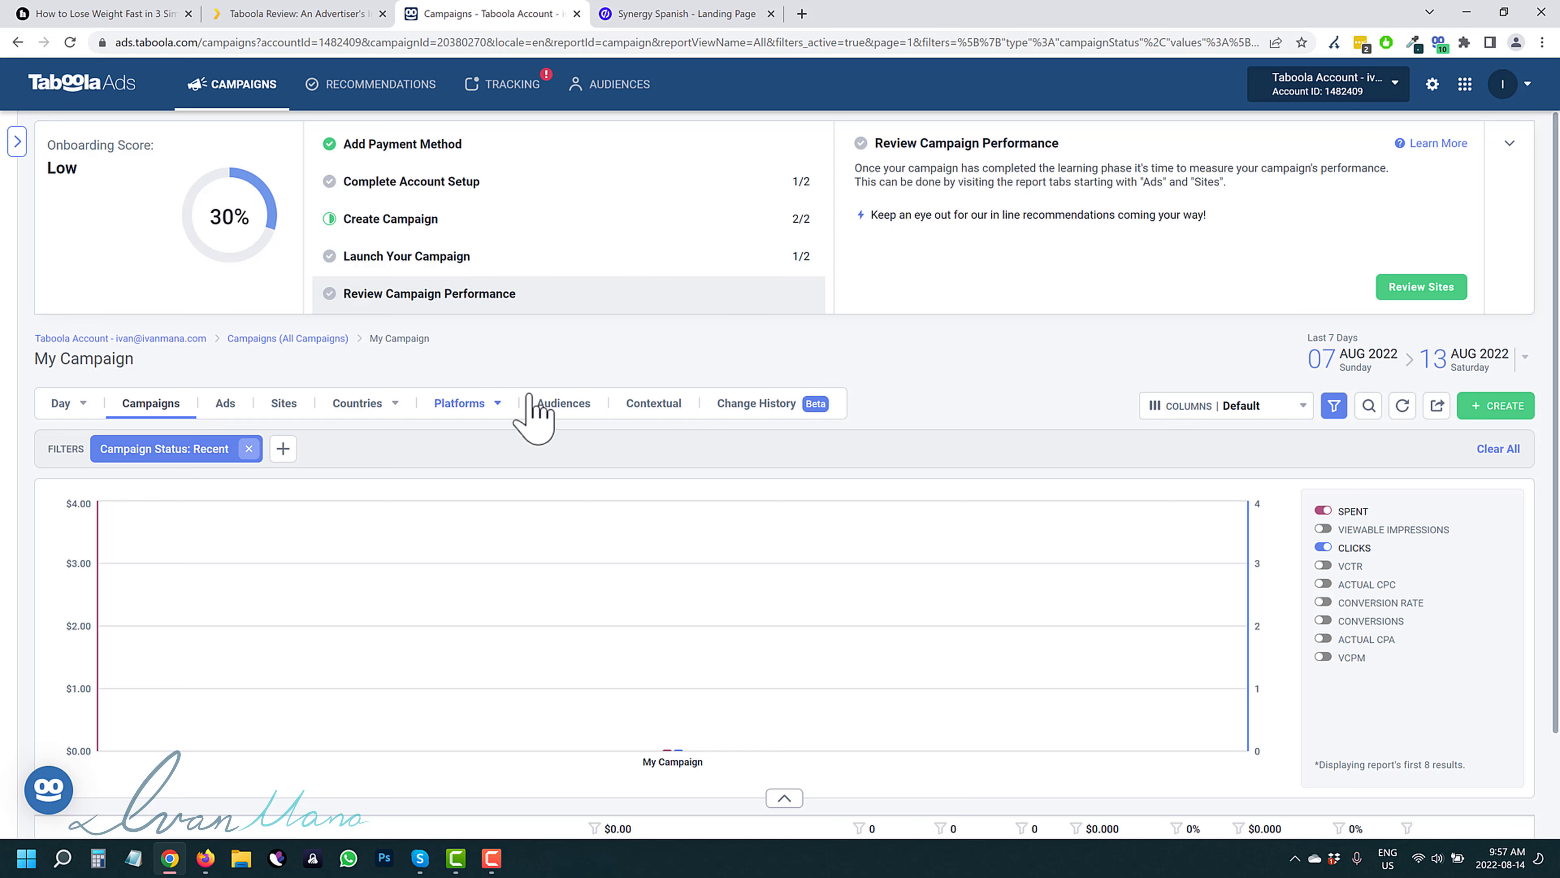
pyautogui.click(189, 14)
pyautogui.click(189, 13)
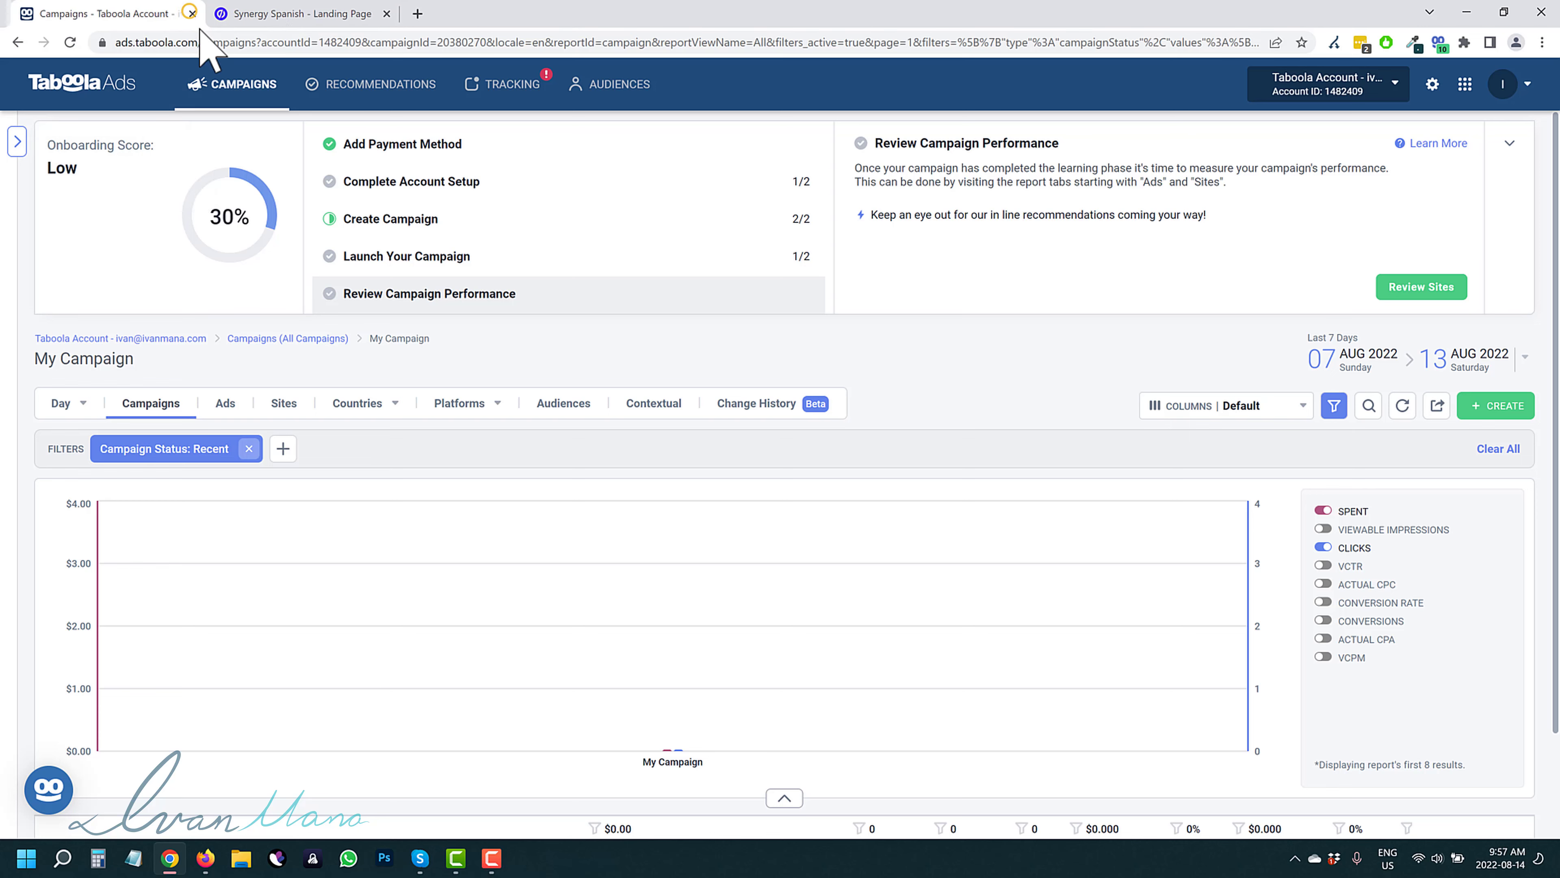
# Open the published Synergy Spanish landing page from its Unbounce overview and look through its content
pyautogui.click(276, 13)
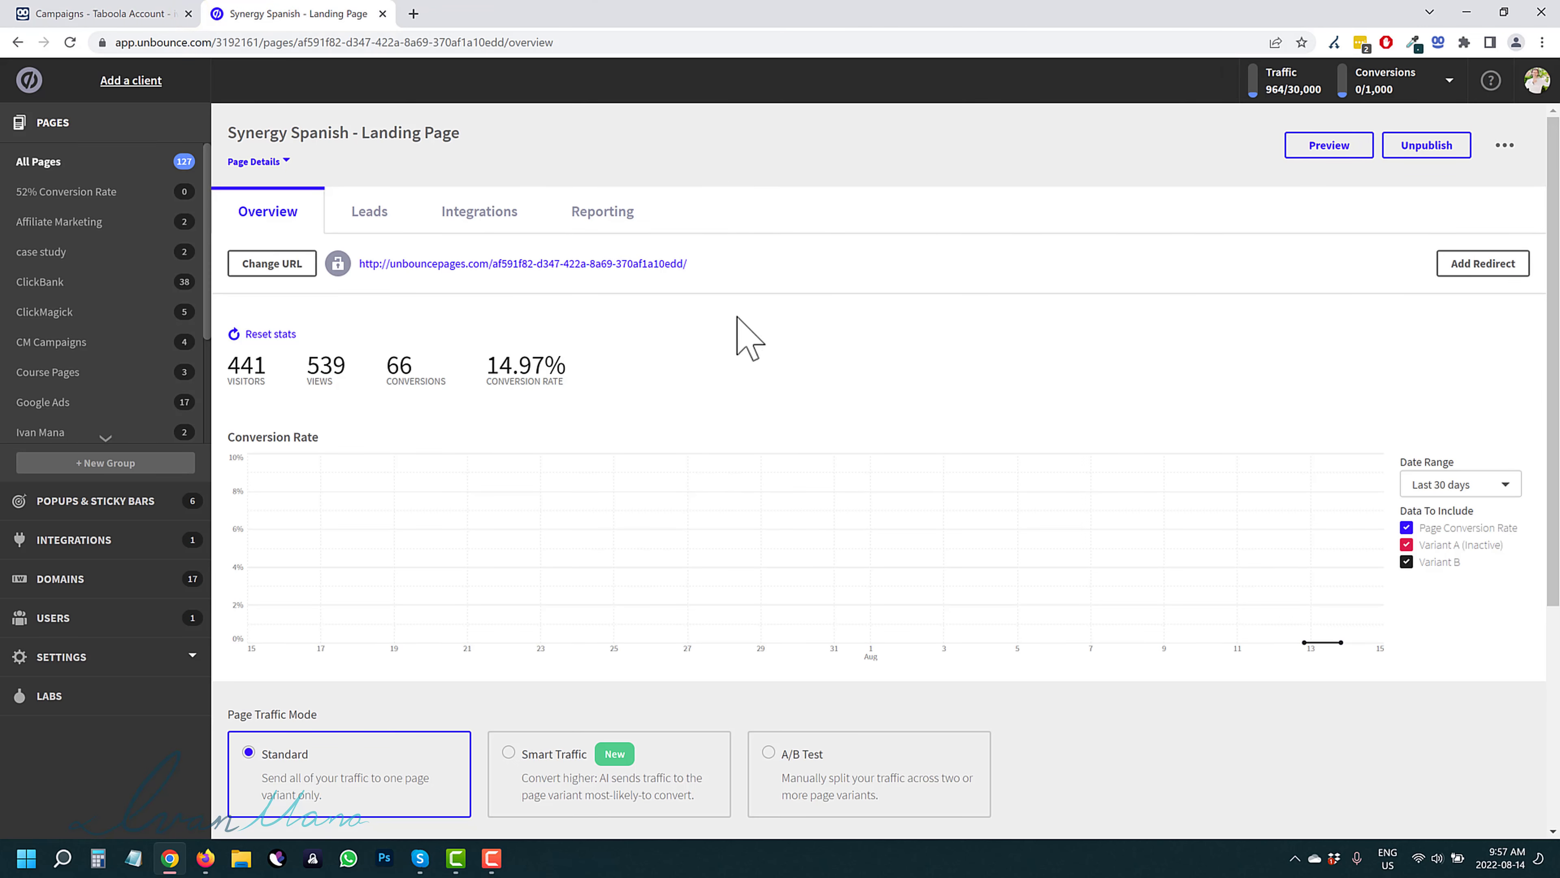
pyautogui.click(513, 264)
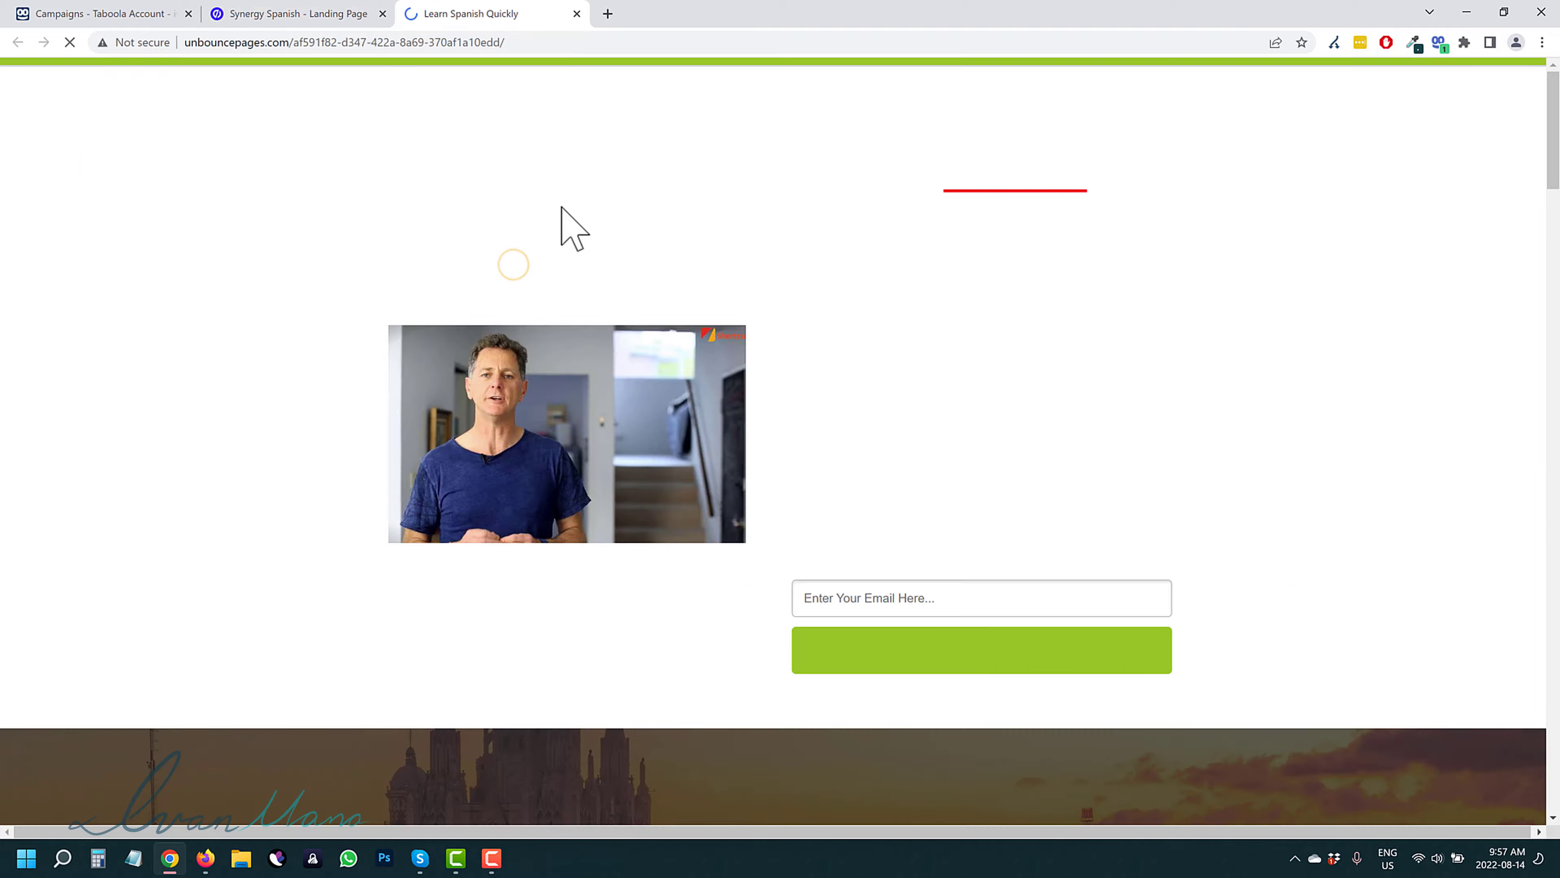
pyautogui.scroll(-11, 686, 569)
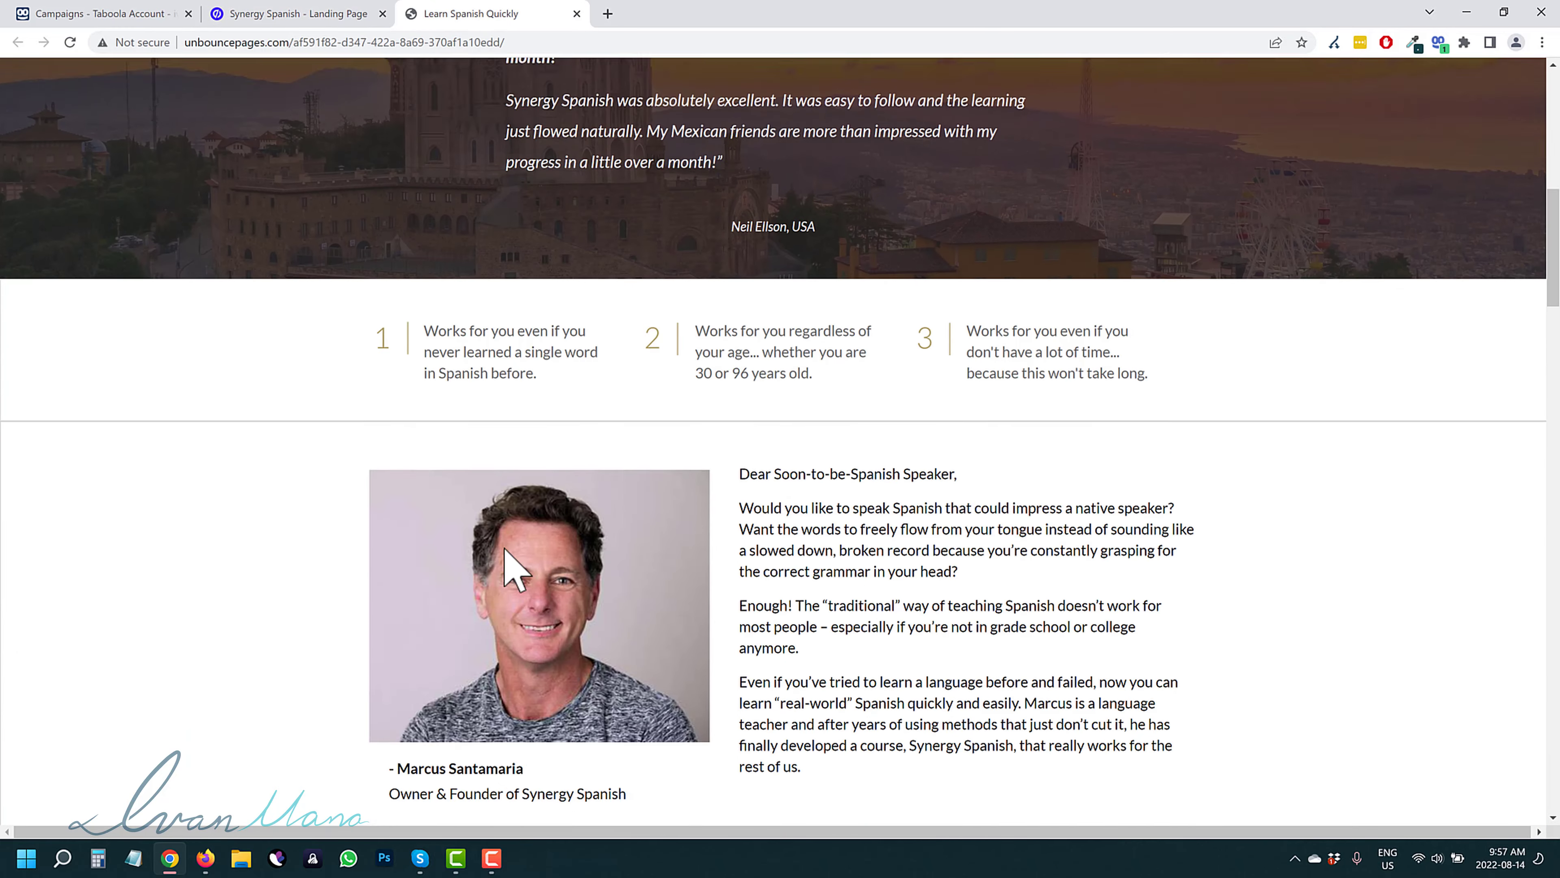
pyautogui.scroll(-10, 410, 572)
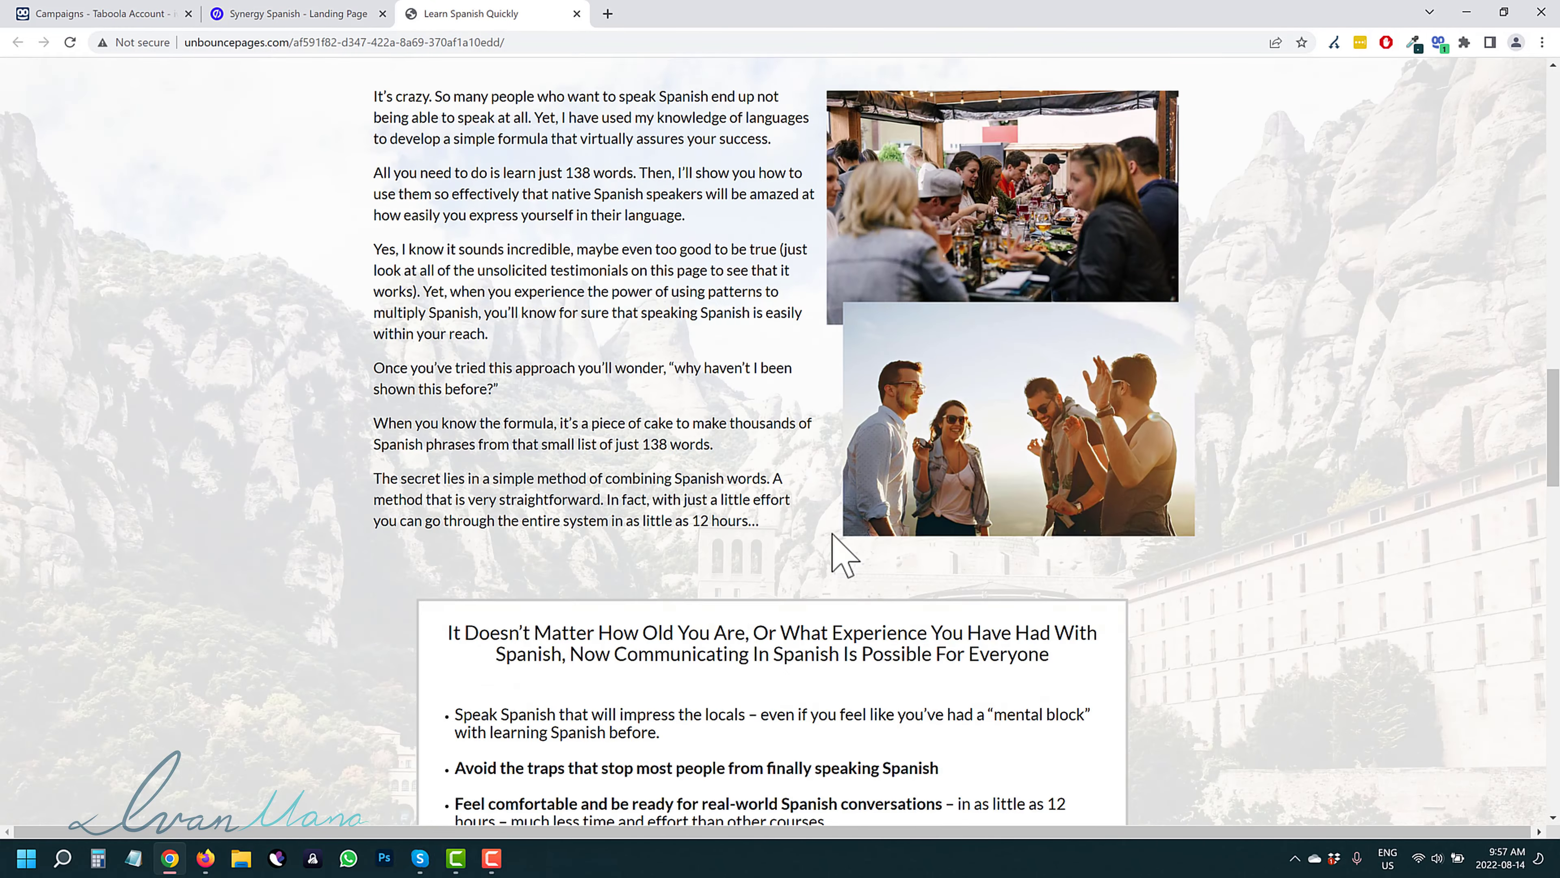
pyautogui.scroll(20, 909, 516)
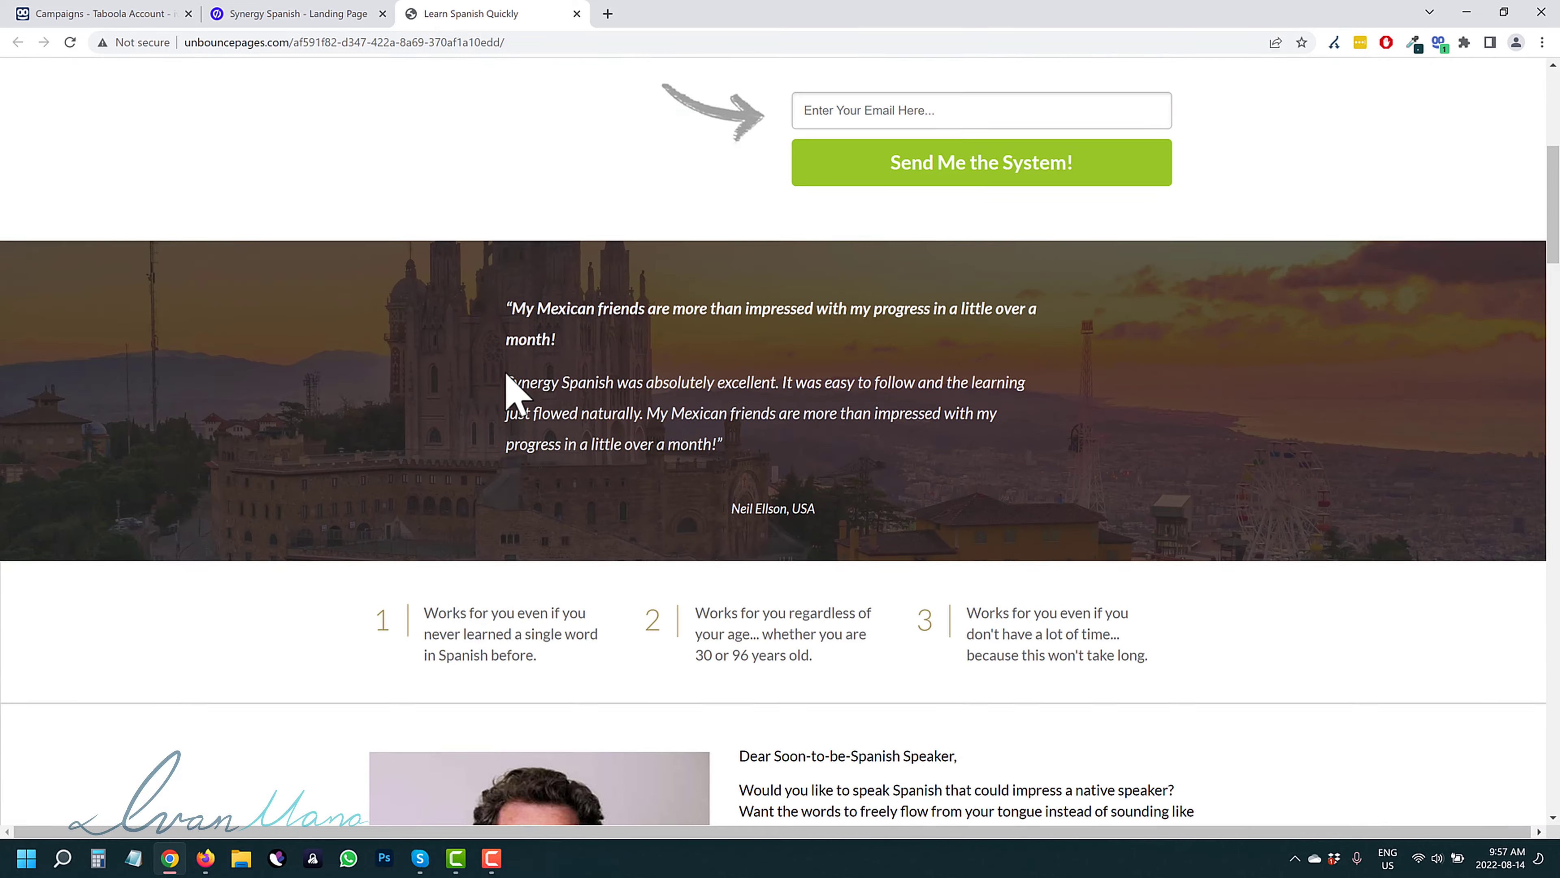
pyautogui.scroll(1, 534, 344)
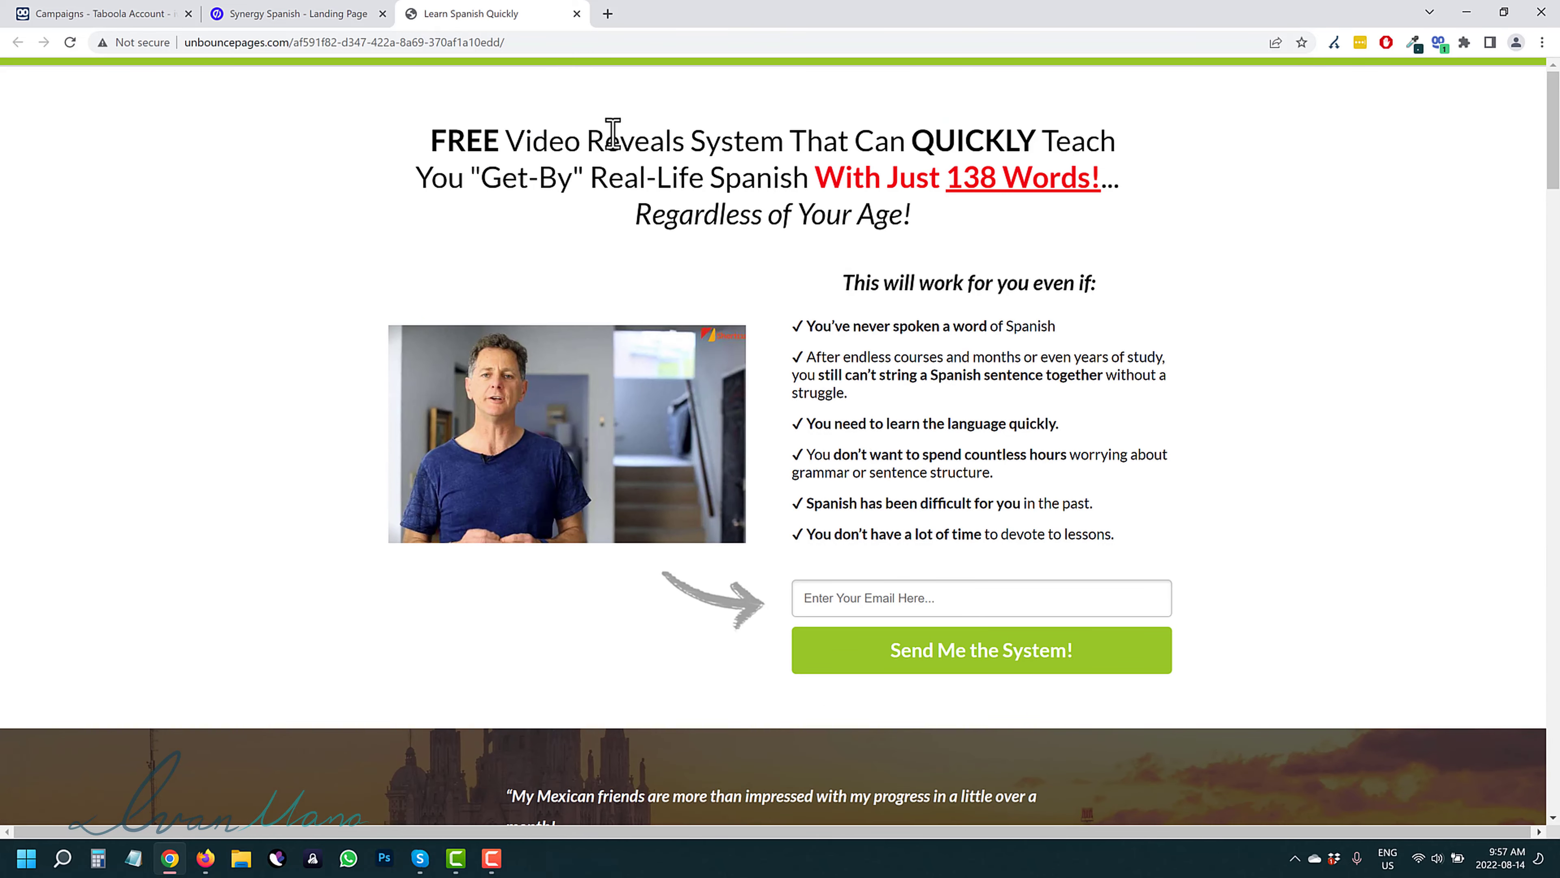
# Return to Unbounce and review the Synergy Spanish page's visitor and conversion statistics and its traffic mode options
pyautogui.click(289, 13)
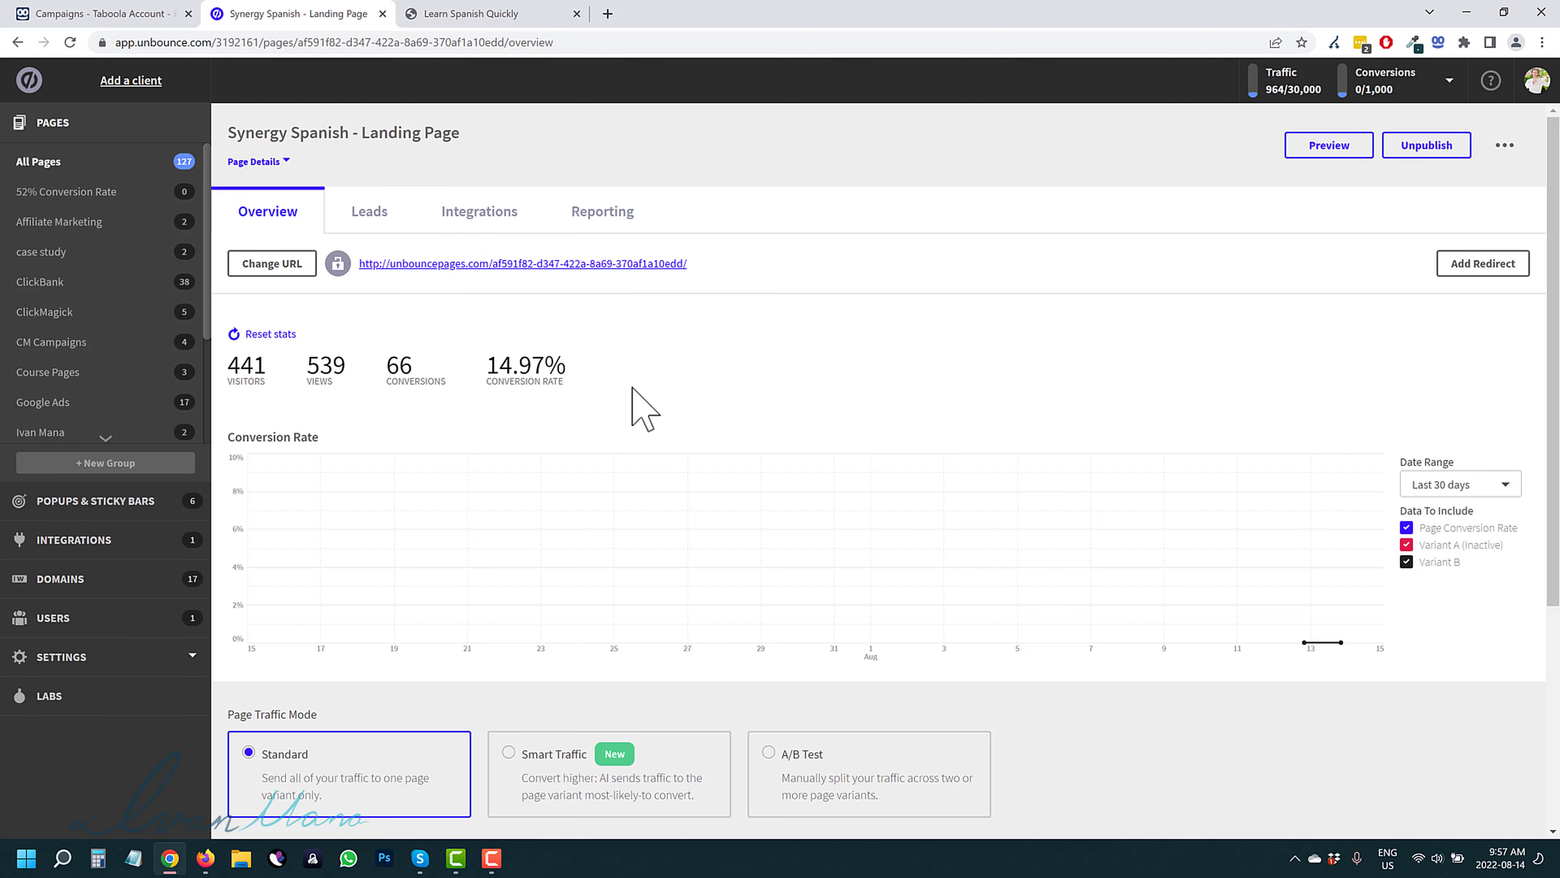
pyautogui.scroll(-1, 605, 344)
pyautogui.scroll(1, 589, 341)
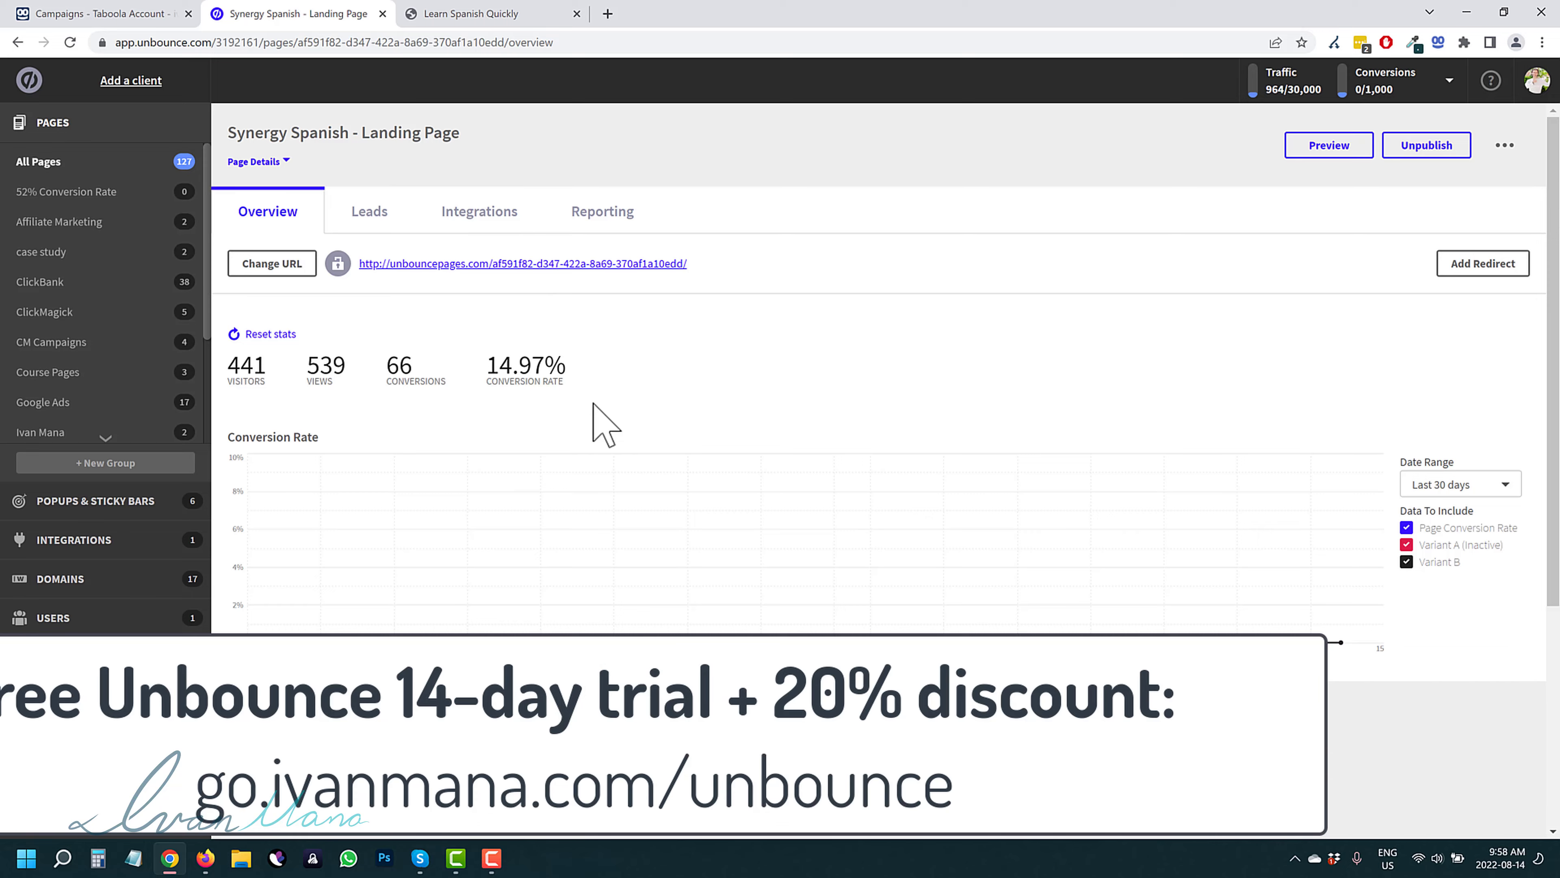
pyautogui.scroll(-2, 415, 335)
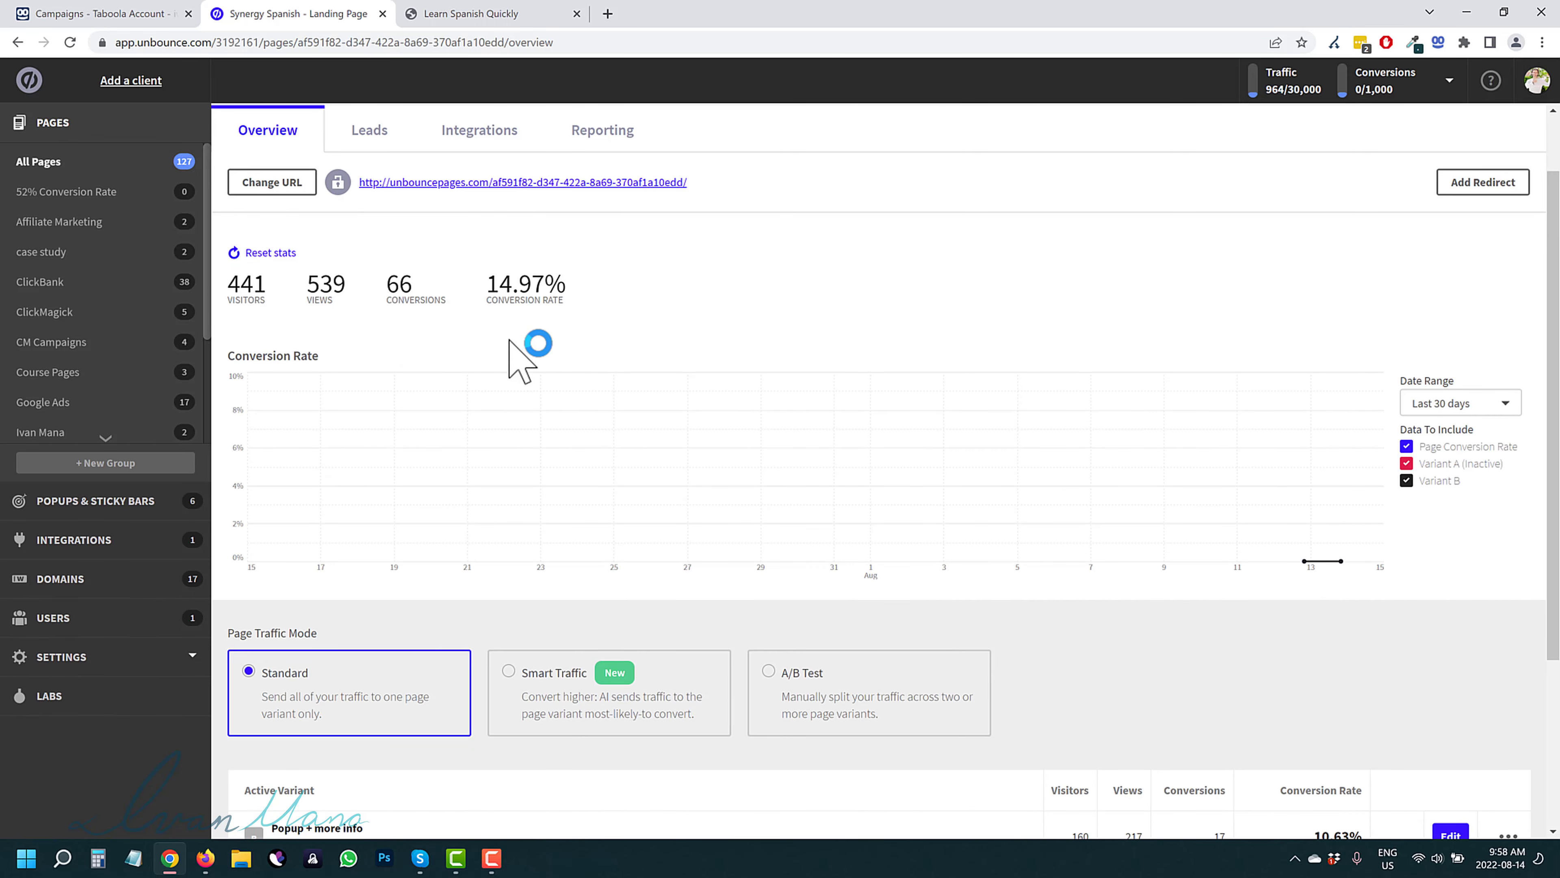
pyautogui.scroll(2, 510, 342)
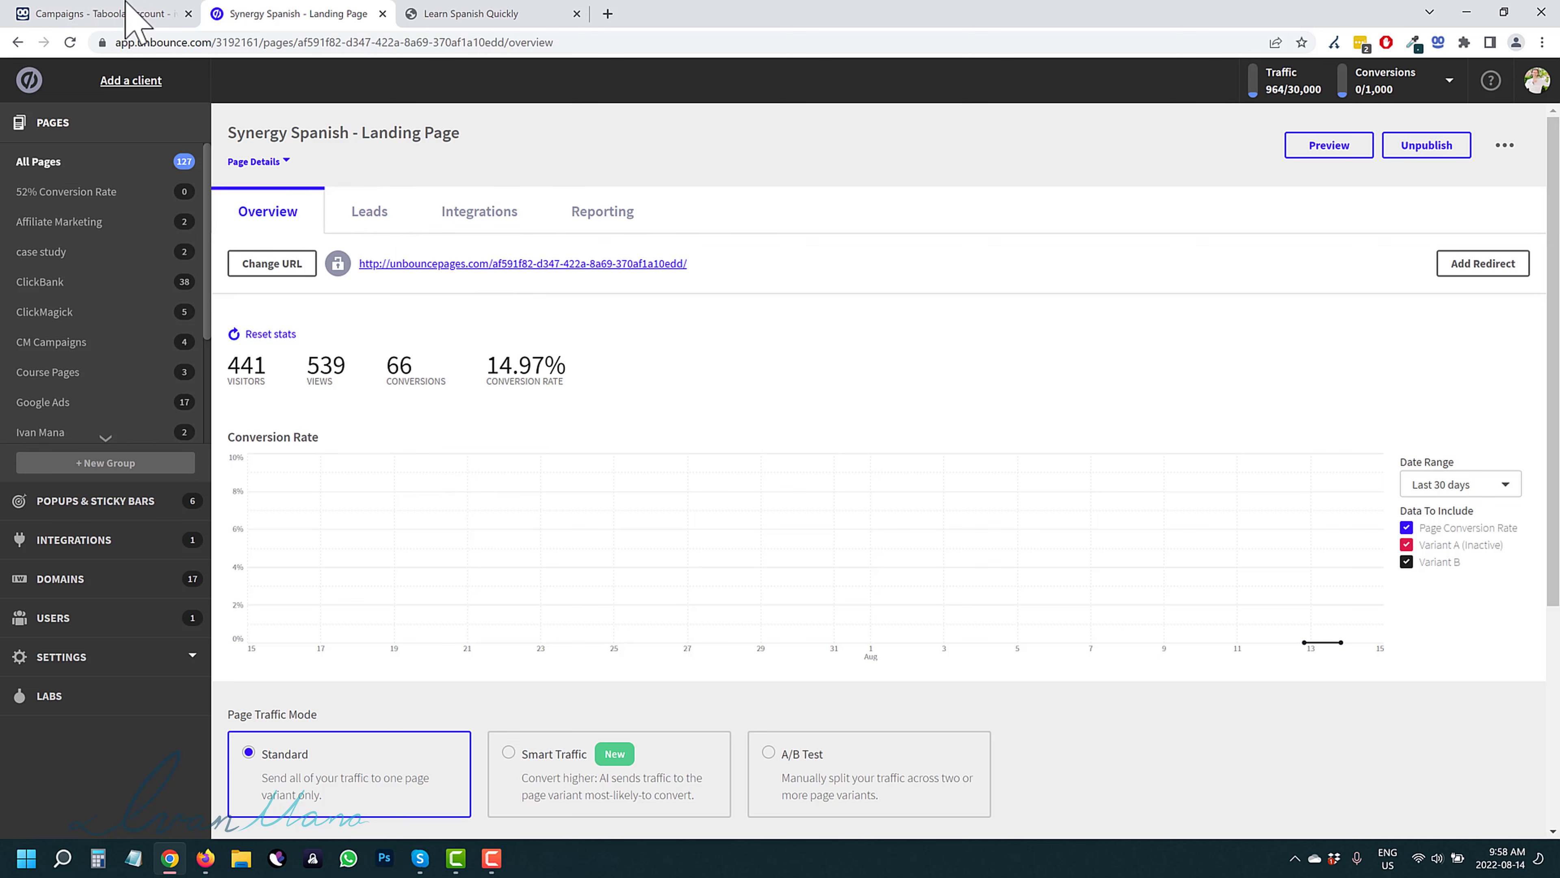
# Return to Taboola Ads and examine My Campaign's performance chart, report sections and campaign table
pyautogui.click(126, 14)
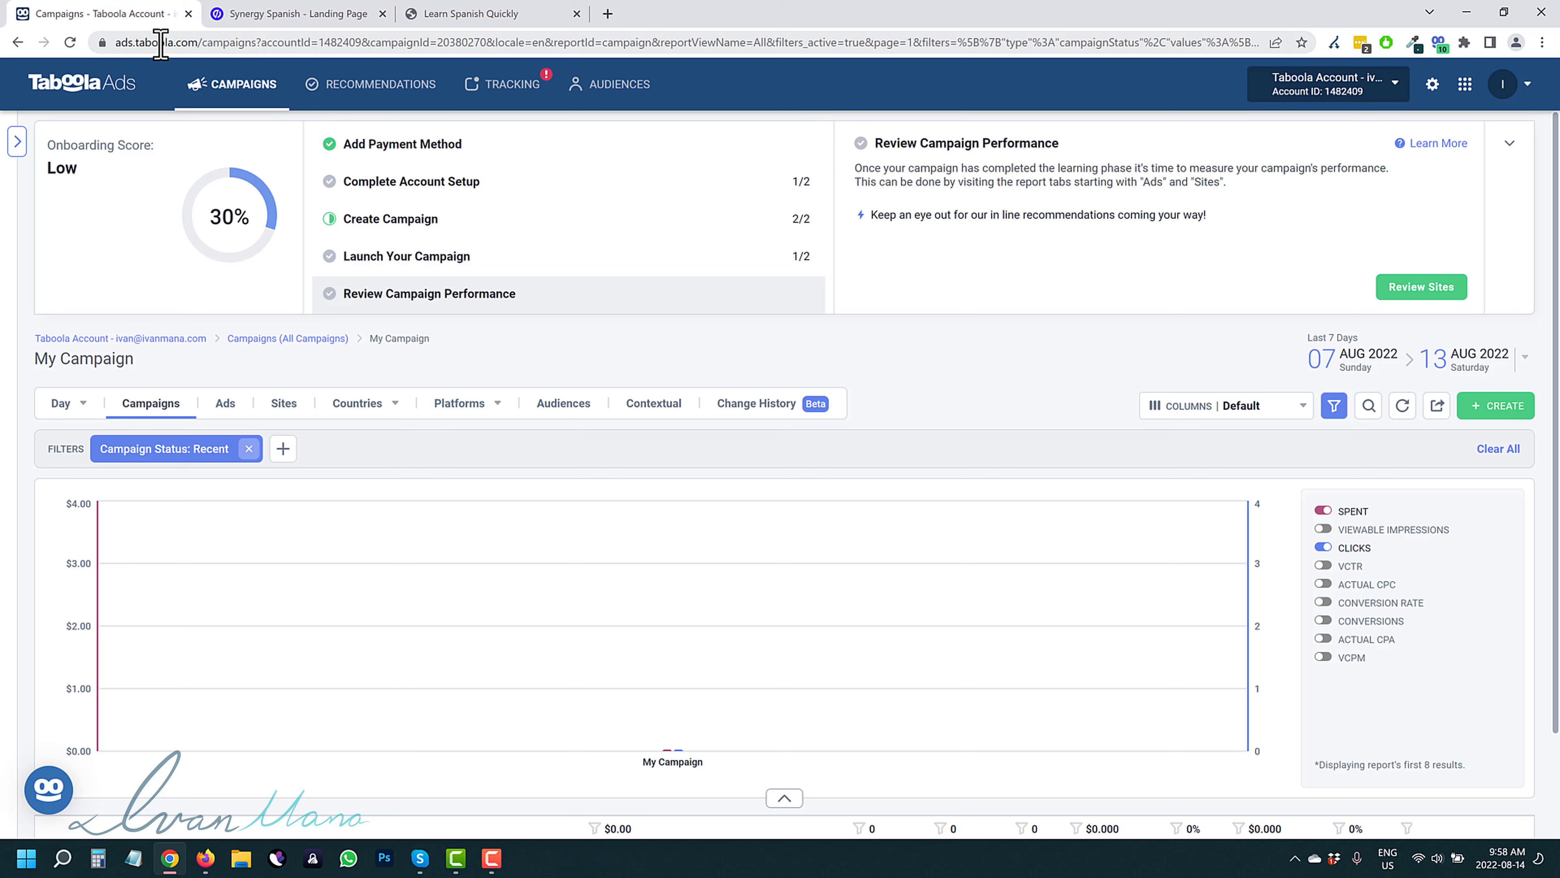
pyautogui.moveTo(202, 42); pyautogui.dragTo(136, 43)
pyautogui.click(263, 39)
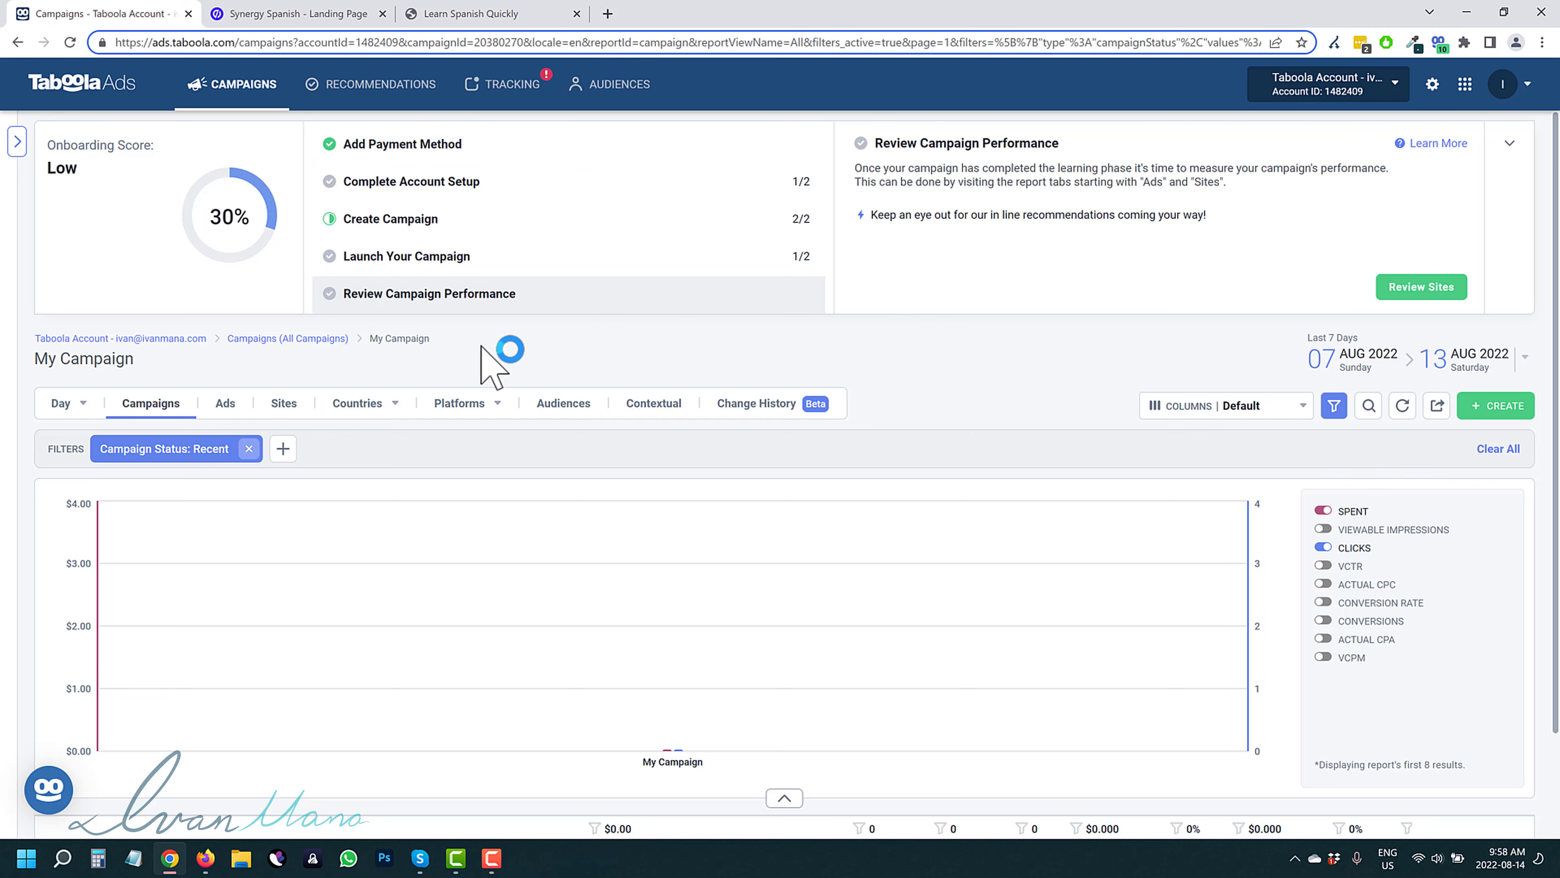
pyautogui.click(296, 14)
pyautogui.click(92, 13)
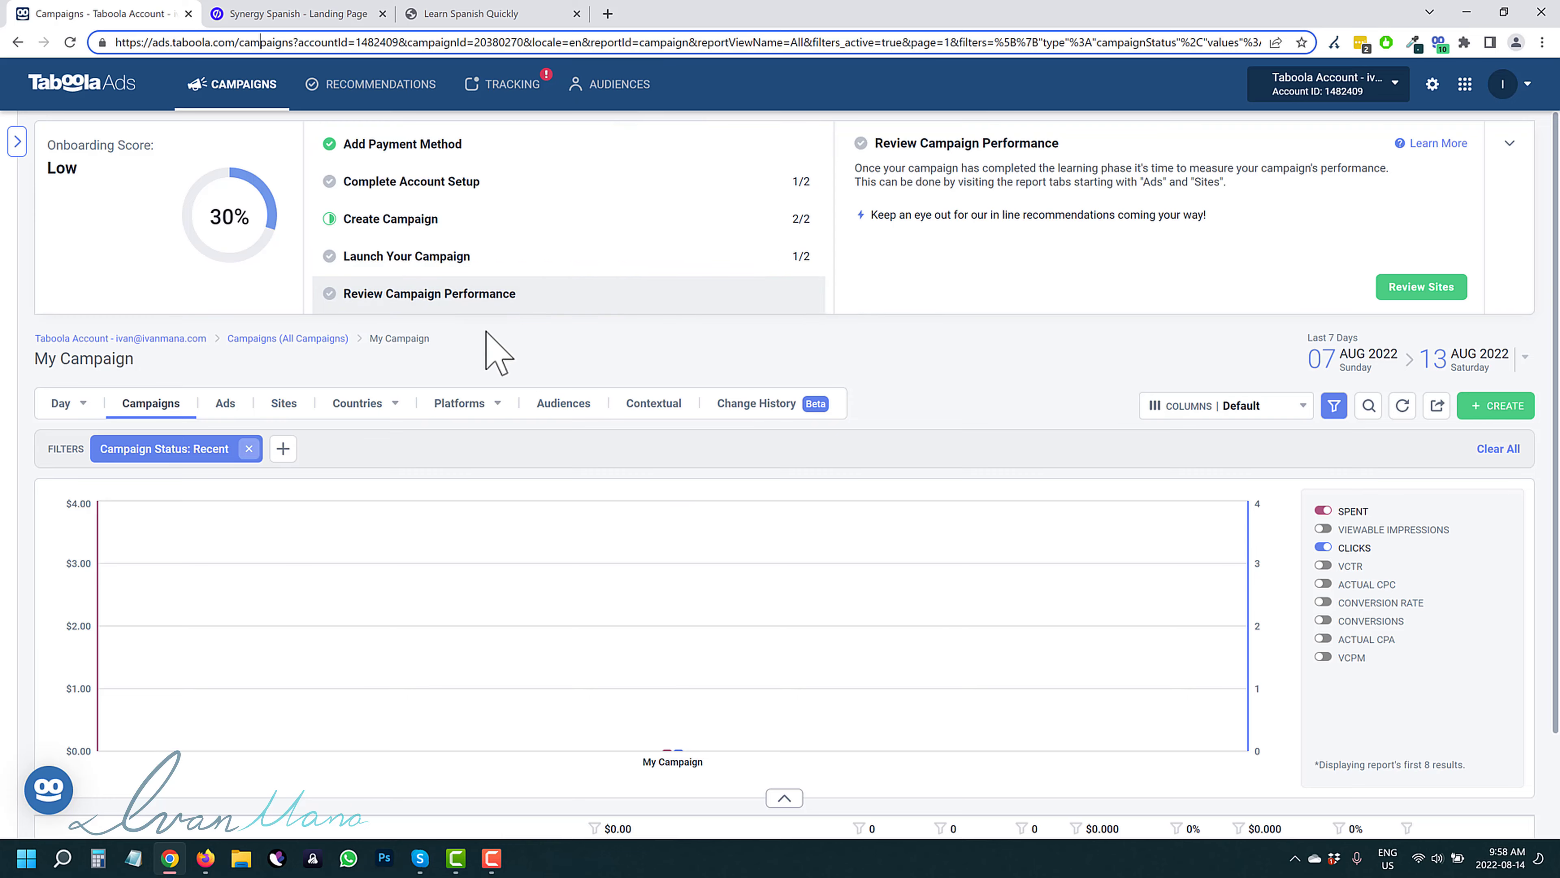
pyautogui.scroll(-2, 313, 547)
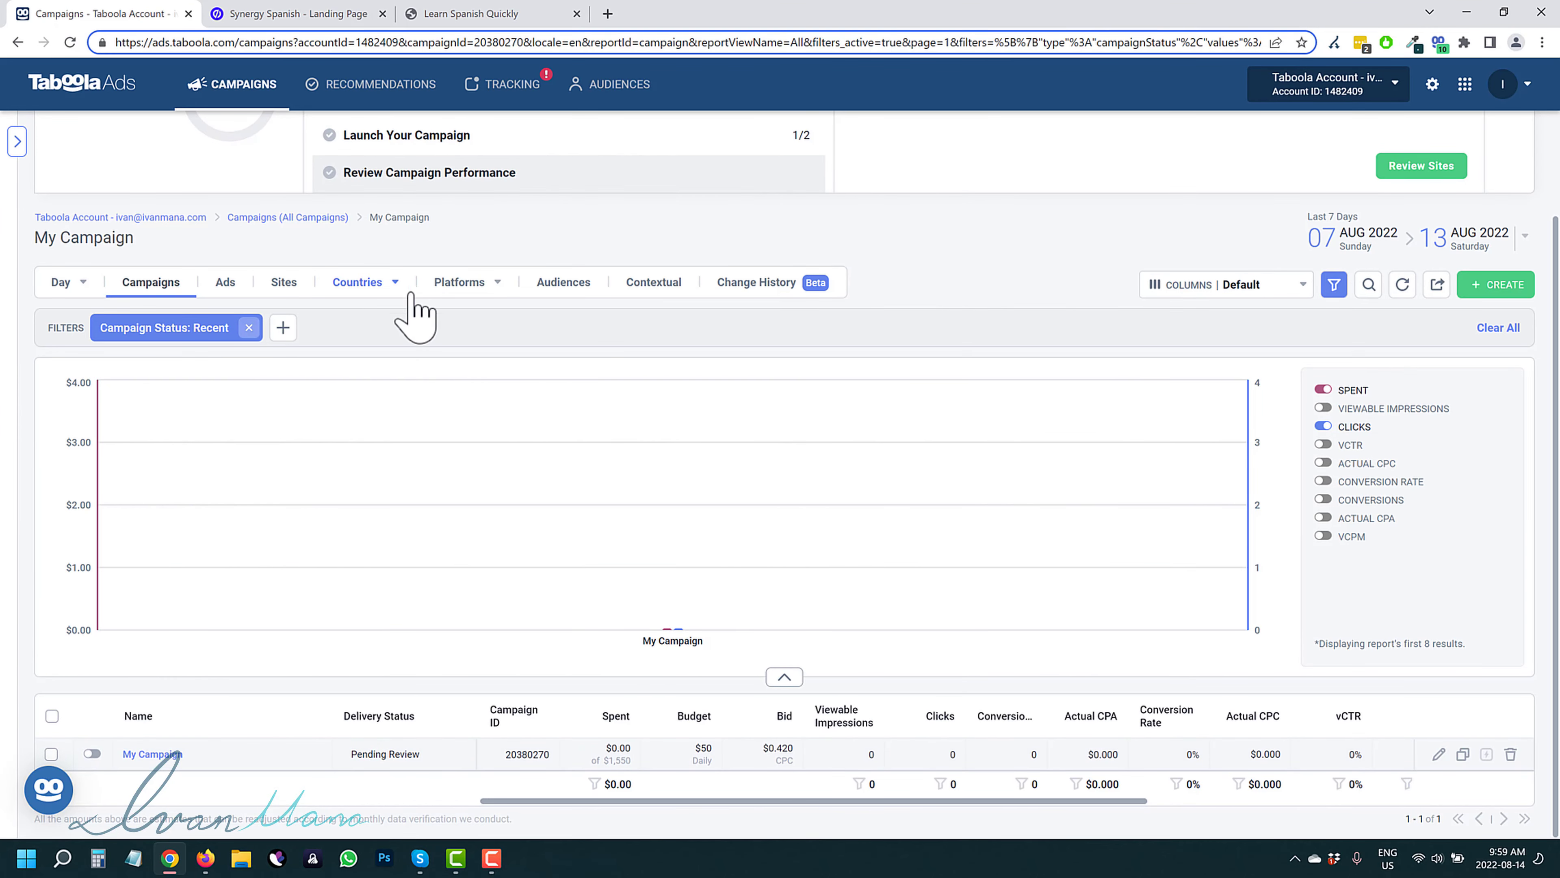
pyautogui.scroll(1, 363, 387)
pyautogui.scroll(2, 369, 375)
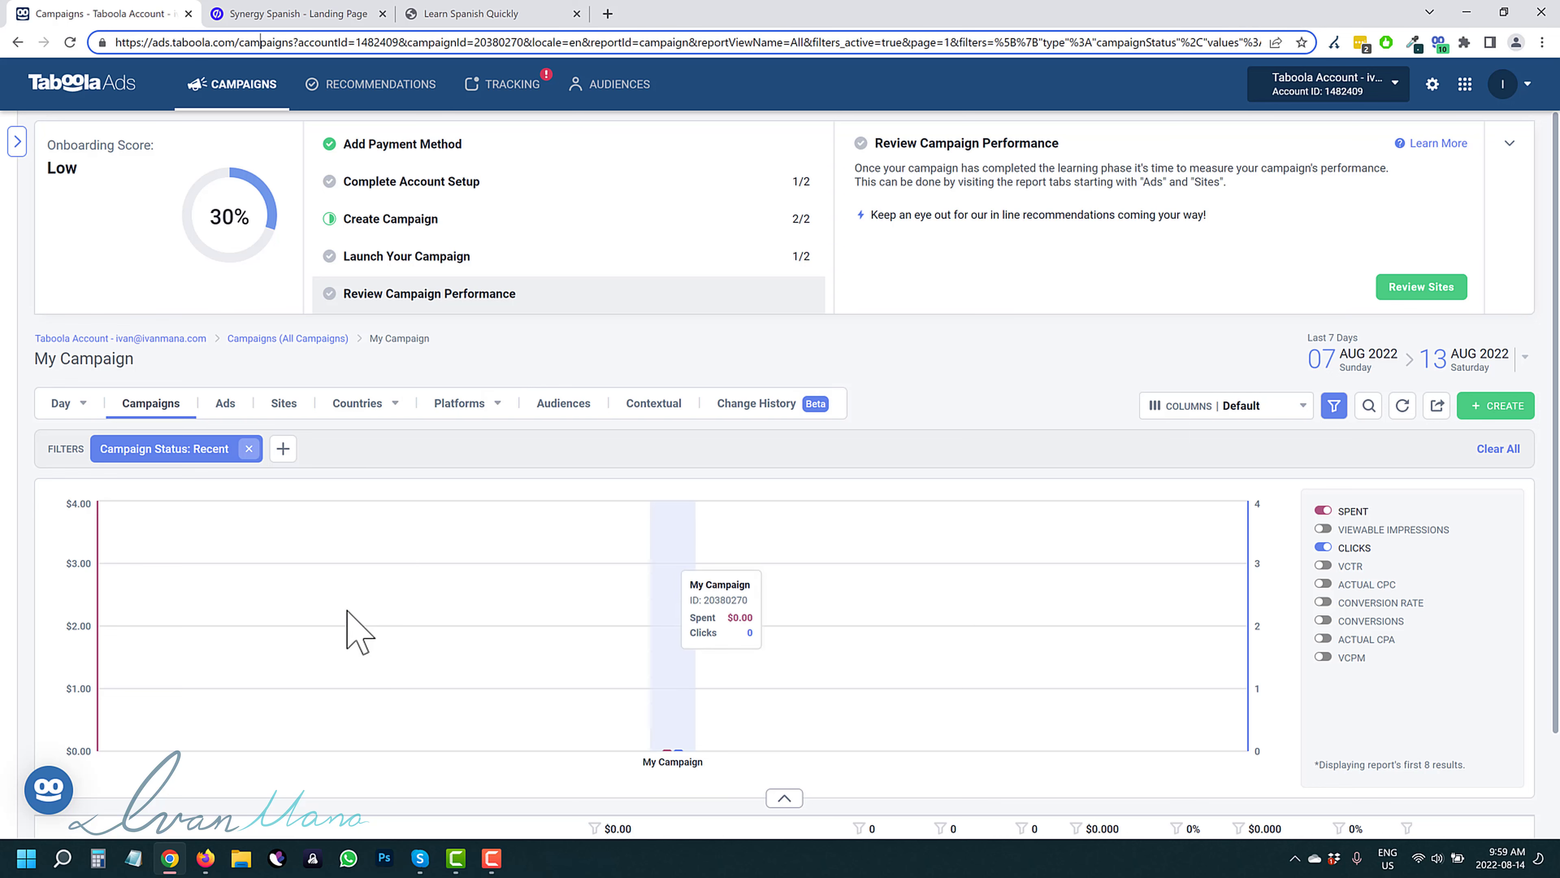
pyautogui.scroll(-2, 348, 627)
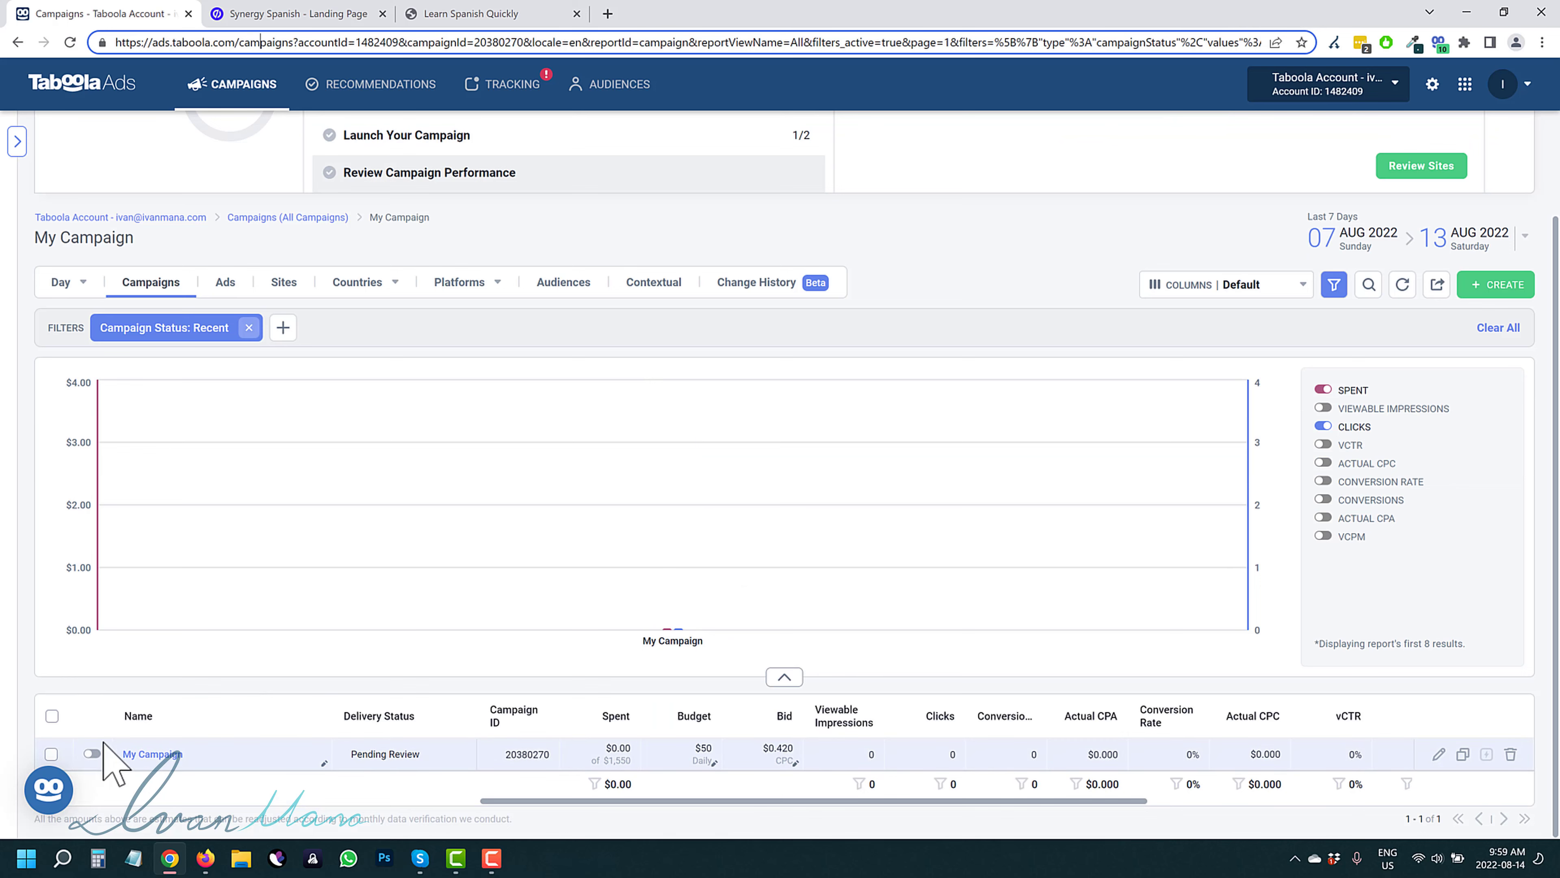
pyautogui.scroll(2, 393, 572)
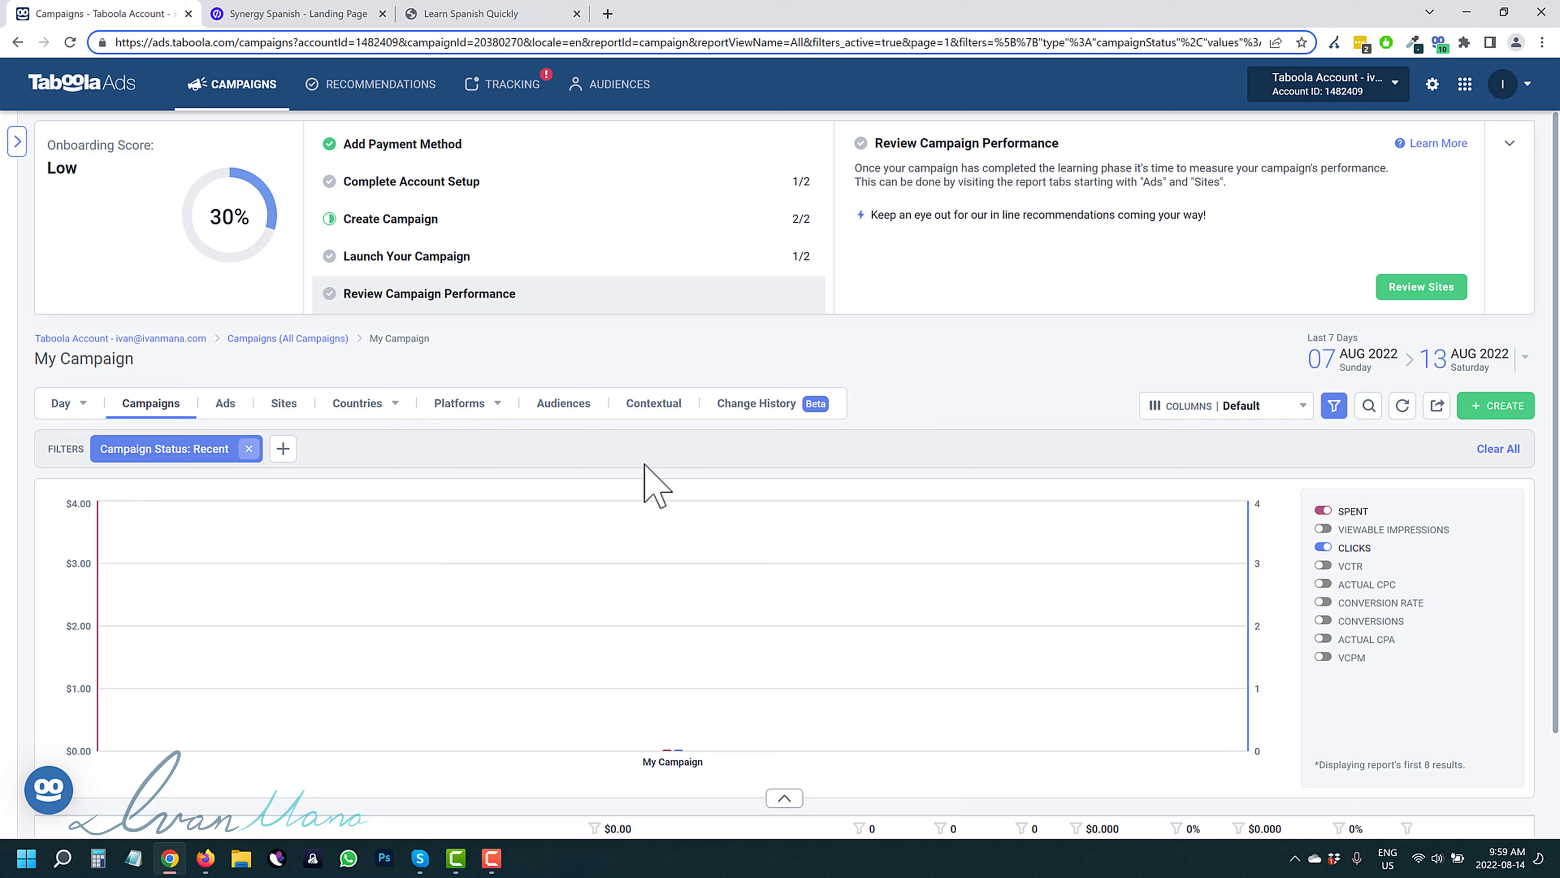
# View both Complete Account Setup onboarding tasks, covering the Taboola Pixel and conversion rules, and collapse the onboarding checklist
pyautogui.moveTo(497, 87)
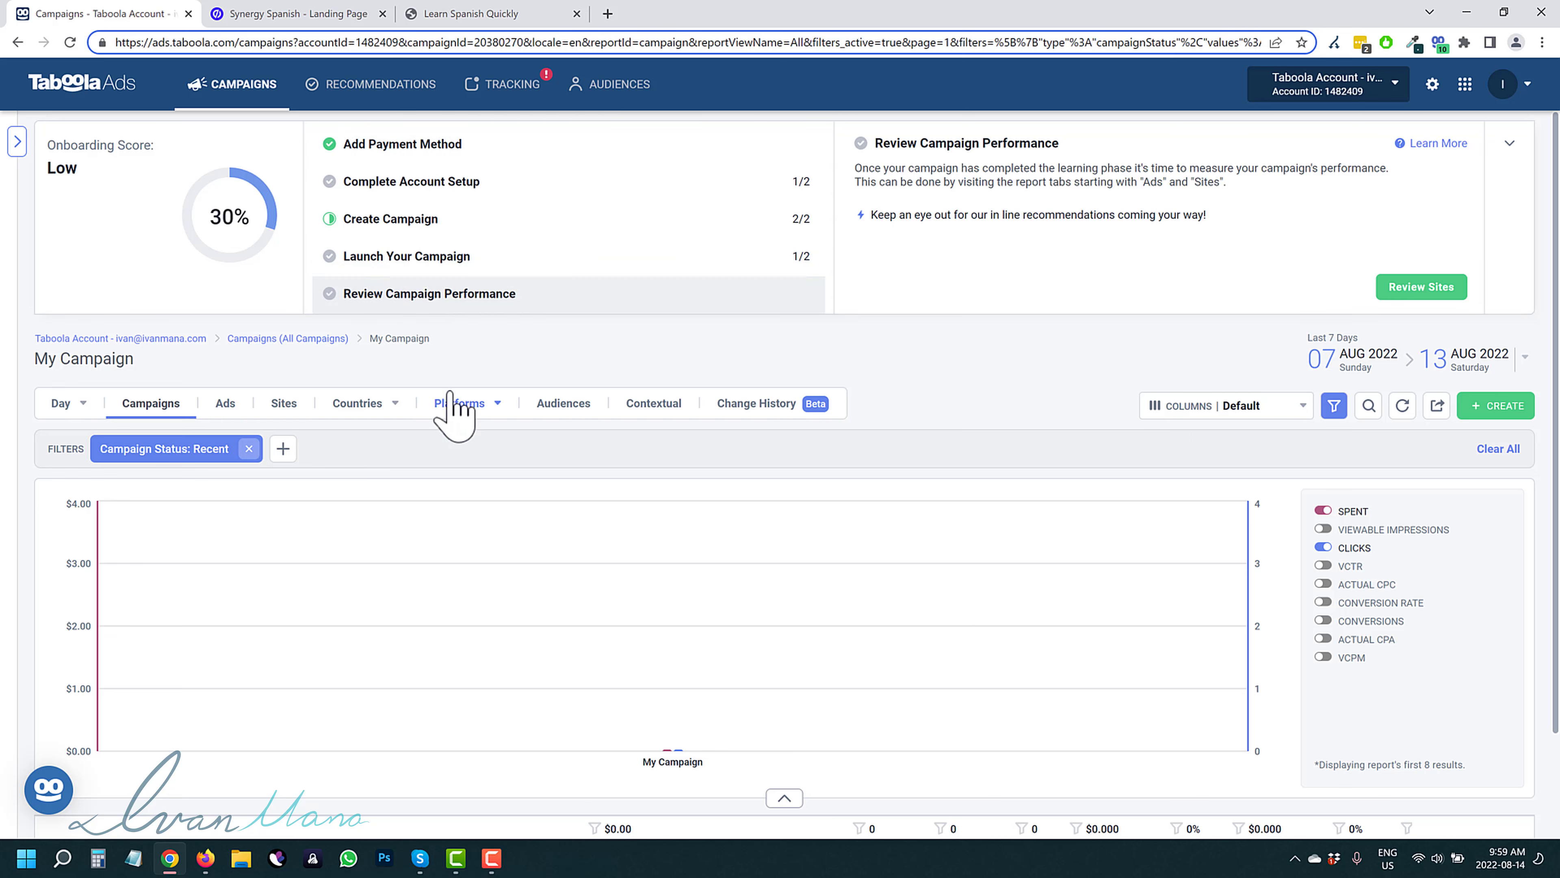
pyautogui.click(453, 167)
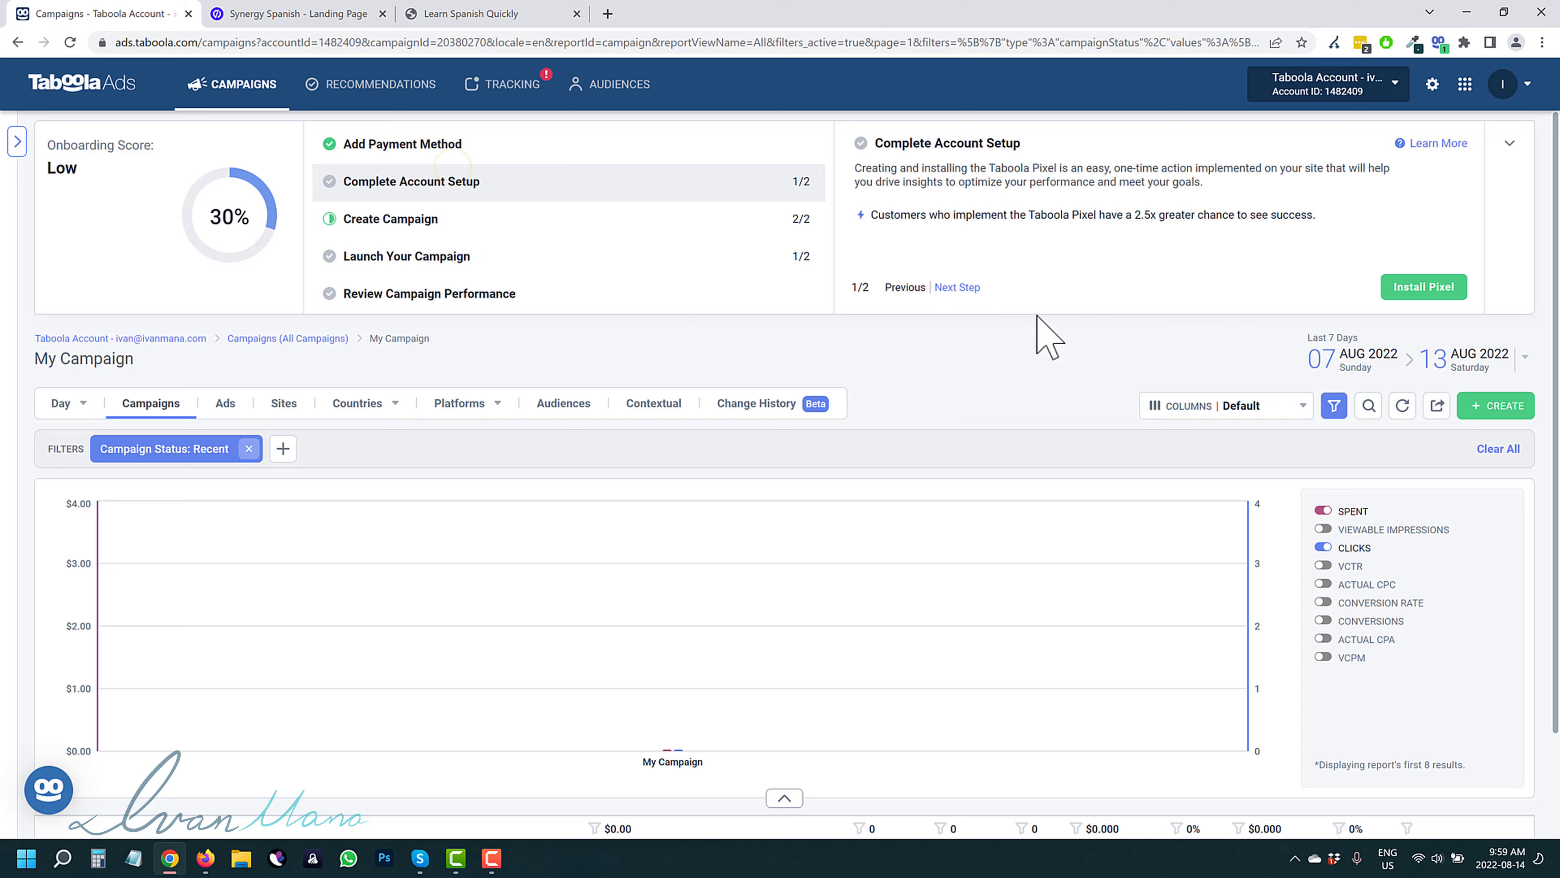
pyautogui.click(960, 288)
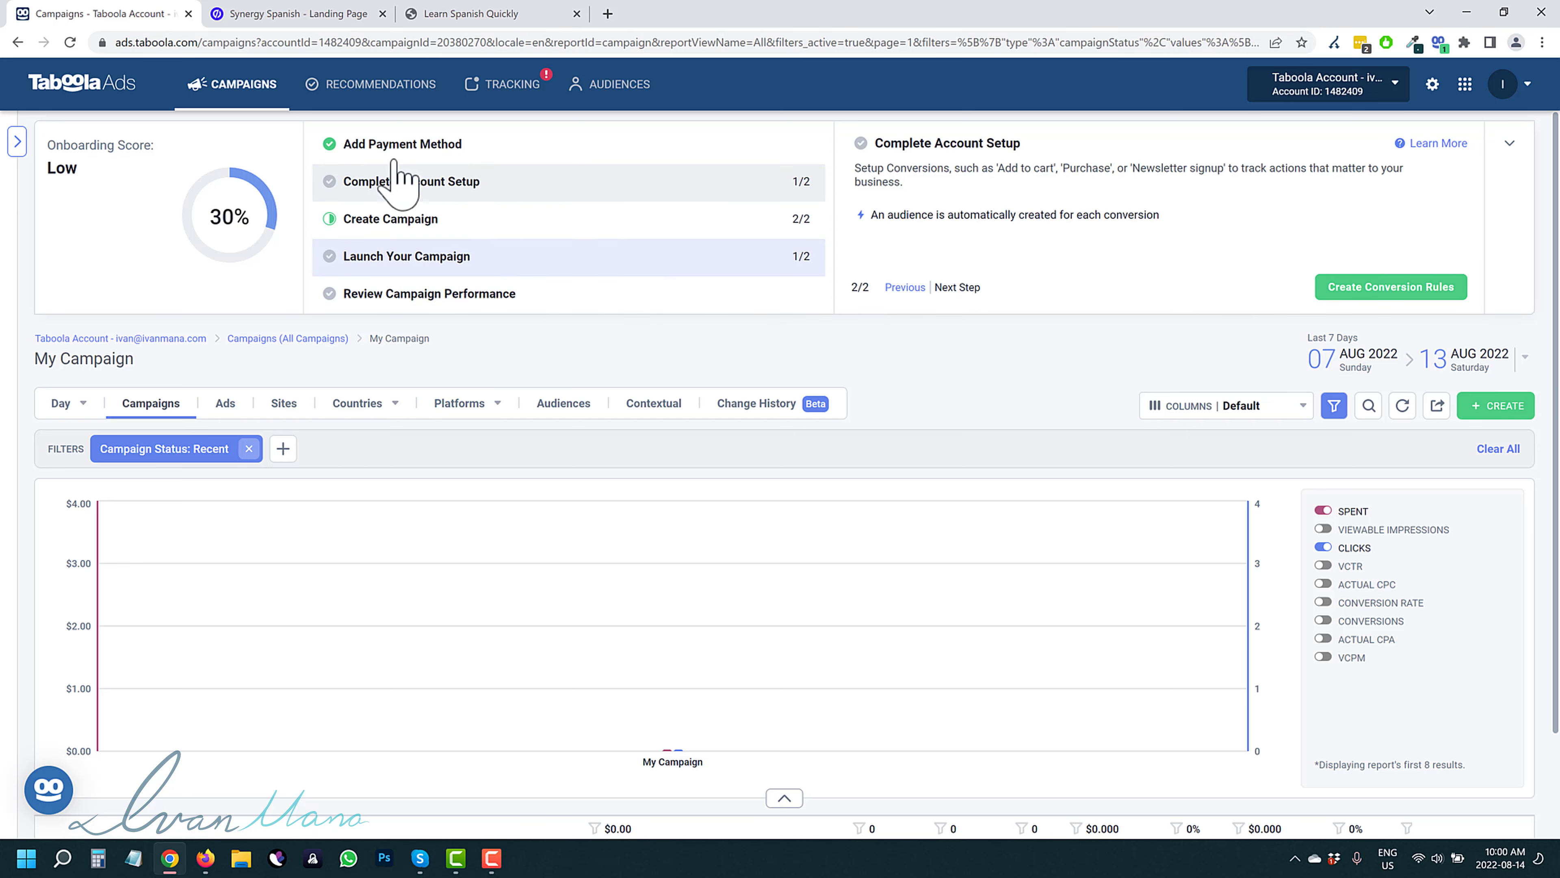
pyautogui.click(1511, 148)
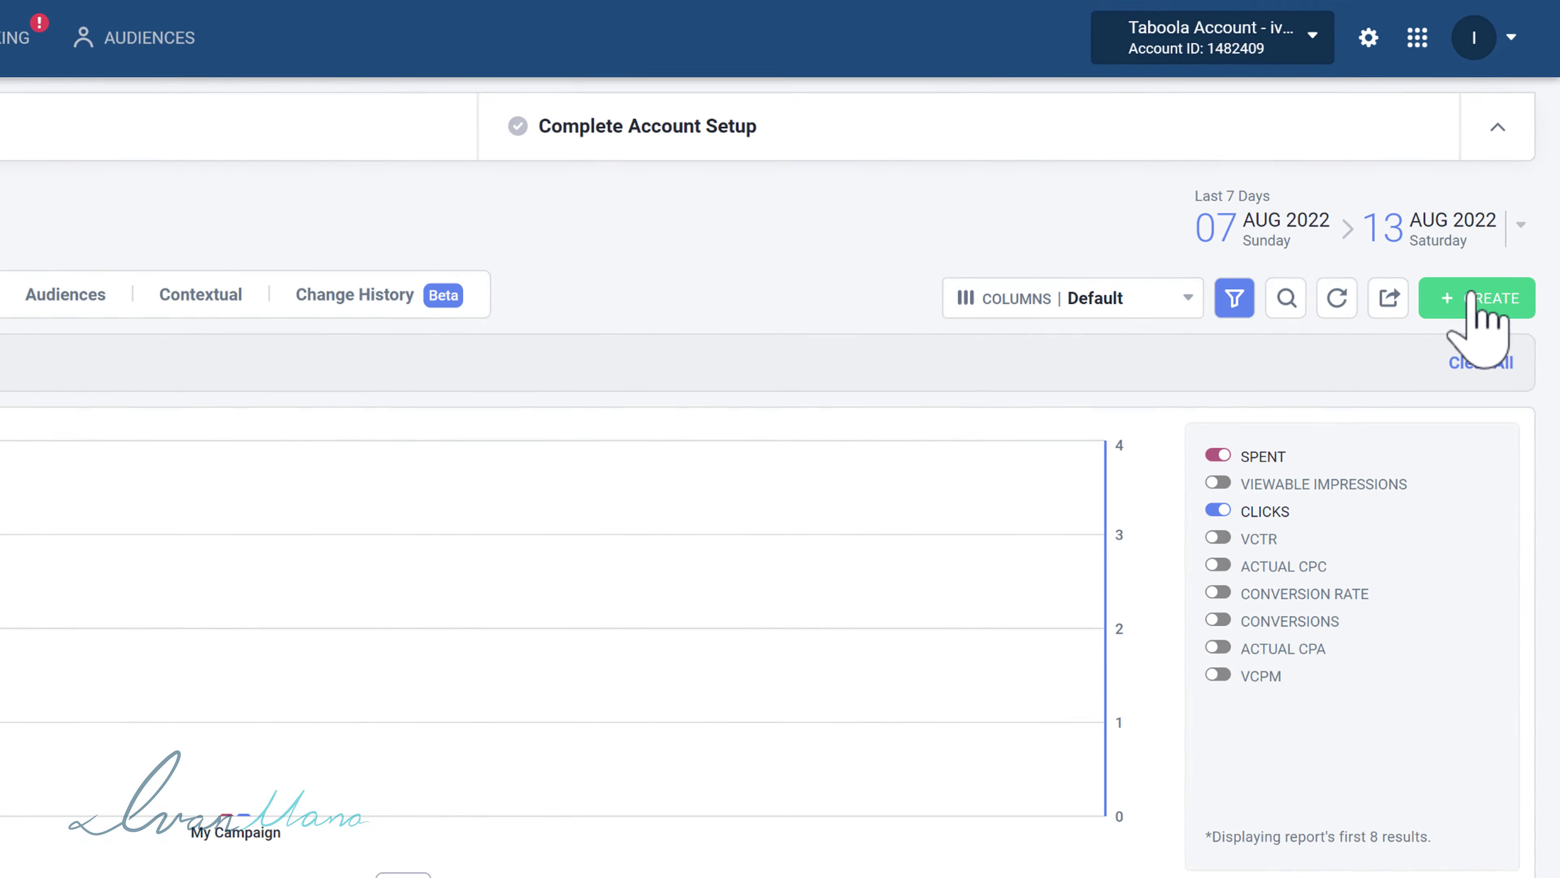
# Start creating a new Taboola campaign and read the notice about the inactive pixel
pyautogui.click(1439, 339)
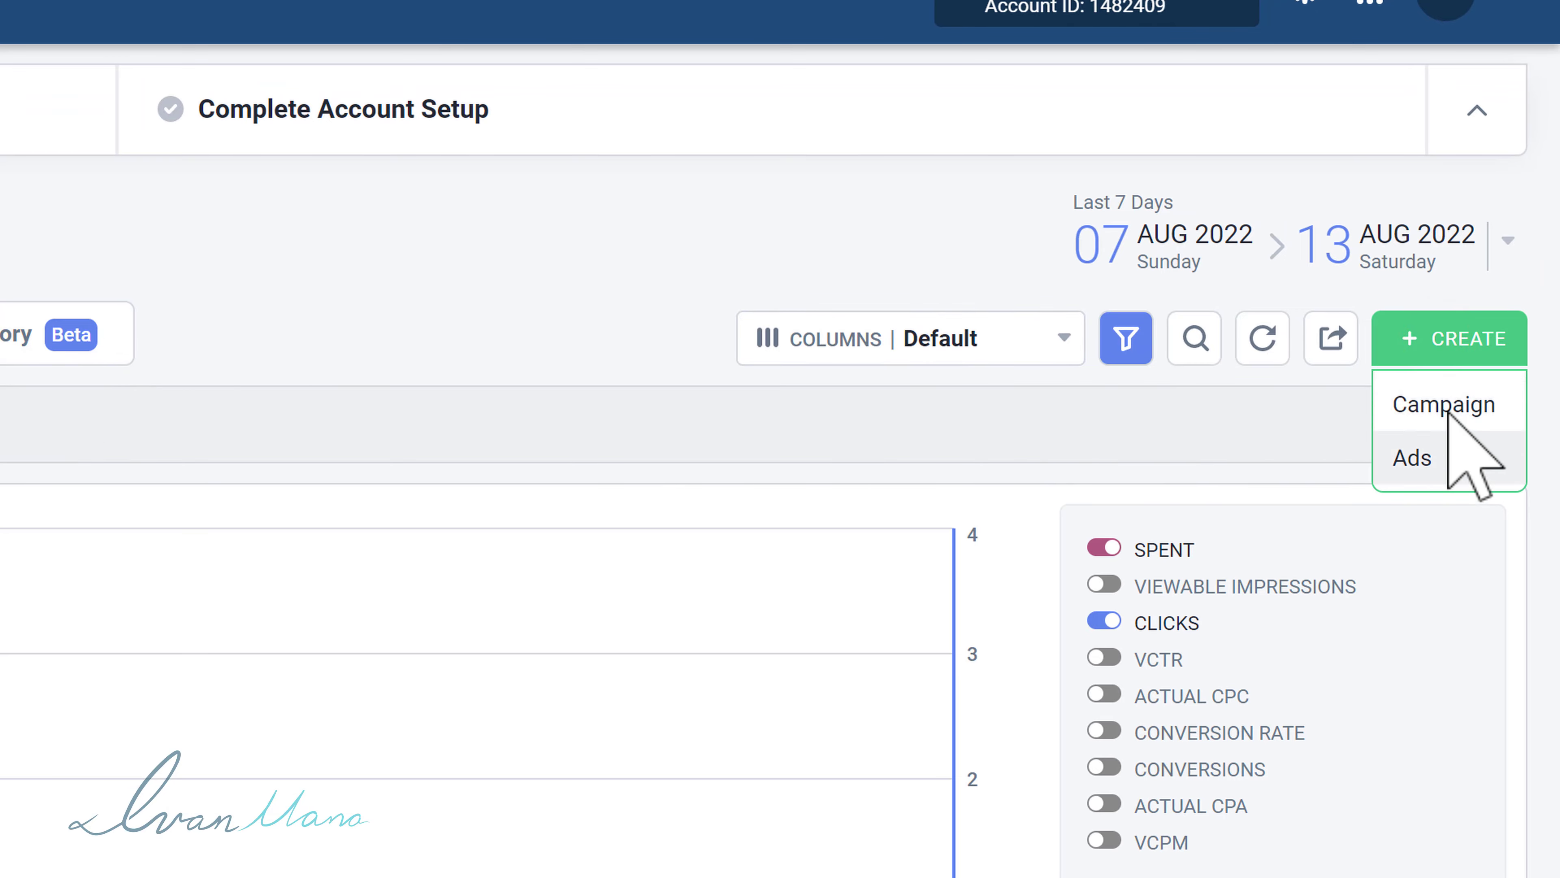
pyautogui.click(1468, 404)
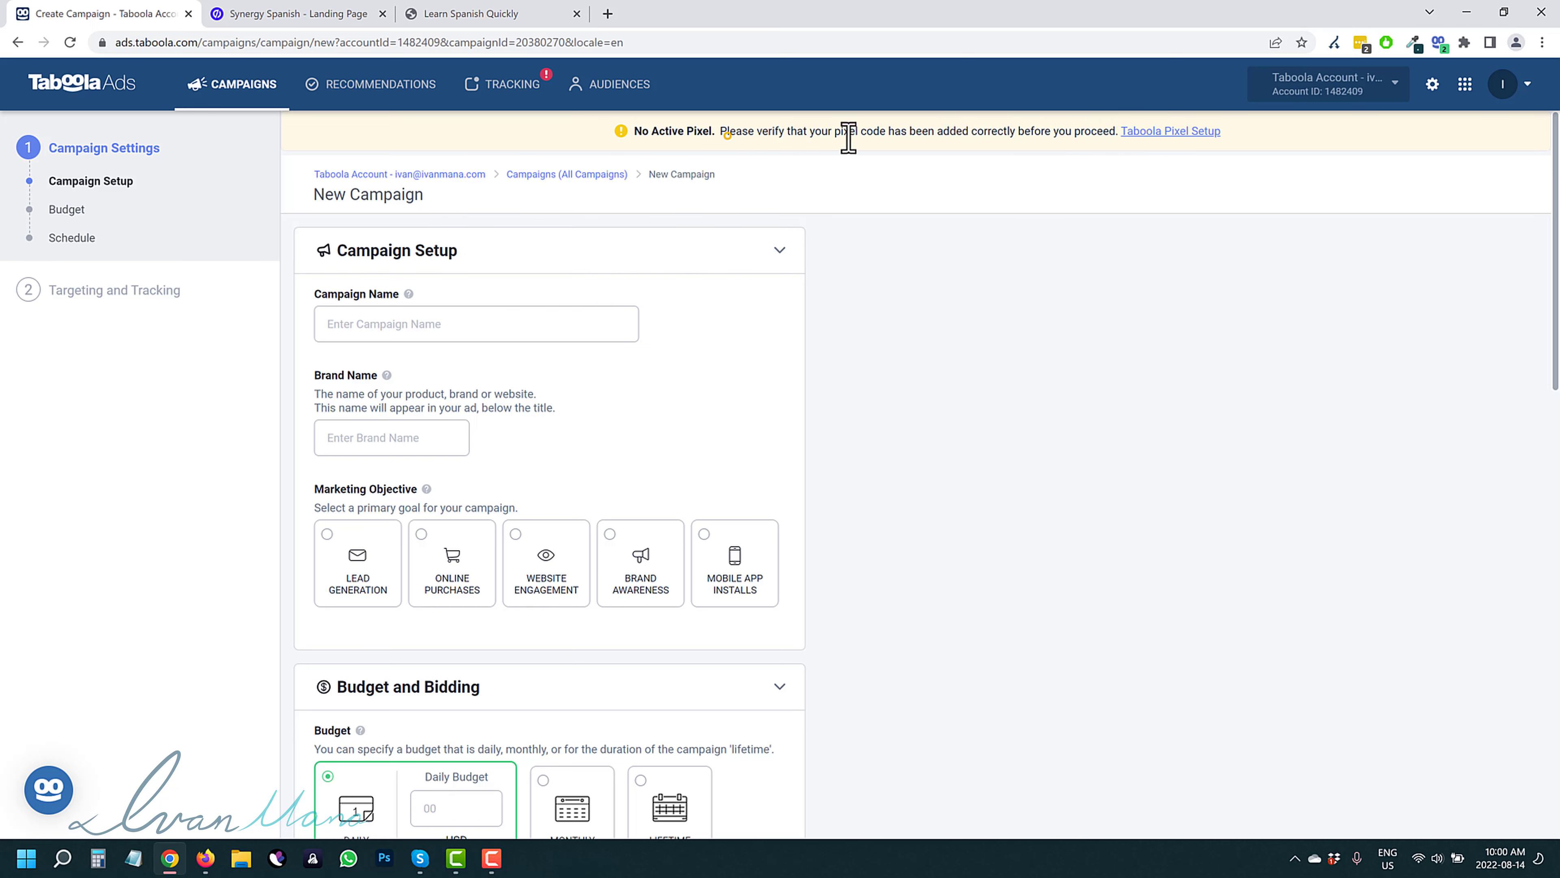
pyautogui.moveTo(848, 136); pyautogui.dragTo(1120, 136)
pyautogui.click(901, 313)
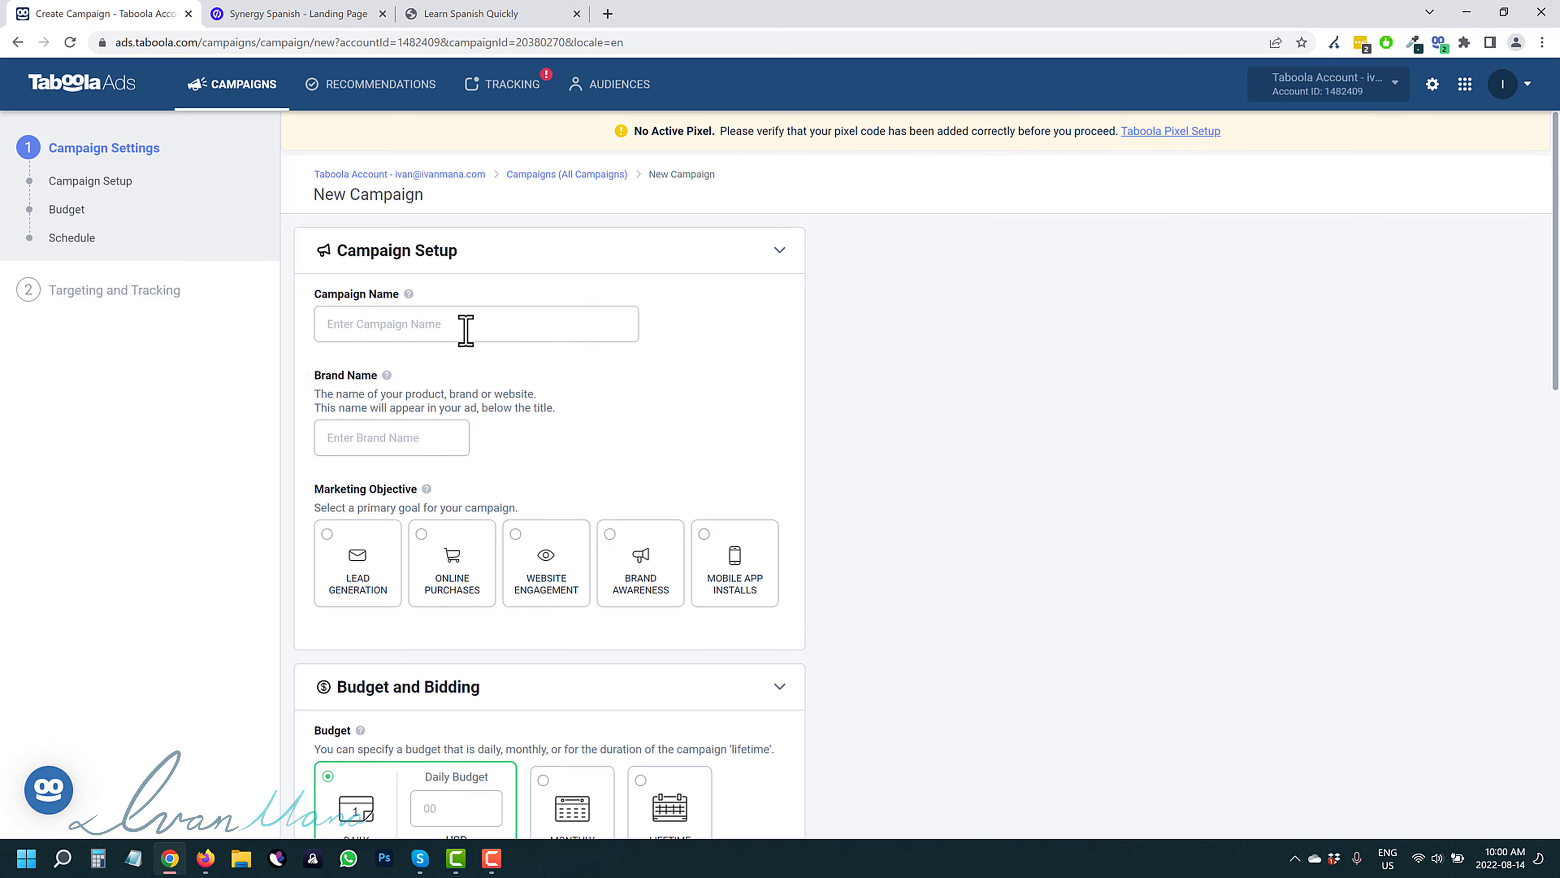
# Revisit the Synergy Spanish page in Unbounce and its live Learn Spanish Quickly page, and return to the new Taboola campaign
pyautogui.click(319, 14)
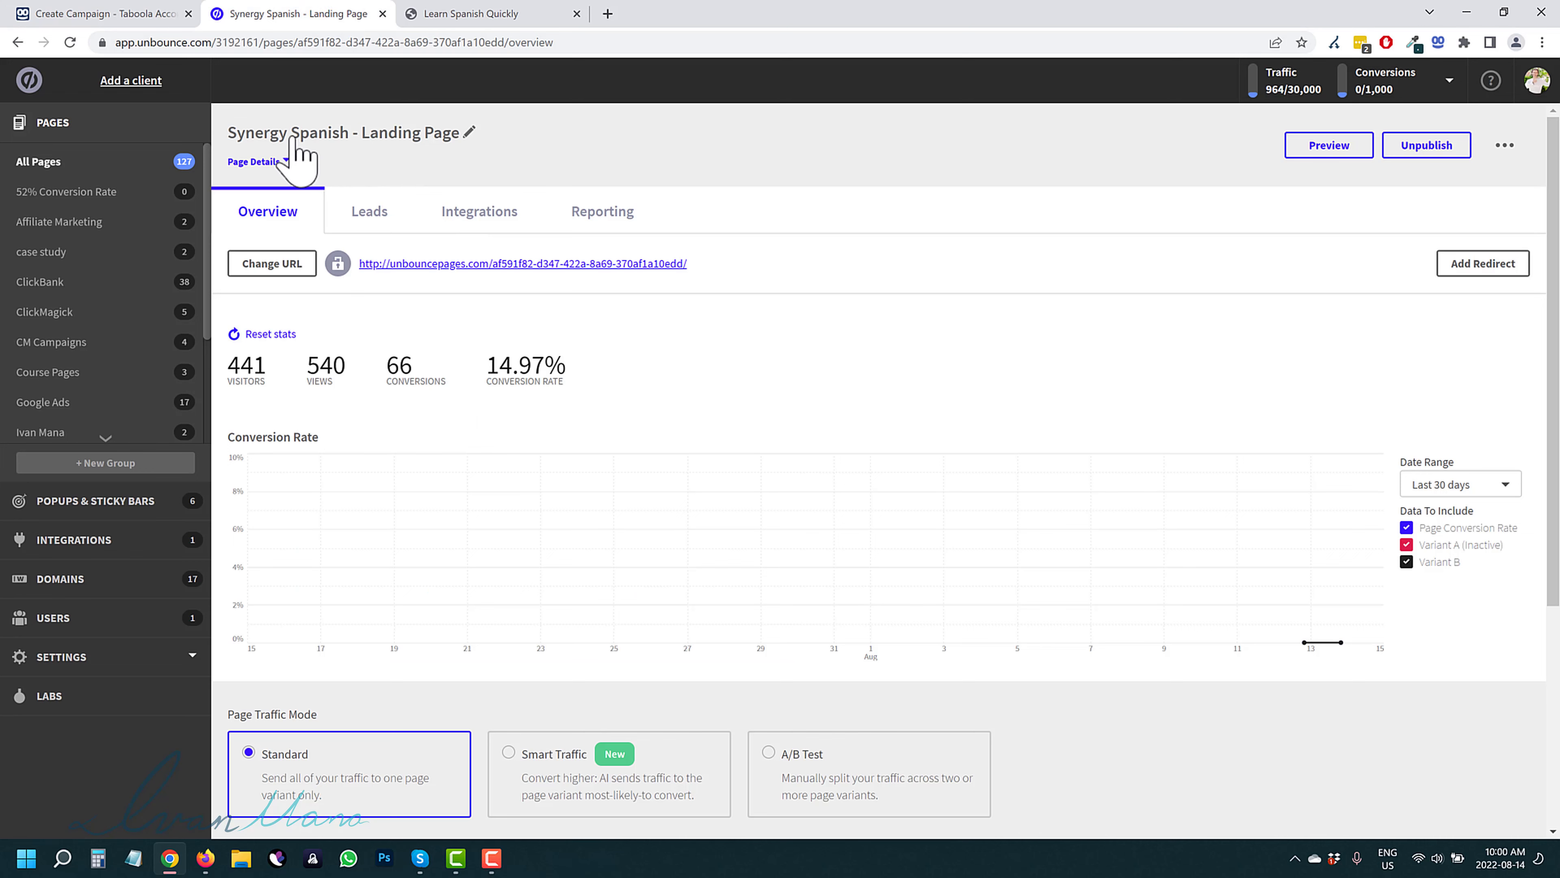
pyautogui.click(512, 8)
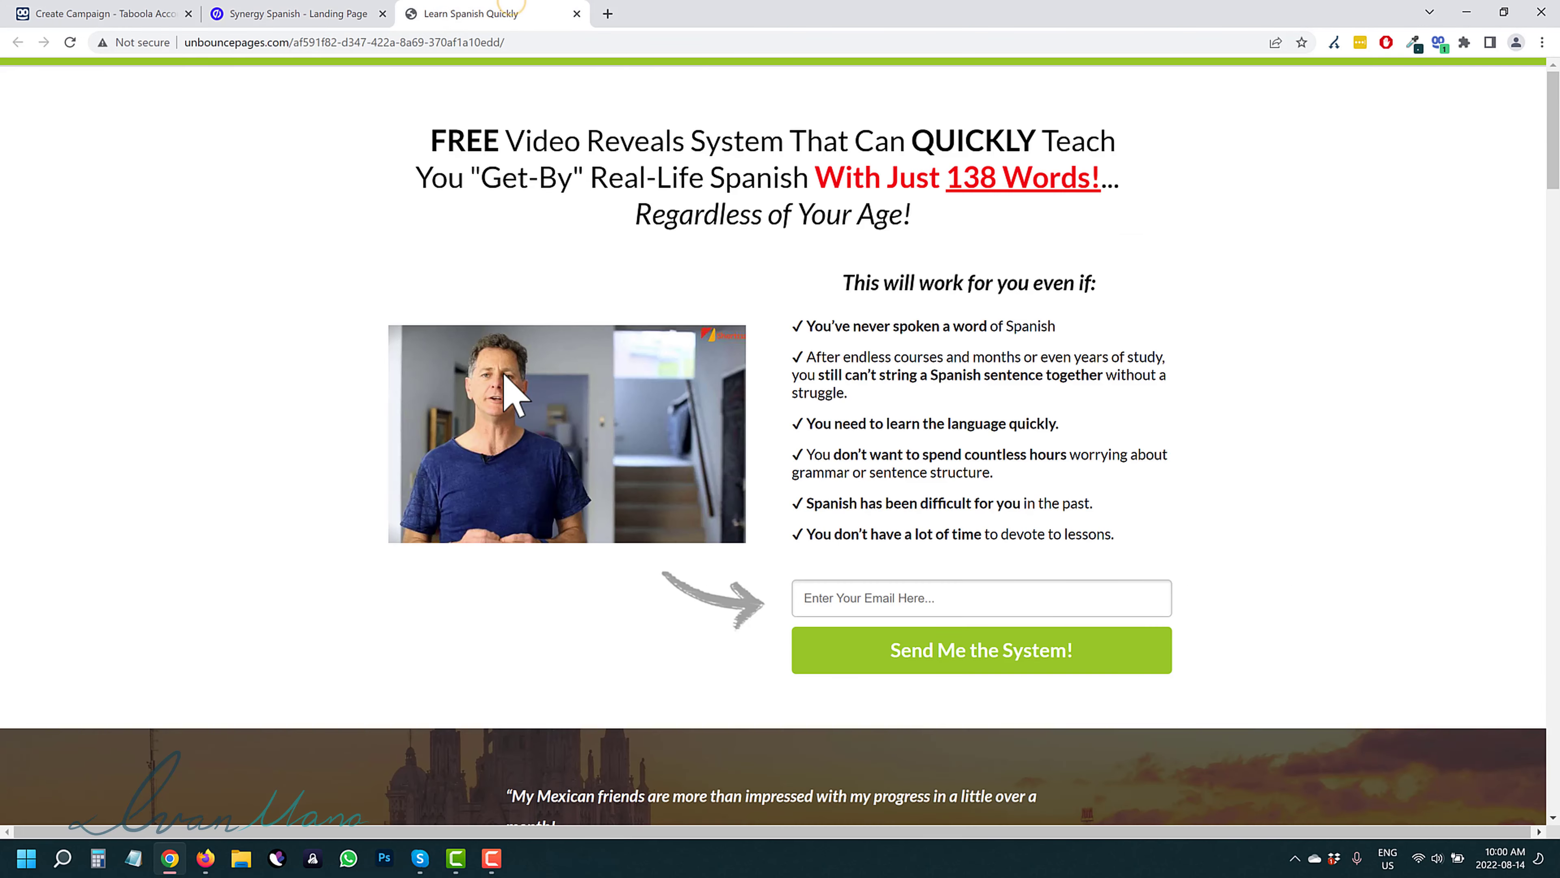
pyautogui.click(110, 6)
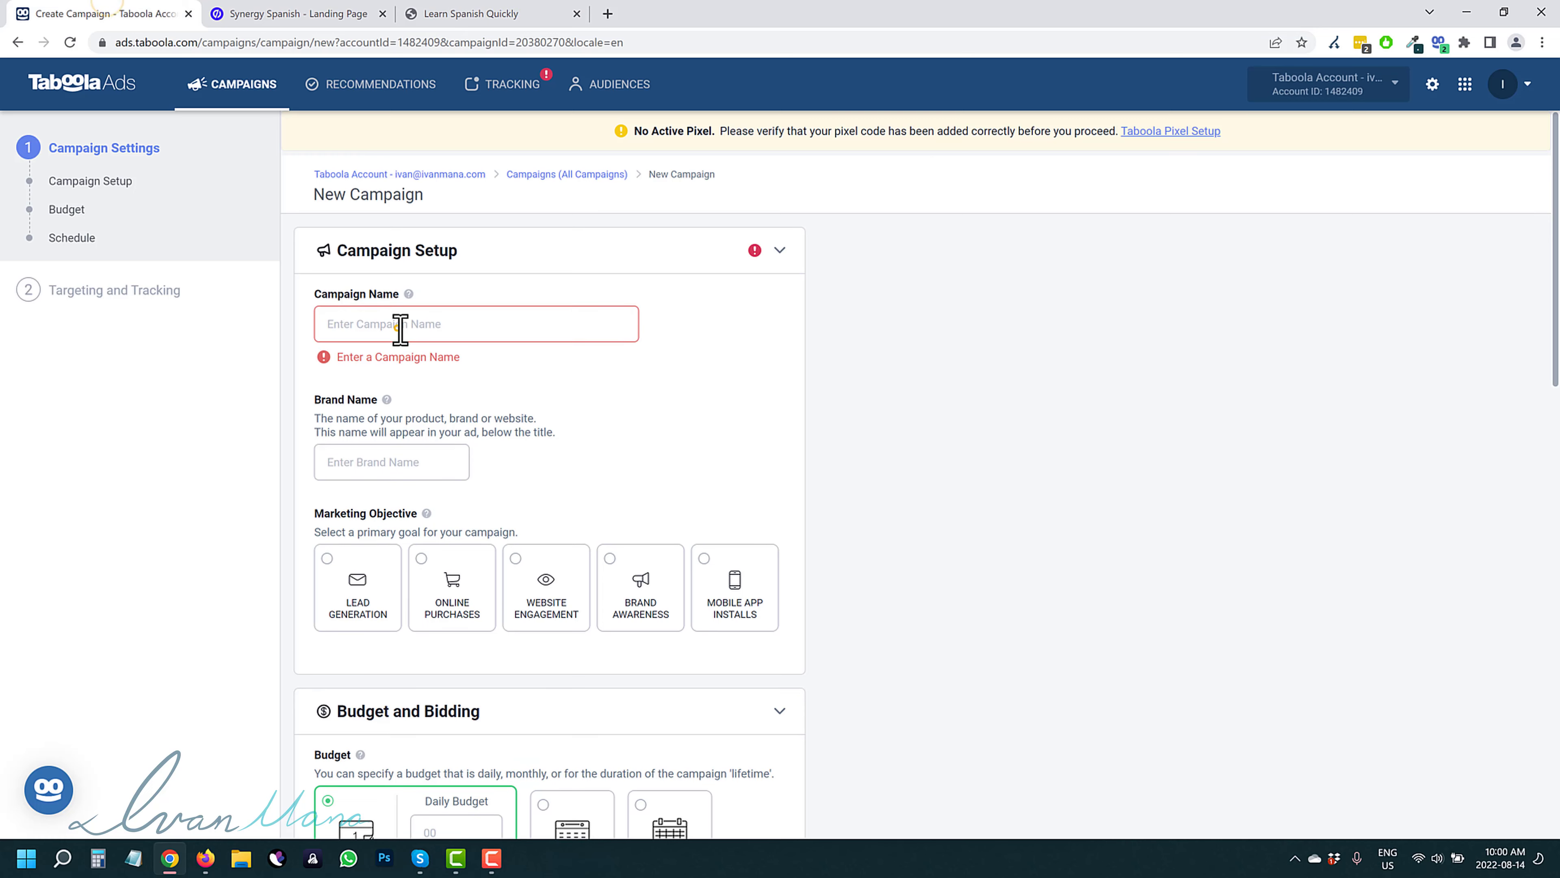
# Enter "Synergy Spanish" as both the campaign name and the brand name
pyautogui.click(400, 330)
pyautogui.write('Synergy Sp')
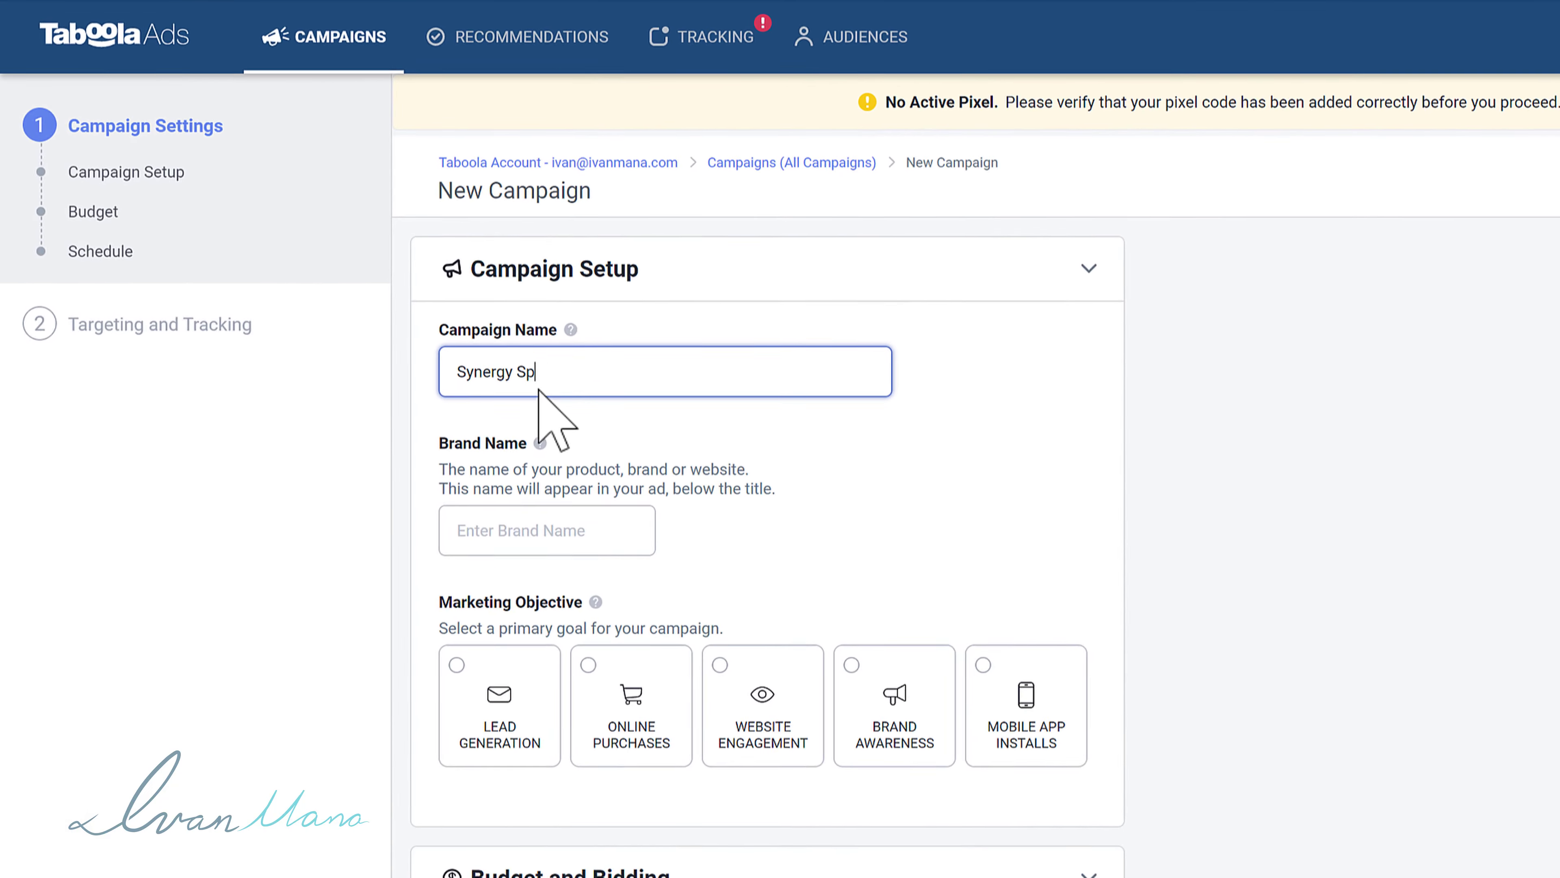
pyautogui.write('anish')
pyautogui.press('Tab')
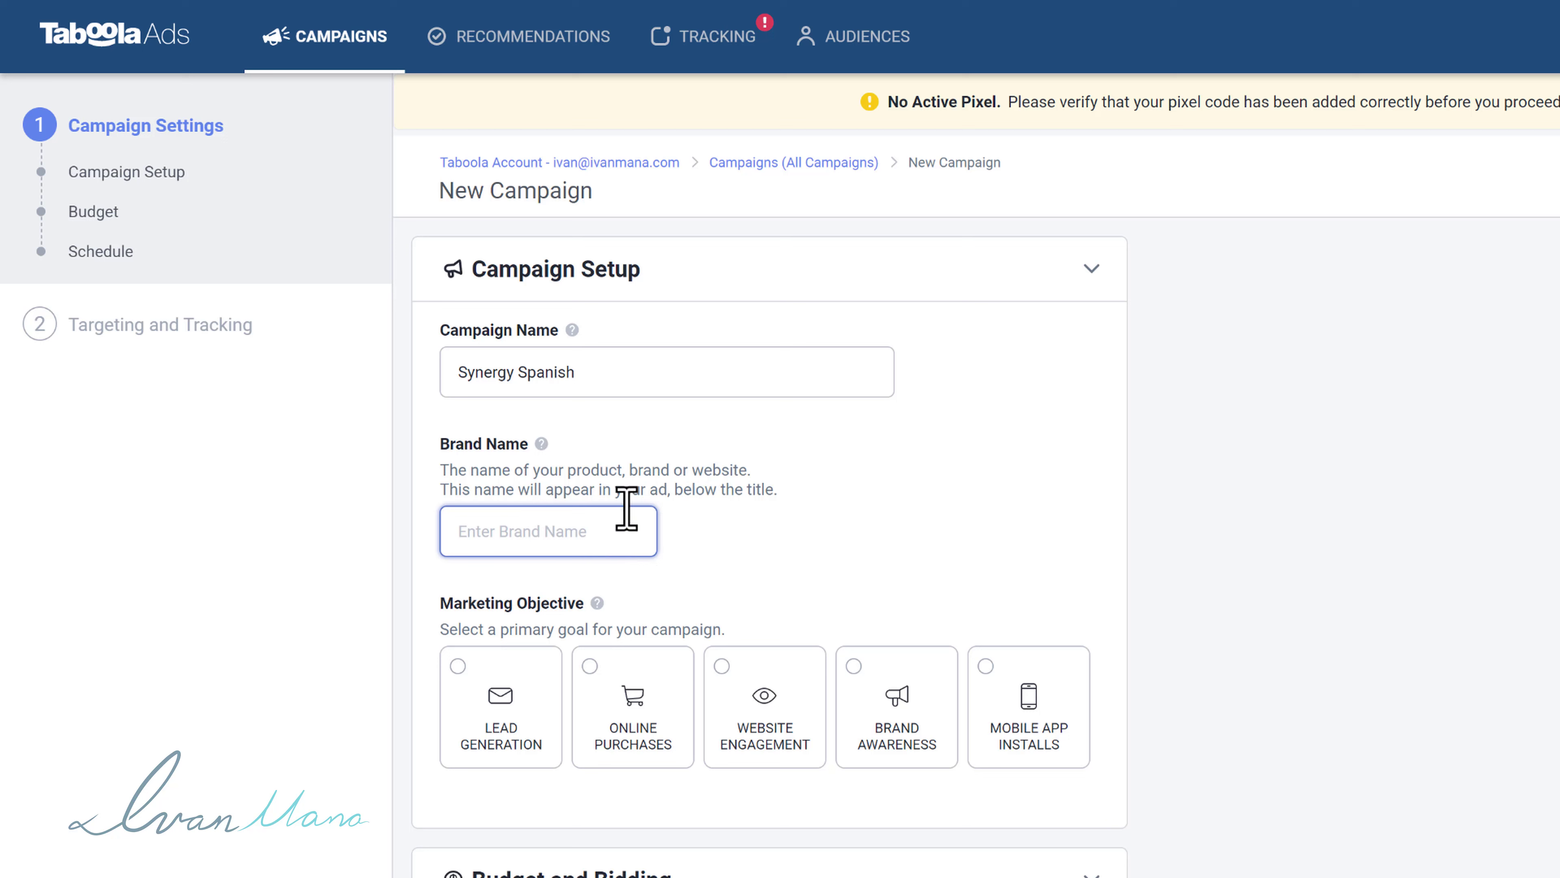
pyautogui.tripleClick(617, 369)
pyautogui.hotkey('ctrl', 'c')
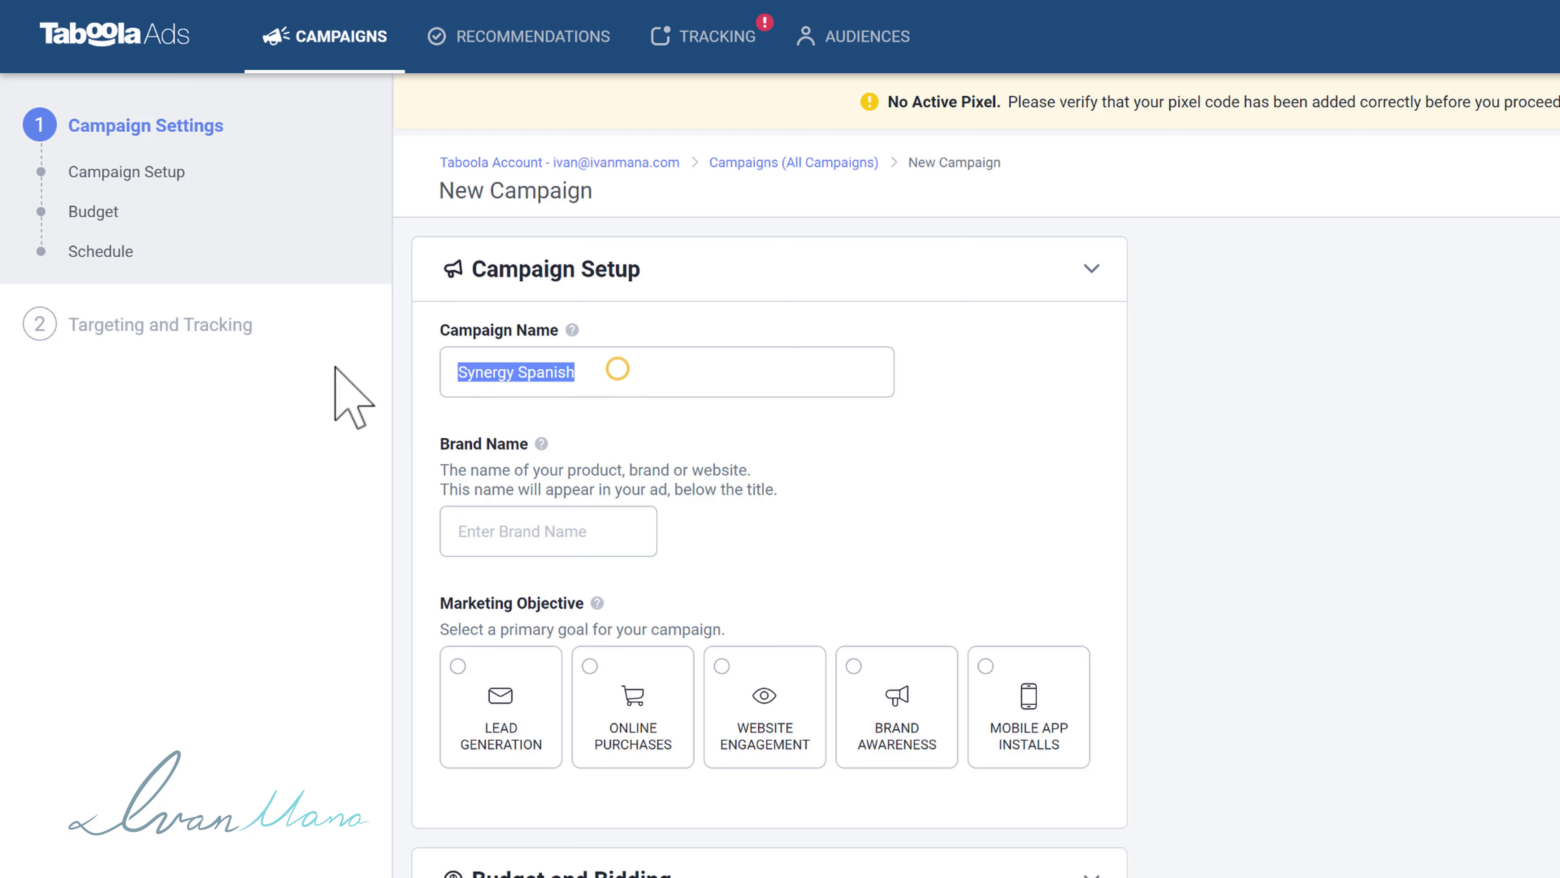
pyautogui.click(491, 530)
pyautogui.hotkey('ctrl', 'v')
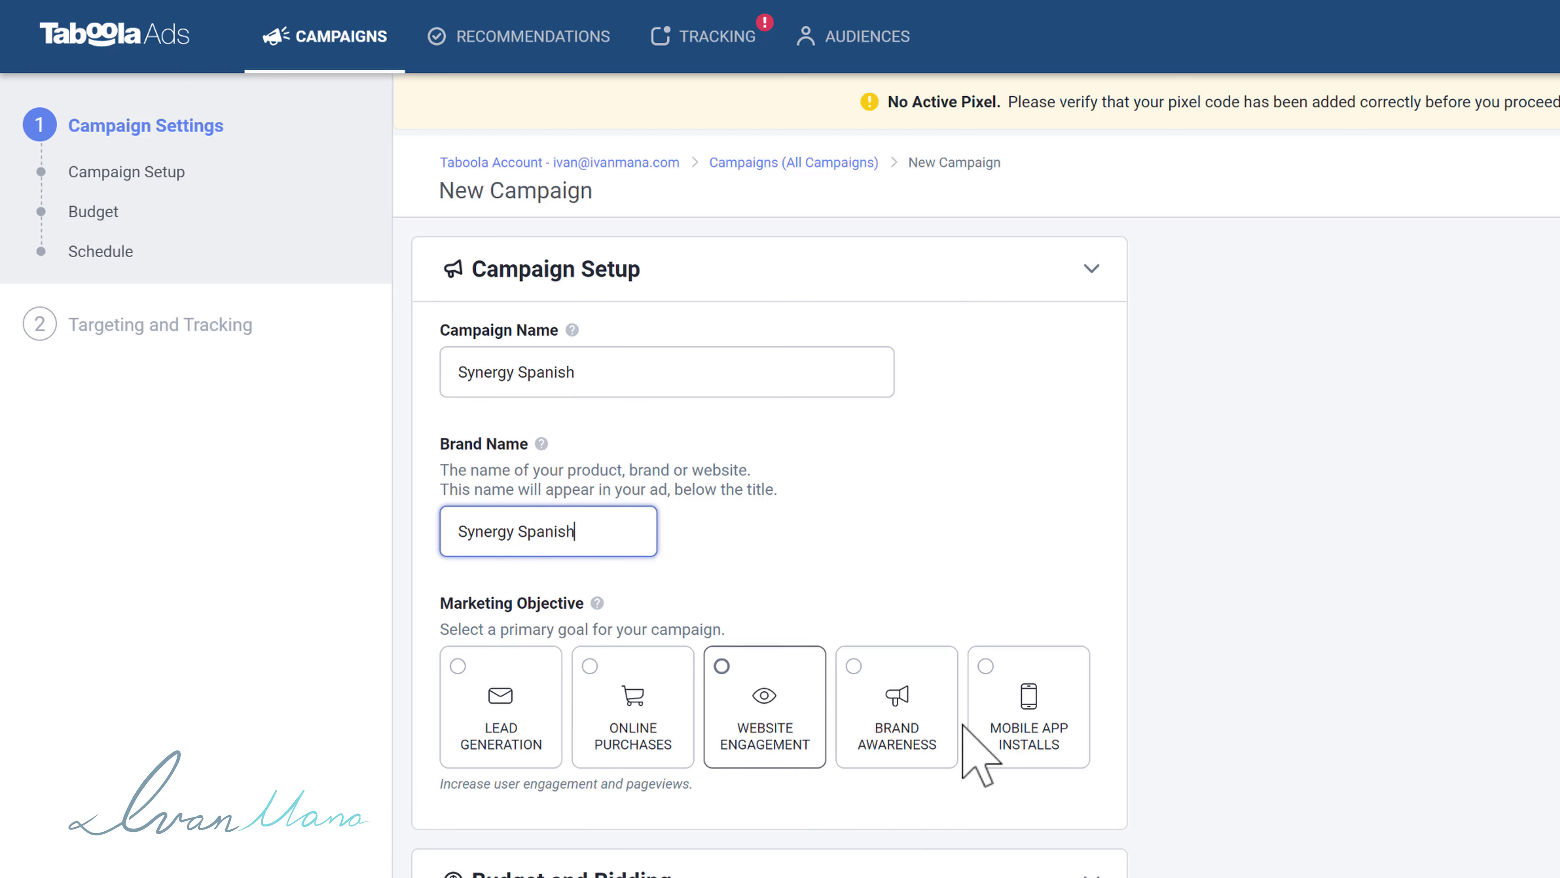
# Try out the available marketing objectives and settle on Lead Generation for the campaign
pyautogui.click(481, 731)
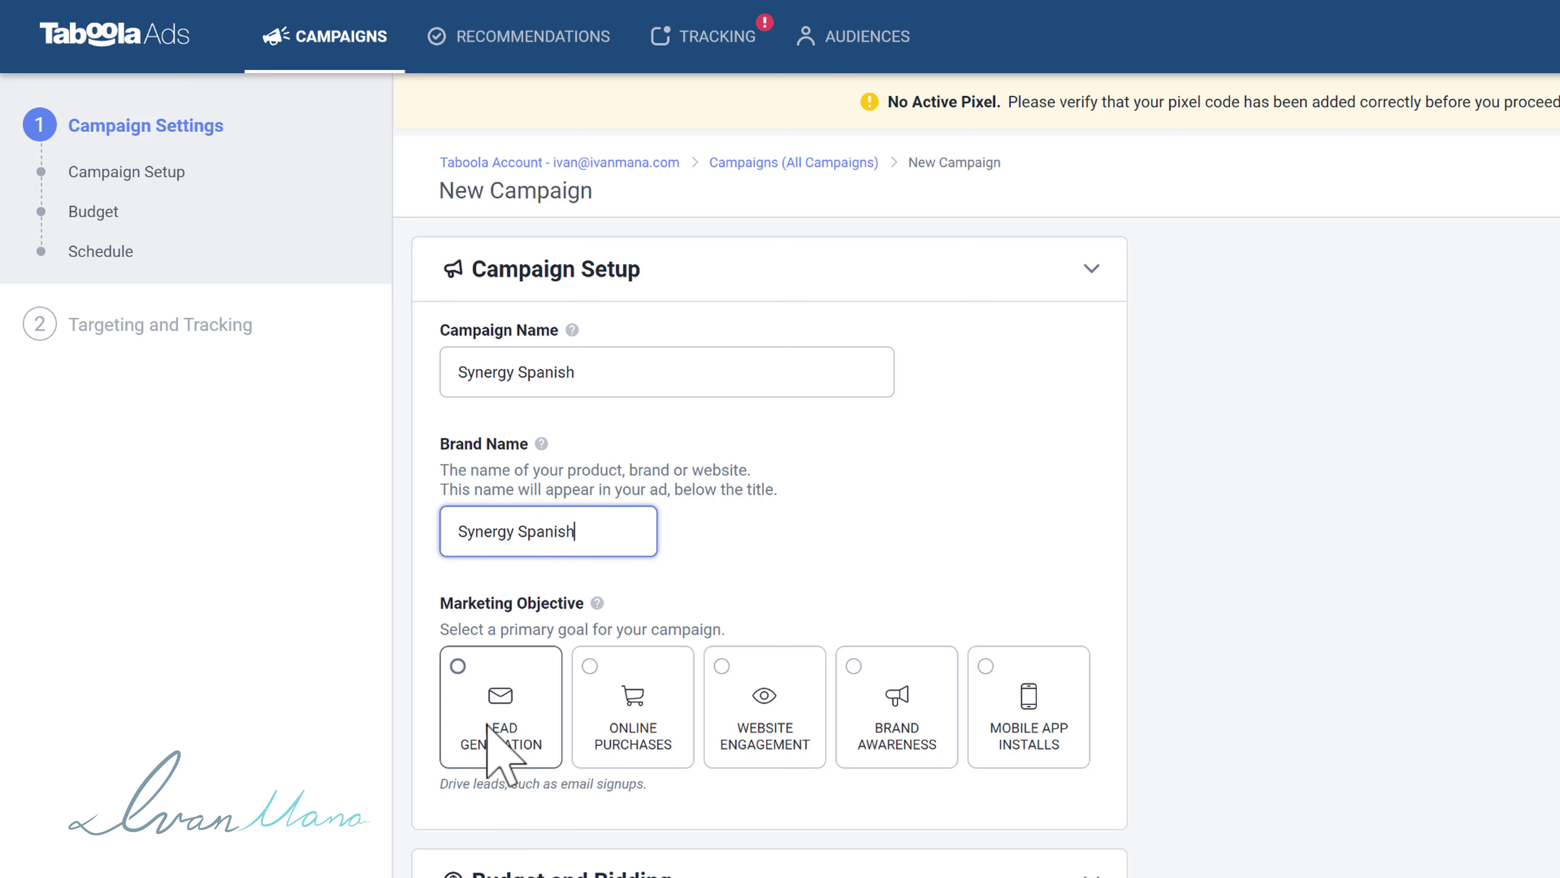
pyautogui.click(498, 700)
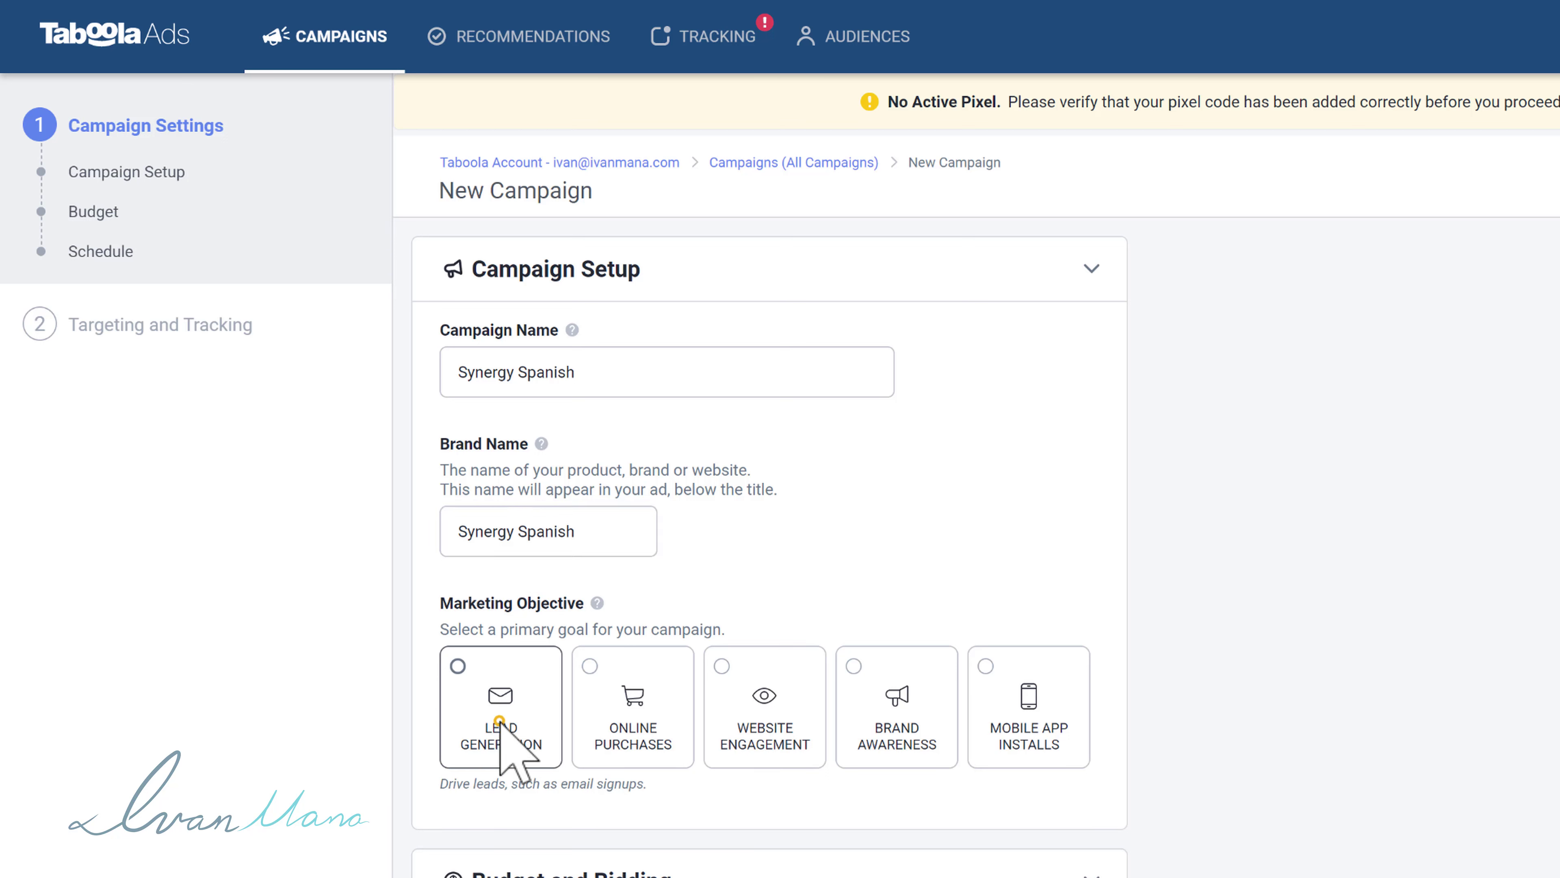
pyautogui.click(633, 694)
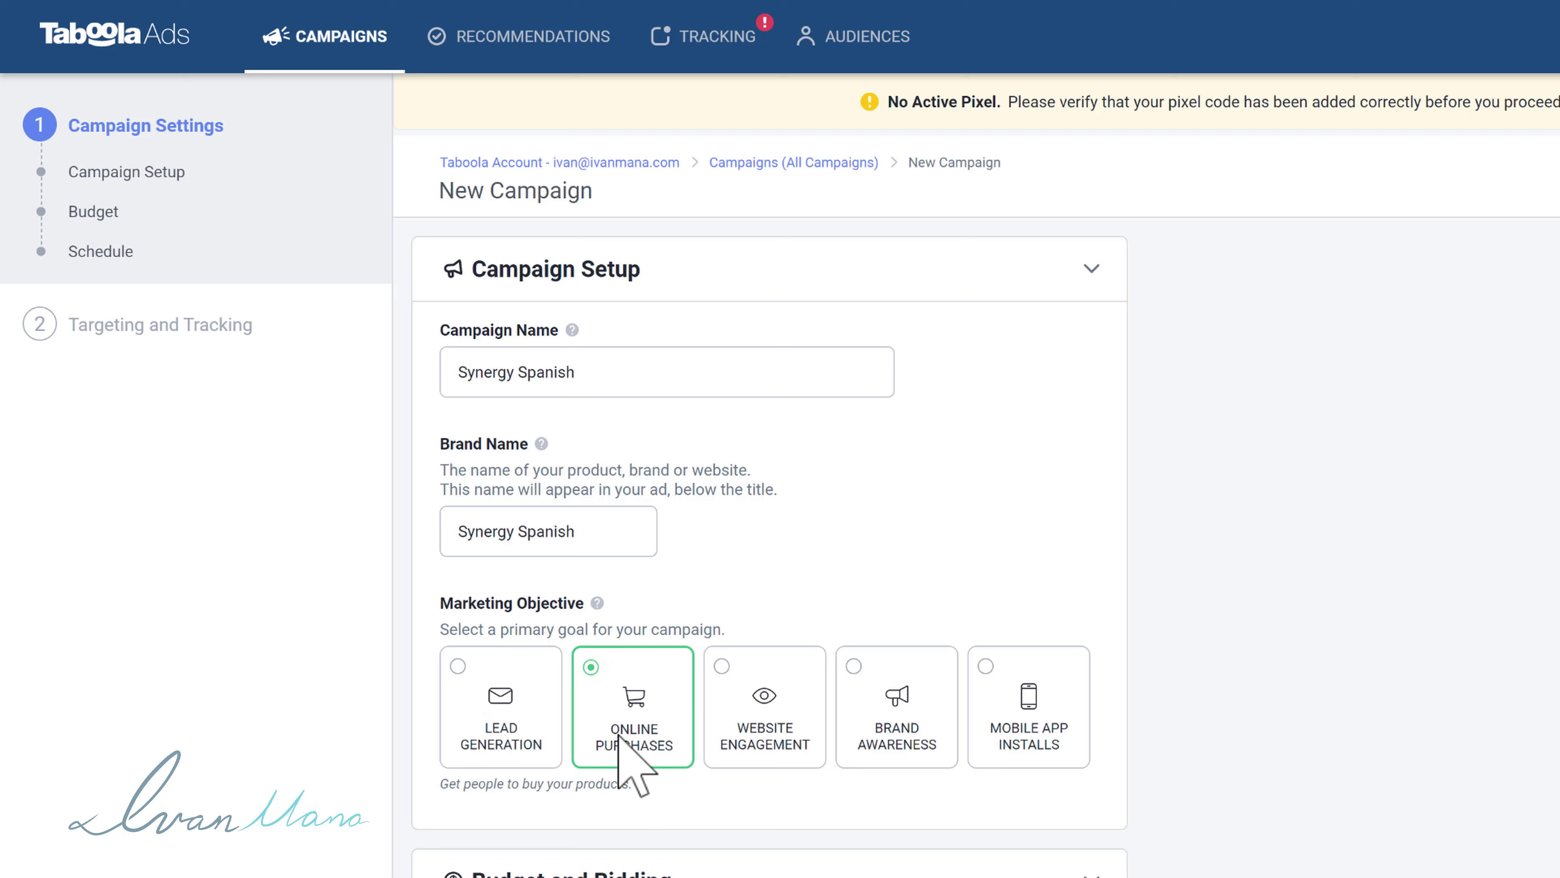
pyautogui.click(728, 725)
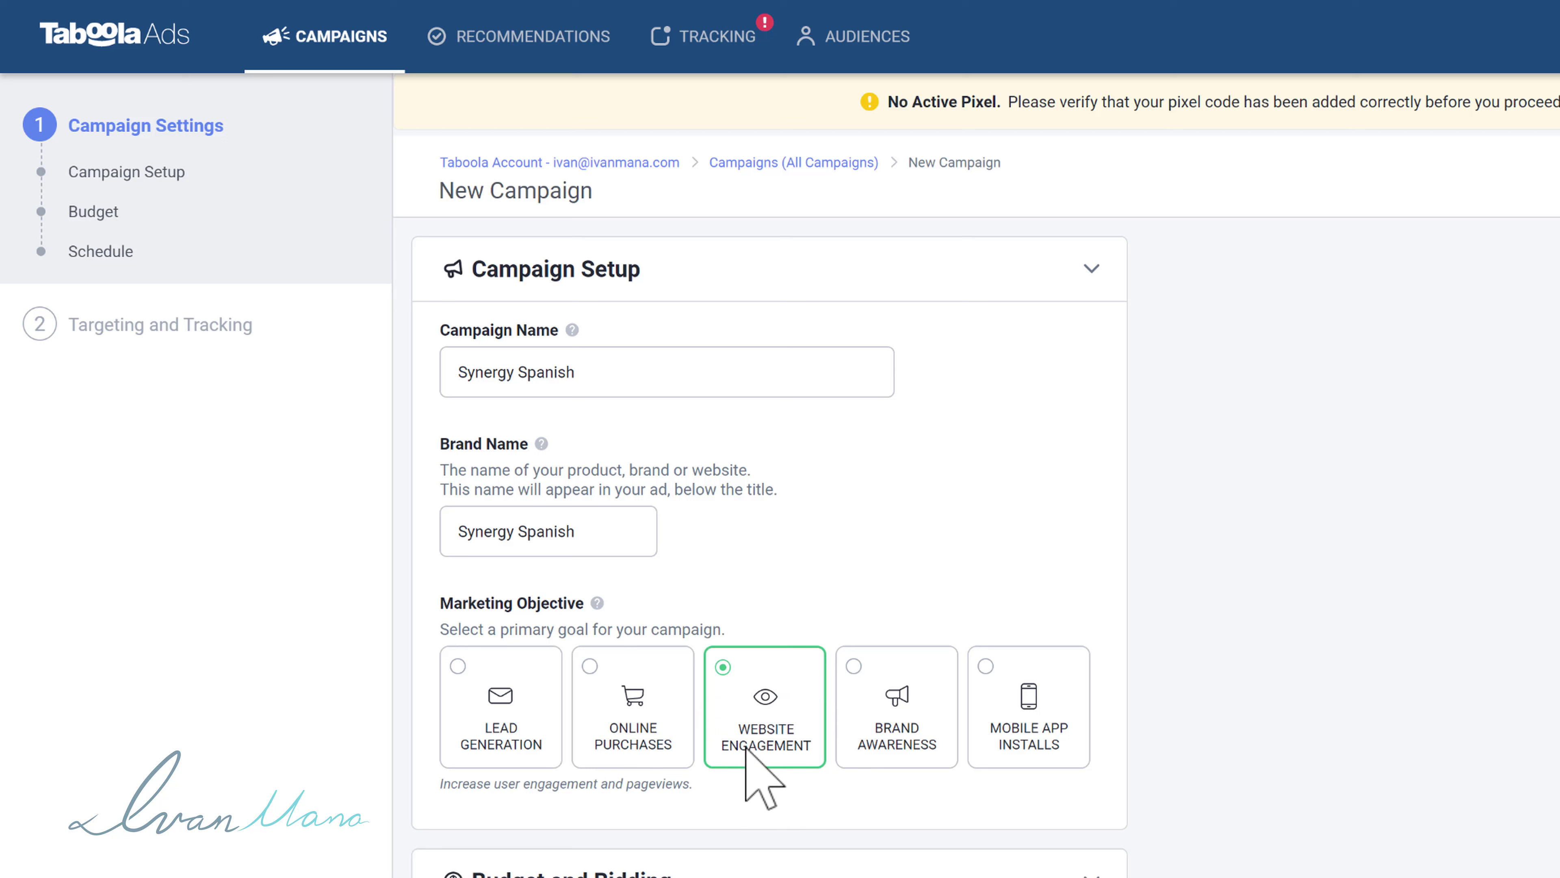
pyautogui.click(932, 704)
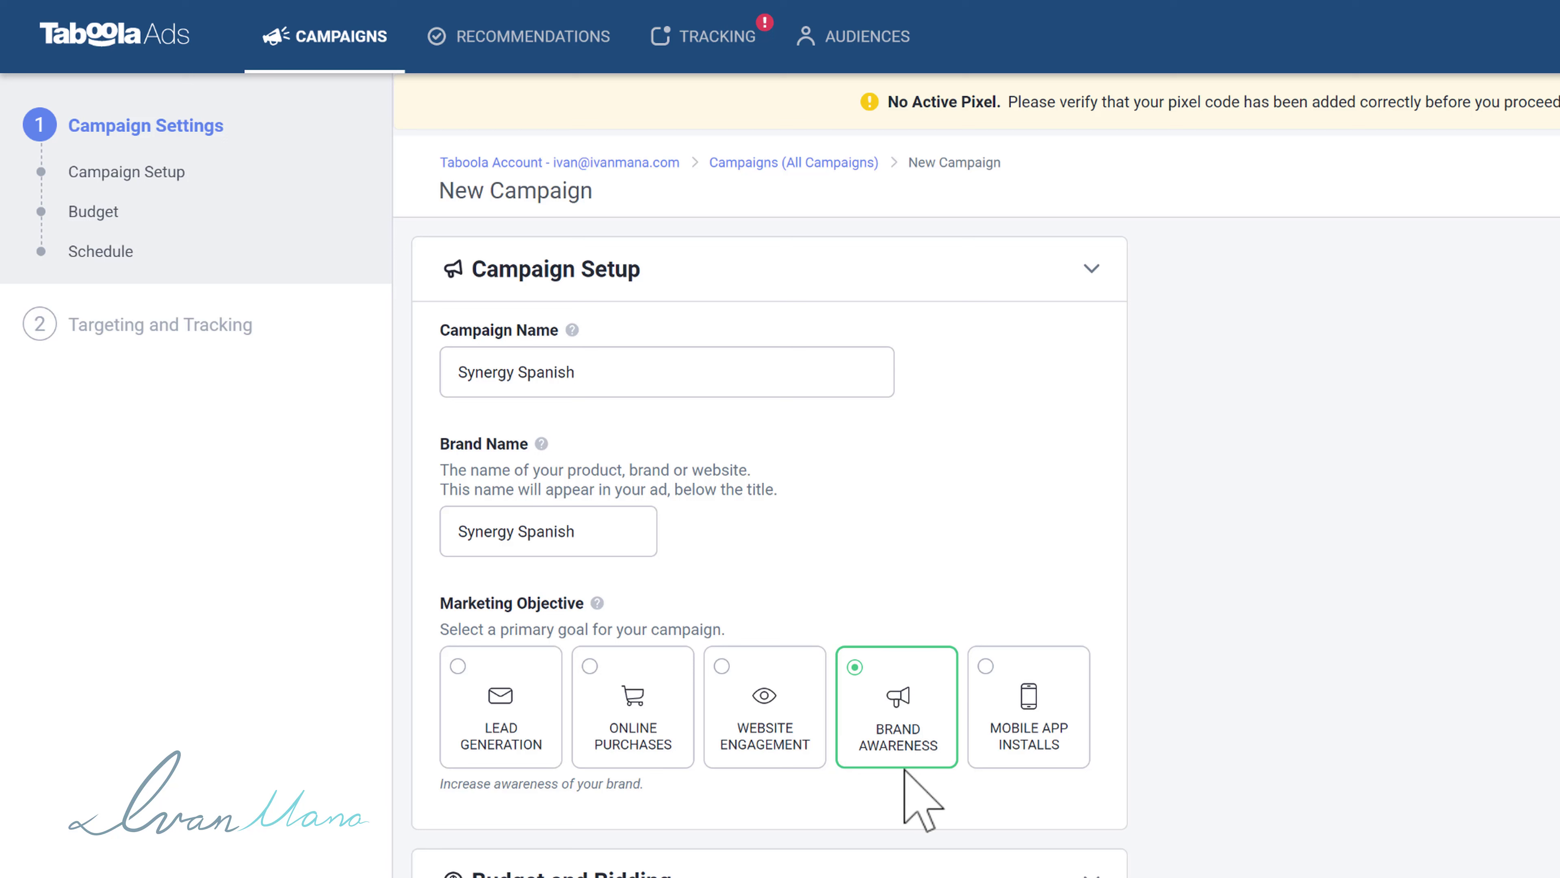
pyautogui.click(1007, 705)
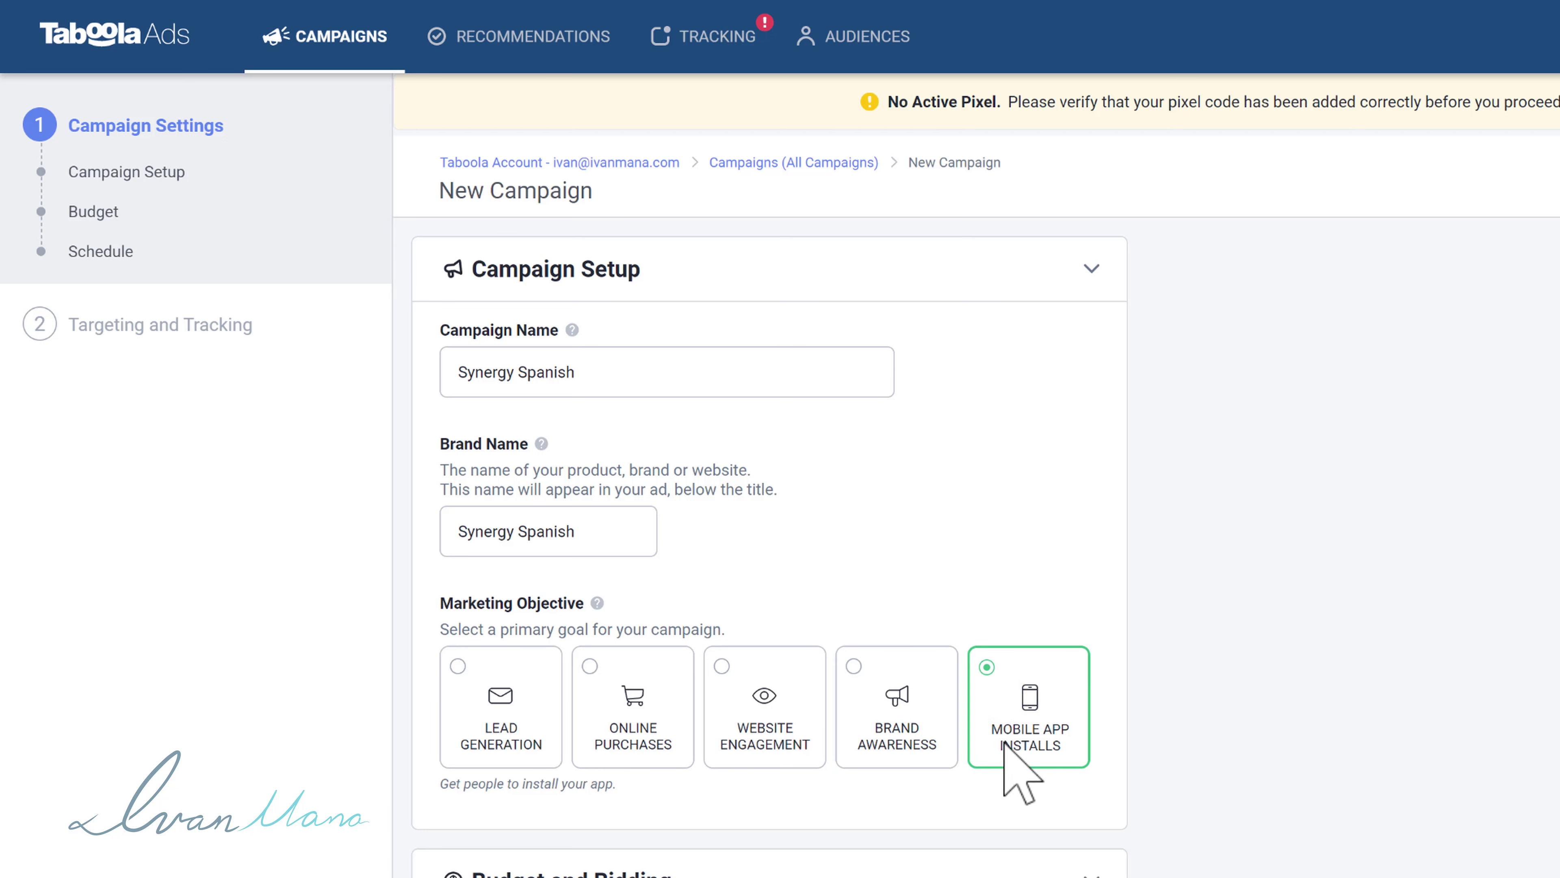
pyautogui.click(777, 727)
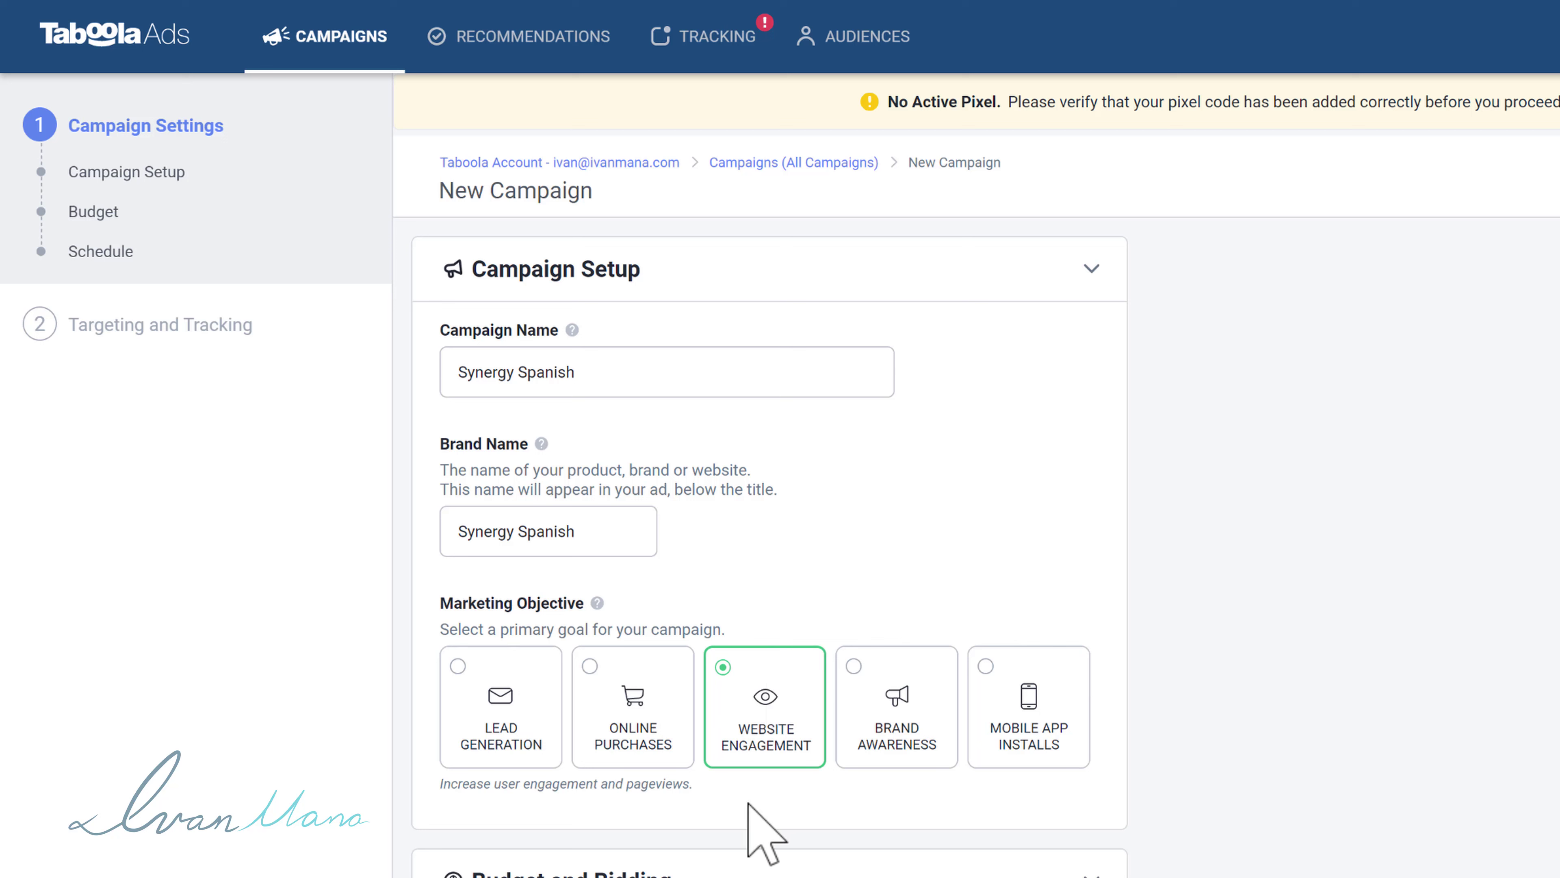
pyautogui.click(510, 697)
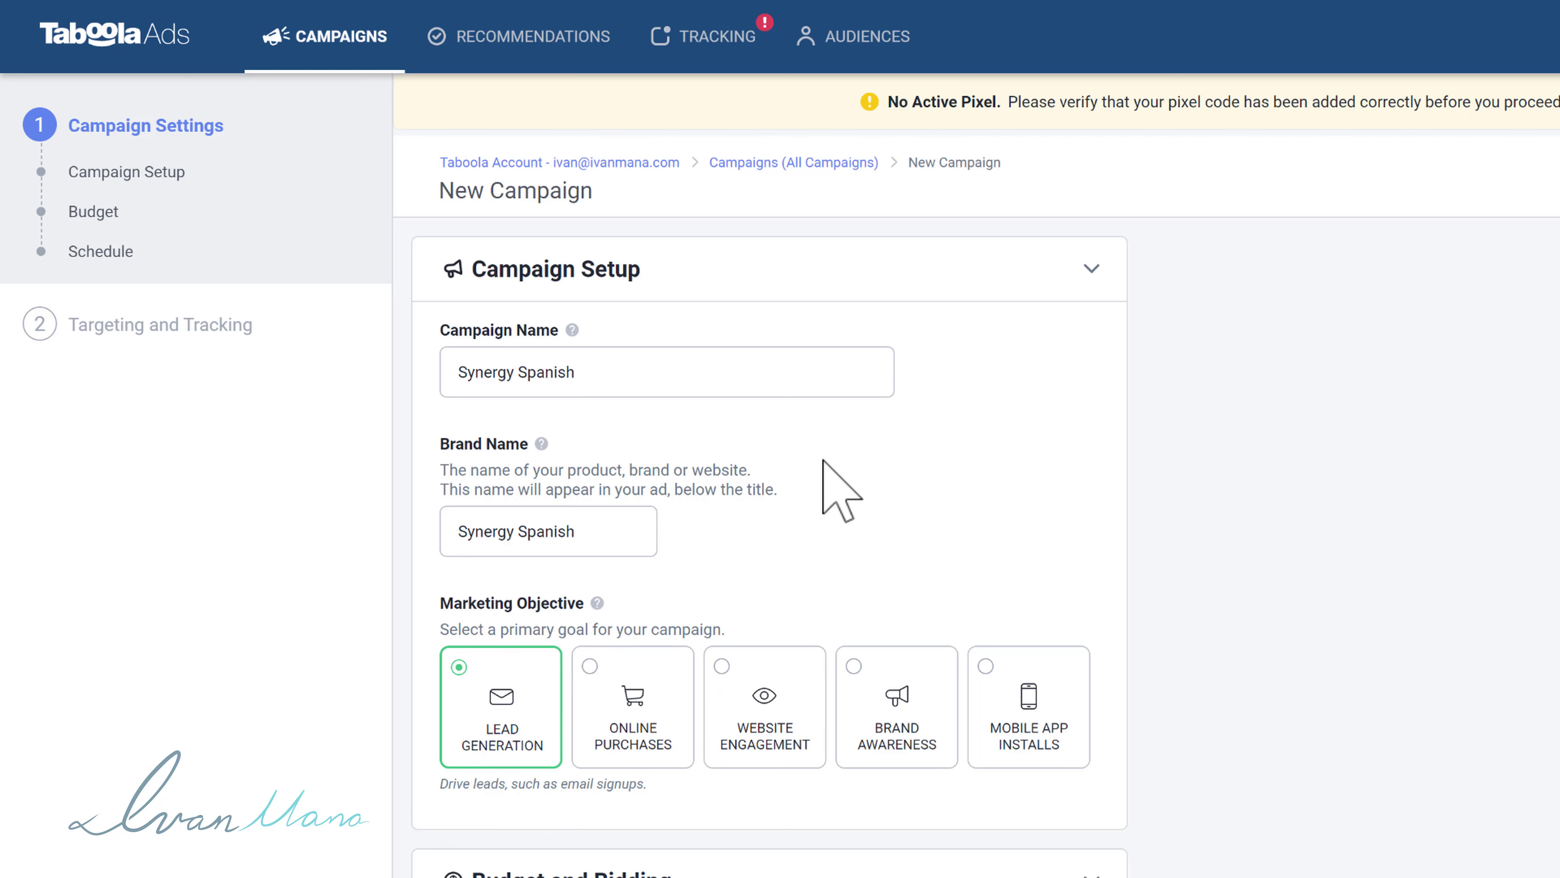
# Compare the budget types and set a daily budget of 20 USD
pyautogui.scroll(-8, 1177, 568)
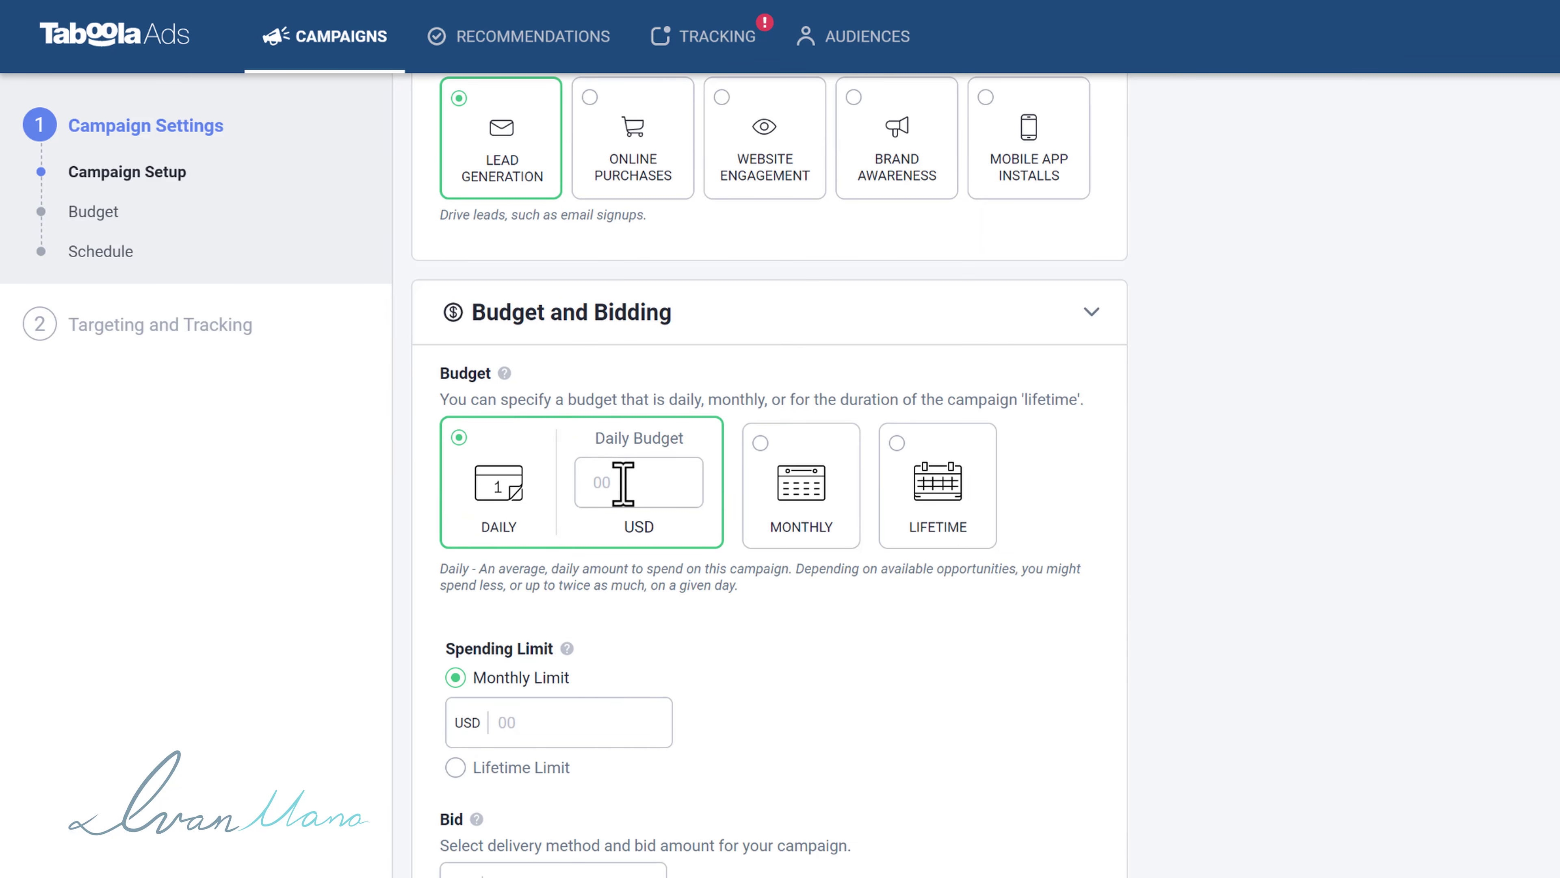
pyautogui.click(827, 485)
pyautogui.click(911, 486)
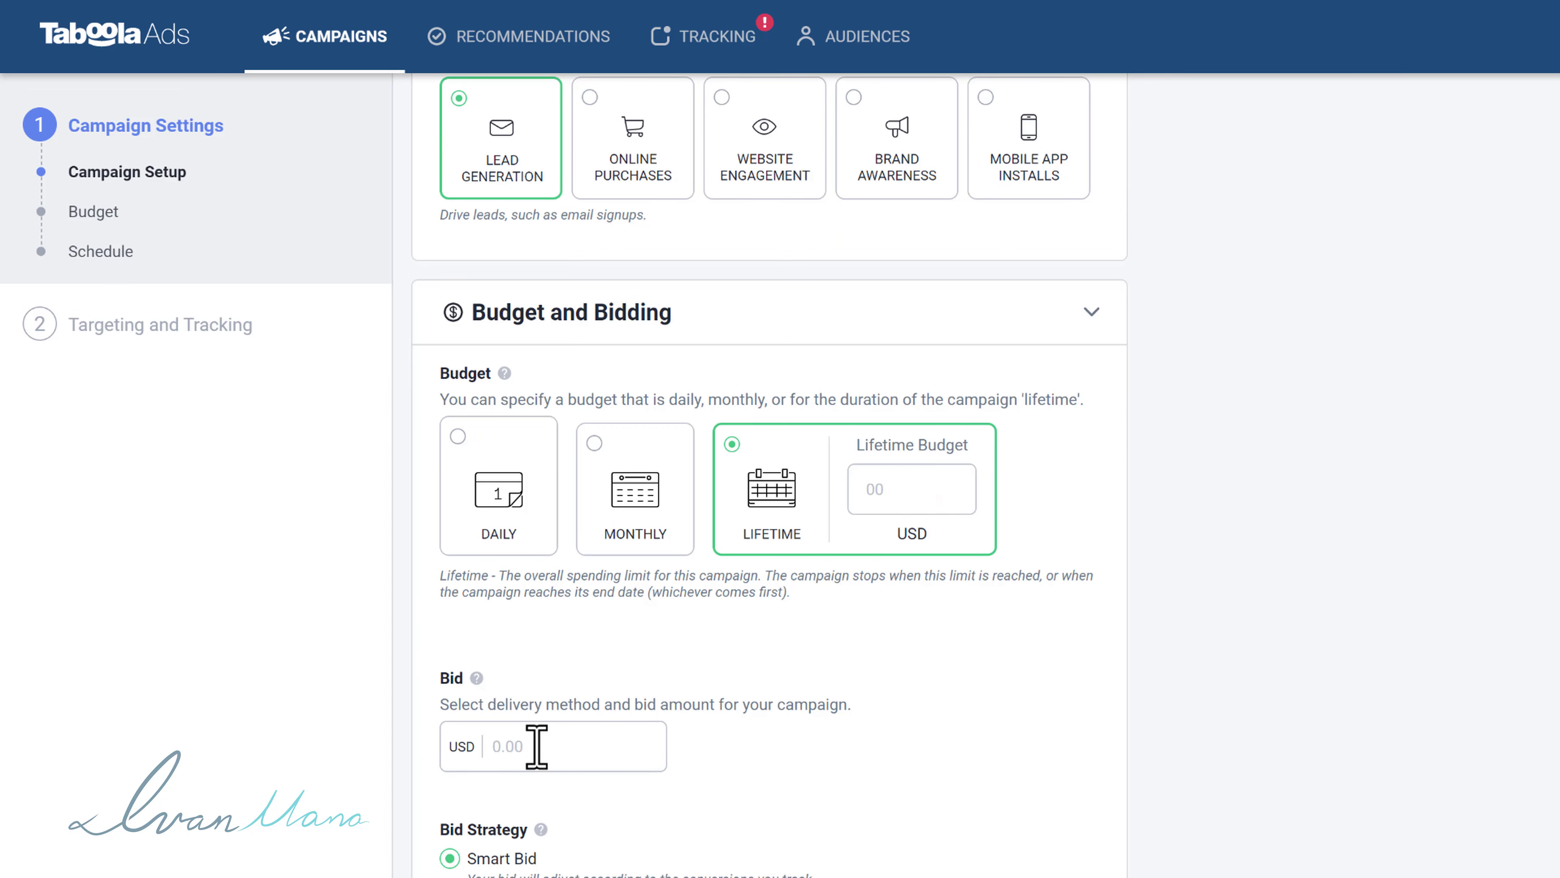
pyautogui.click(505, 488)
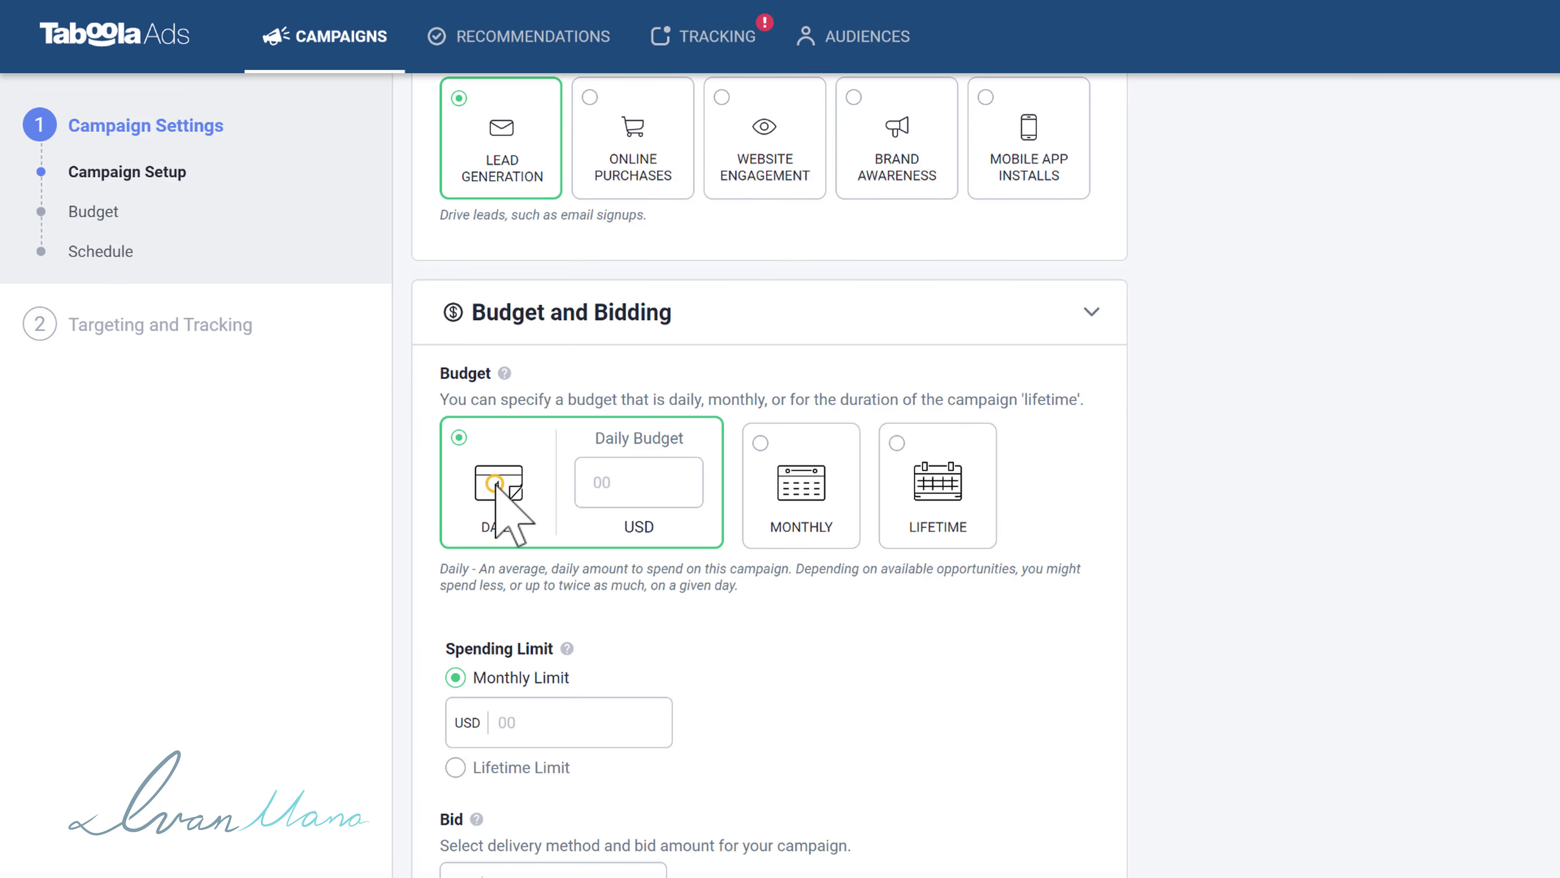
pyautogui.click(632, 482)
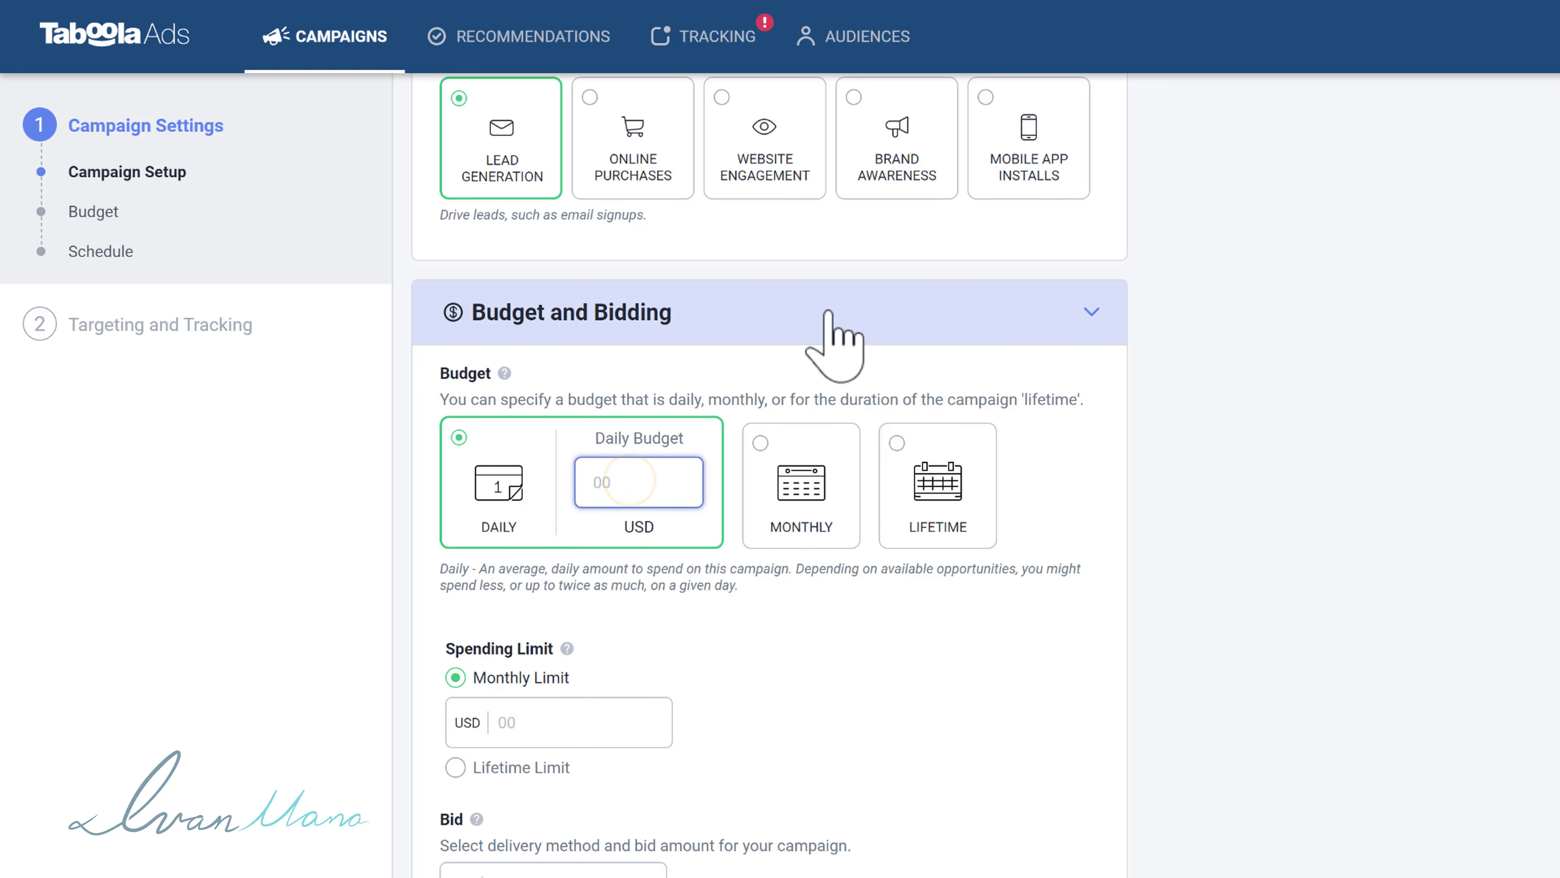
pyautogui.write('20')
pyautogui.click(339, 597)
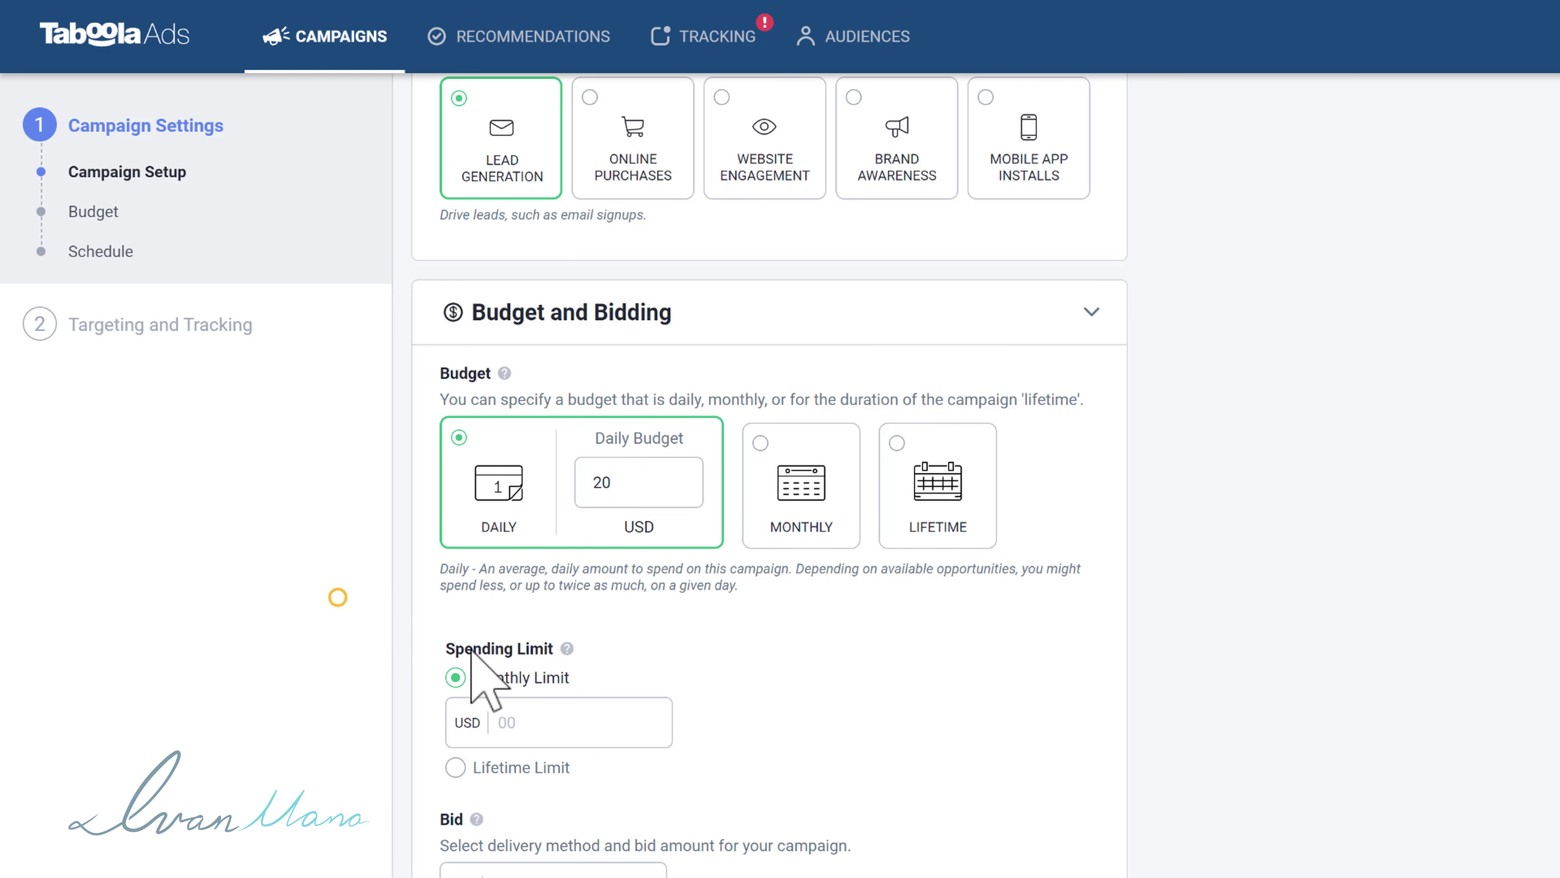
# Set the monthly spending limit to 50 USD and the campaign's bid to 0.10 USD
pyautogui.click(547, 731)
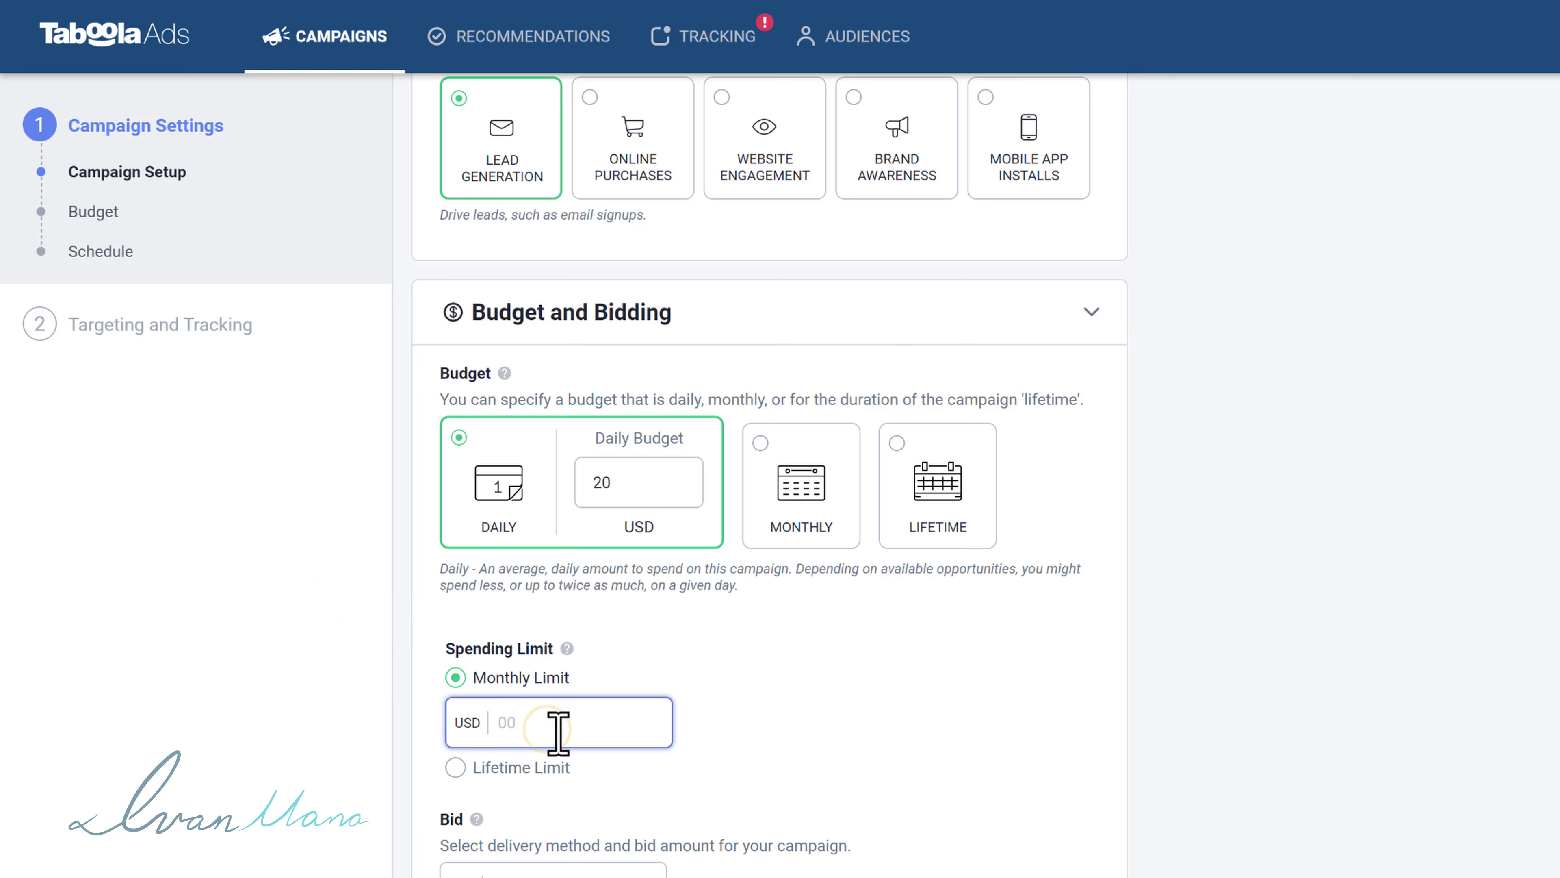
pyautogui.write('50')
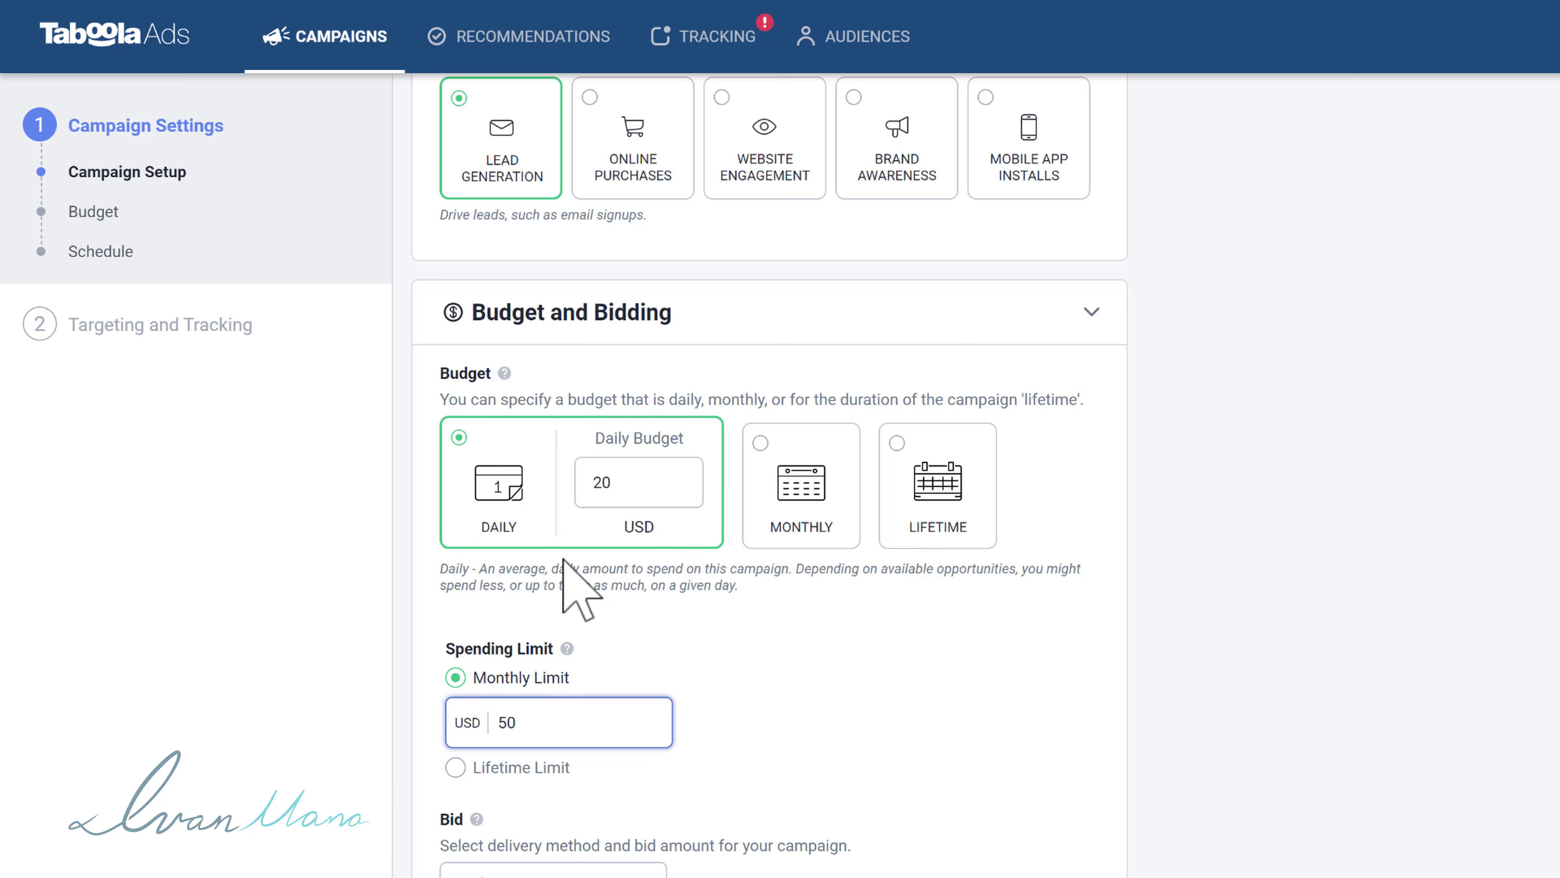
pyautogui.scroll(-2, 679, 713)
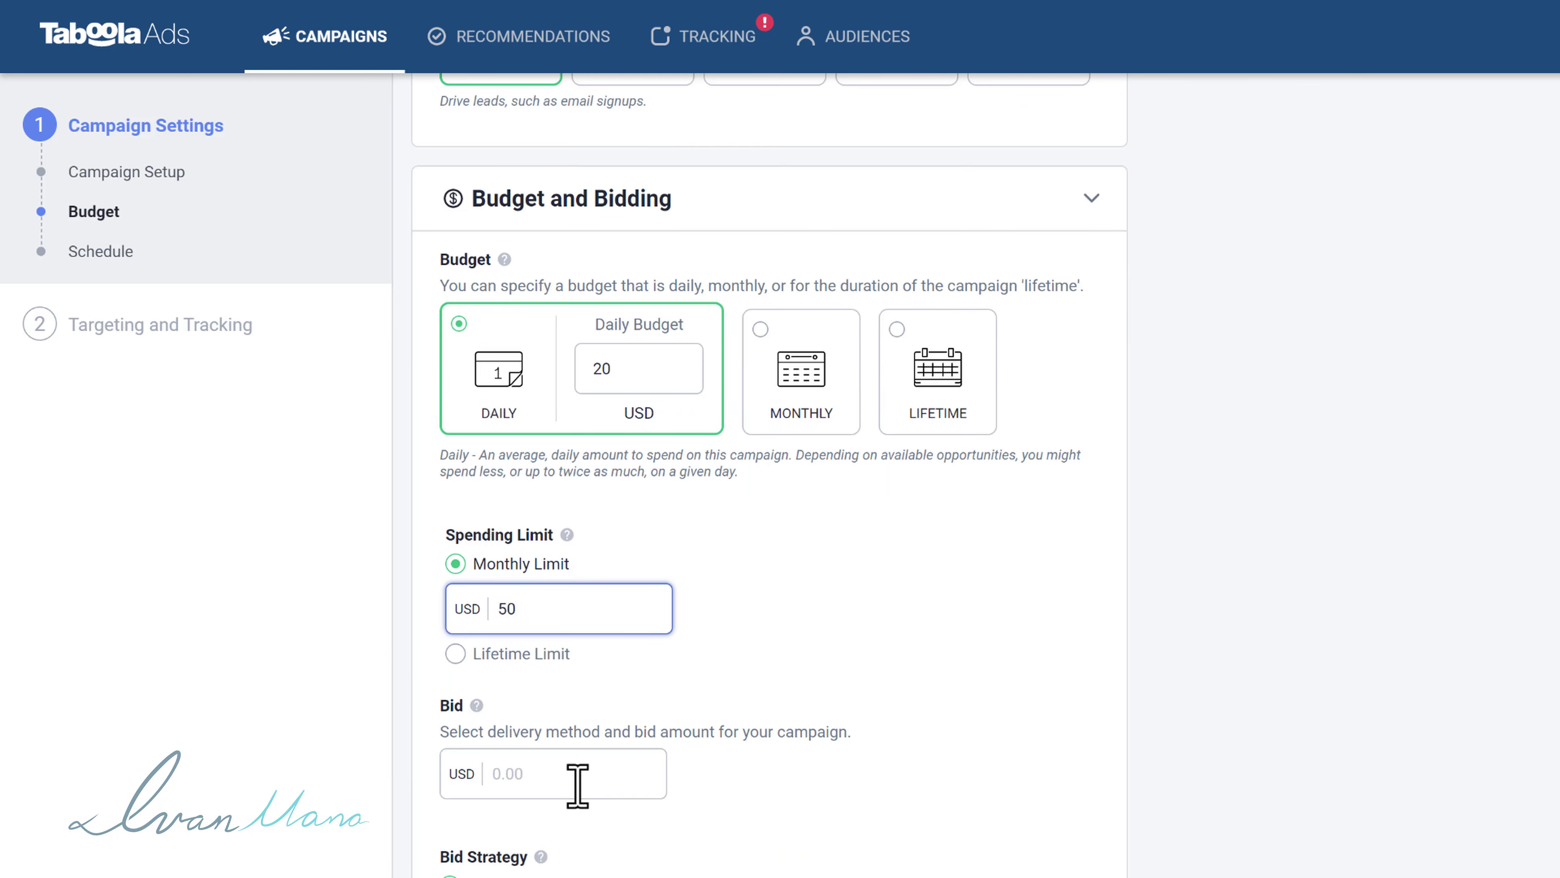
pyautogui.click(572, 782)
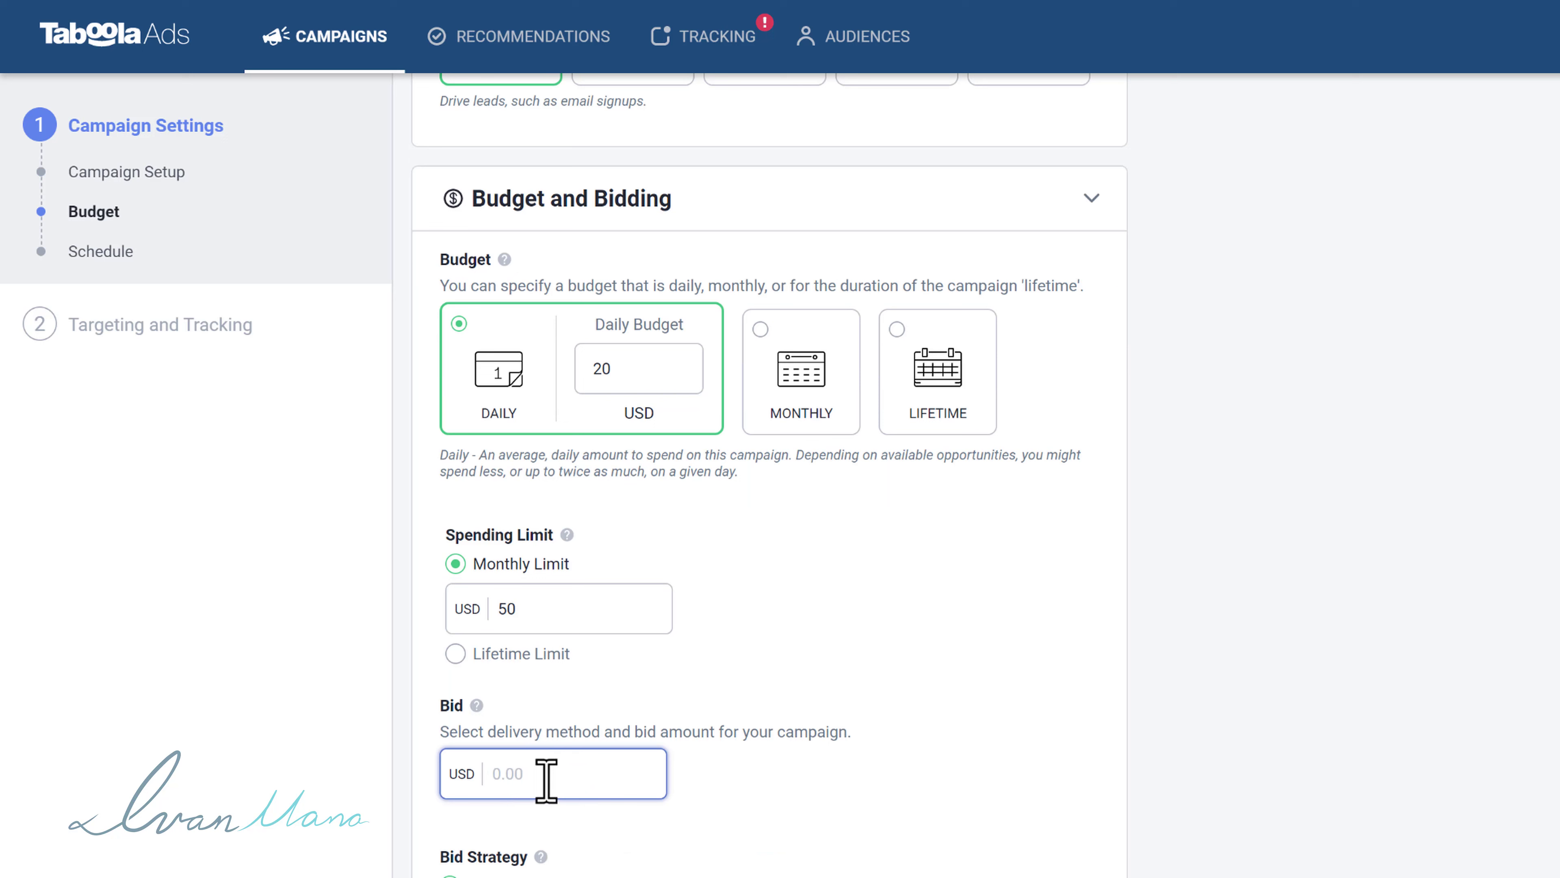
pyautogui.write('0.10')
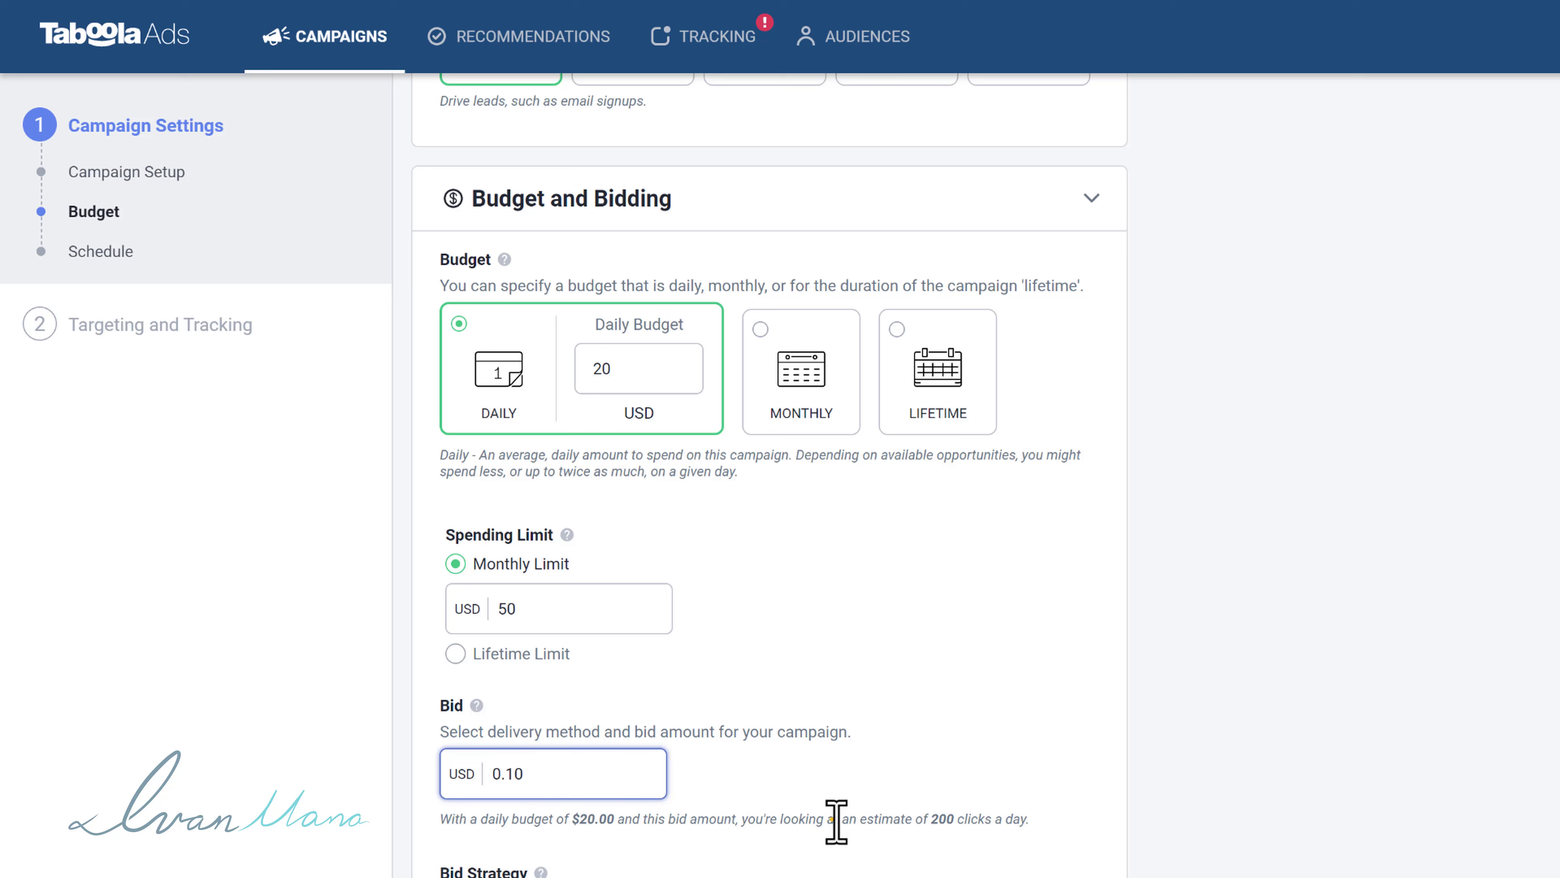
# Examine the click estimate for the entered bid and read the Bid Strategy and Ad Optimization options
pyautogui.moveTo(836, 822); pyautogui.dragTo(981, 823)
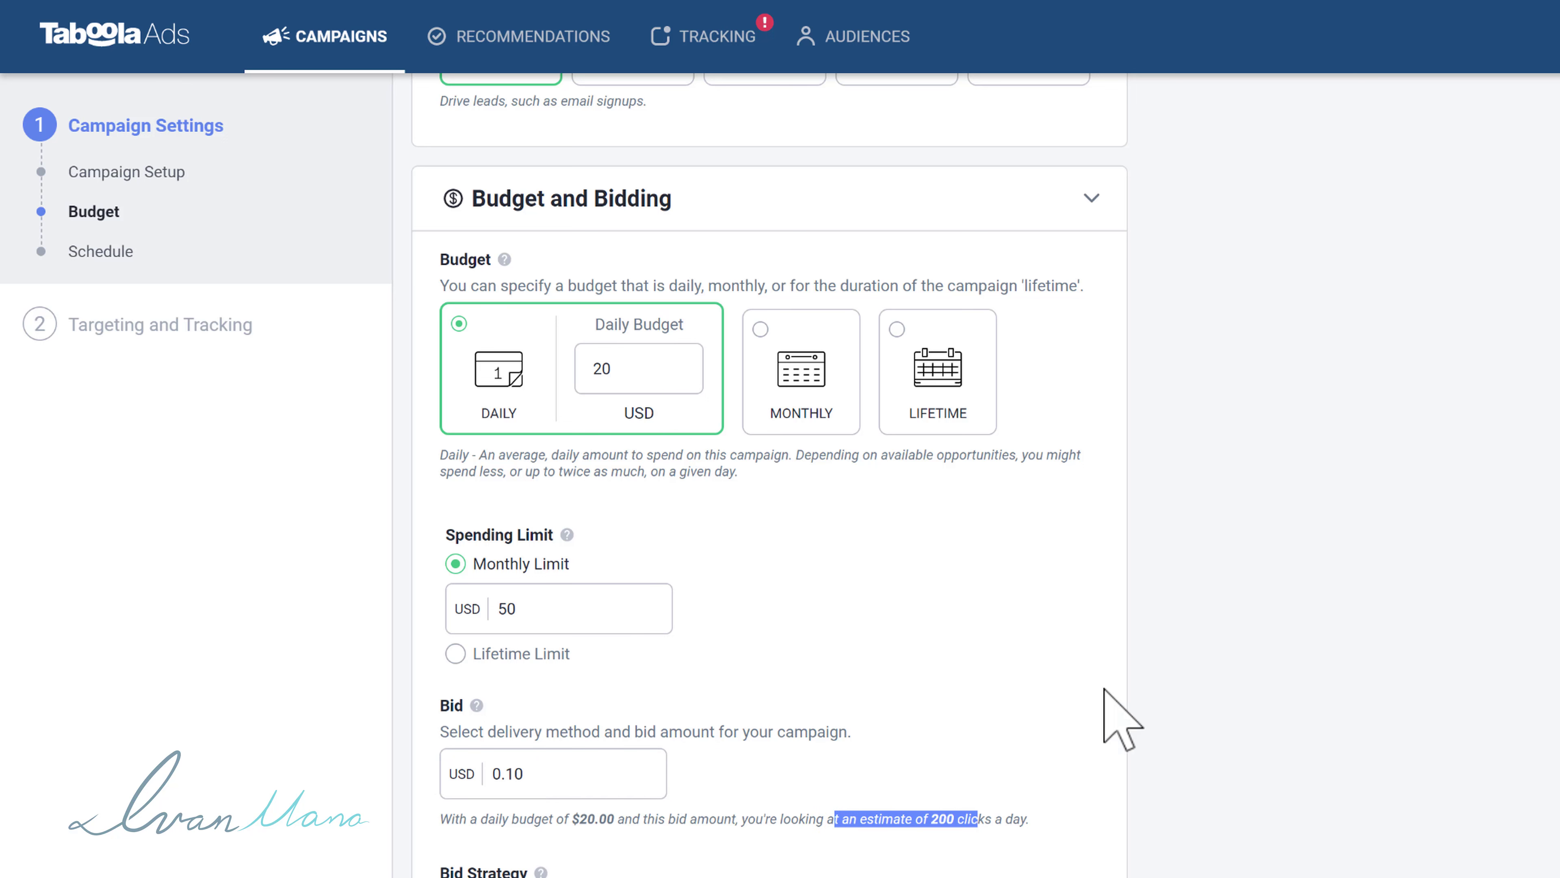
pyautogui.click(548, 773)
pyautogui.doubleClick(513, 773)
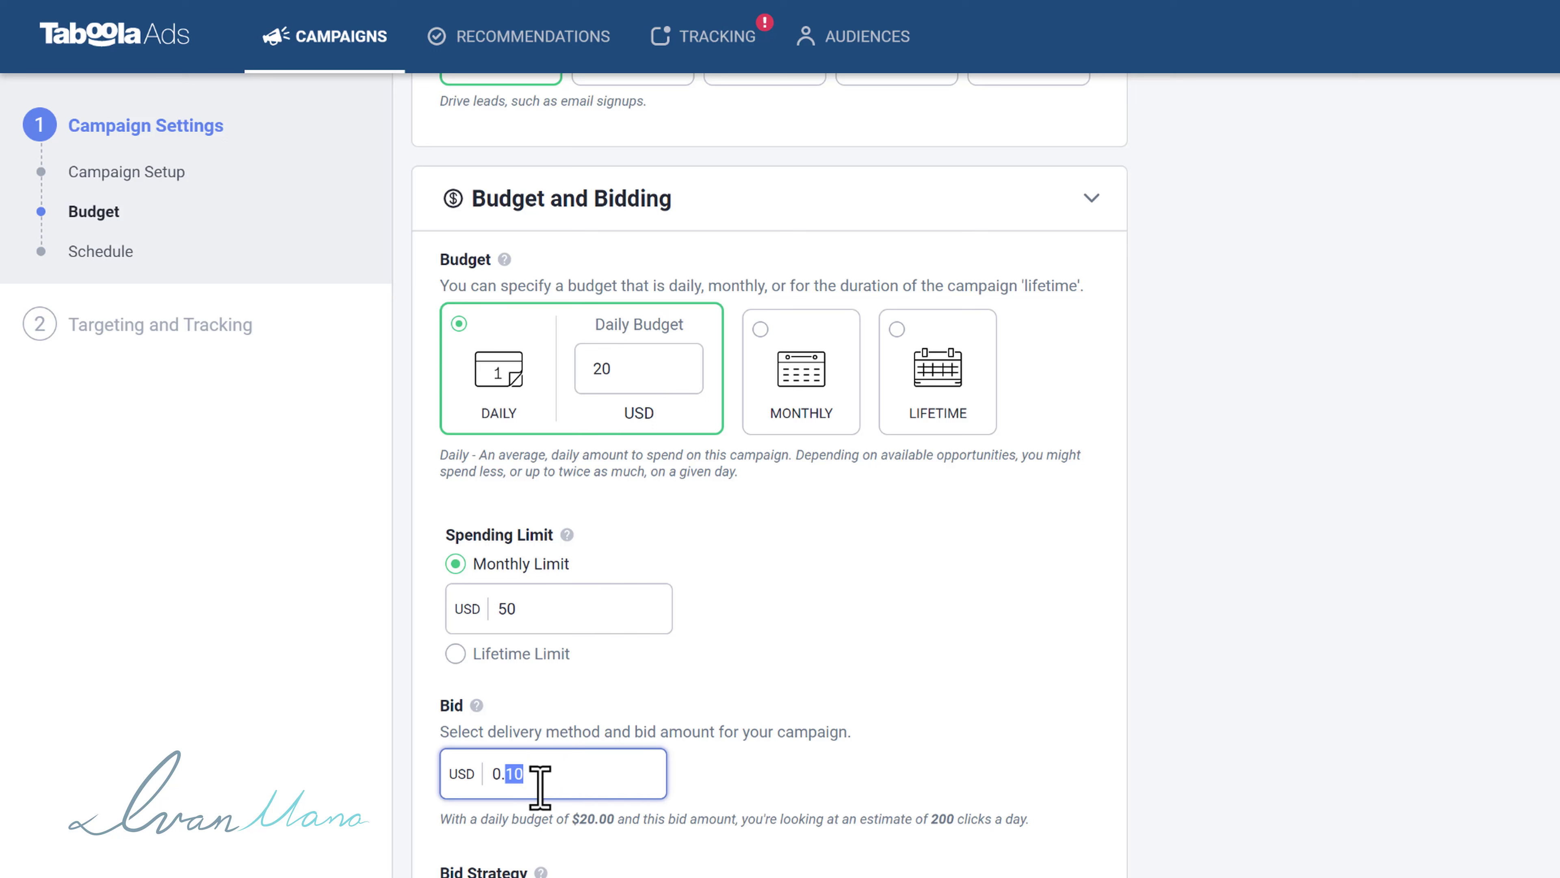
pyautogui.moveTo(553, 771); pyautogui.dragTo(521, 773)
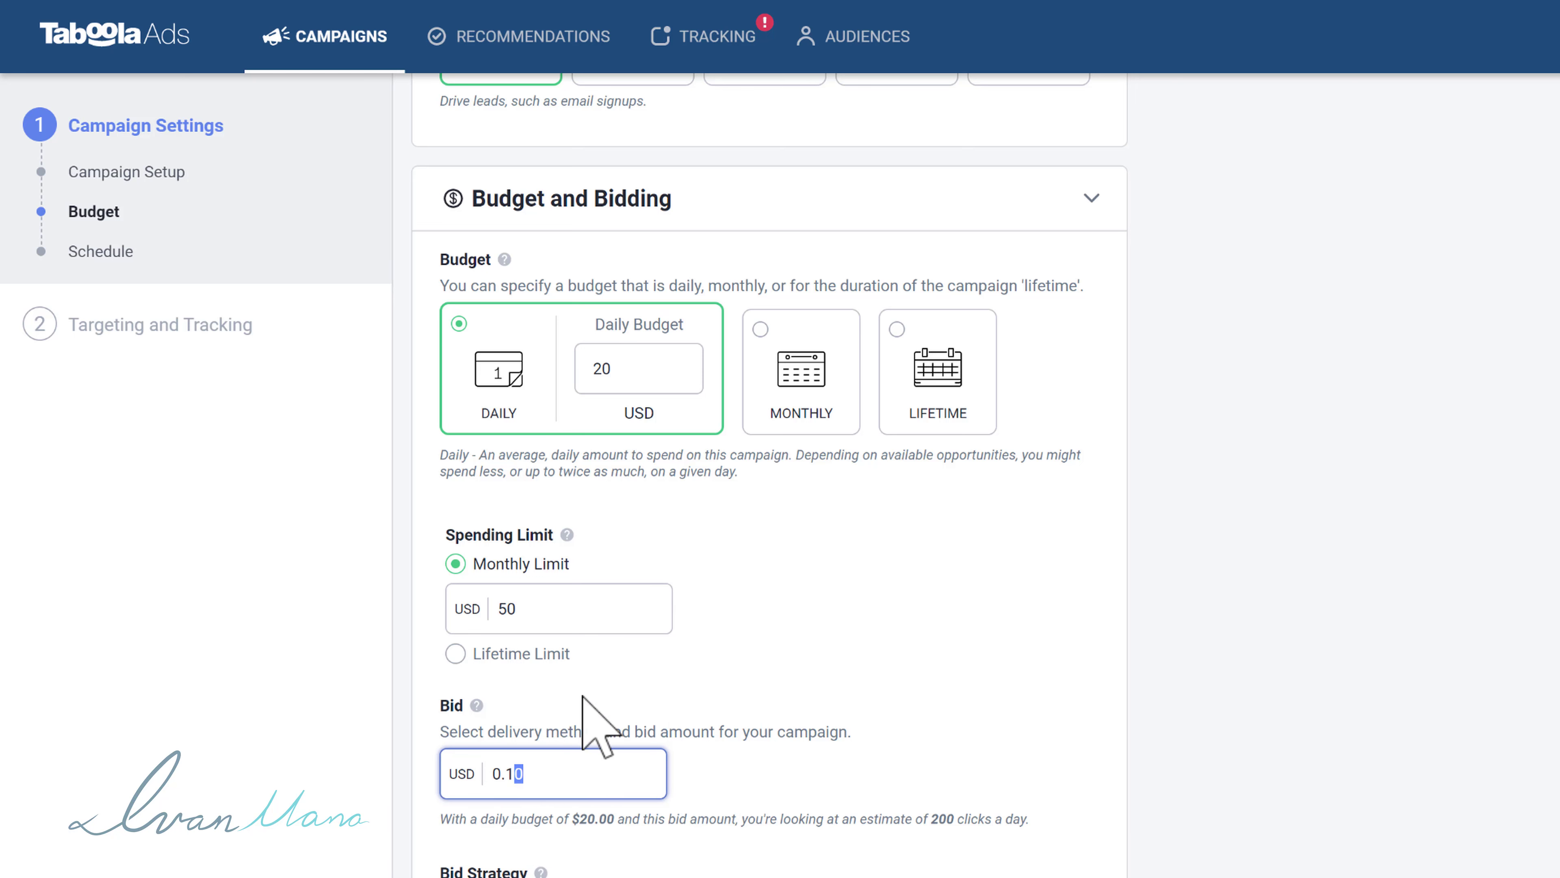
pyautogui.scroll(-4, 949, 652)
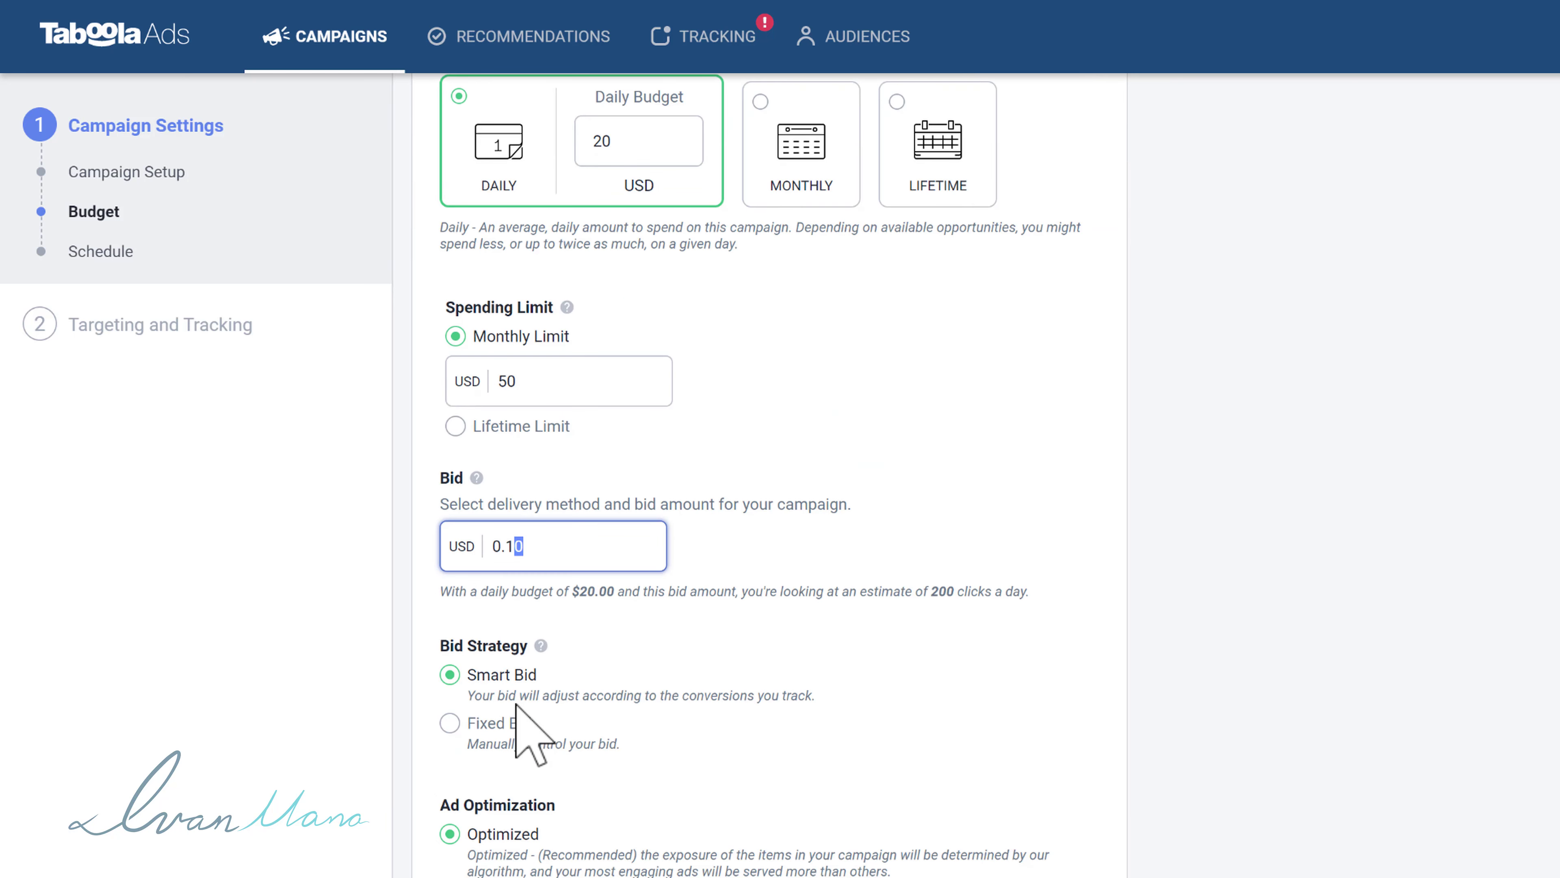
pyautogui.scroll(-4, 535, 707)
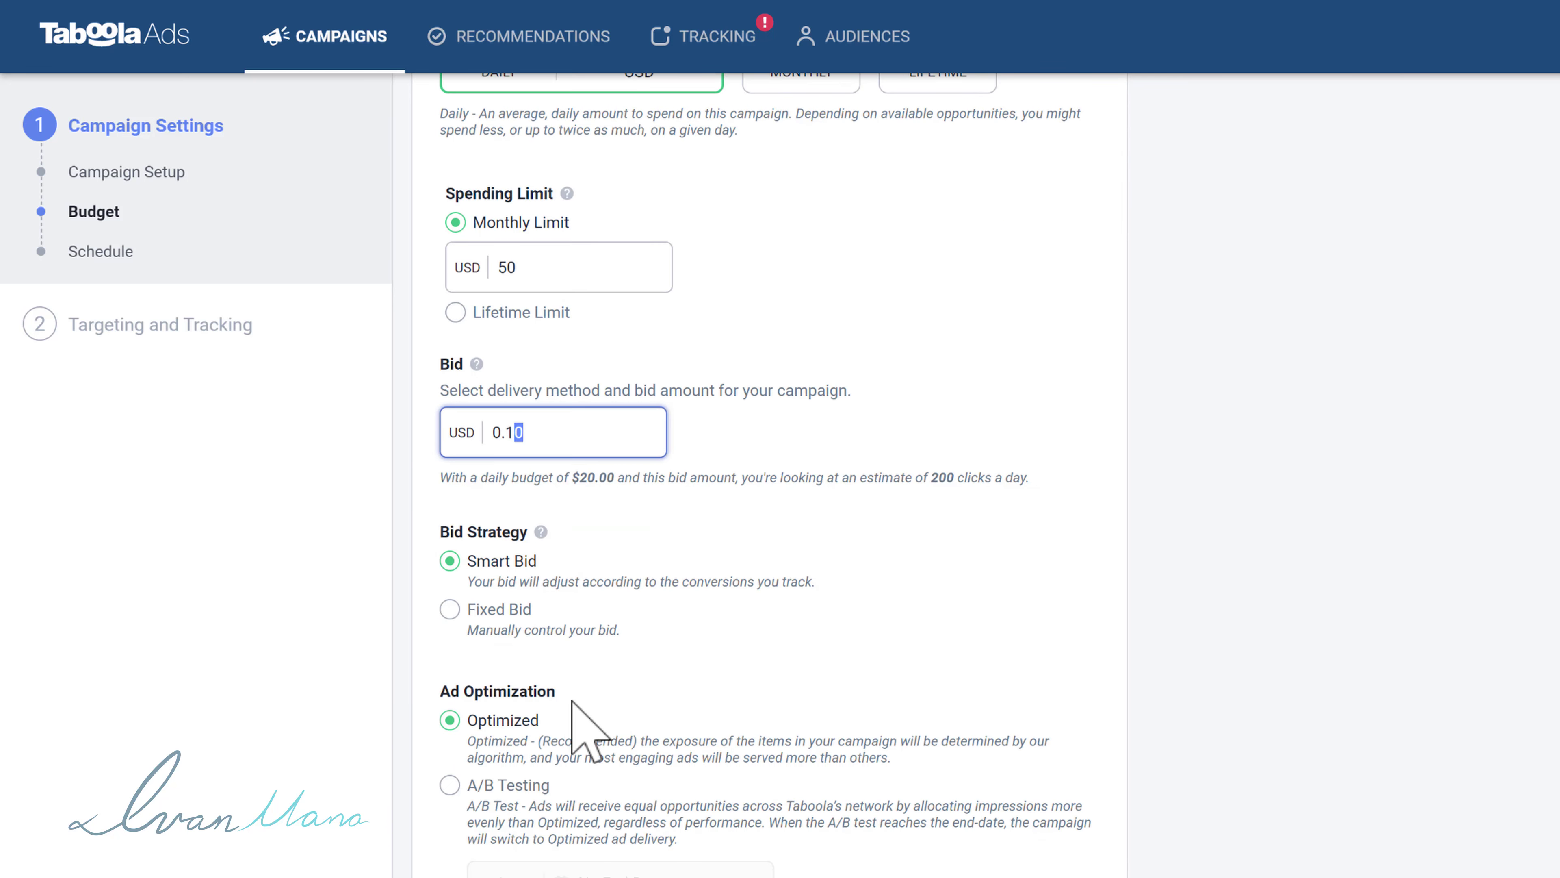
pyautogui.scroll(-2, 716, 667)
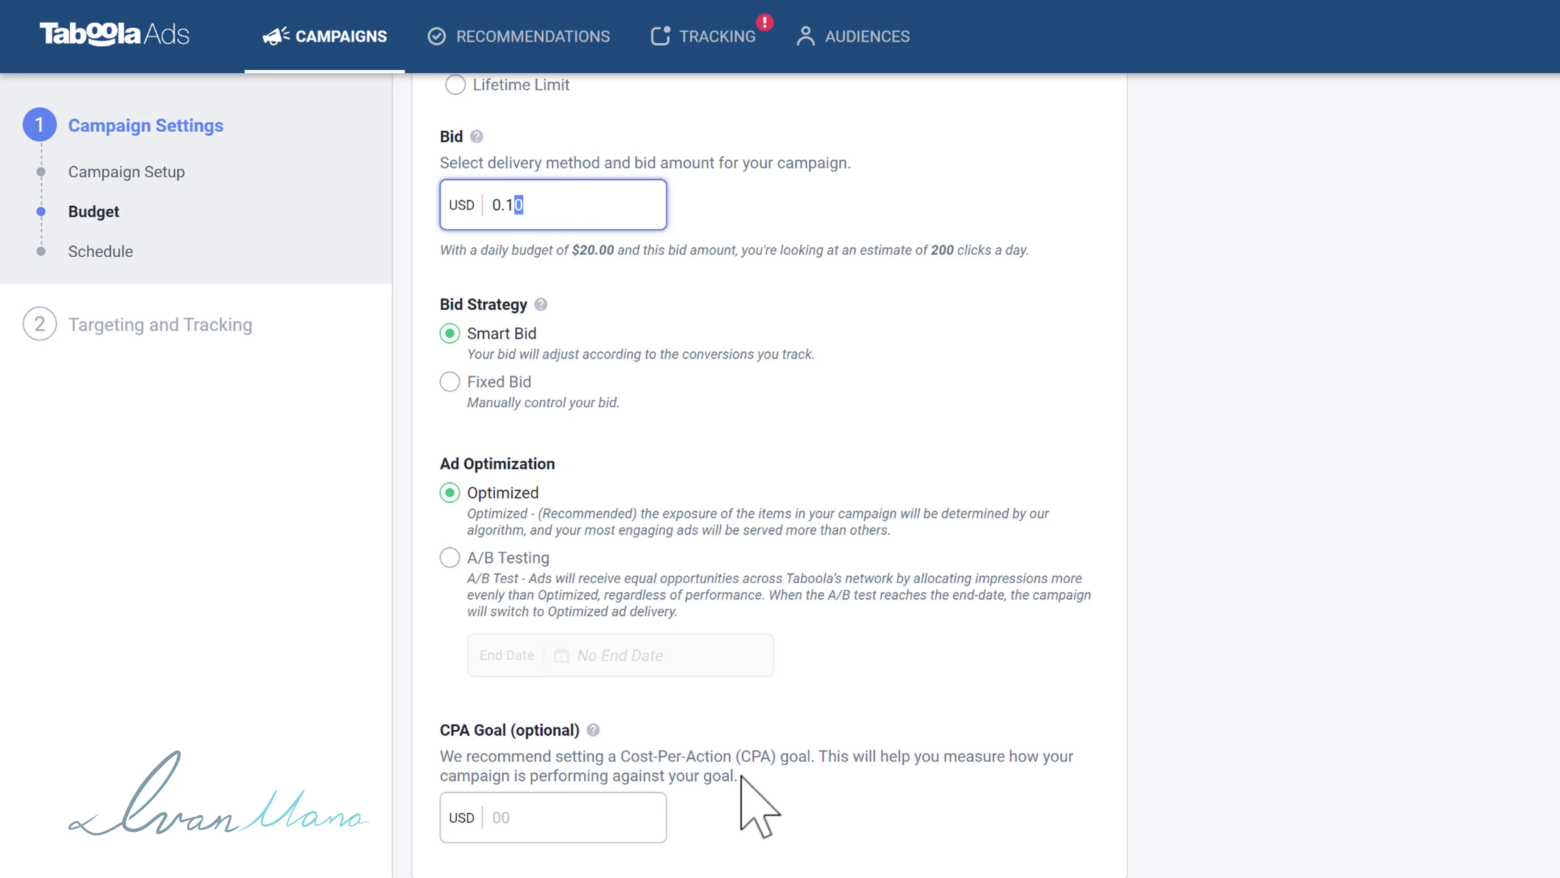
# Enter an optional CPA goal of 5 USD and replace it with 0
pyautogui.click(565, 818)
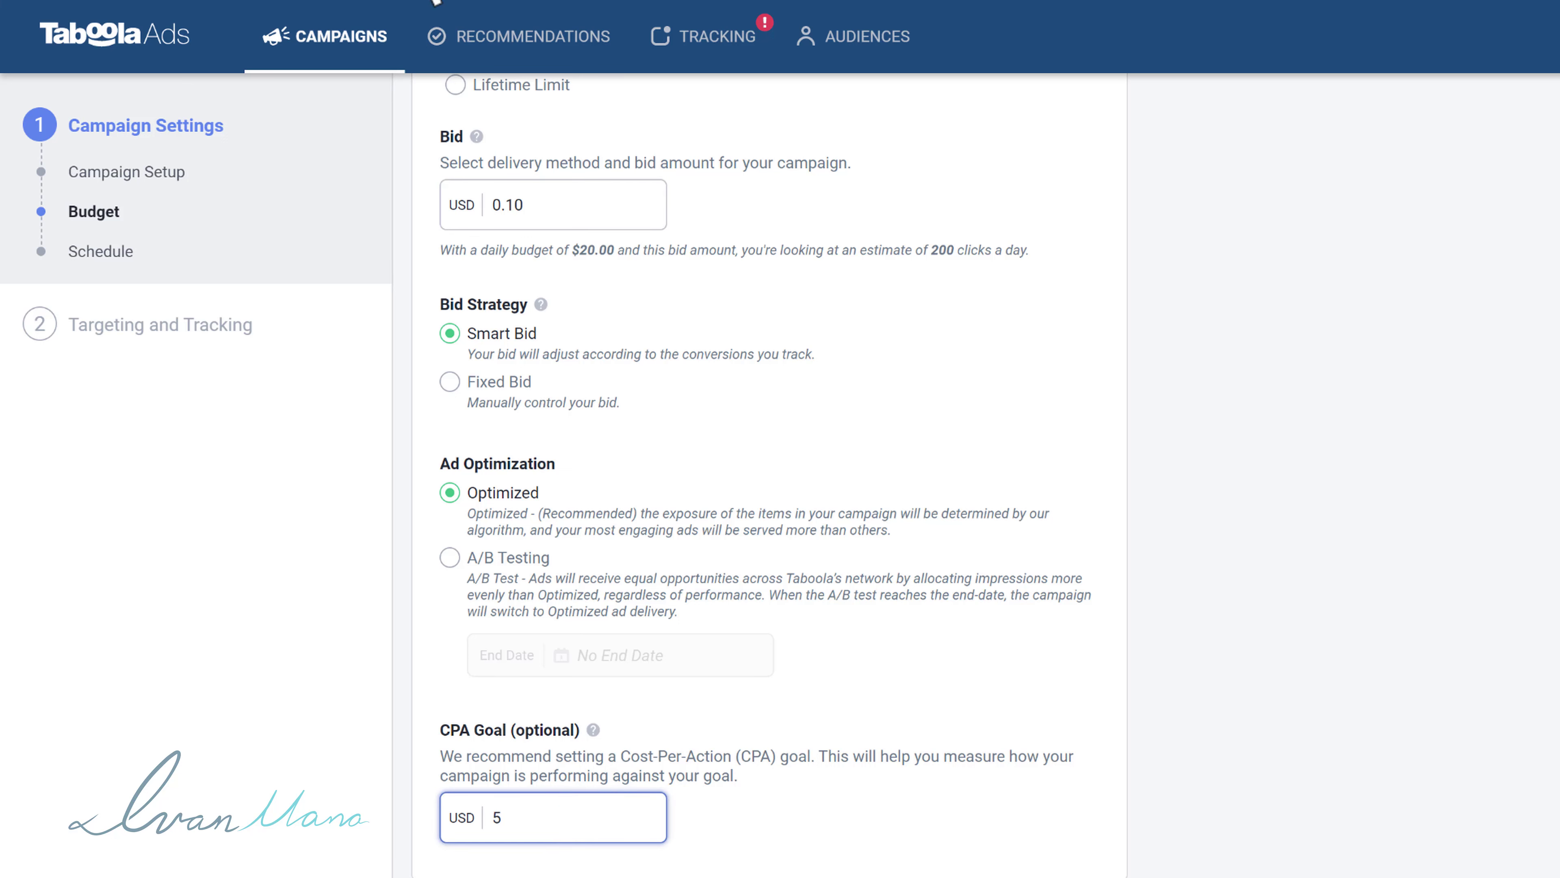
pyautogui.click(248, 762)
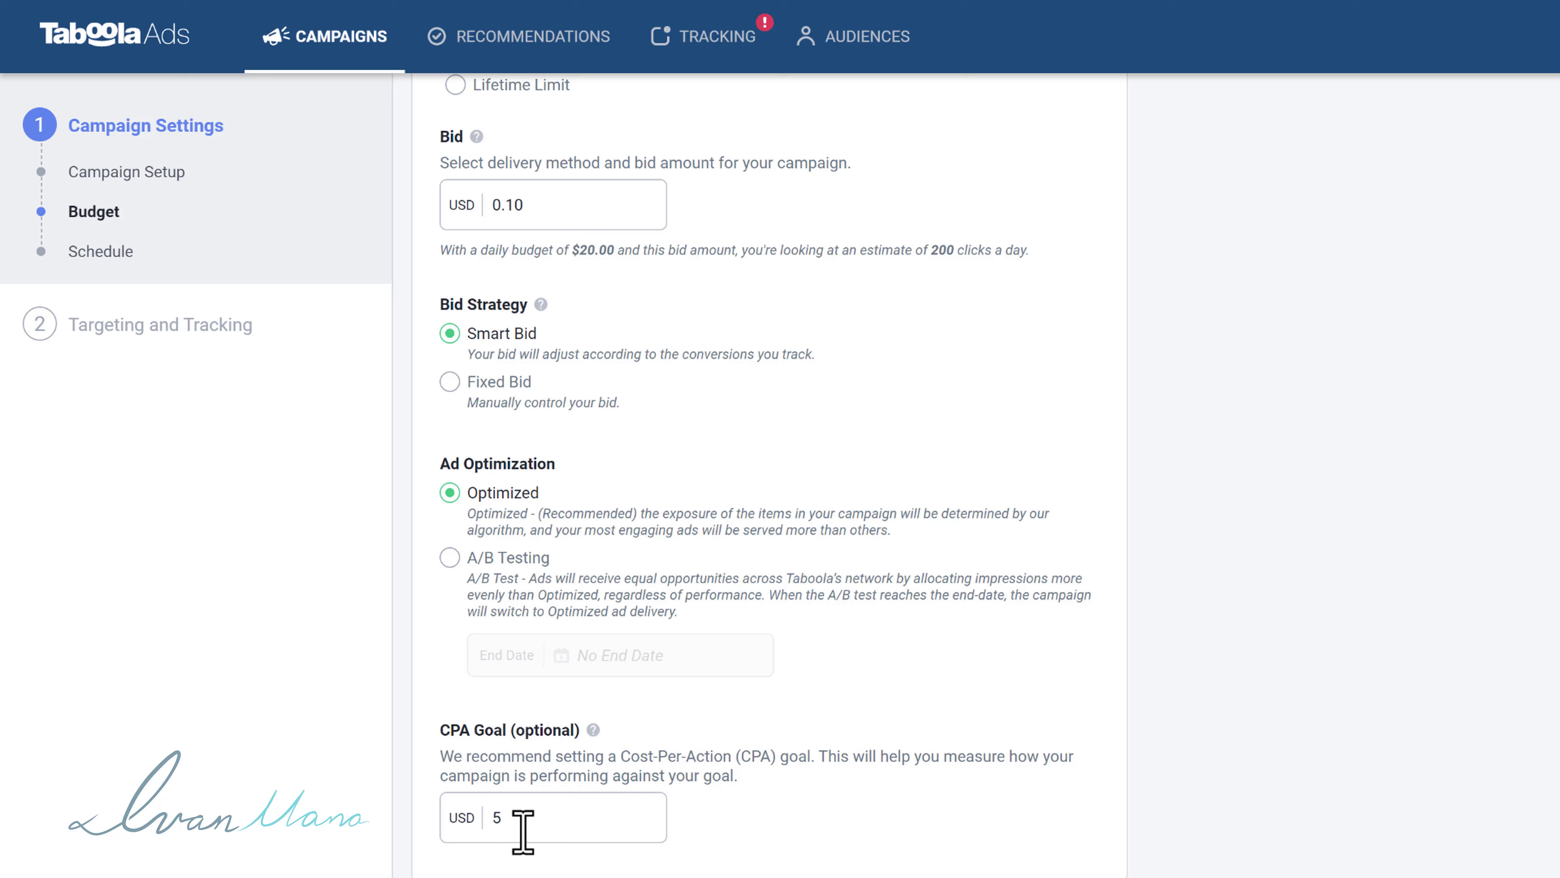
pyautogui.click(519, 818)
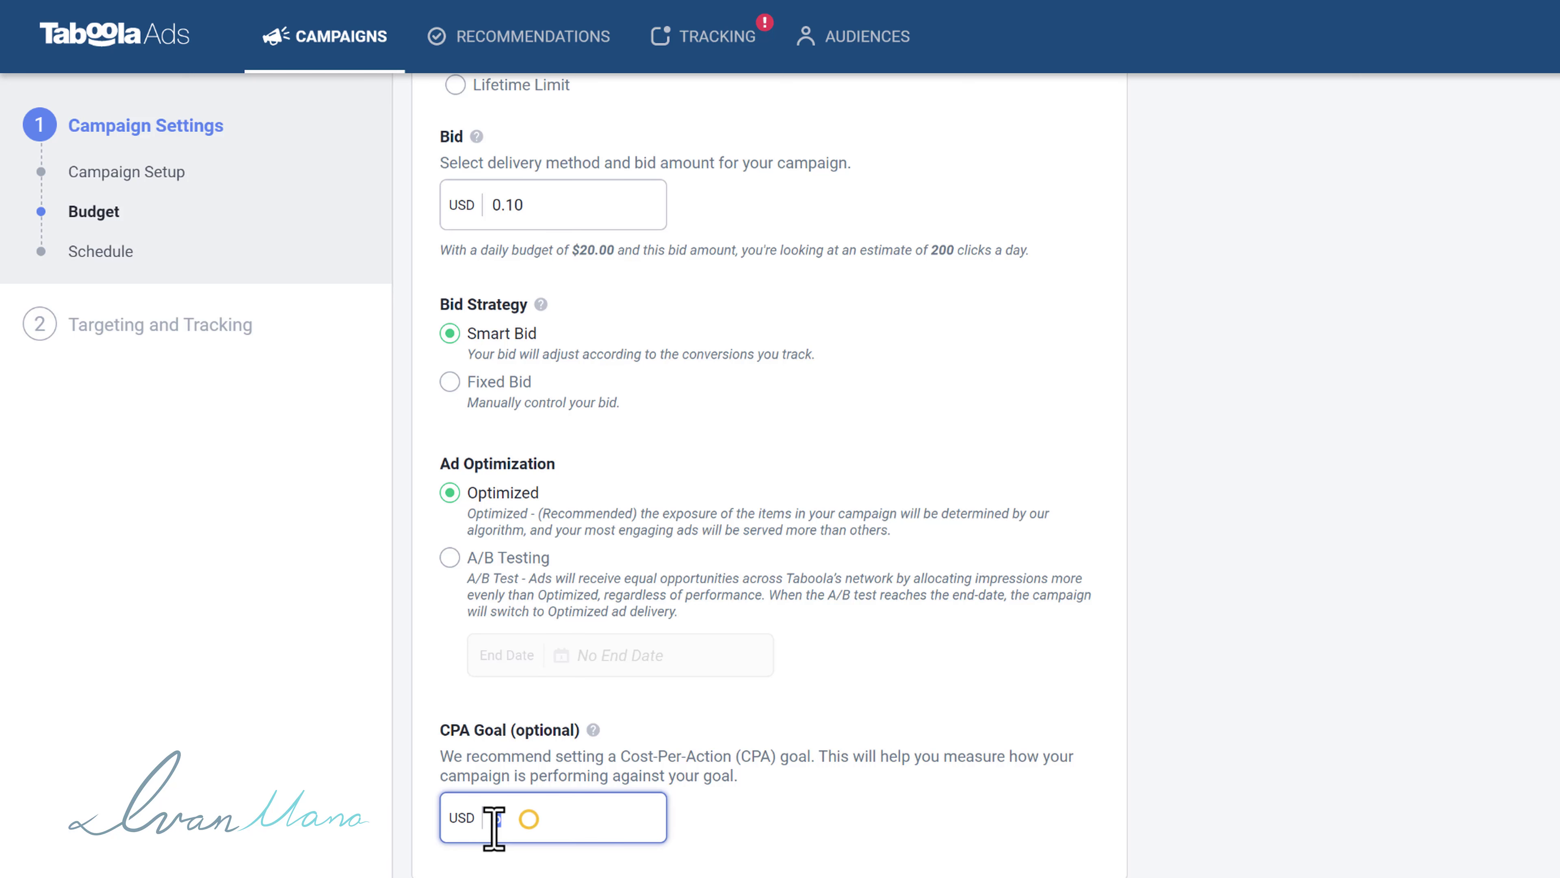
pyautogui.press('BackSpace')
pyautogui.write('0')
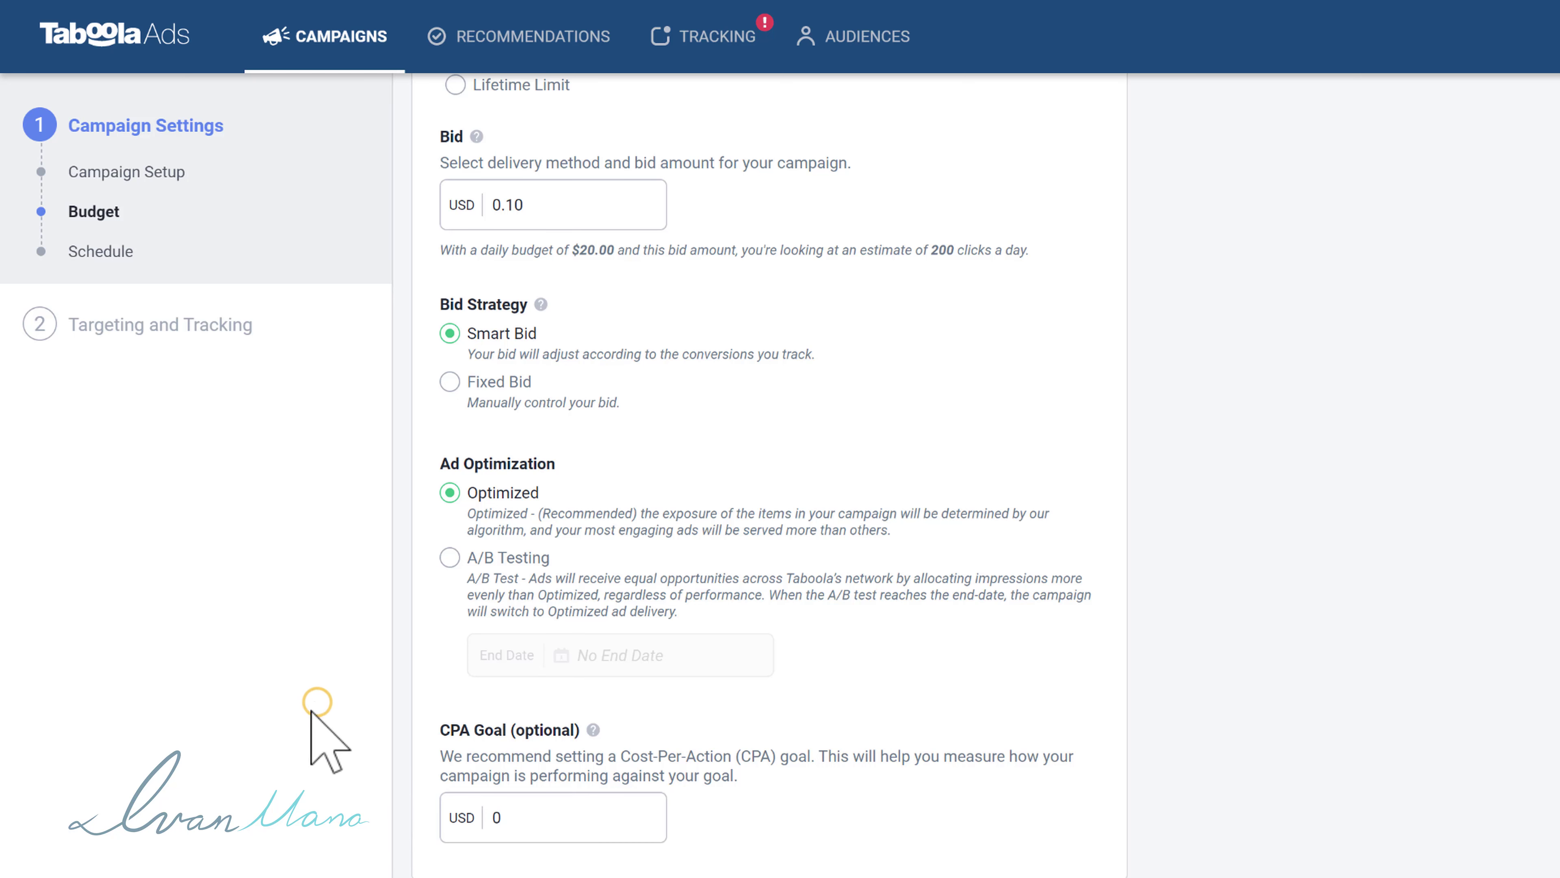
# Review the Schedule section's time frame and specific days-and-hours options, and return delivery to 24/7
pyautogui.scroll(-4, 1020, 645)
pyautogui.scroll(-1, 638, 793)
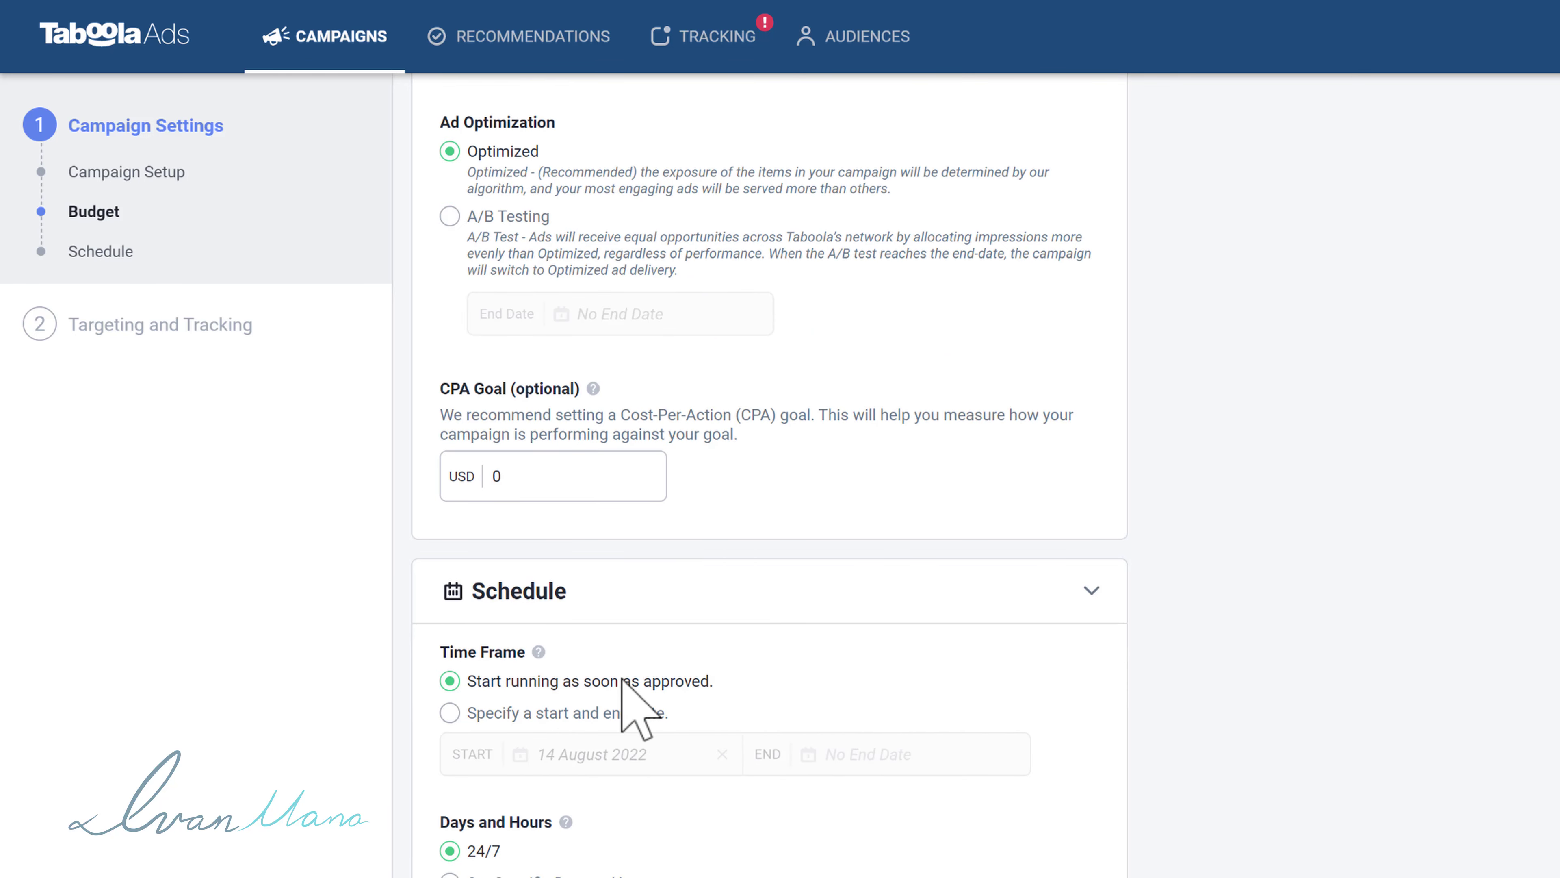
pyautogui.scroll(-1, 623, 682)
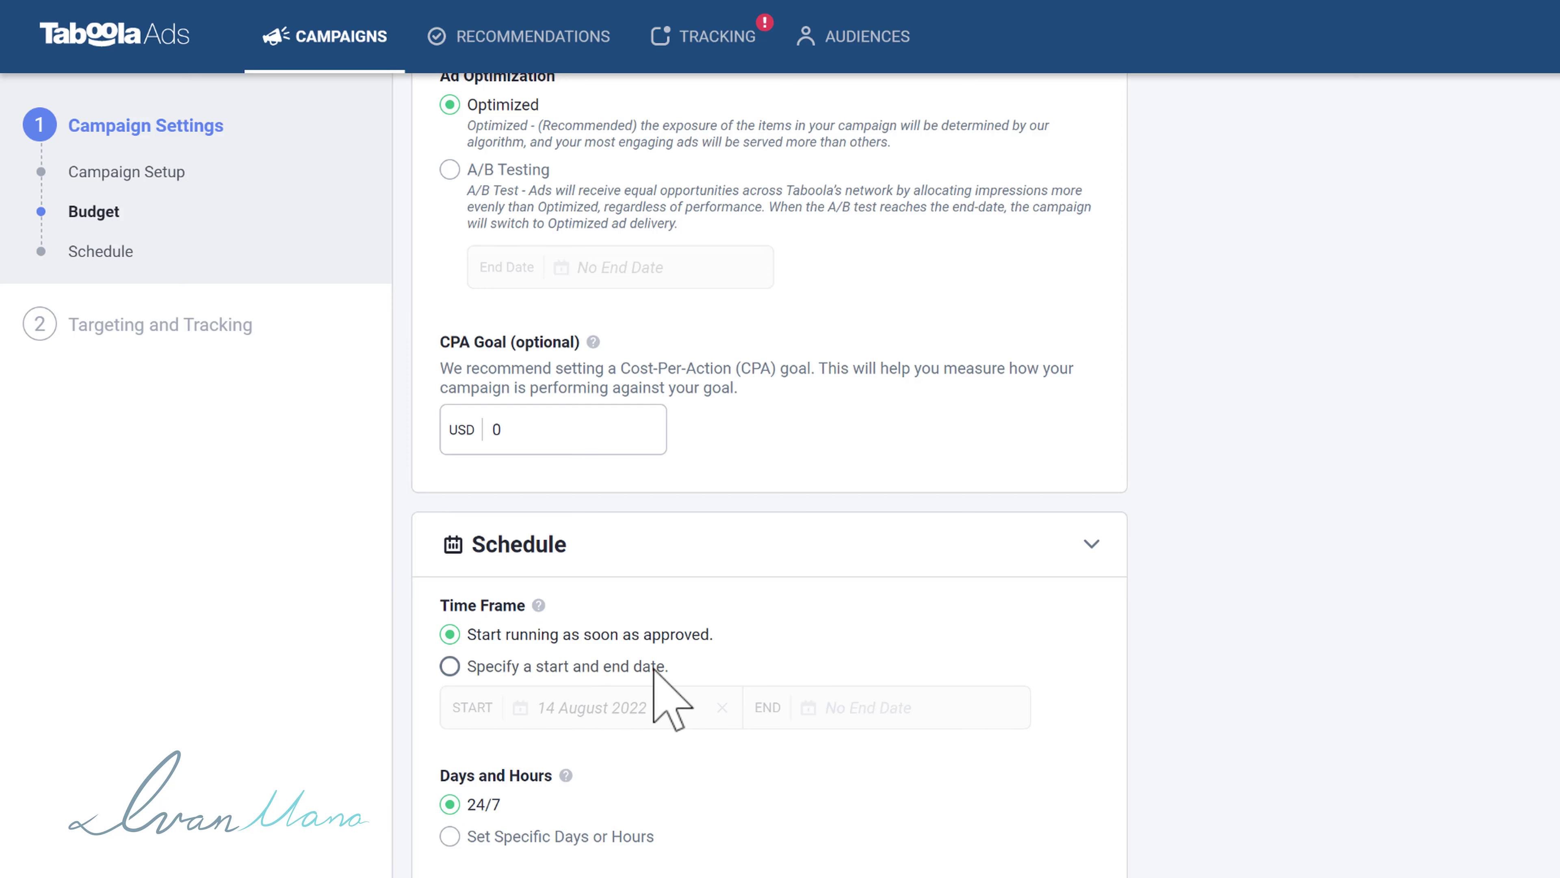
pyautogui.click(491, 836)
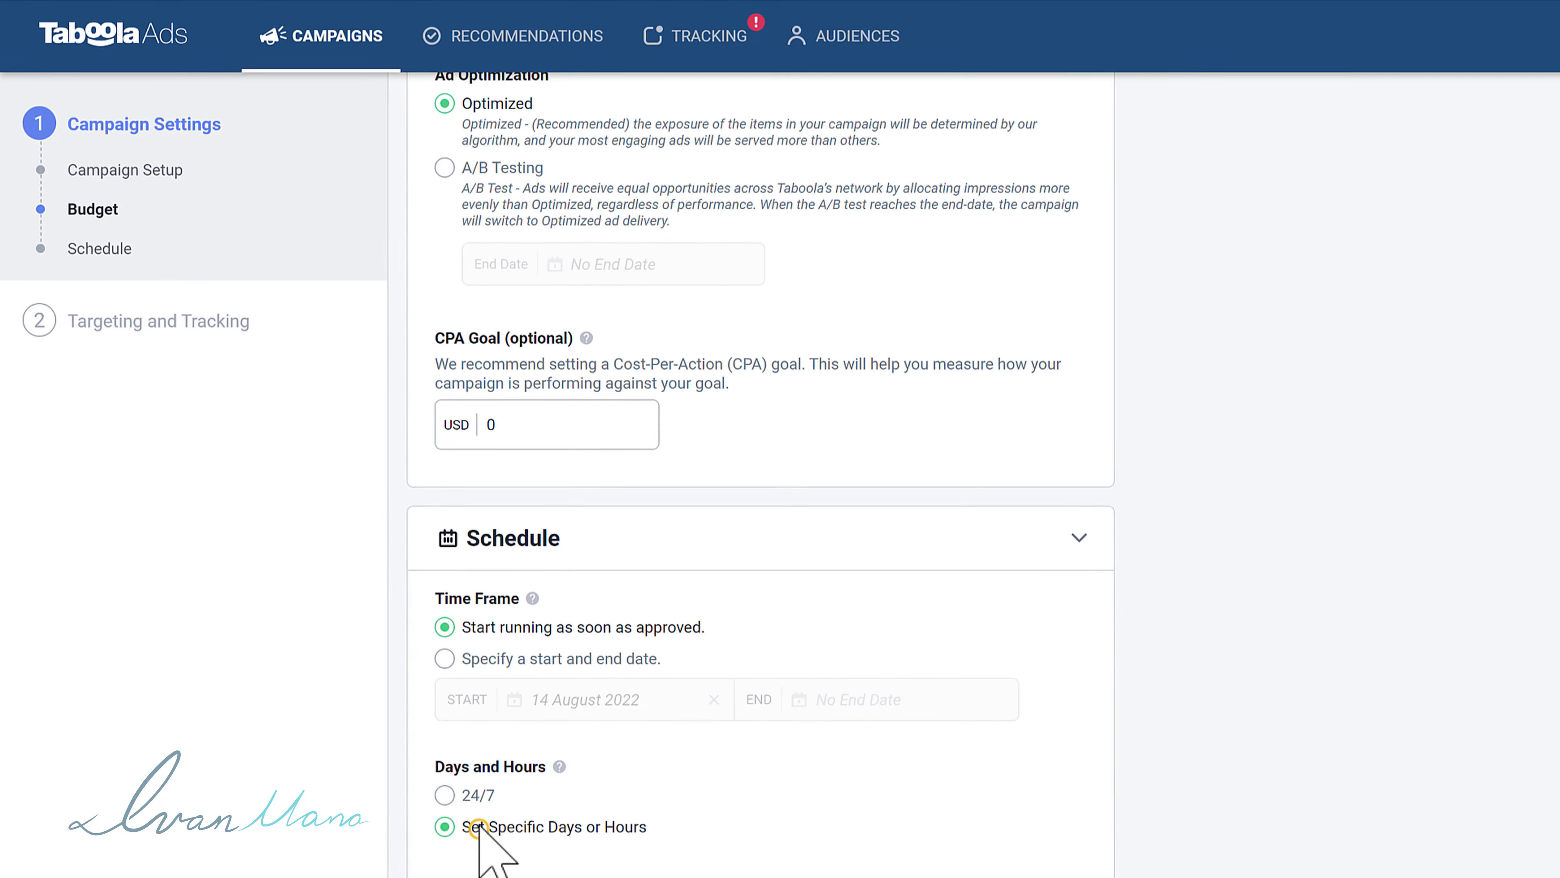
pyautogui.scroll(-4, 485, 799)
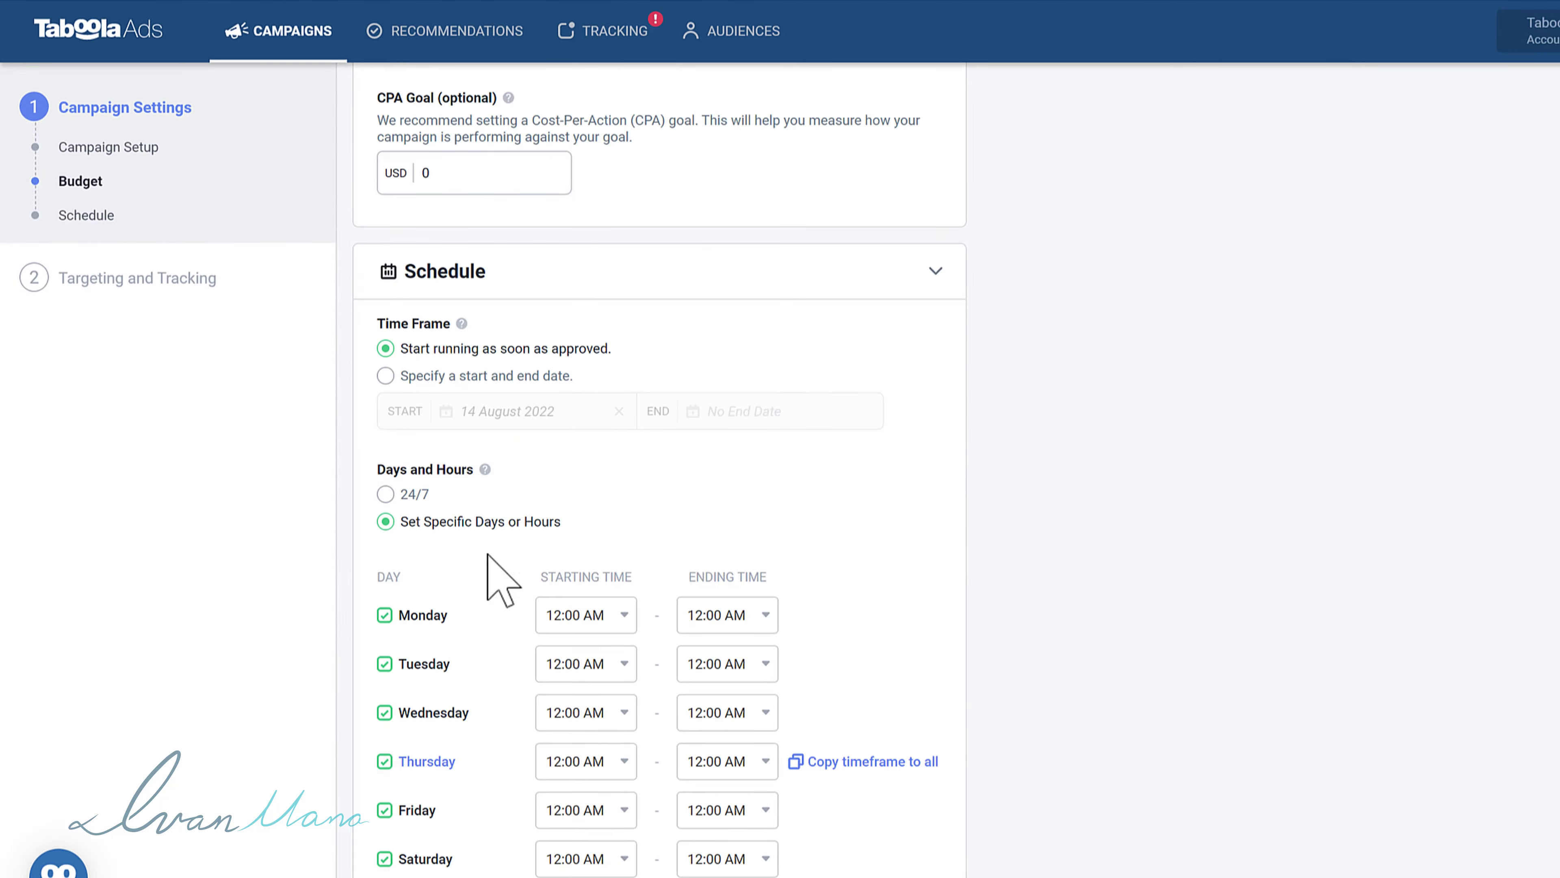
pyautogui.scroll(-2, 580, 636)
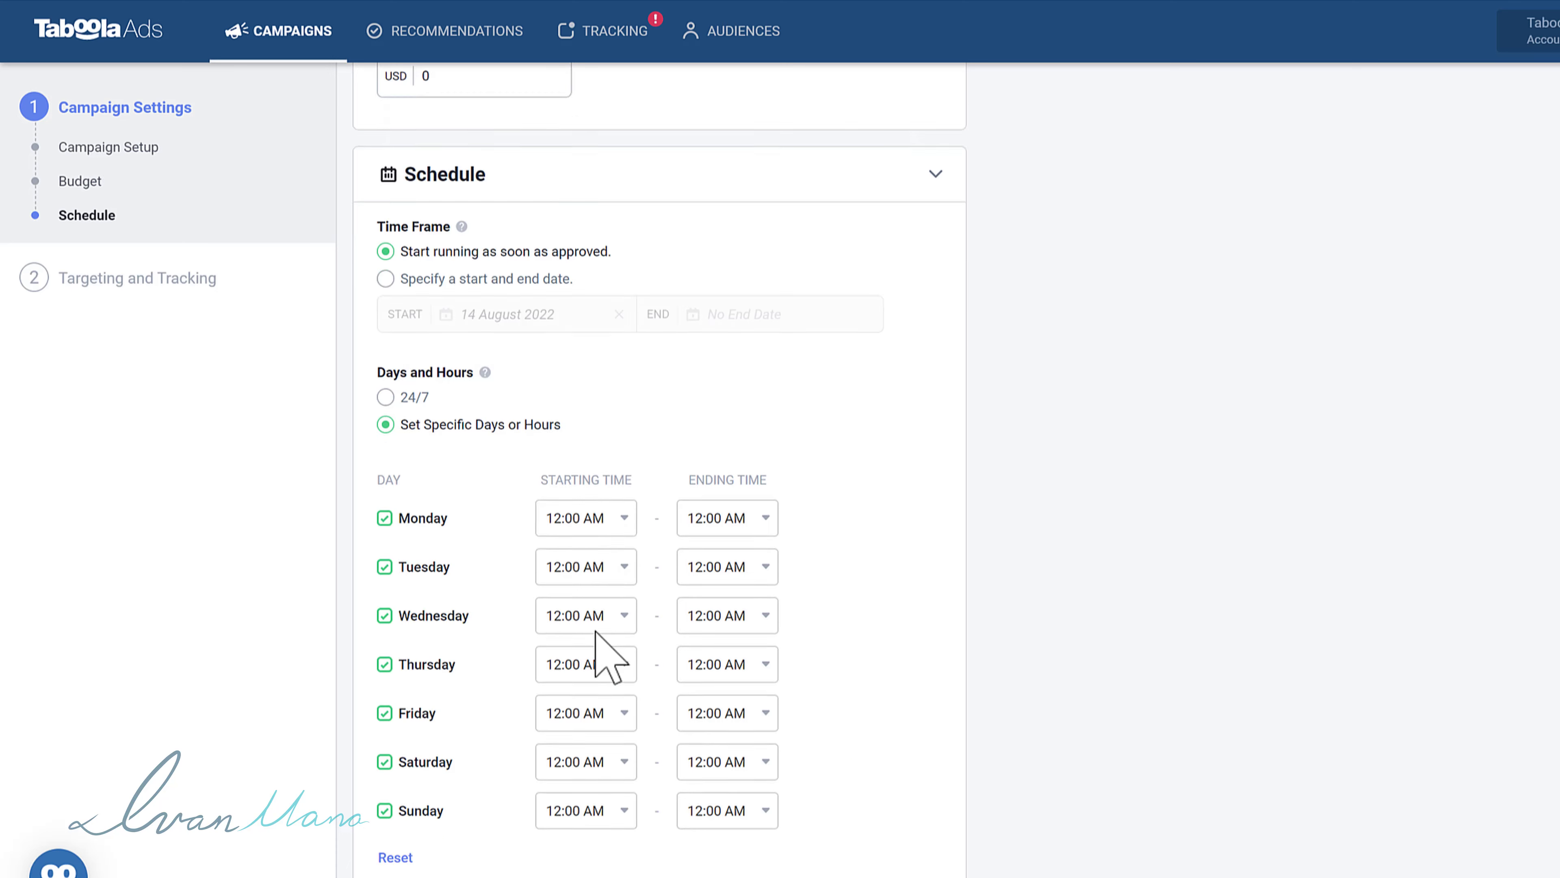
pyautogui.click(403, 398)
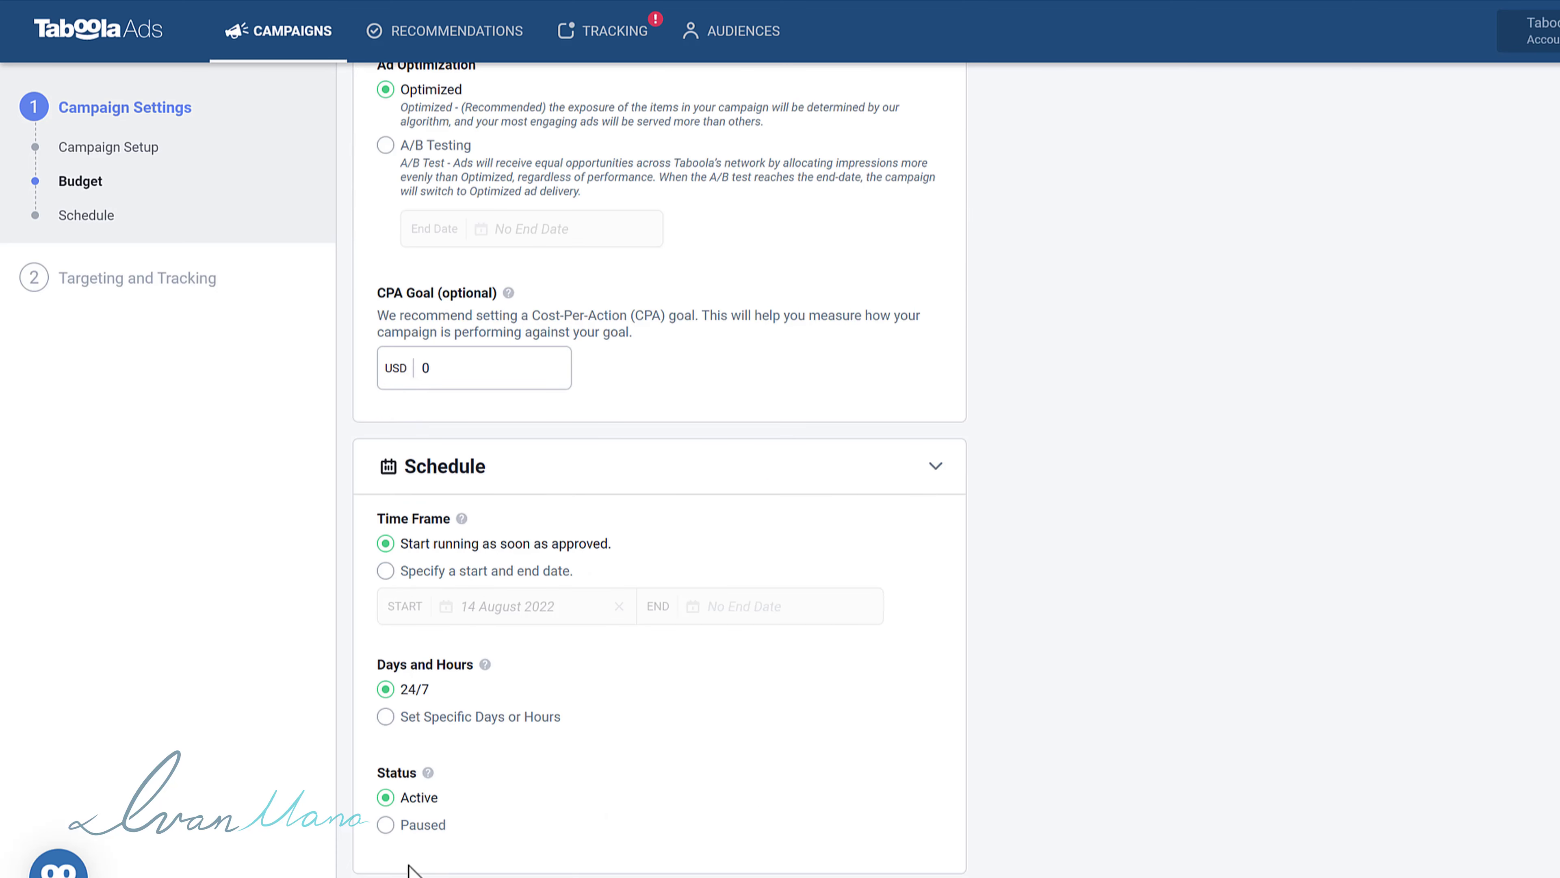
# Set the campaign status to Paused and continue to Targeting and Tracking
pyautogui.click(388, 825)
pyautogui.click(385, 798)
pyautogui.click(386, 824)
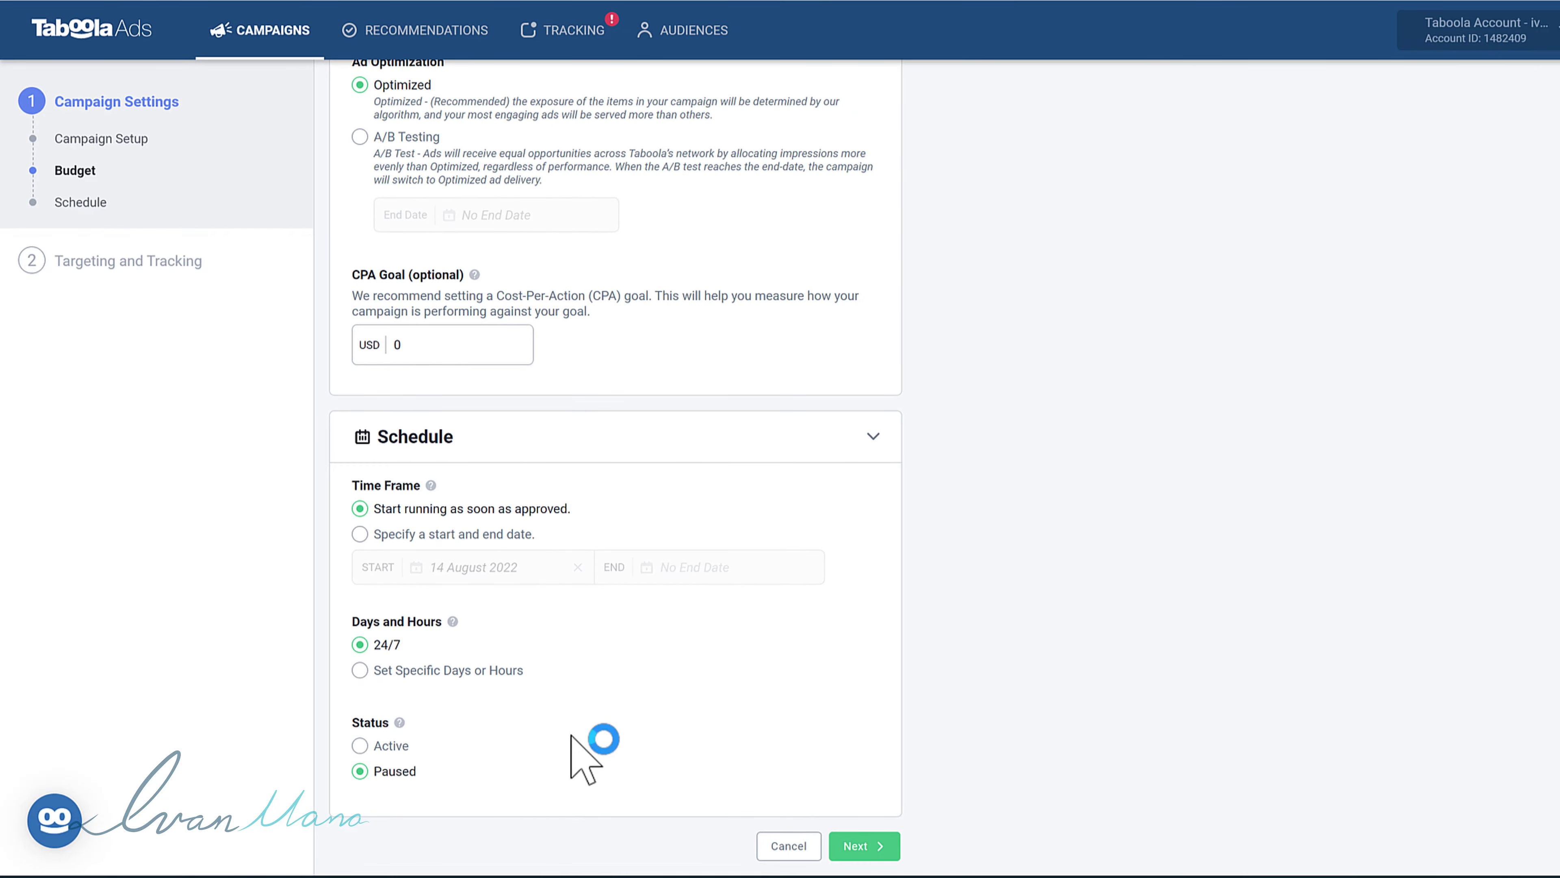
pyautogui.click(869, 853)
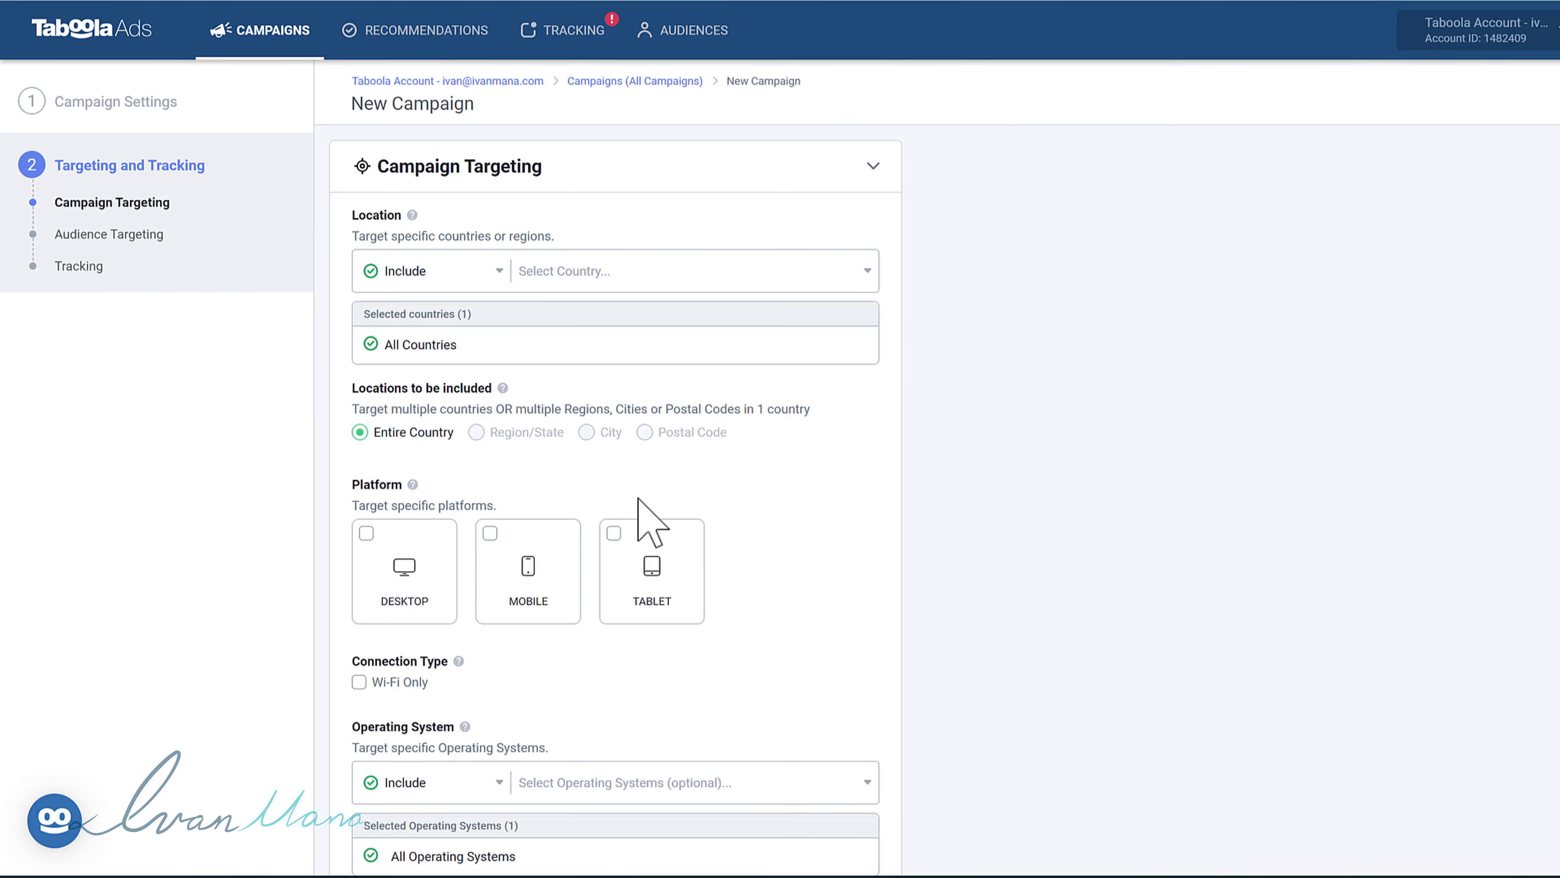
# Include United States as a targeted country for the campaign
pyautogui.click(516, 271)
pyautogui.click(583, 271)
pyautogui.write('united ')
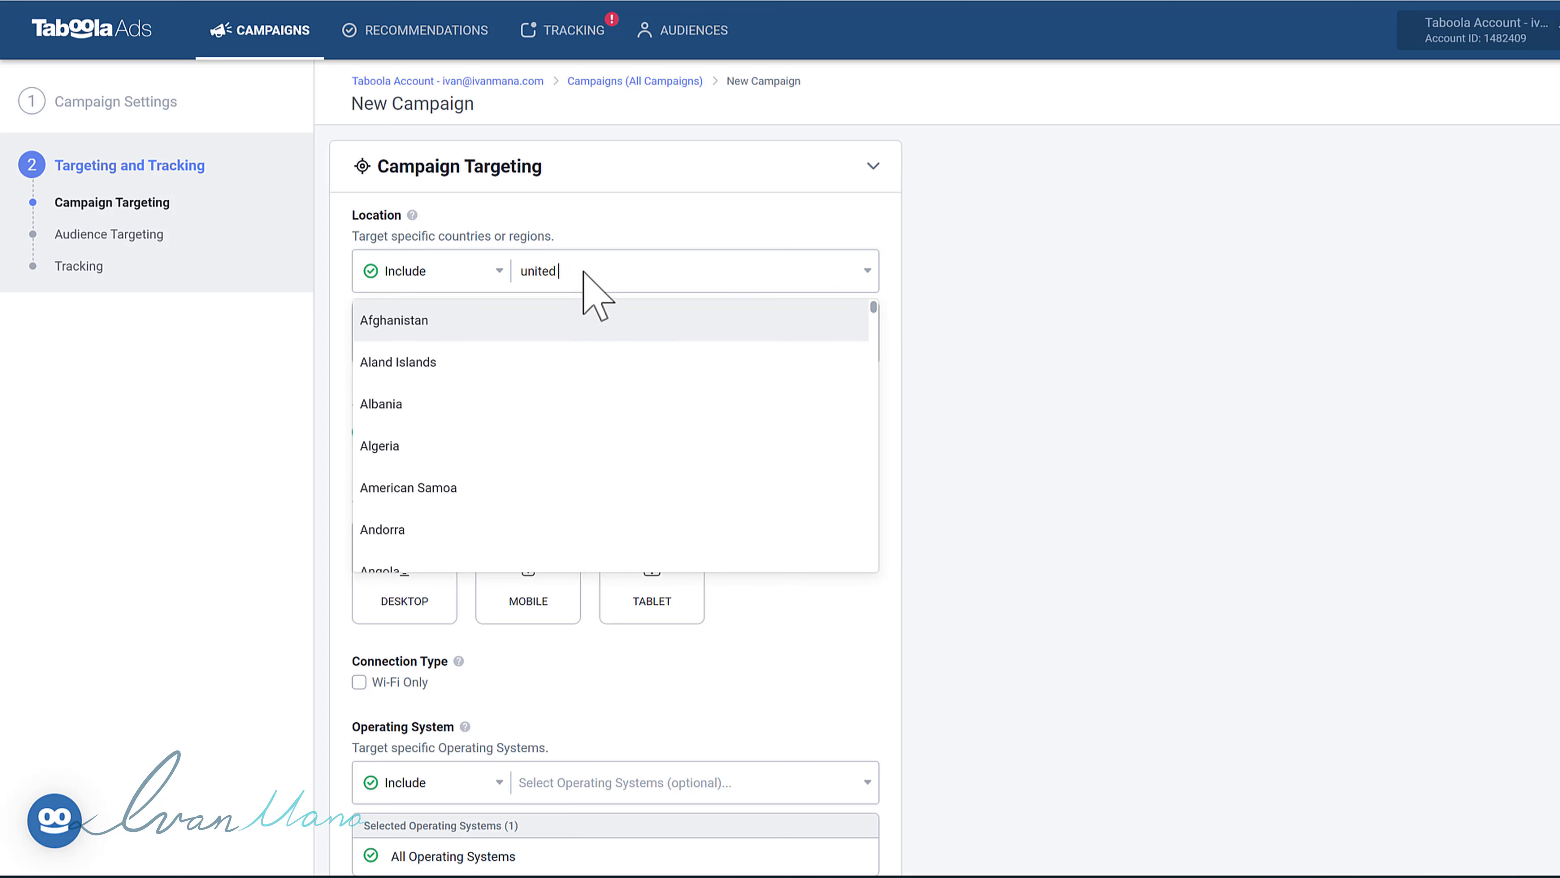
pyautogui.write('states')
pyautogui.click(421, 326)
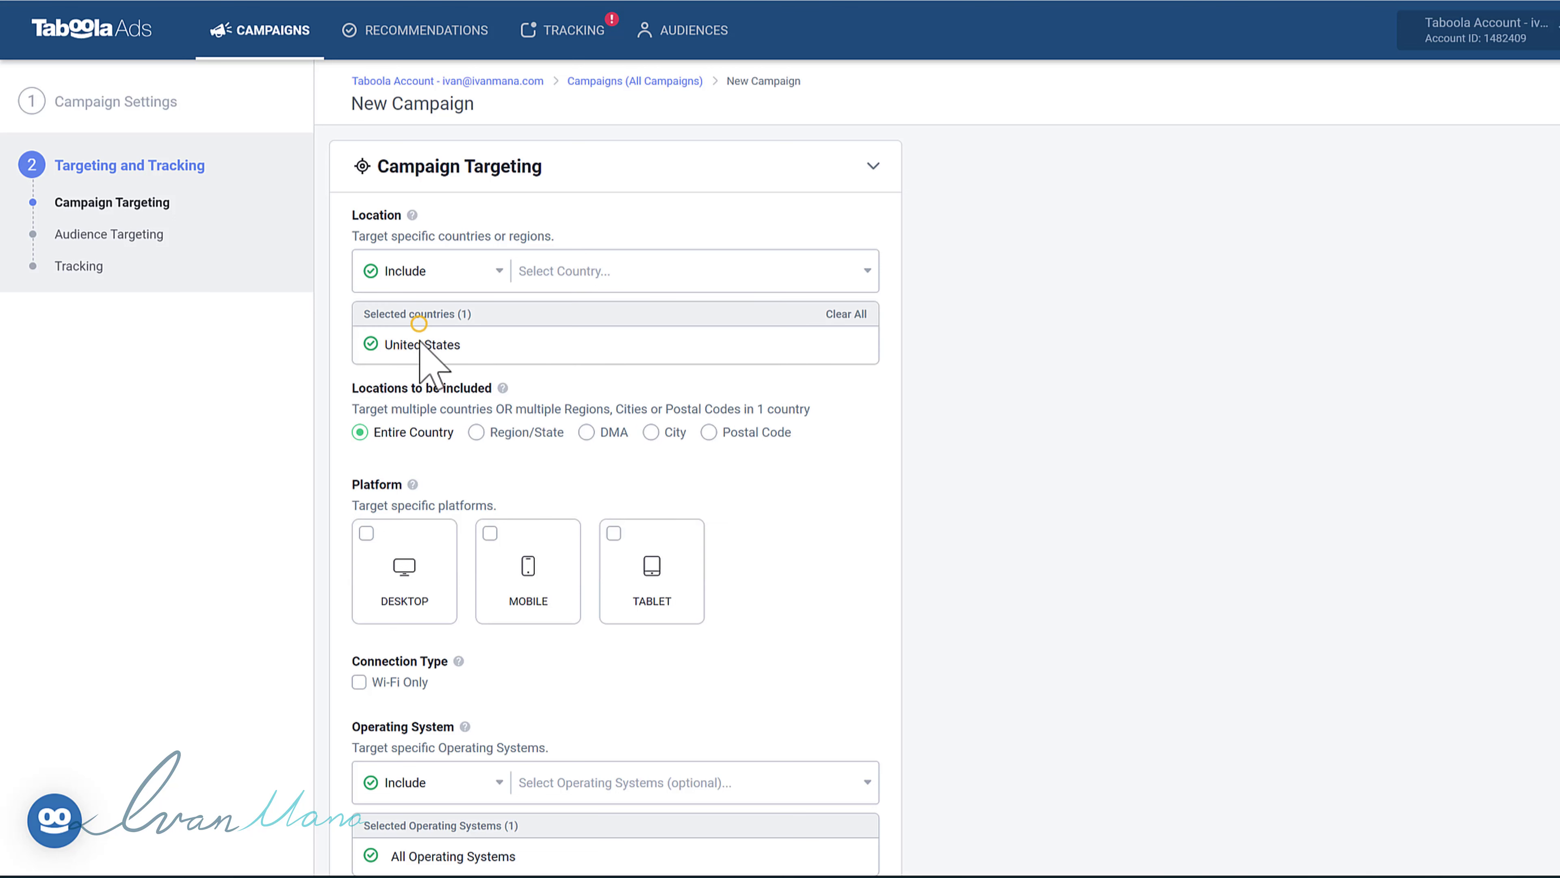
# Compare the Region/State, DMA, City and Postal Code location options, and return to Entire Country
pyautogui.click(477, 432)
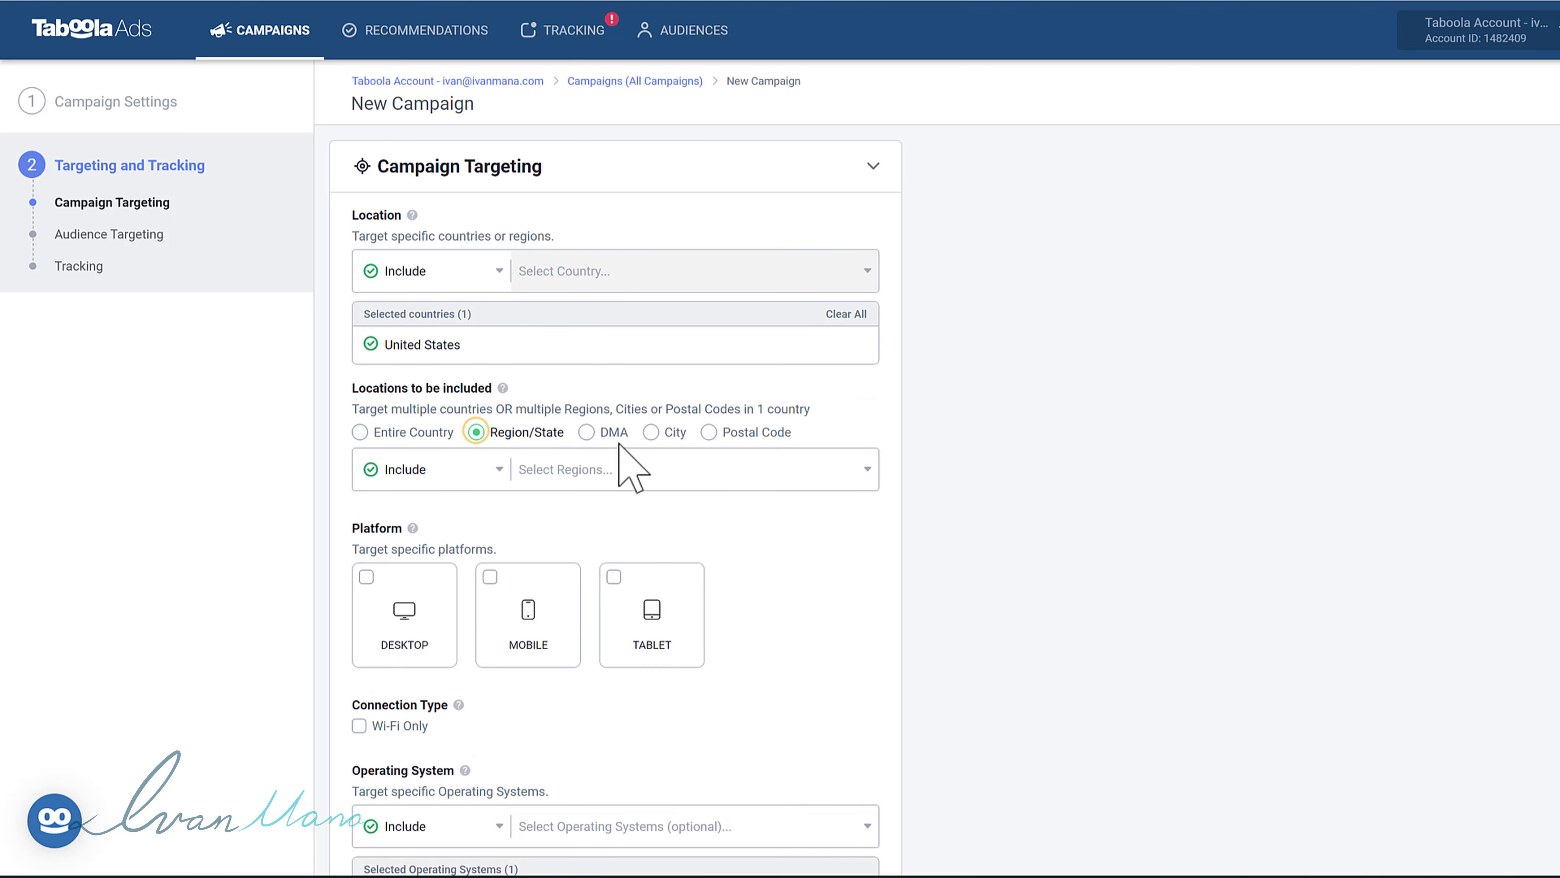
pyautogui.click(586, 432)
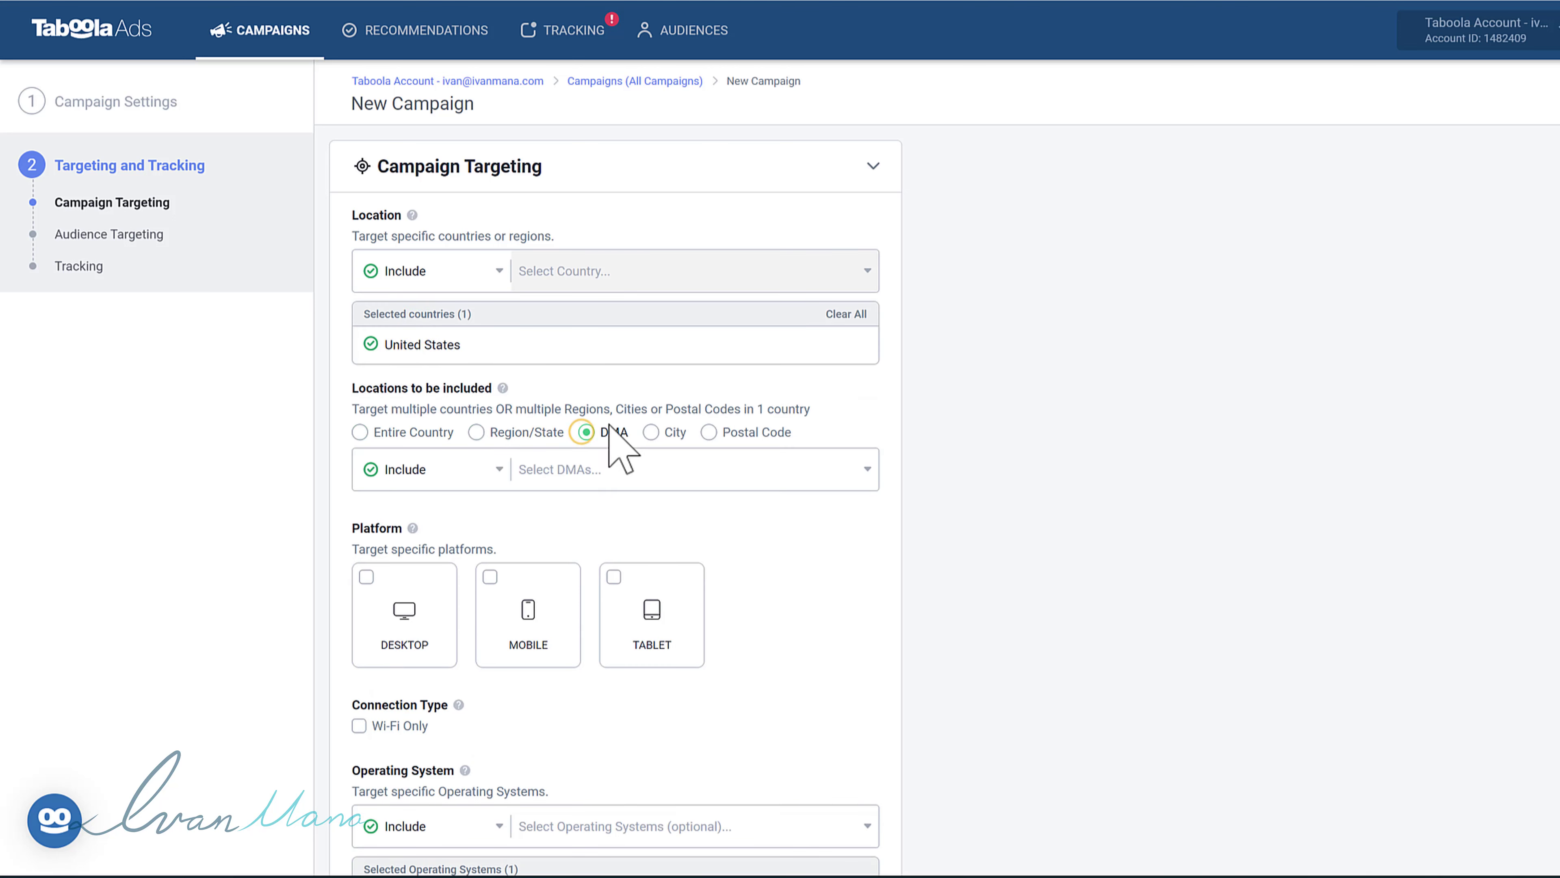
pyautogui.click(650, 432)
pyautogui.click(708, 432)
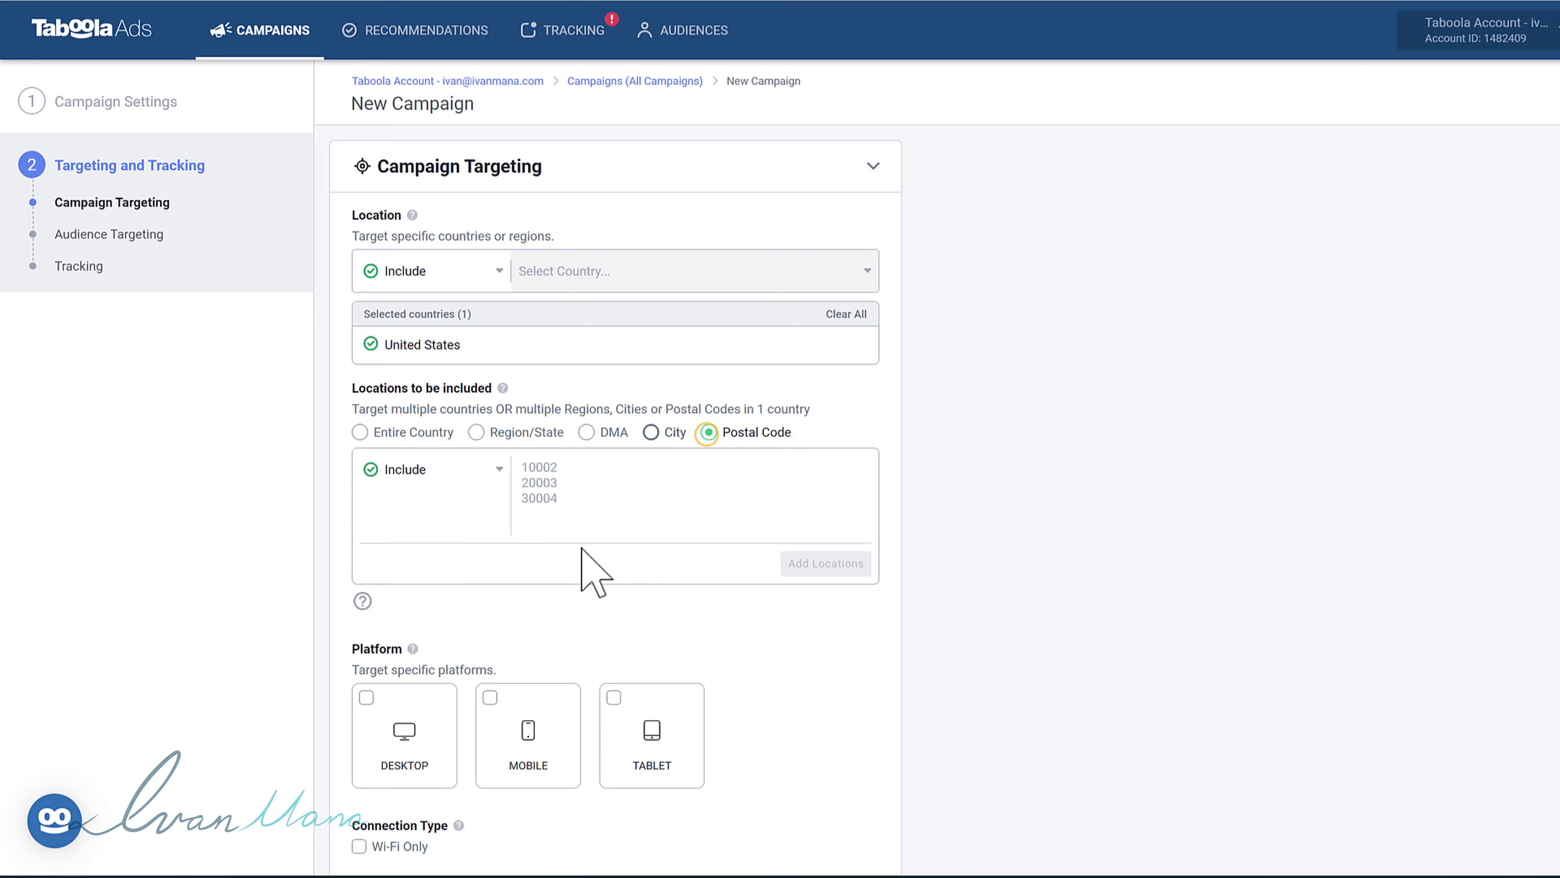
pyautogui.click(359, 432)
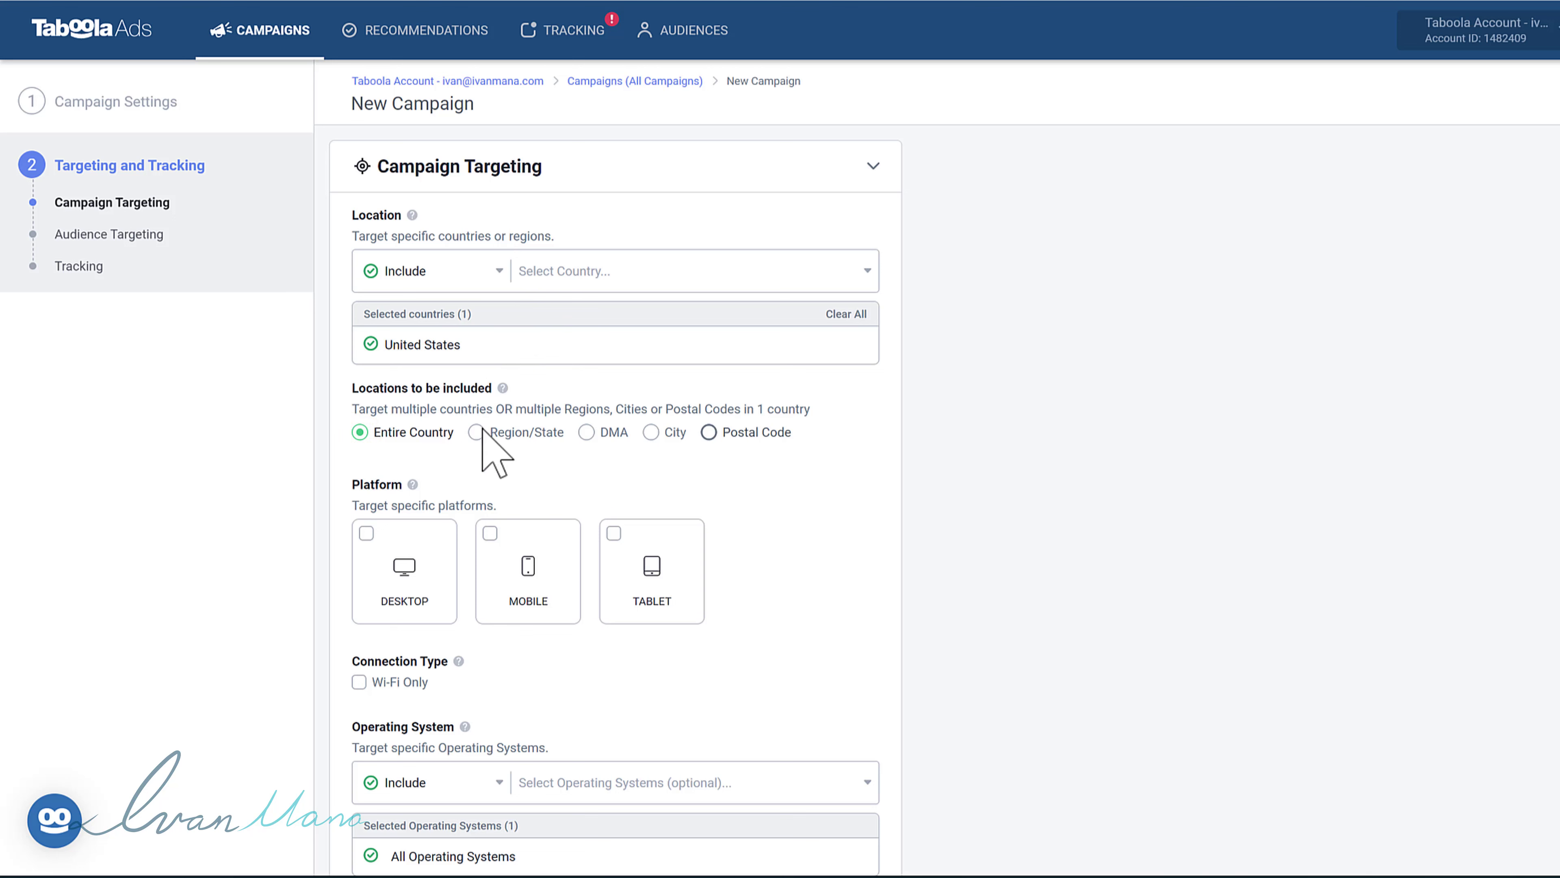
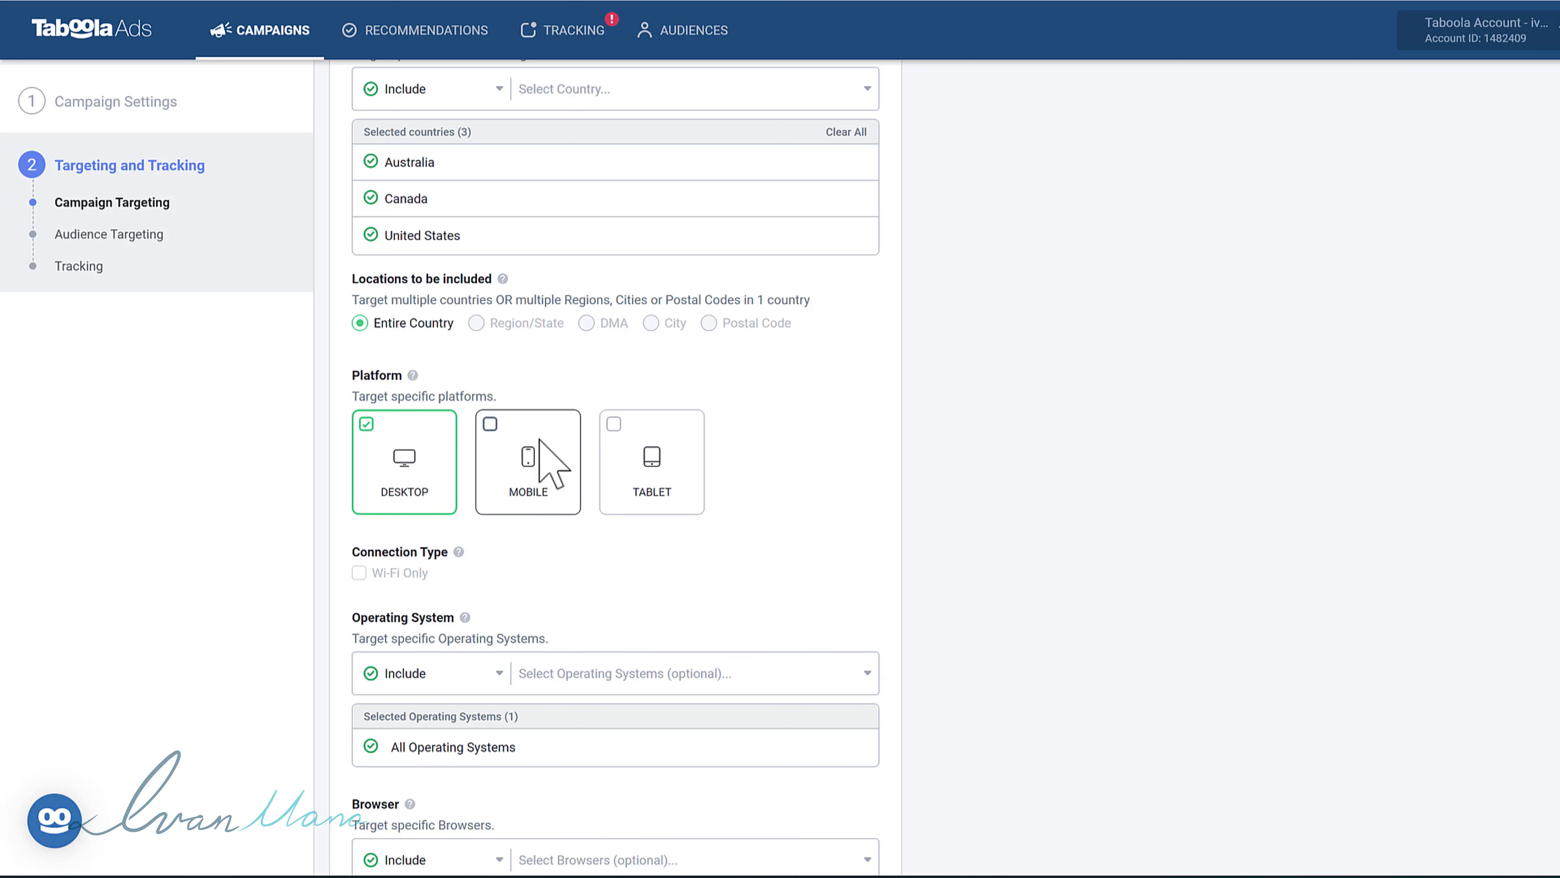
# Try adding Mobile alongside the Desktop platform, remove it again, and view the operating systems available for targeting
pyautogui.click(529, 455)
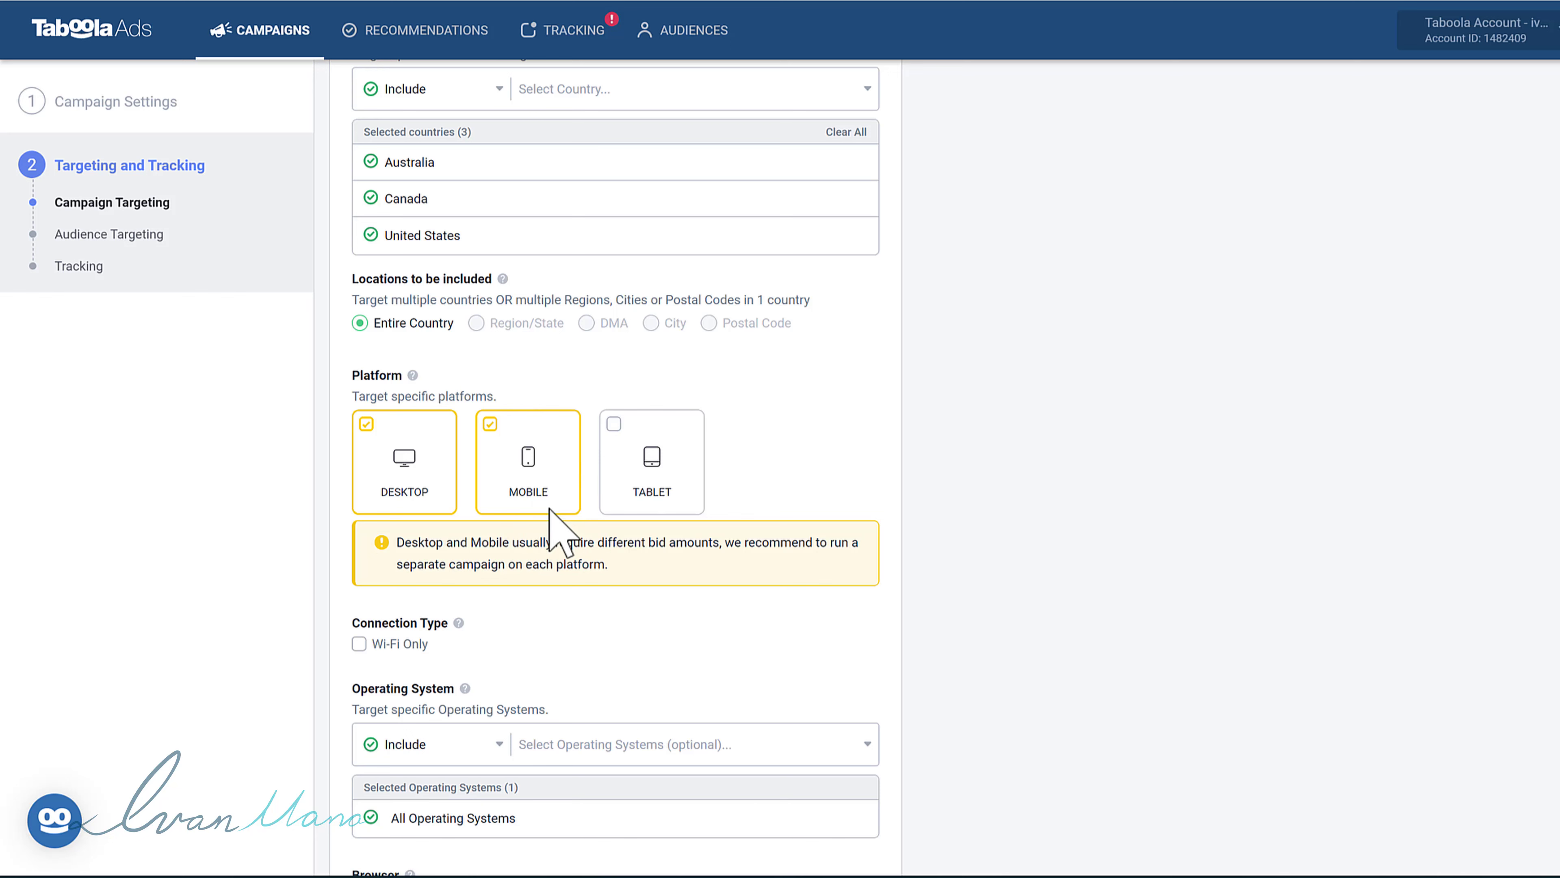
pyautogui.click(537, 469)
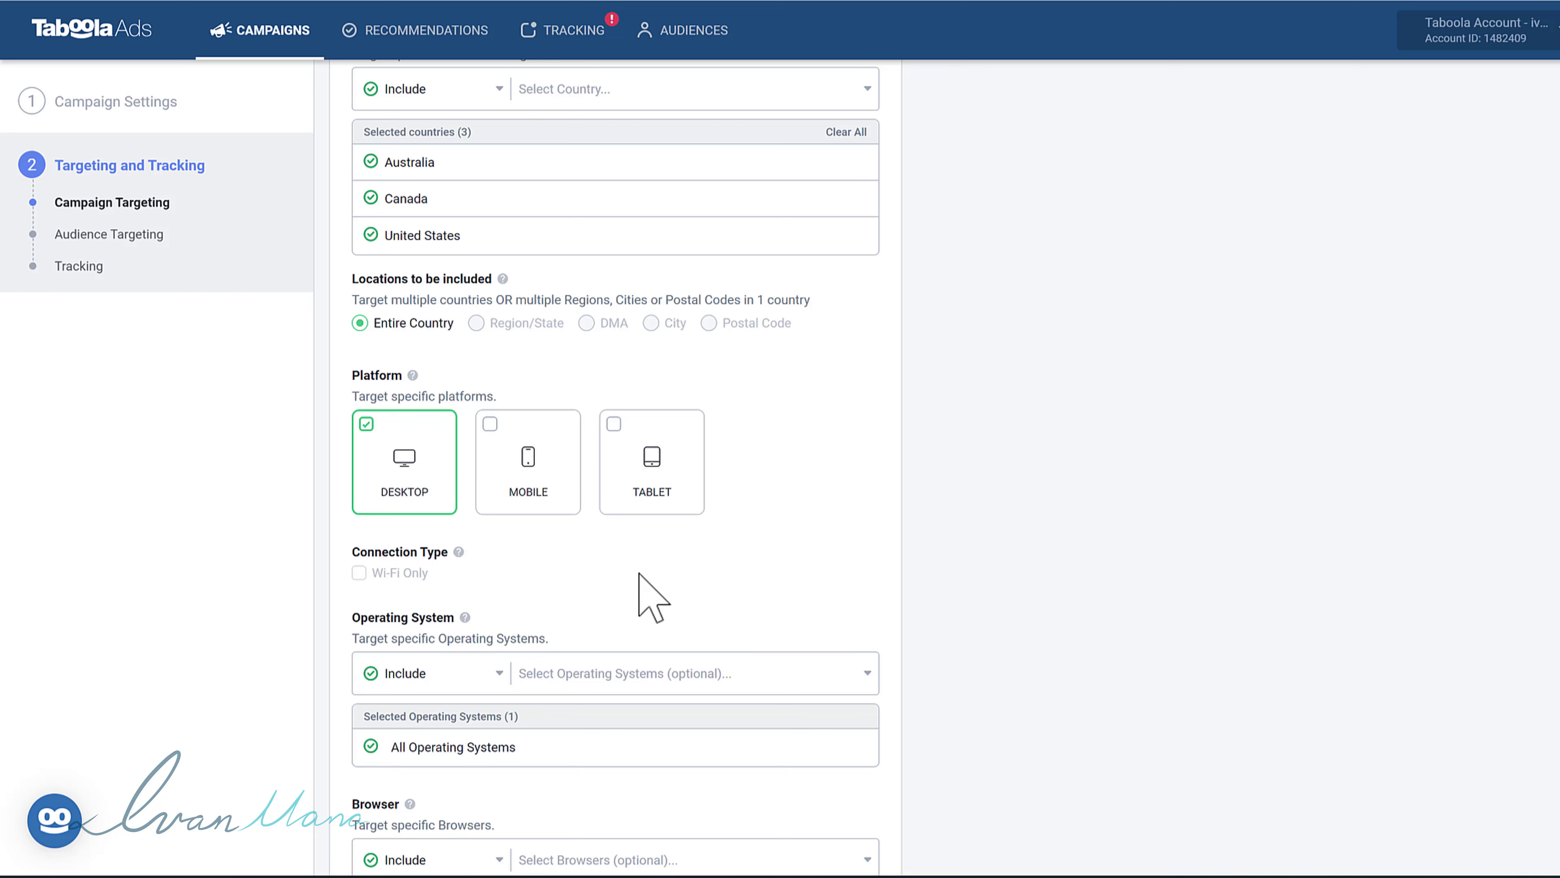
pyautogui.scroll(-3, 576, 559)
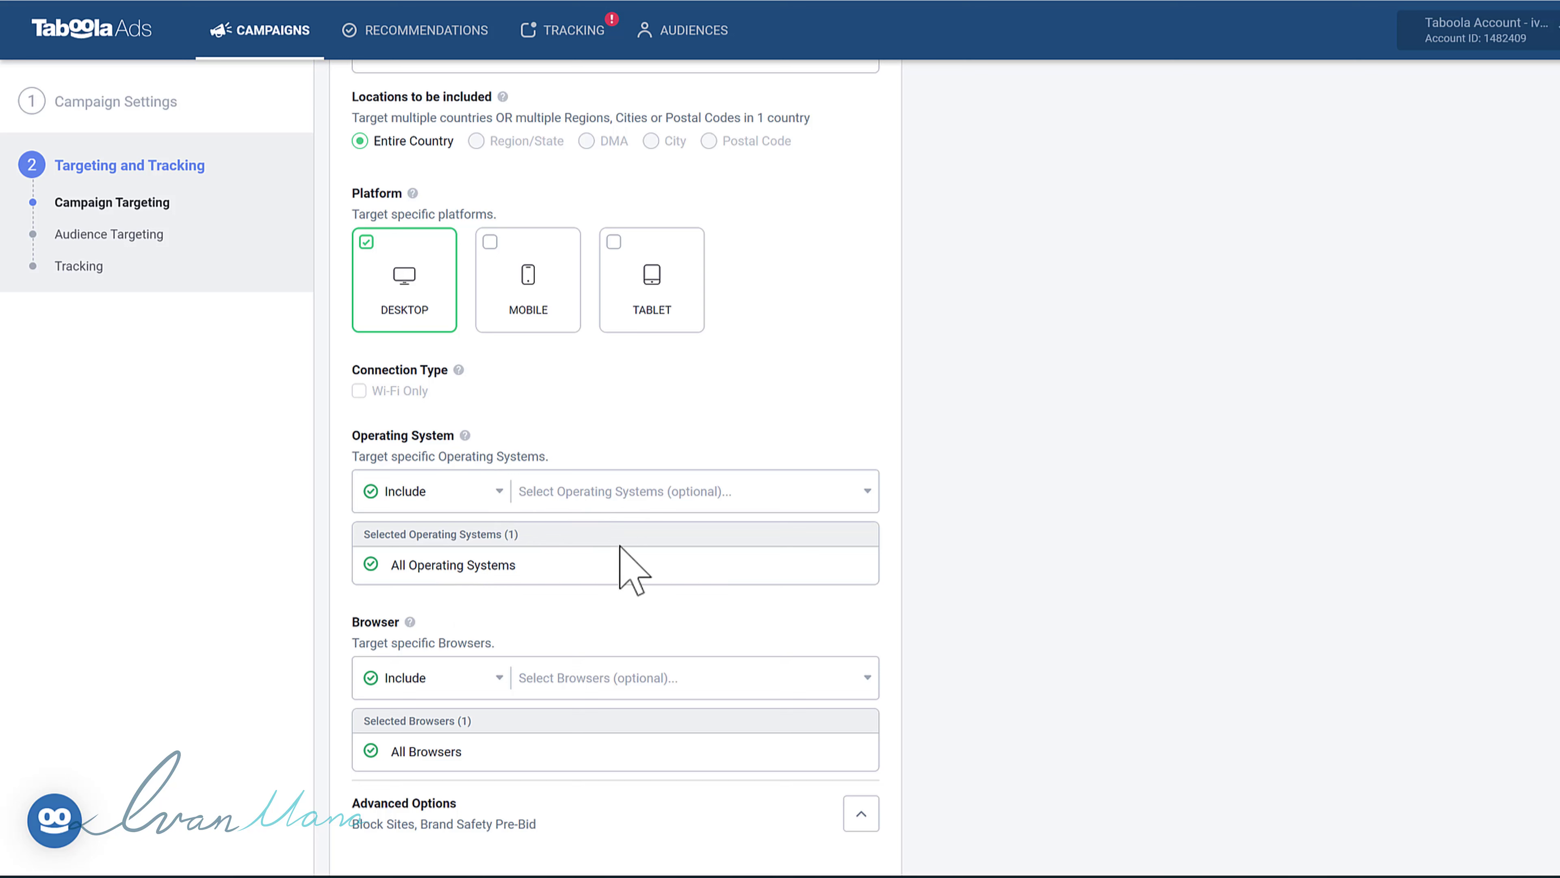
pyautogui.click(805, 496)
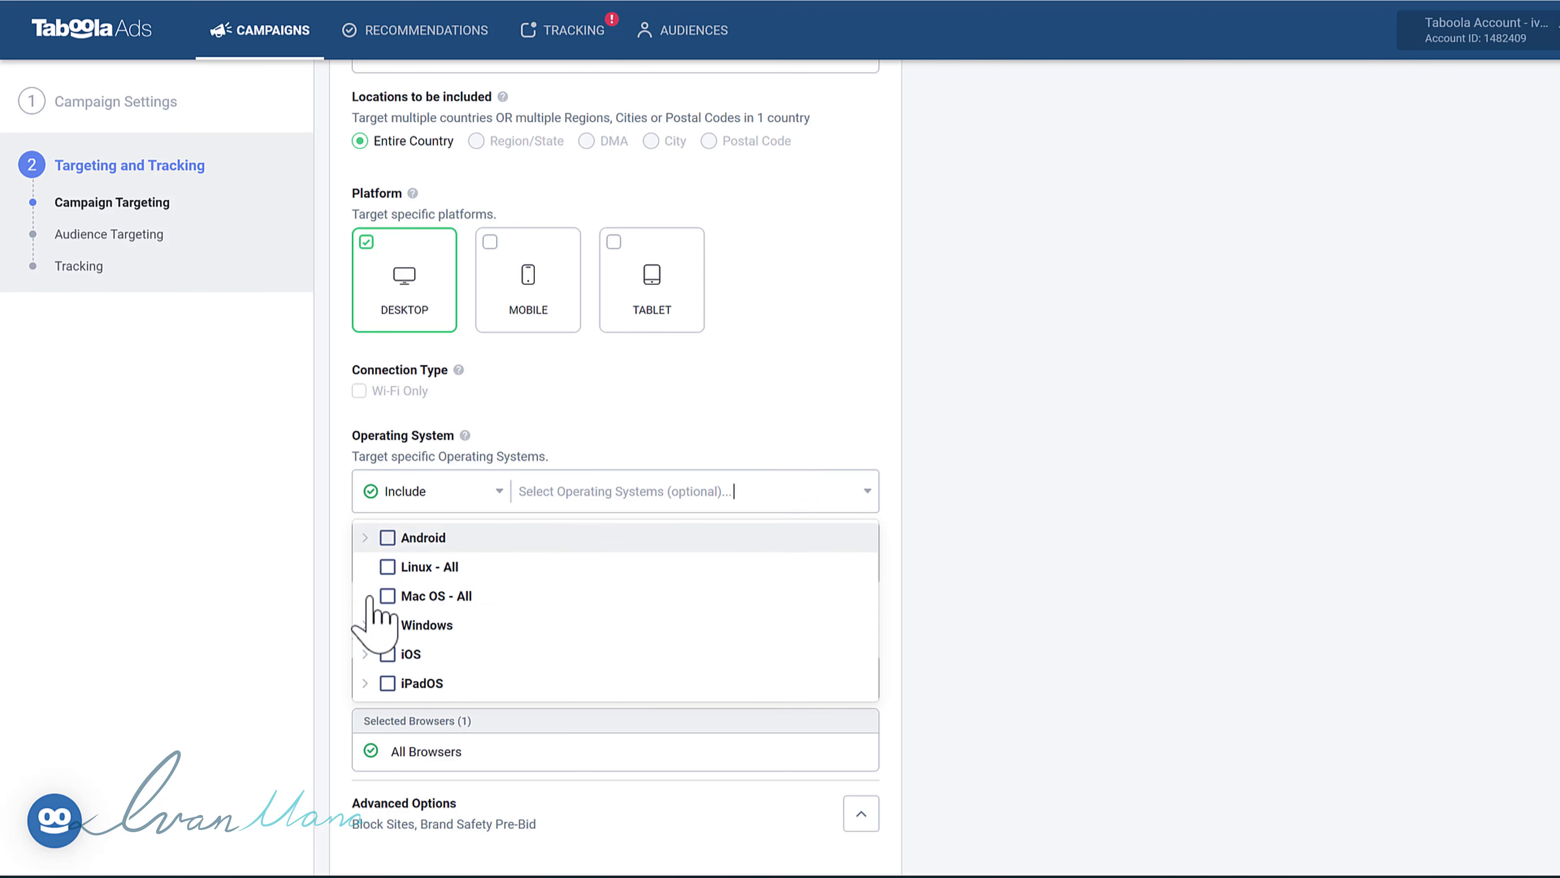
pyautogui.click(260, 504)
pyautogui.scroll(-2, 386, 633)
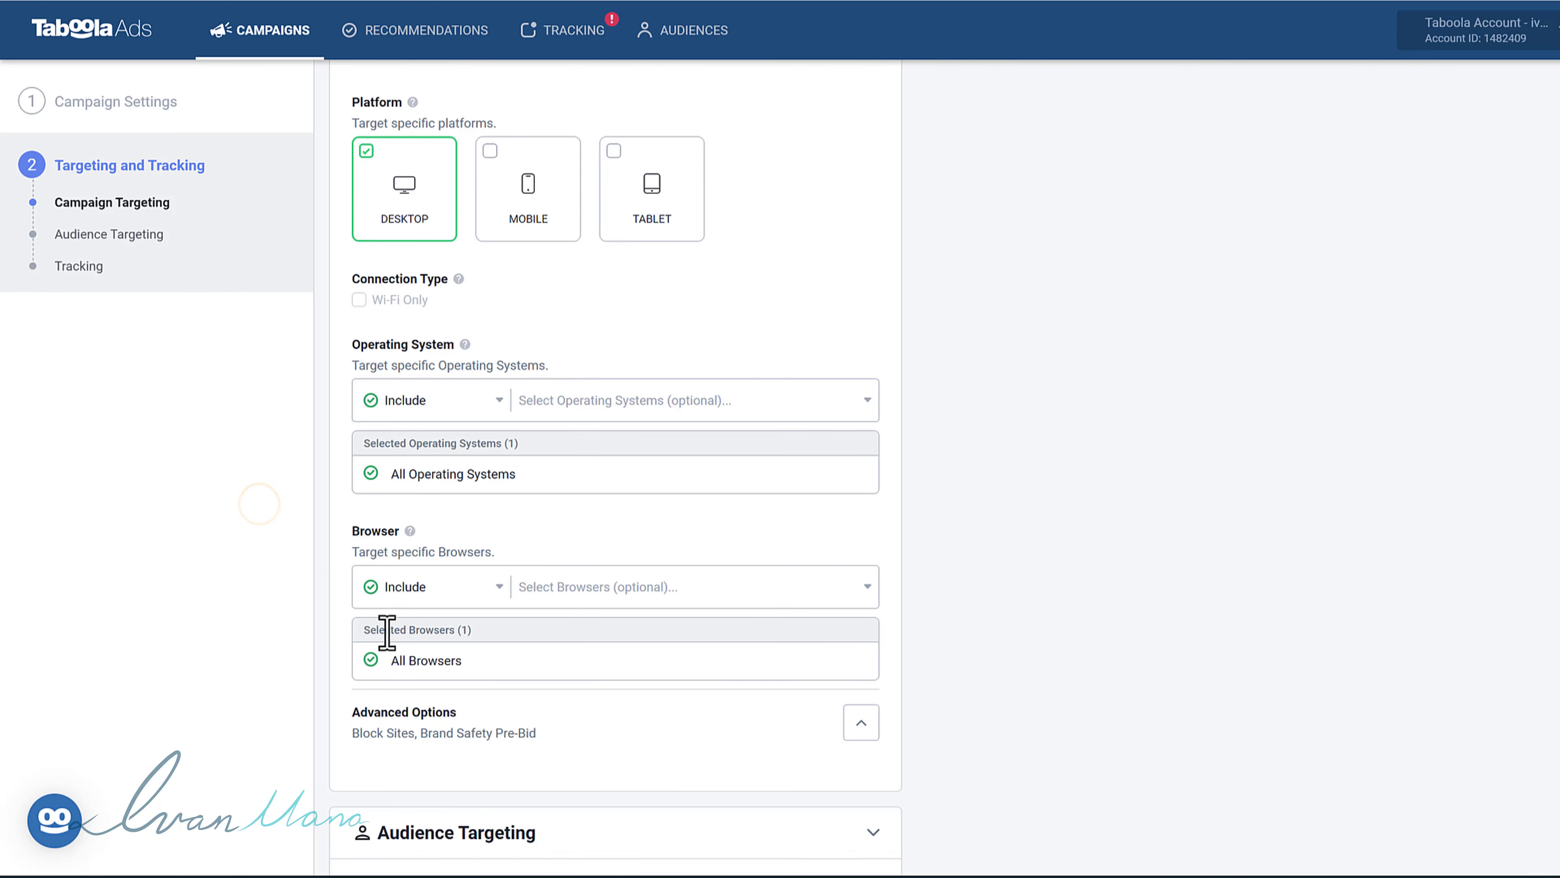
# Examine the list of browsers available for targeting without selecting any of them
pyautogui.click(594, 590)
pyautogui.scroll(-2, 418, 700)
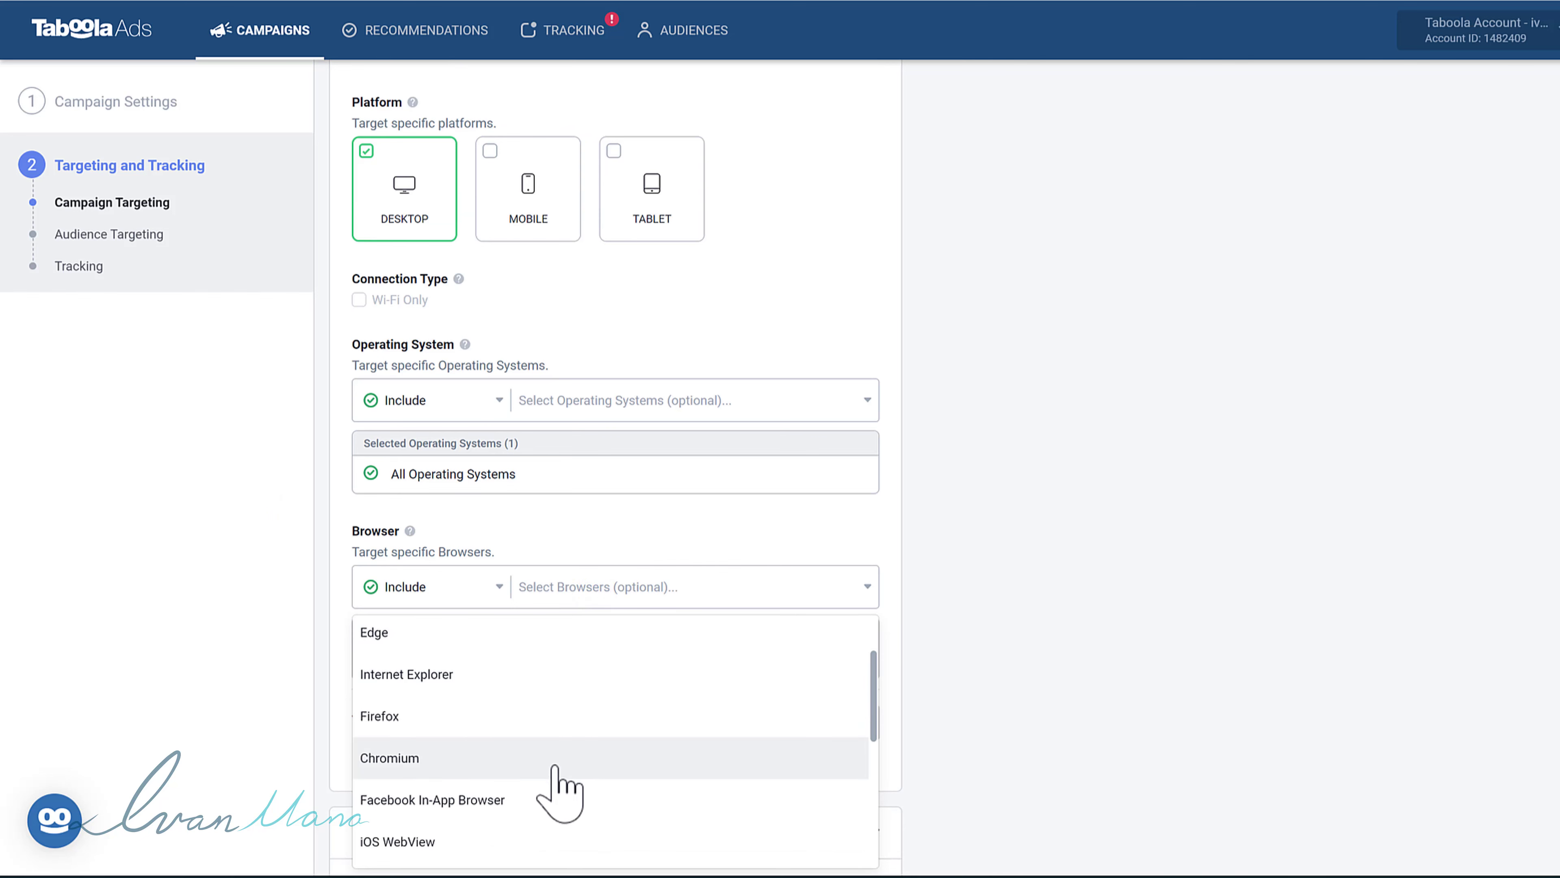
pyautogui.scroll(-2, 467, 737)
pyautogui.click(203, 559)
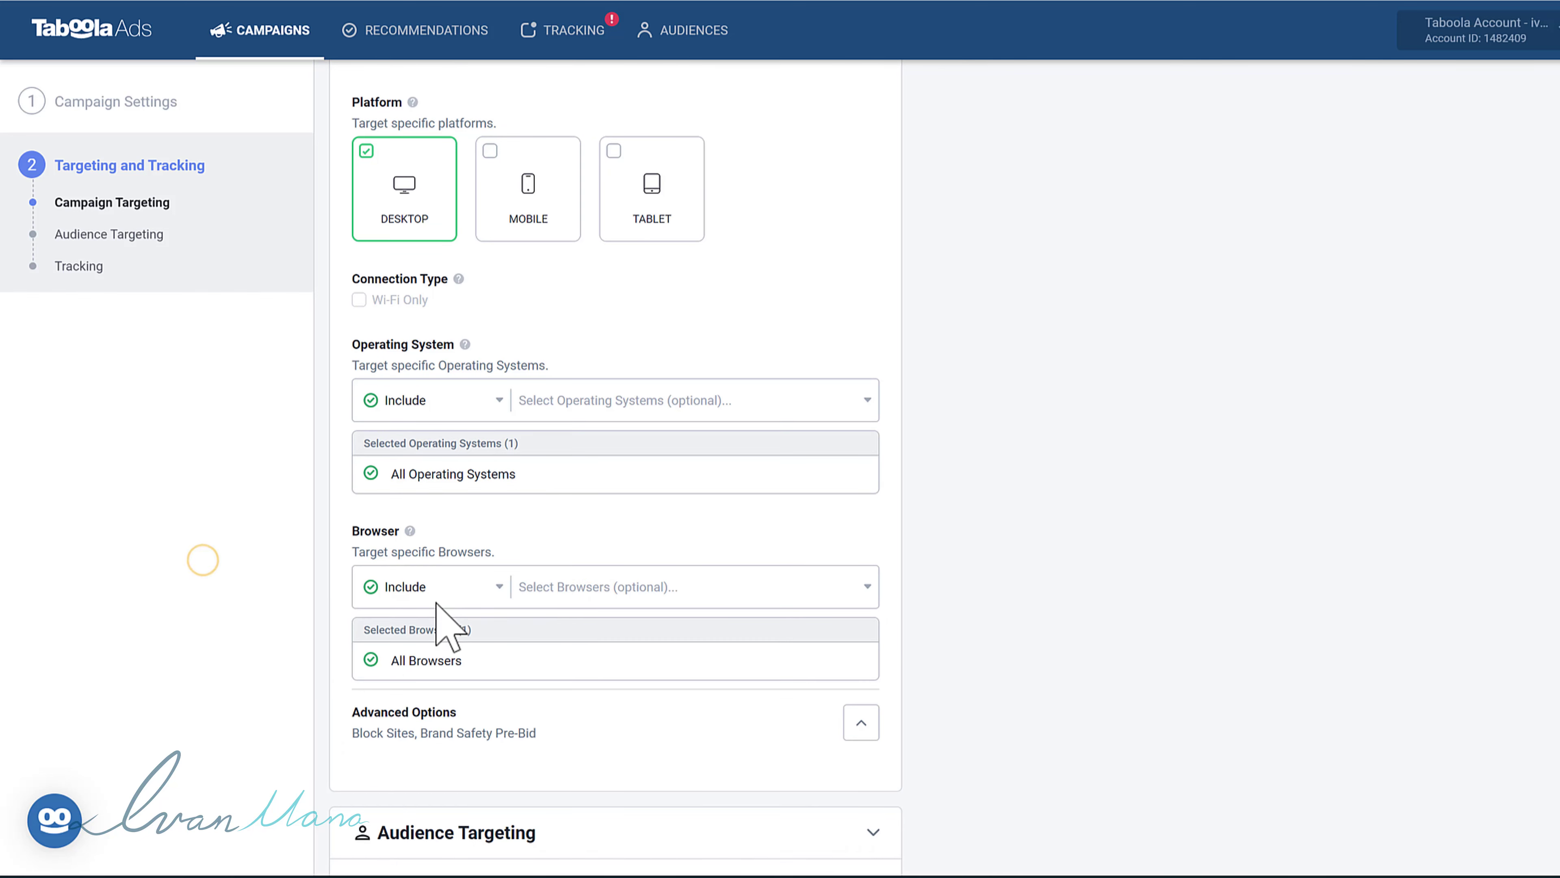
pyautogui.scroll(-2, 823, 582)
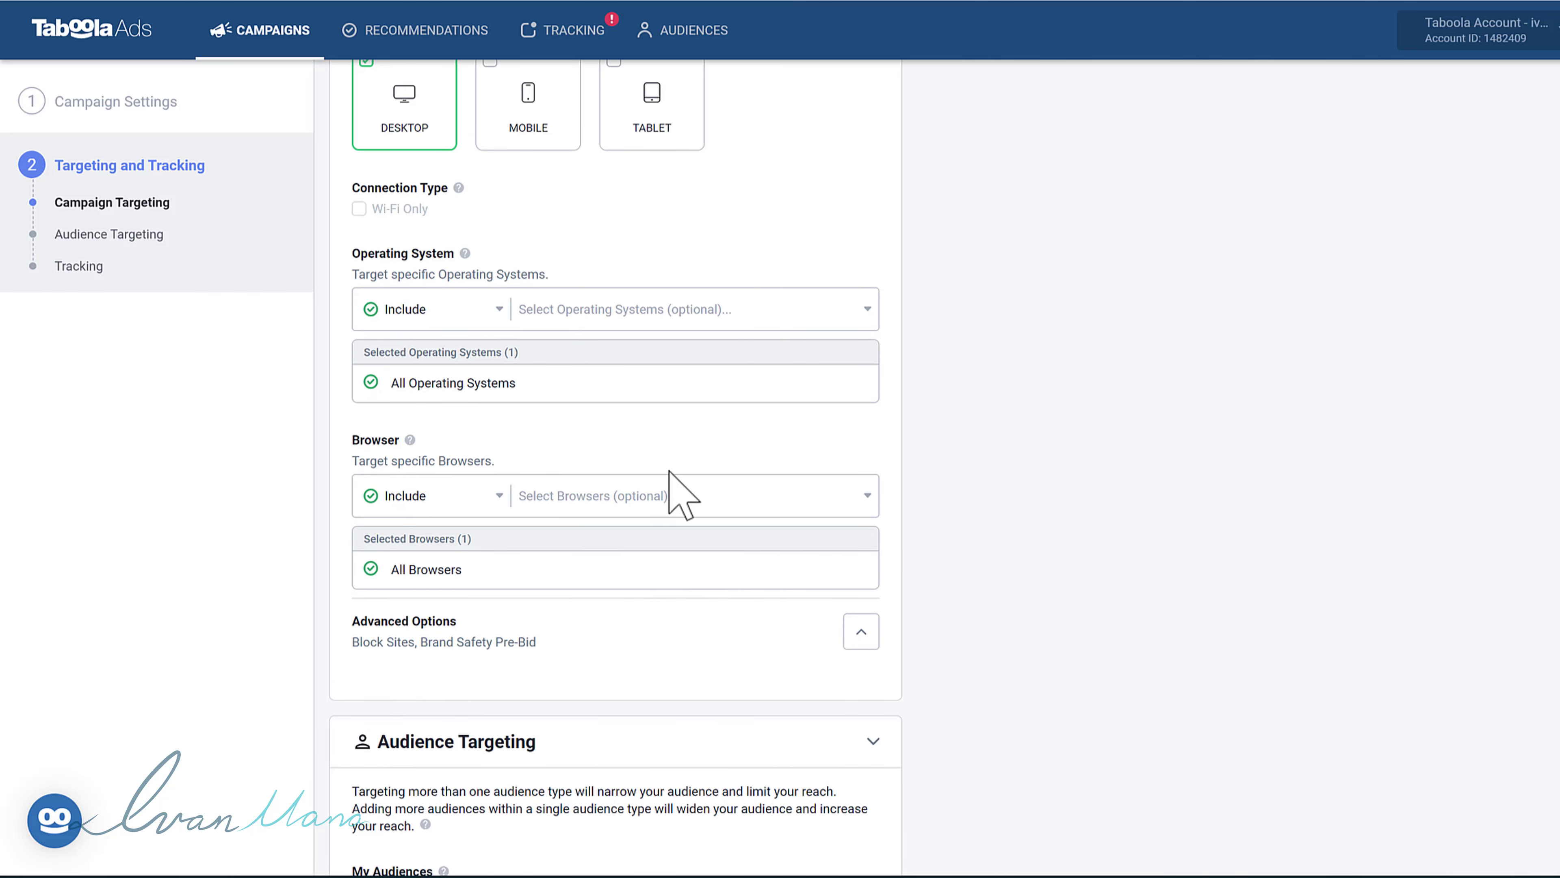
pyautogui.click(673, 496)
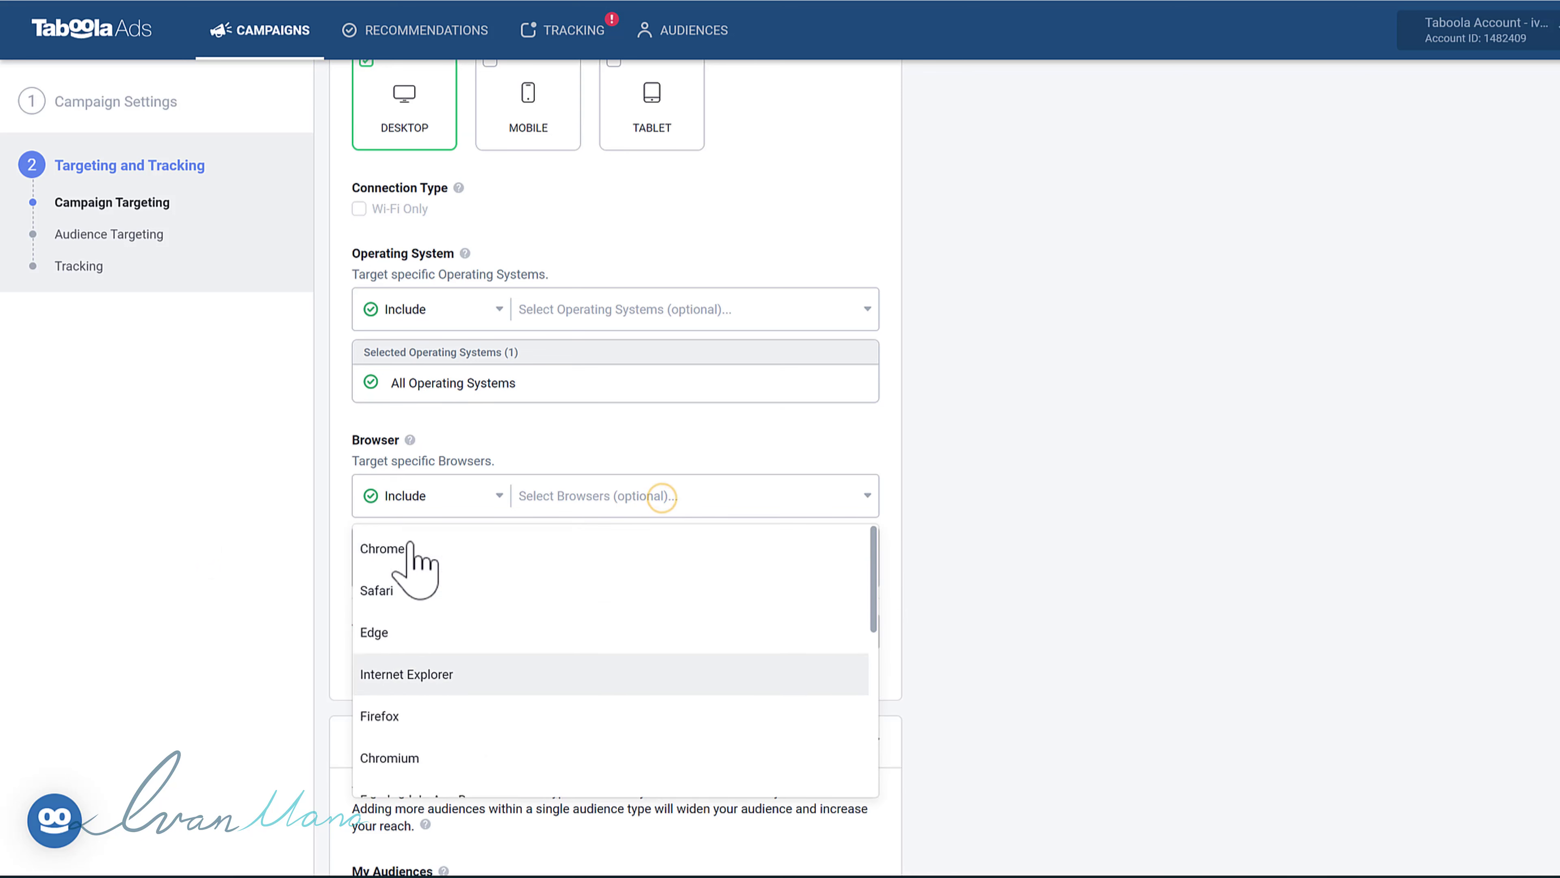
pyautogui.scroll(-3, 429, 670)
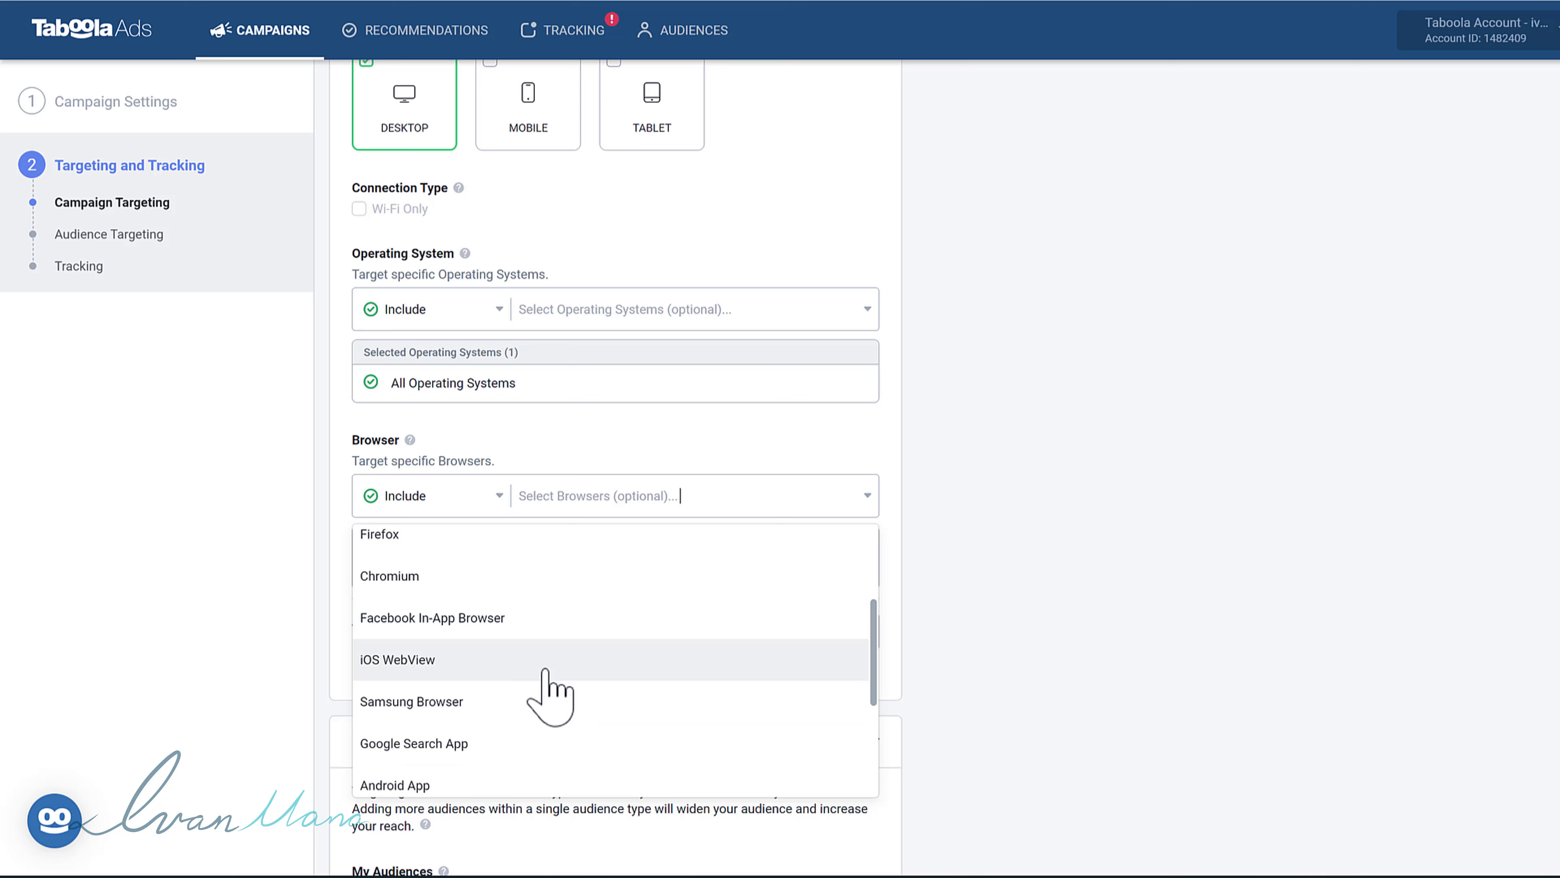
pyautogui.scroll(3, 512, 688)
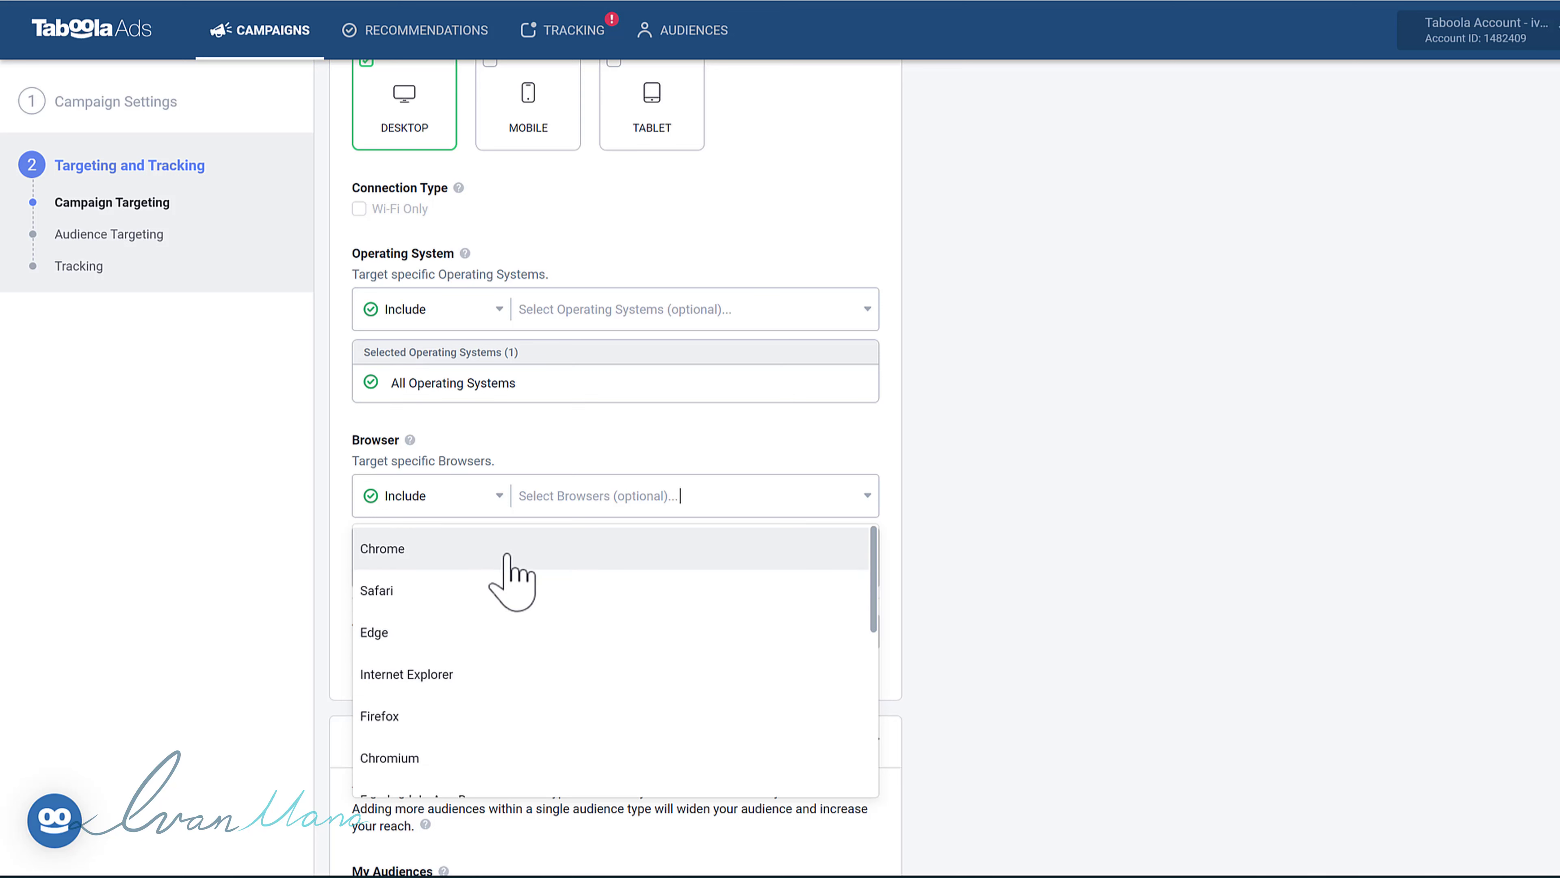
pyautogui.click(243, 553)
# Check the My Audiences option under Audience Targeting for available custom or lookalike audiences
pyautogui.scroll(-1, 225, 556)
pyautogui.scroll(-5, 909, 615)
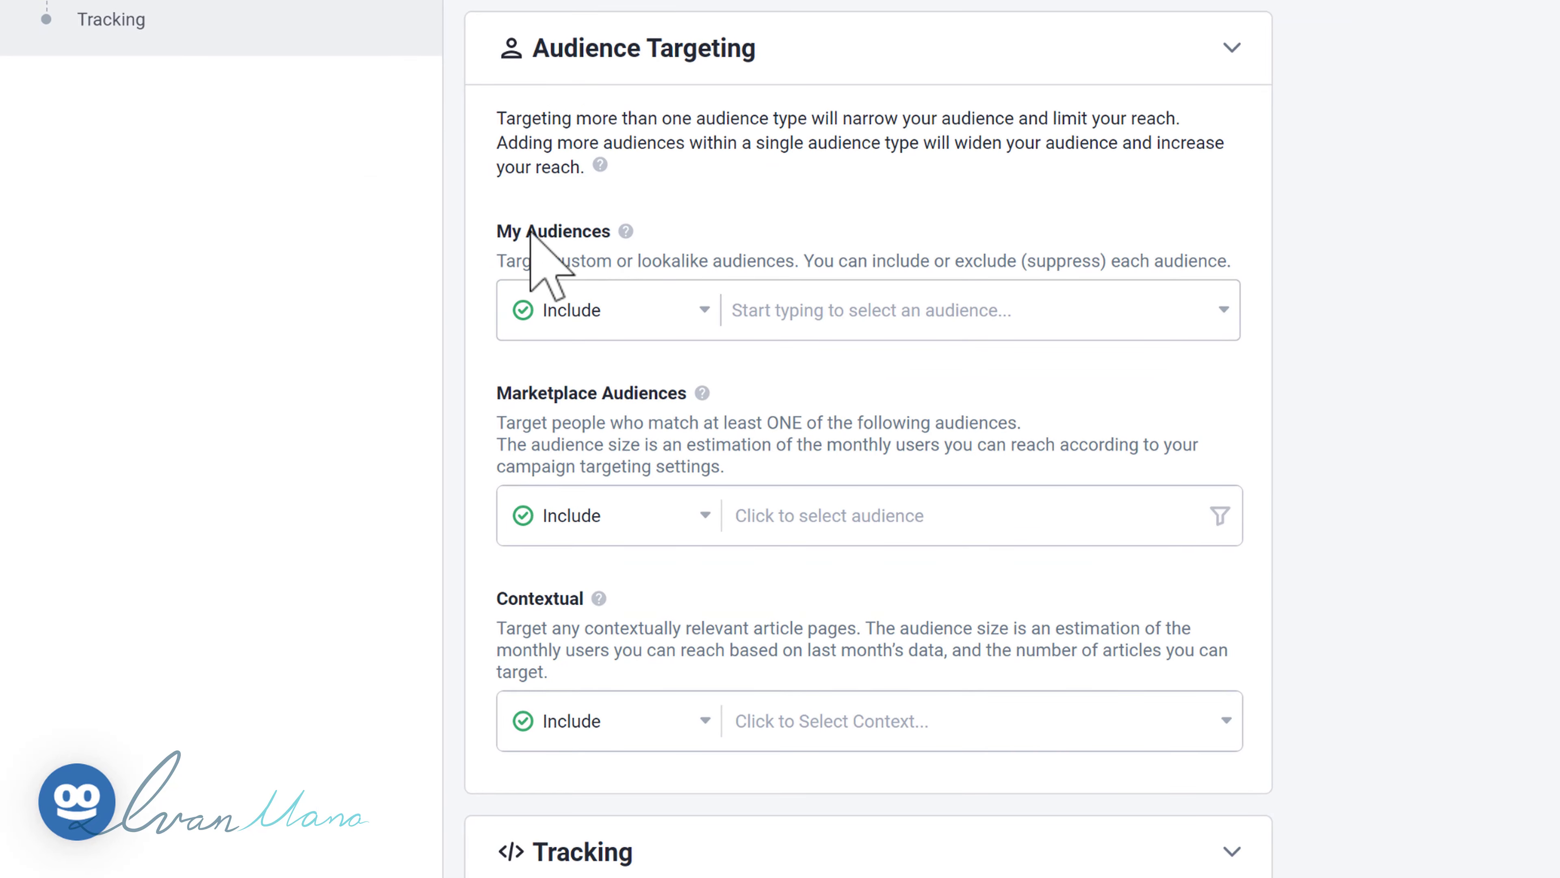
pyautogui.moveTo(506, 230); pyautogui.dragTo(687, 286)
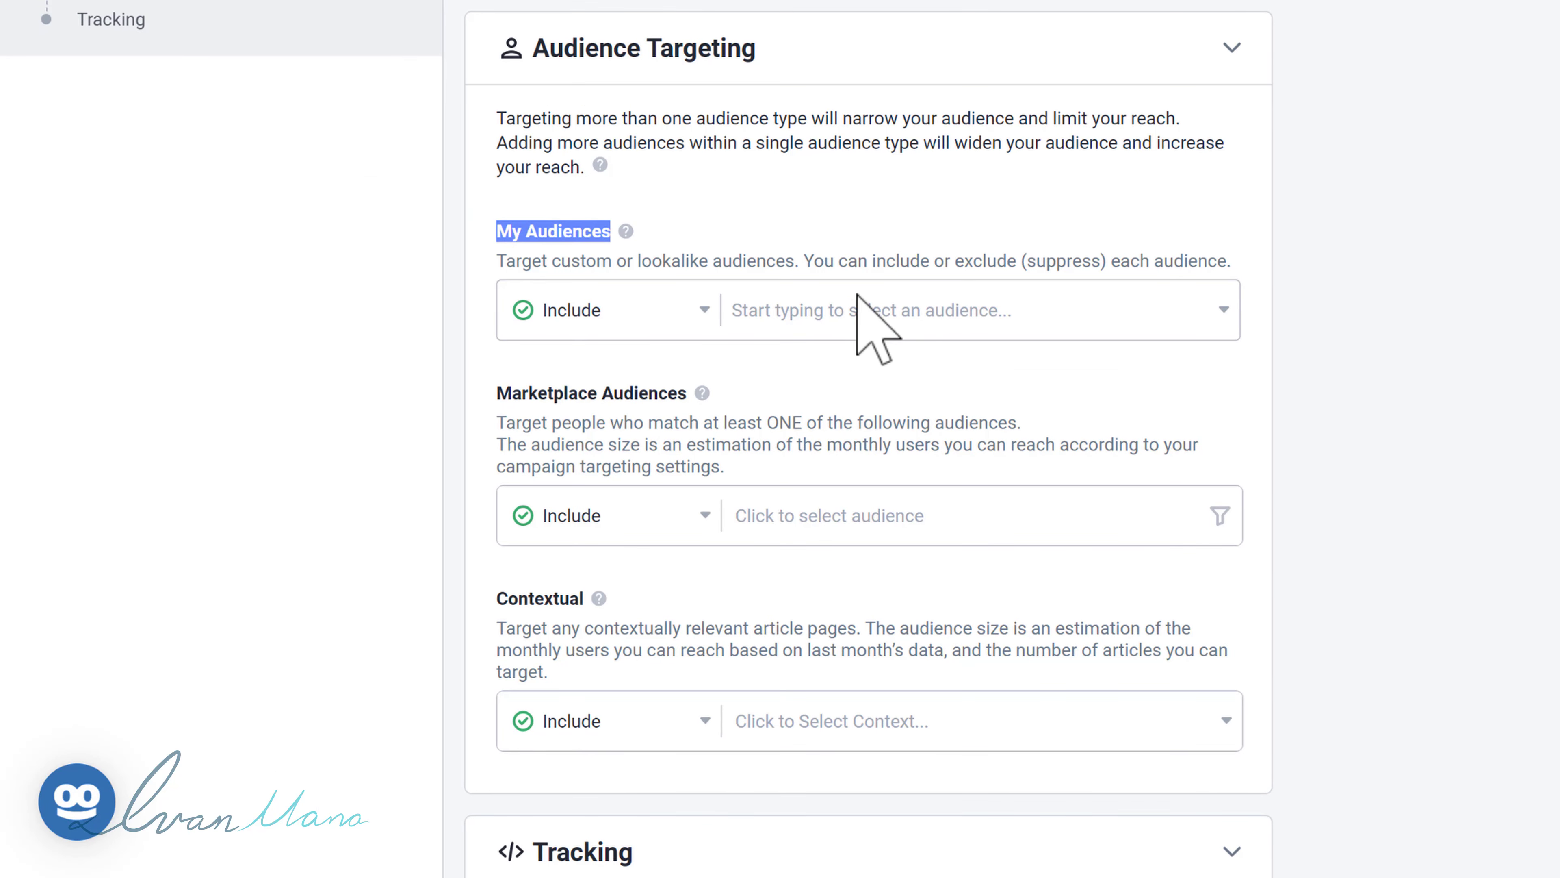
pyautogui.click(890, 301)
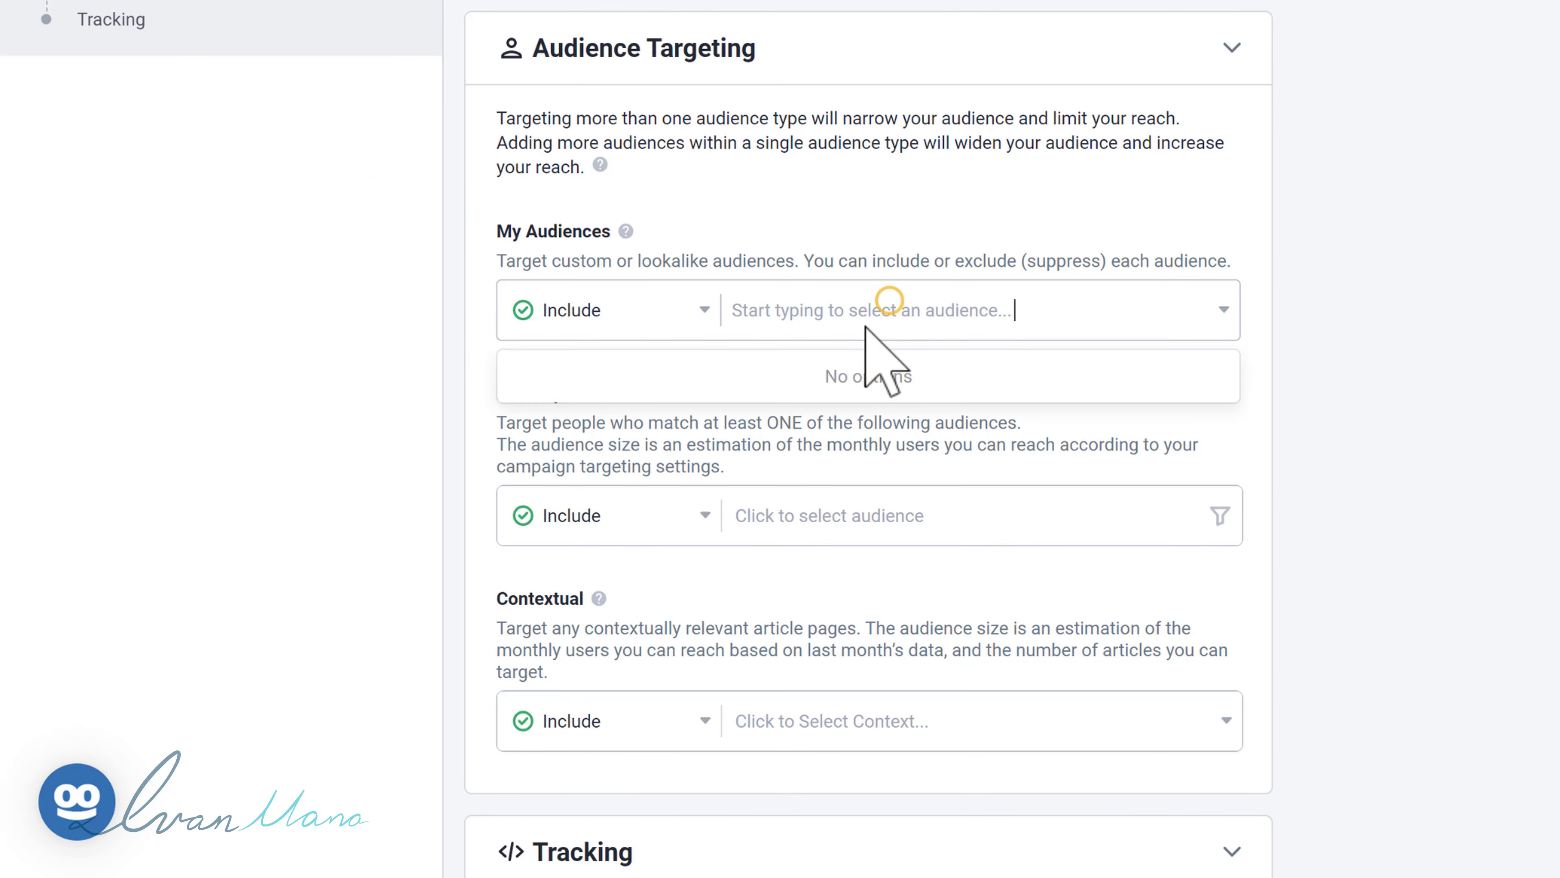
pyautogui.click(1430, 328)
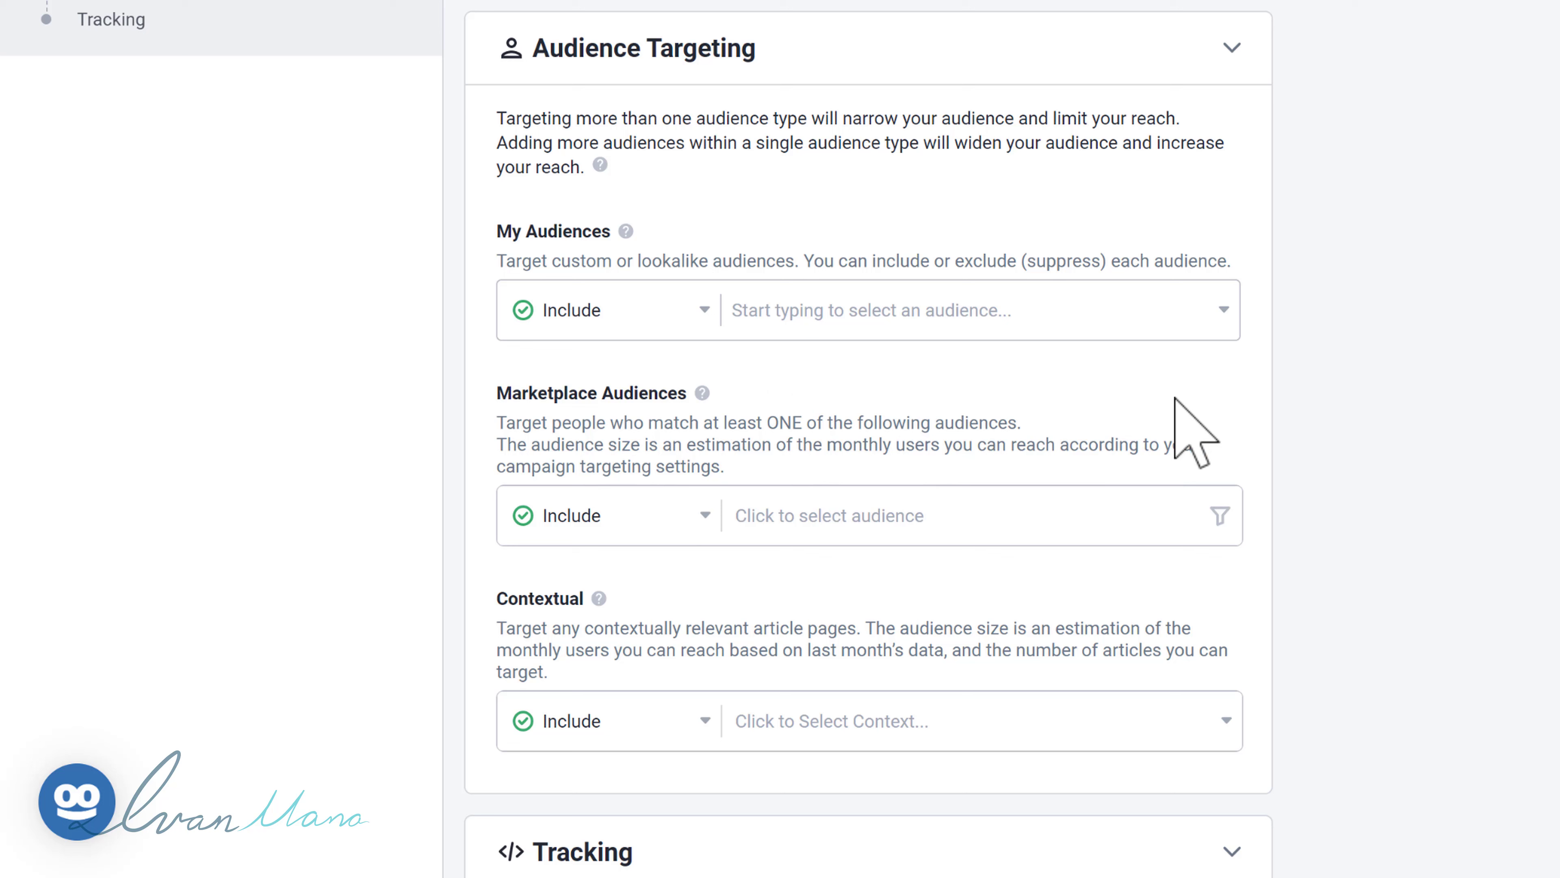
pyautogui.click(1070, 397)
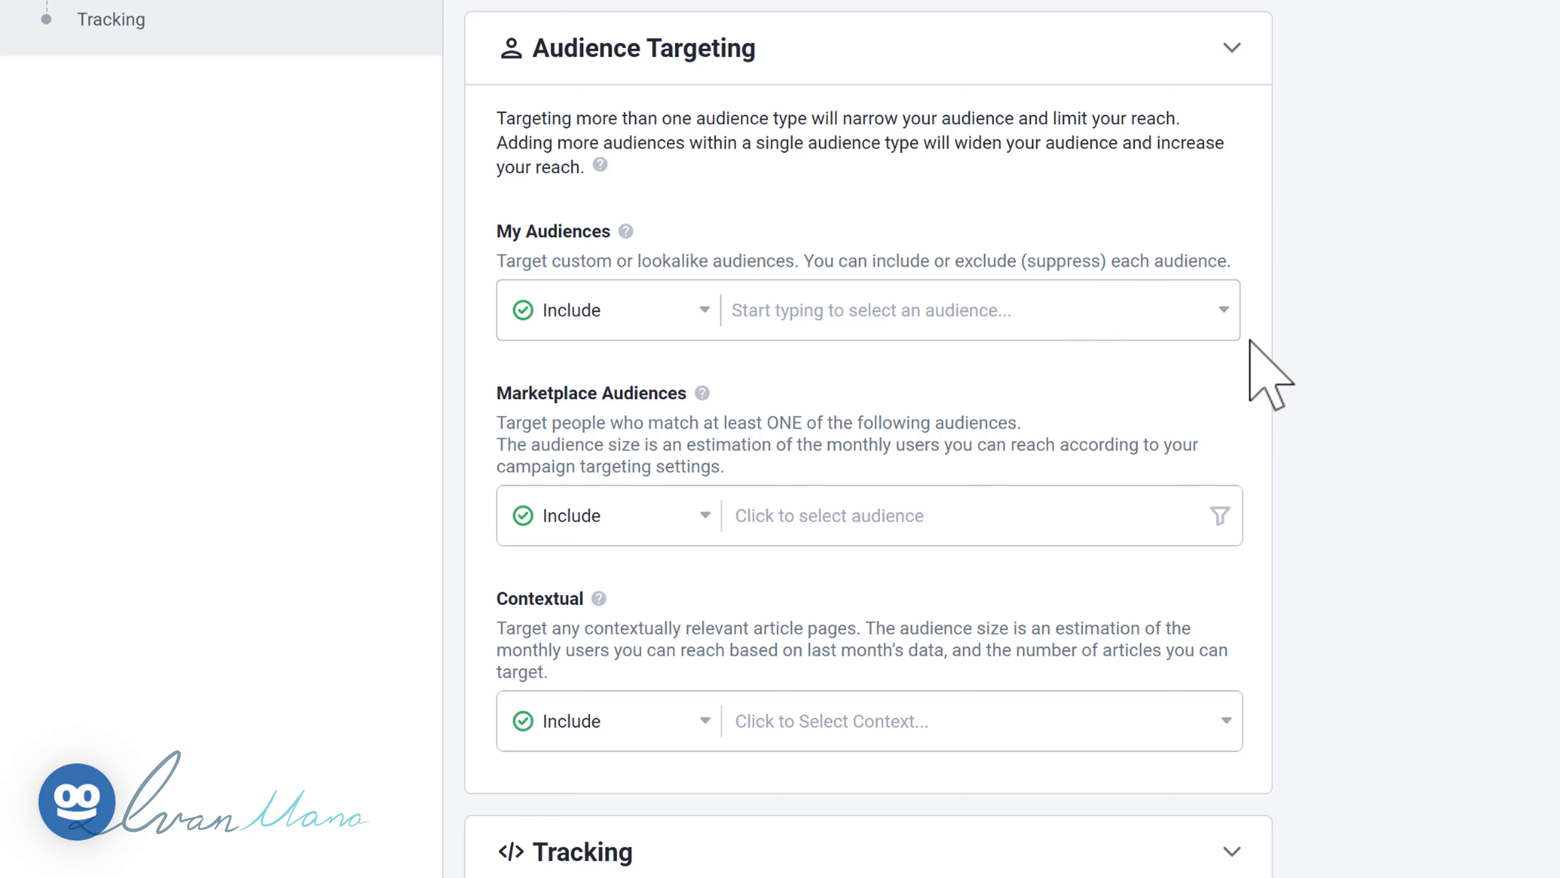
# Read the Marketplace Audiences and Contextual targeting descriptions to compare targeting people with targeting relevant article pages
pyautogui.scroll(-2, 947, 557)
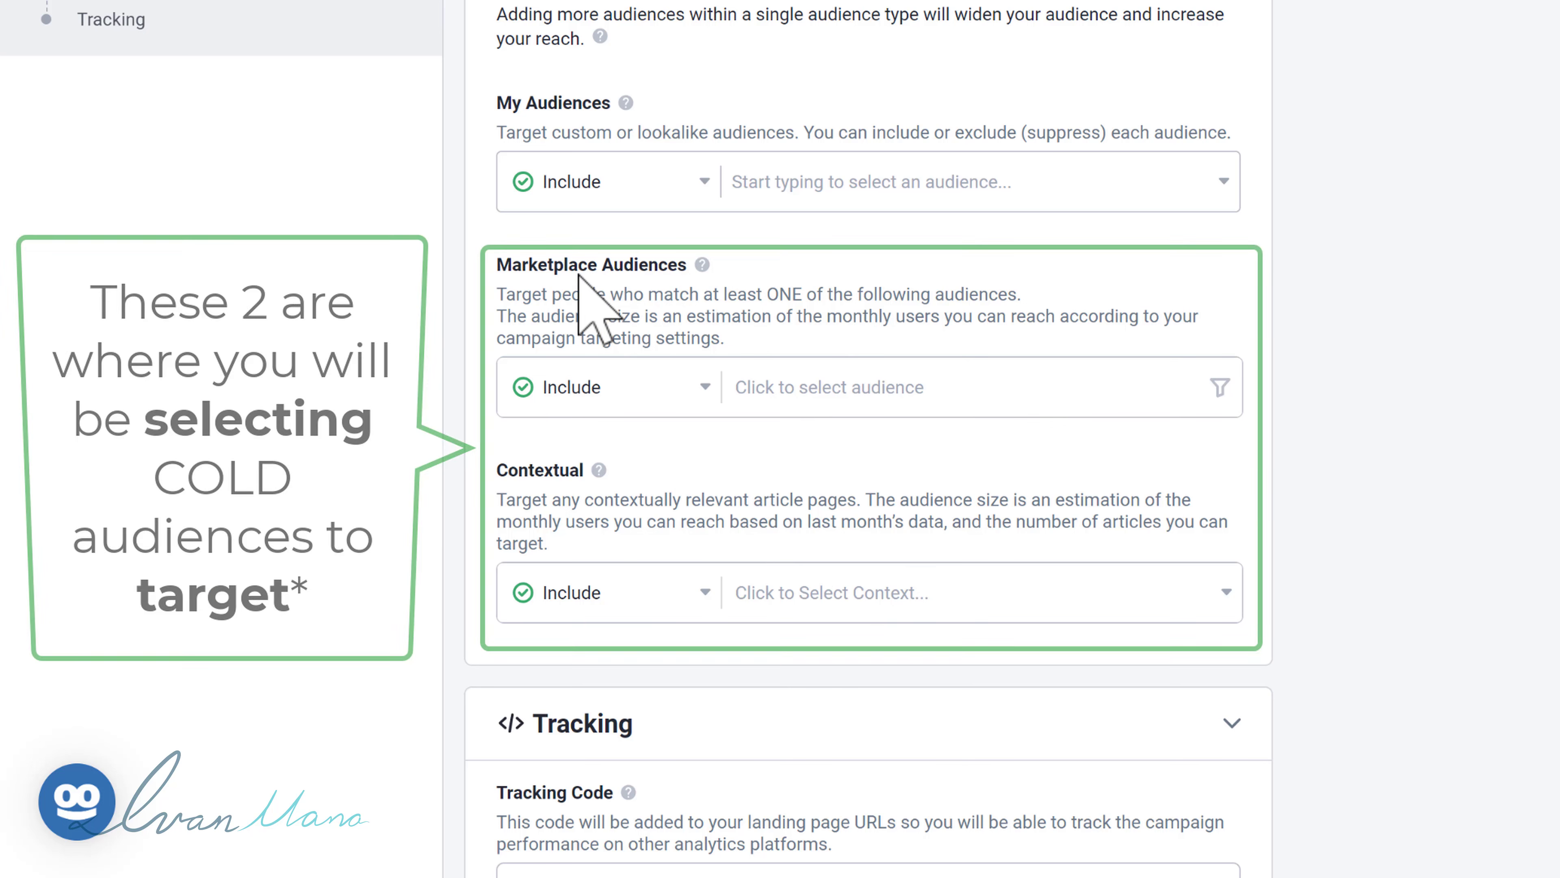
pyautogui.moveTo(517, 259); pyautogui.dragTo(684, 265)
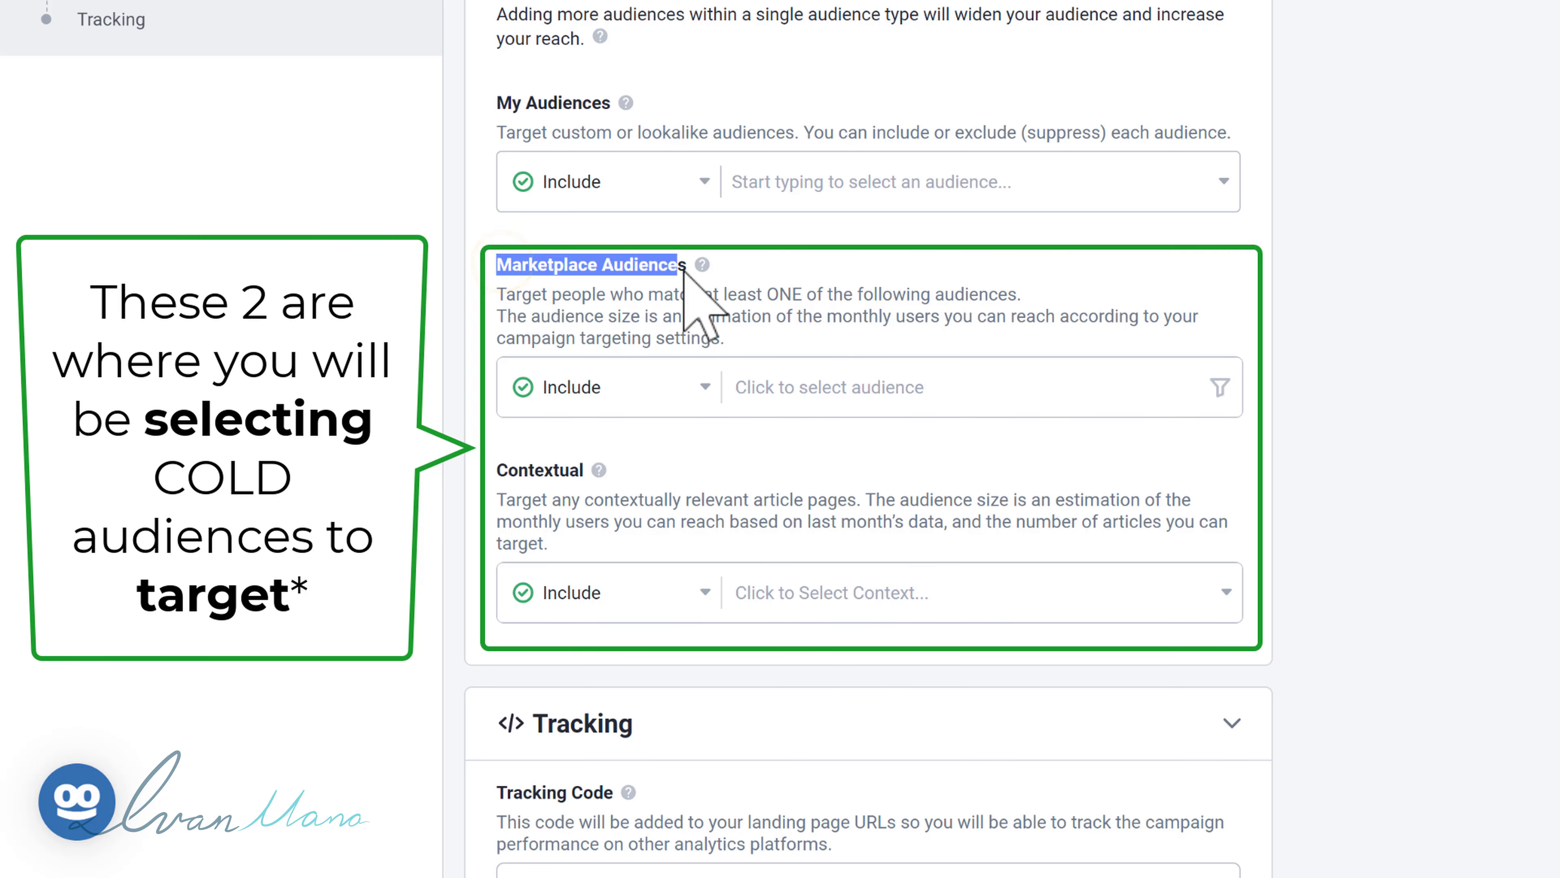
pyautogui.moveTo(501, 471); pyautogui.dragTo(603, 476)
pyautogui.moveTo(512, 264); pyautogui.dragTo(678, 279)
pyautogui.moveTo(498, 294); pyautogui.dragTo(607, 296)
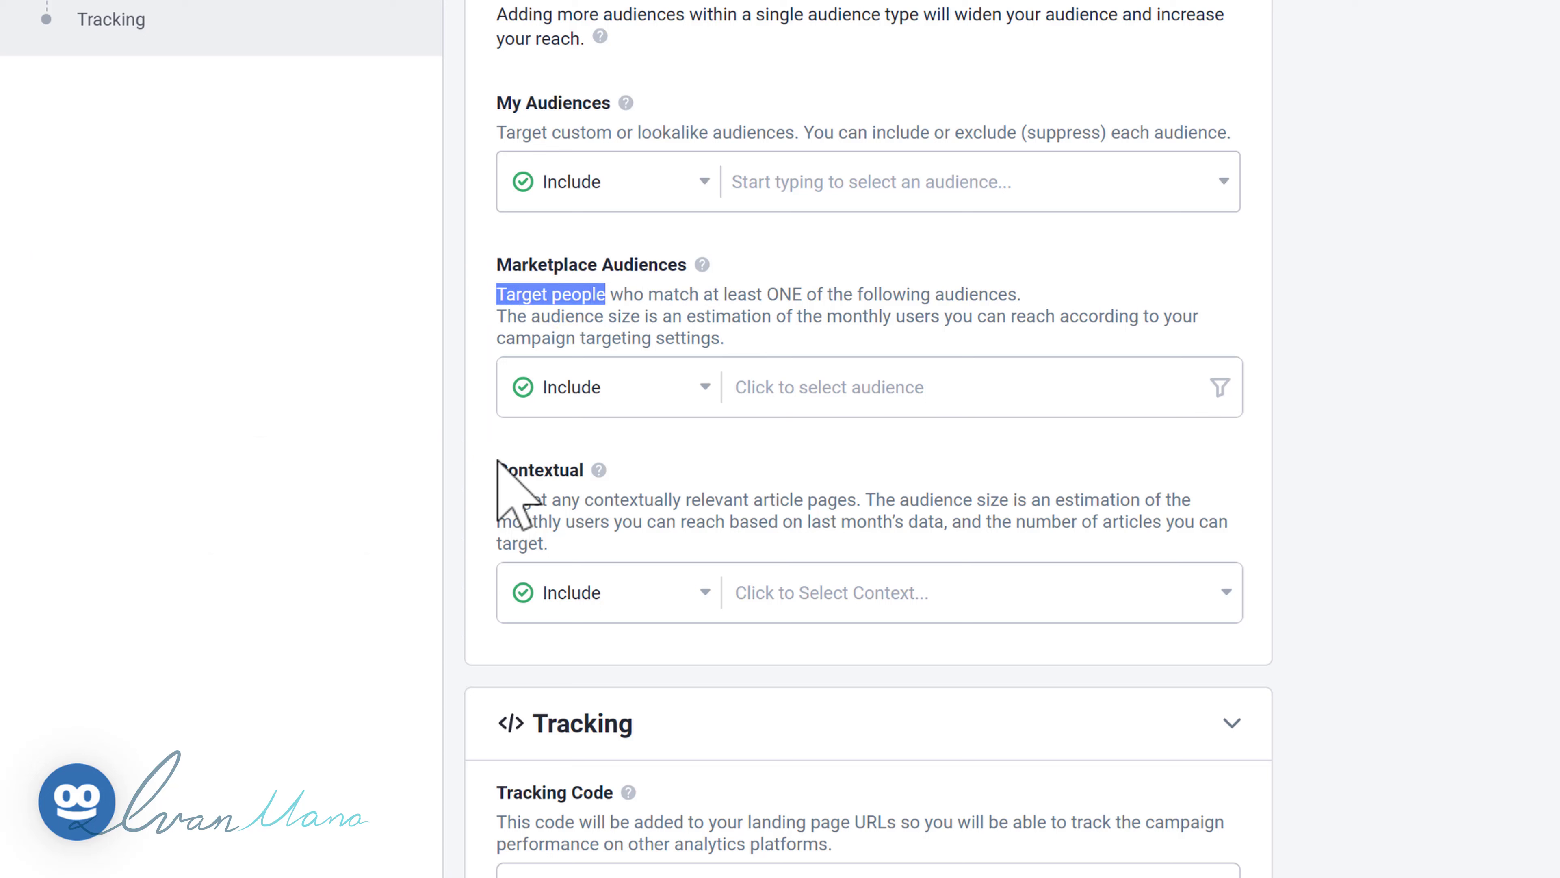
pyautogui.moveTo(498, 462); pyautogui.dragTo(585, 473)
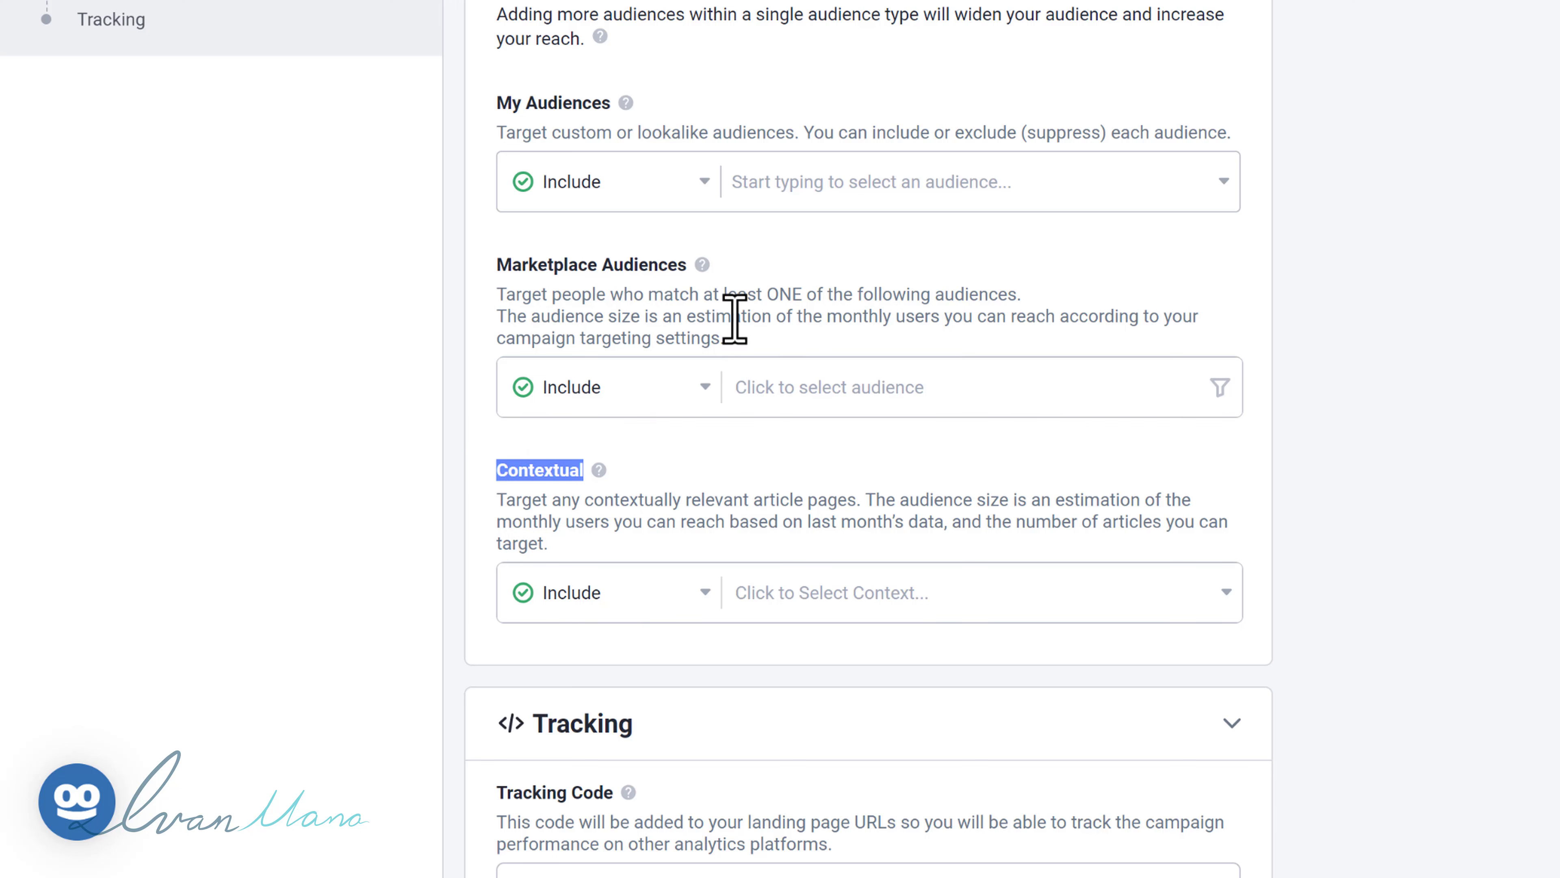
# Browse the Marketplace Audiences categories, viewing the subcategories under Demographic and under Behavior and Interests
pyautogui.scroll(-2, 813, 389)
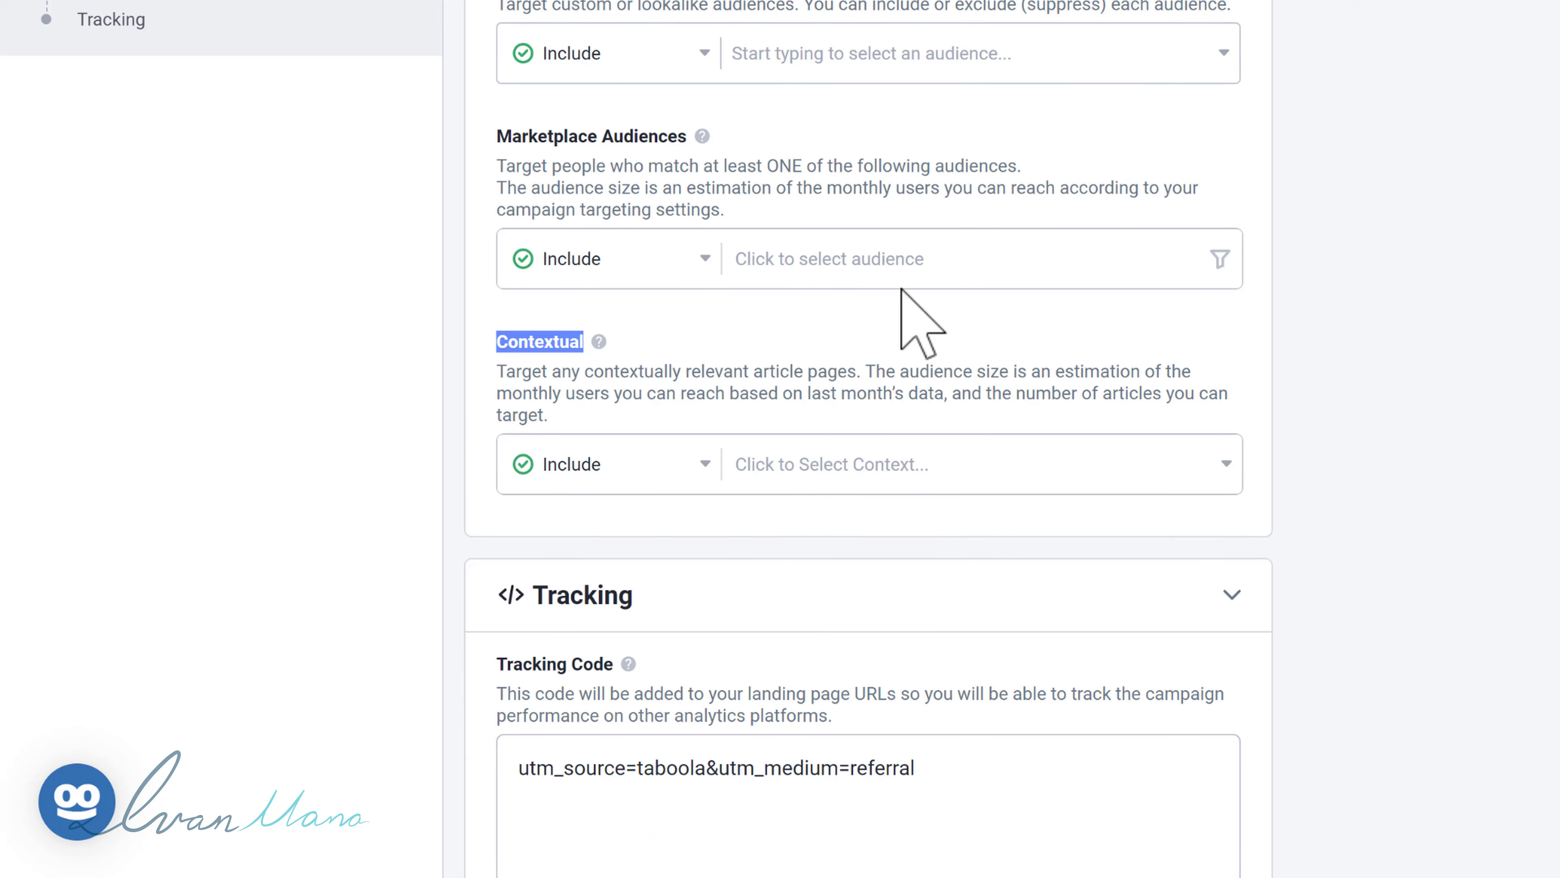
pyautogui.click(847, 239)
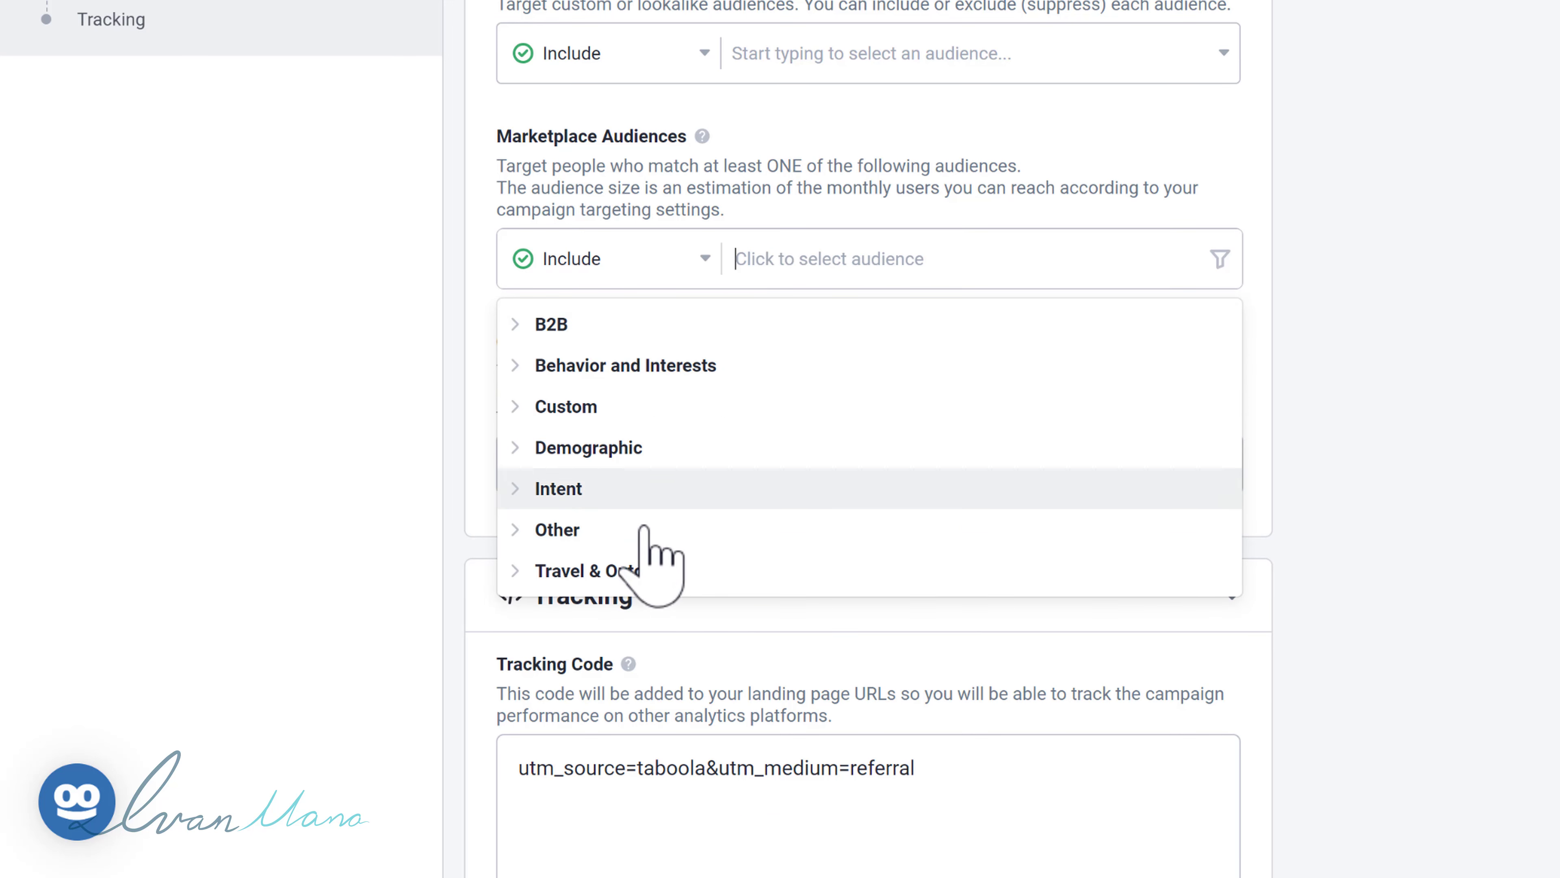
pyautogui.click(525, 447)
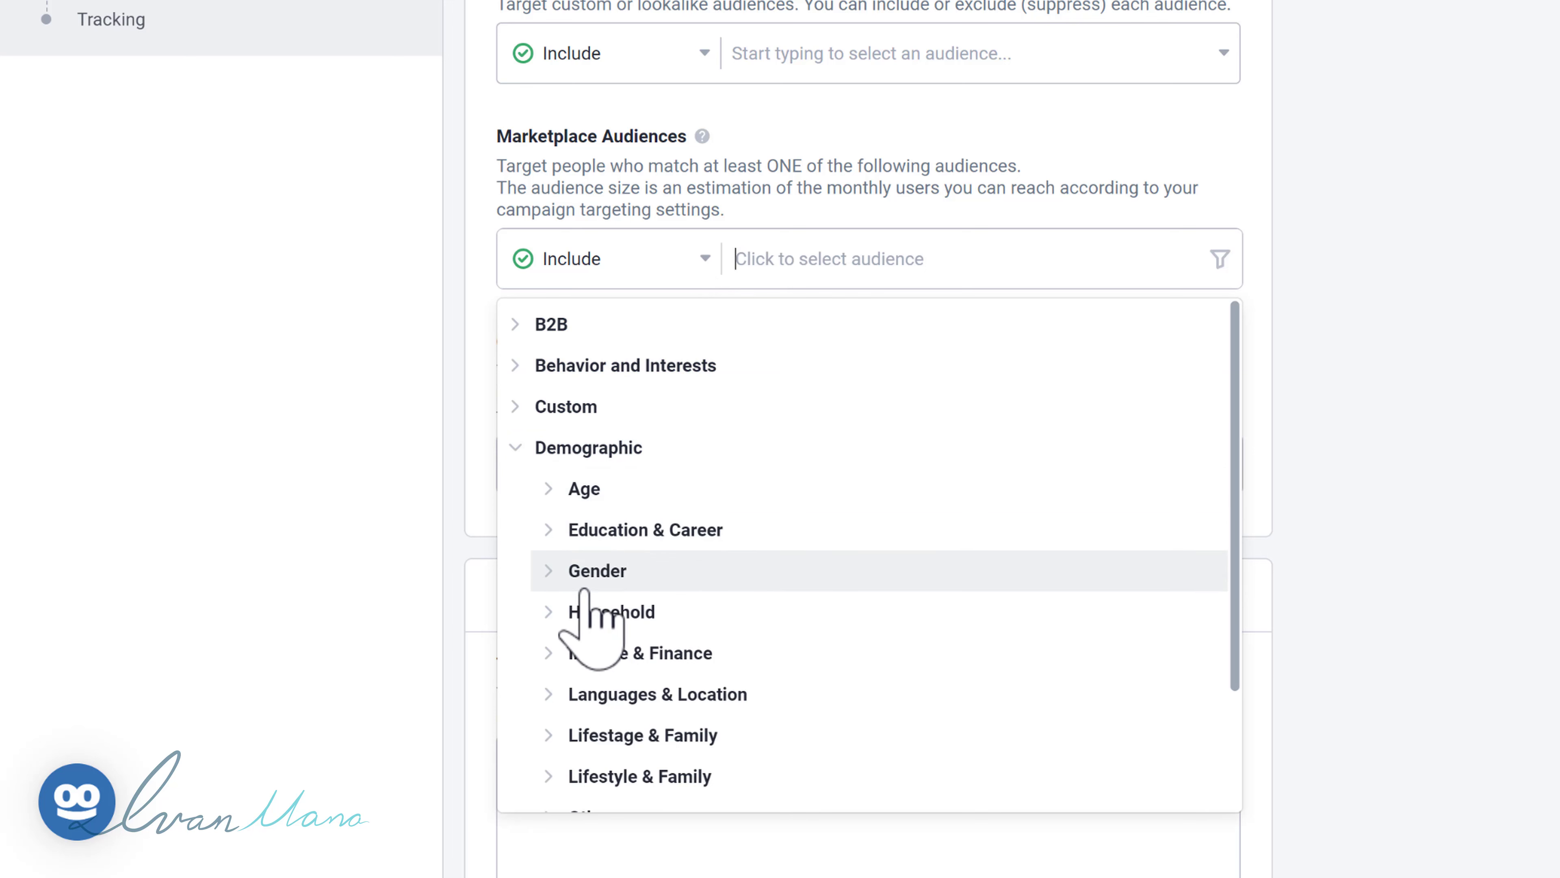
pyautogui.click(514, 448)
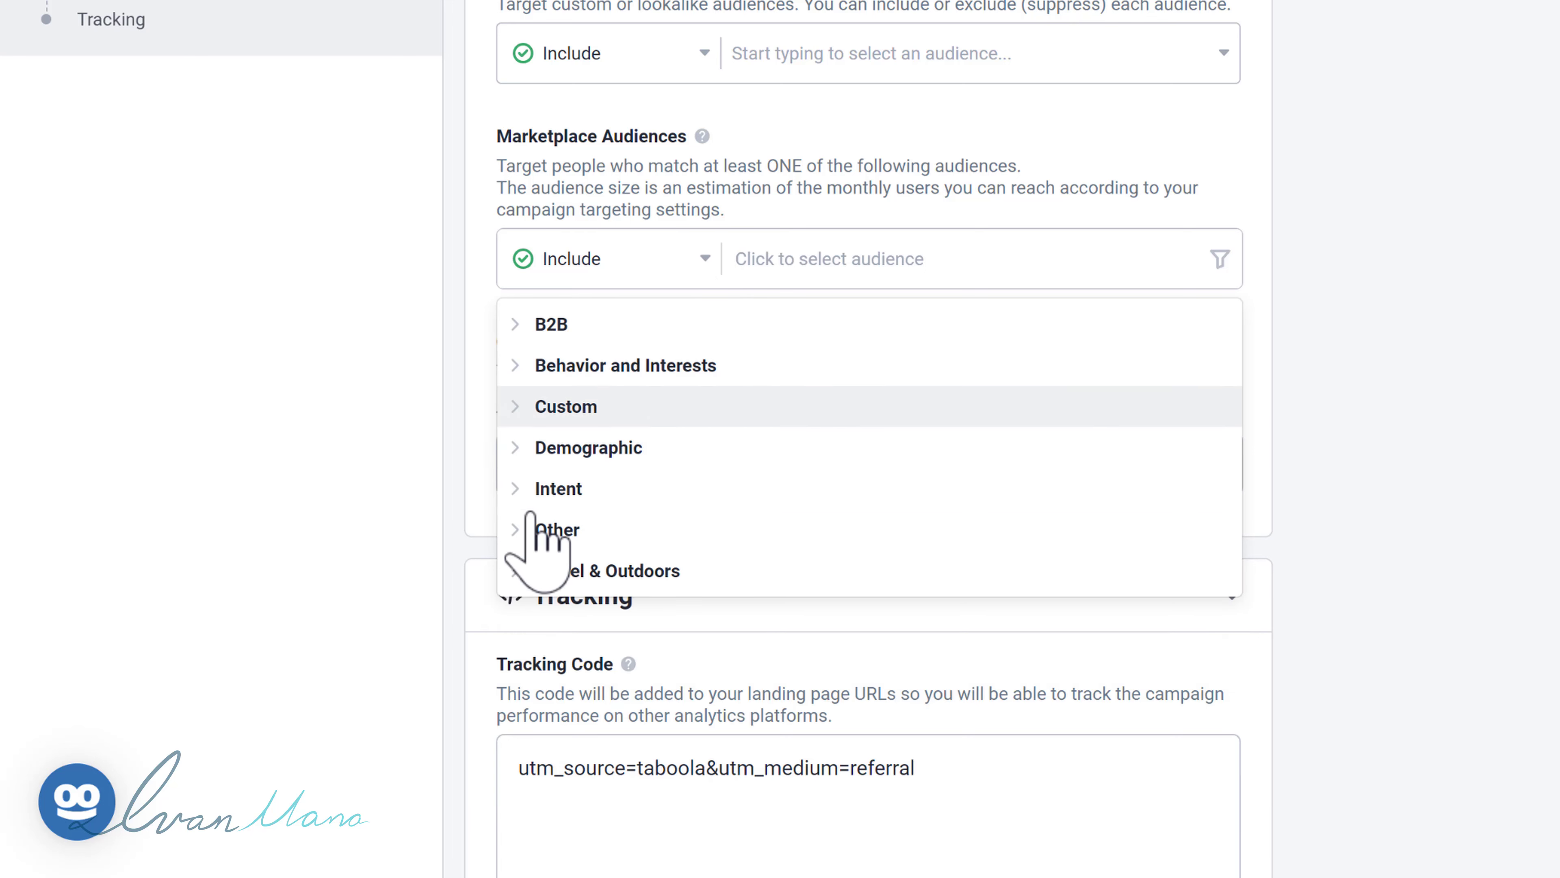
pyautogui.click(516, 365)
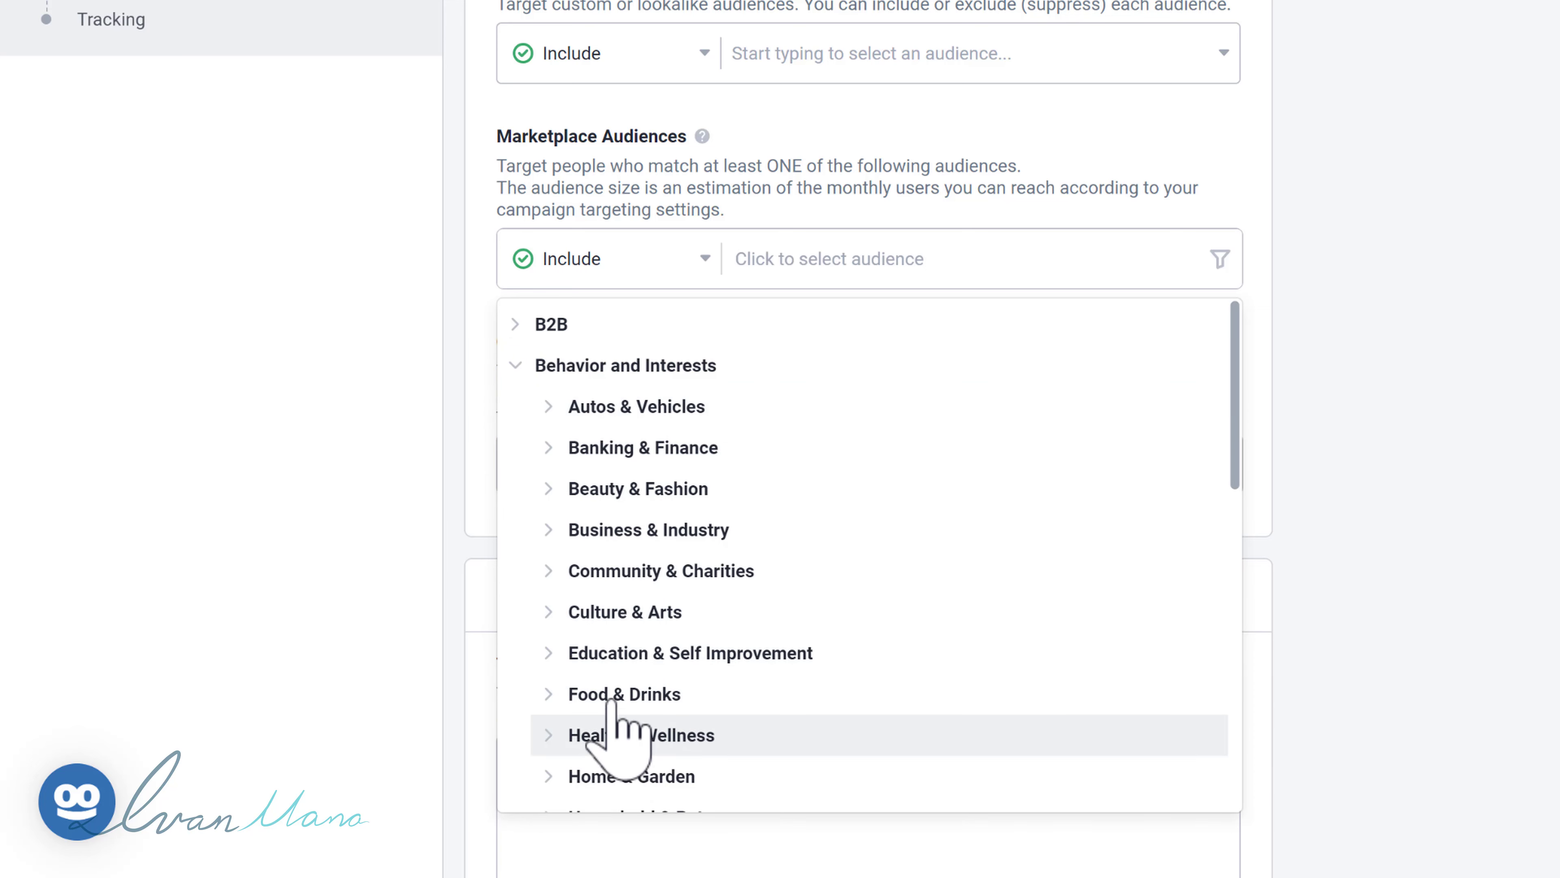
pyautogui.click(512, 366)
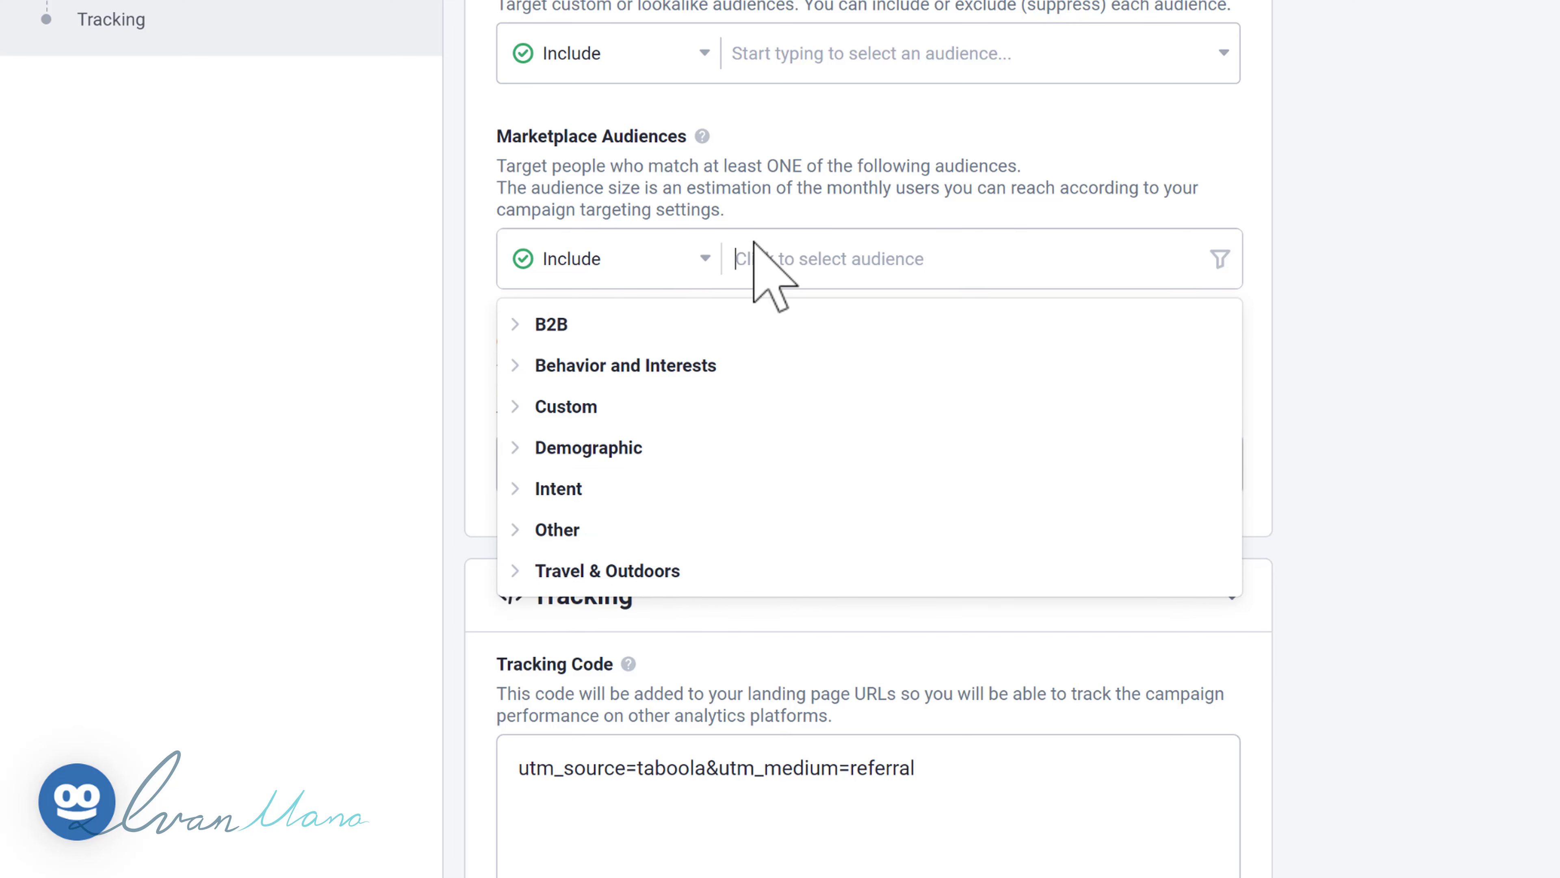
# Include the Interest > Food and Drink marketplace audience from Food & Drinks under Behavior and Interests
pyautogui.click(514, 367)
pyautogui.scroll(-3, 687, 550)
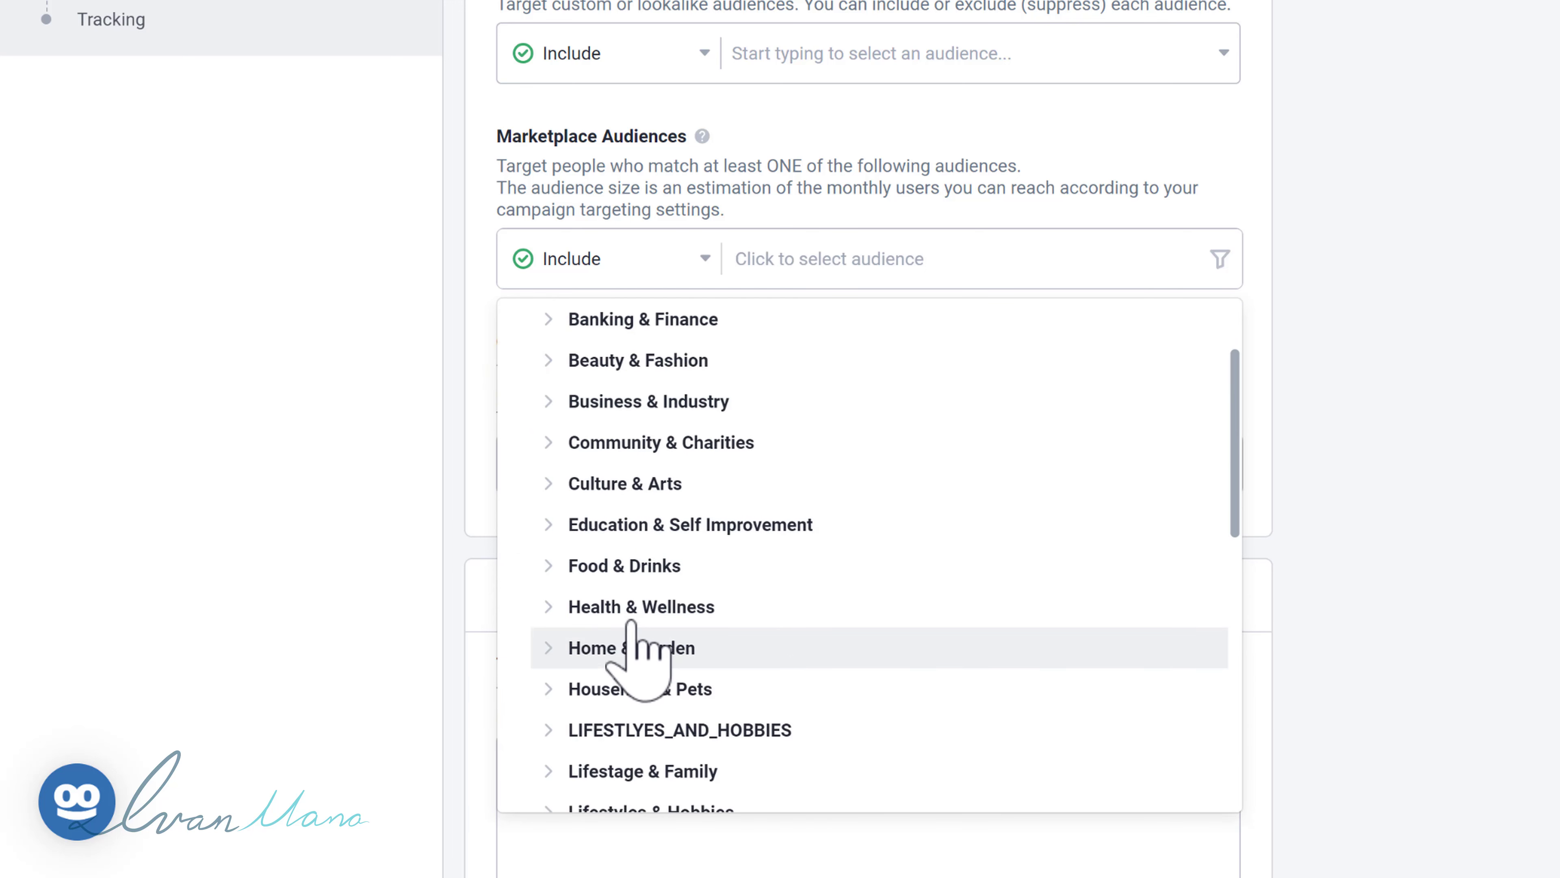
pyautogui.scroll(-2, 631, 624)
pyautogui.click(547, 437)
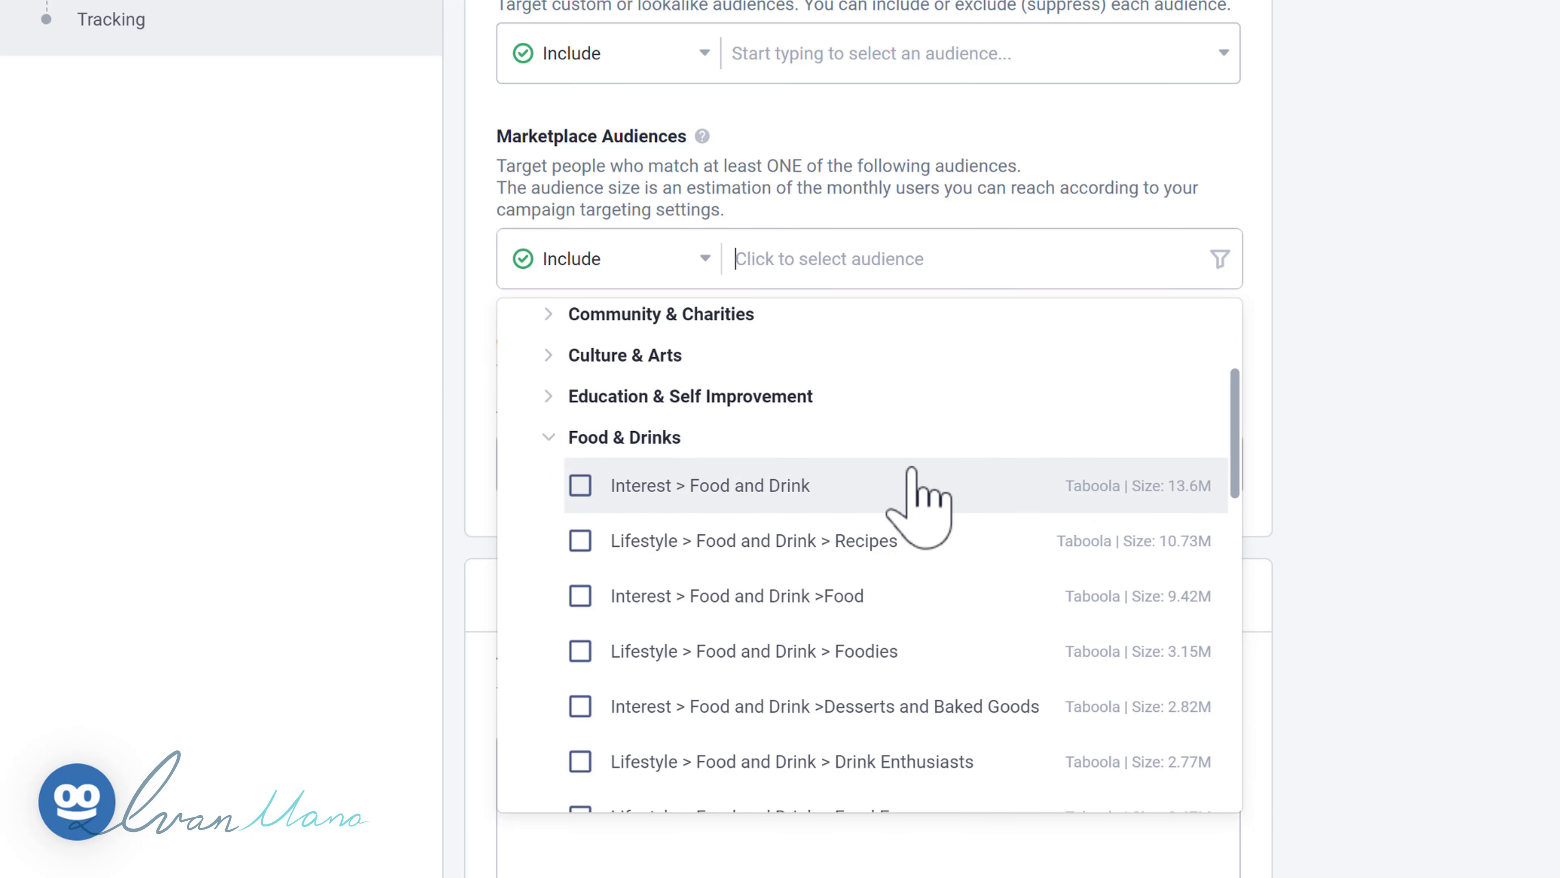
pyautogui.click(580, 485)
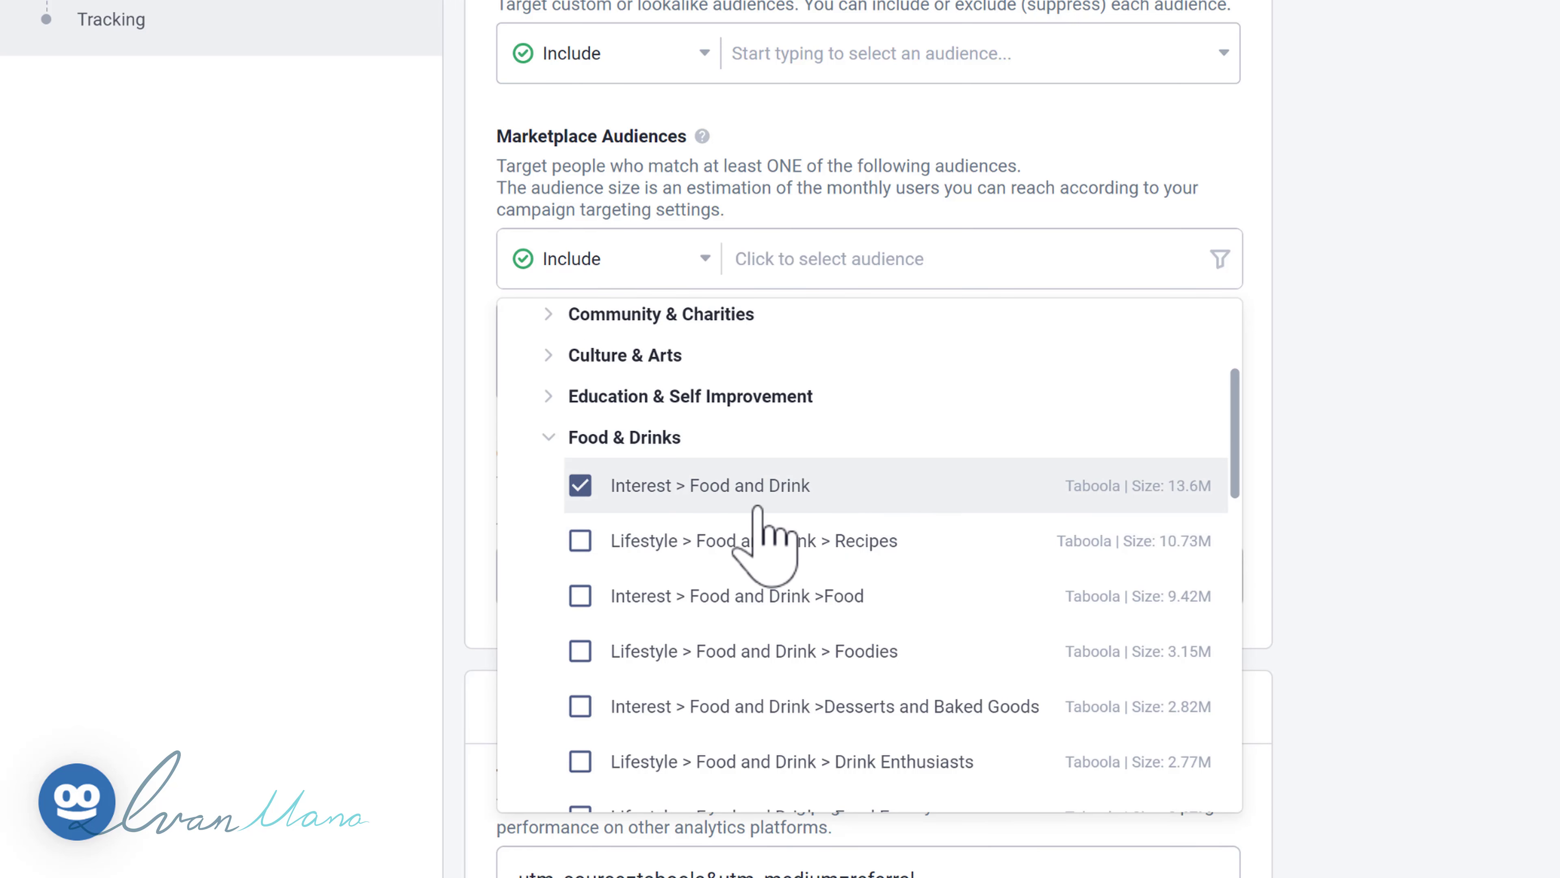
pyautogui.click(543, 437)
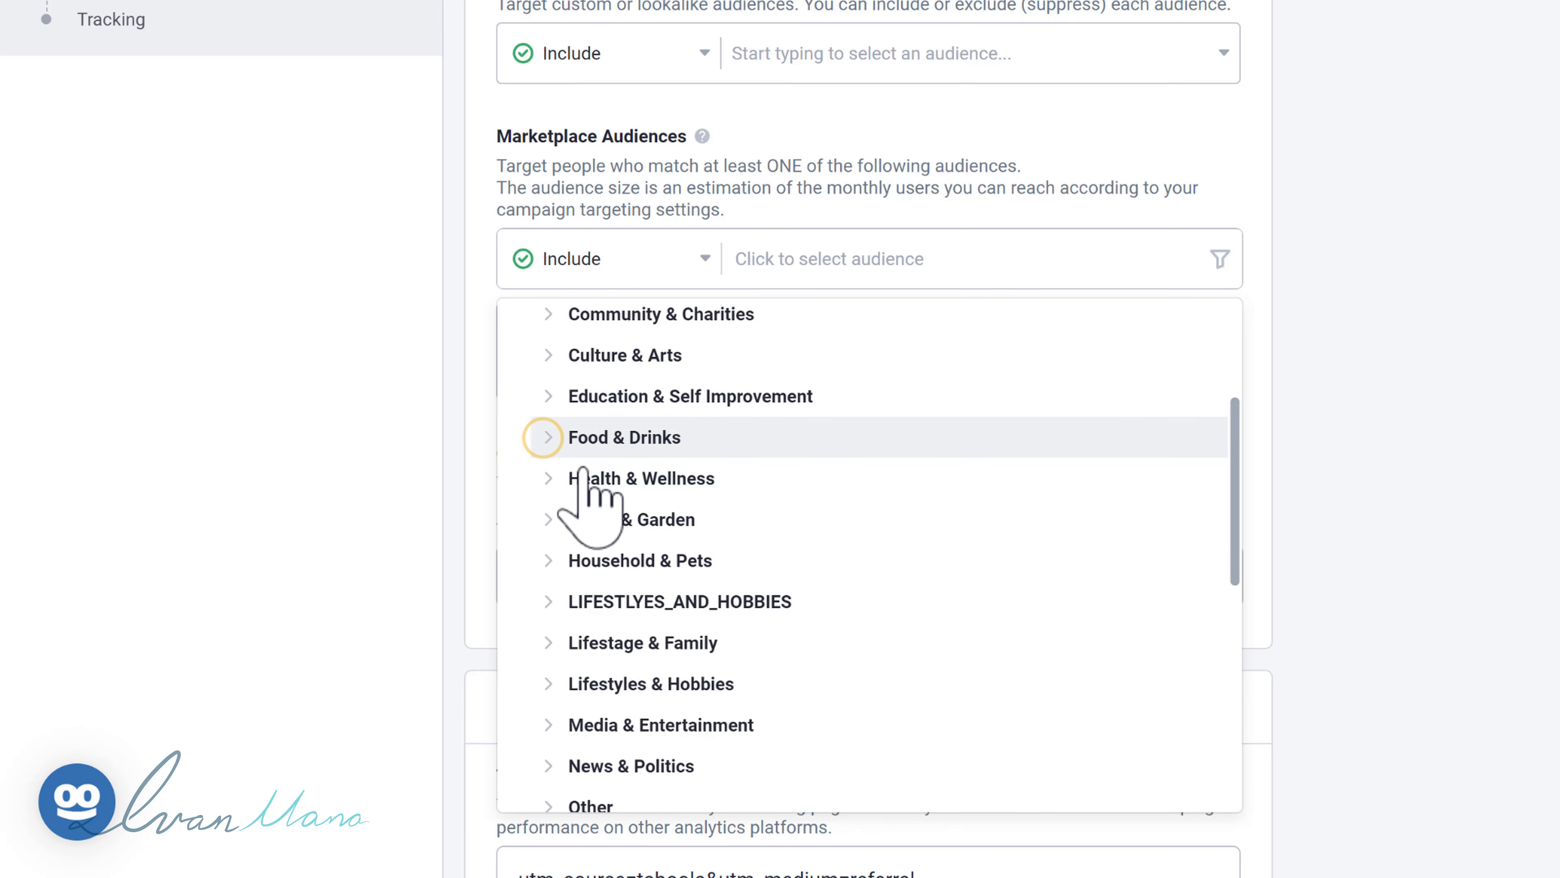
pyautogui.scroll(5, 586, 480)
pyautogui.click(514, 365)
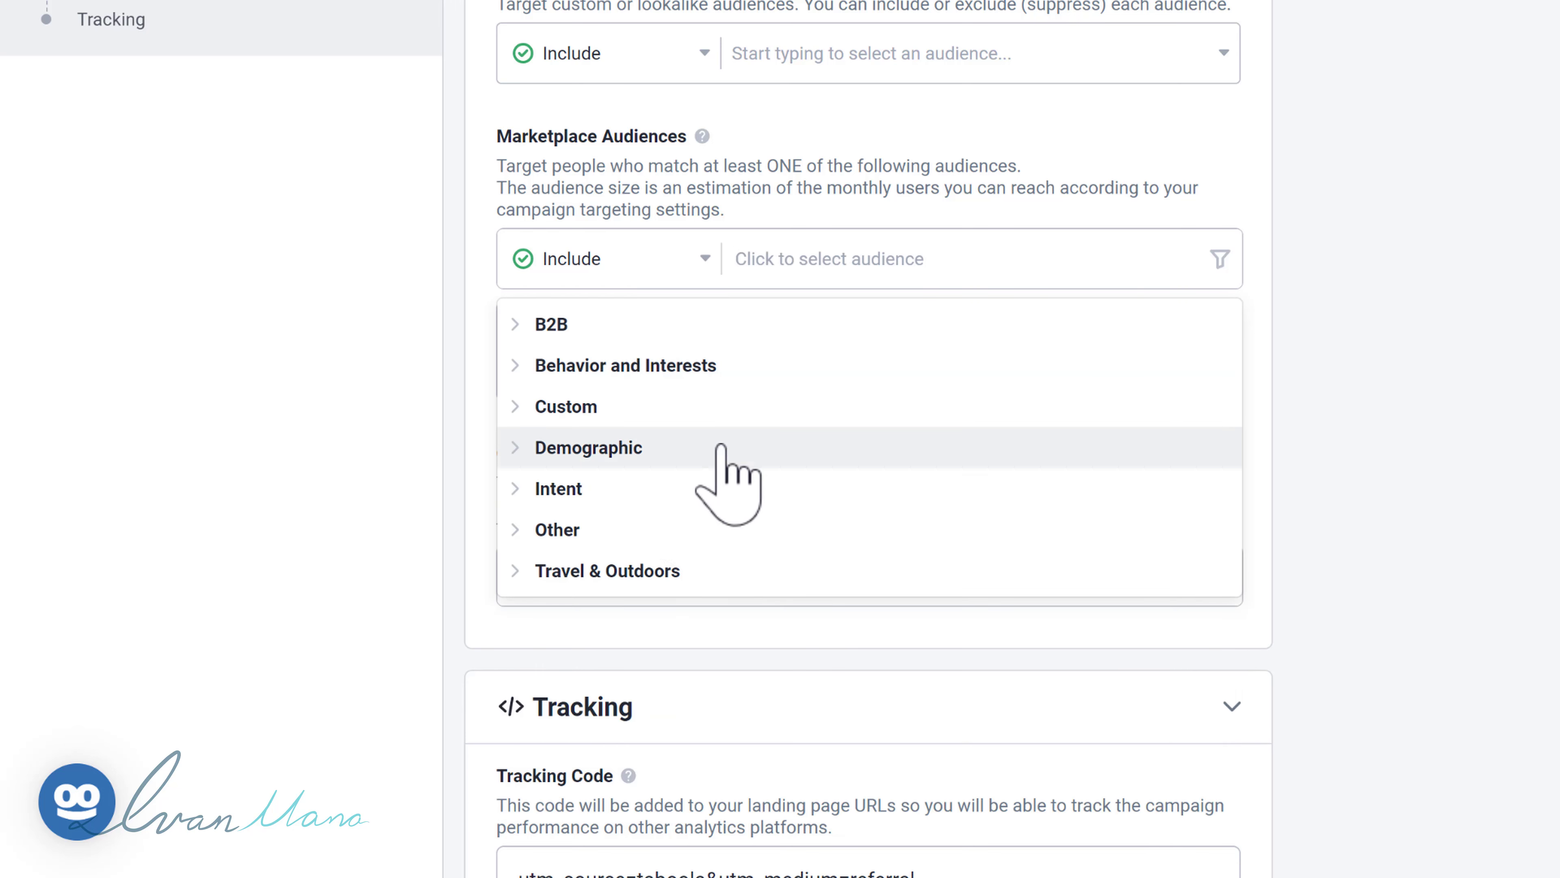
# Try including the Automotive > Potential Car Buyers > Luxury audience from Autos & Vehicles under Intent, then deselect it
pyautogui.click(515, 490)
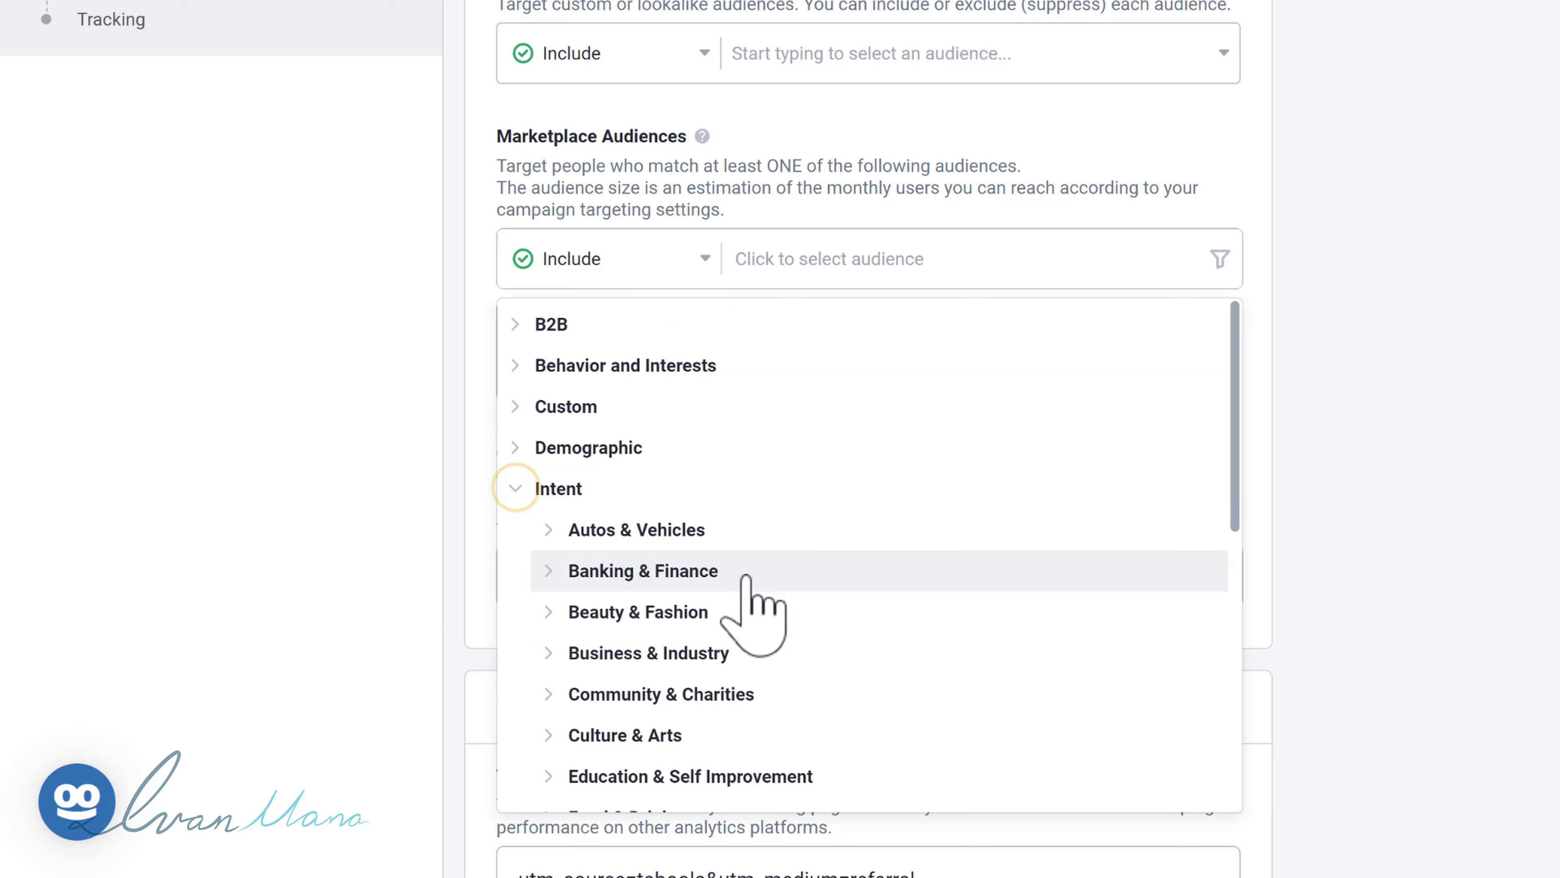
pyautogui.scroll(-2, 701, 661)
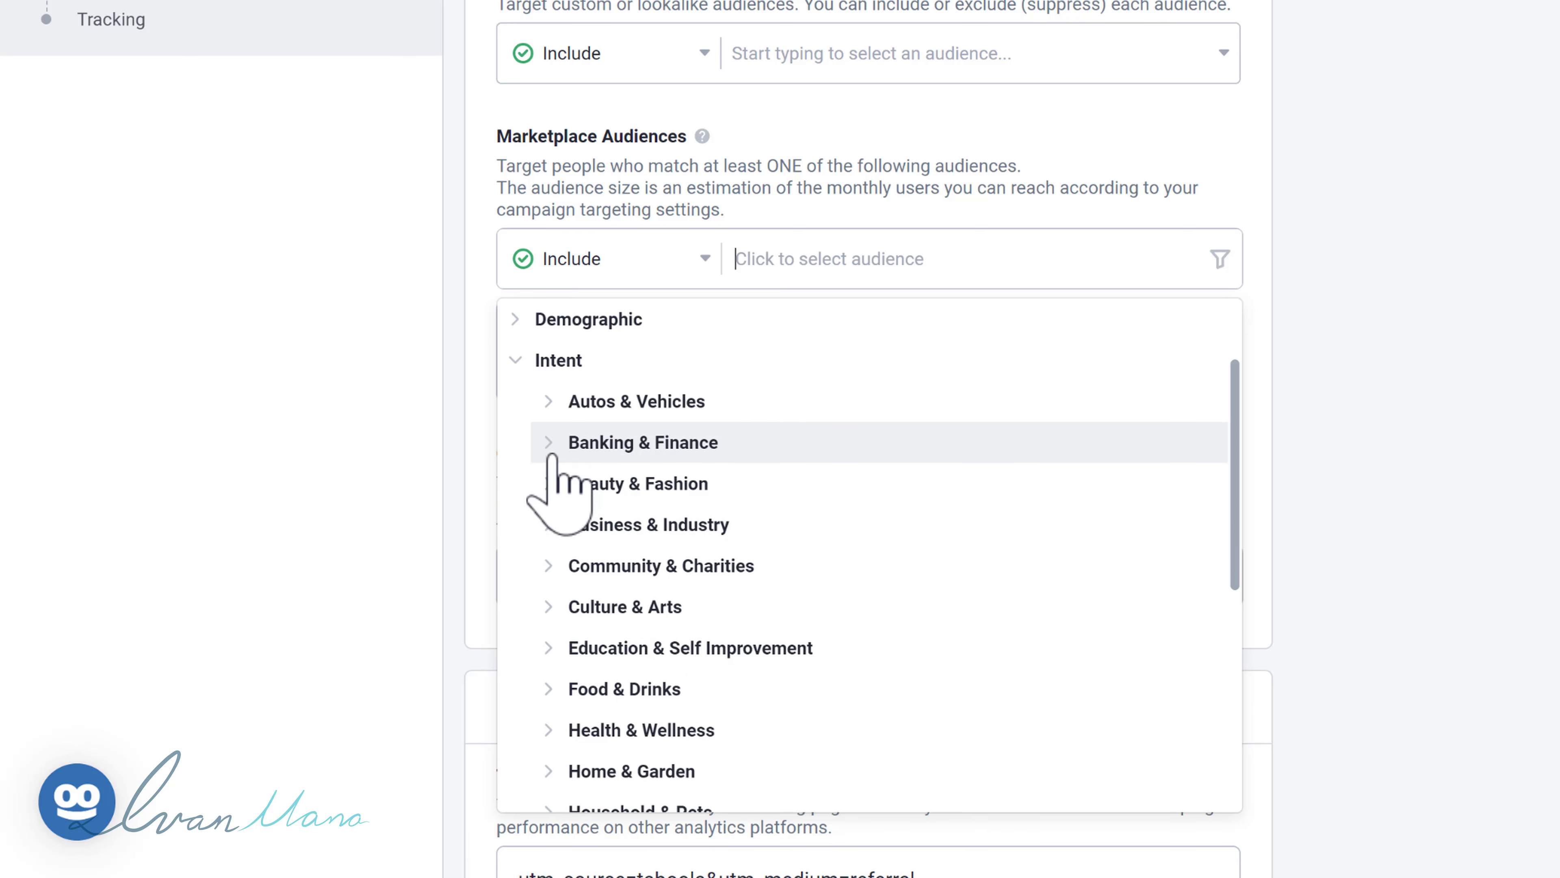
pyautogui.click(548, 403)
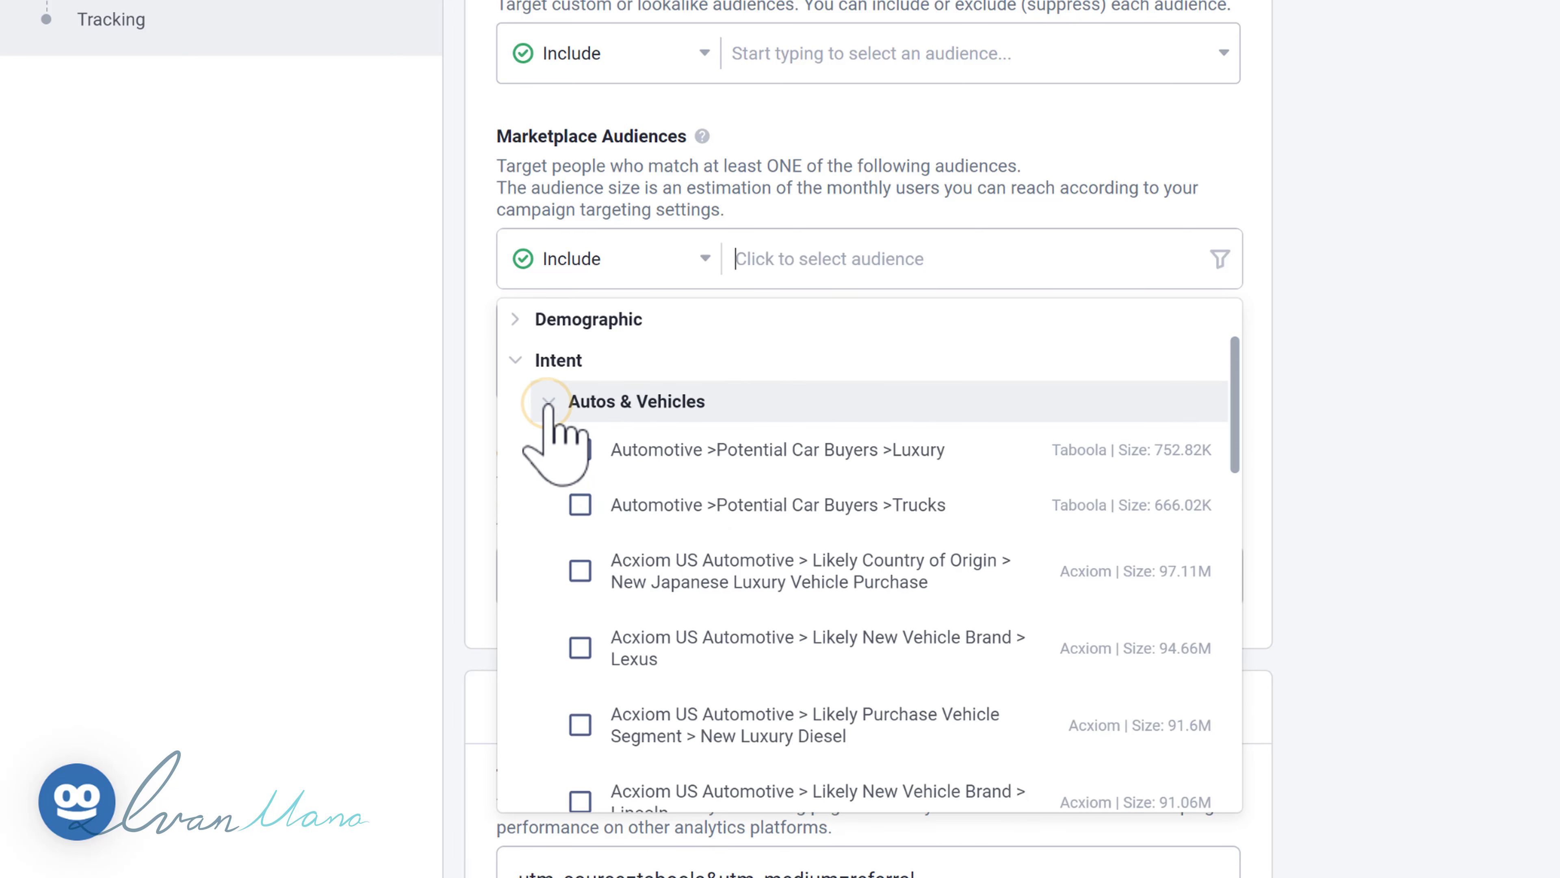
pyautogui.click(579, 449)
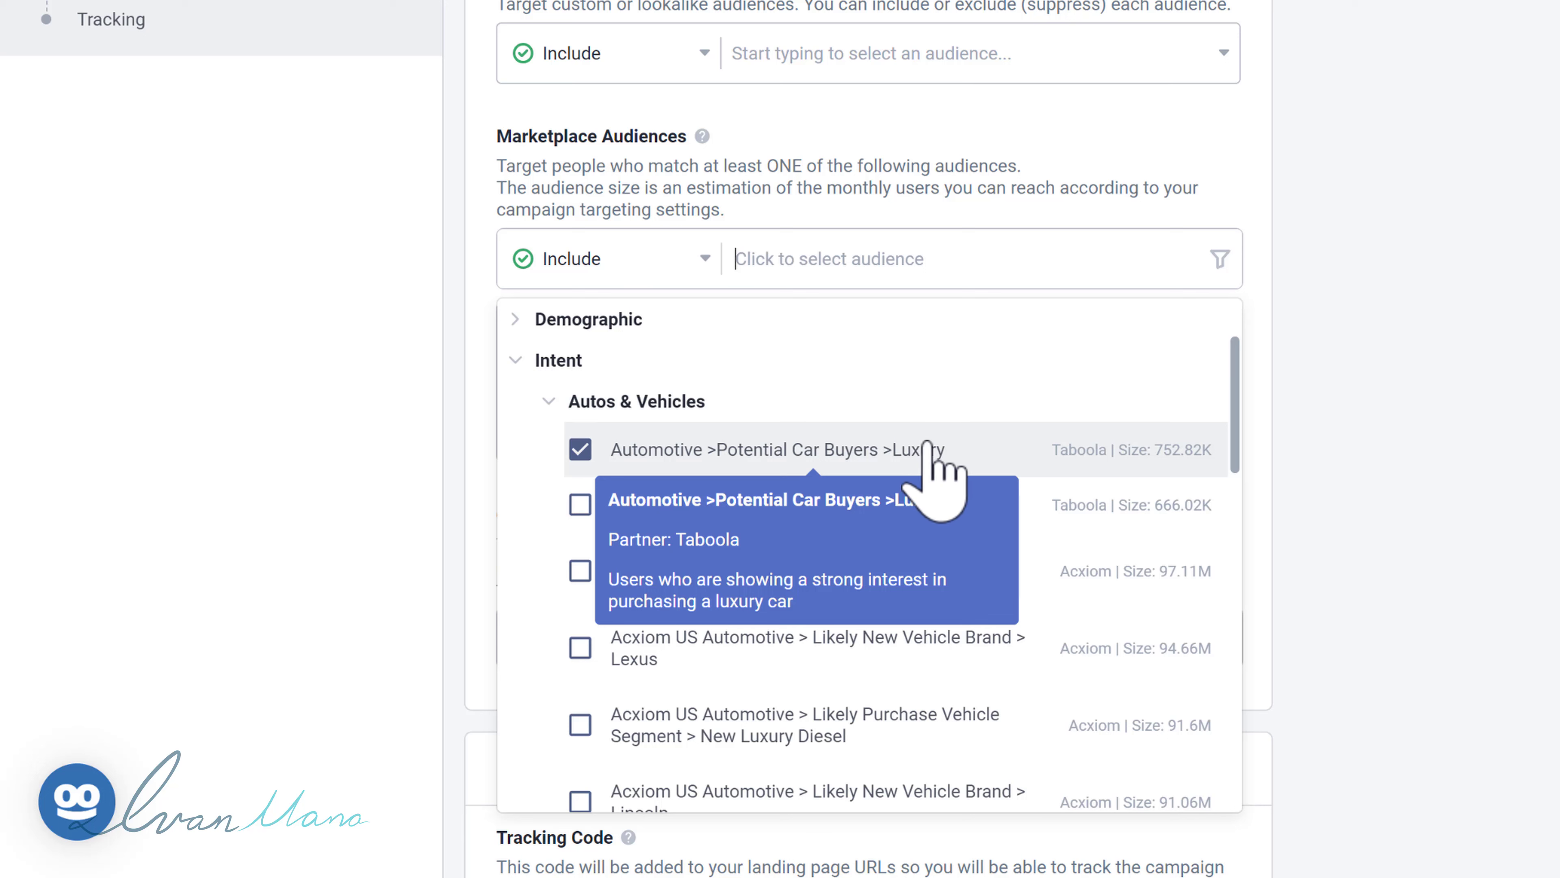
pyautogui.click(515, 359)
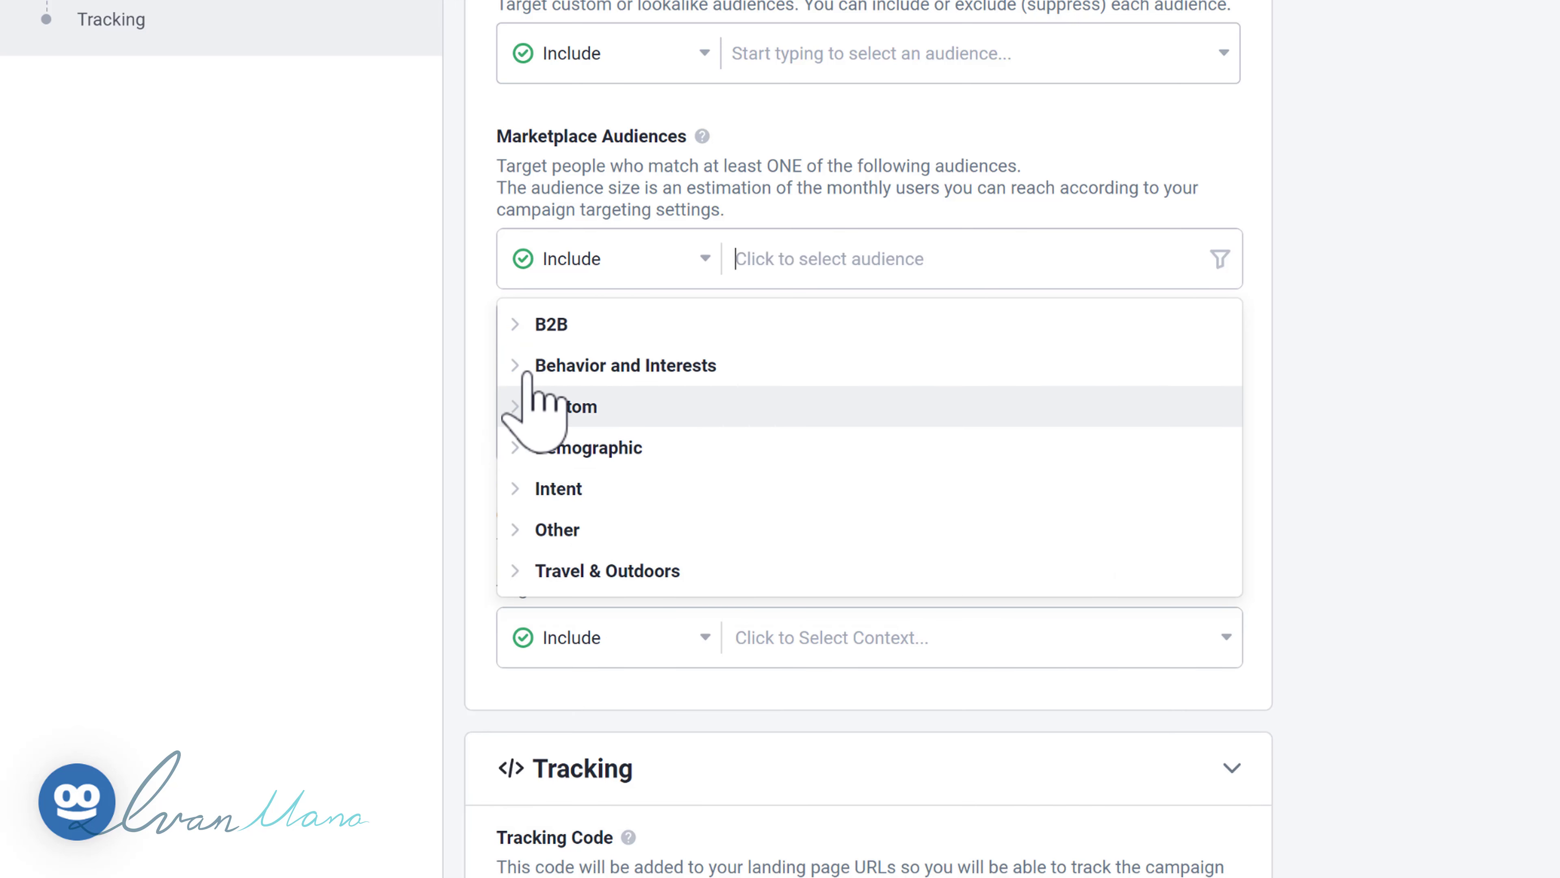
pyautogui.click(513, 487)
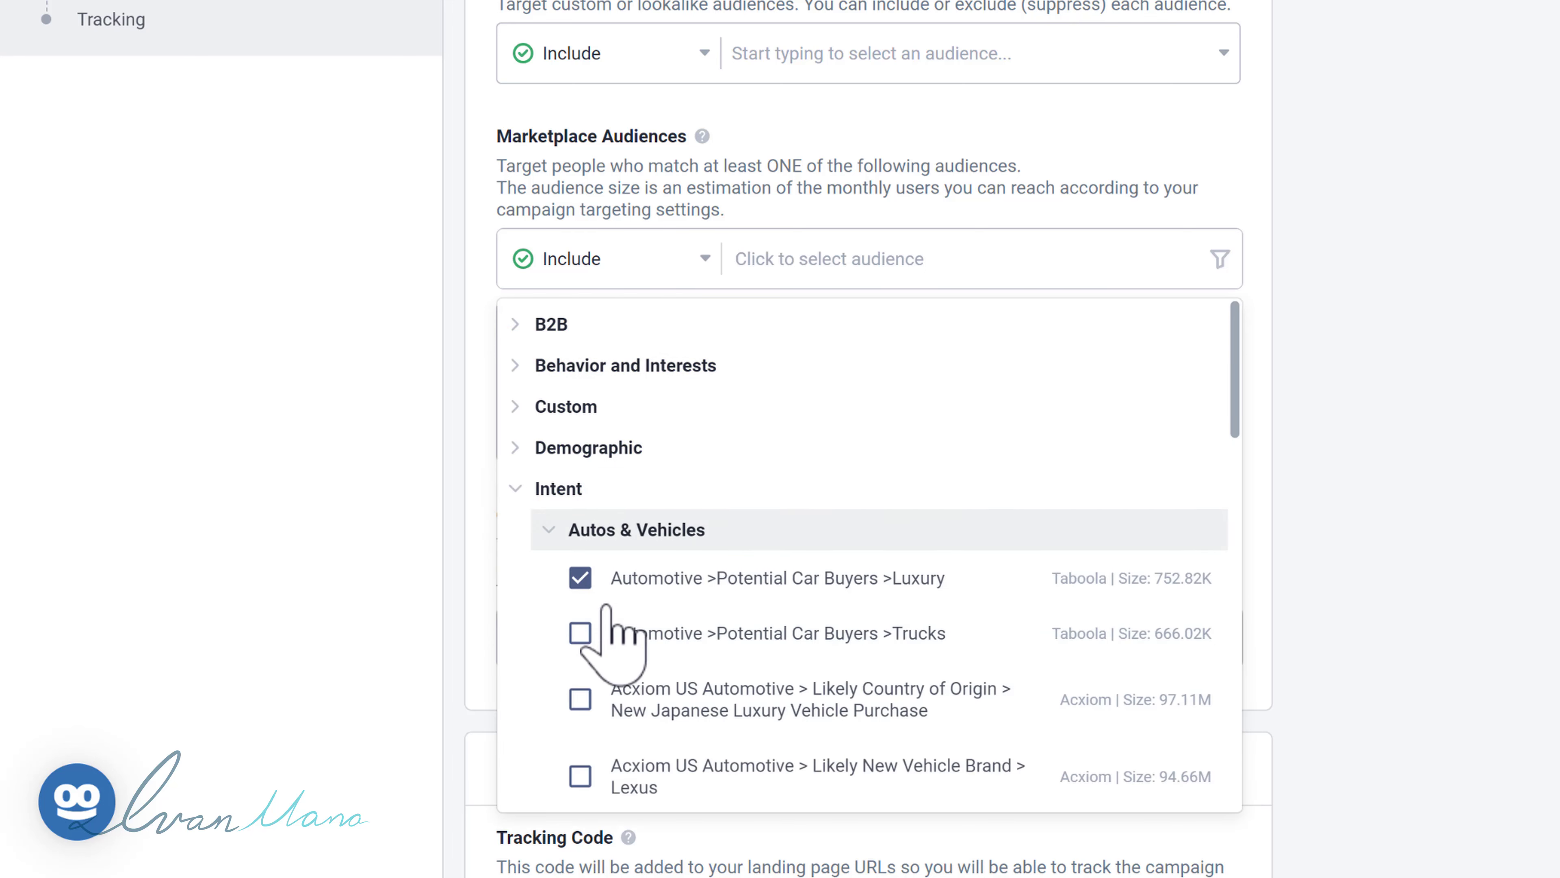
pyautogui.click(580, 578)
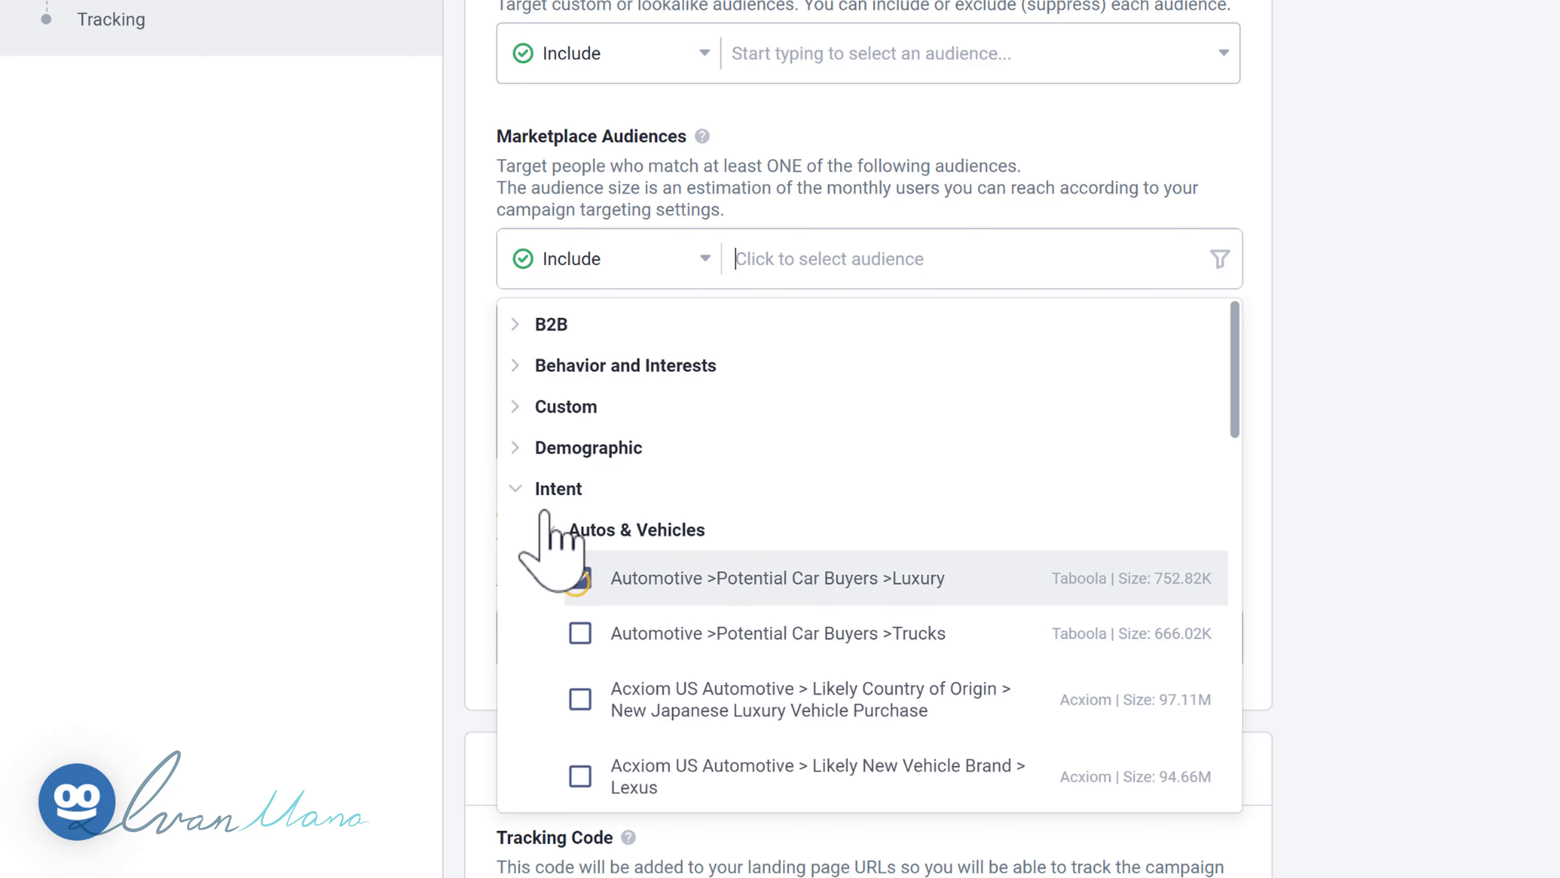
pyautogui.click(515, 489)
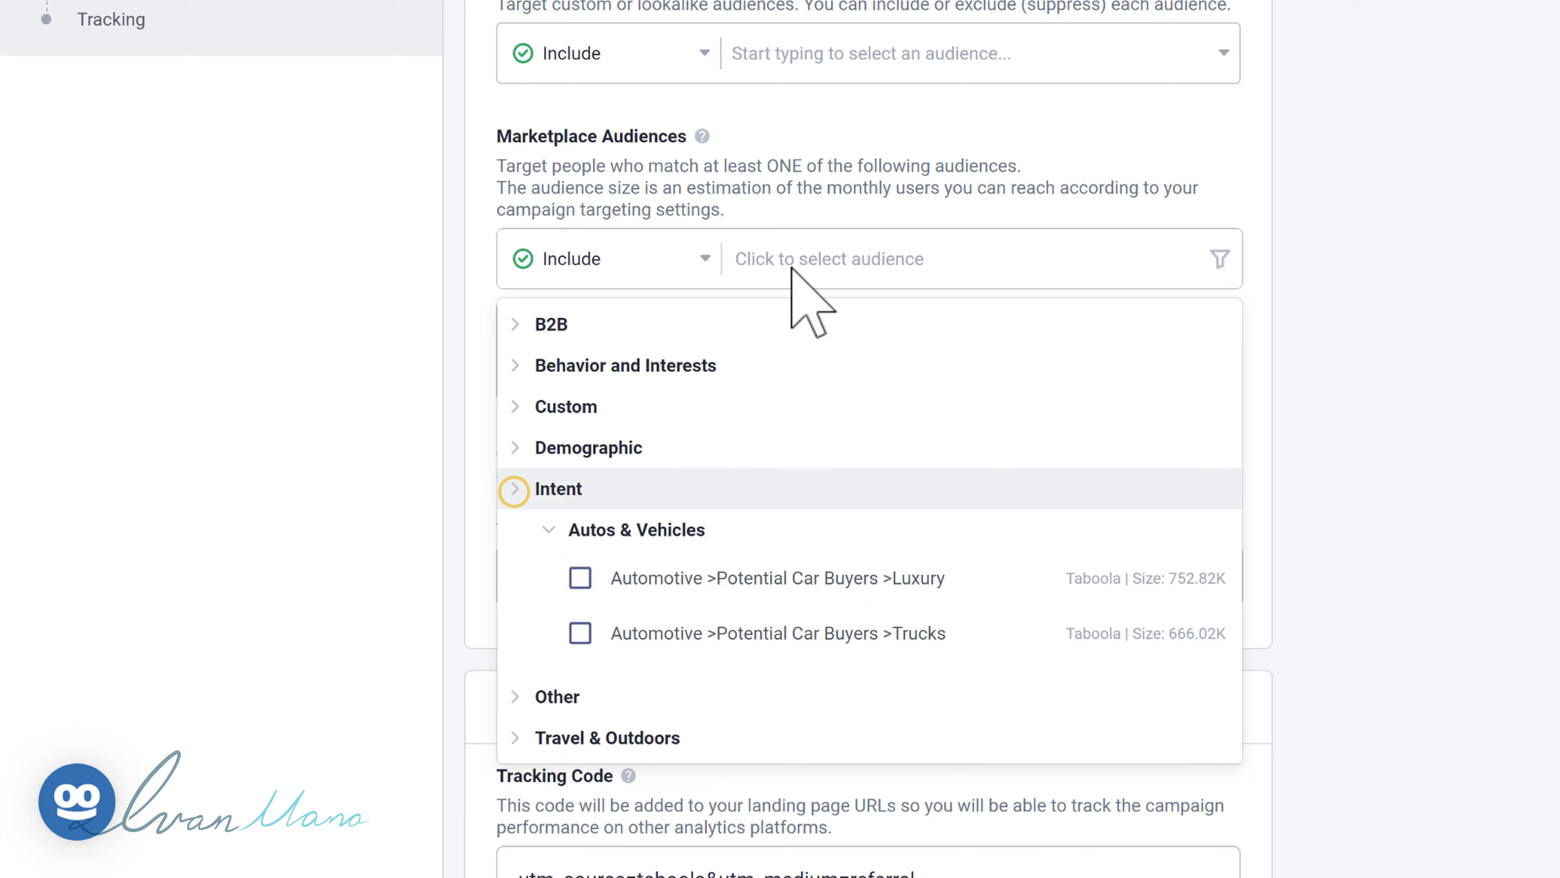
# View the B2B subcategories and include the High intent Shoppers marketplace audience from the Custom category
pyautogui.click(516, 325)
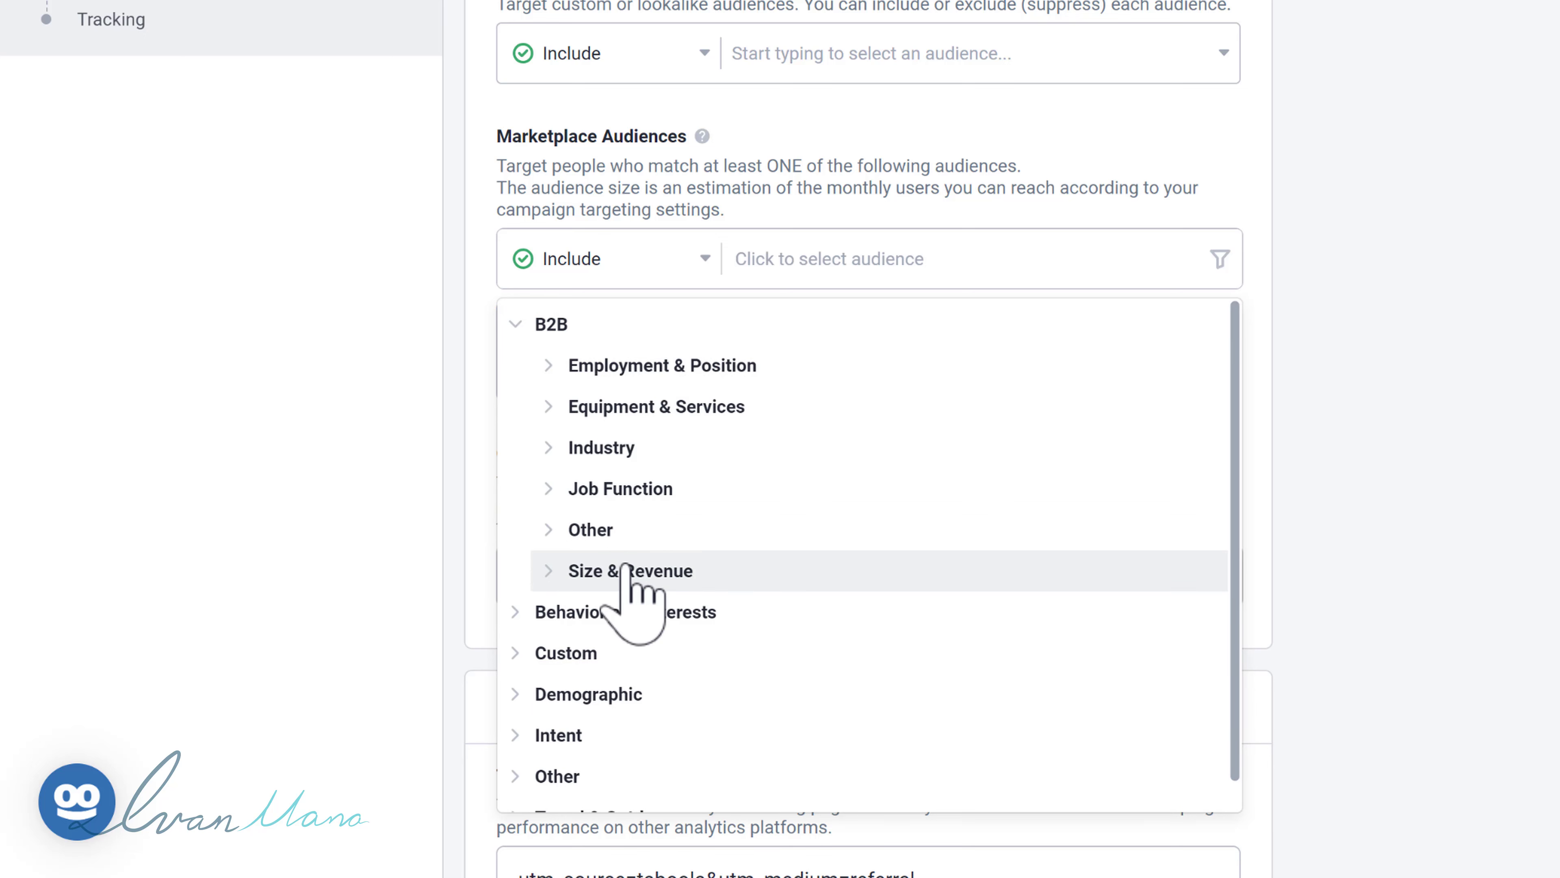
pyautogui.click(511, 323)
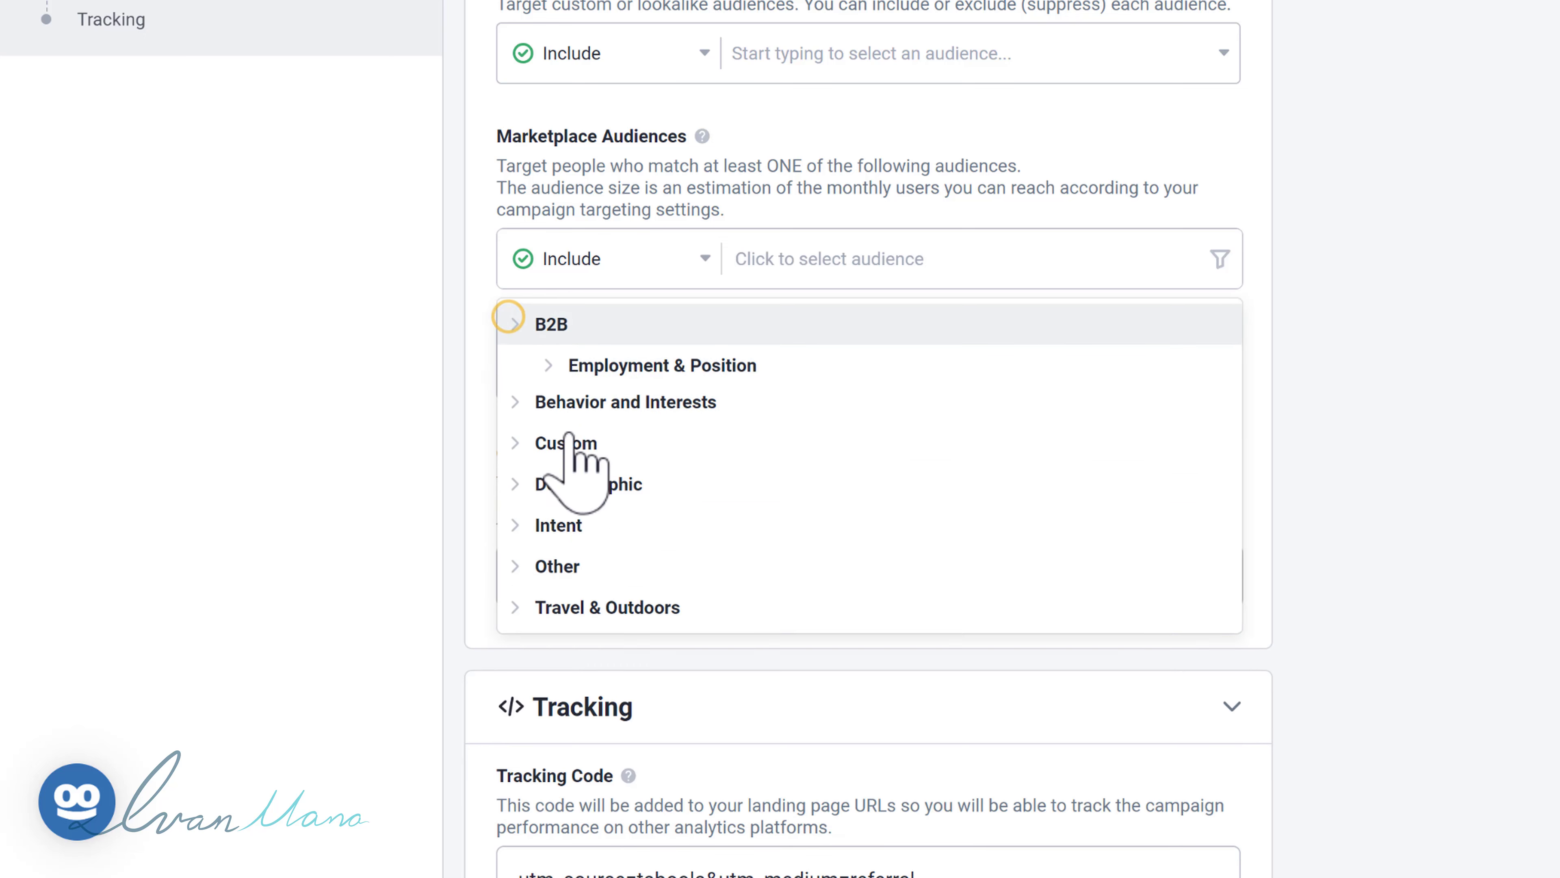
pyautogui.click(513, 398)
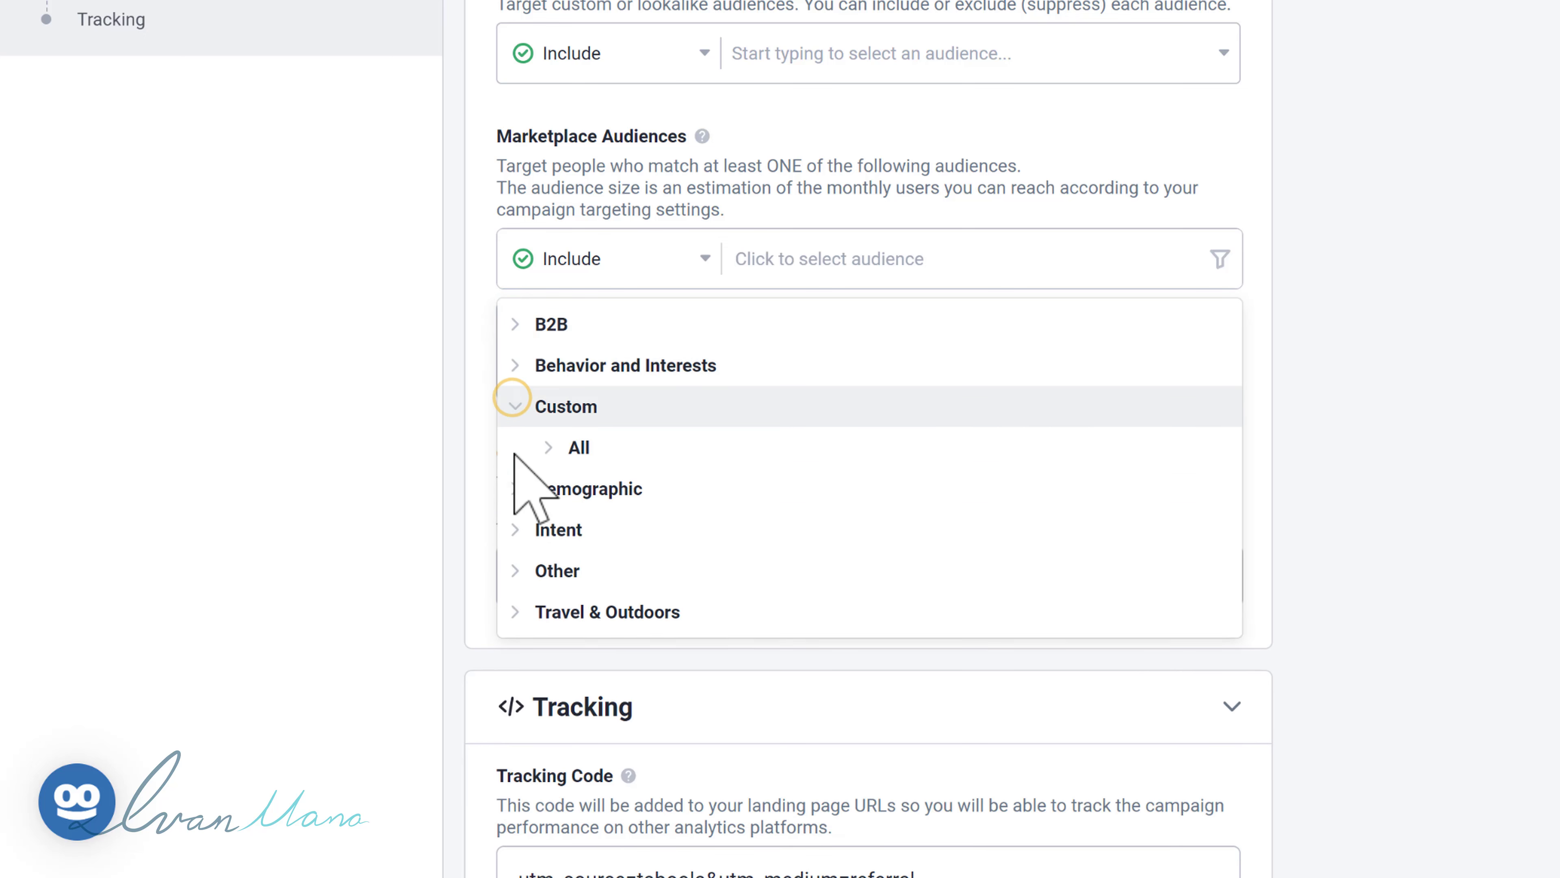
pyautogui.click(547, 447)
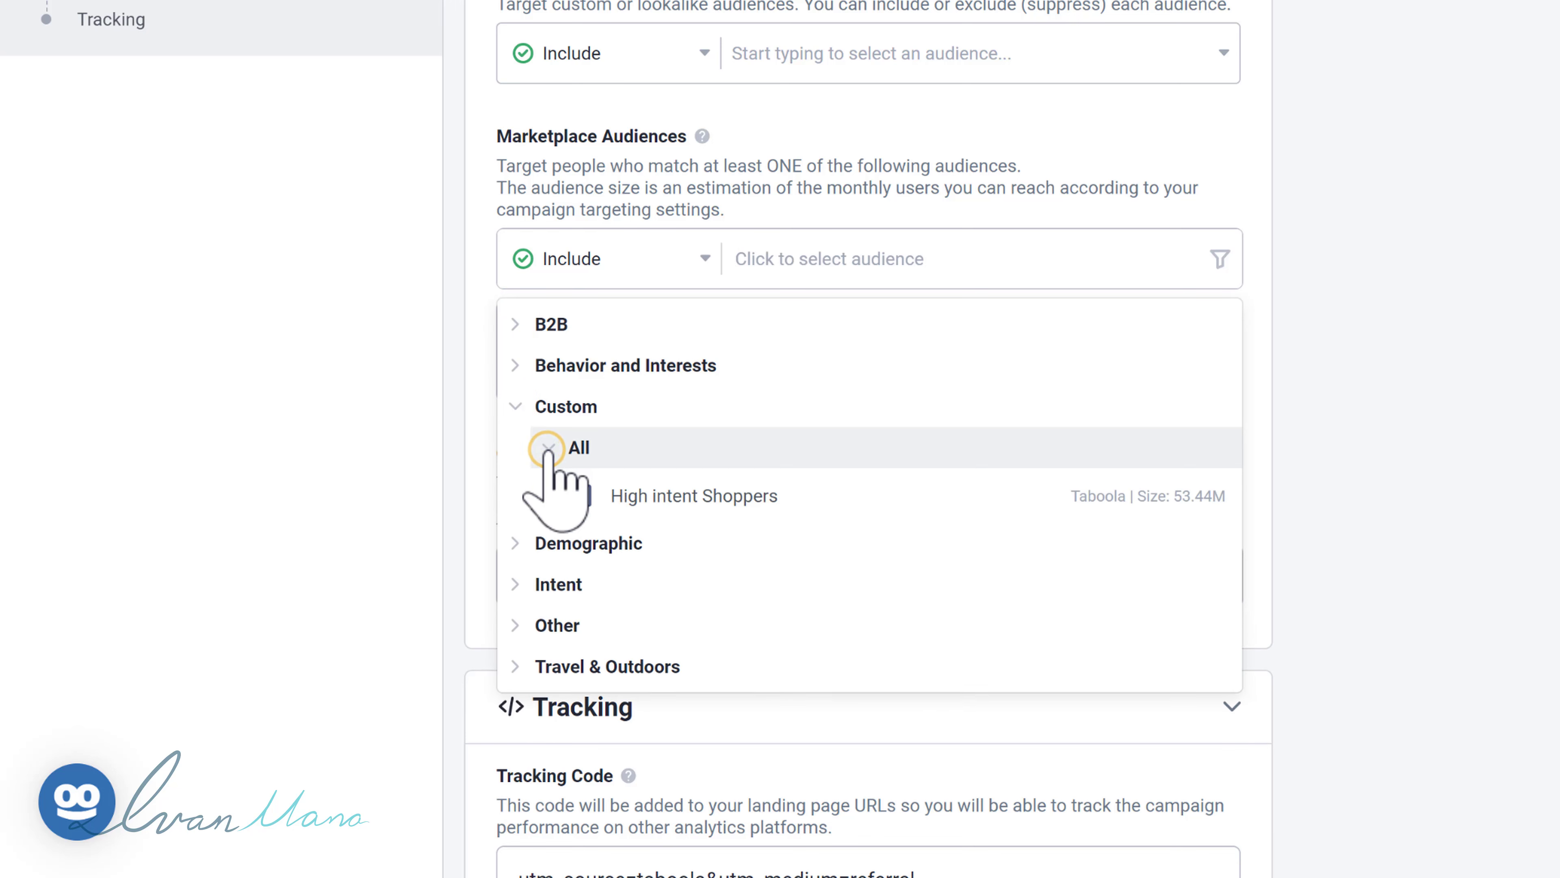
pyautogui.click(581, 495)
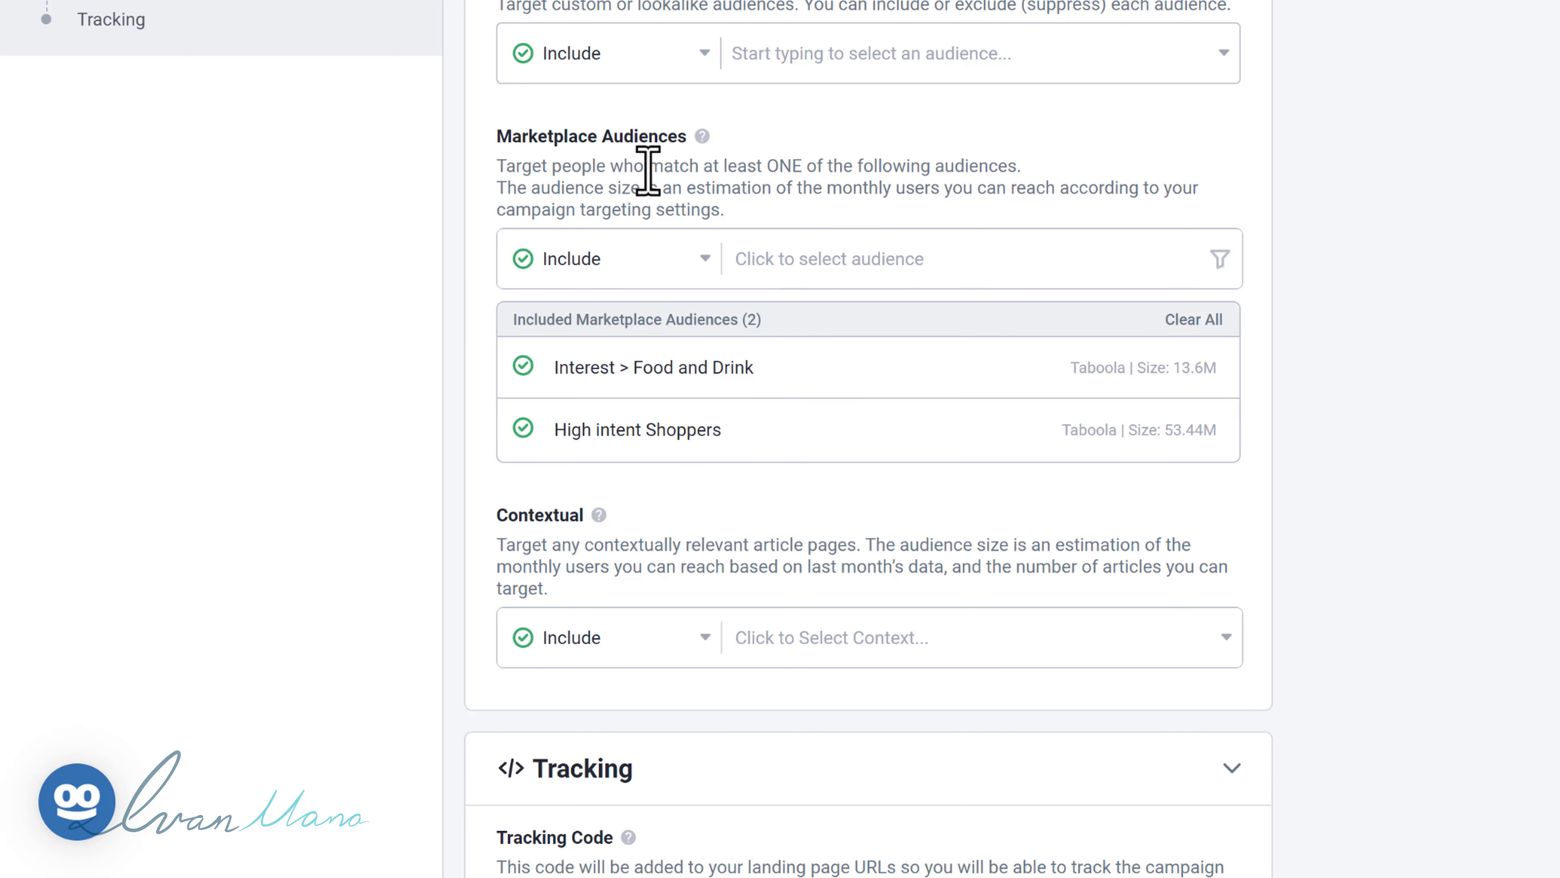
# Read the Marketplace Audiences matching rule against the two included audiences, and the Contextual audience size description
pyautogui.moveTo(724, 176); pyautogui.dragTo(809, 179)
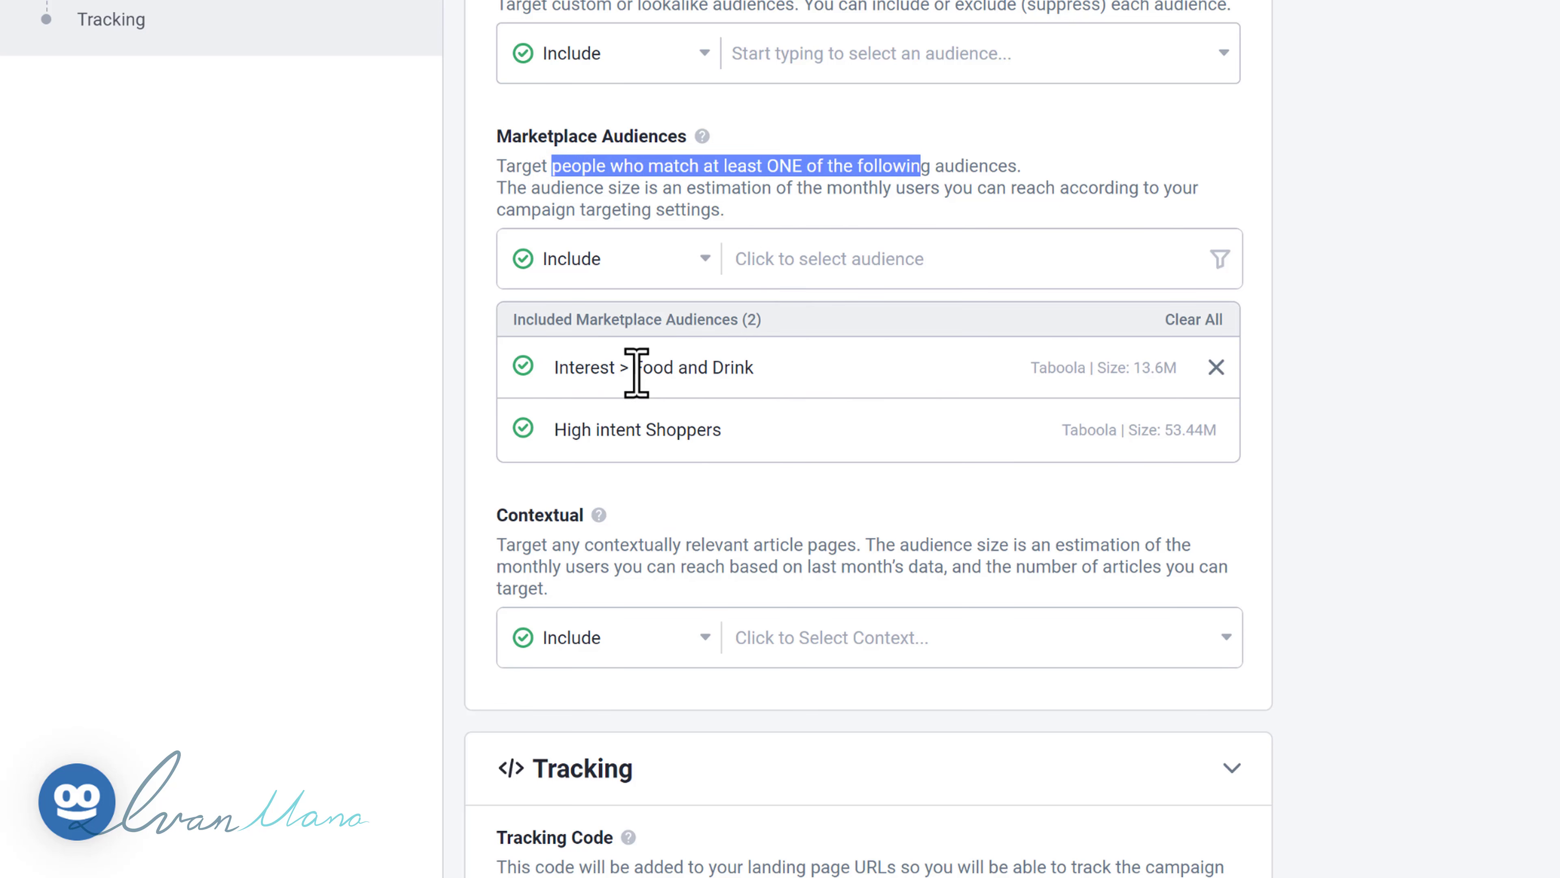
pyautogui.moveTo(598, 369)
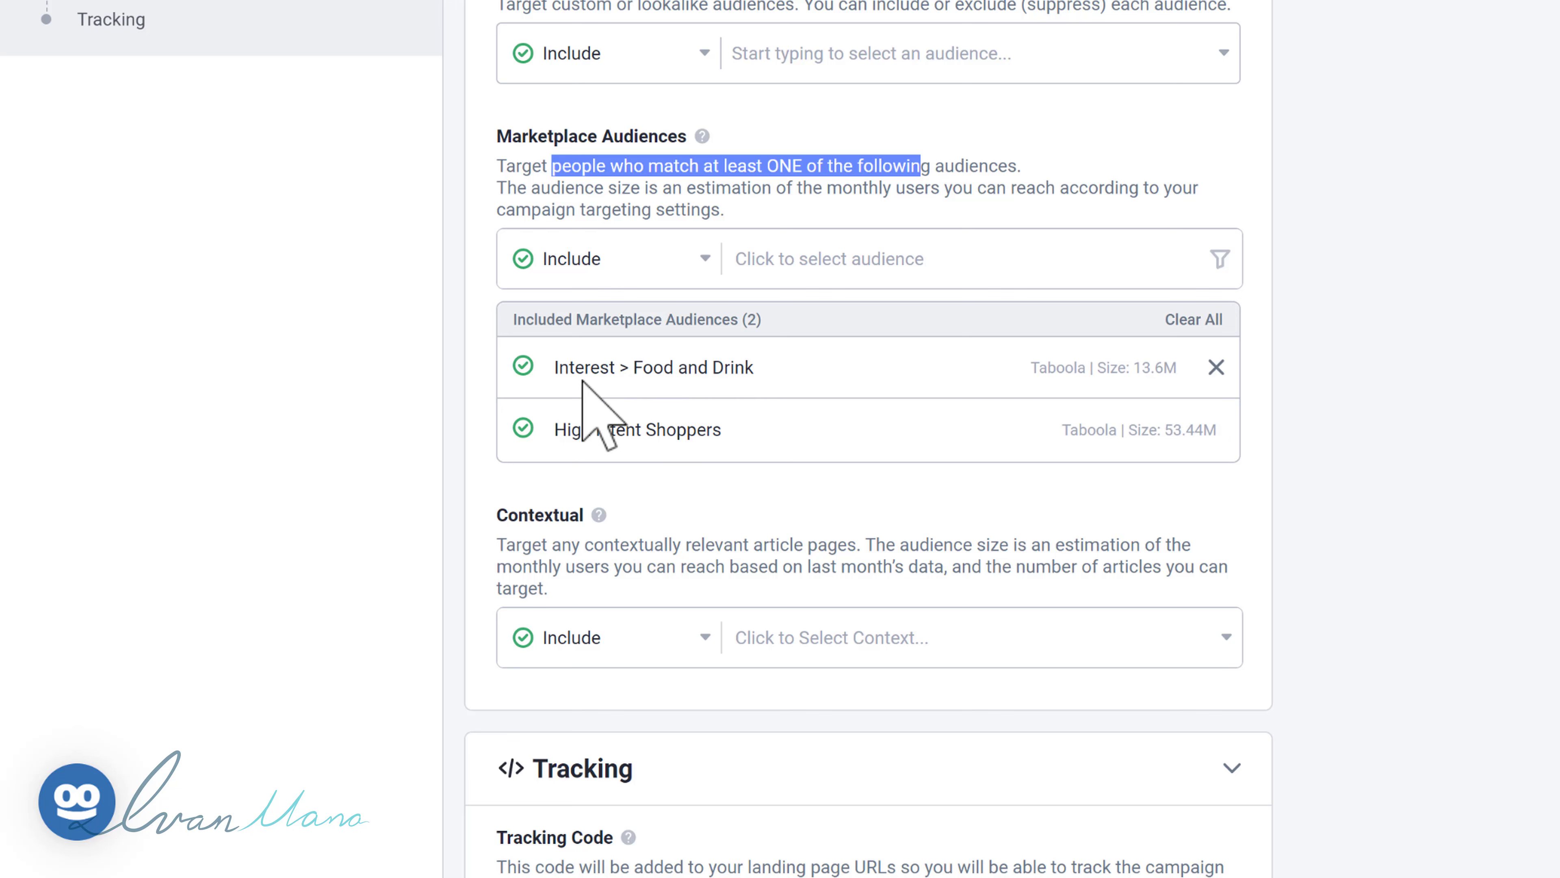
pyautogui.moveTo(557, 368); pyautogui.dragTo(745, 368)
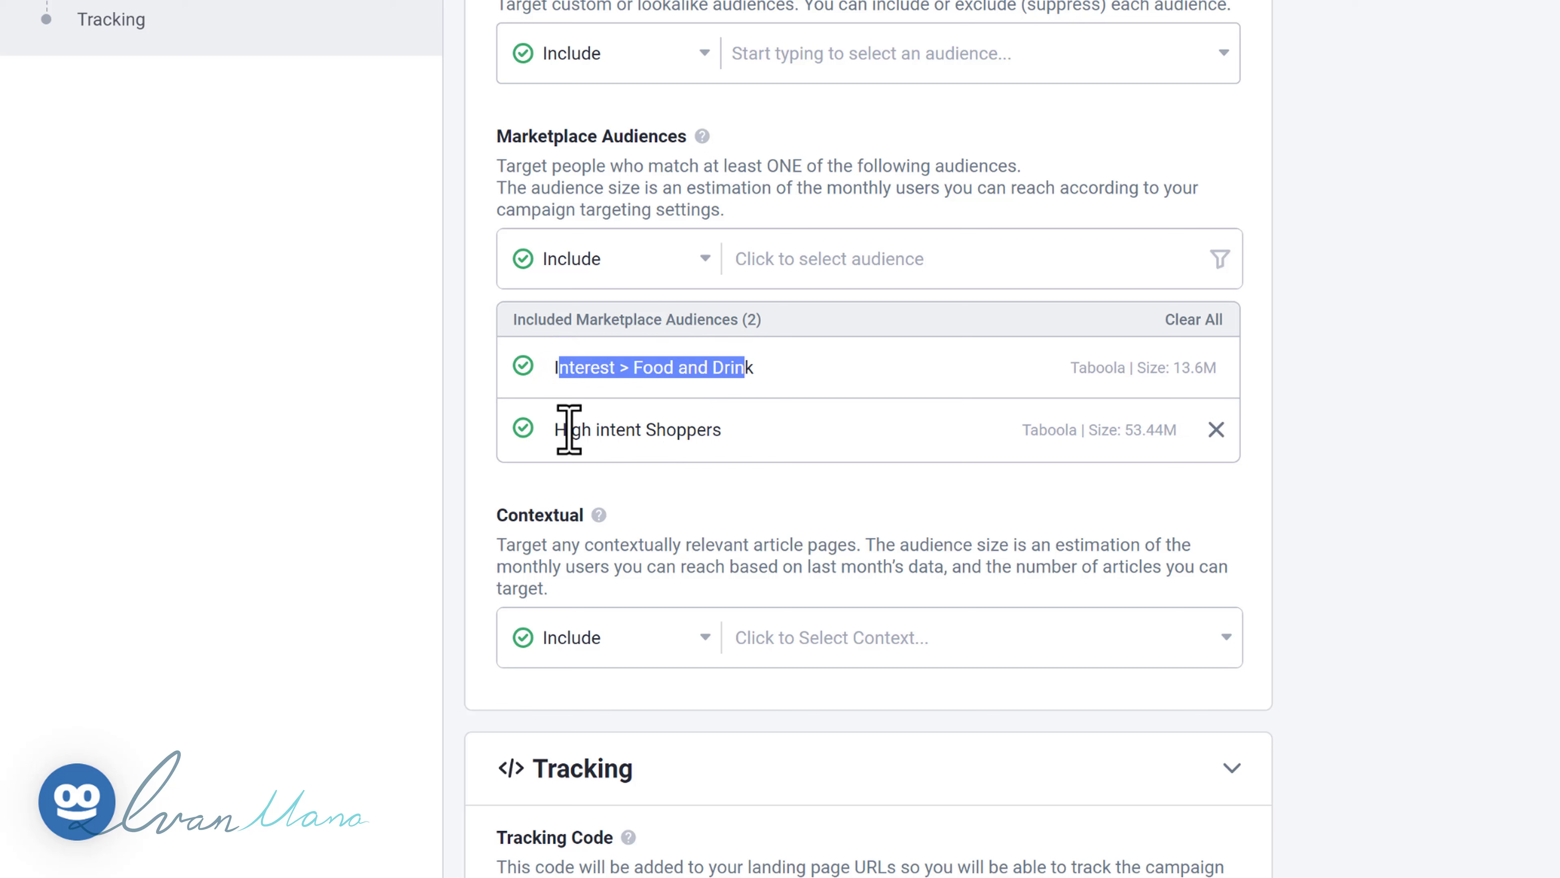
pyautogui.moveTo(566, 429); pyautogui.dragTo(716, 435)
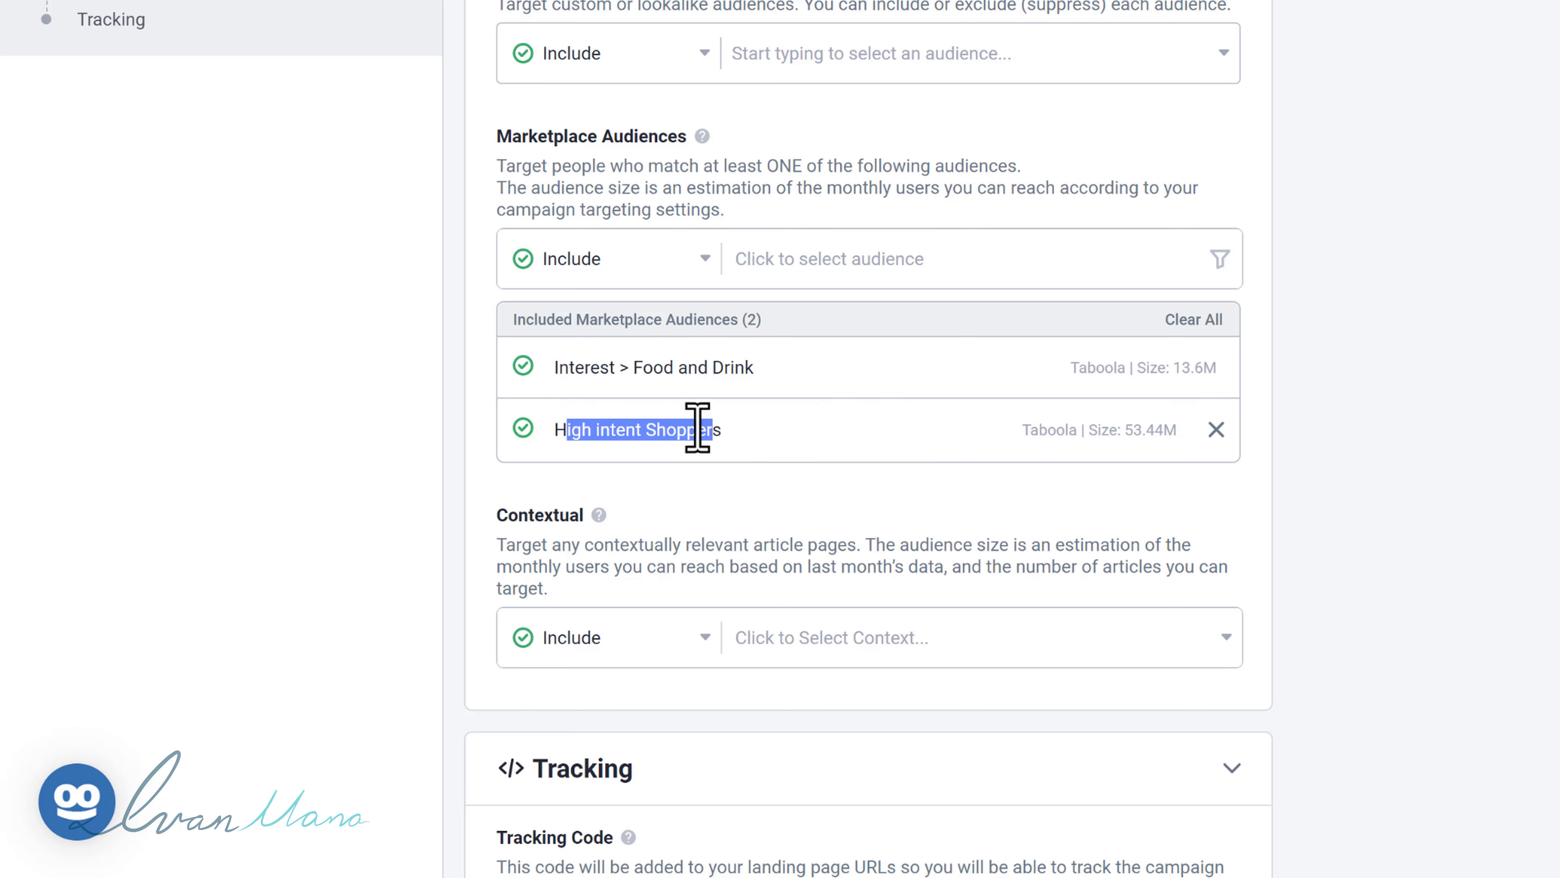
pyautogui.moveTo(593, 566); pyautogui.dragTo(964, 559)
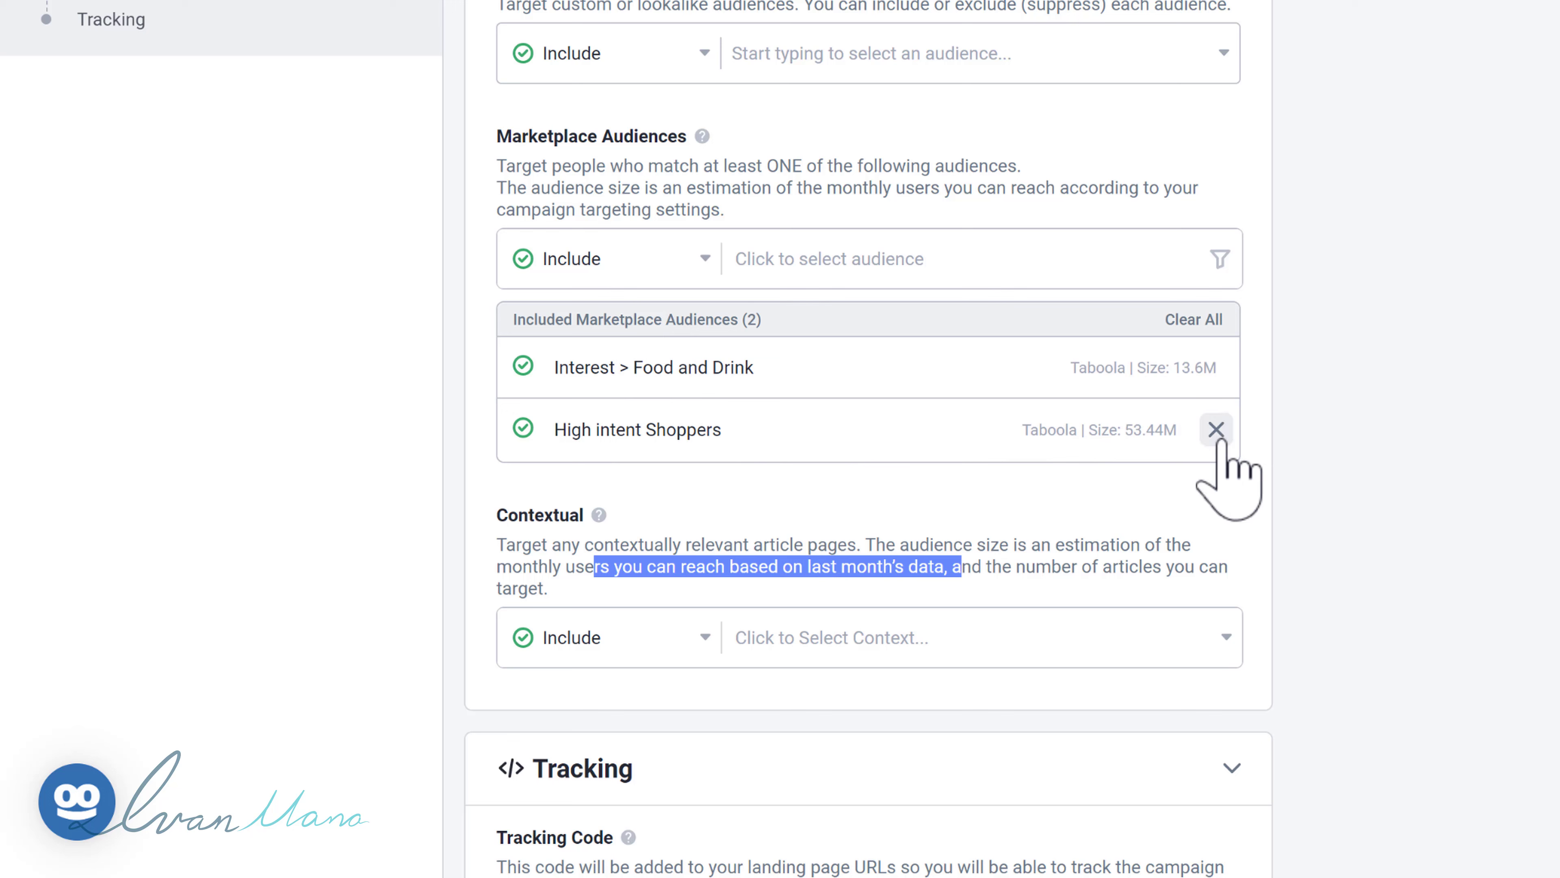
# Remove High intent Shoppers and Interest > Food and Drink from the included marketplace audiences
pyautogui.click(1216, 431)
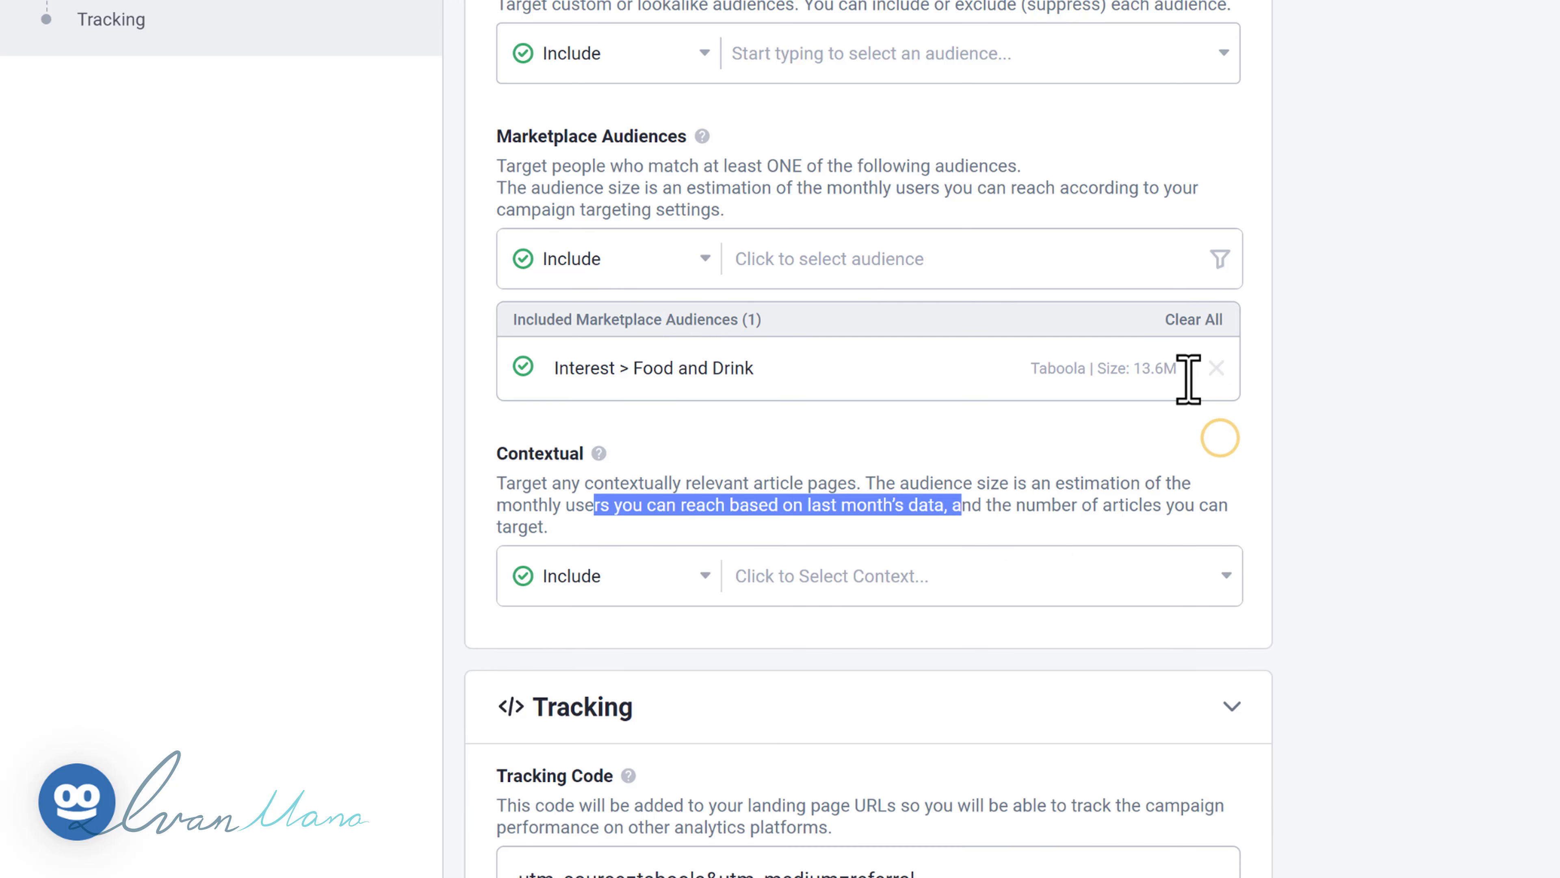
pyautogui.click(1214, 369)
# Search the marketplace audiences for "language", and check the text on the Learn Spanish Quickly landing page before returning to Taboola Ads
pyautogui.click(864, 259)
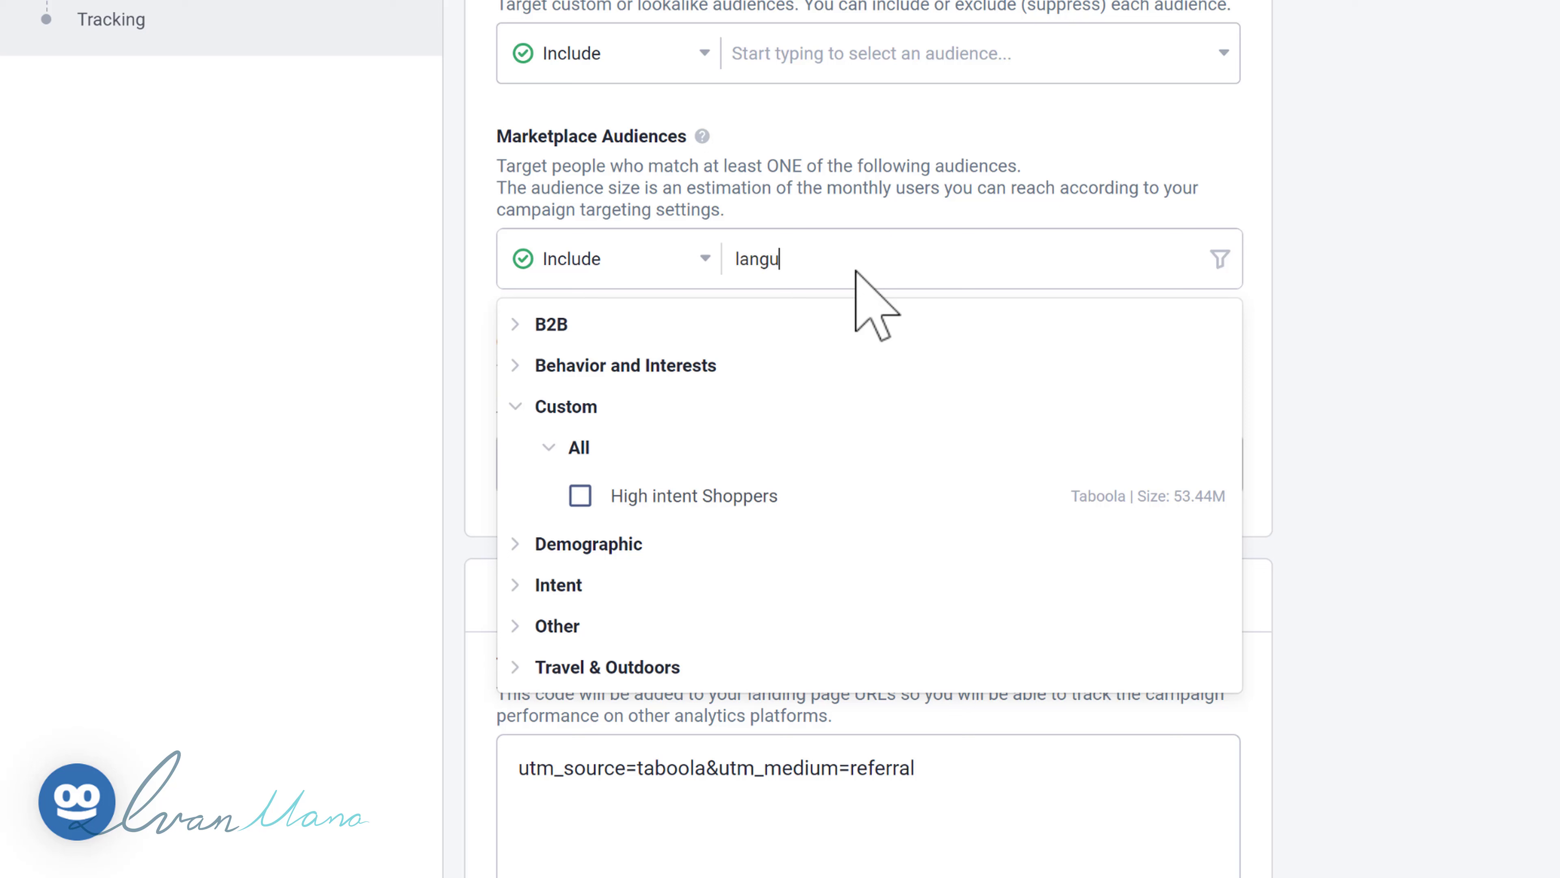
pyautogui.write('language')
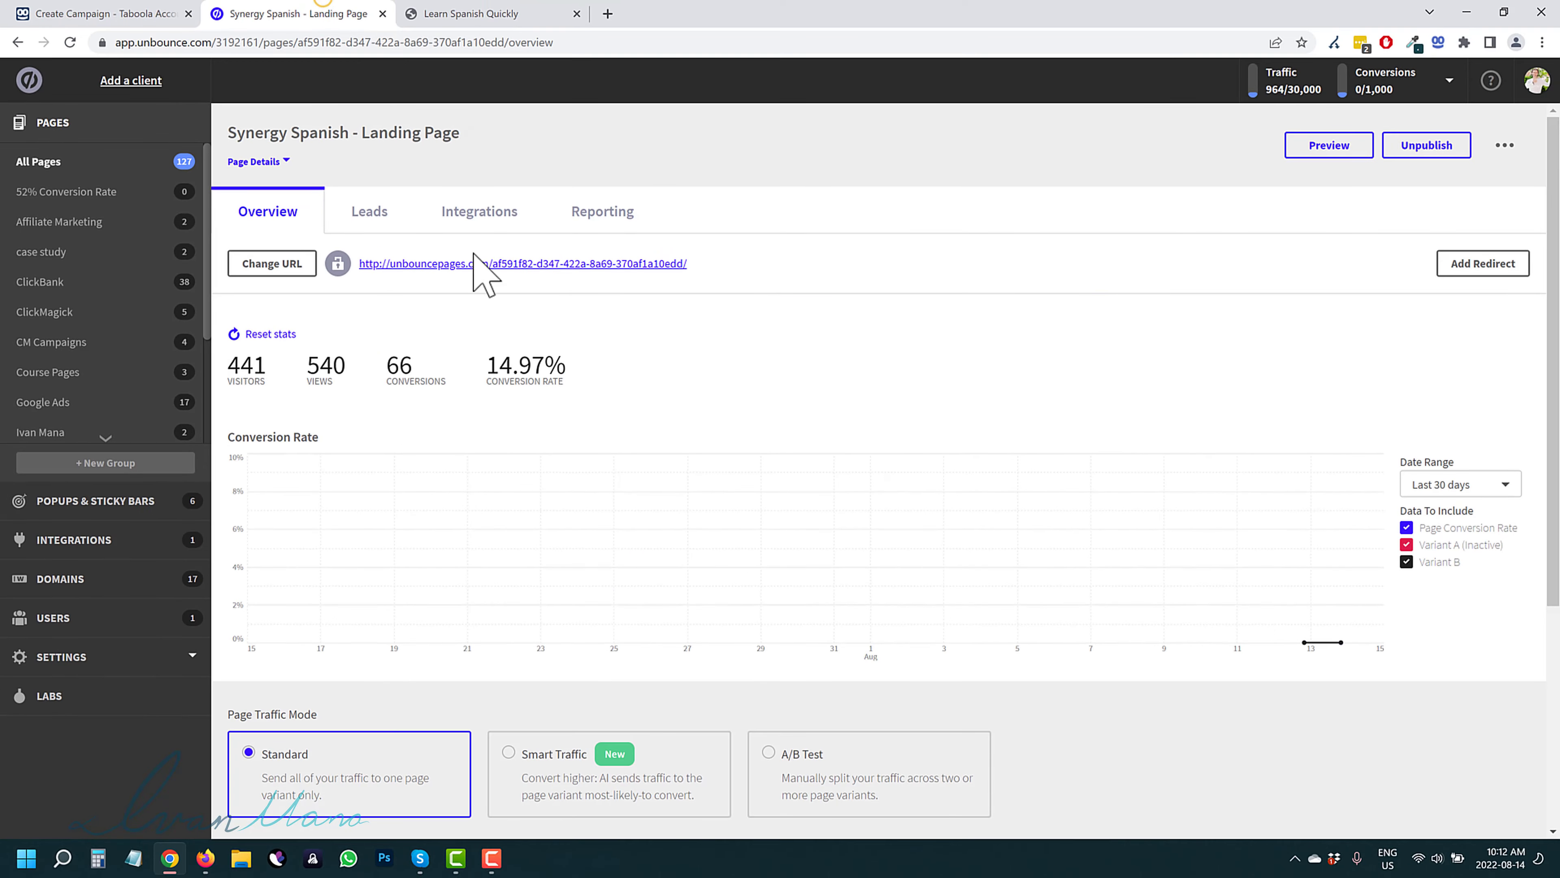
pyautogui.click(499, 14)
pyautogui.moveTo(589, 164); pyautogui.dragTo(878, 219)
pyautogui.click(803, 220)
pyautogui.click(114, 14)
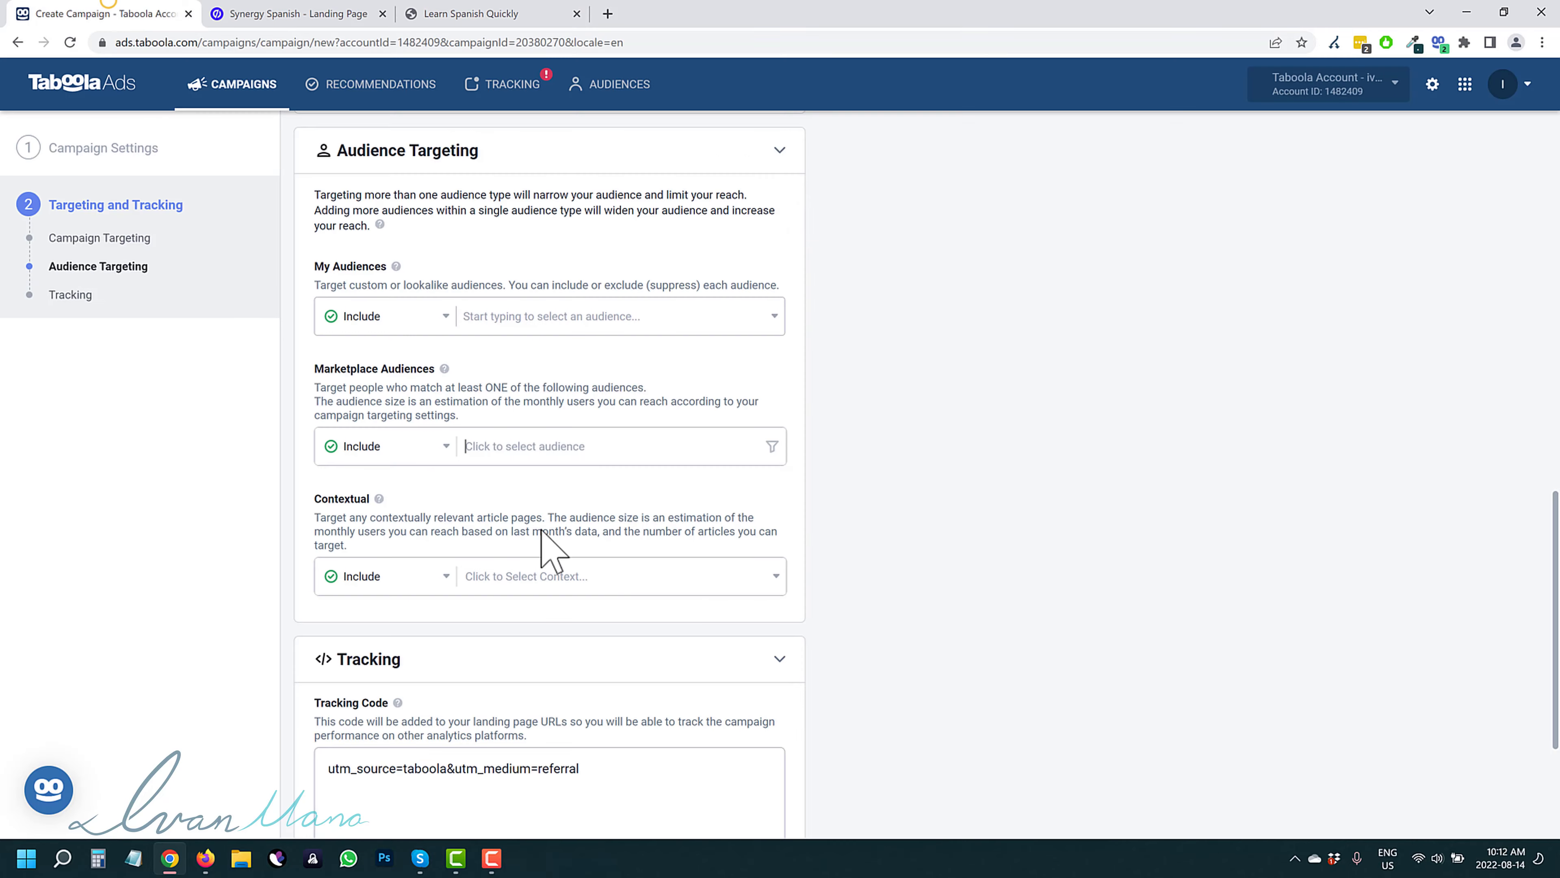
# Include the Demographic > Language > English Speakers marketplace audience from the "language" search results
pyautogui.click(843, 253)
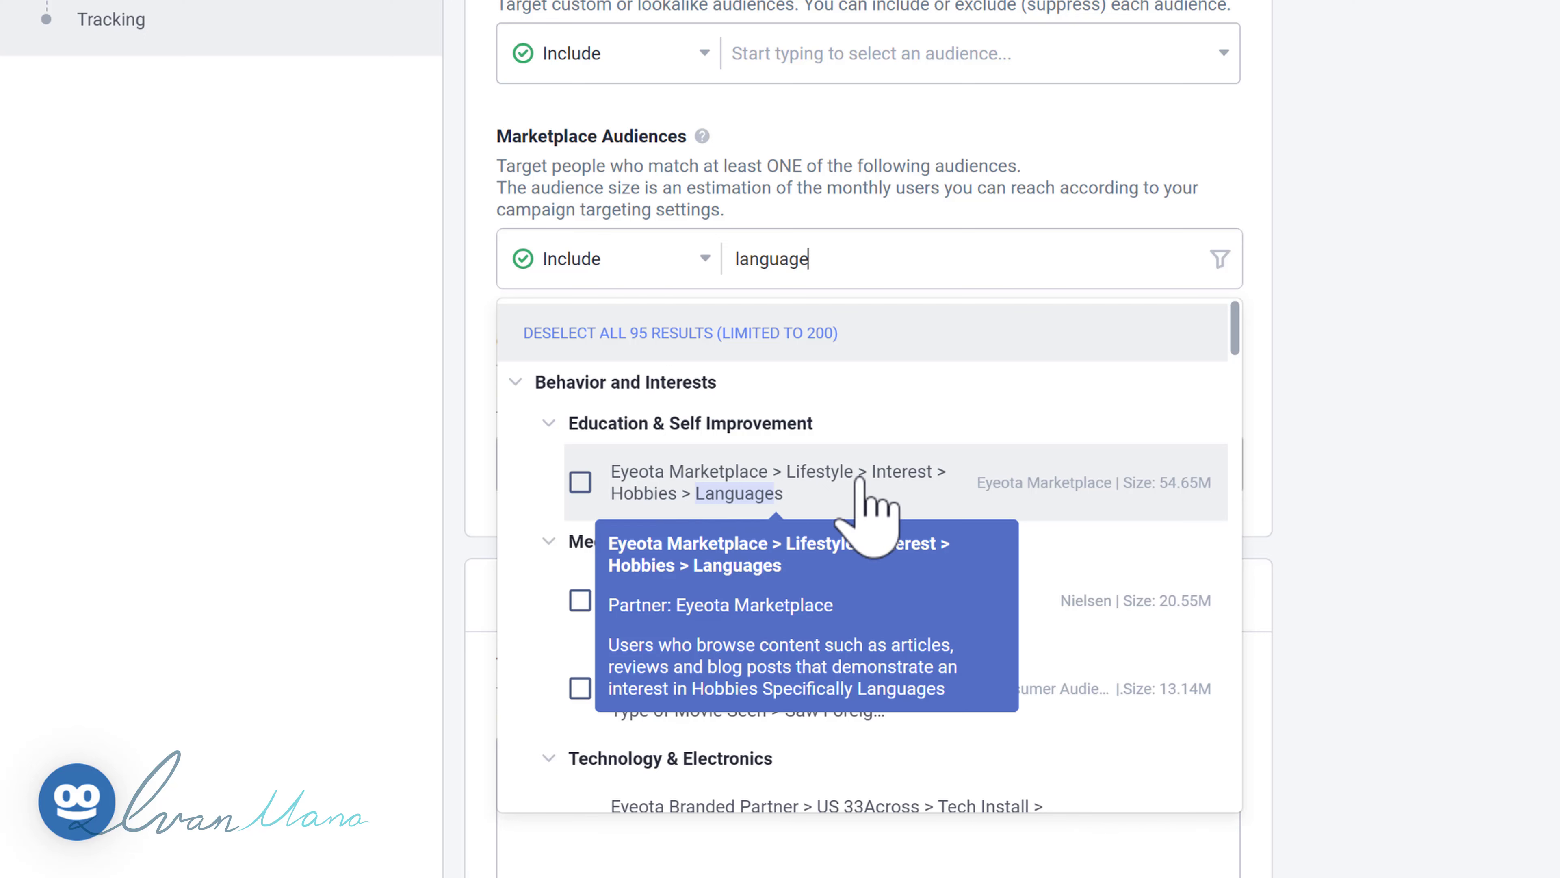
pyautogui.scroll(-2, 958, 590)
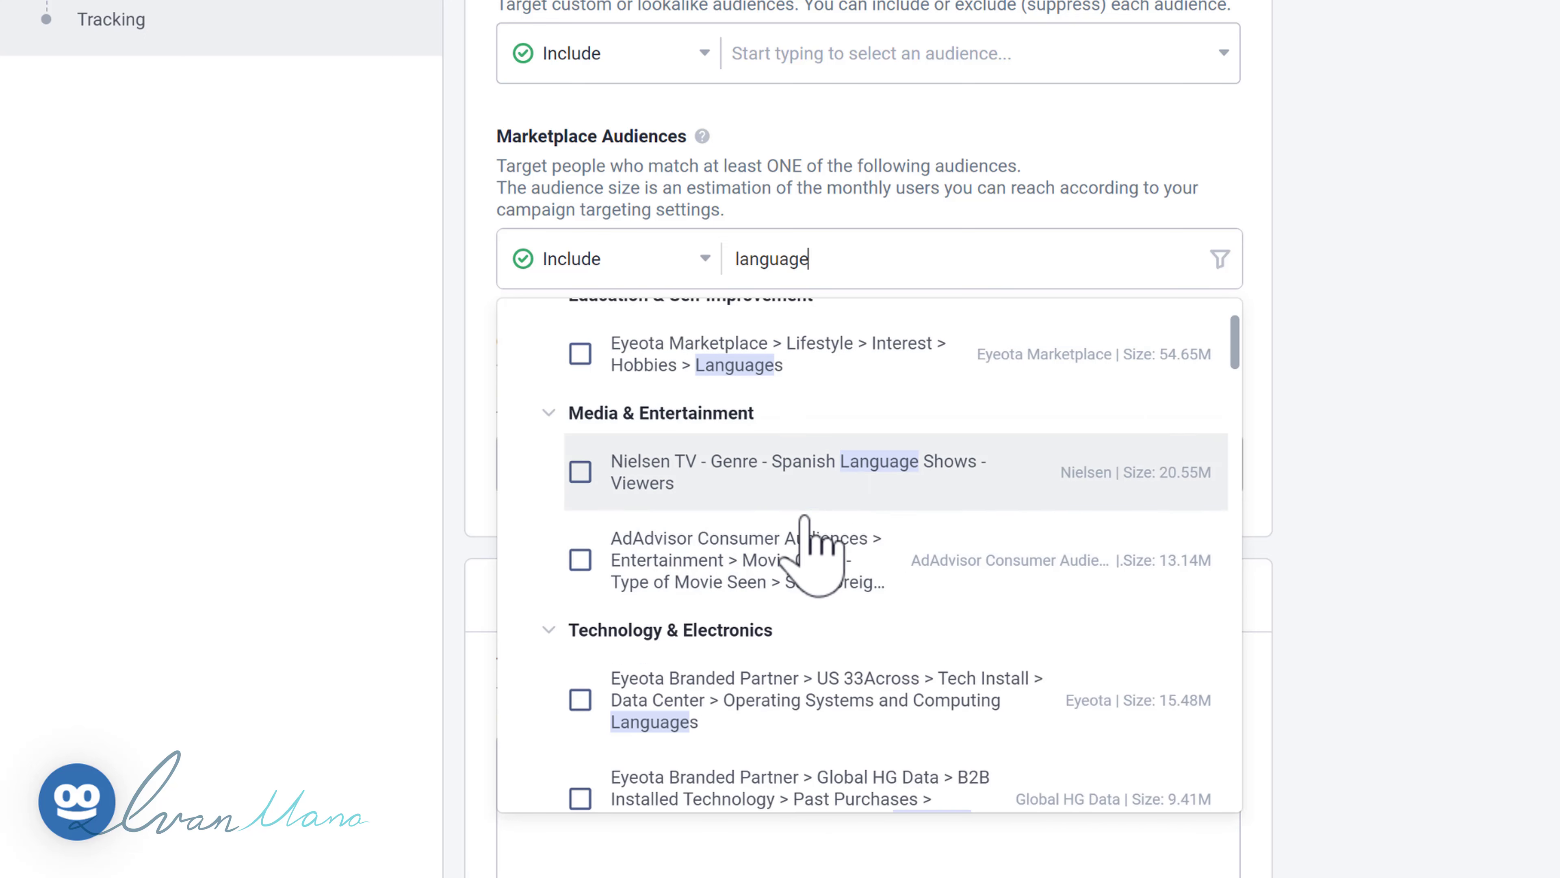
pyautogui.moveTo(1003, 454)
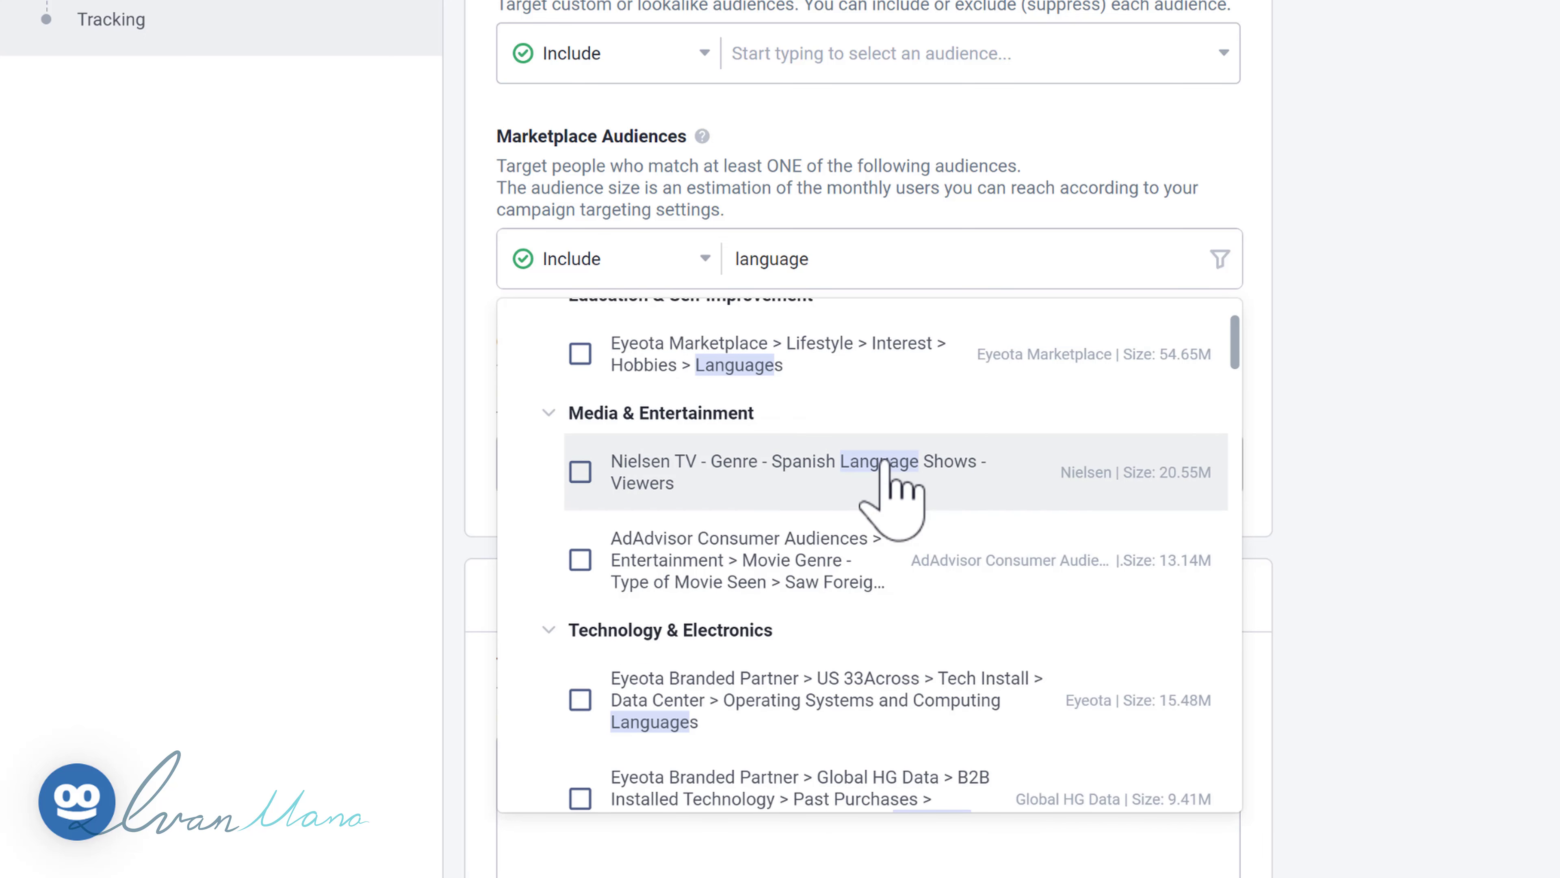
pyautogui.scroll(-2, 798, 470)
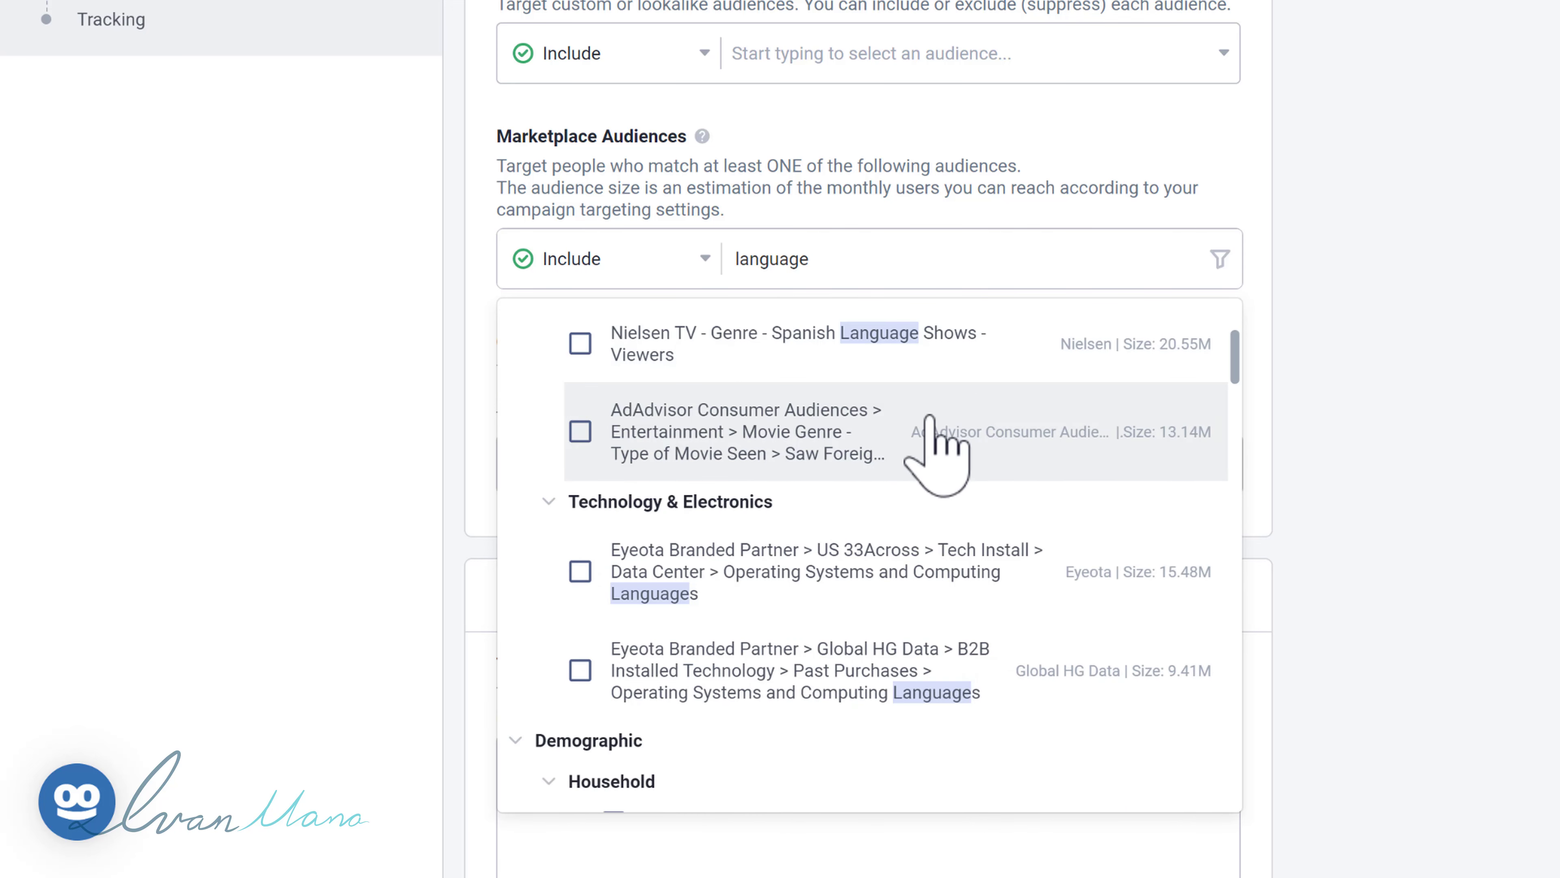
pyautogui.scroll(-2, 841, 572)
pyautogui.scroll(-8, 845, 584)
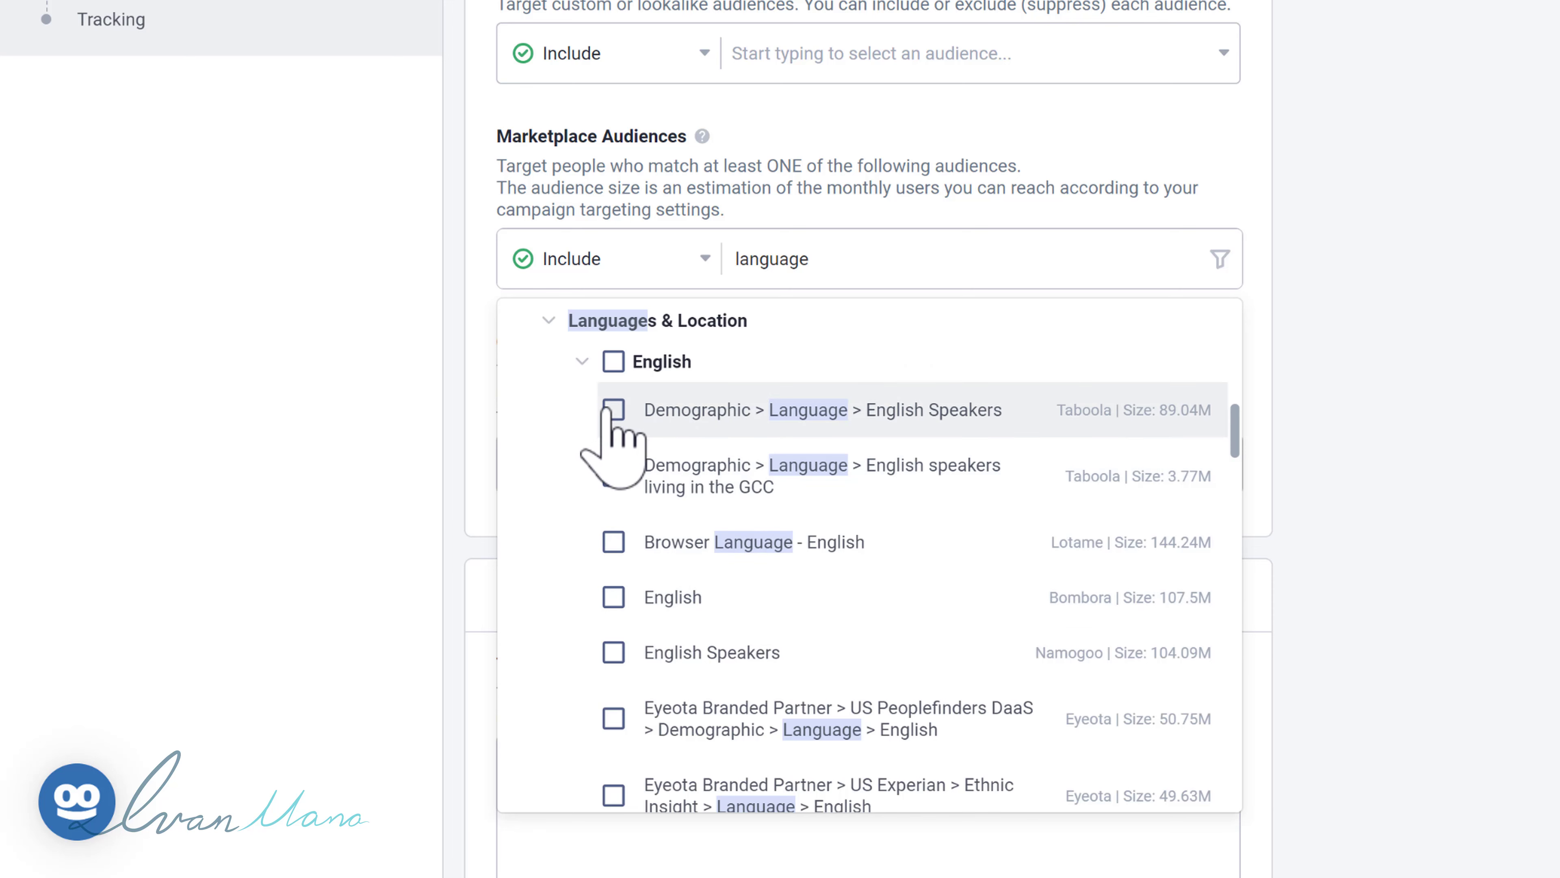
pyautogui.click(613, 409)
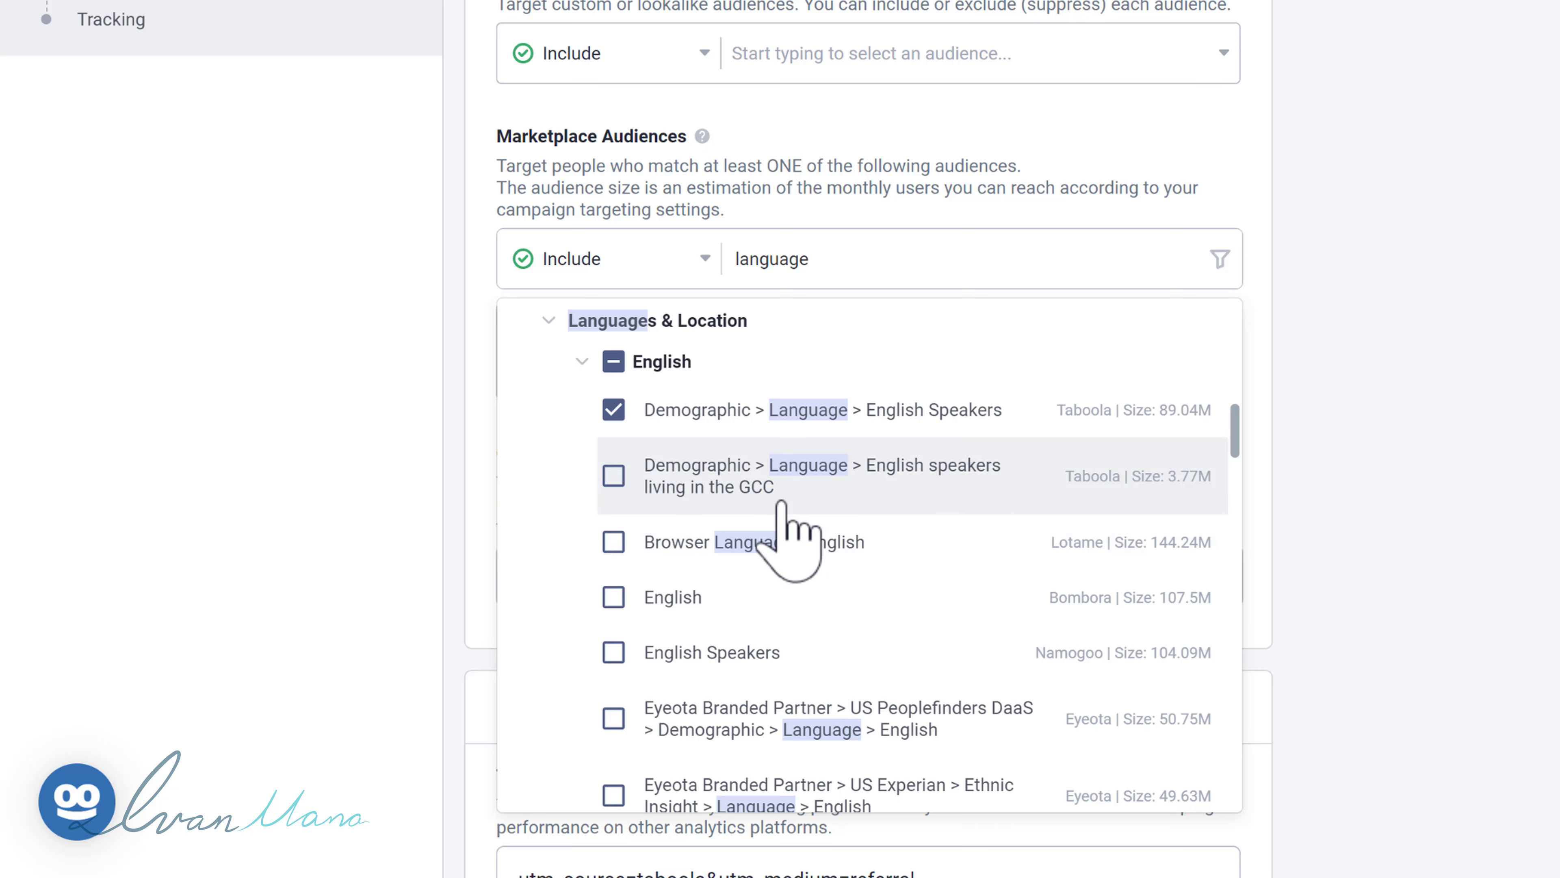
# Examine the remaining "language" marketplace audiences, including the Ethnicity, Location, Other languages and Spanish groups
pyautogui.scroll(-5, 897, 590)
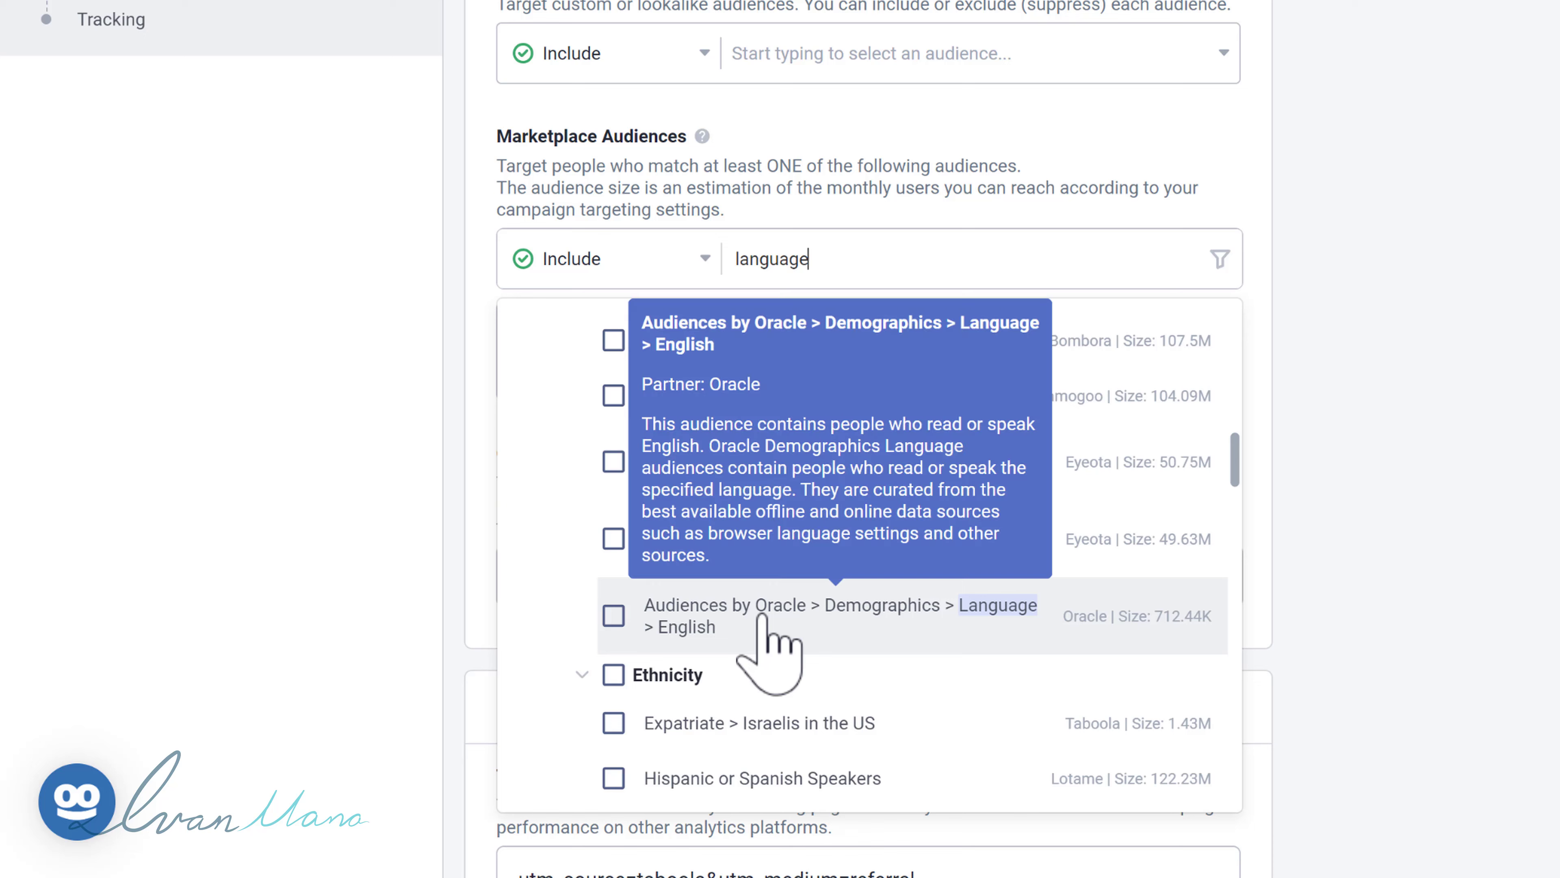
pyautogui.scroll(-10, 774, 655)
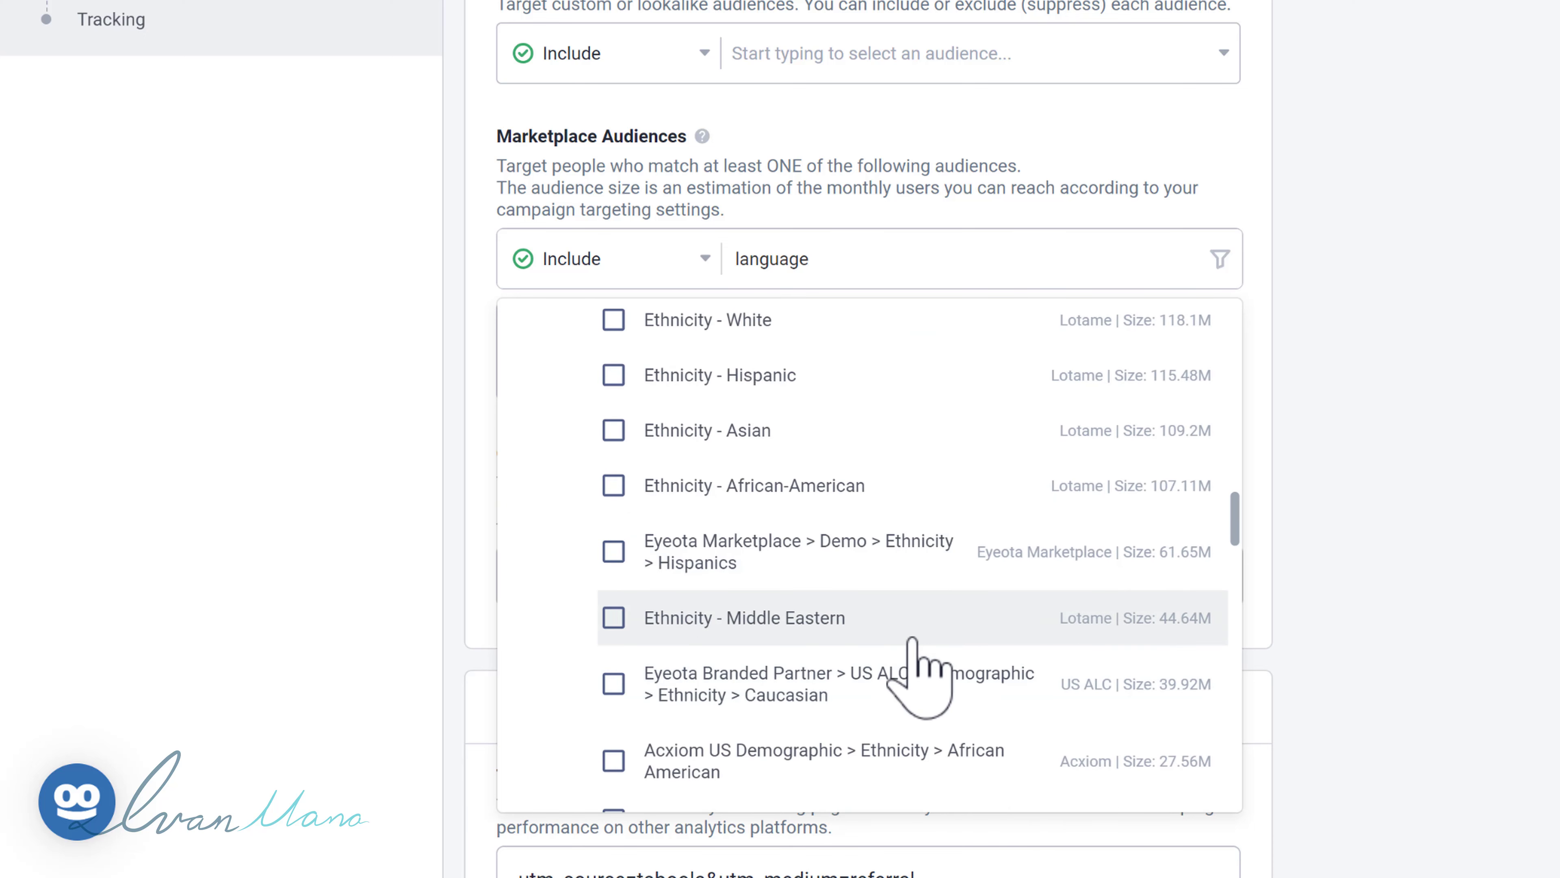
pyautogui.scroll(-12, 915, 676)
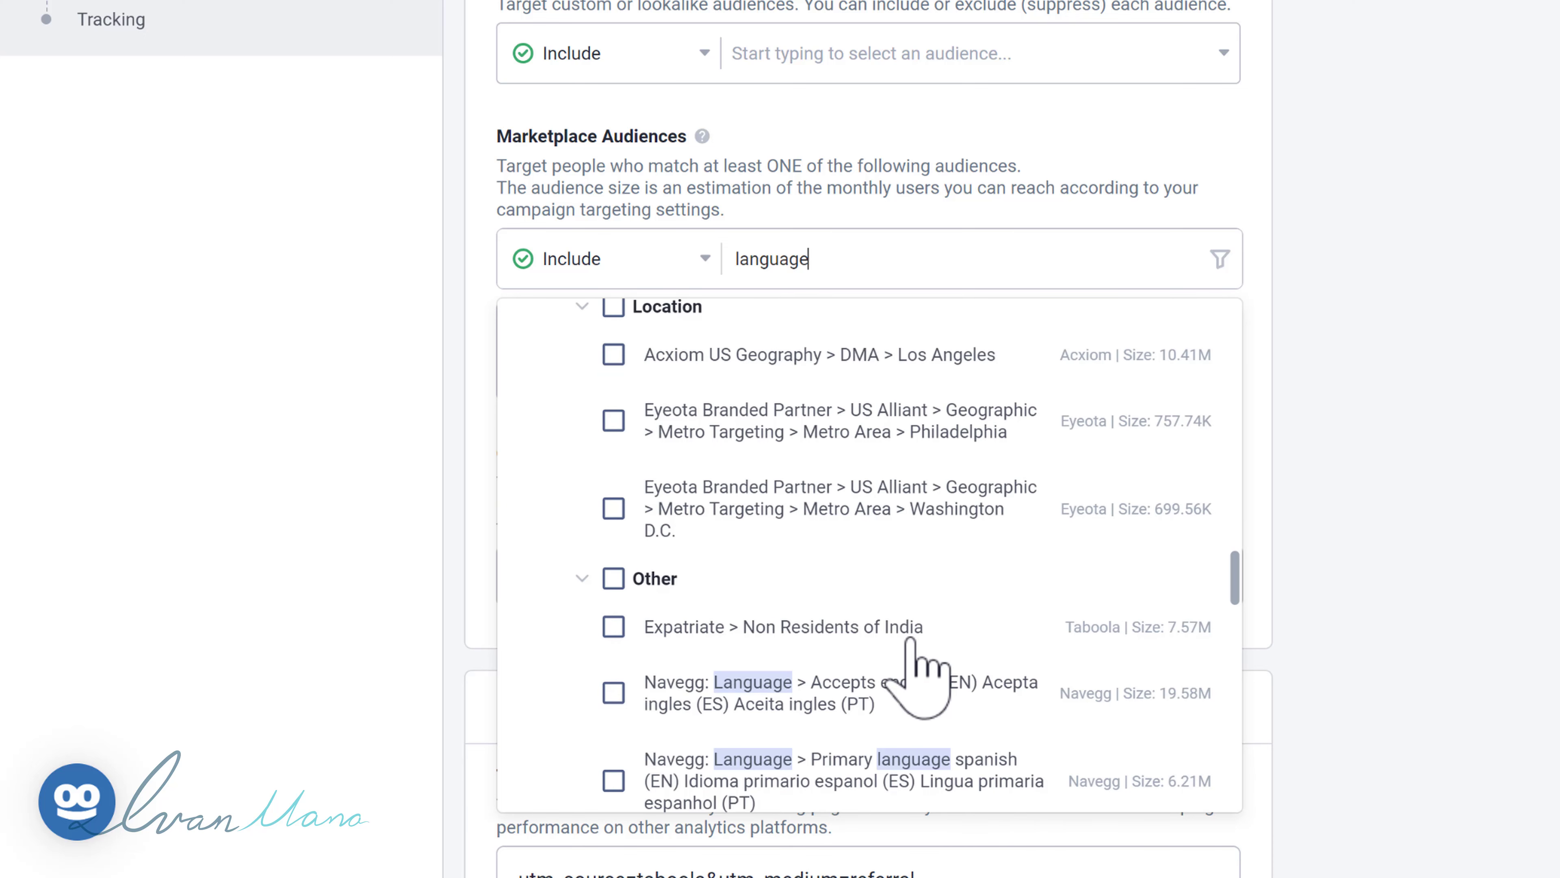
pyautogui.scroll(-10, 759, 627)
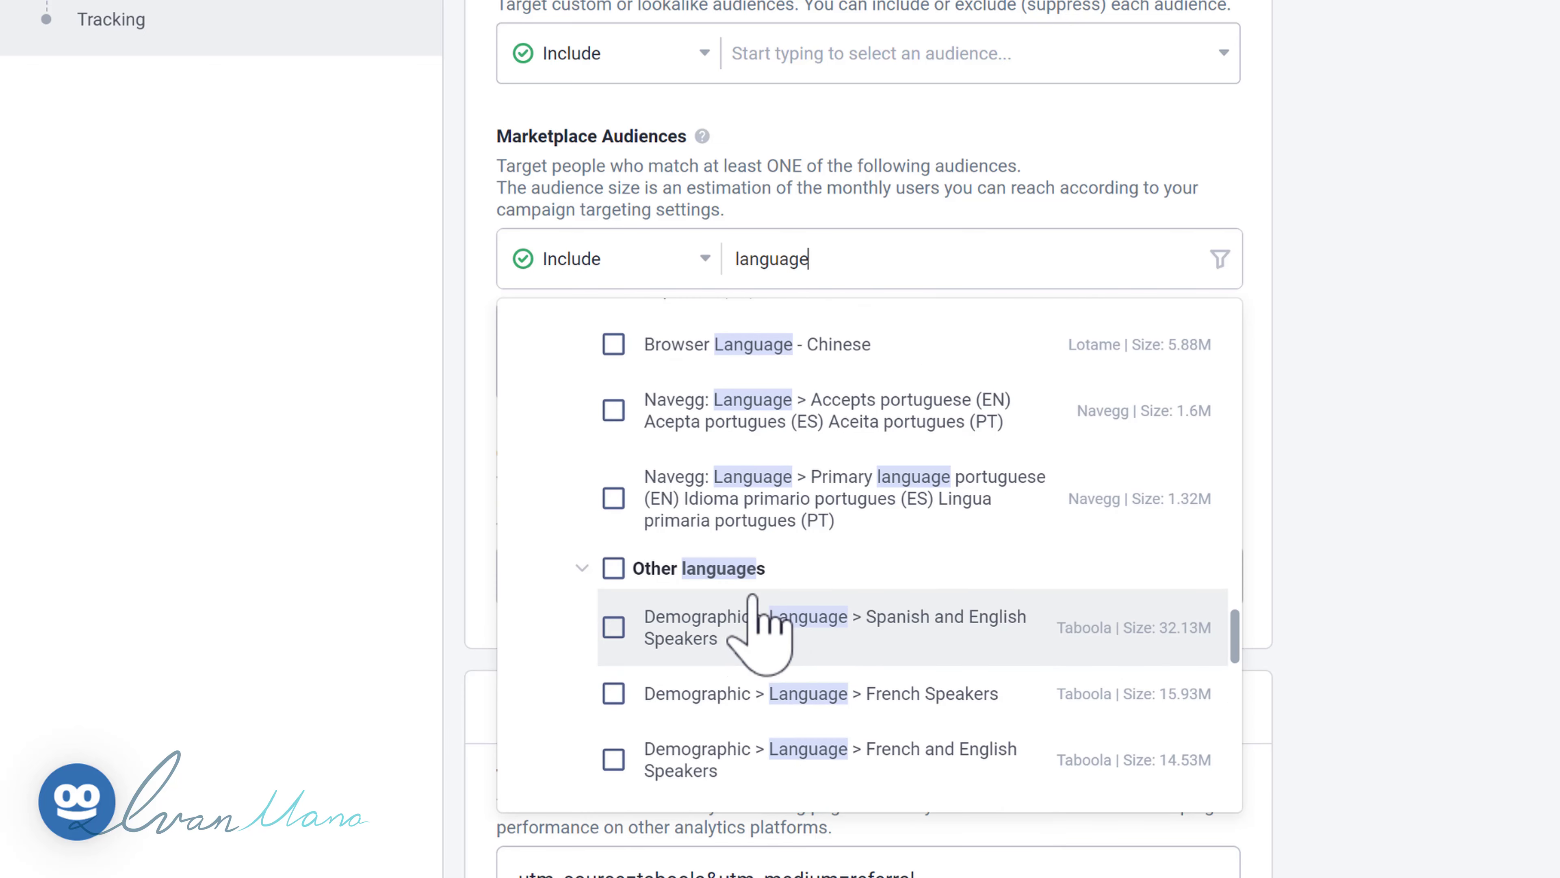
pyautogui.scroll(-10, 722, 614)
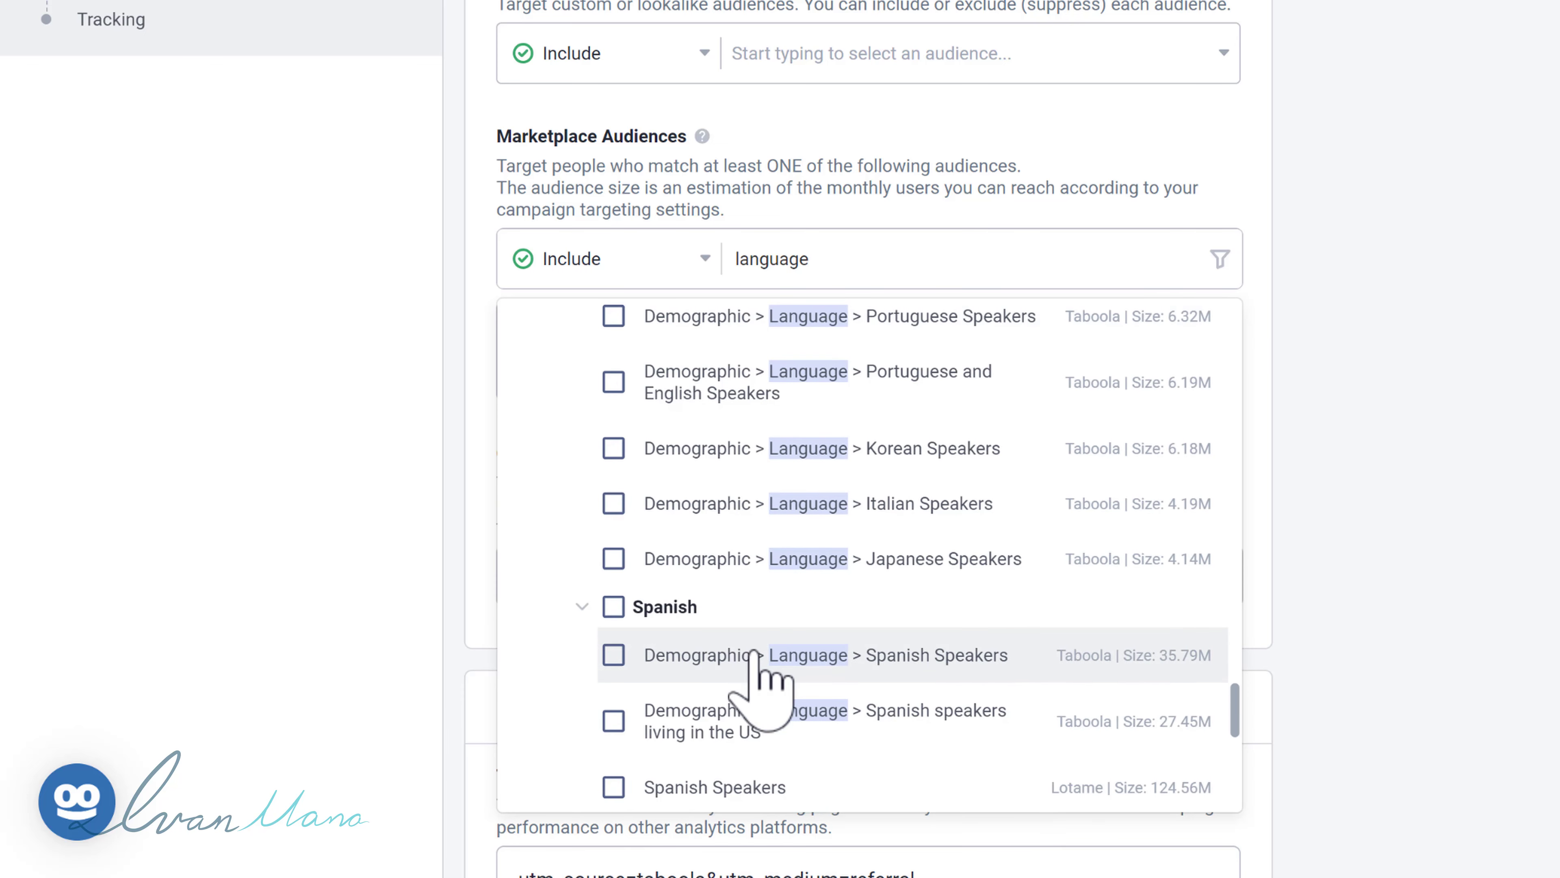
pyautogui.scroll(-5, 756, 664)
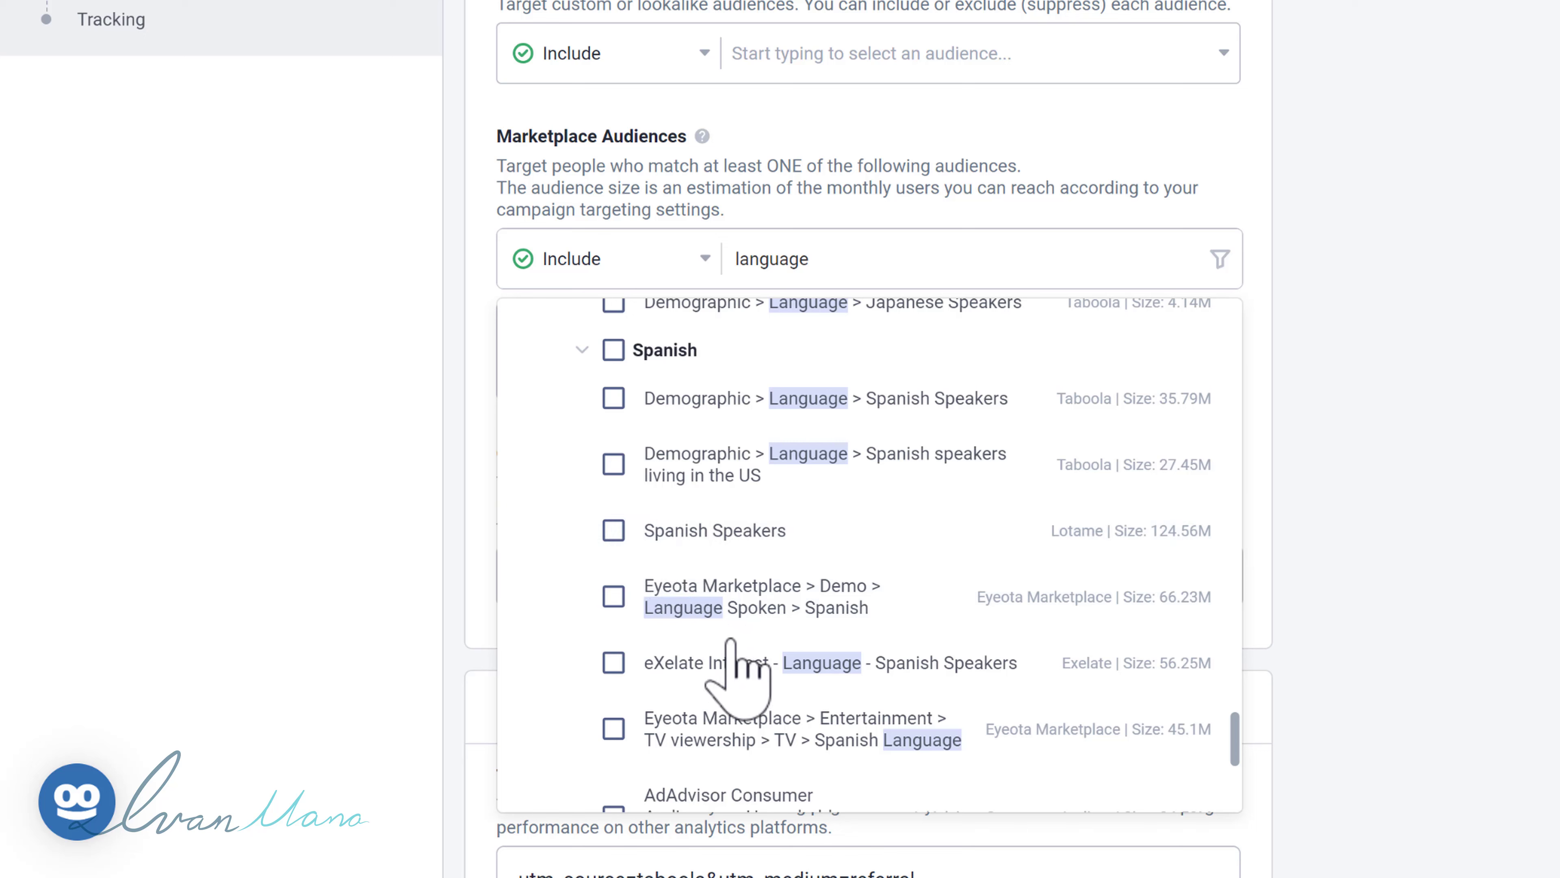
pyautogui.scroll(-5, 884, 682)
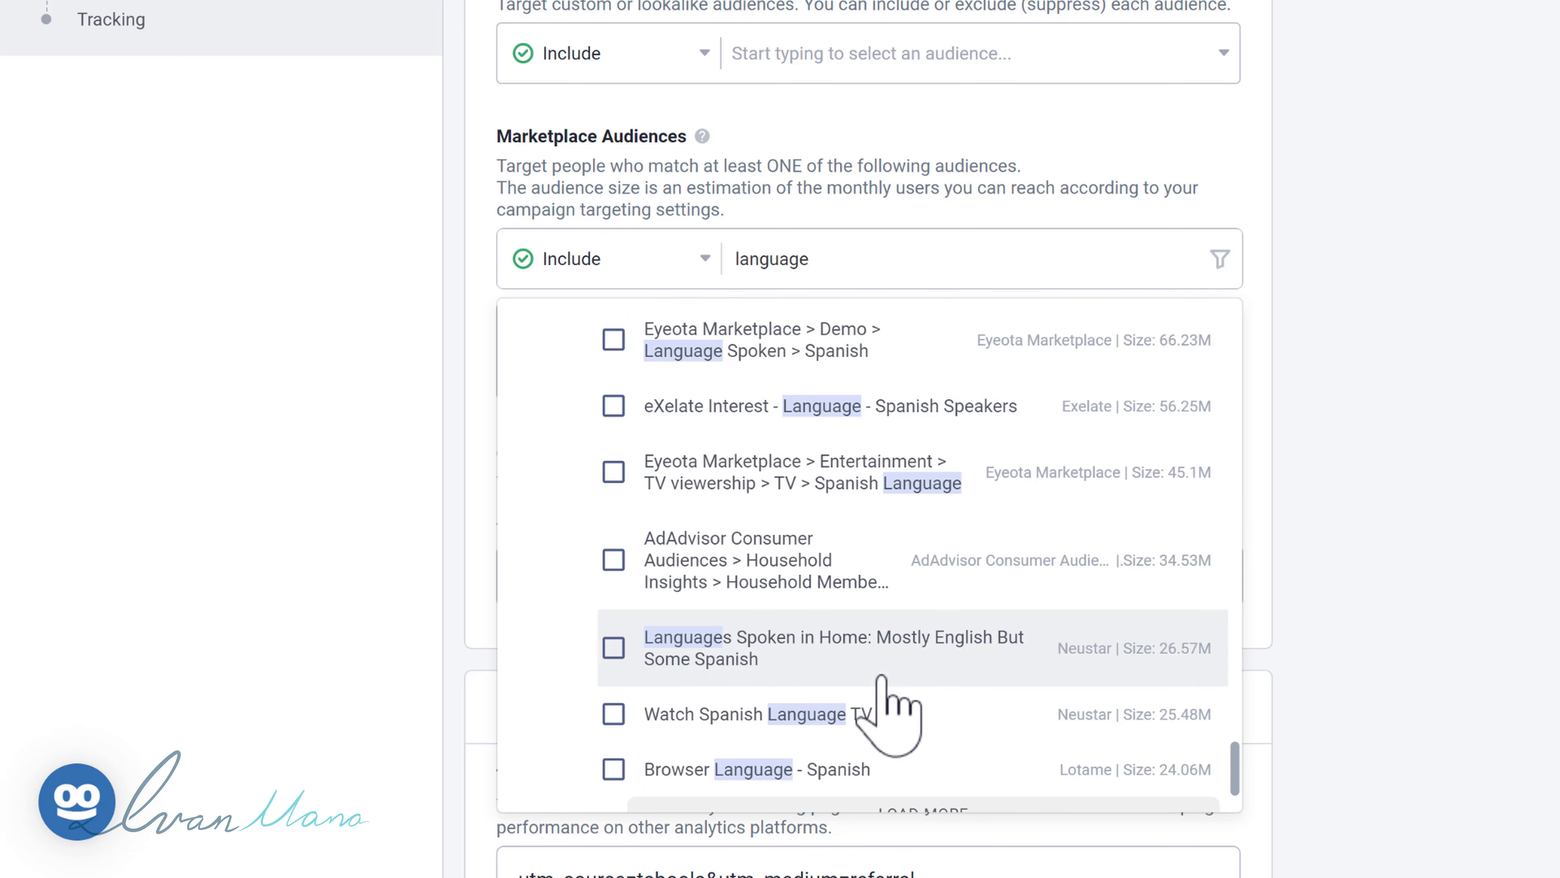
pyautogui.scroll(-3, 882, 677)
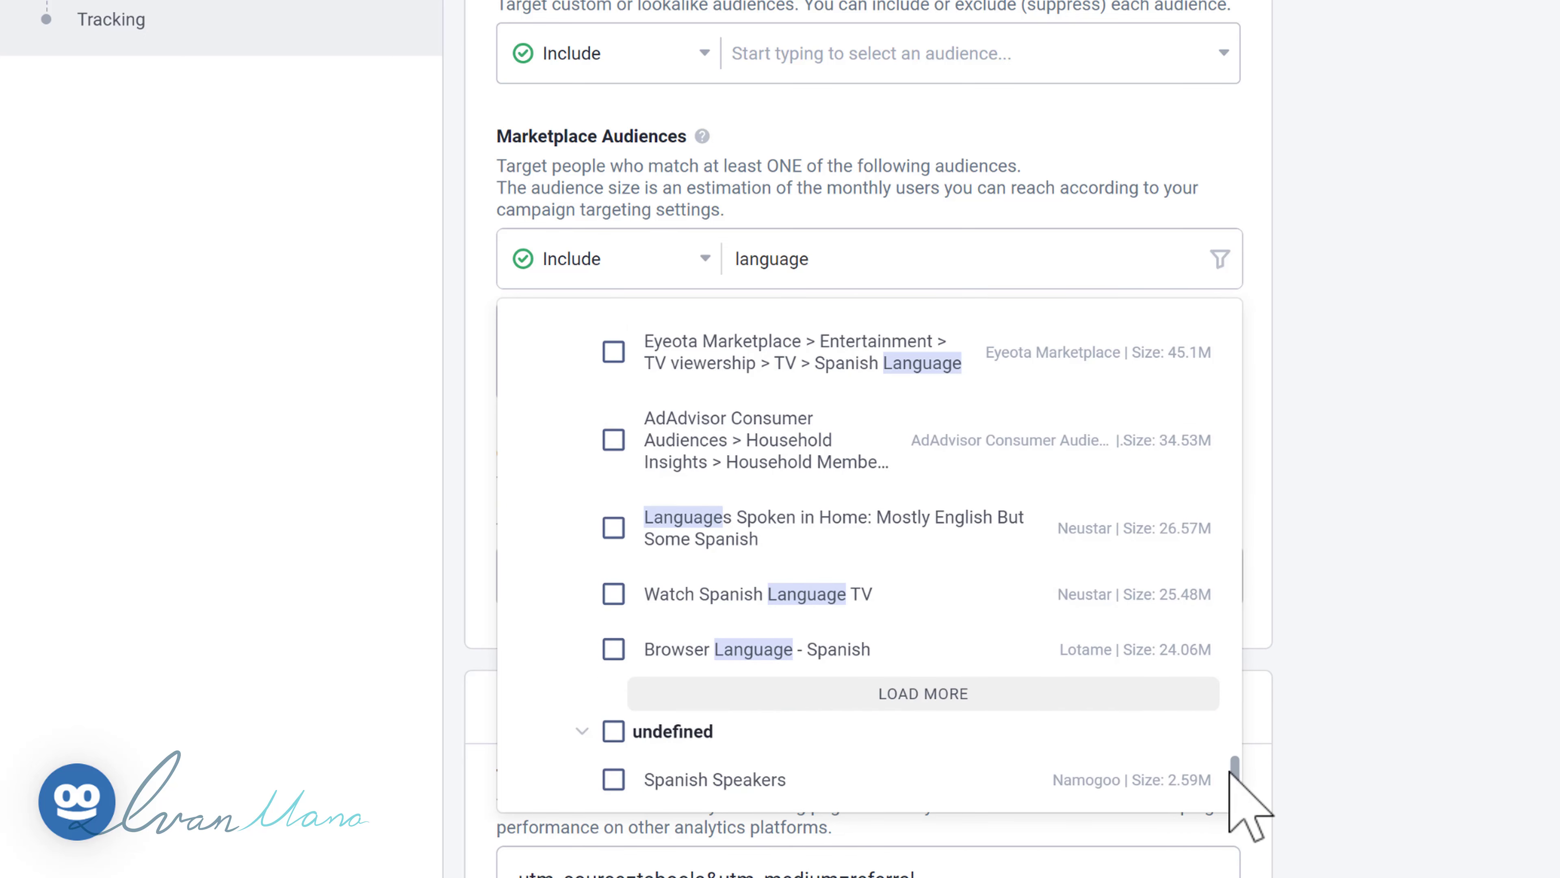
# Include the Eyeota Marketplace > Lifestyle > Interest > Hobbies > Languages audience and close the audience list
pyautogui.moveTo(1234, 773); pyautogui.dragTo(1227, 272)
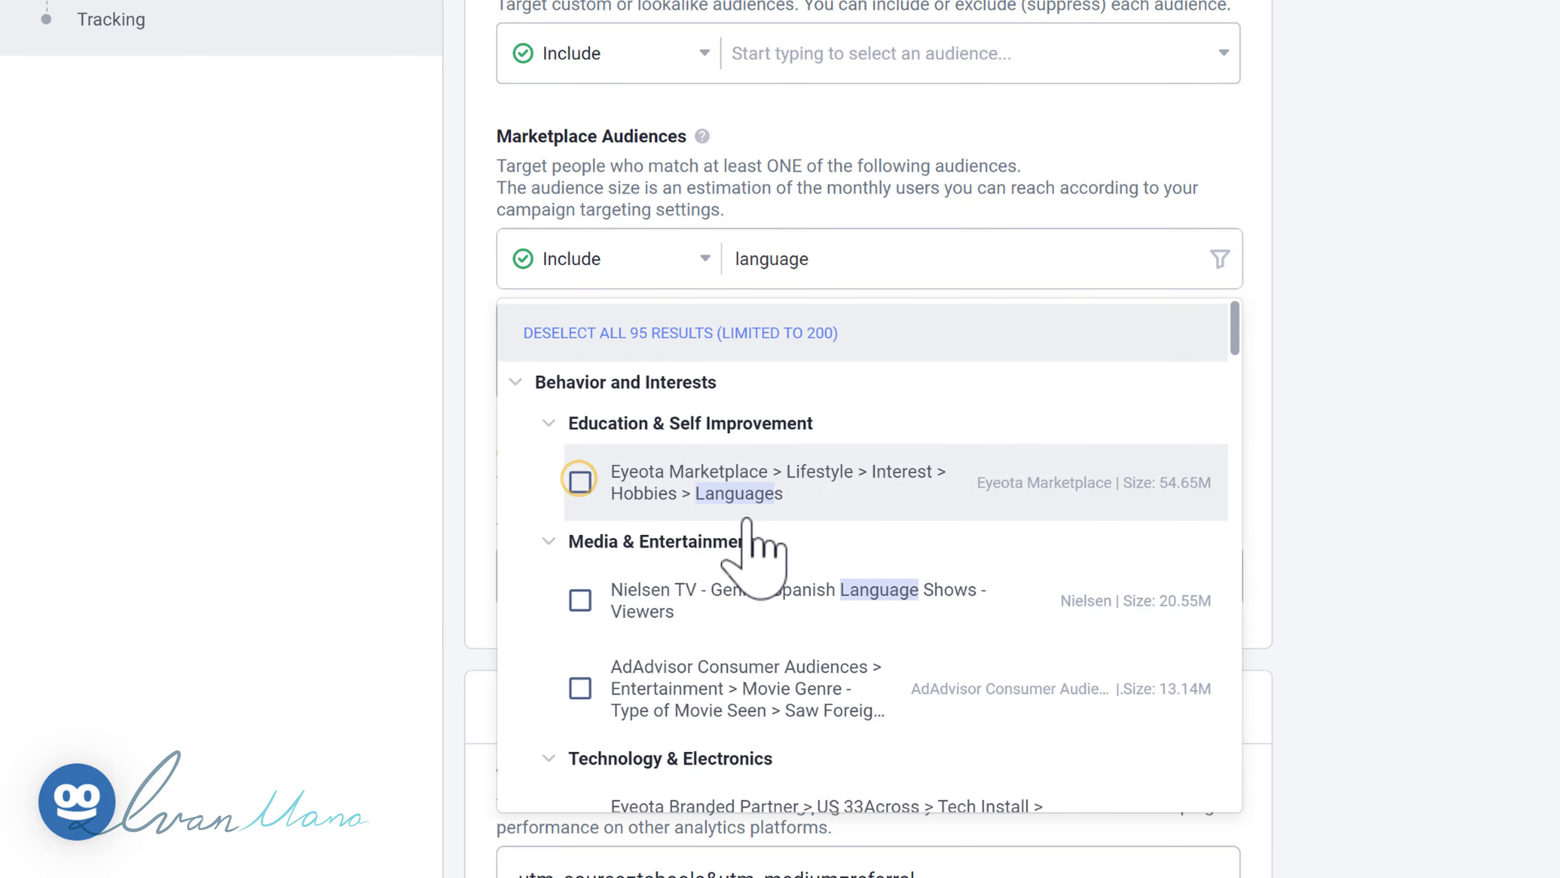
pyautogui.click(719, 498)
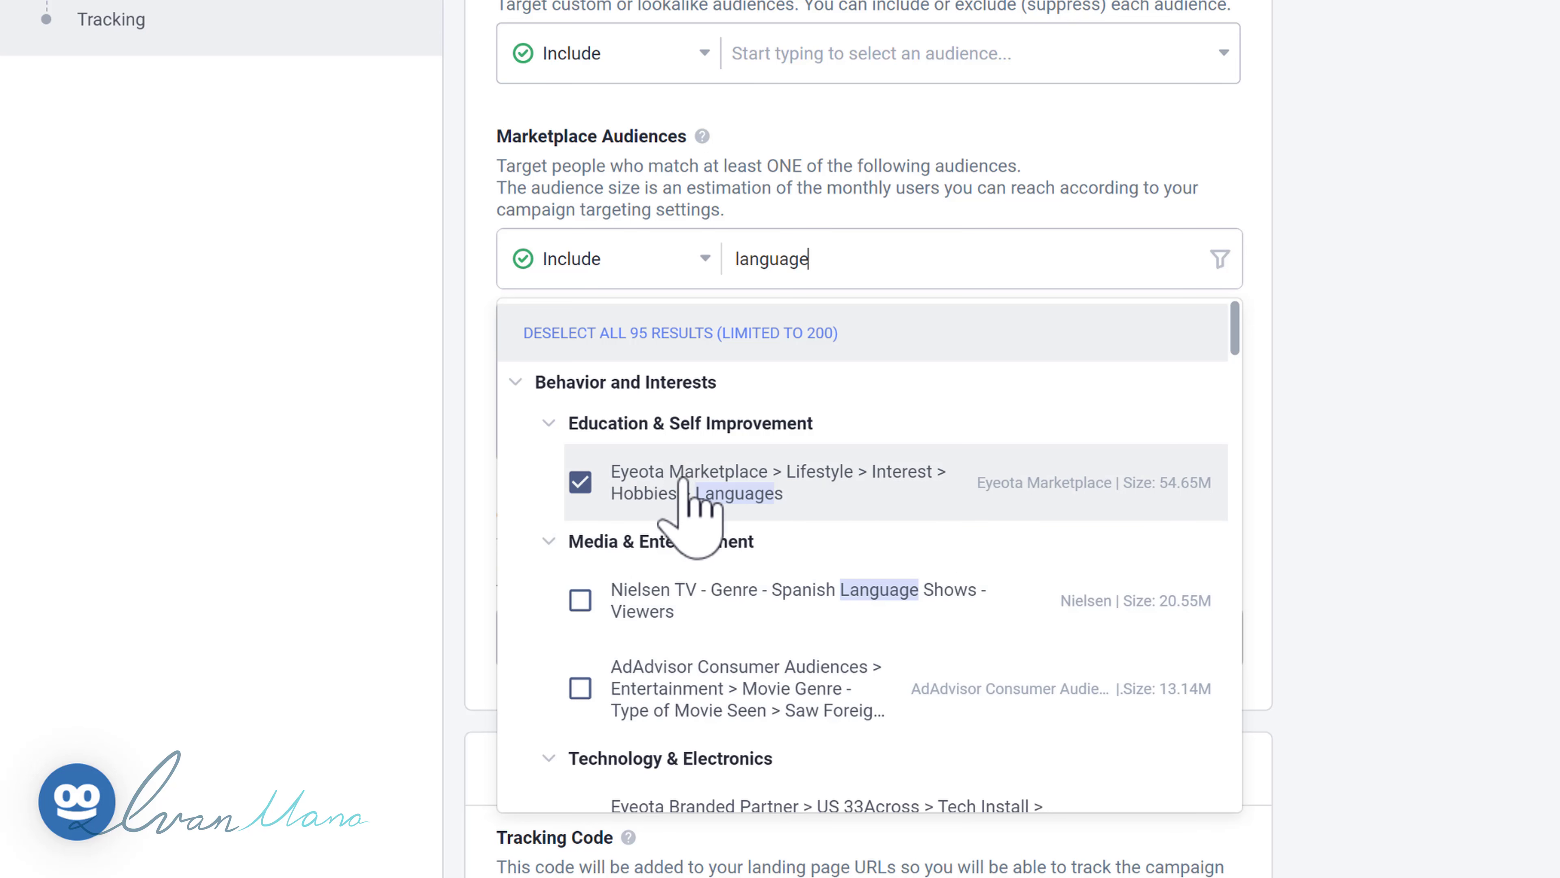
pyautogui.moveTo(673, 469)
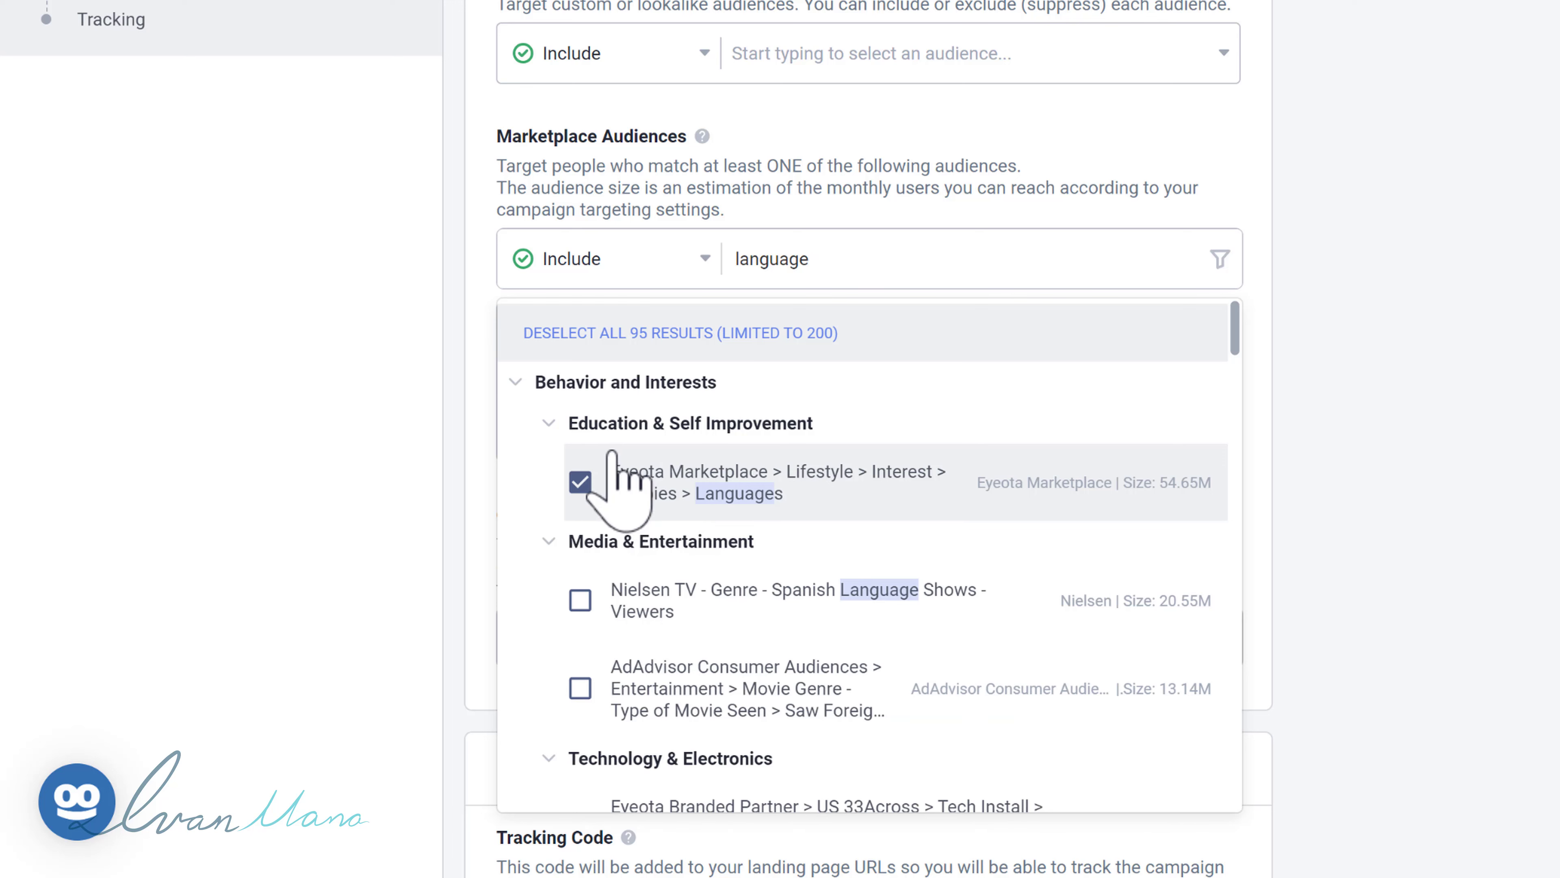
pyautogui.click(389, 376)
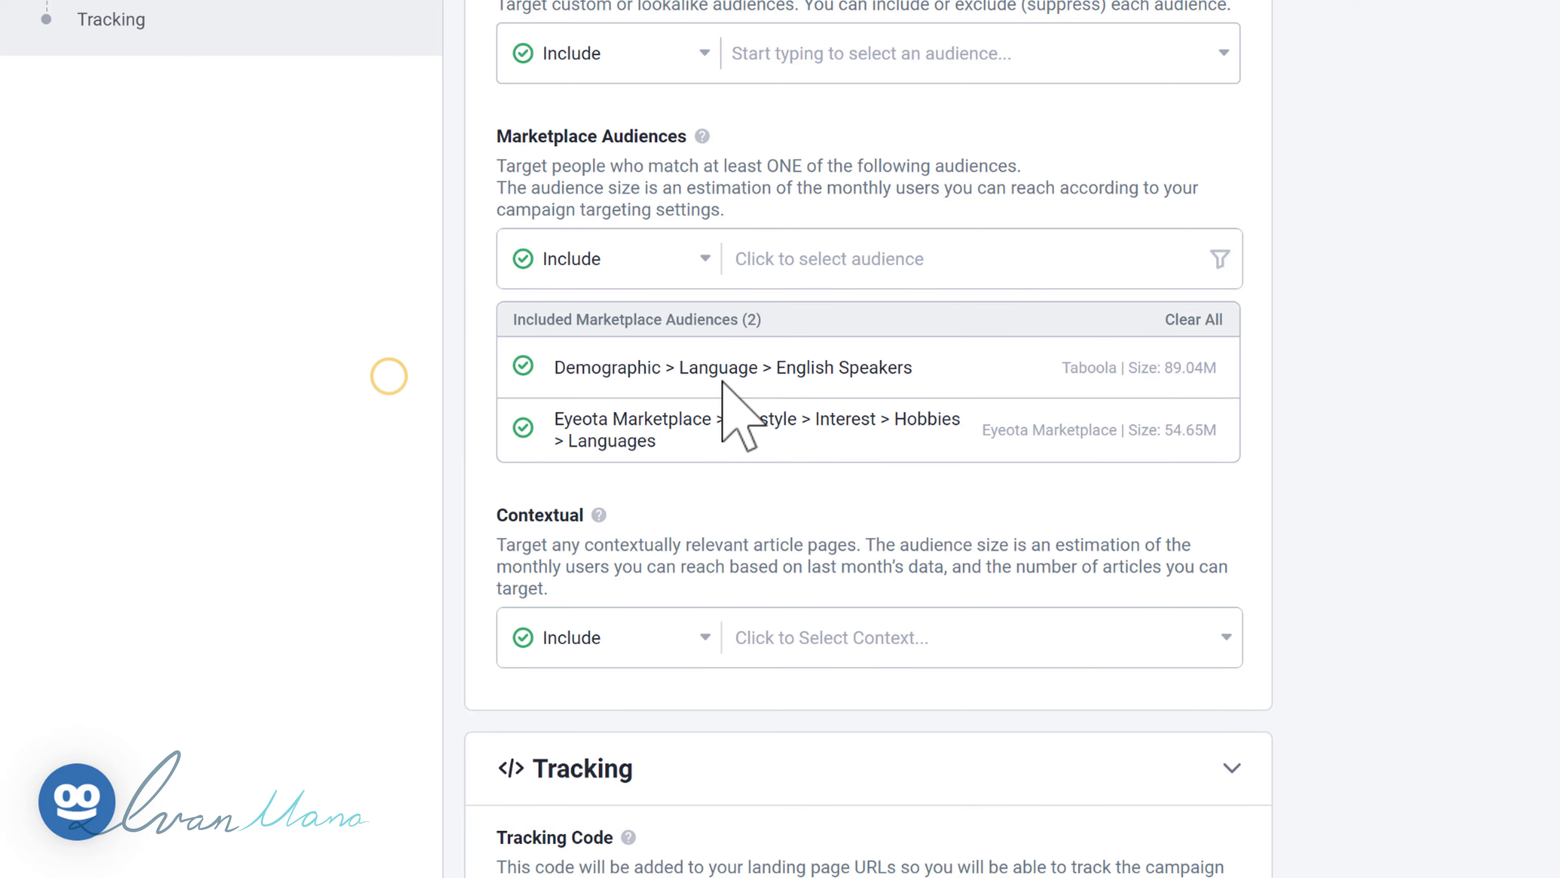
# Review the descriptions and sizes of the included marketplace audiences
pyautogui.moveTo(895, 366)
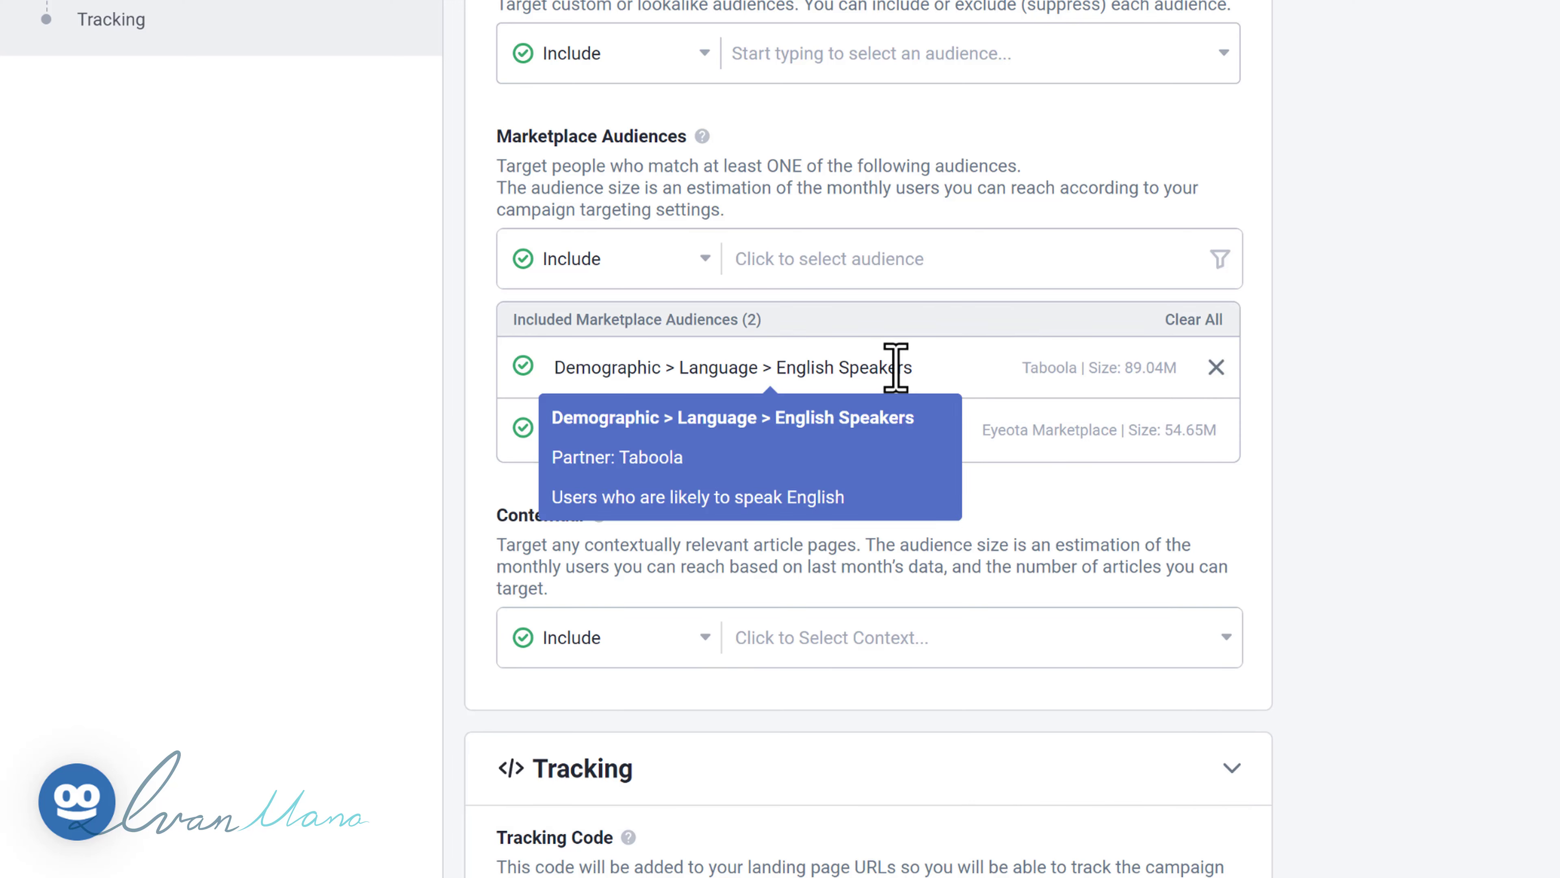
pyautogui.moveTo(670, 431)
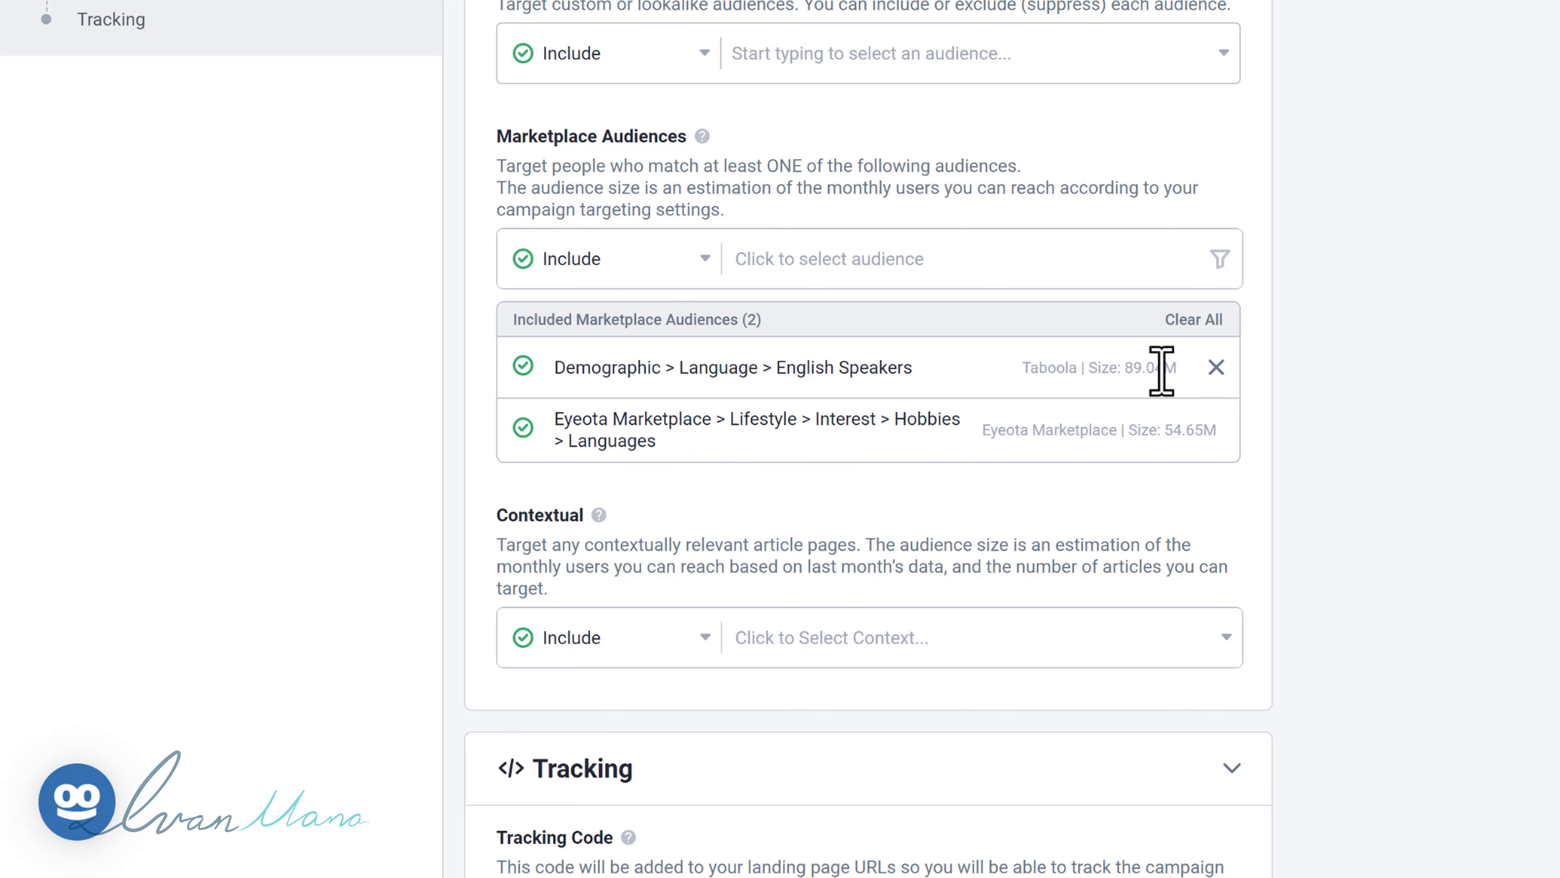
pyautogui.moveTo(1136, 372)
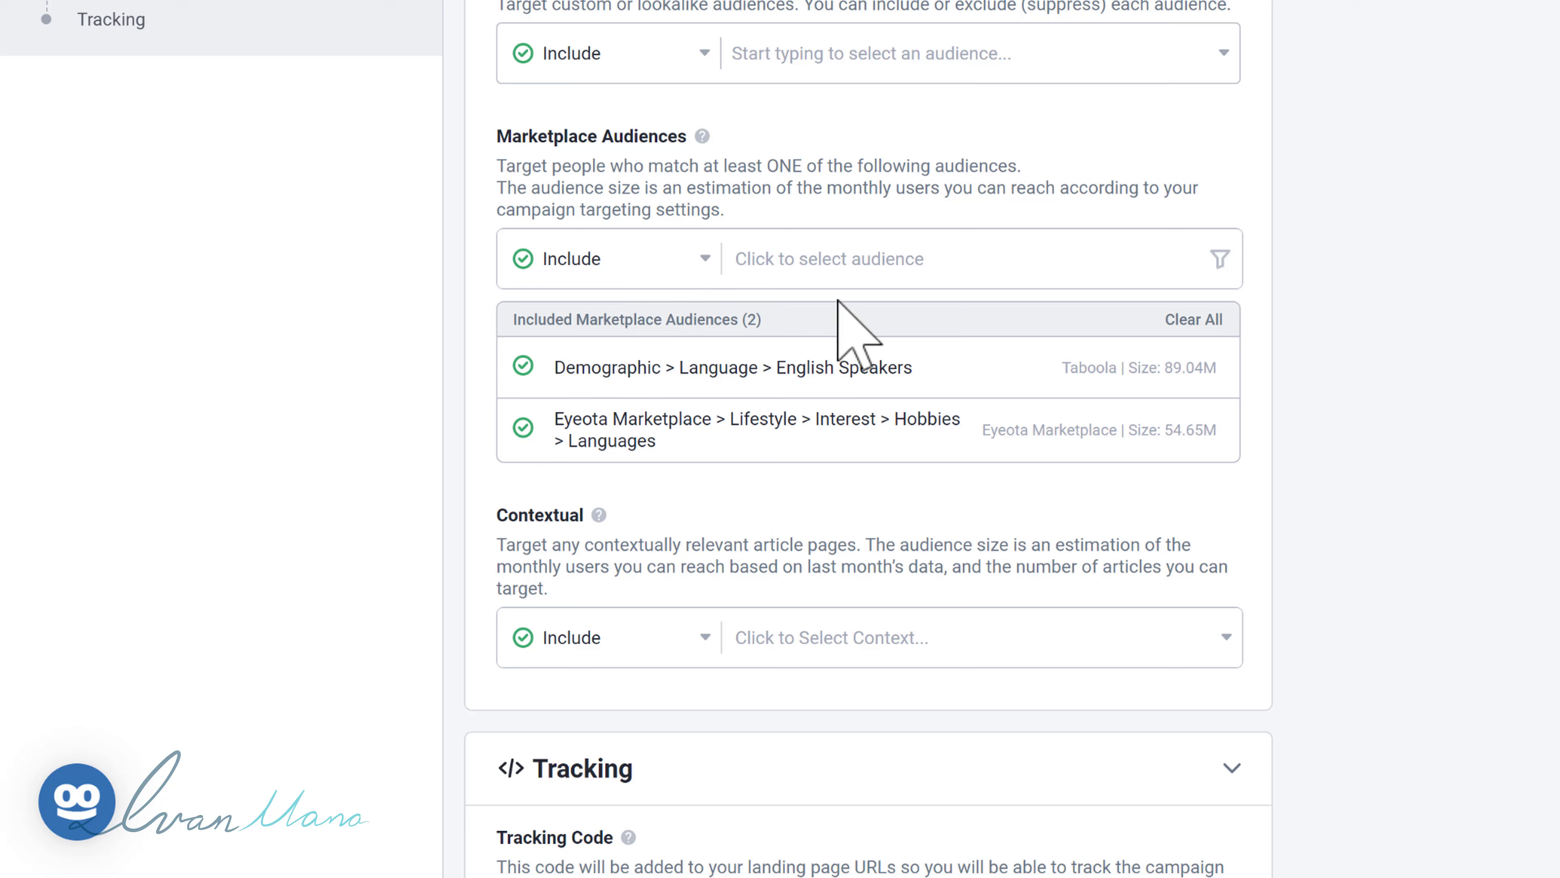
pyautogui.click(841, 285)
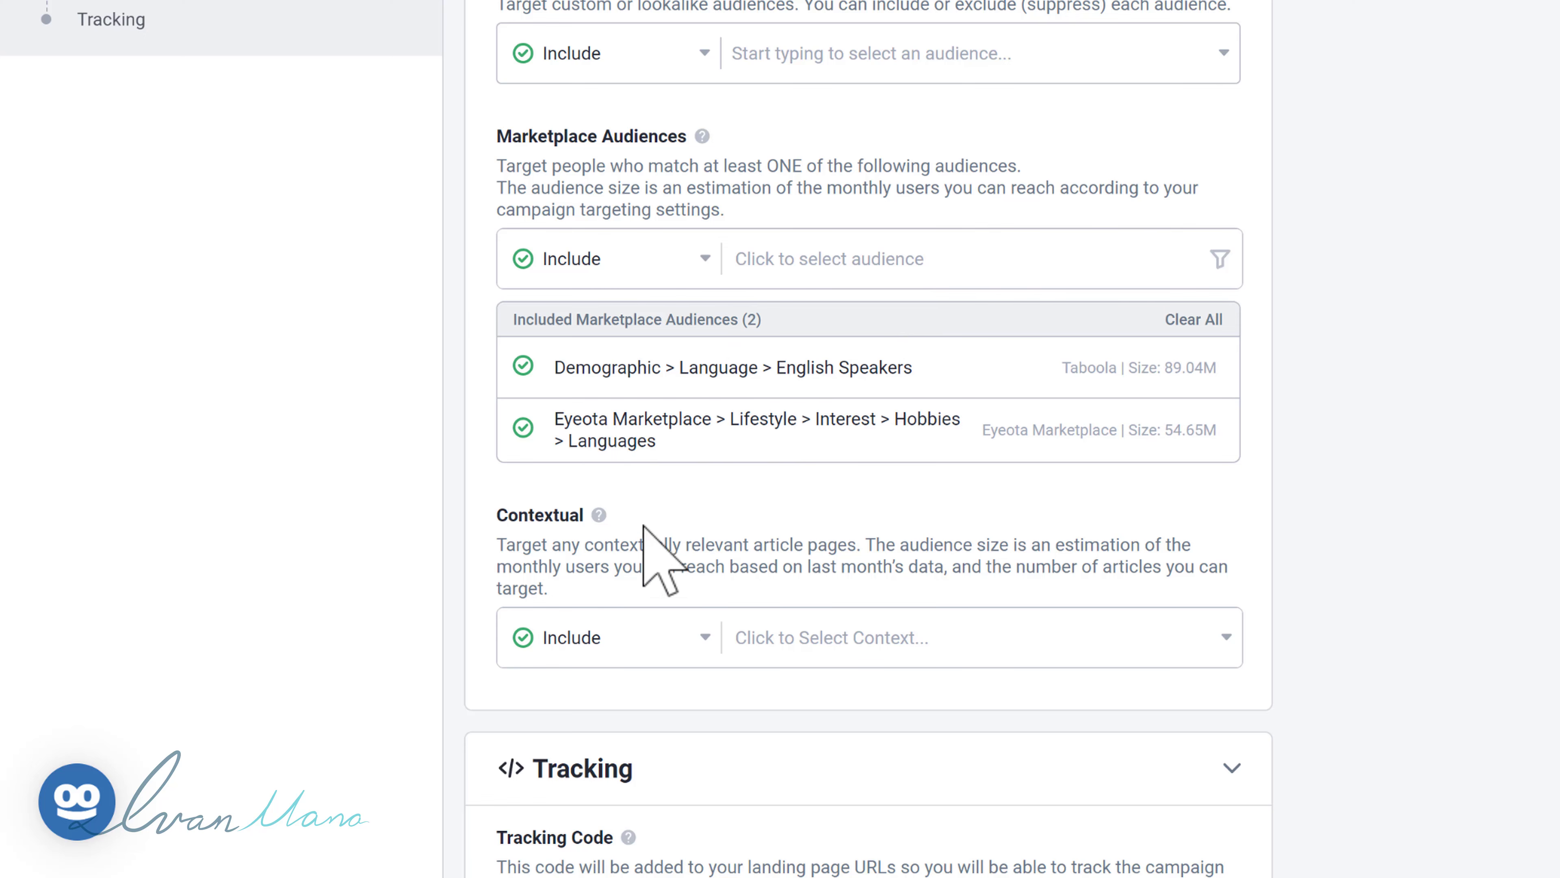
# Browse the full list of Contextual targeting categories
pyautogui.click(832, 626)
pyautogui.scroll(-4, 696, 540)
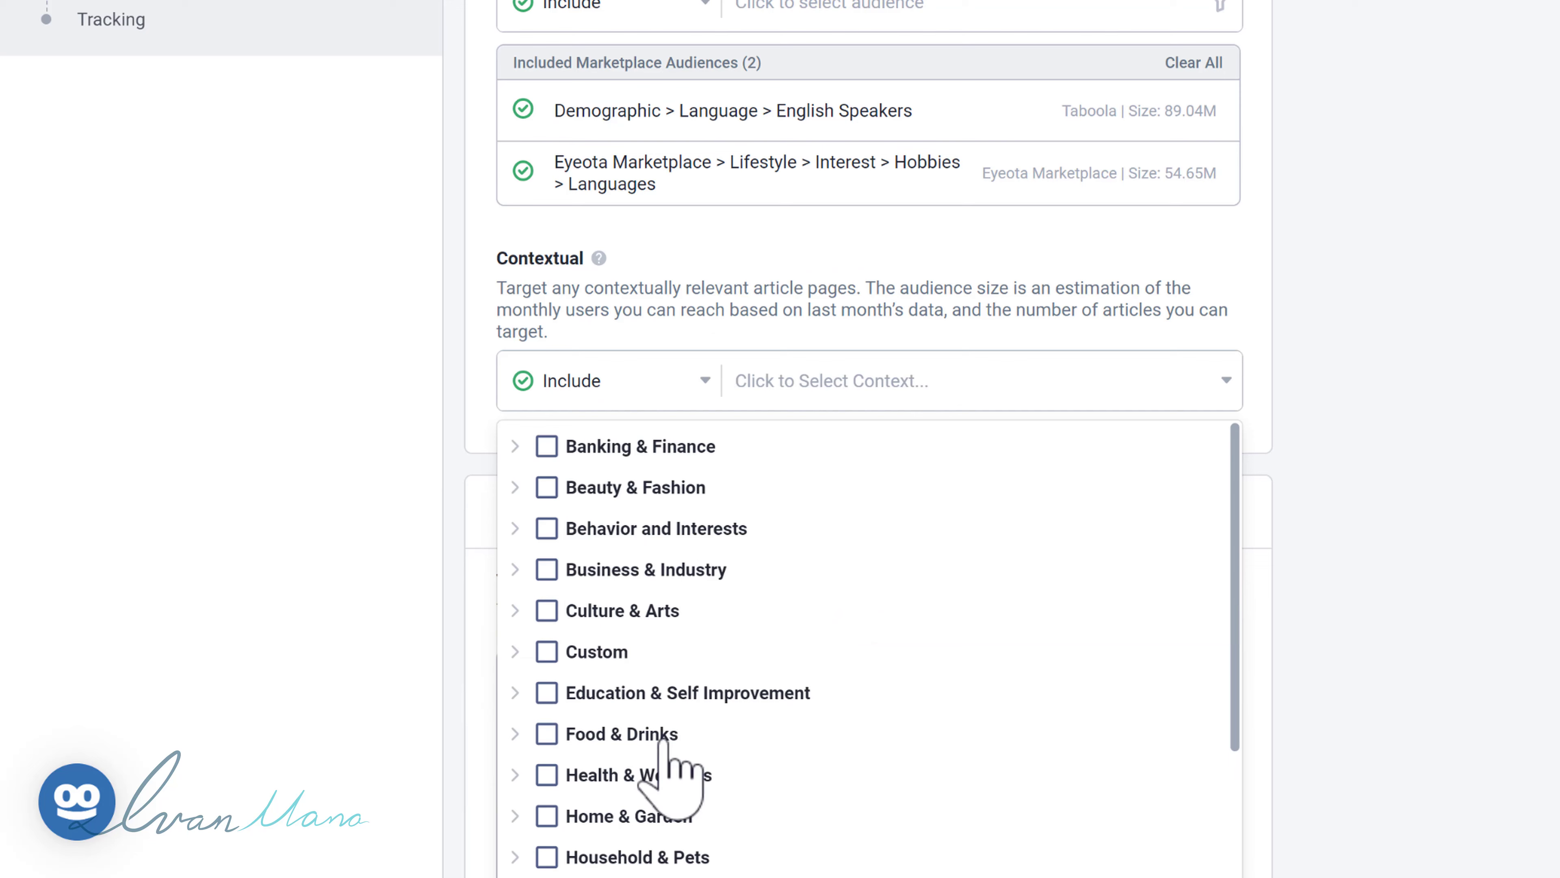
pyautogui.scroll(-4, 853, 672)
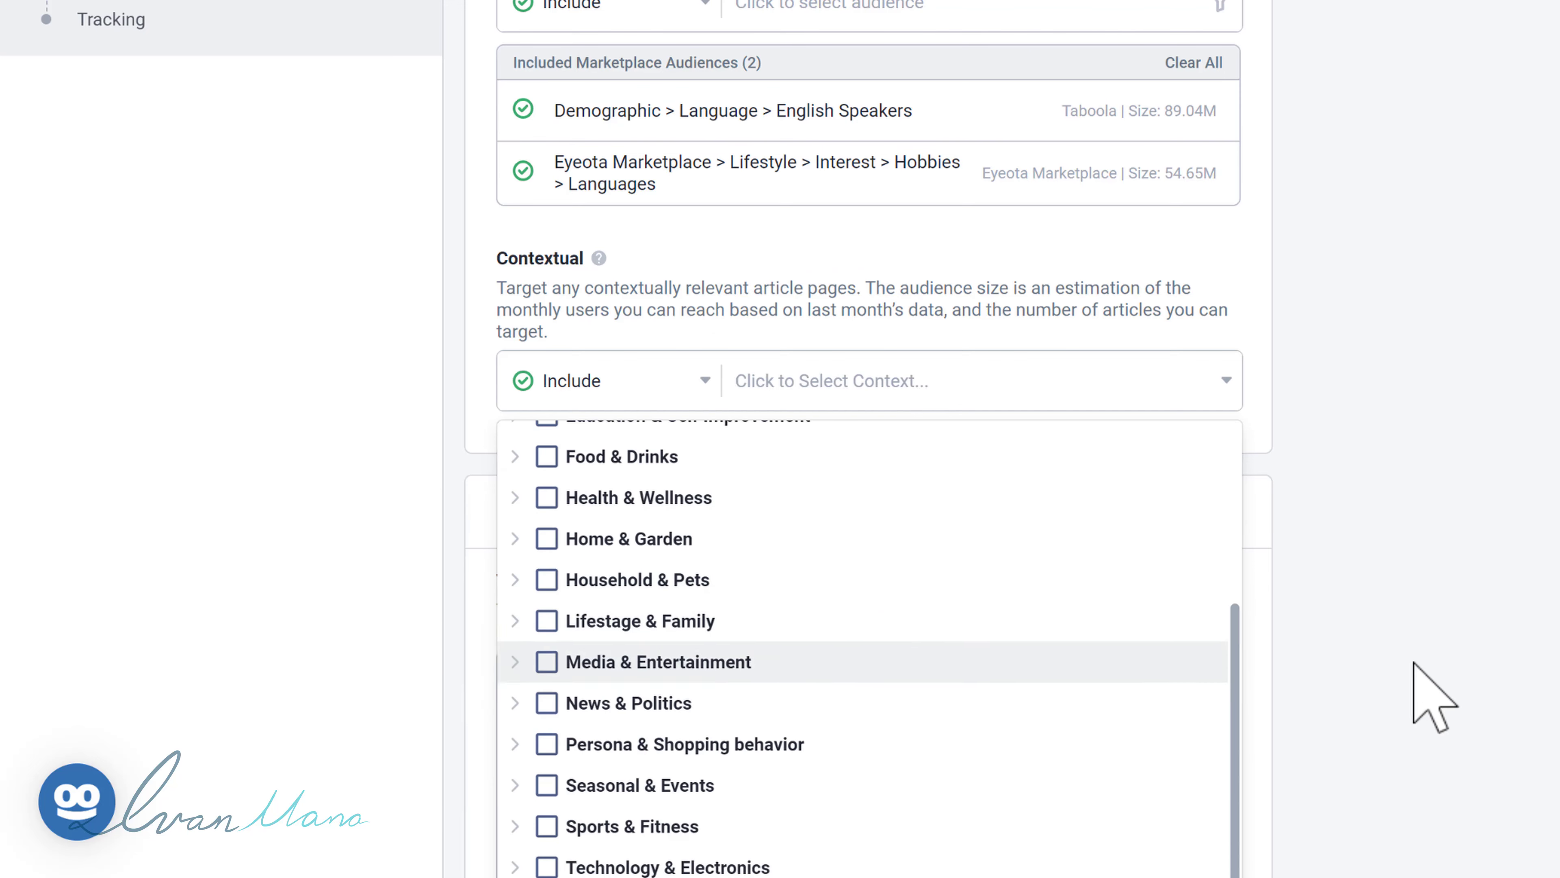
pyautogui.scroll(-2, 823, 602)
pyautogui.scroll(2, 682, 750)
pyautogui.scroll(-2, 682, 713)
pyautogui.scroll(2, 664, 719)
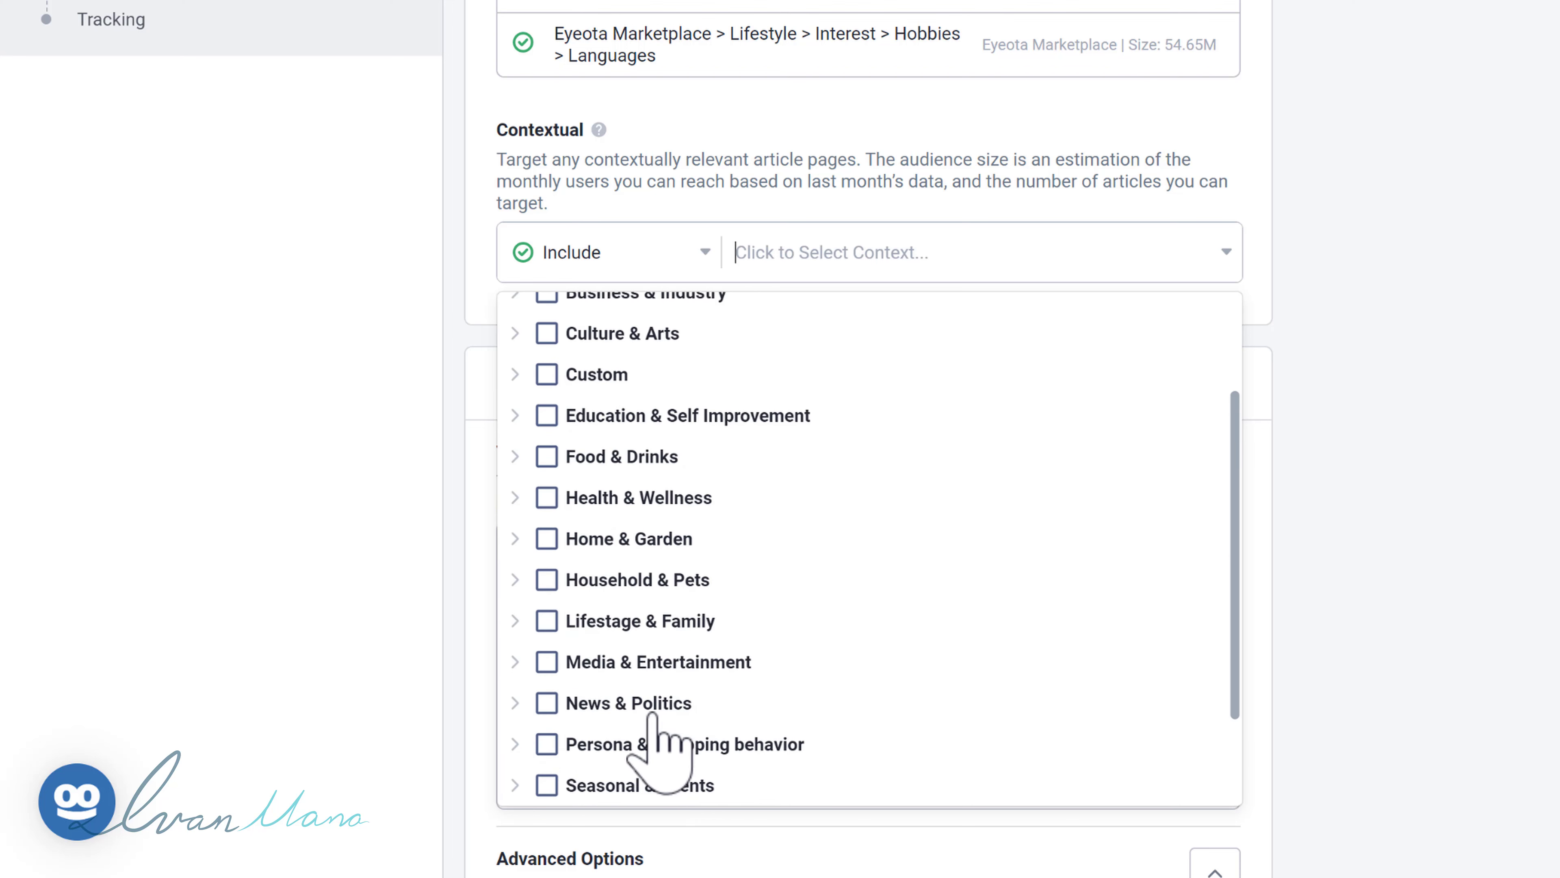
pyautogui.scroll(3, 639, 676)
# Search the Contextual categories for "language" and for "spanish", and clear the search
pyautogui.click(820, 246)
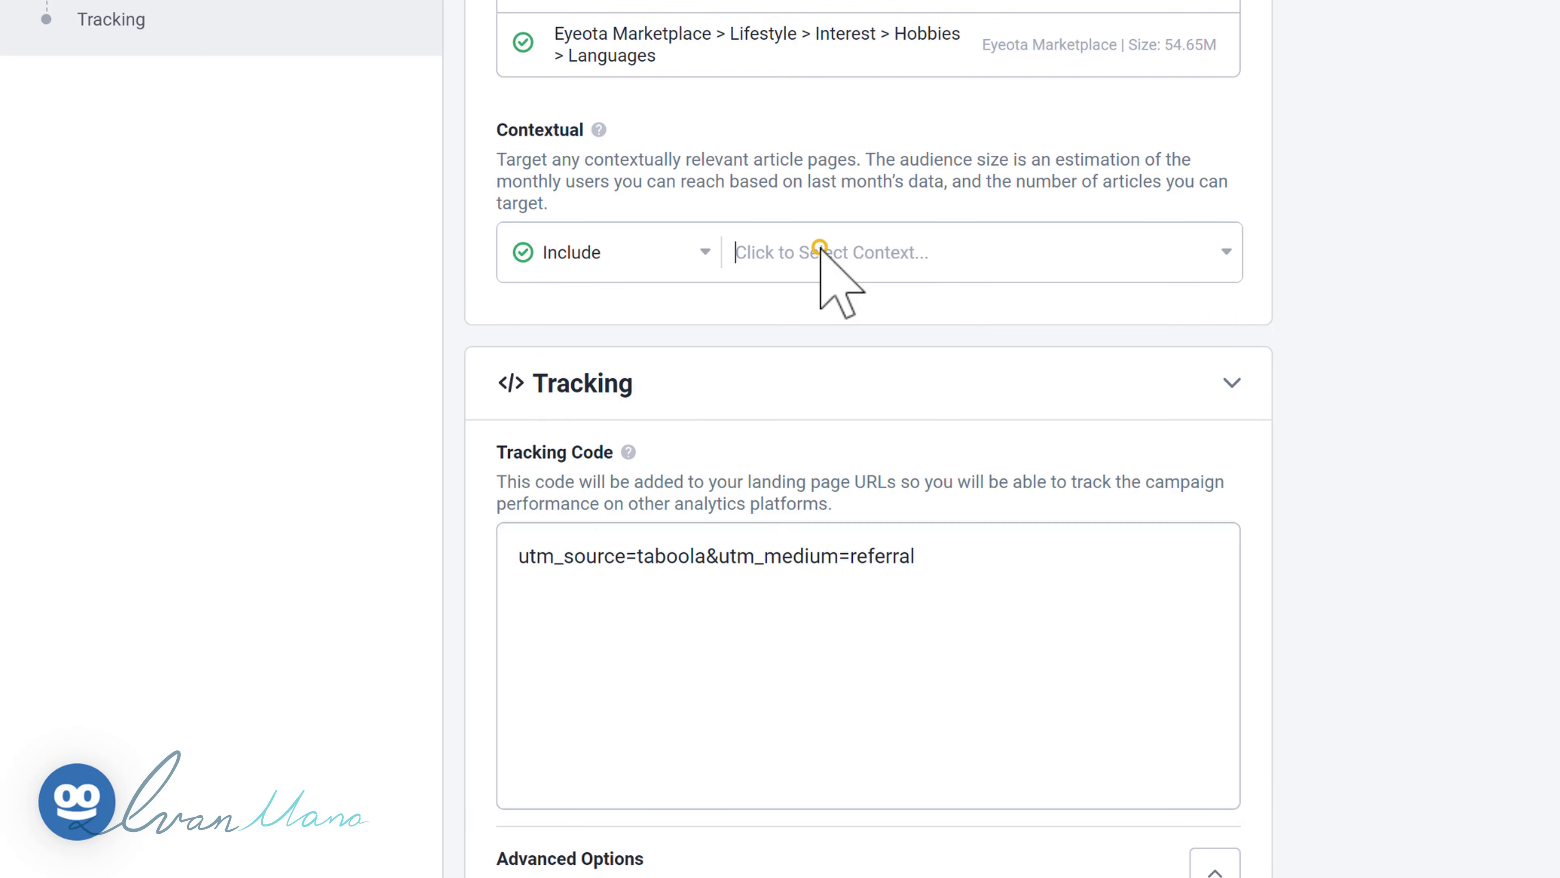
pyautogui.write('language')
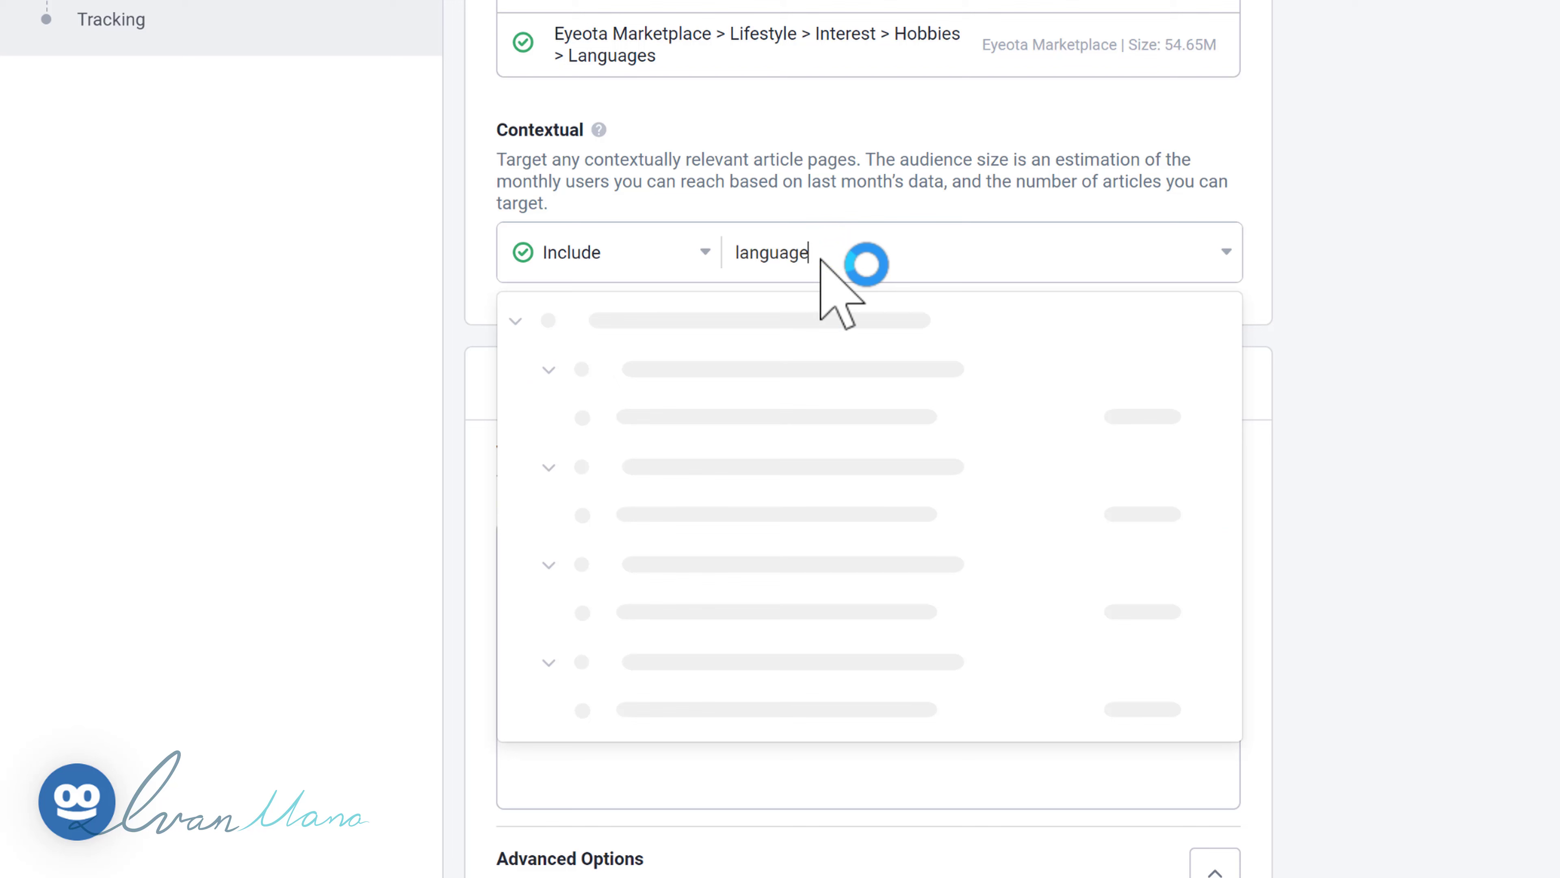
pyautogui.click(797, 265)
pyautogui.write('spanish')
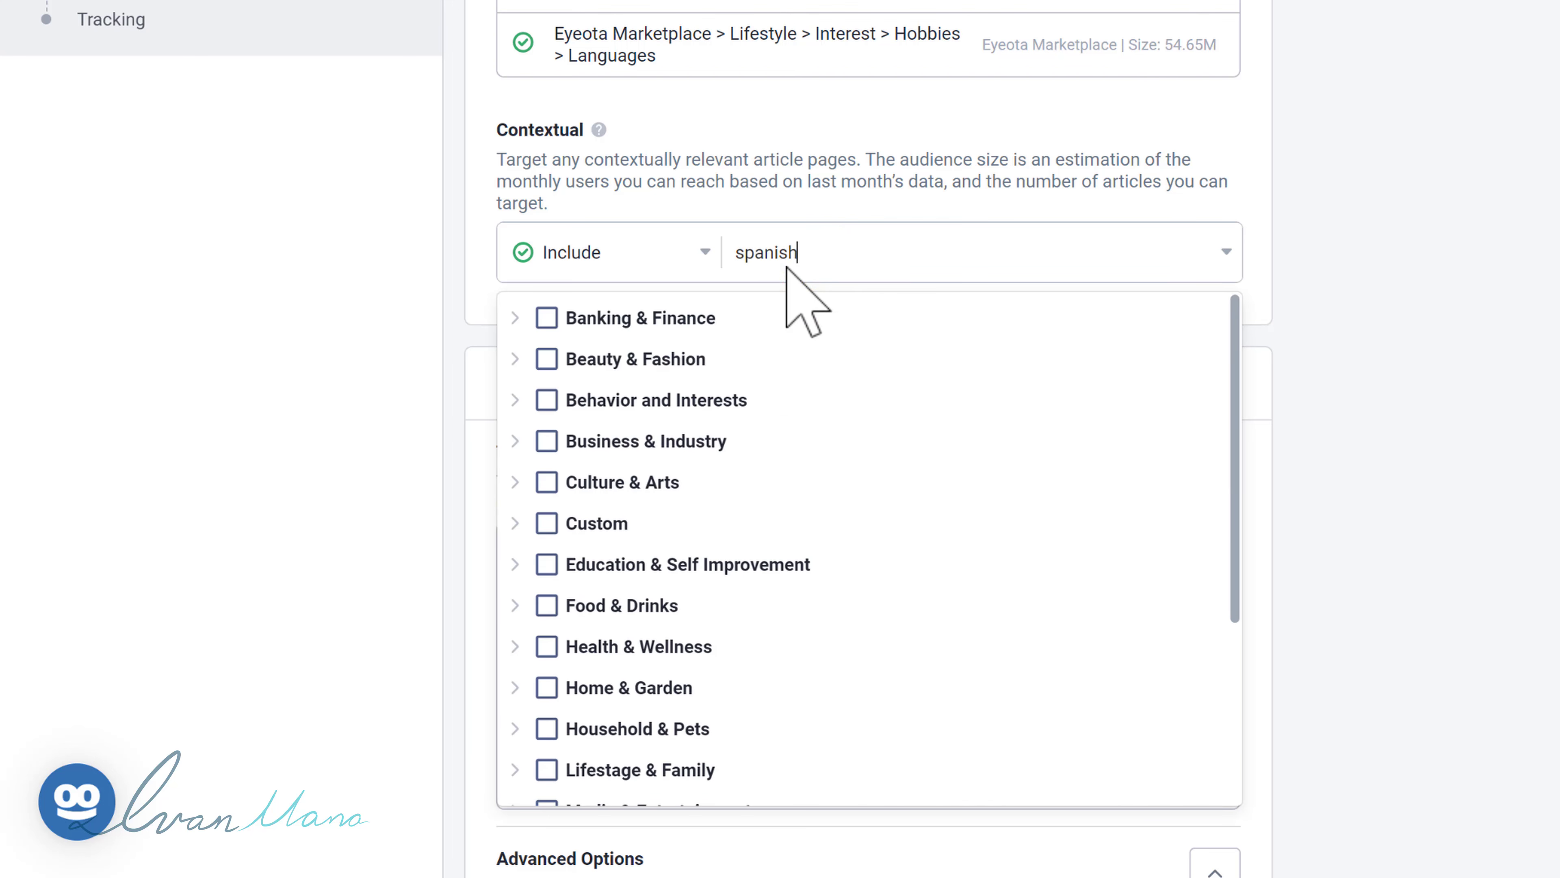
pyautogui.click(805, 249)
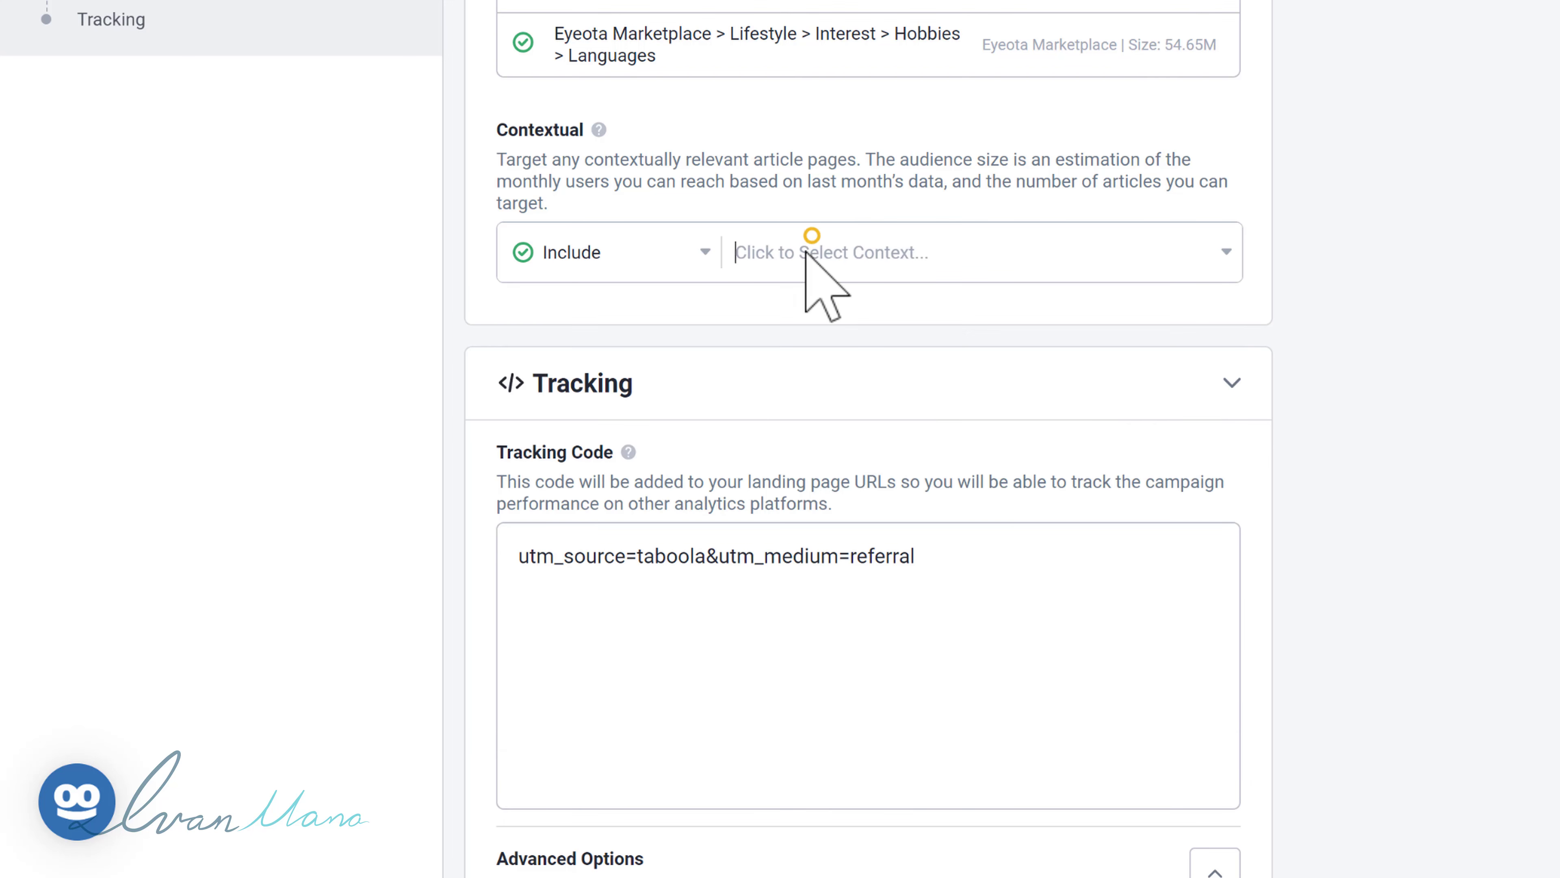
# Try including the Culture & Arts contextual category and clear its selection again
pyautogui.click(804, 254)
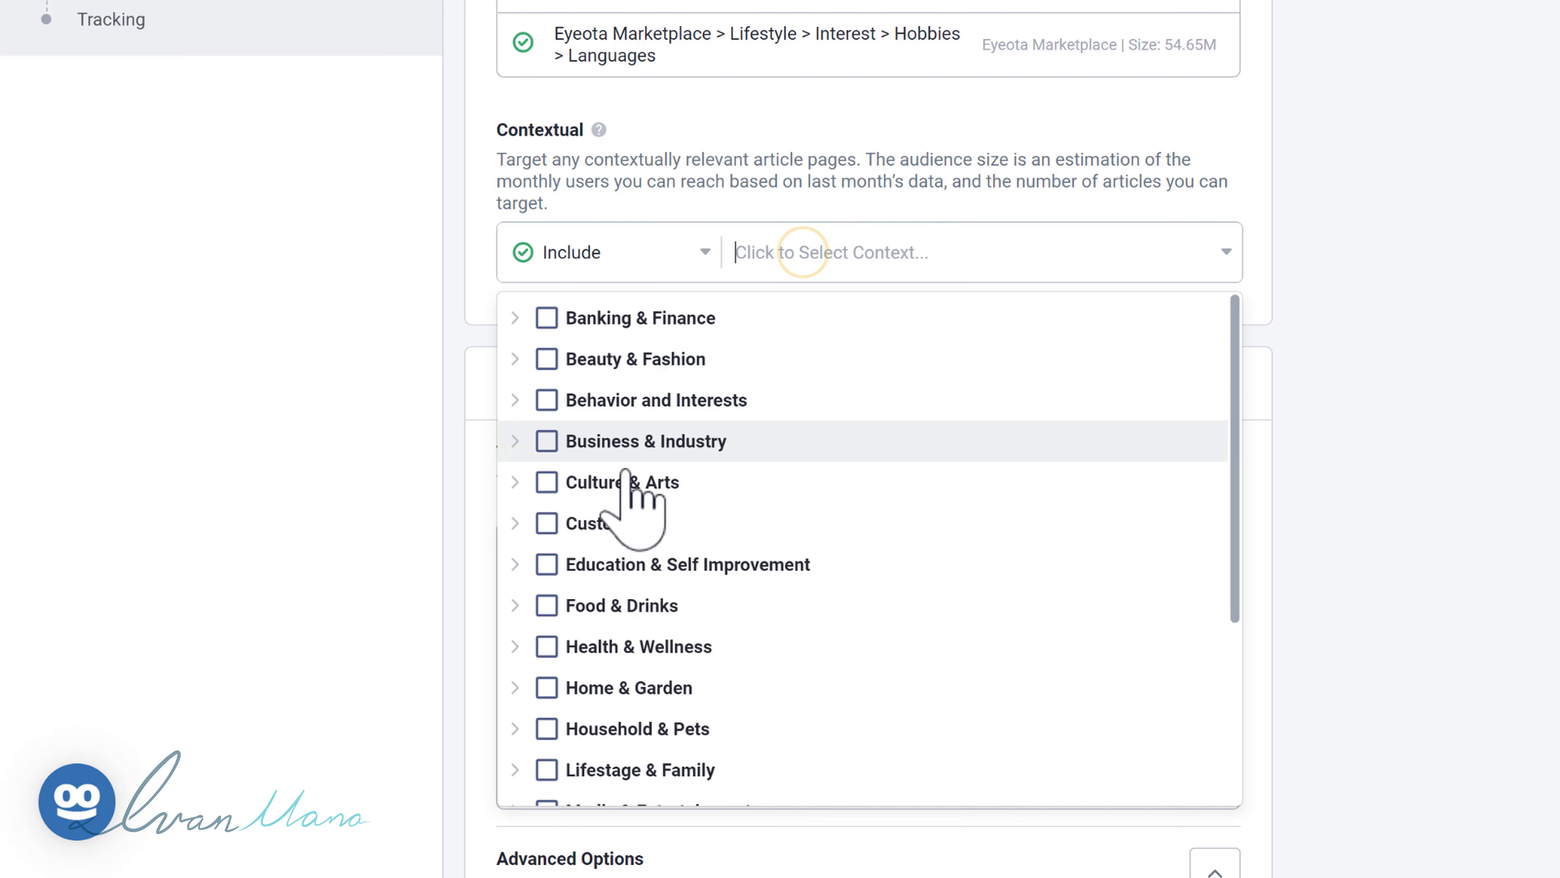
pyautogui.click(548, 484)
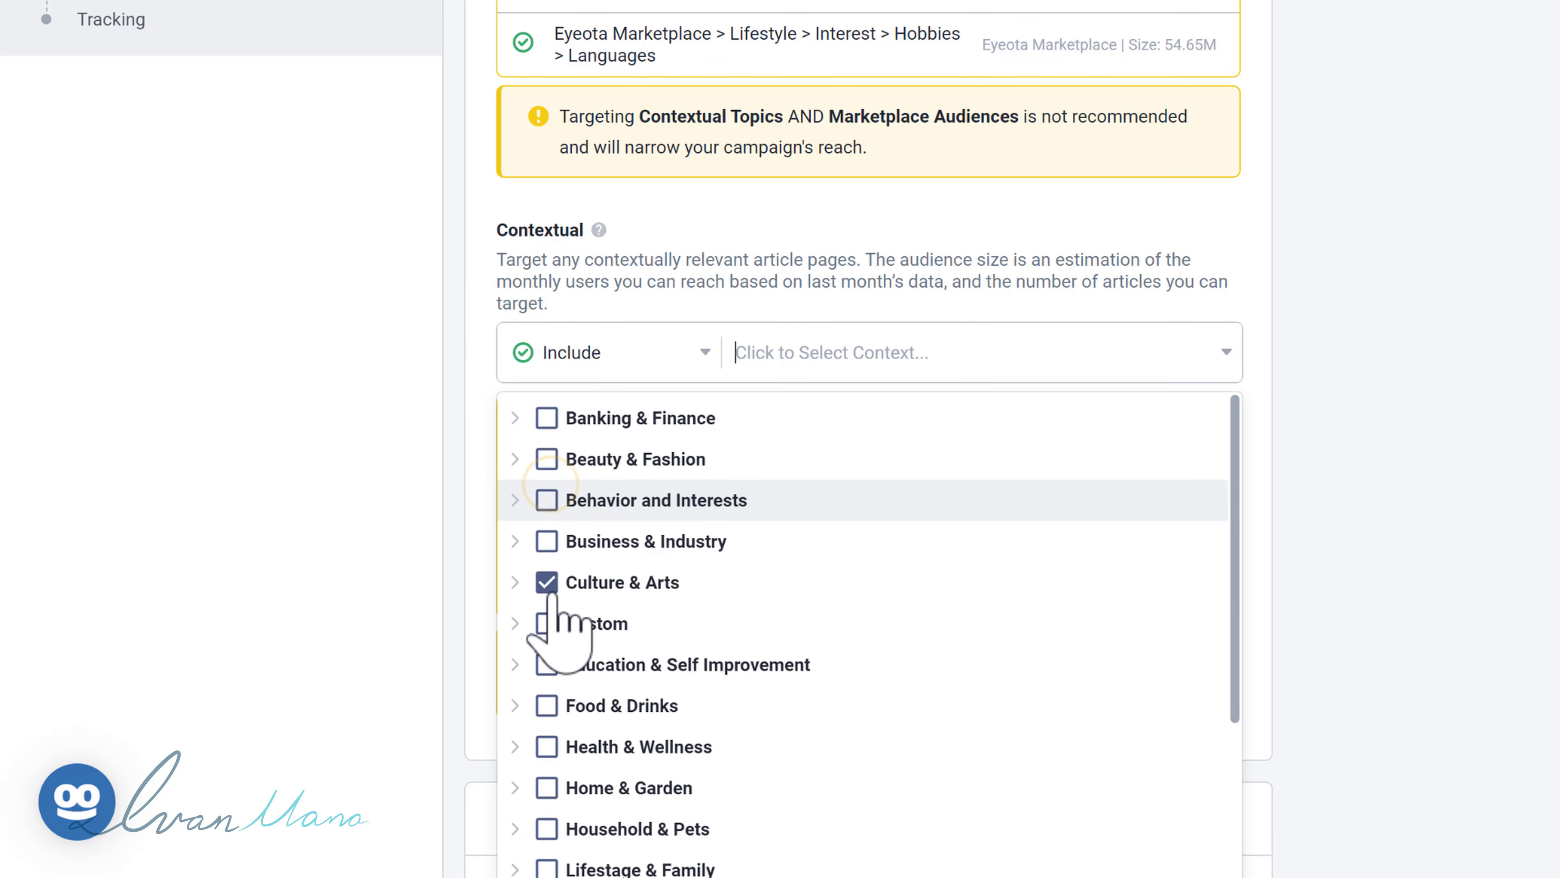
pyautogui.click(547, 587)
# View the contents of the Custom contextual category, collapse it, and look through the remaining categories
pyautogui.click(517, 523)
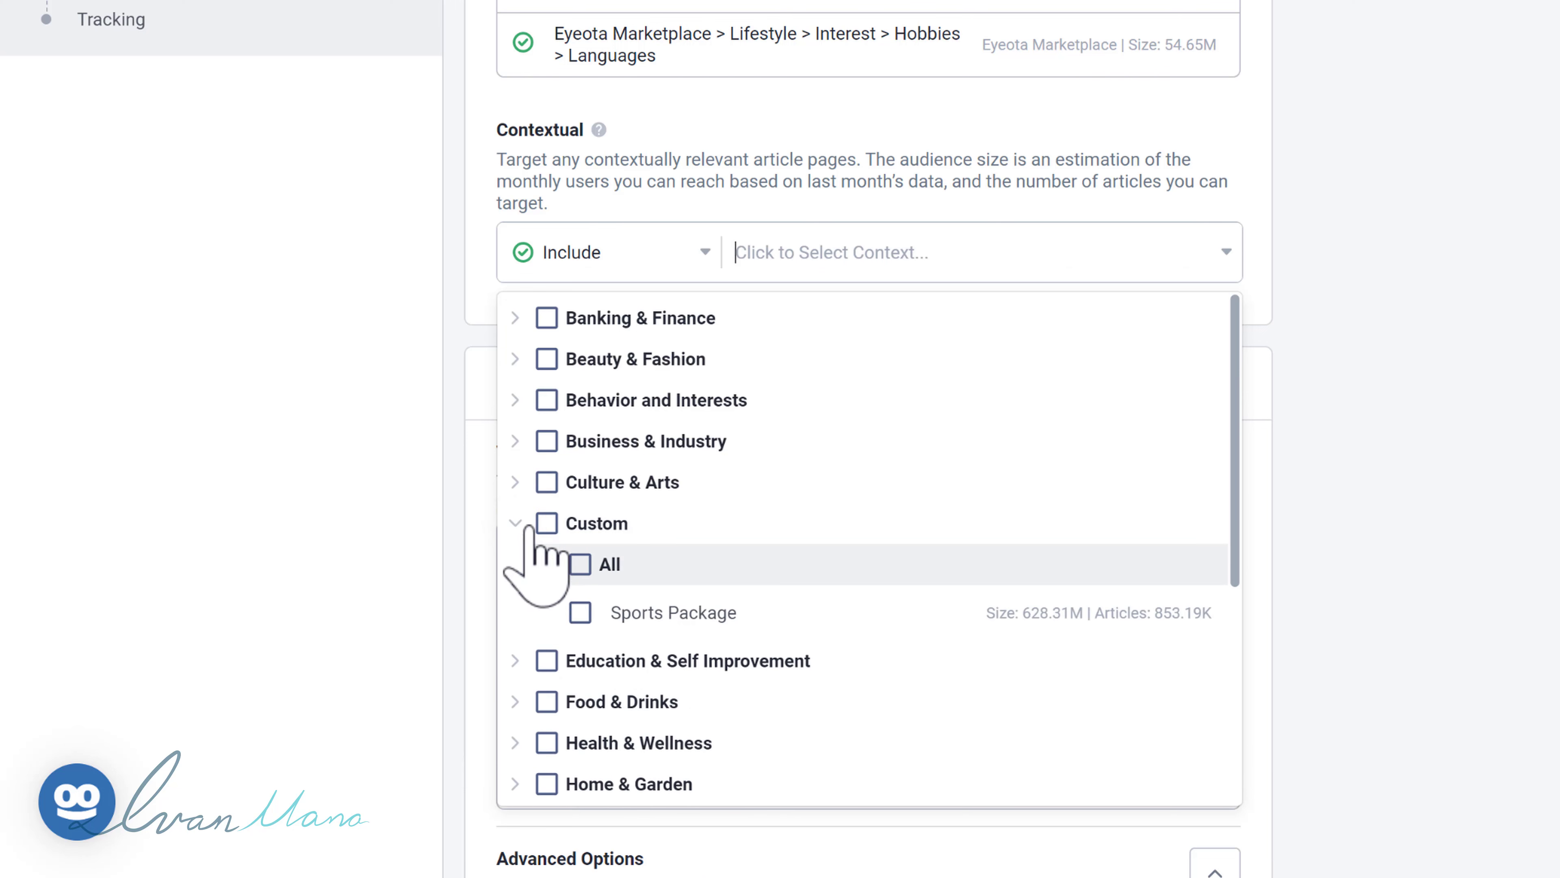
pyautogui.click(516, 523)
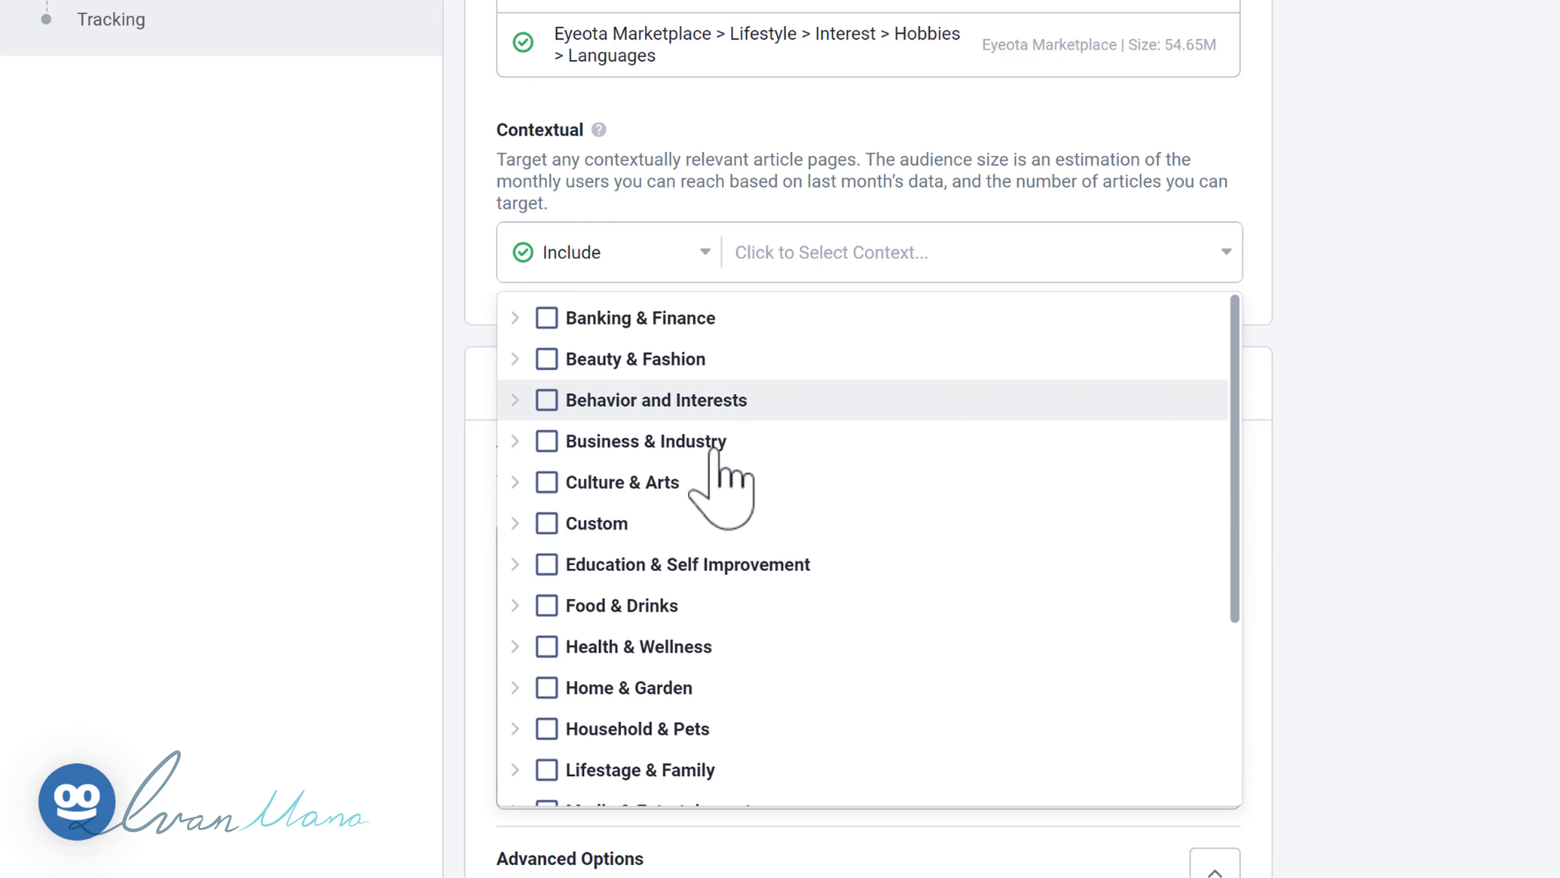
pyautogui.scroll(-5, 715, 450)
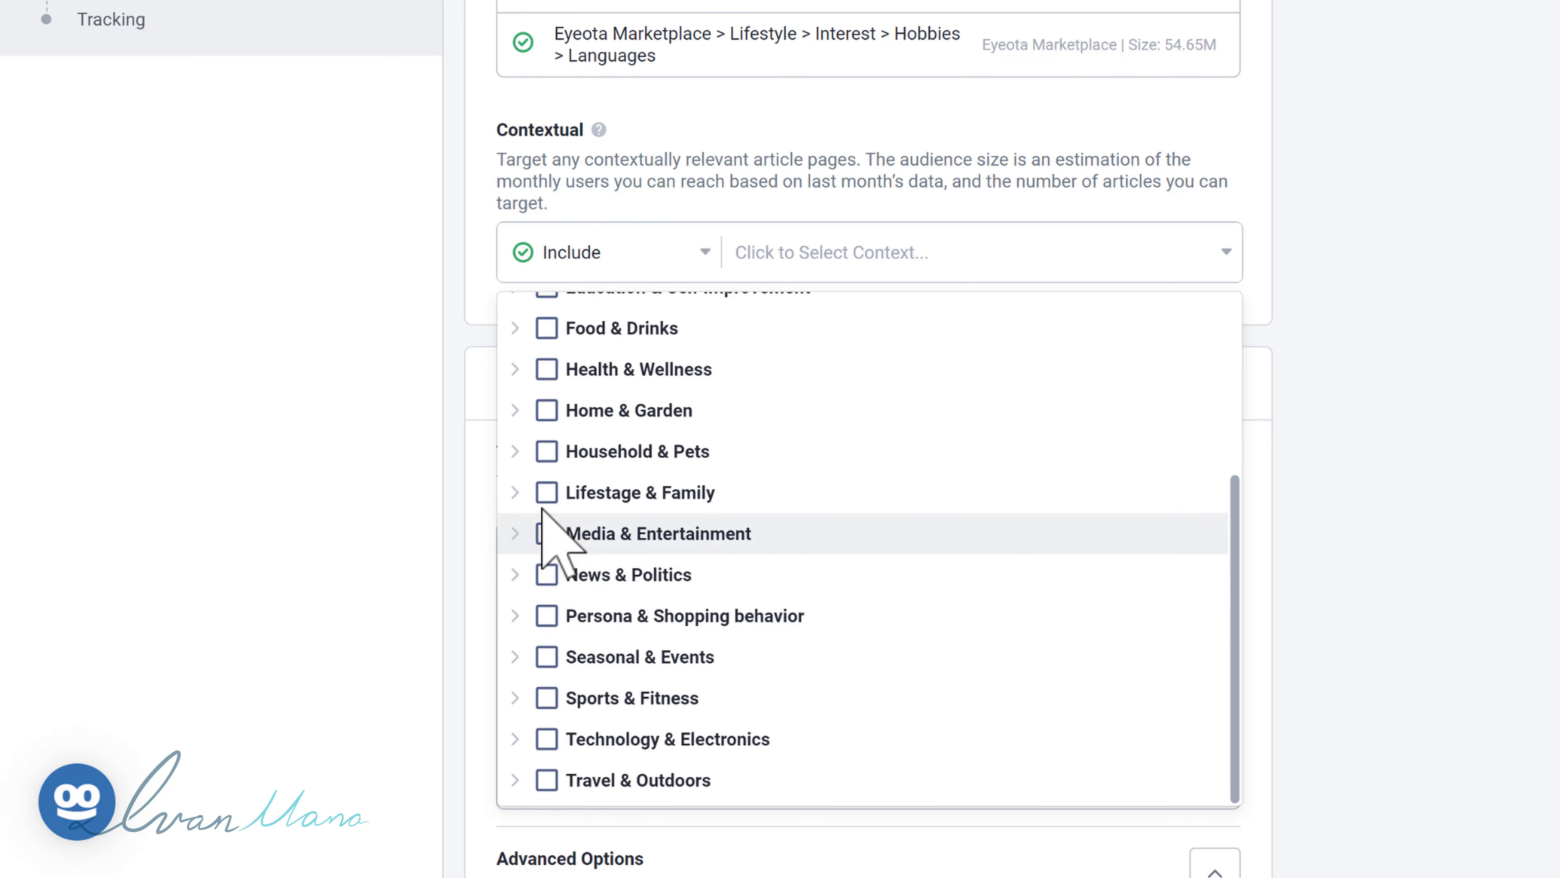
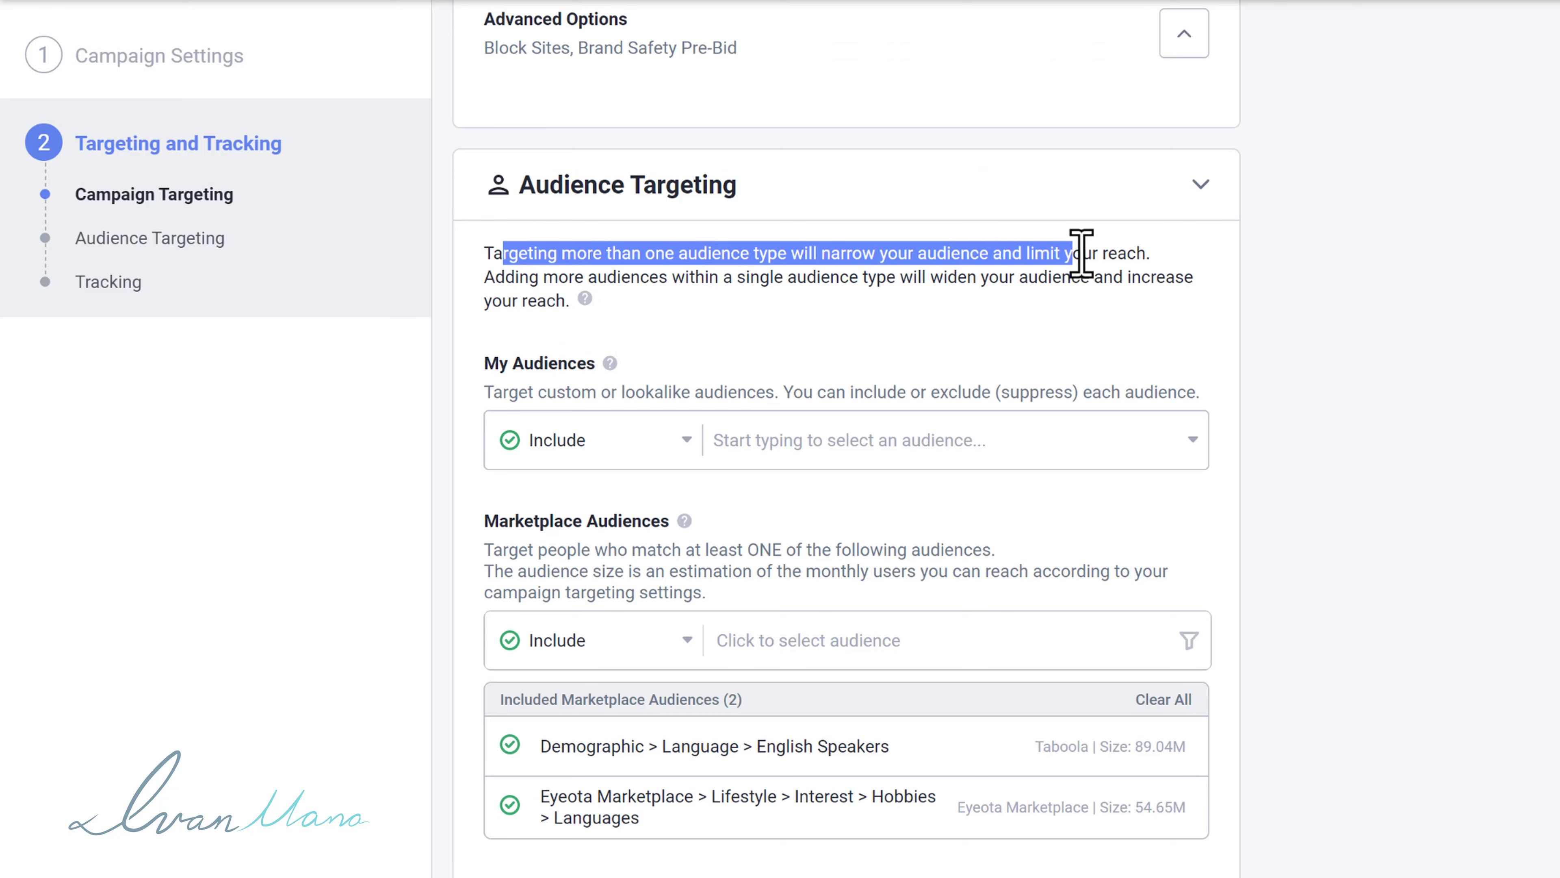
# Read the Audience Targeting note on narrowing or widening reach and review the two included marketplace audiences
pyautogui.scroll(-2, 661, 523)
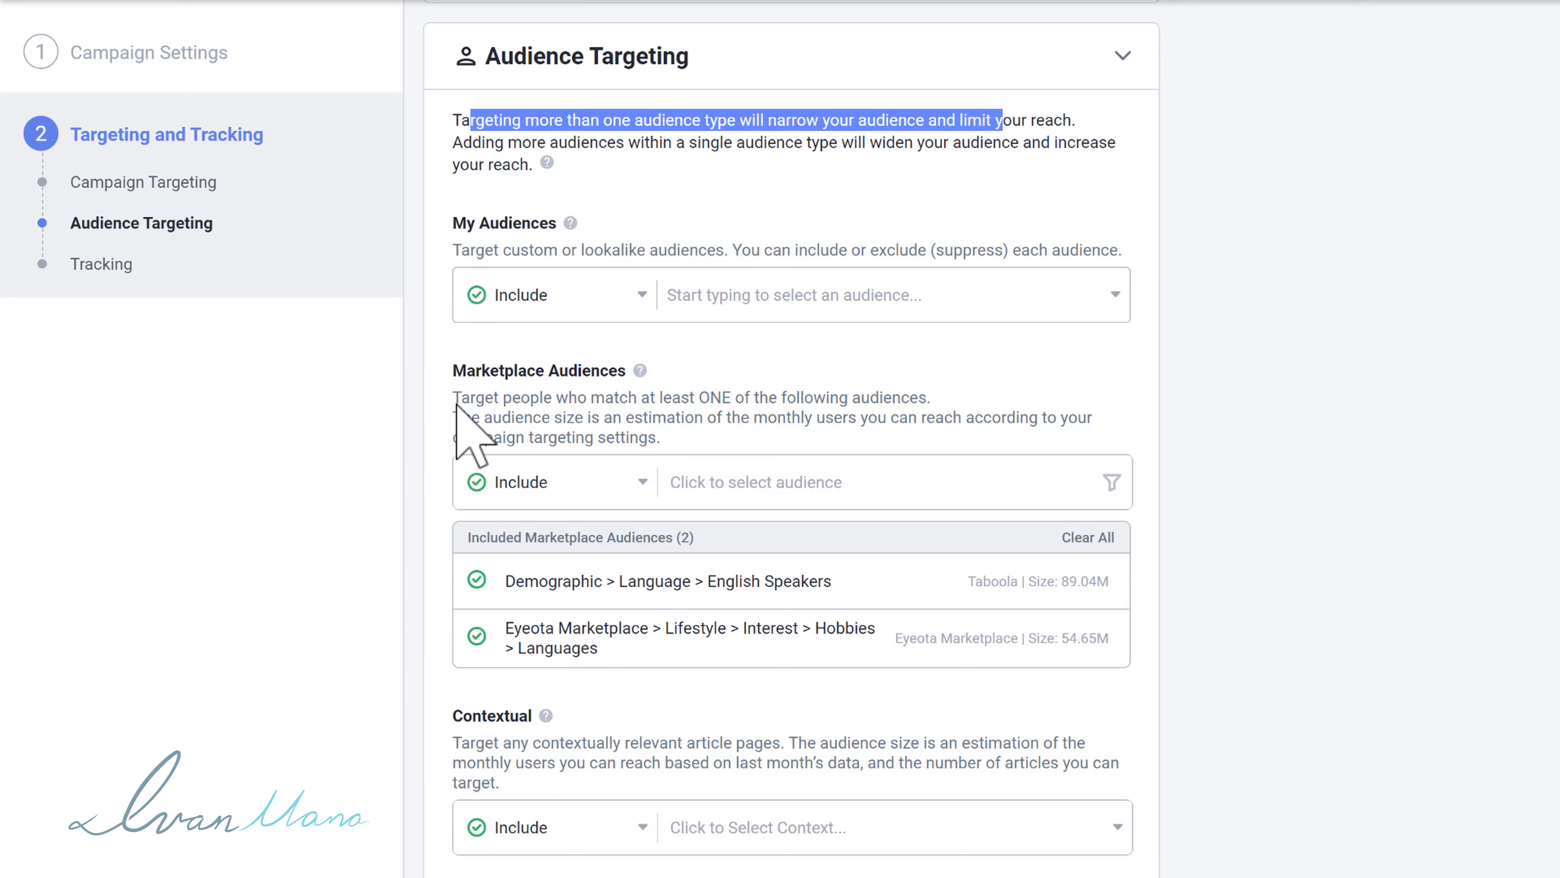
pyautogui.moveTo(481, 142); pyautogui.dragTo(979, 148)
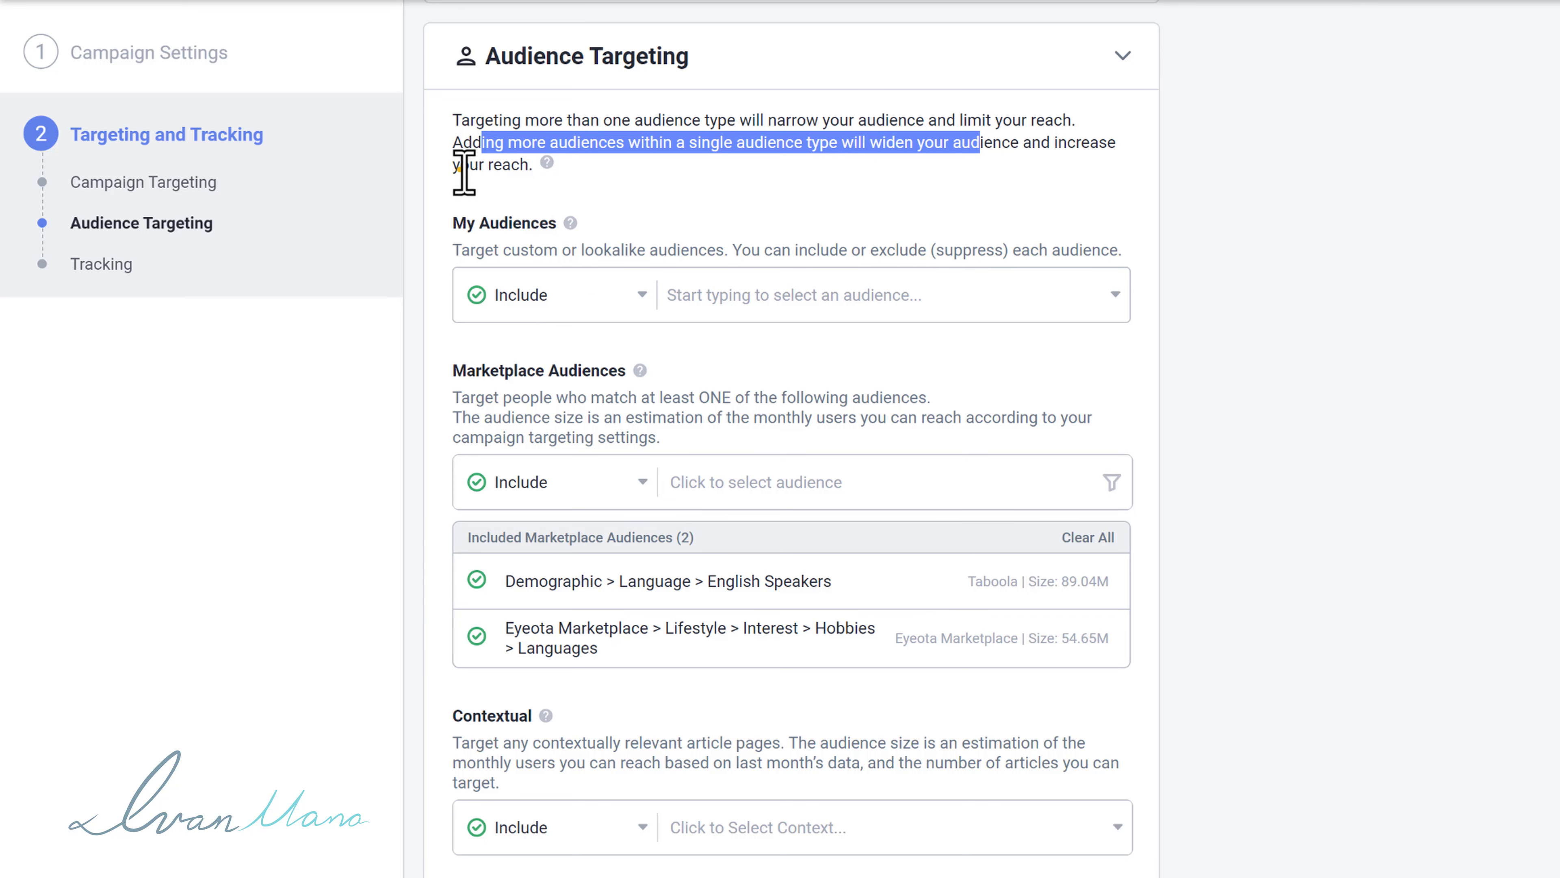
pyautogui.moveTo(464, 173); pyautogui.dragTo(504, 161)
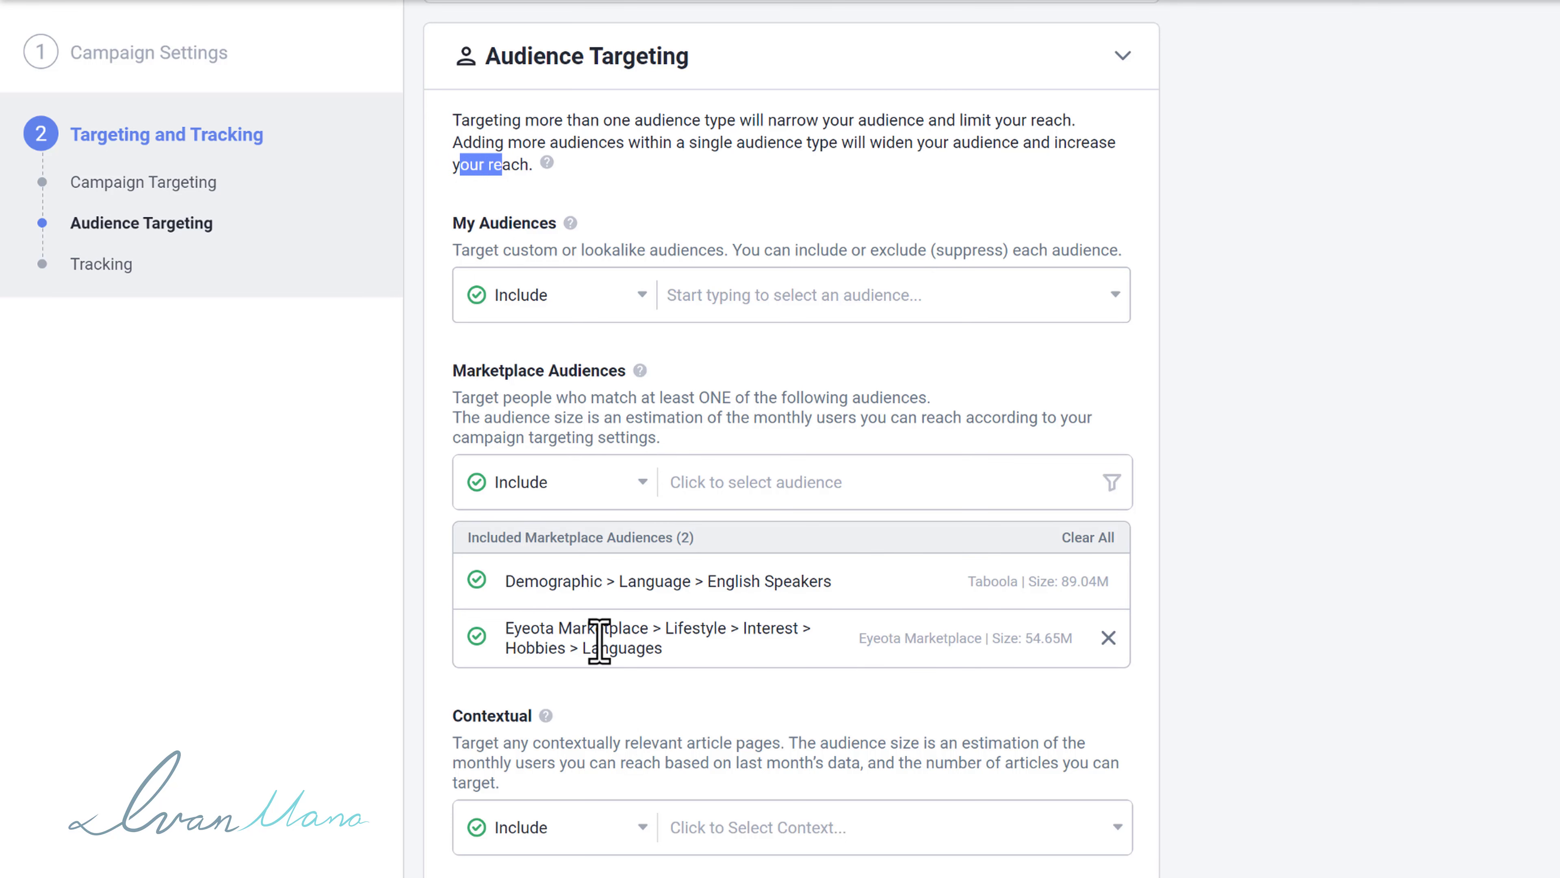
pyautogui.moveTo(678, 646)
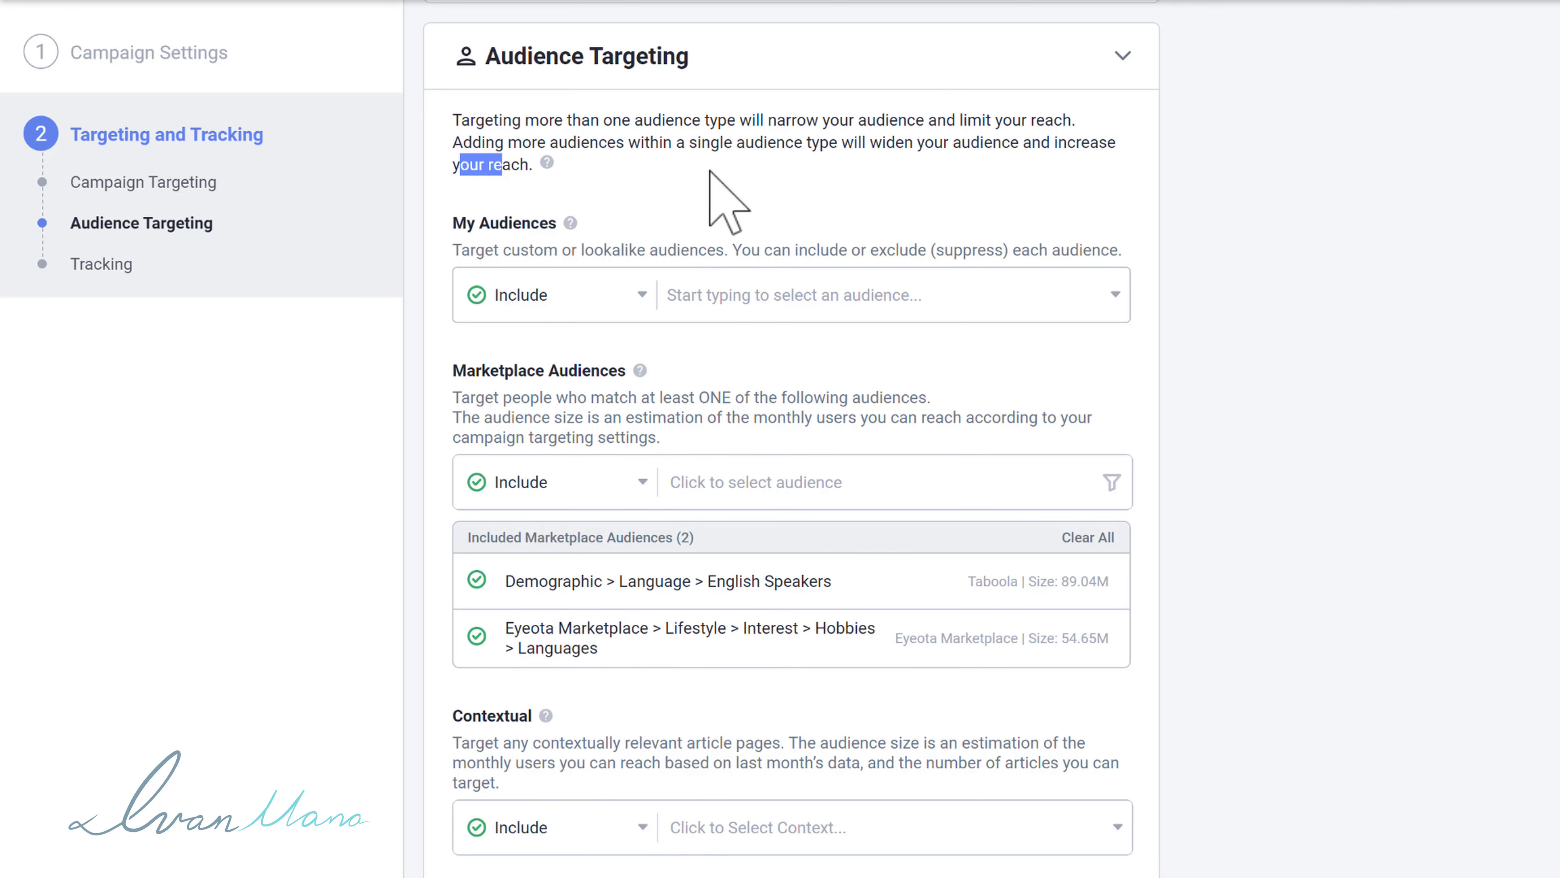
pyautogui.moveTo(471, 144)
pyautogui.mouseDown()
pyautogui.moveTo(506, 161)
pyautogui.moveTo(462, 141)
pyautogui.mouseUp()
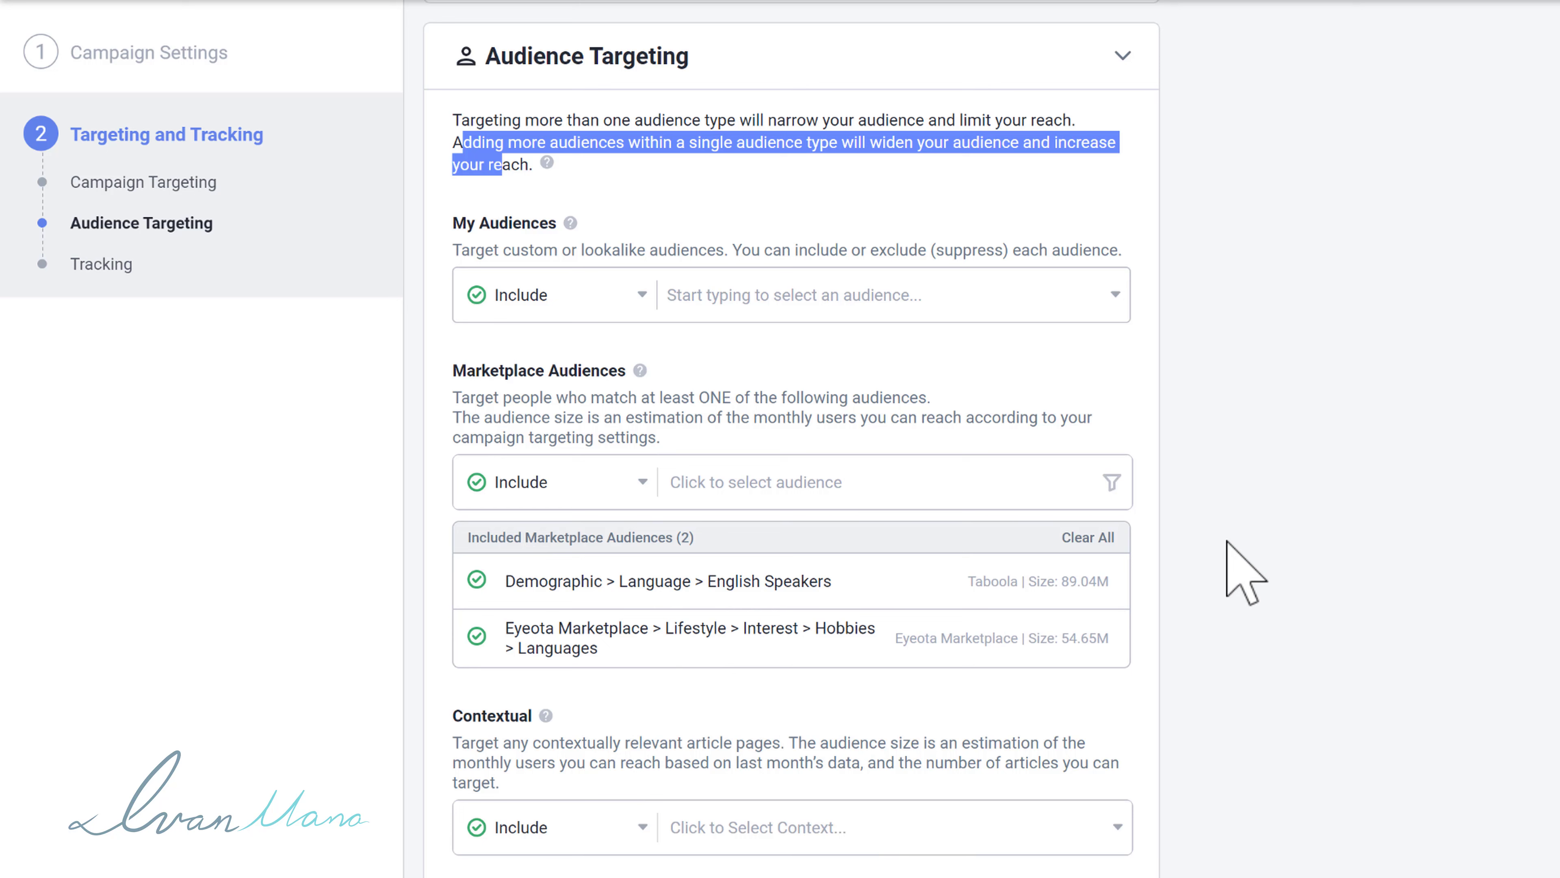
pyautogui.moveTo(524, 581); pyautogui.dragTo(818, 582)
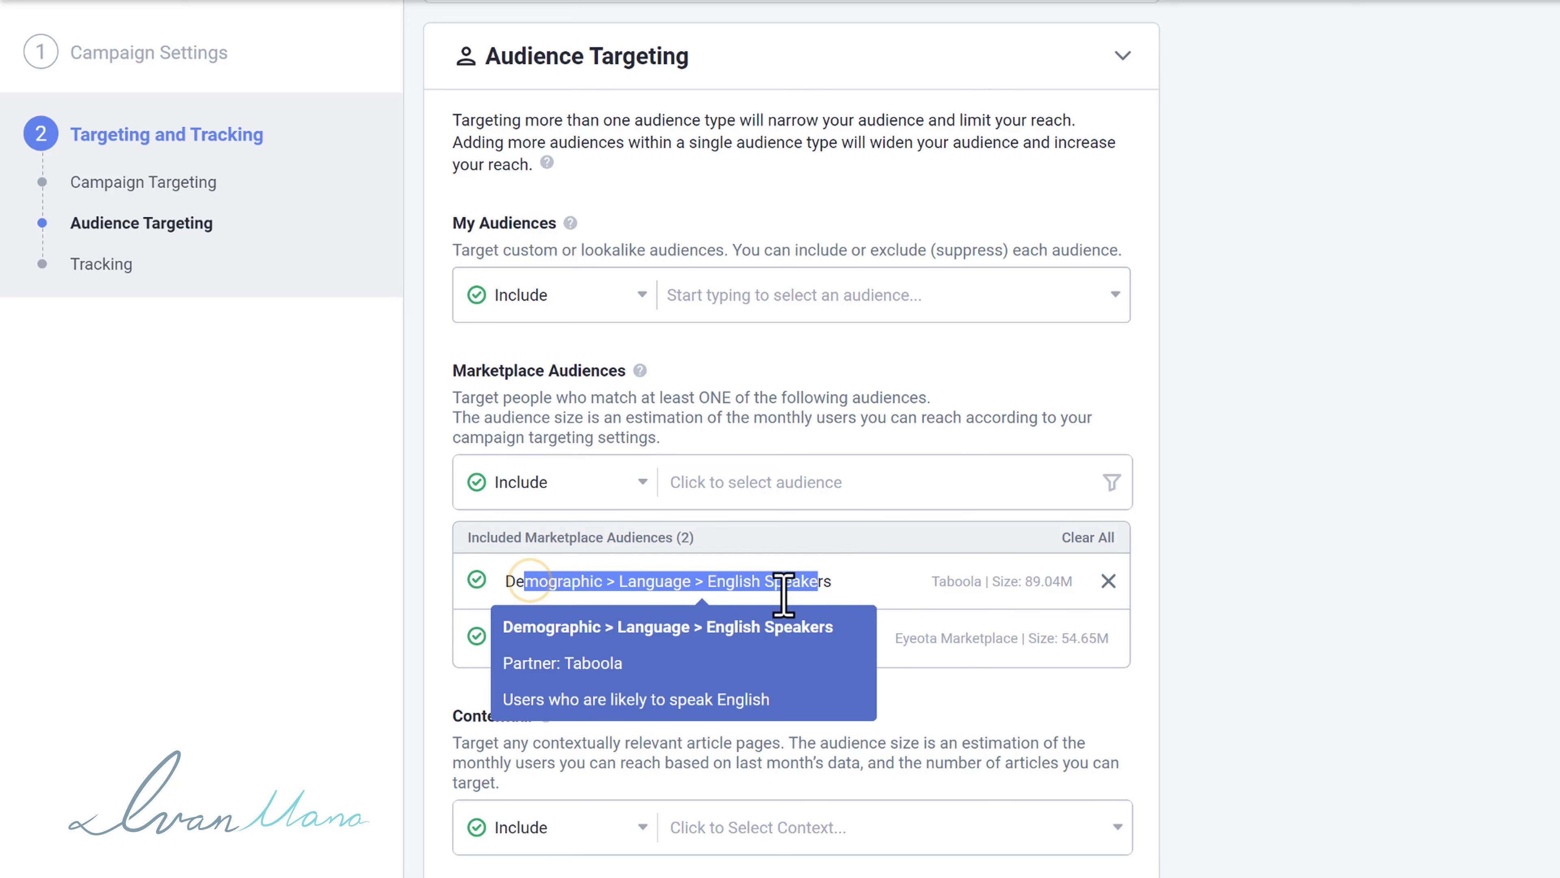
pyautogui.moveTo(523, 627); pyautogui.dragTo(678, 656)
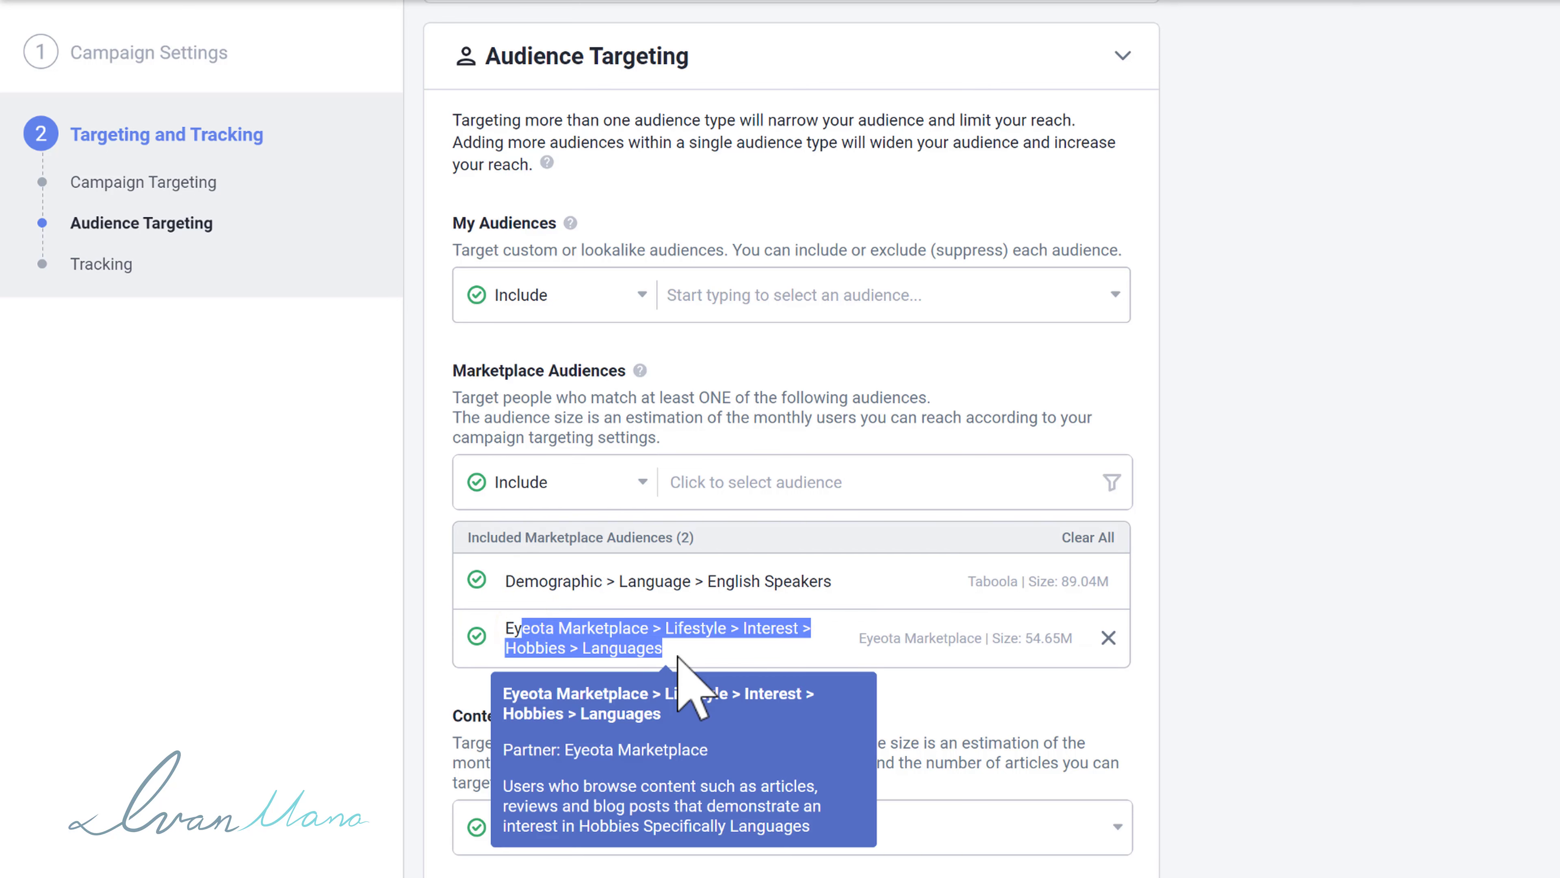
pyautogui.click(1118, 706)
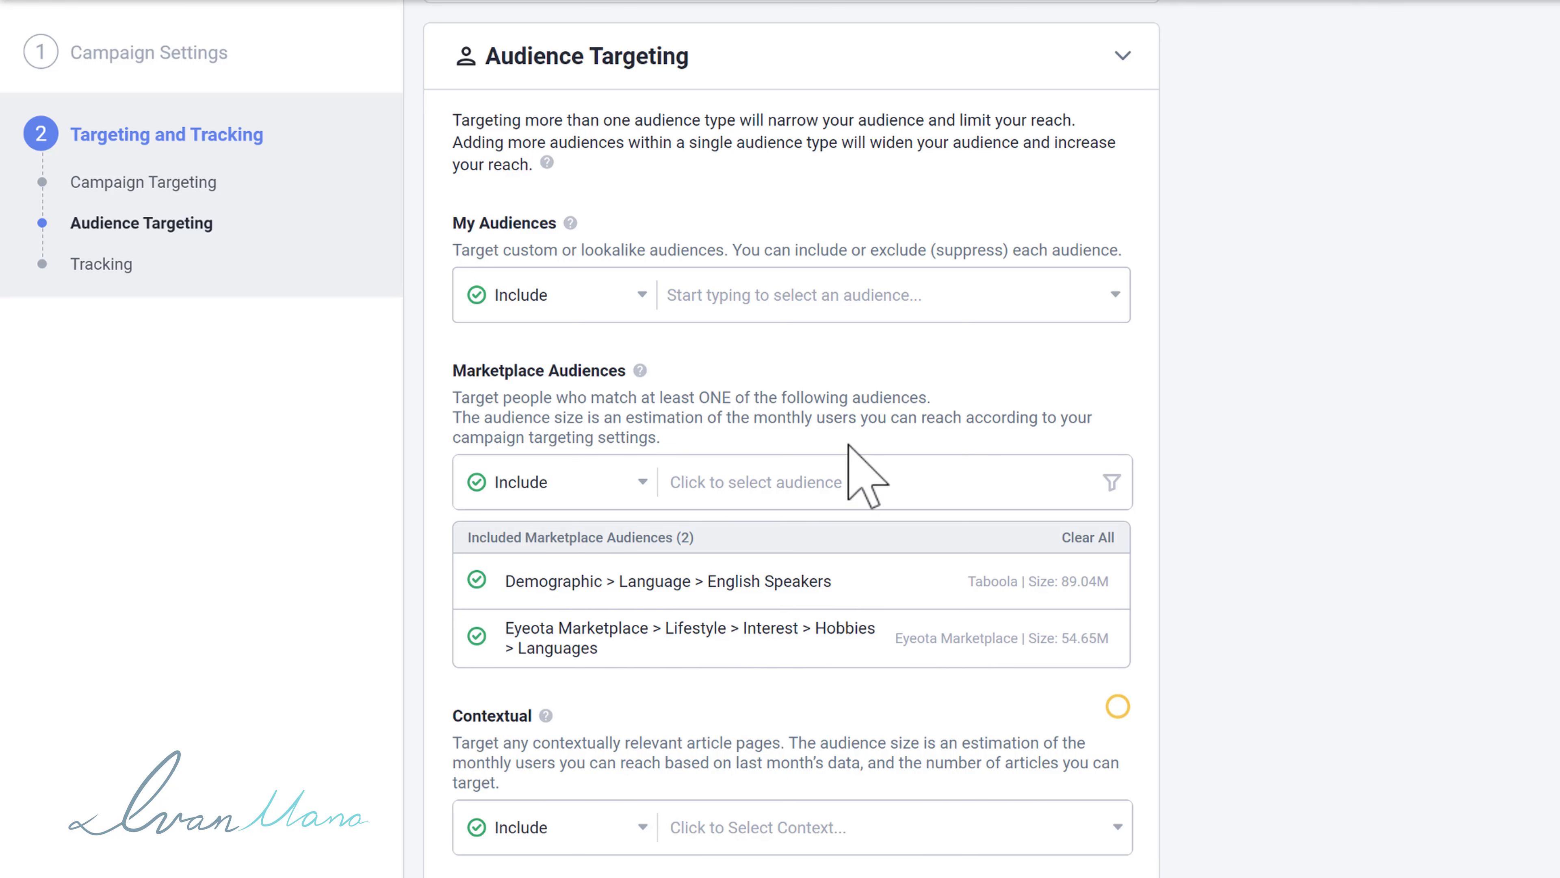
pyautogui.moveTo(782, 655)
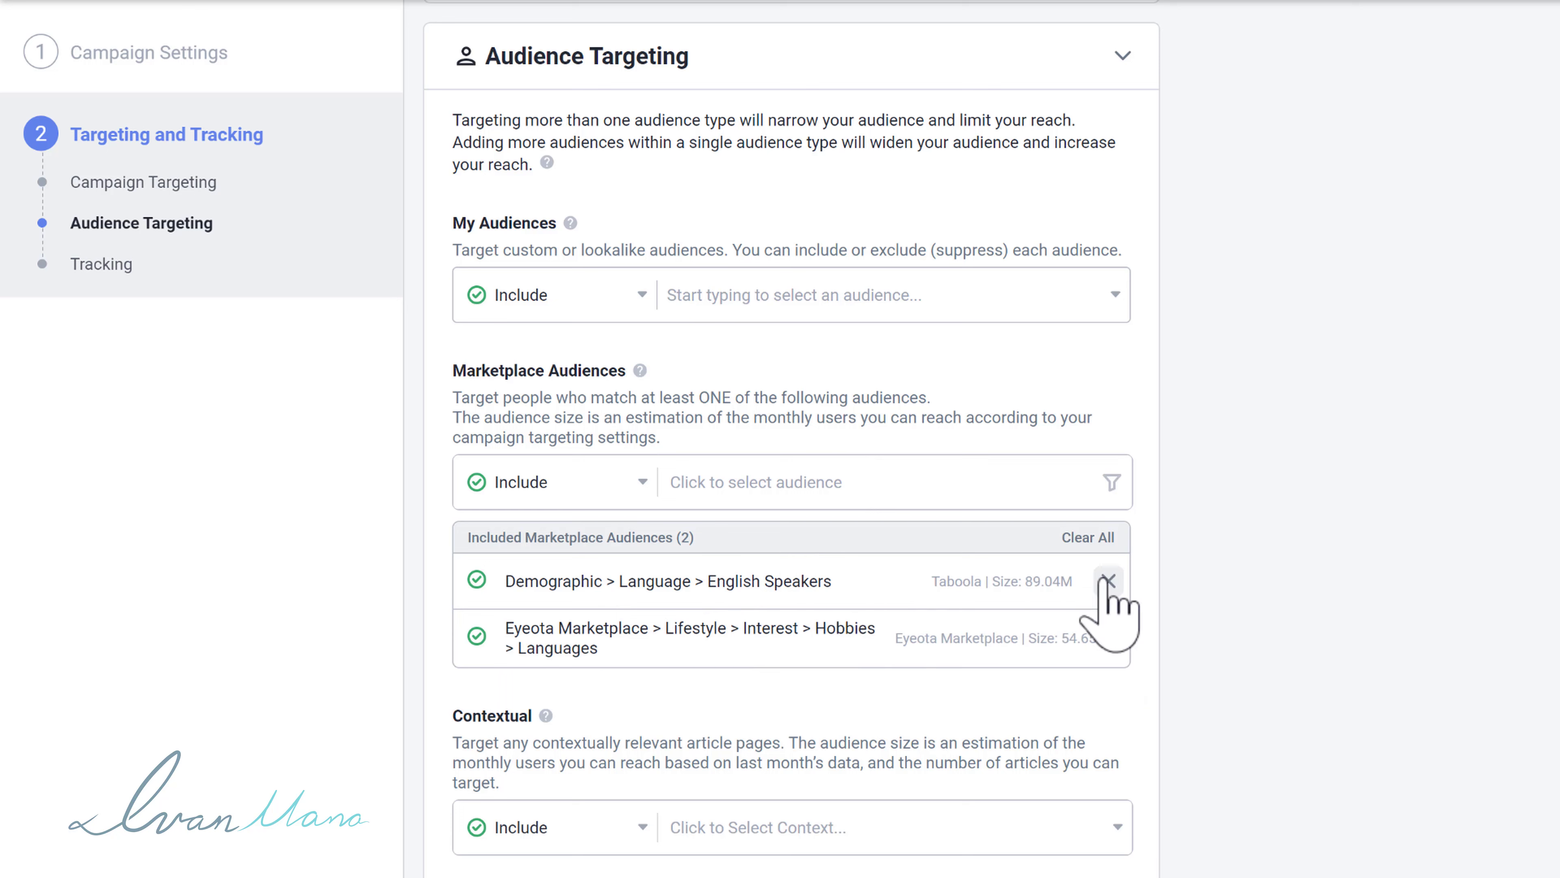
# Remove the Demographic > Language > English Speakers audience, keeping only the Eyeota Languages hobby audience in Marketplace Audiences
pyautogui.click(1106, 581)
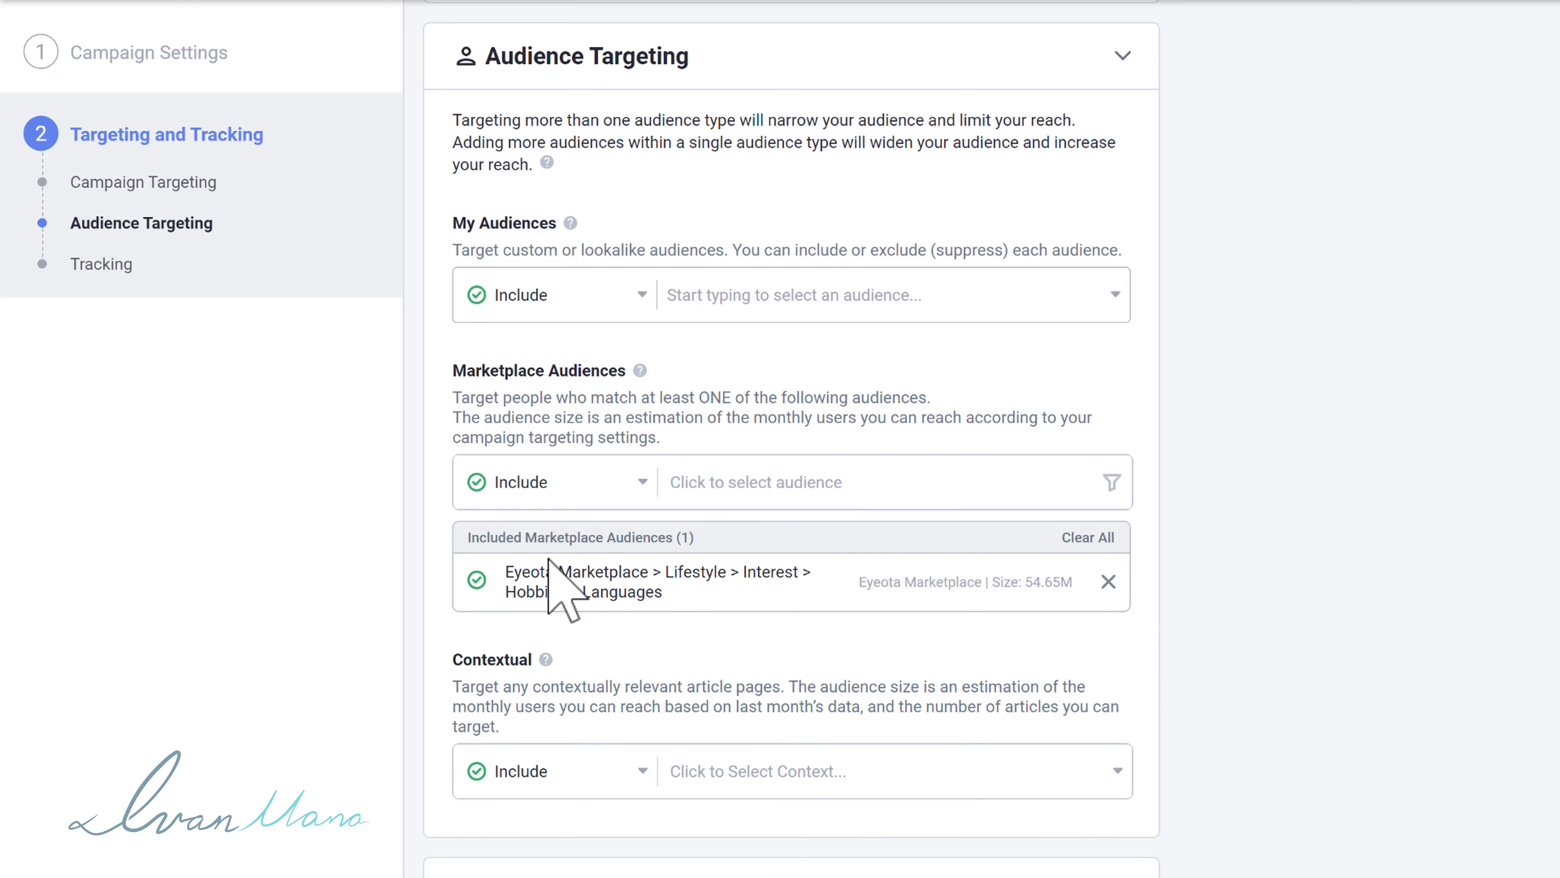
pyautogui.moveTo(515, 569); pyautogui.dragTo(721, 593)
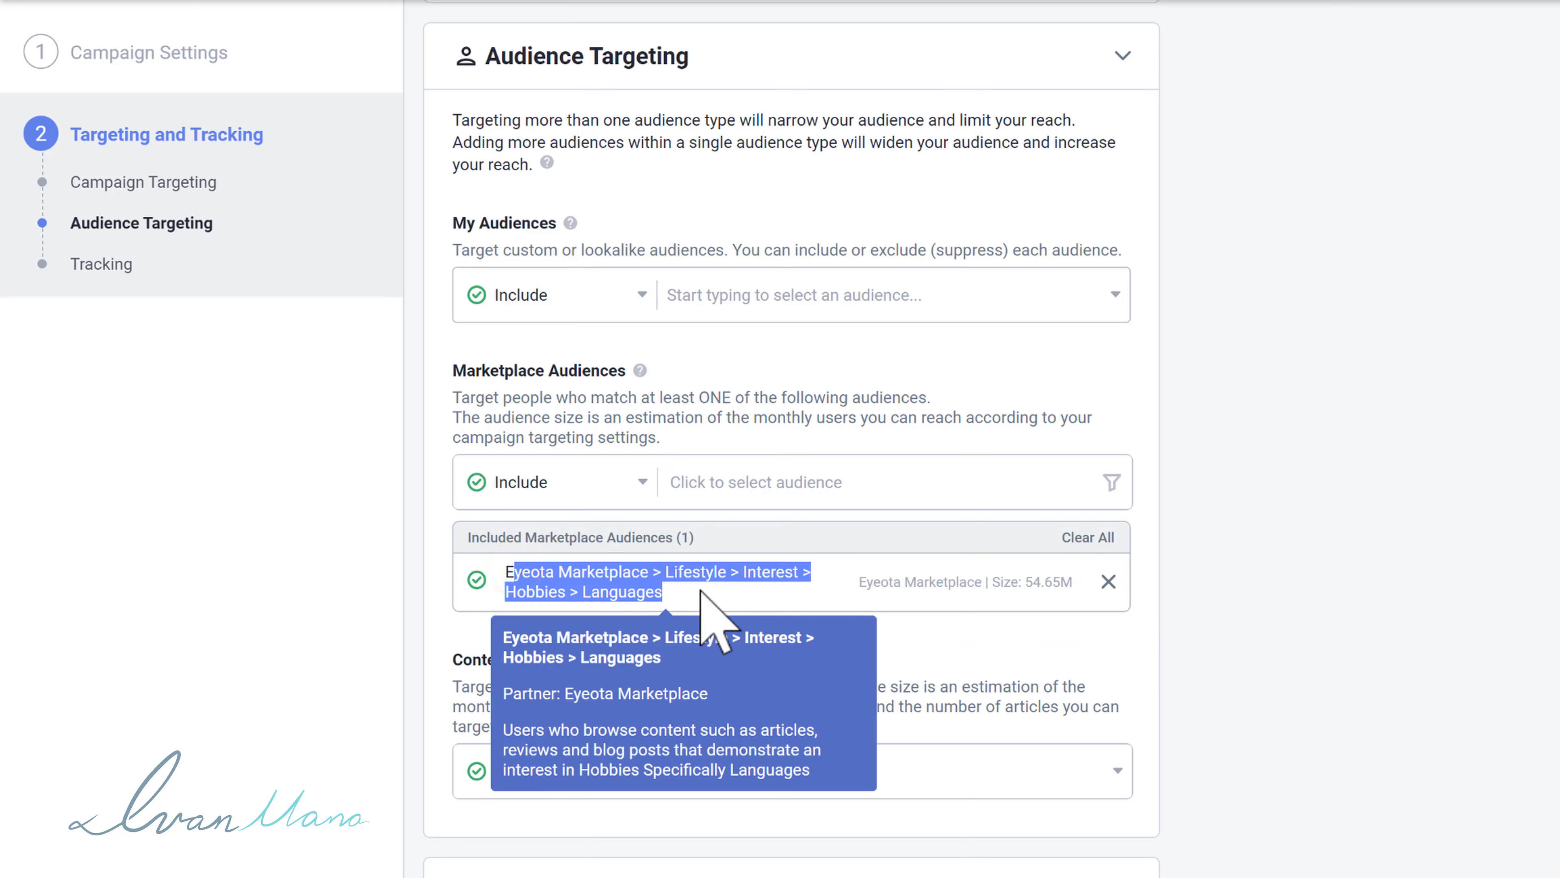
pyautogui.click(223, 585)
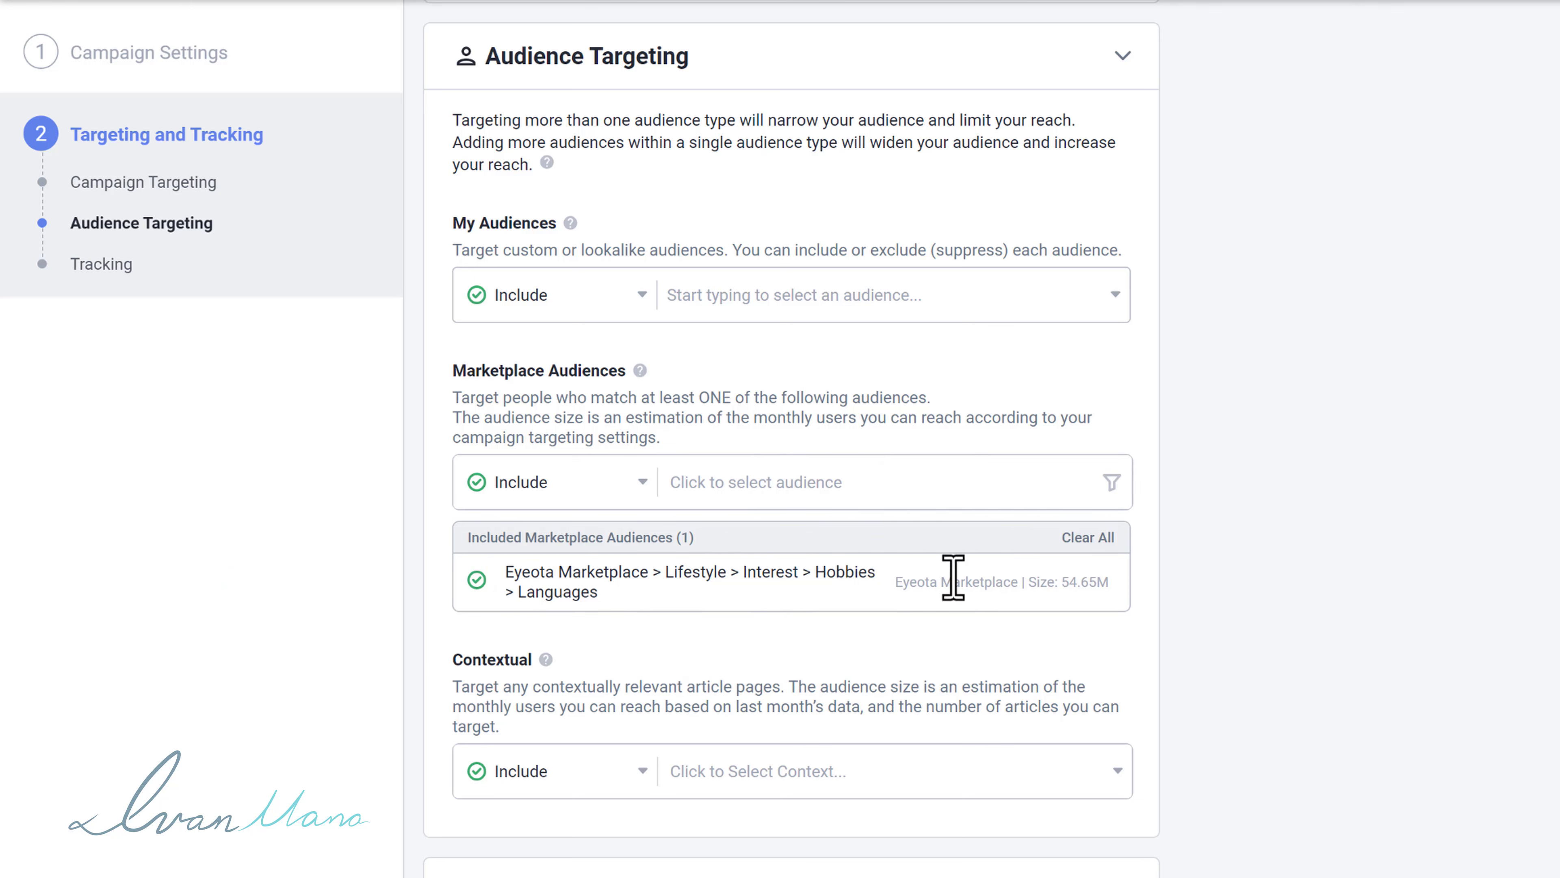
# Review the campaign's Tracking Code, examining its utm_source and utm_medium parameters and their values
pyautogui.scroll(6, 1099, 599)
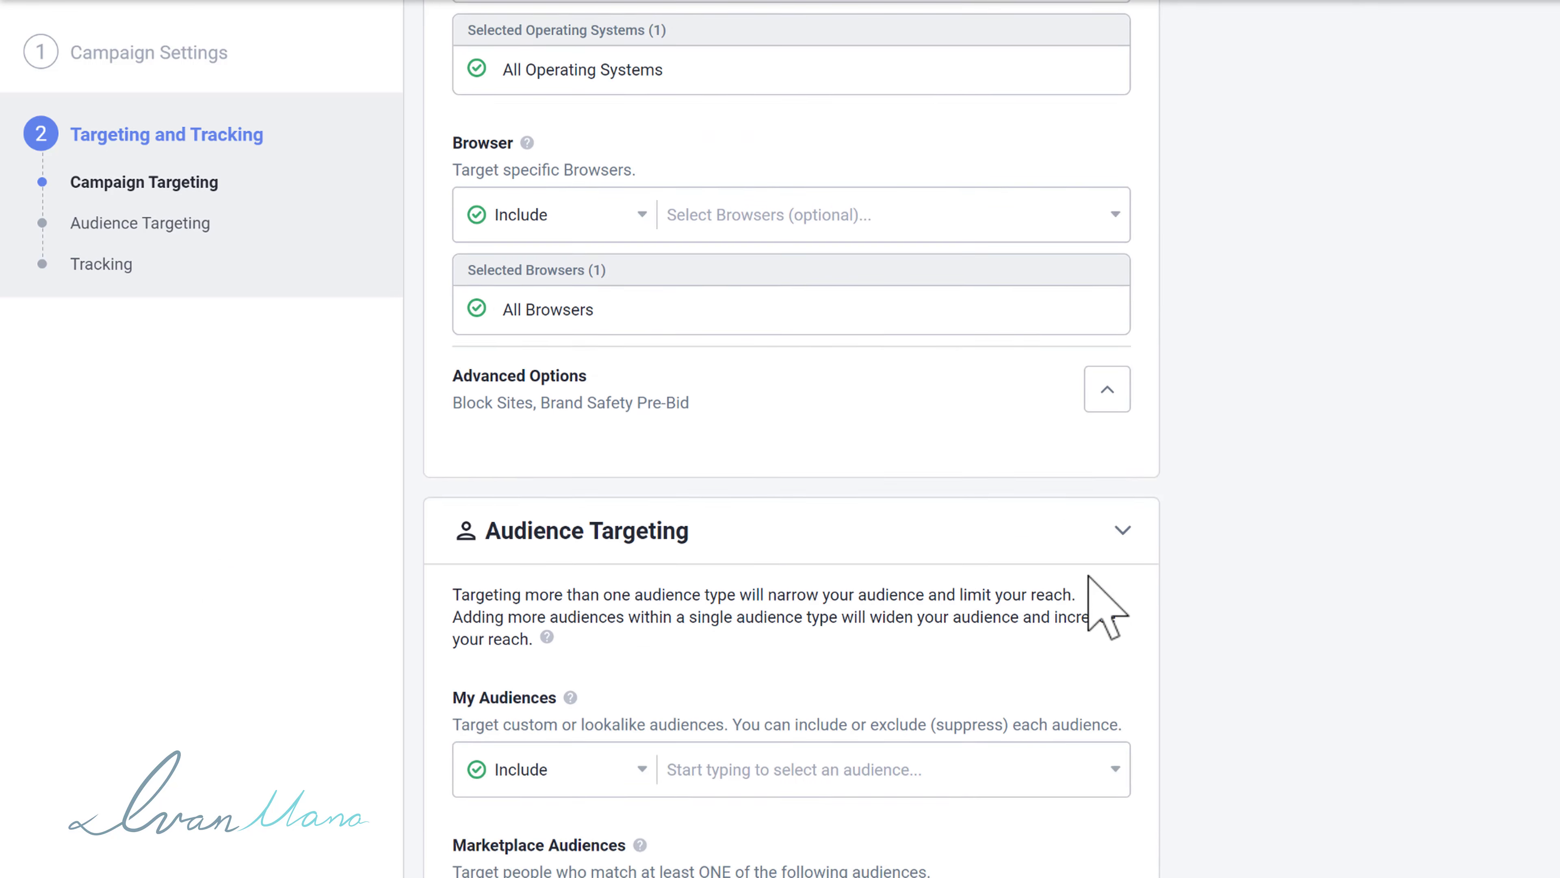
pyautogui.scroll(-10, 1091, 590)
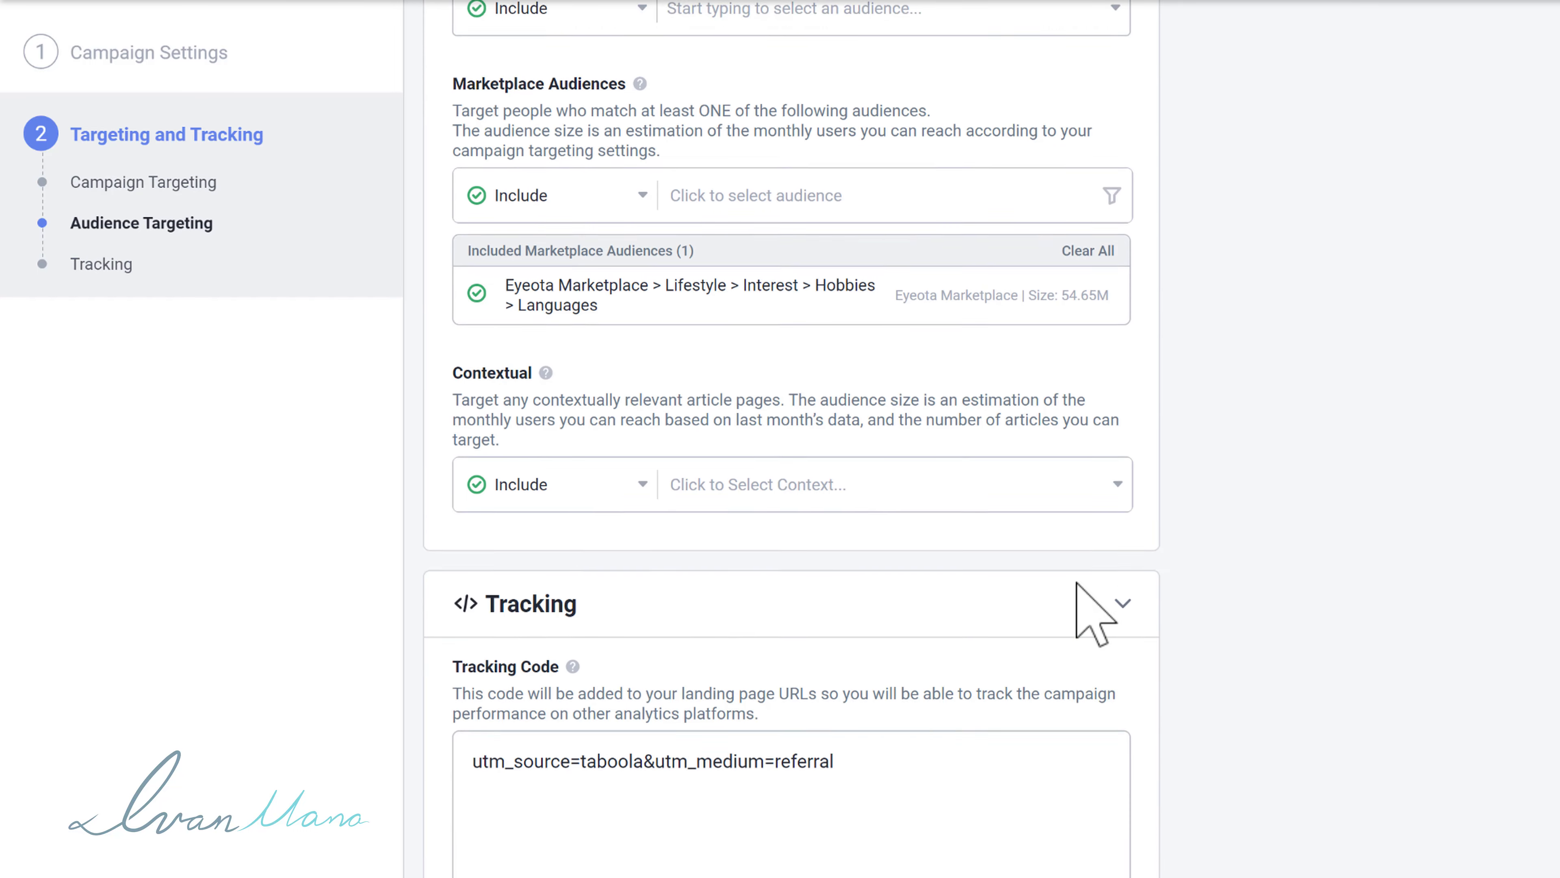
pyautogui.scroll(-1, 1087, 608)
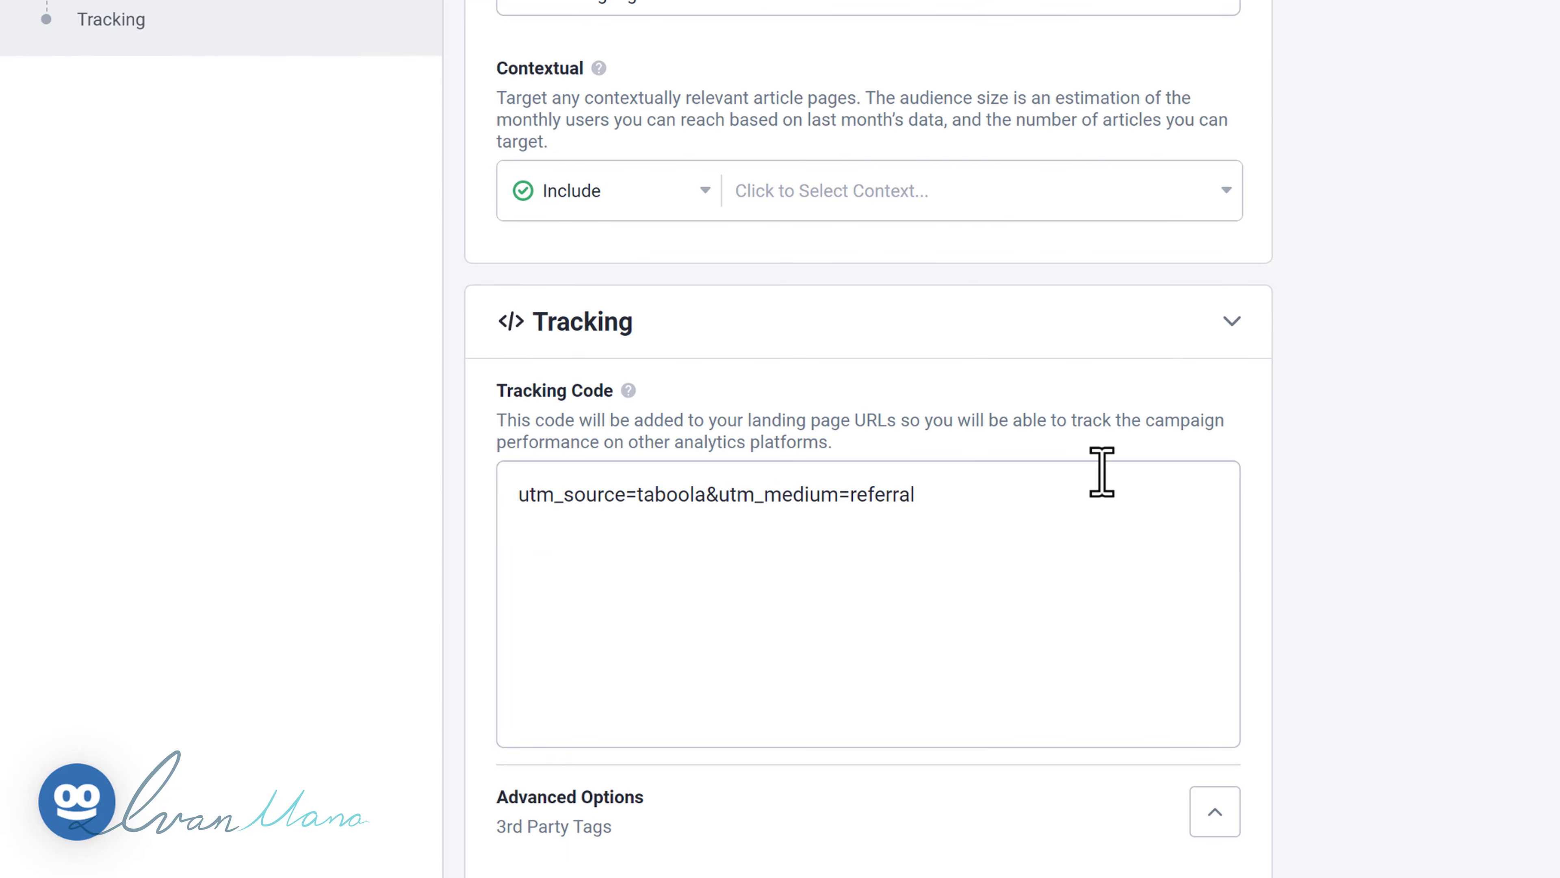
pyautogui.moveTo(967, 498); pyautogui.dragTo(488, 540)
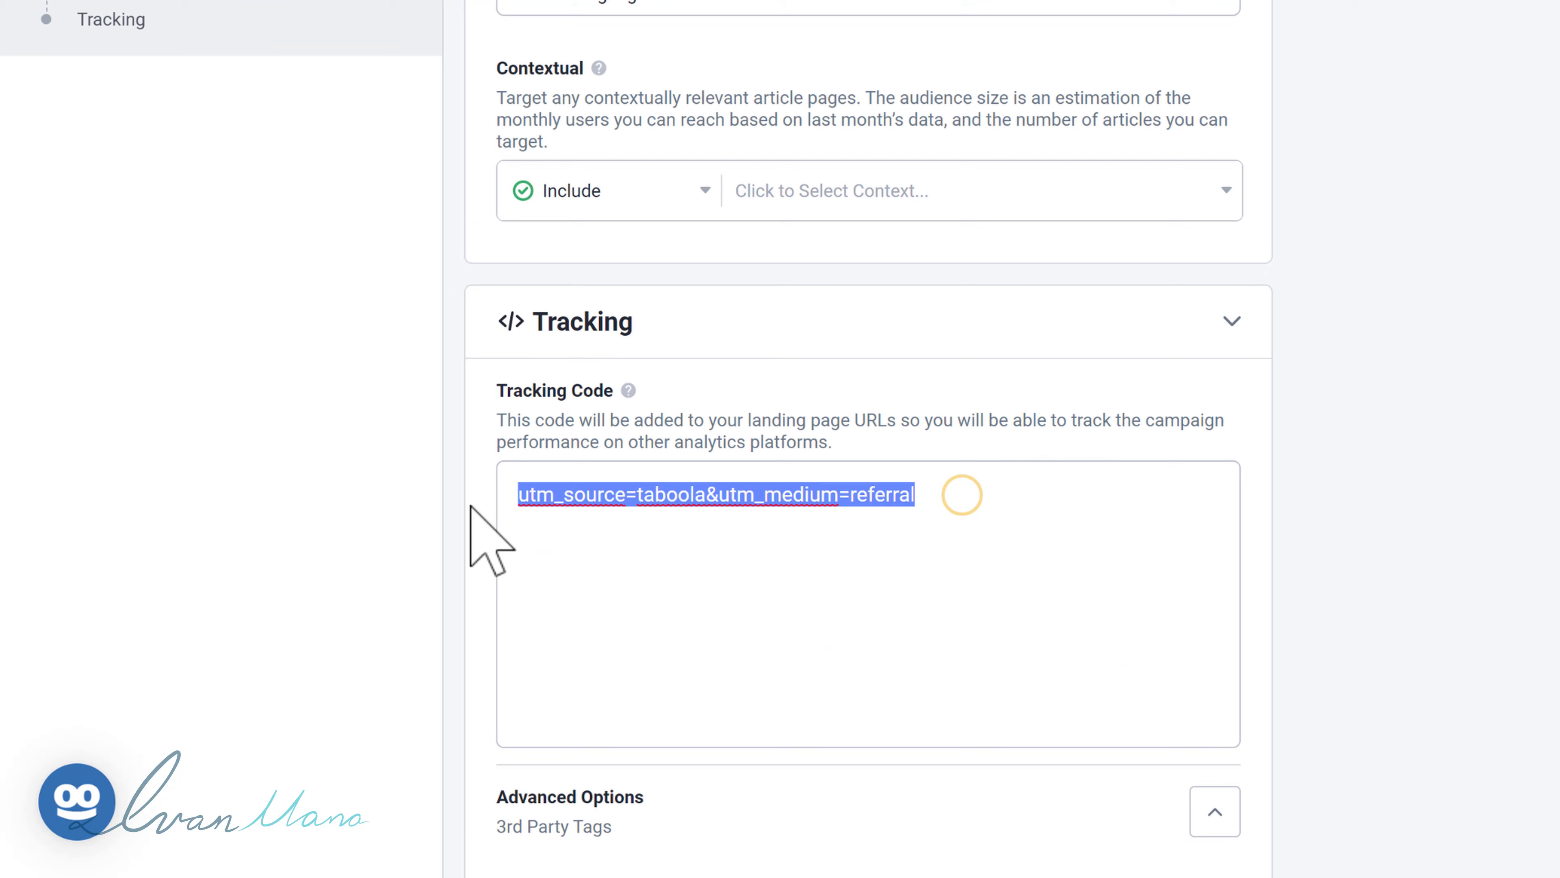
pyautogui.click(764, 584)
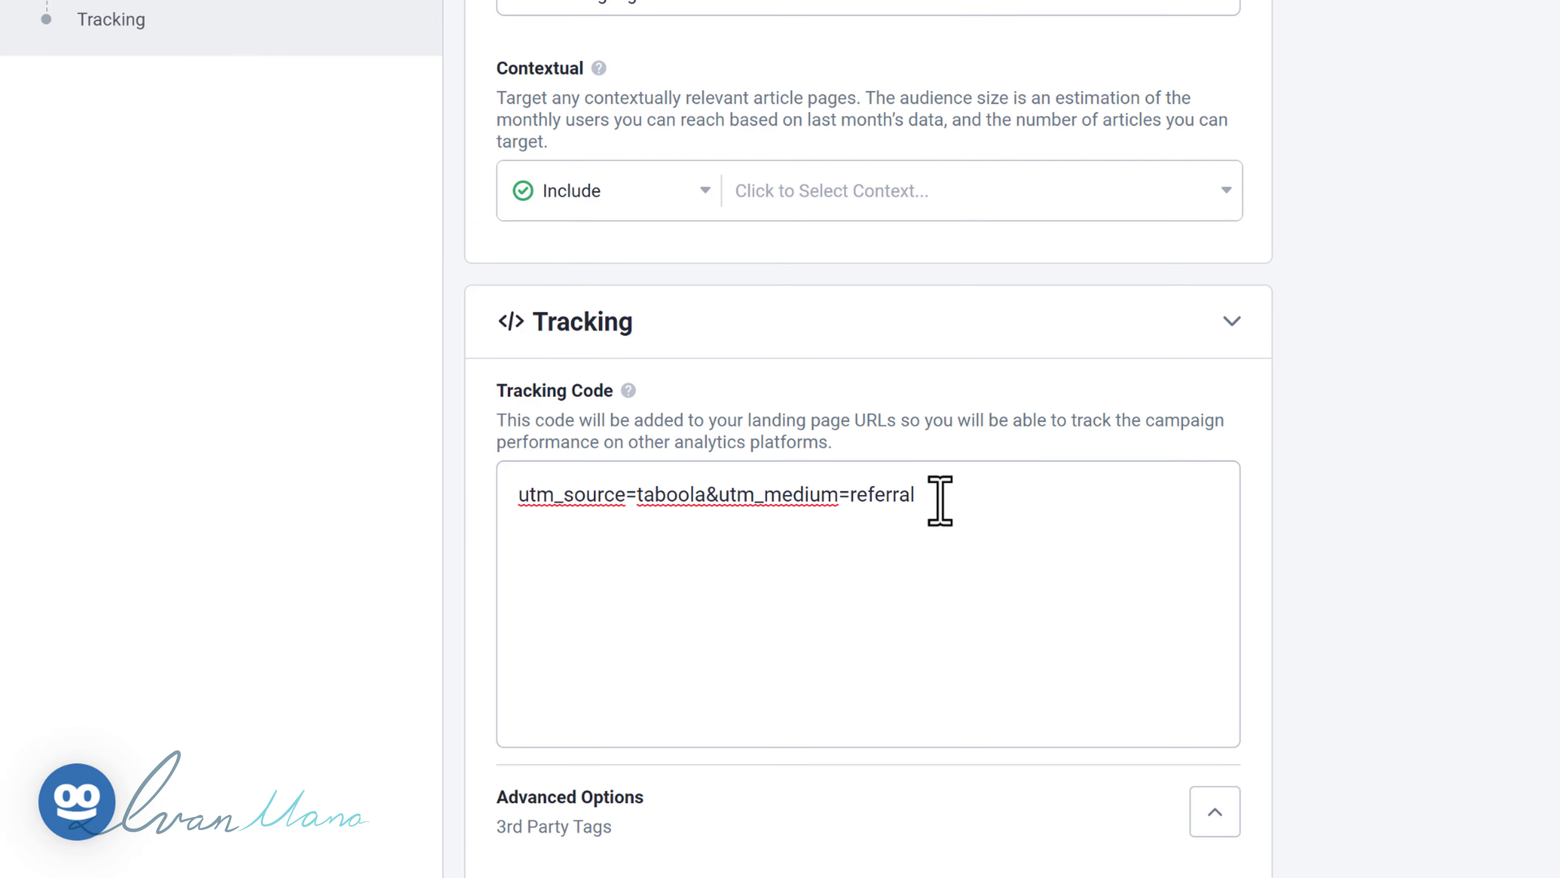
pyautogui.moveTo(572, 495); pyautogui.dragTo(510, 495)
pyautogui.click(832, 497)
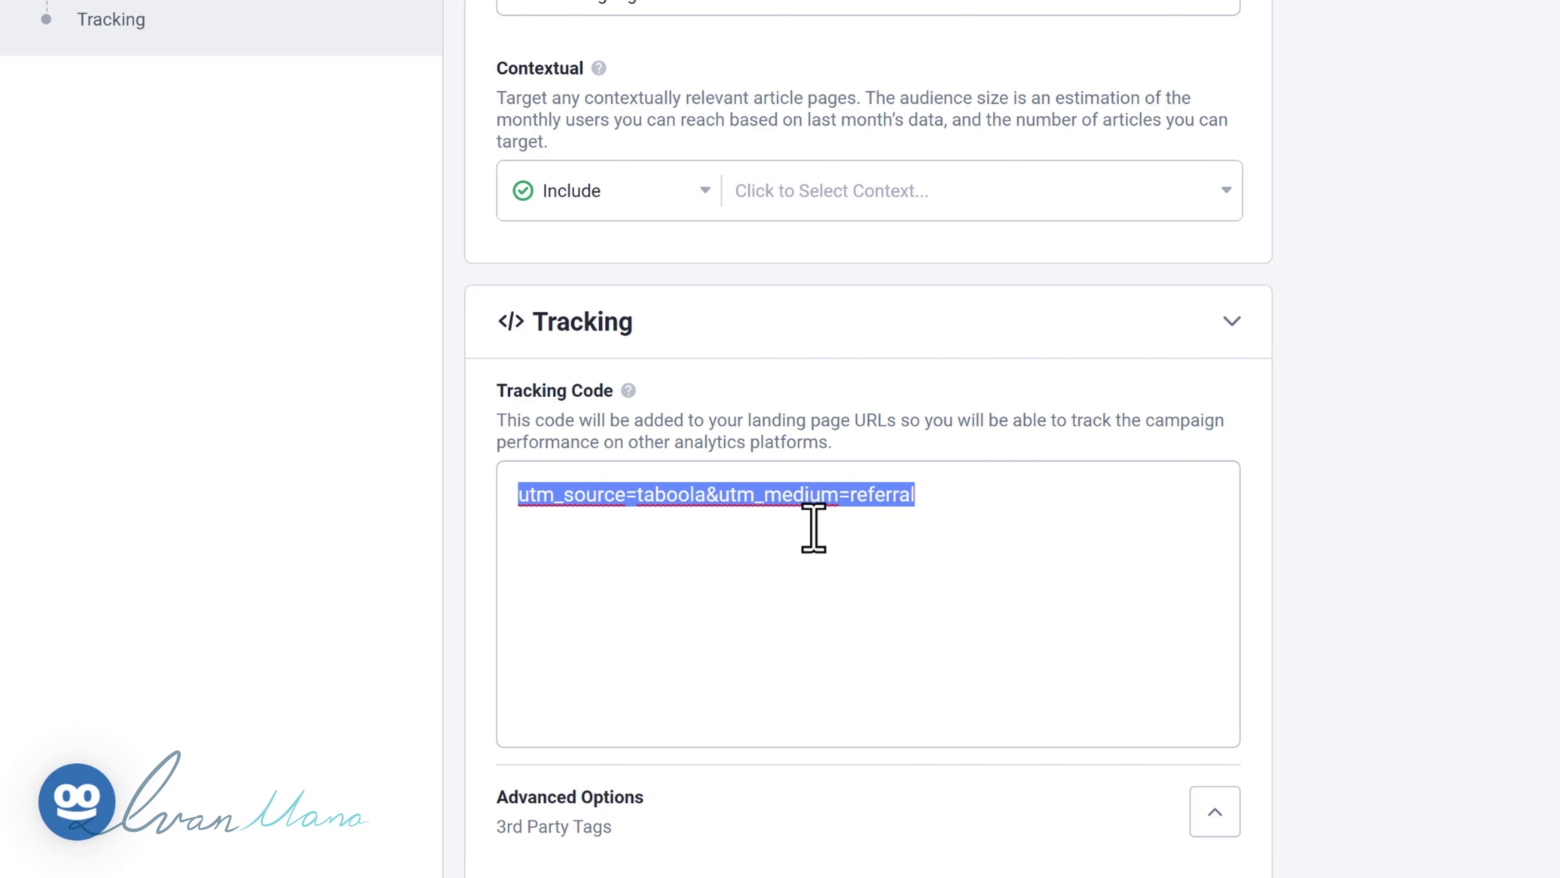
pyautogui.scroll(-2, 739, 523)
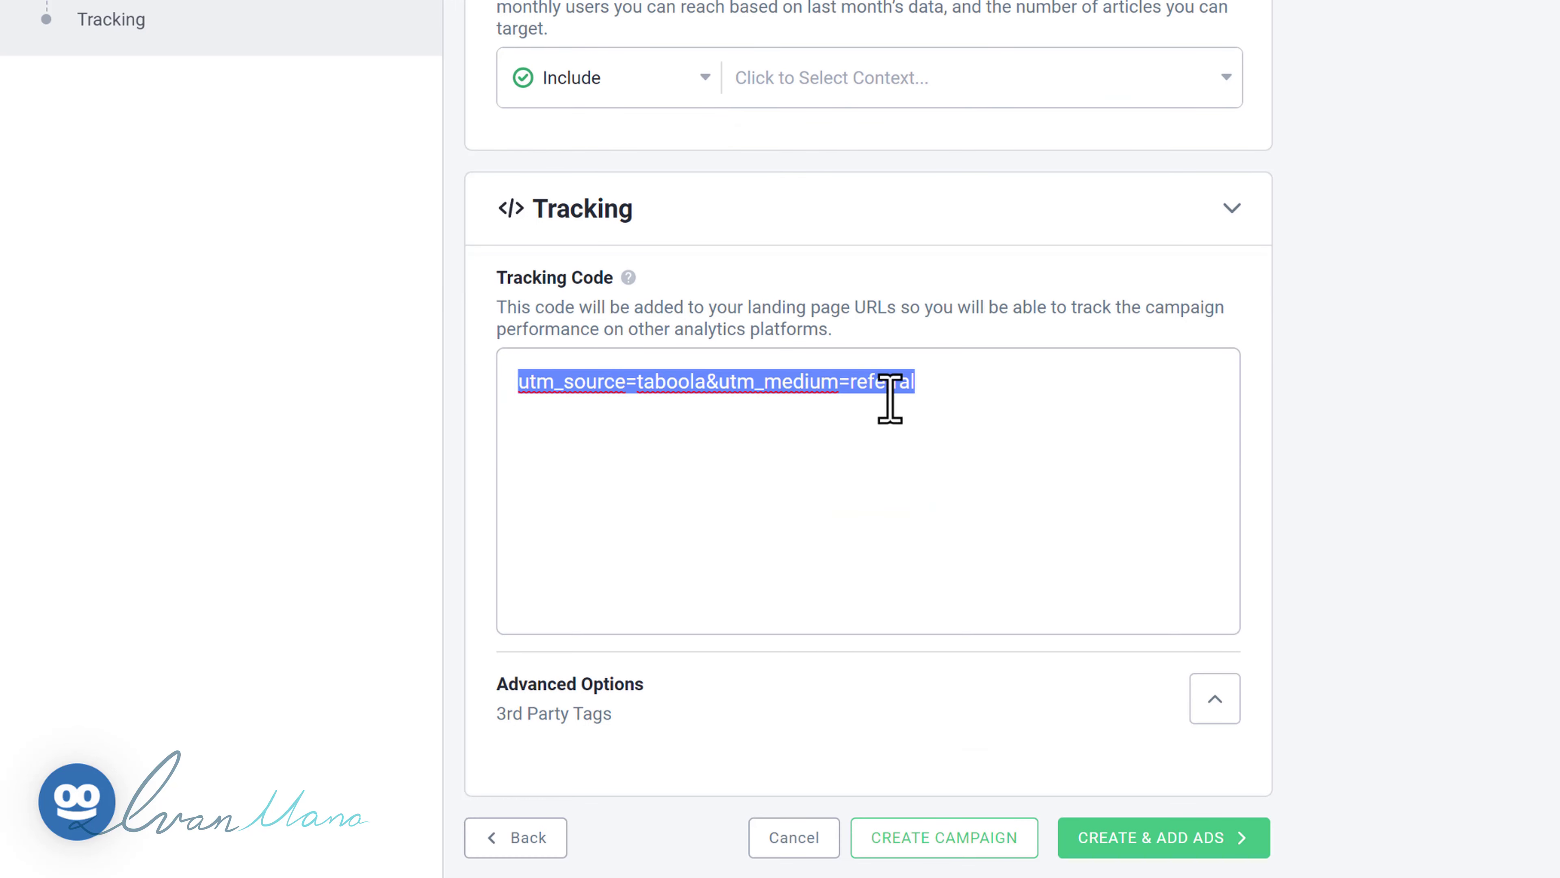
pyautogui.click(609, 384)
pyautogui.moveTo(520, 381); pyautogui.dragTo(1031, 419)
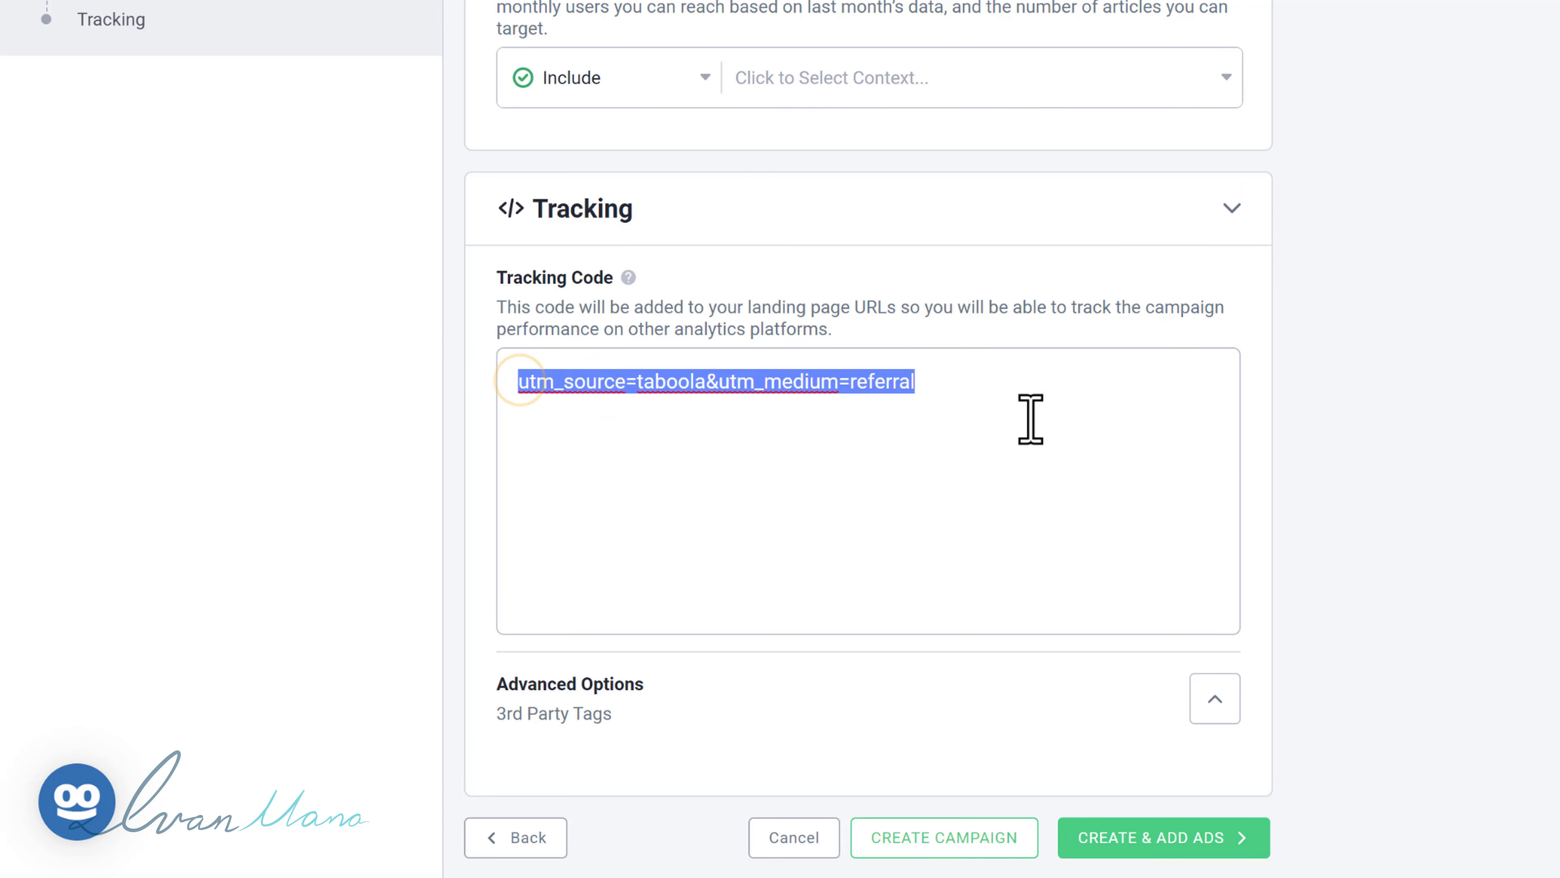
pyautogui.click(774, 395)
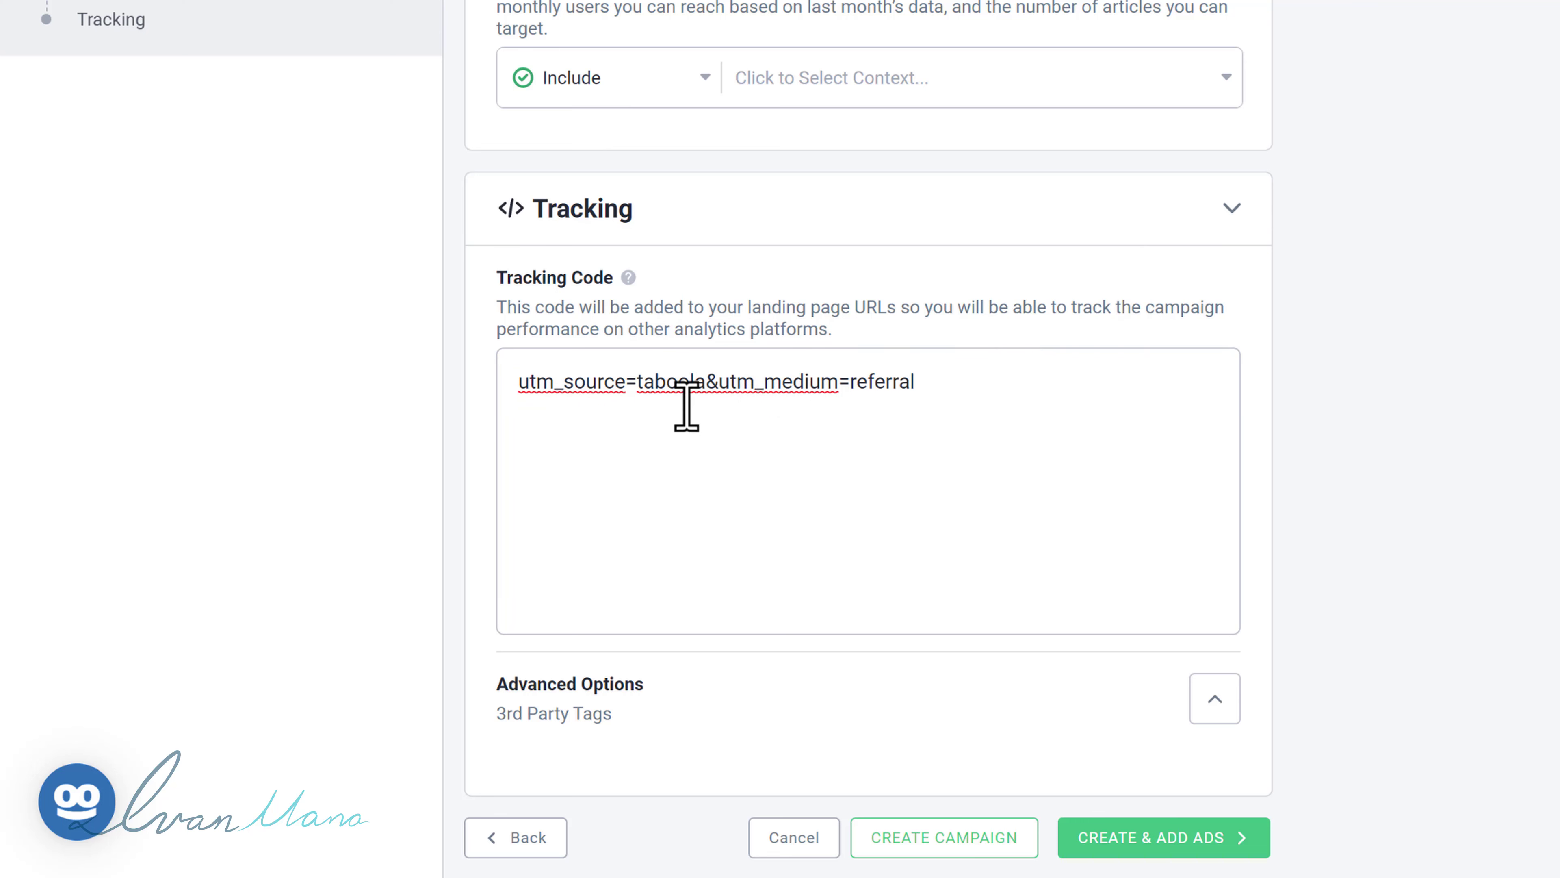
pyautogui.moveTo(521, 378); pyautogui.dragTo(963, 425)
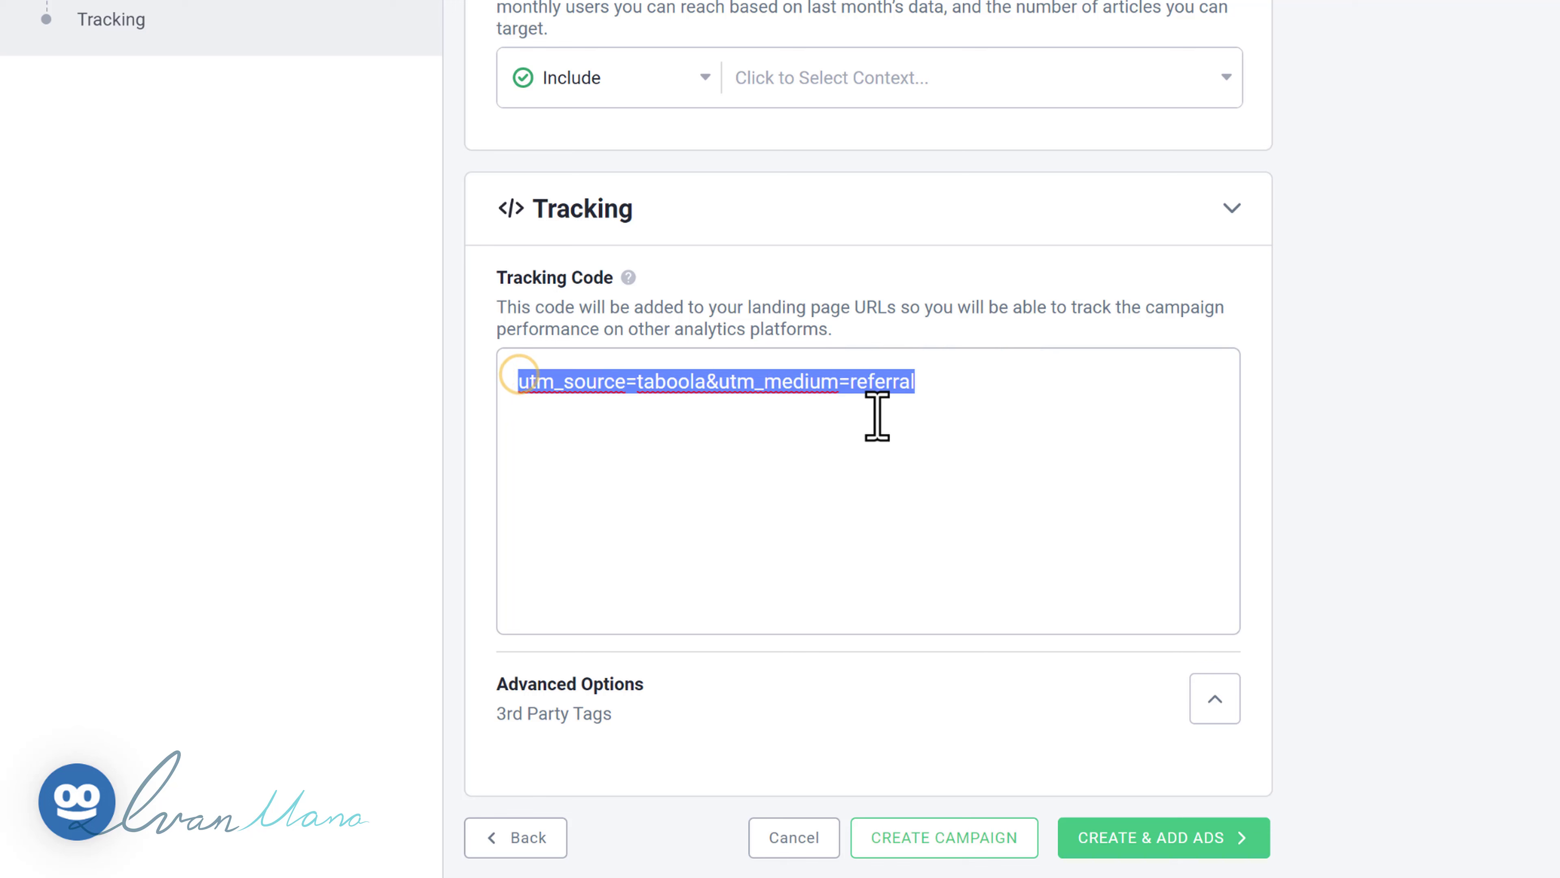
pyautogui.click(682, 386)
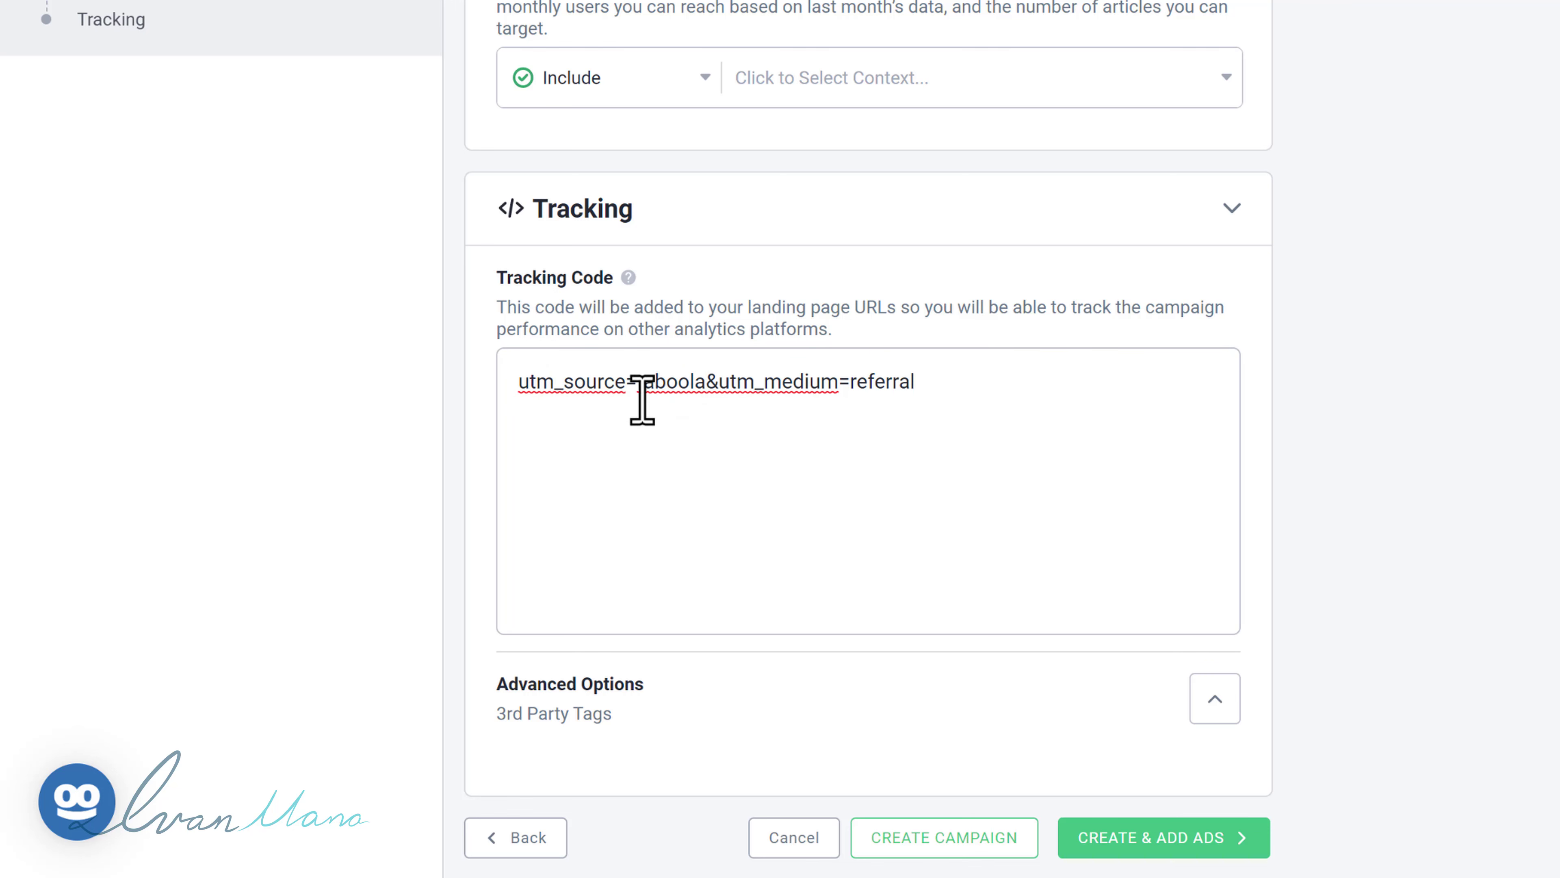
pyautogui.doubleClick(674, 387)
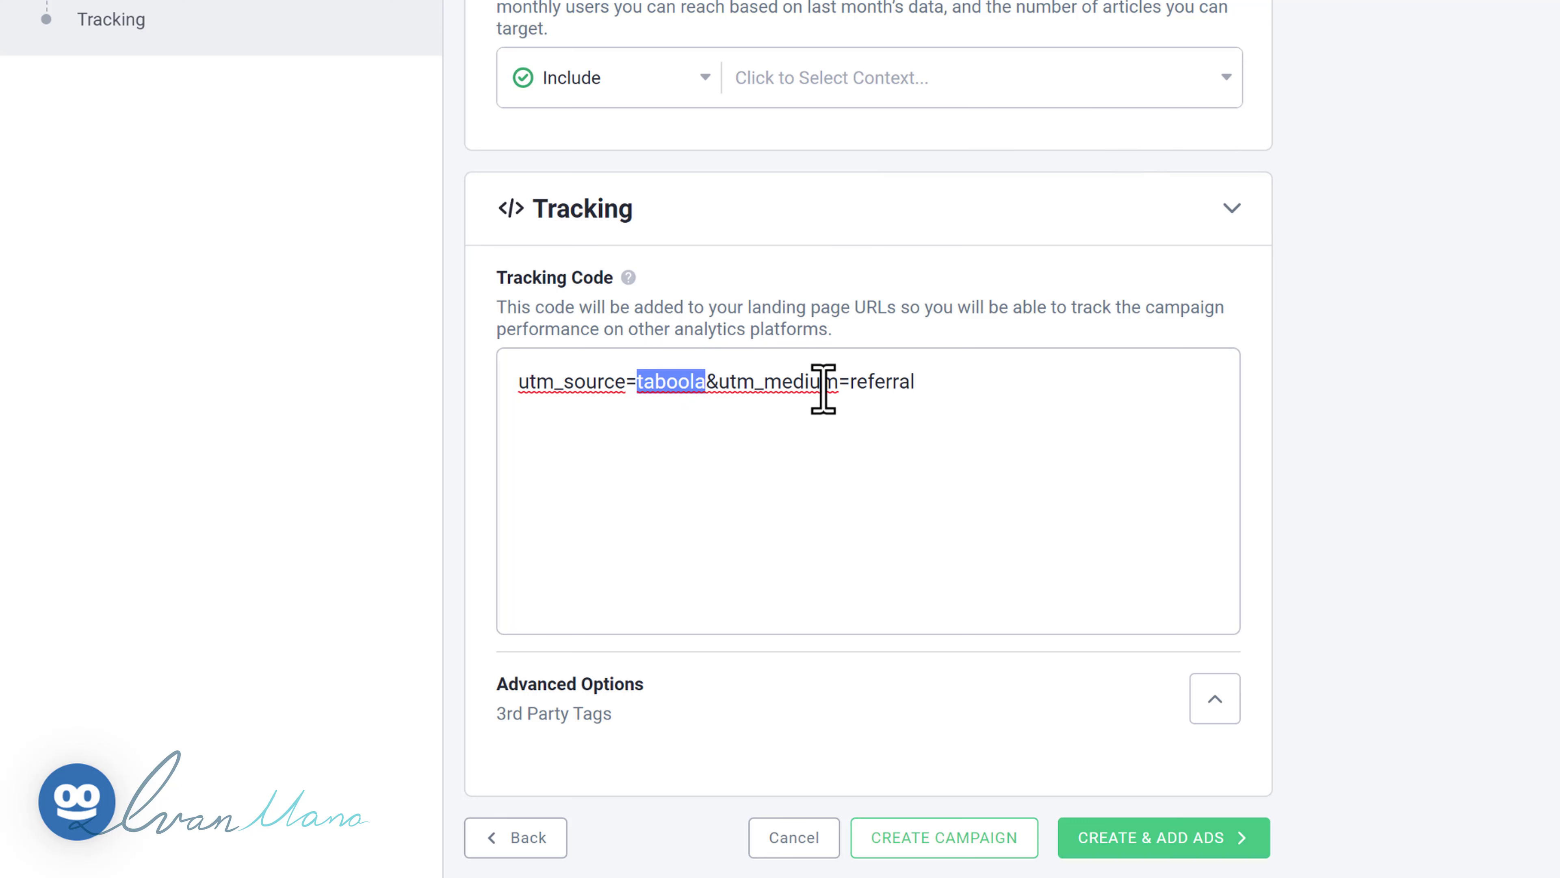
pyautogui.doubleClick(880, 381)
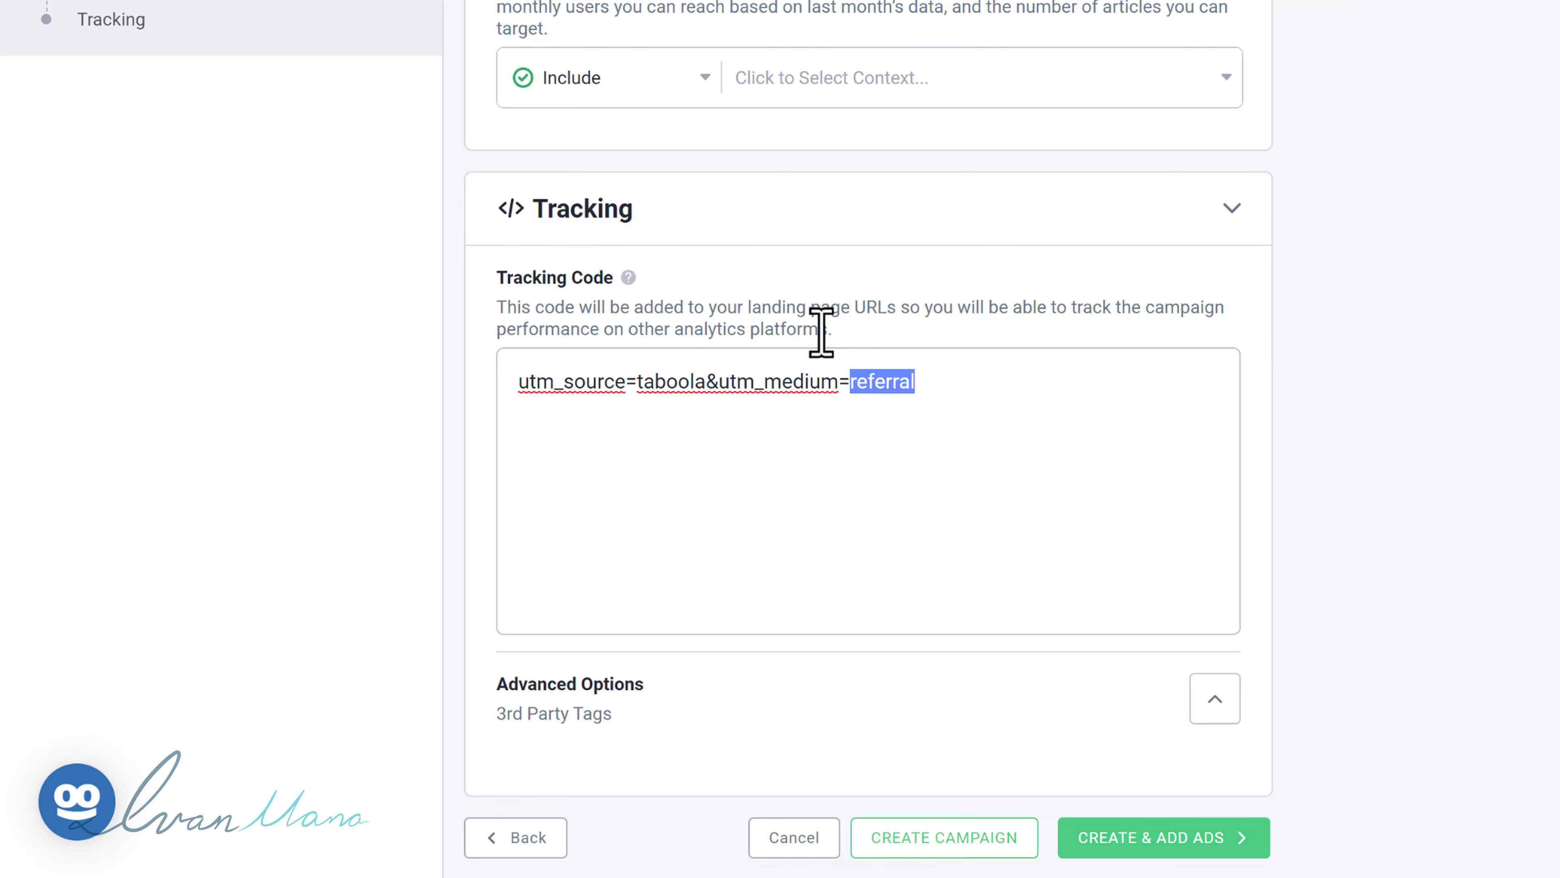
pyautogui.click(838, 393)
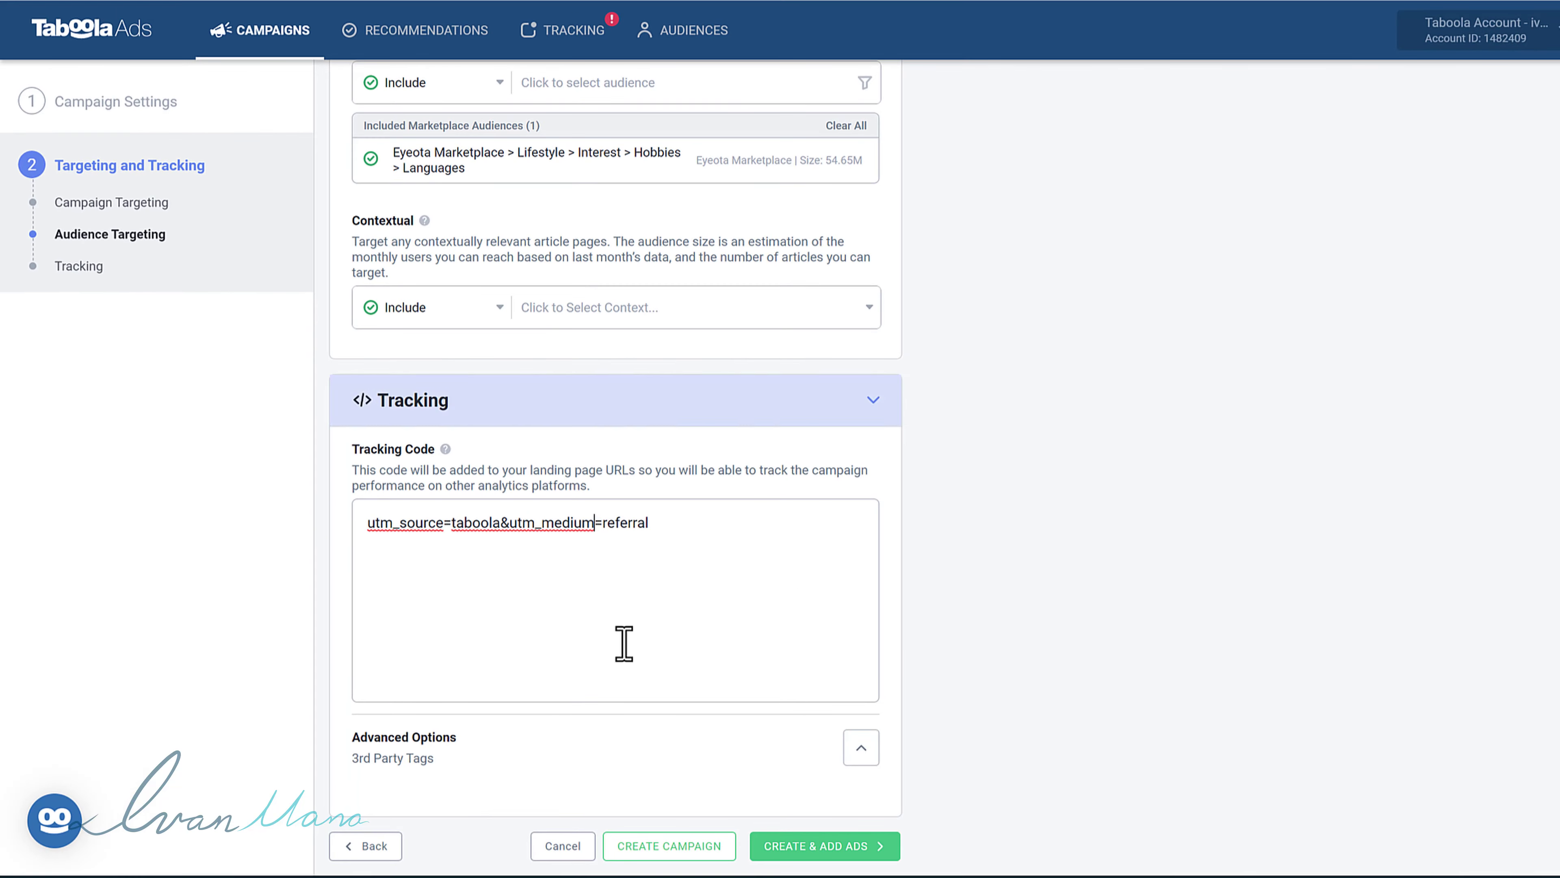
# Check over the targeting settings, create the campaign and continue to adding ads
pyautogui.scroll(15, 624, 644)
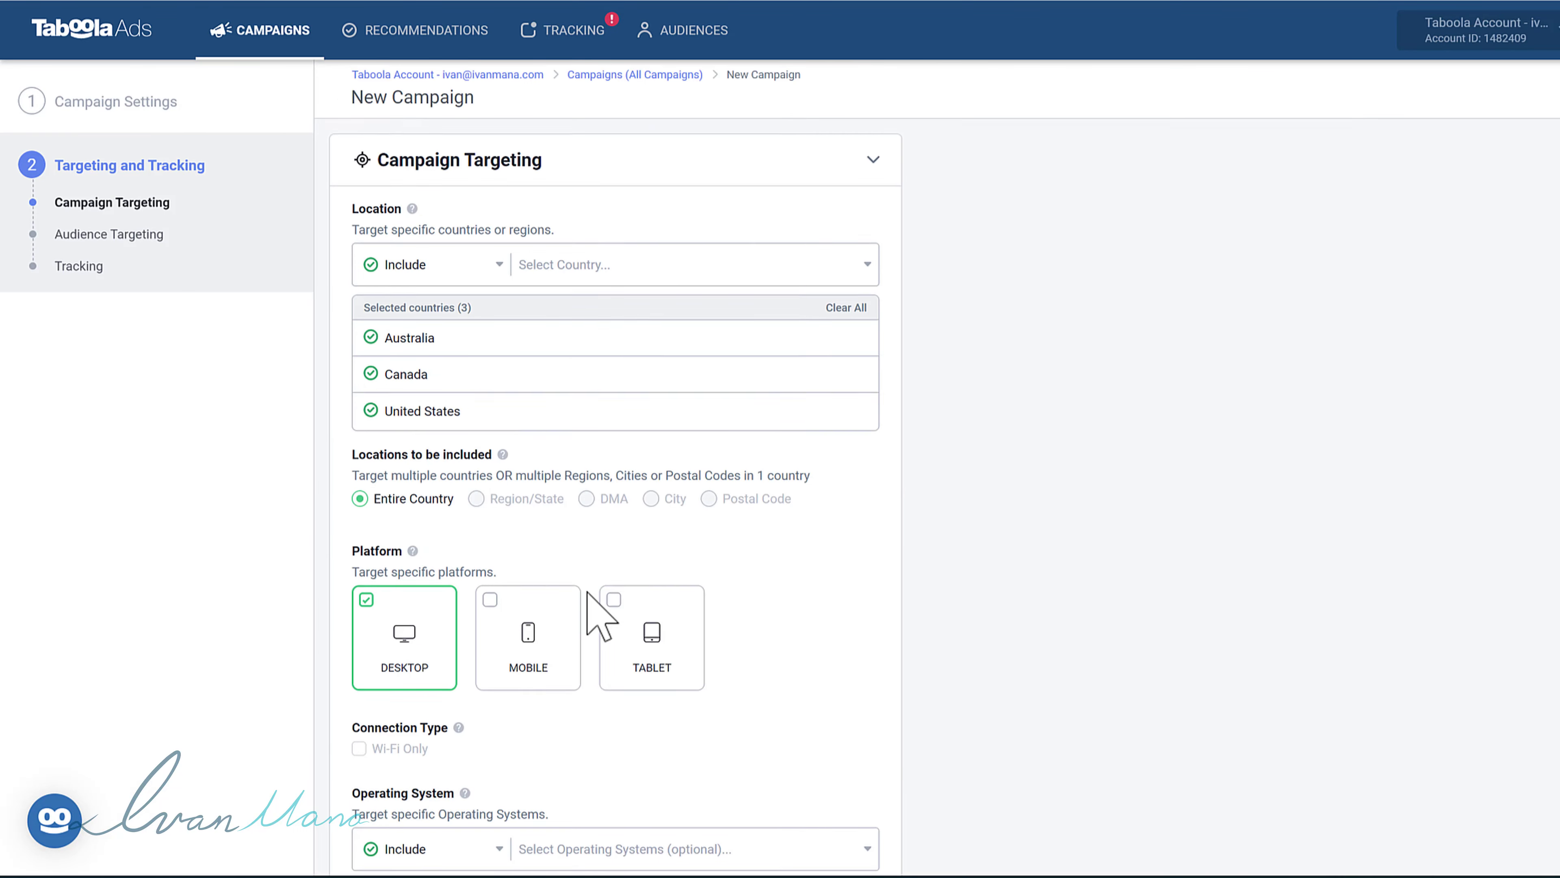
pyautogui.scroll(-7, 599, 522)
pyautogui.scroll(-15, 587, 590)
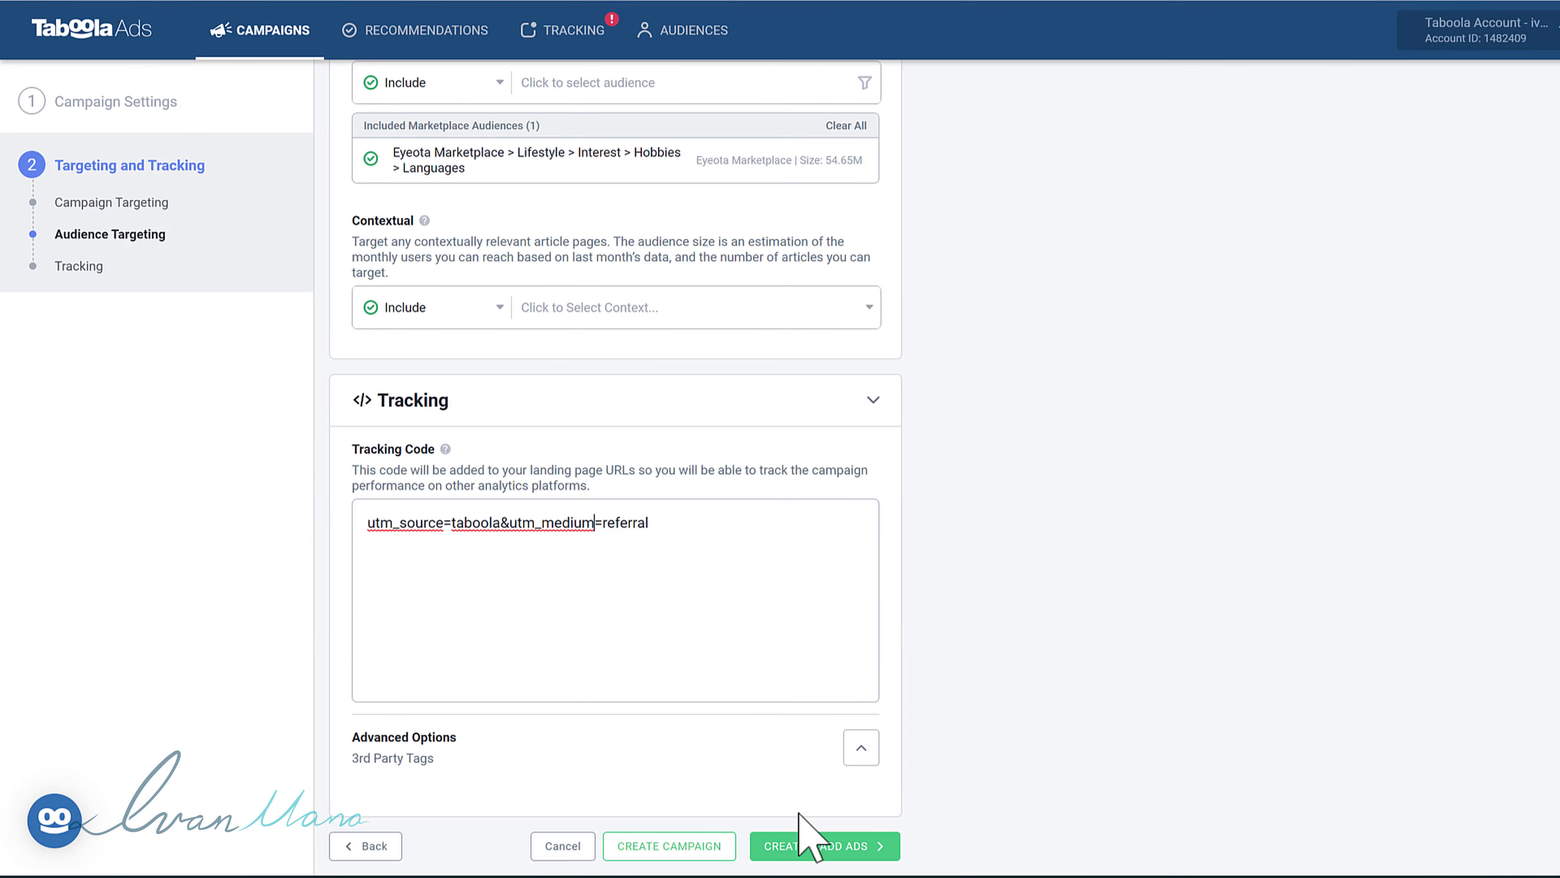
pyautogui.click(809, 844)
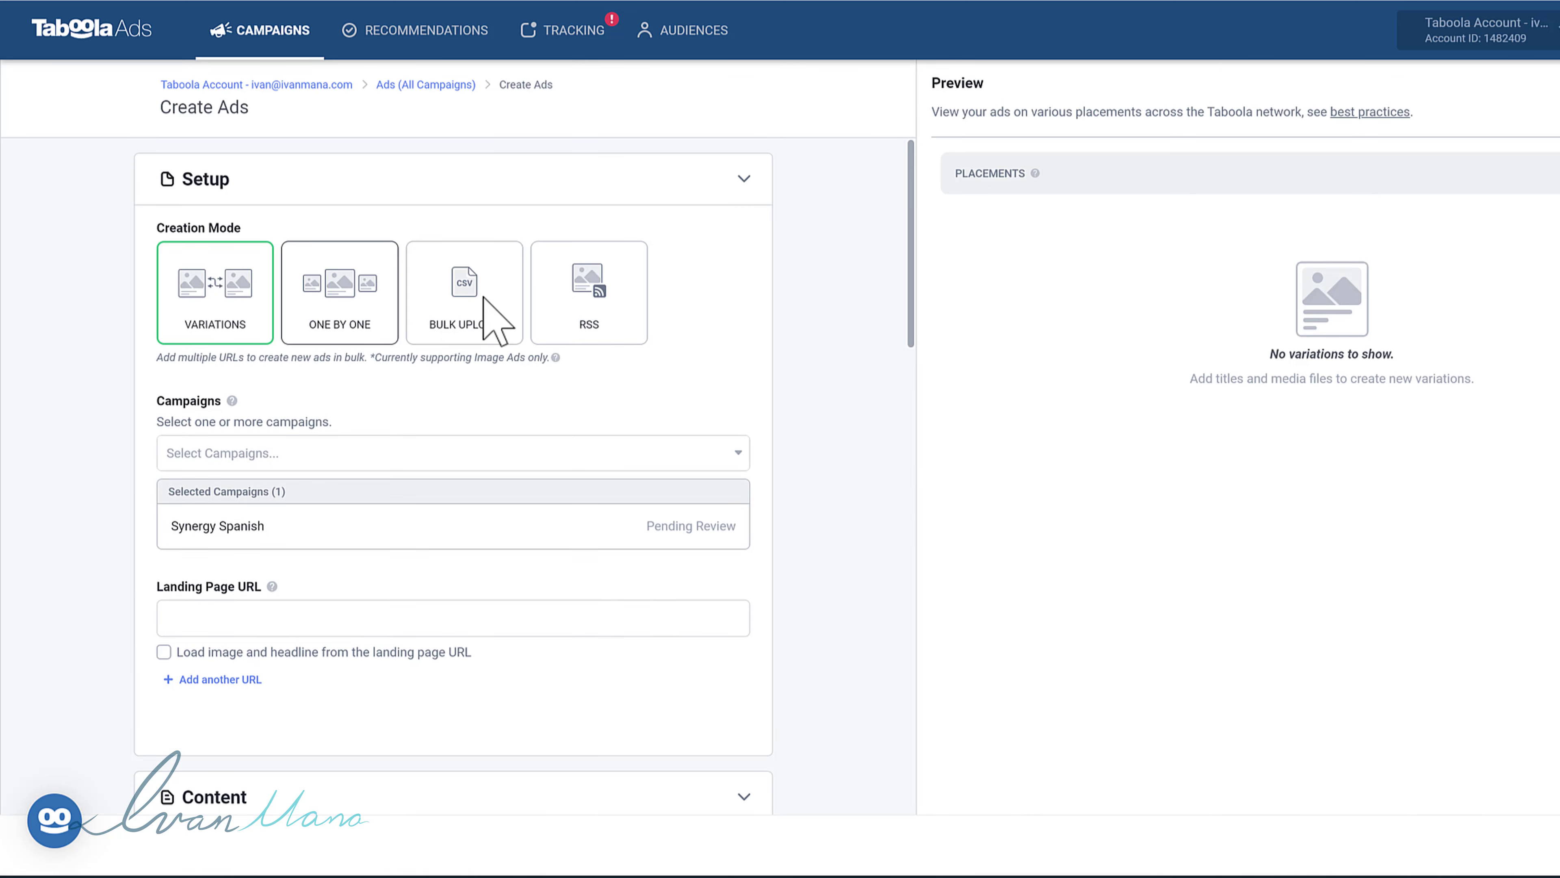
# View the Bulk Upload and RSS ad creation modes and return to Variations
pyautogui.click(476, 320)
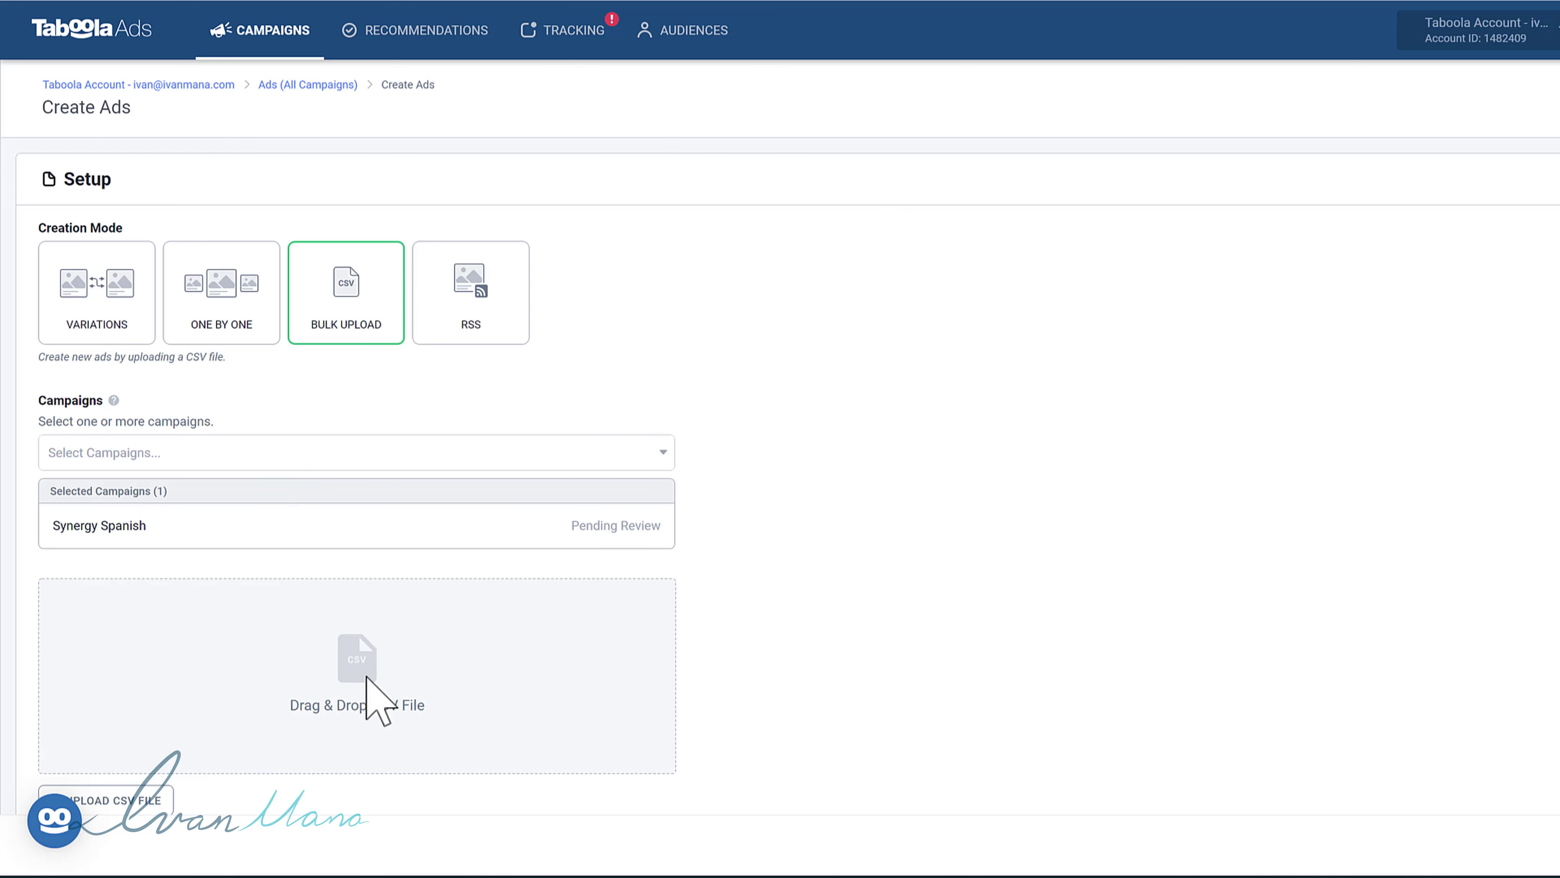
pyautogui.click(472, 324)
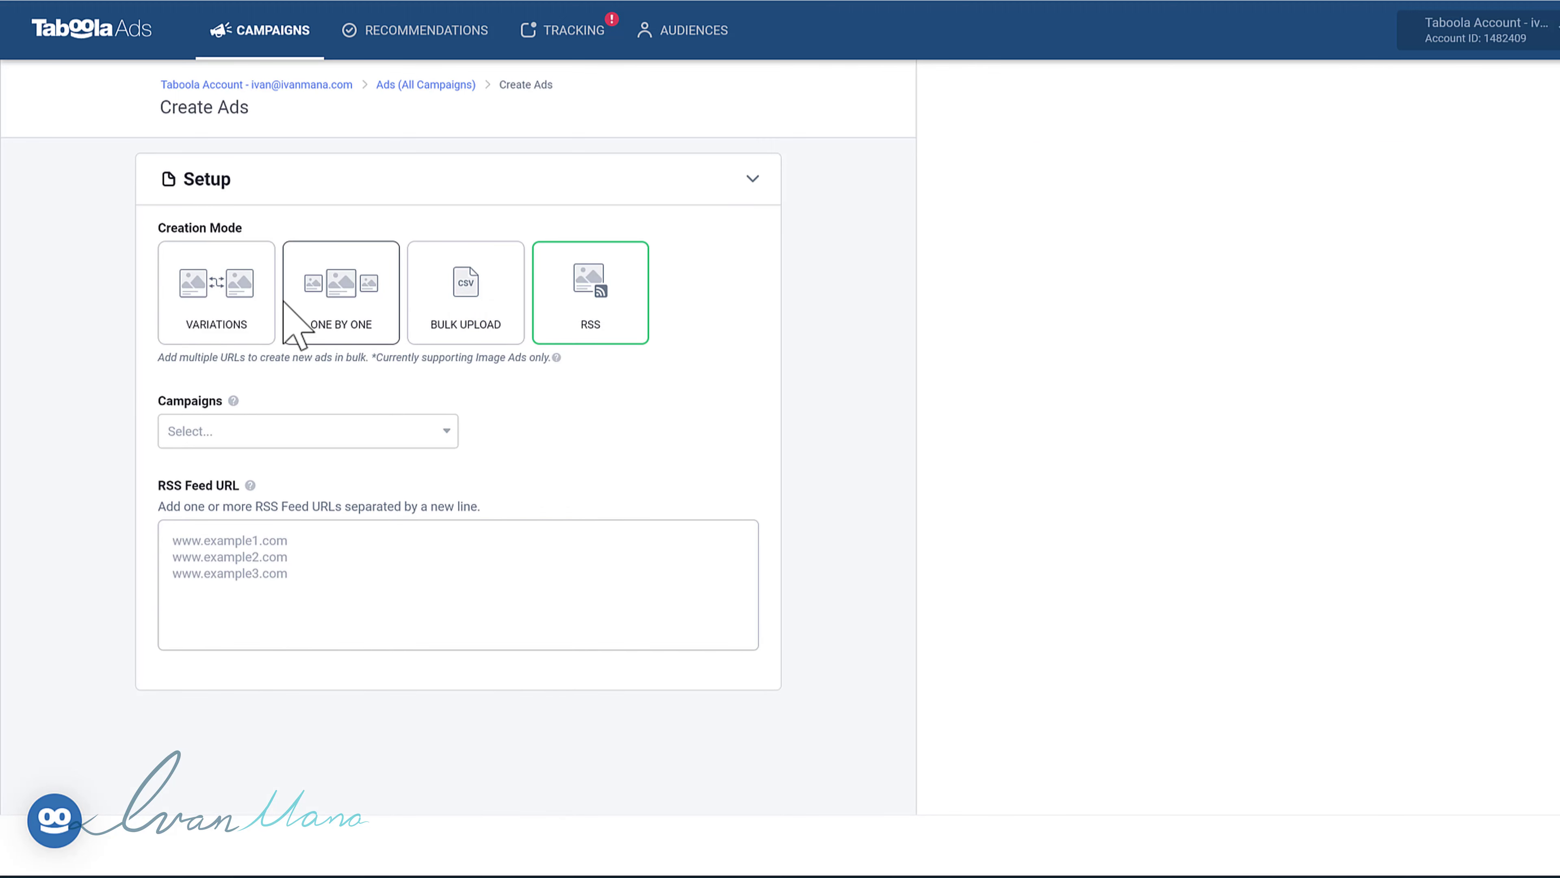
pyautogui.click(223, 294)
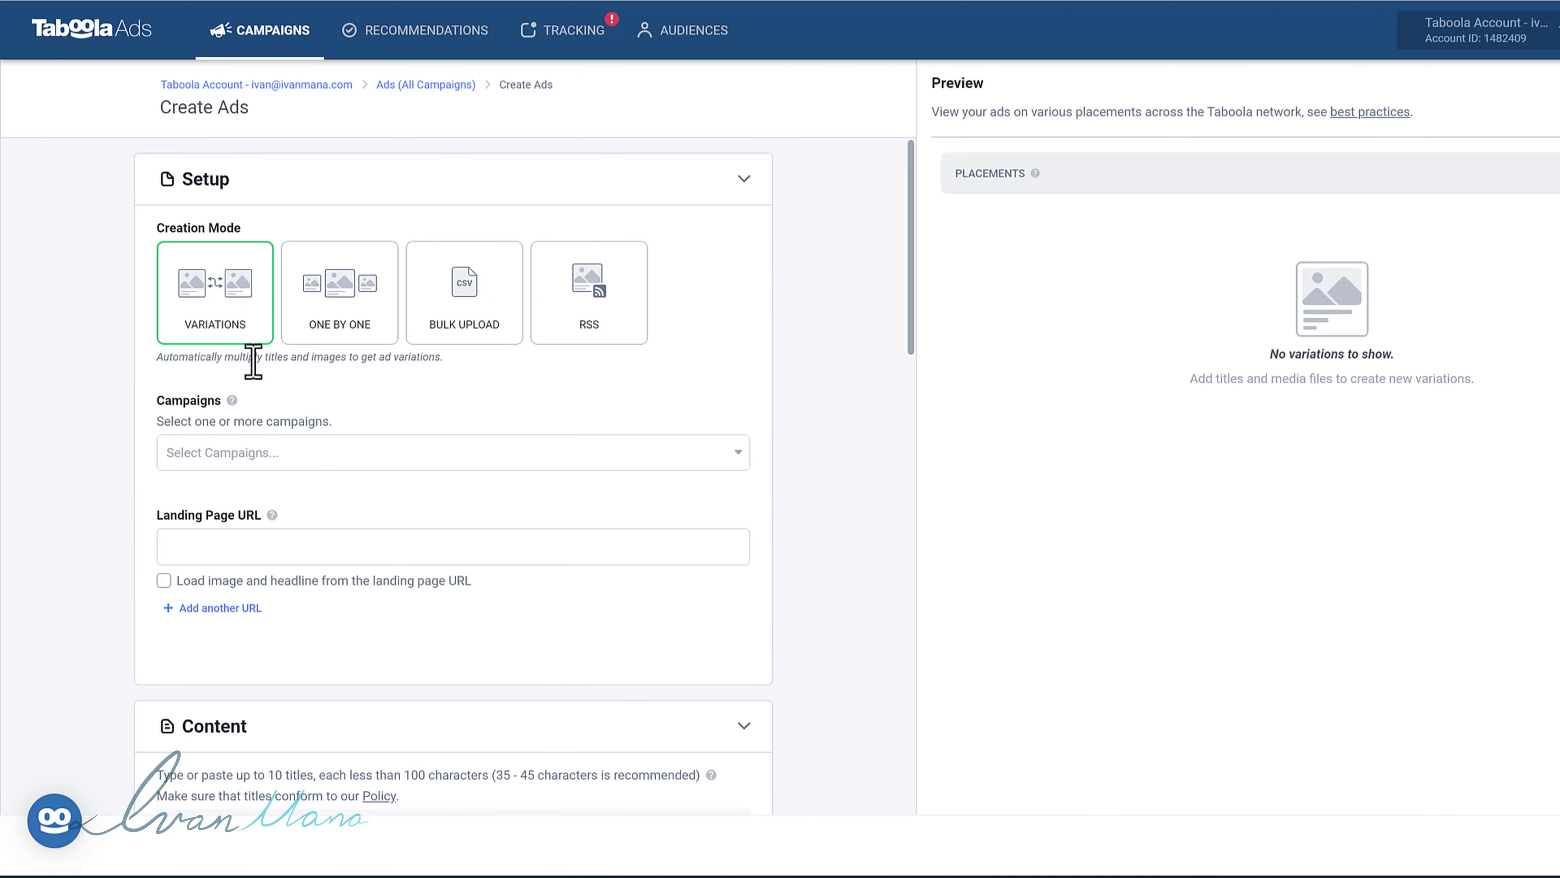
# Select the Synergy Spanish campaign for the new ads and look through the Content and Media sections
pyautogui.click(249, 452)
pyautogui.click(251, 528)
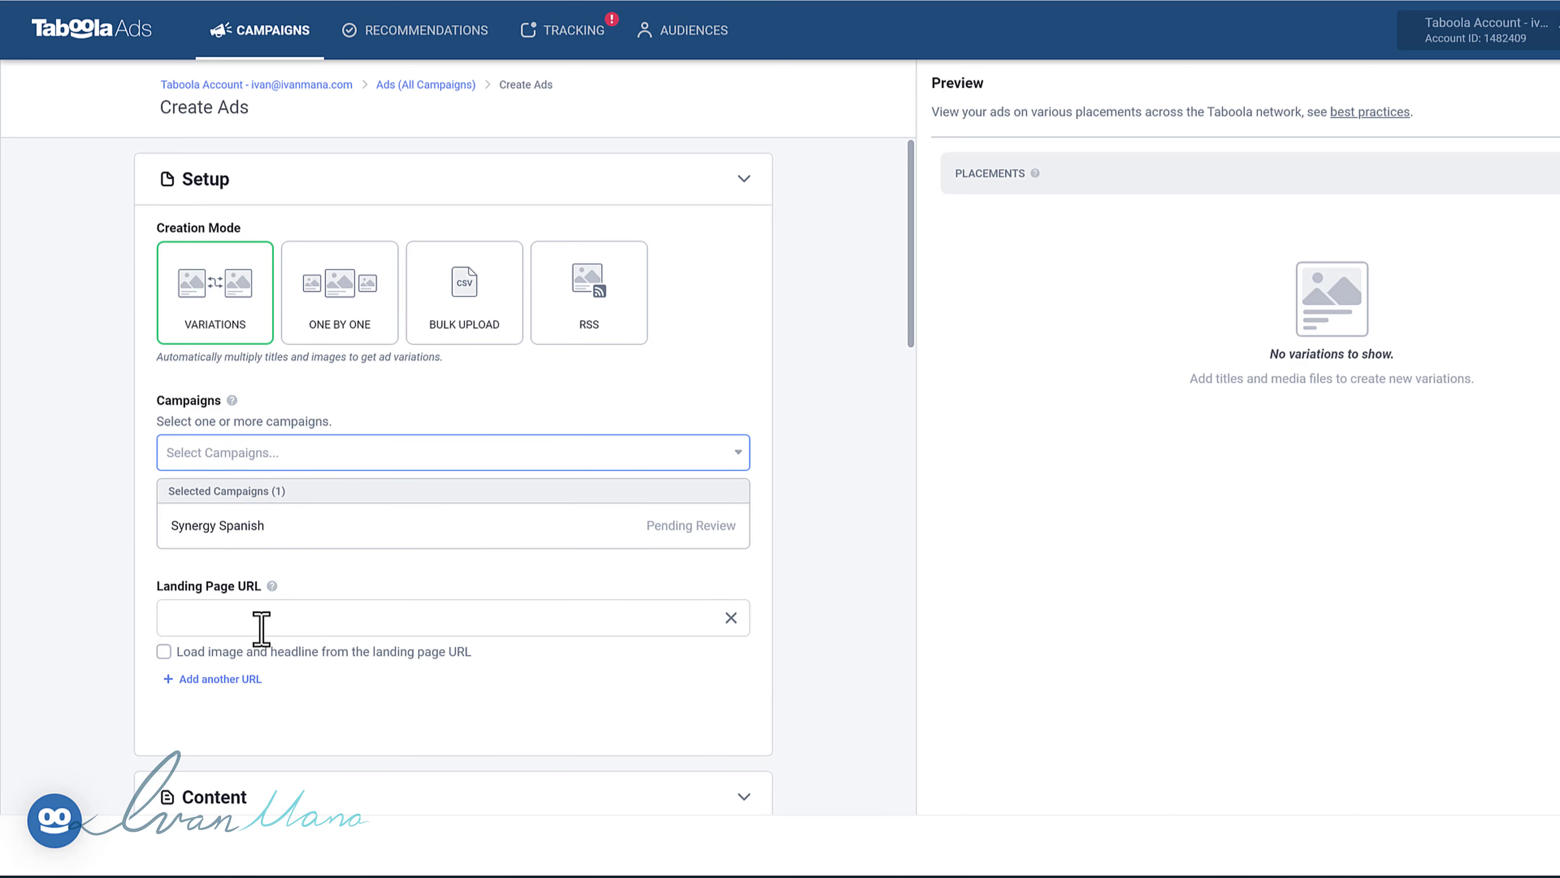
pyautogui.scroll(-10, 122, 662)
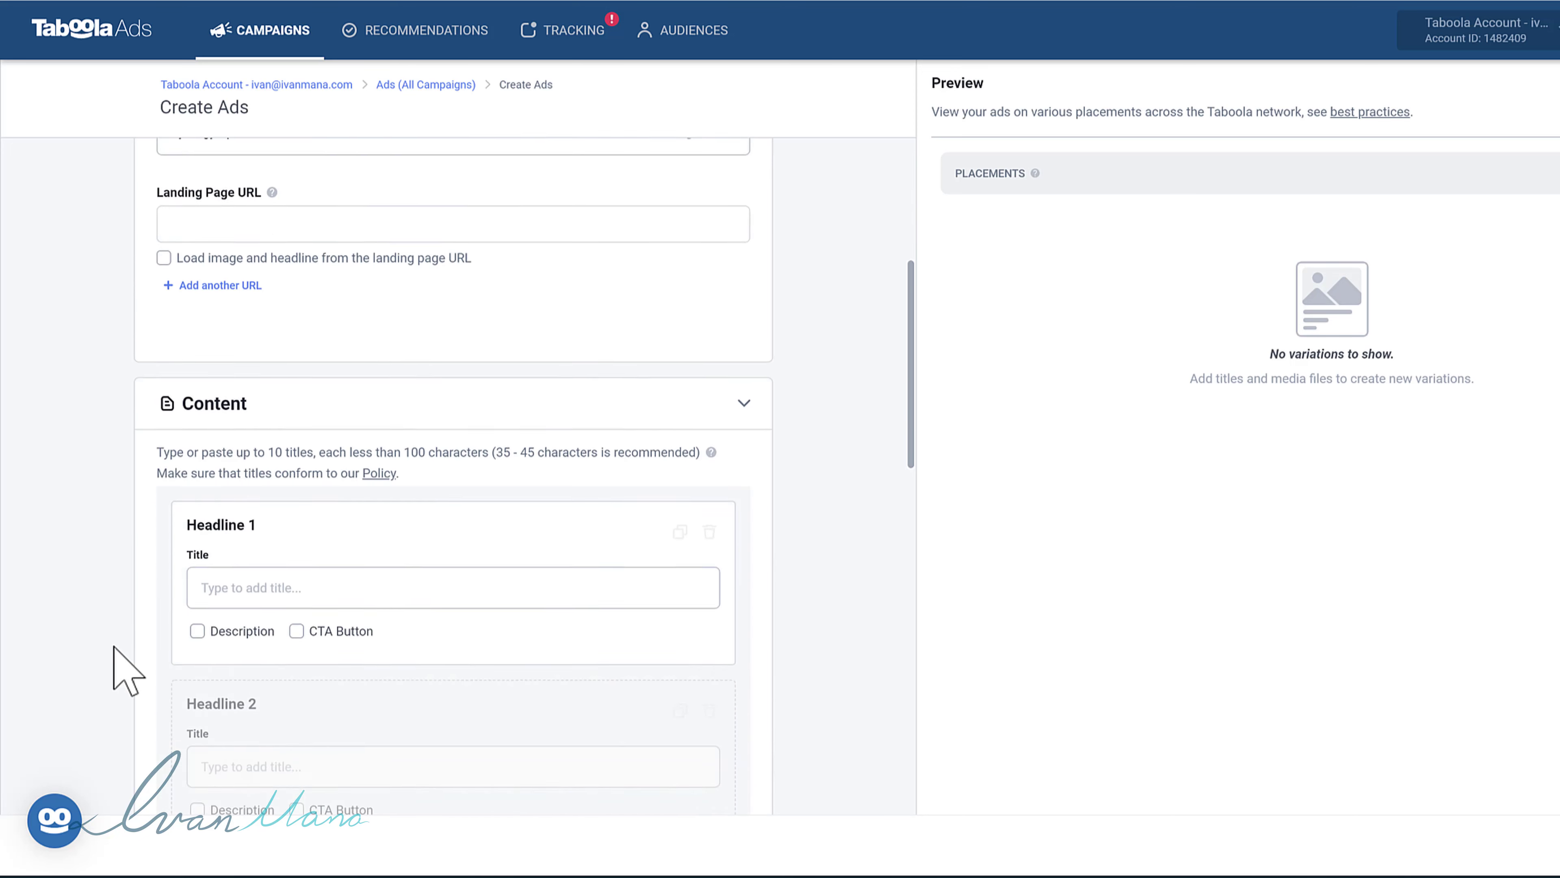
pyautogui.scroll(-8, 244, 620)
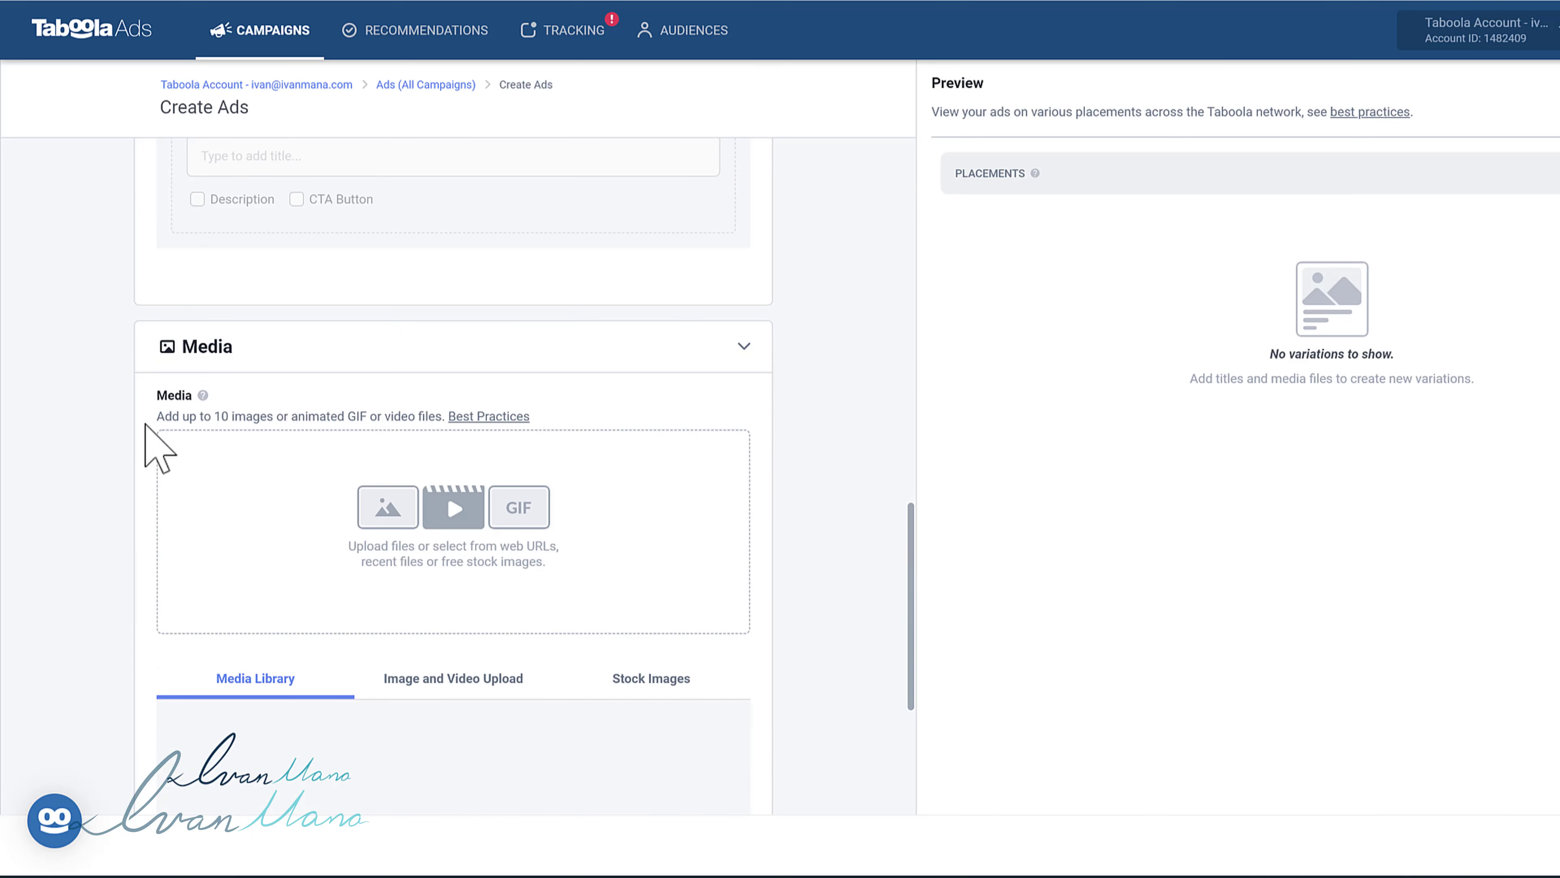
# View the One by One creation mode with the Synergy Spanish campaign selected and return to Variations
pyautogui.scroll(18, 235, 544)
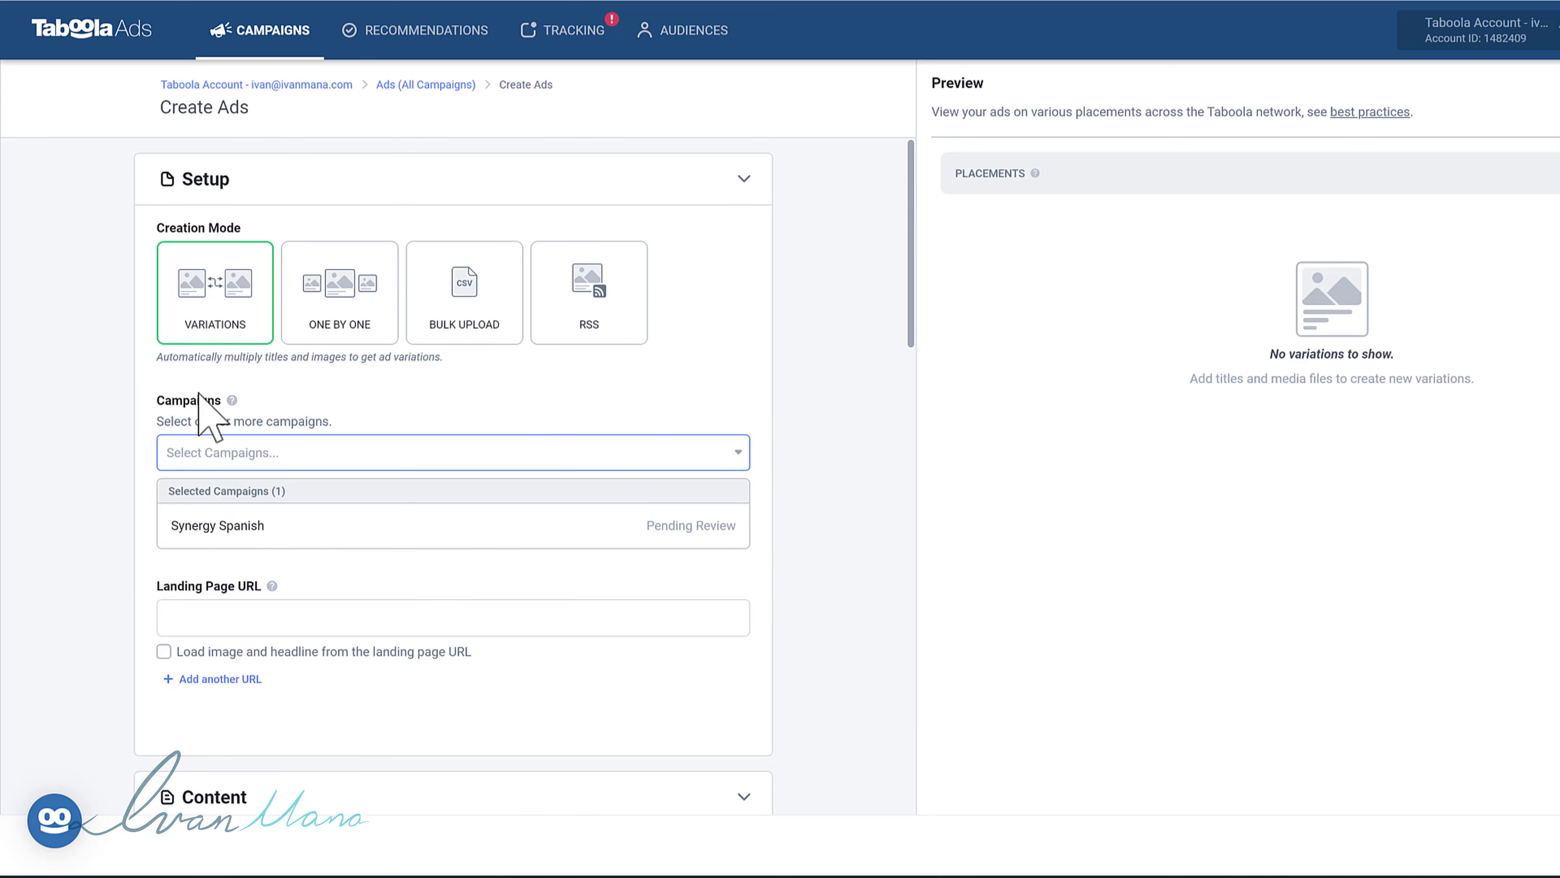
pyautogui.scroll(-10, 249, 655)
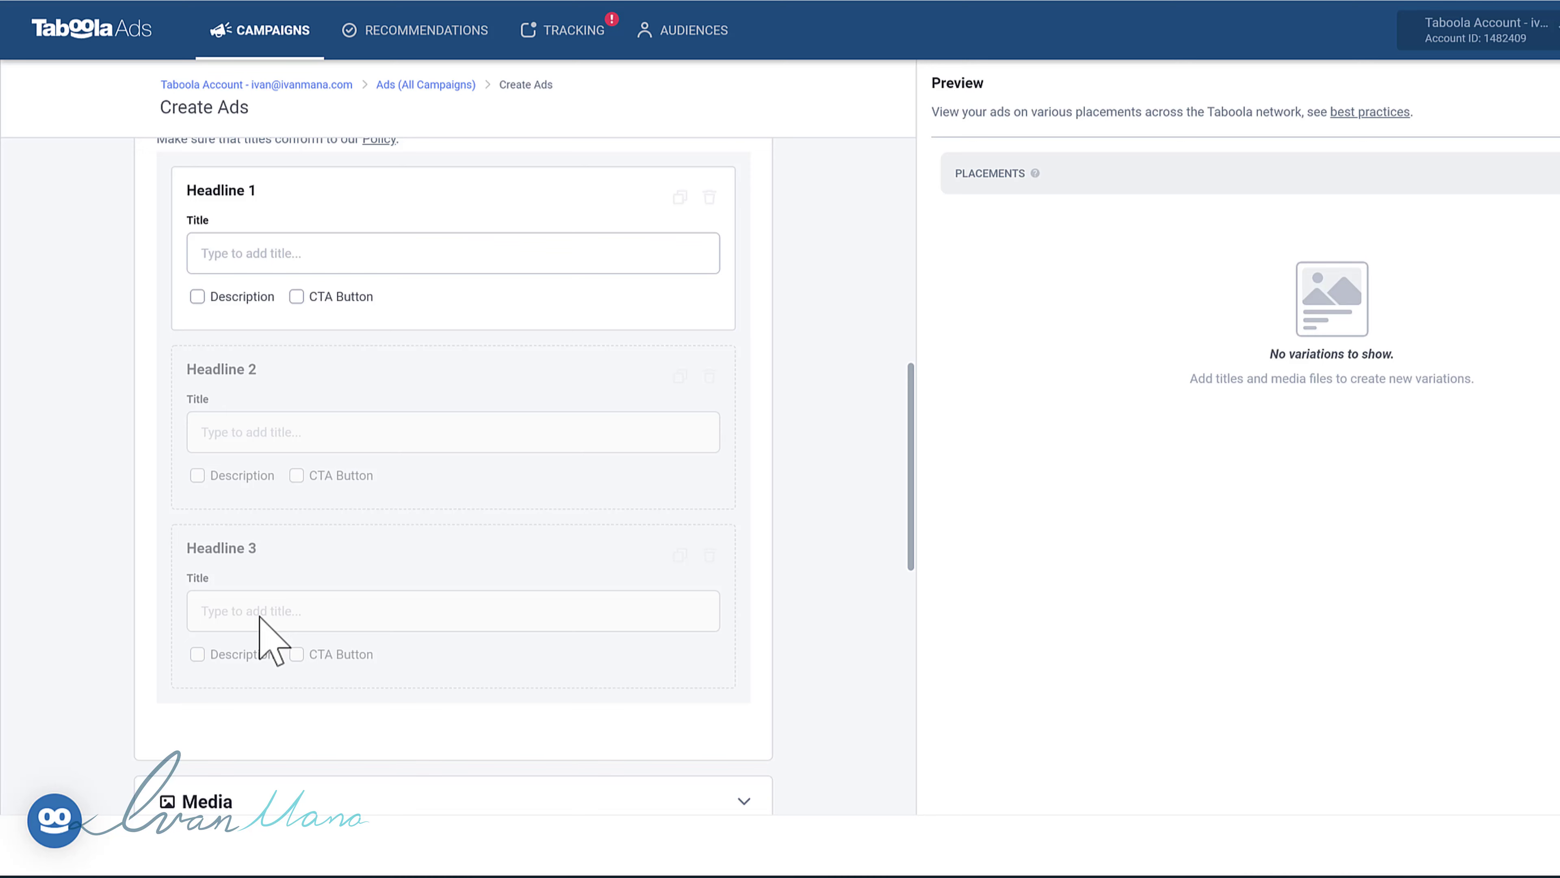
pyautogui.scroll(10, 258, 504)
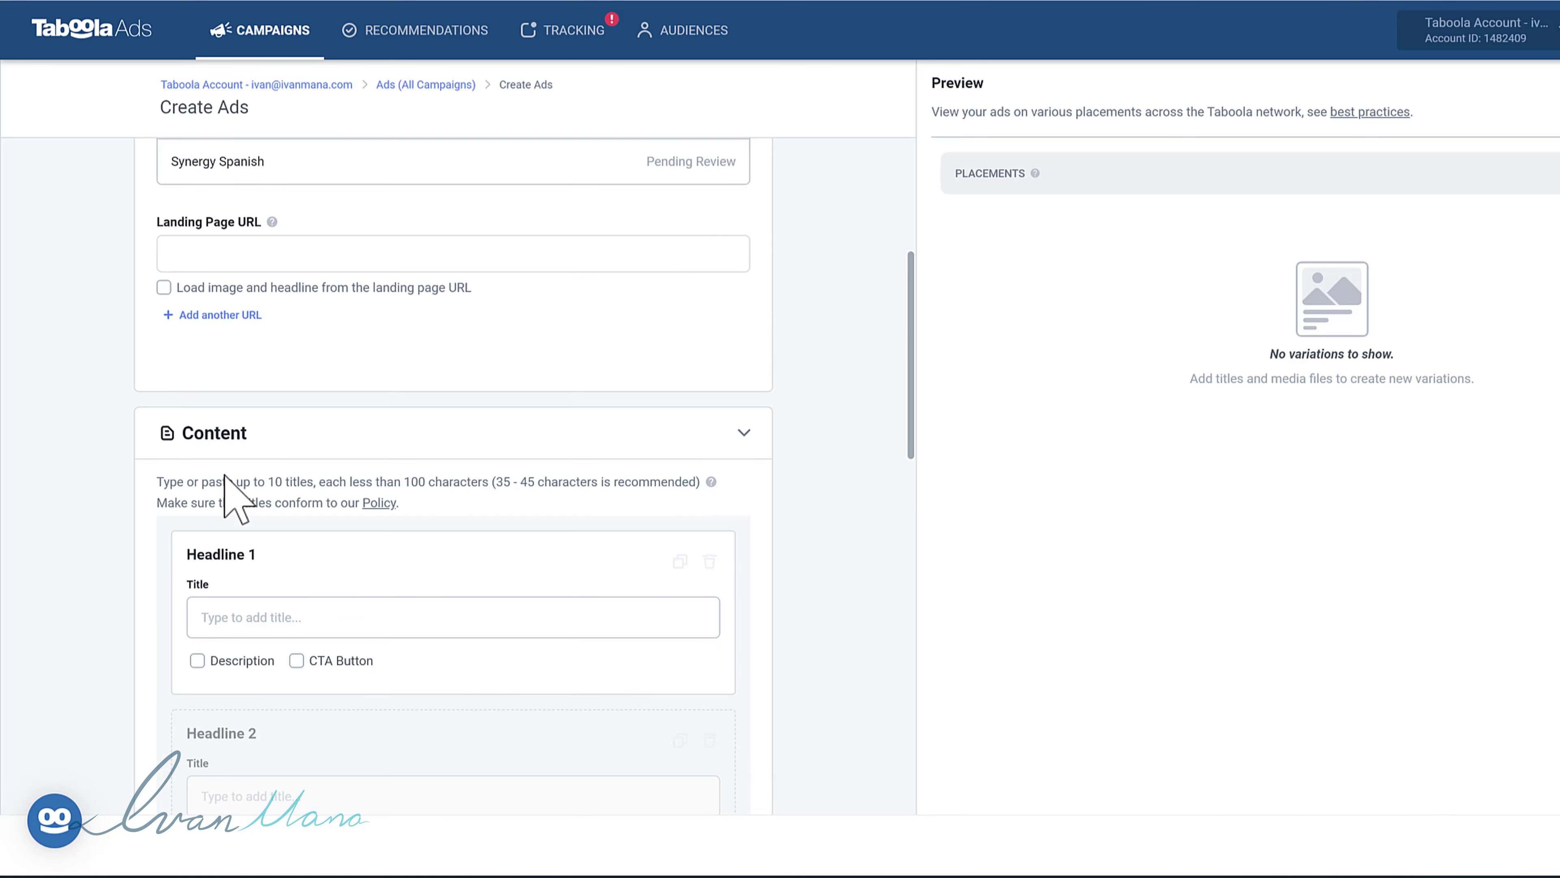
pyautogui.click(343, 294)
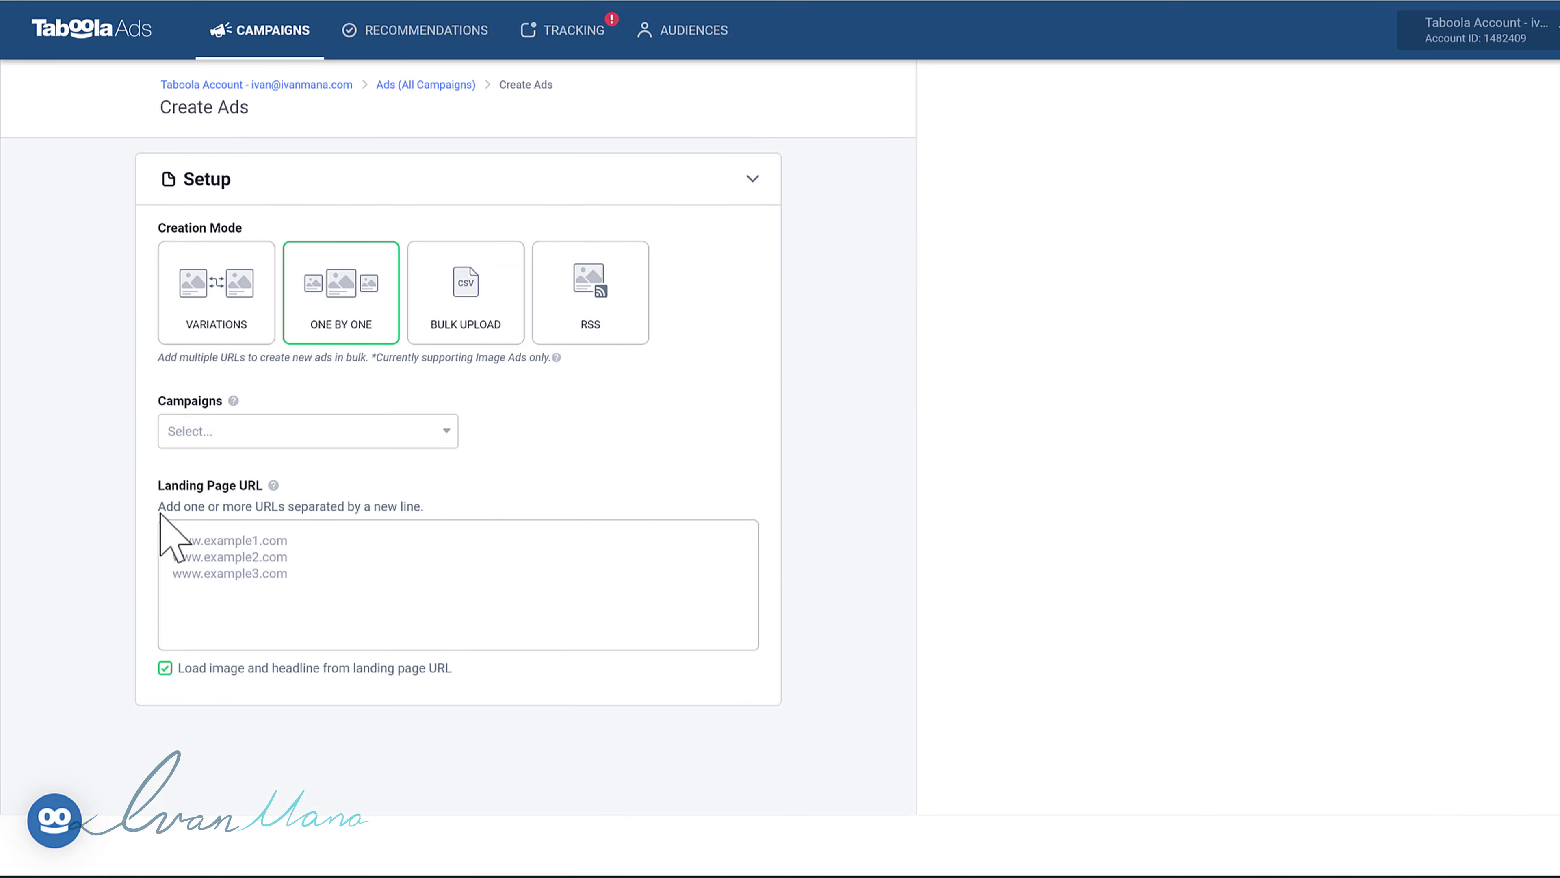
pyautogui.click(285, 438)
pyautogui.click(232, 493)
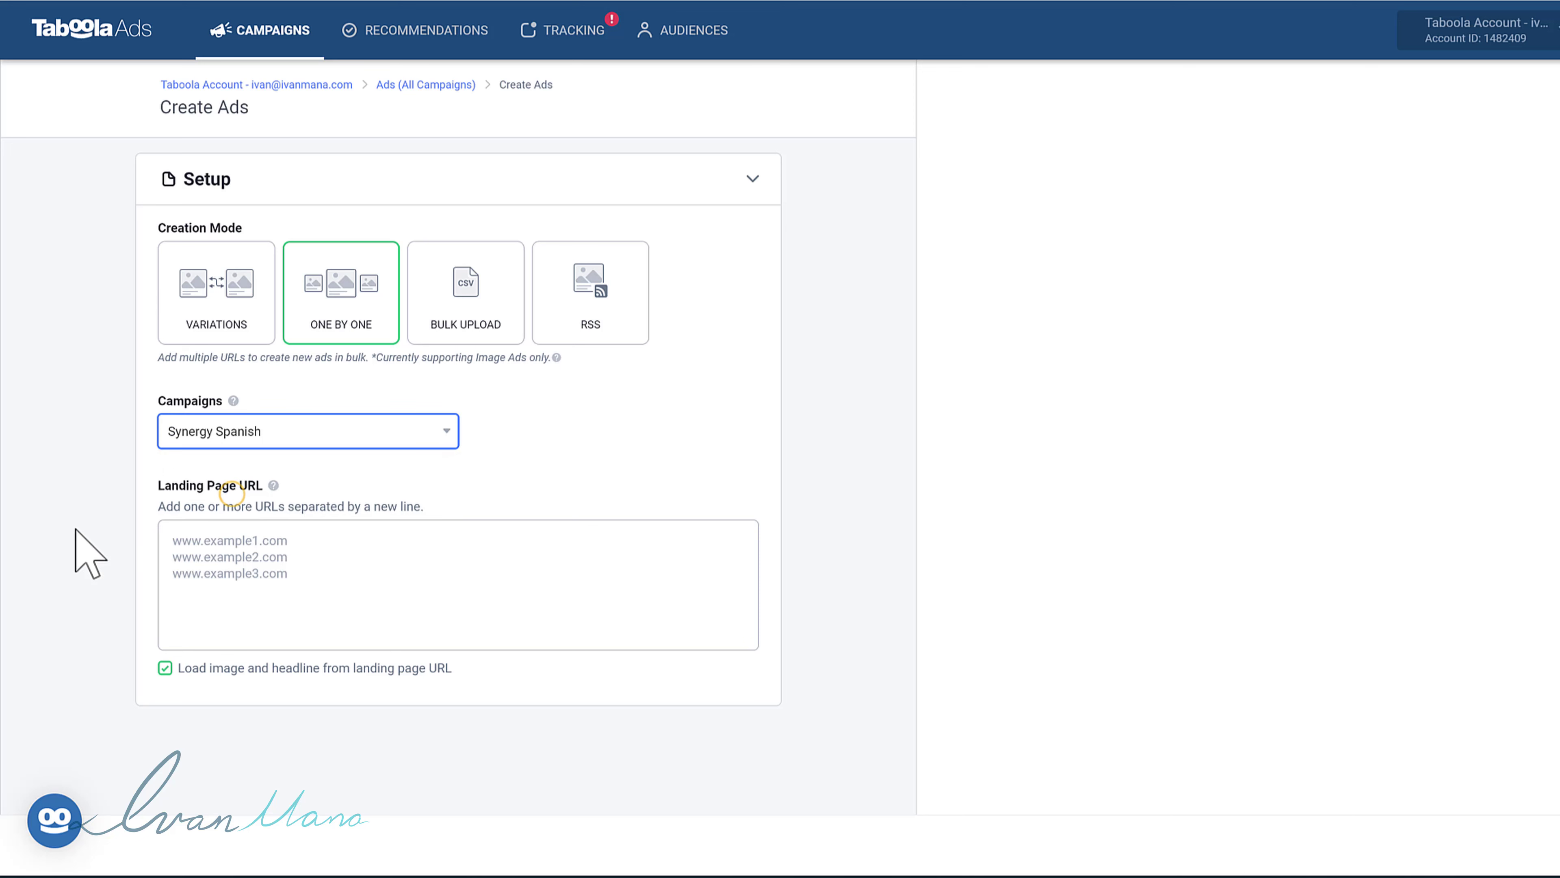
pyautogui.click(274, 566)
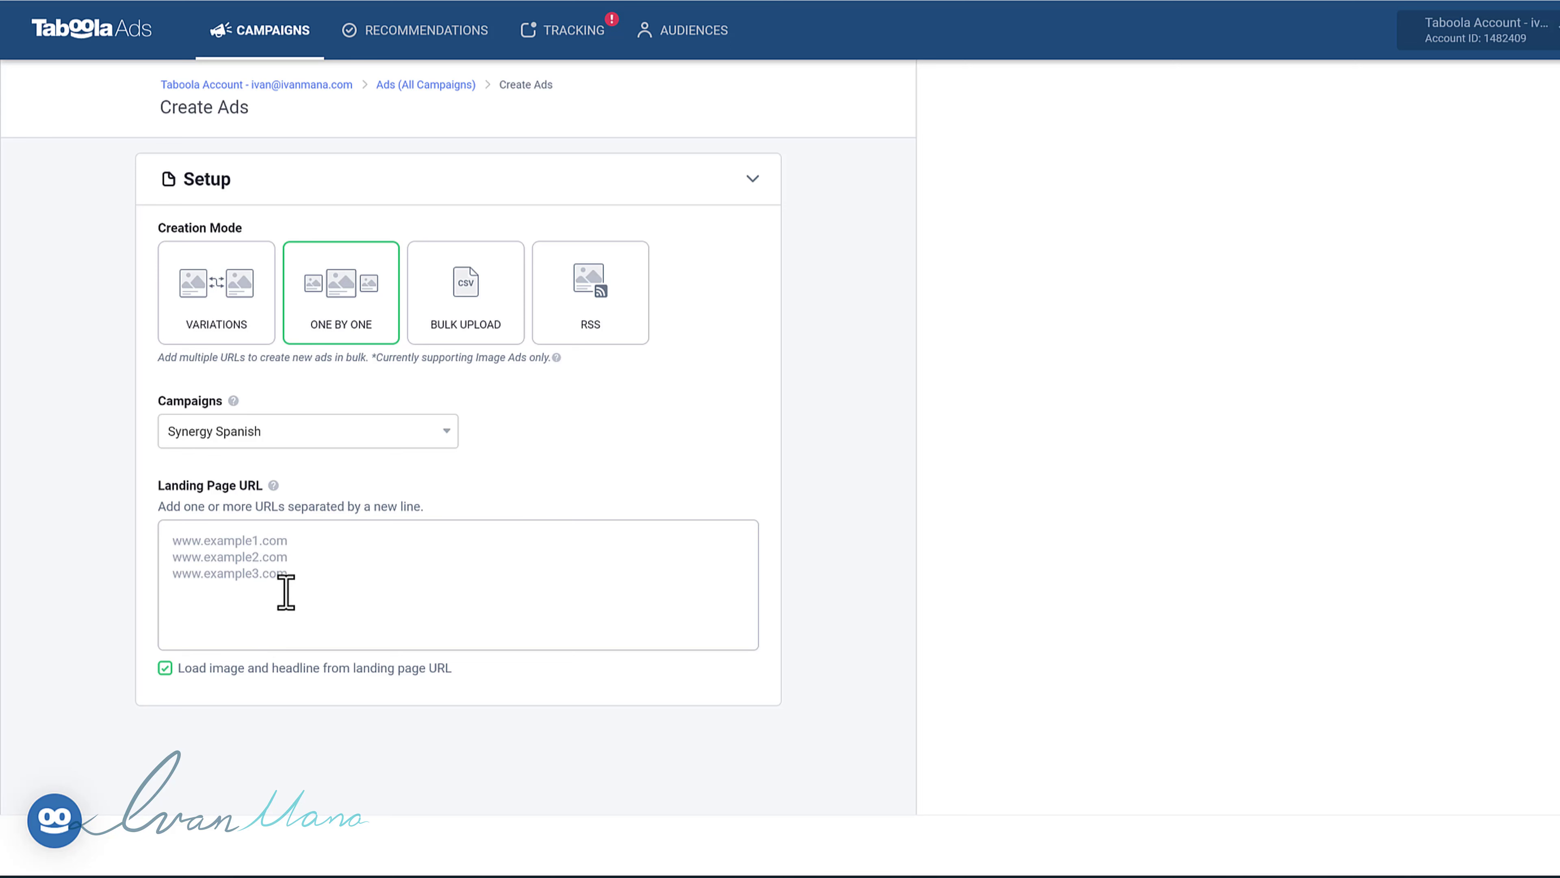
pyautogui.click(271, 622)
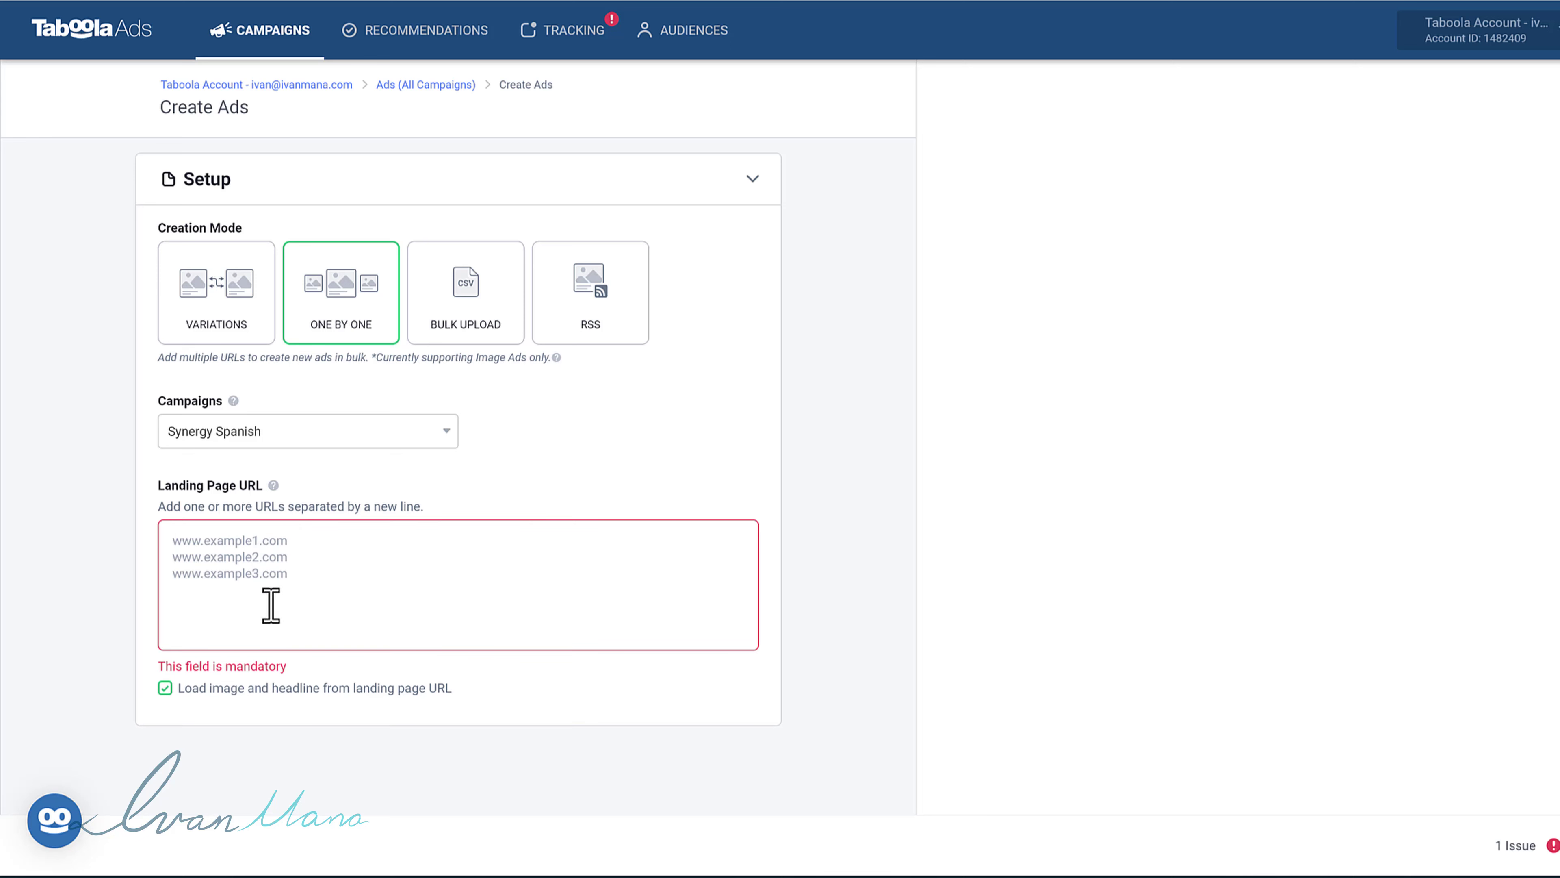
pyautogui.click(214, 301)
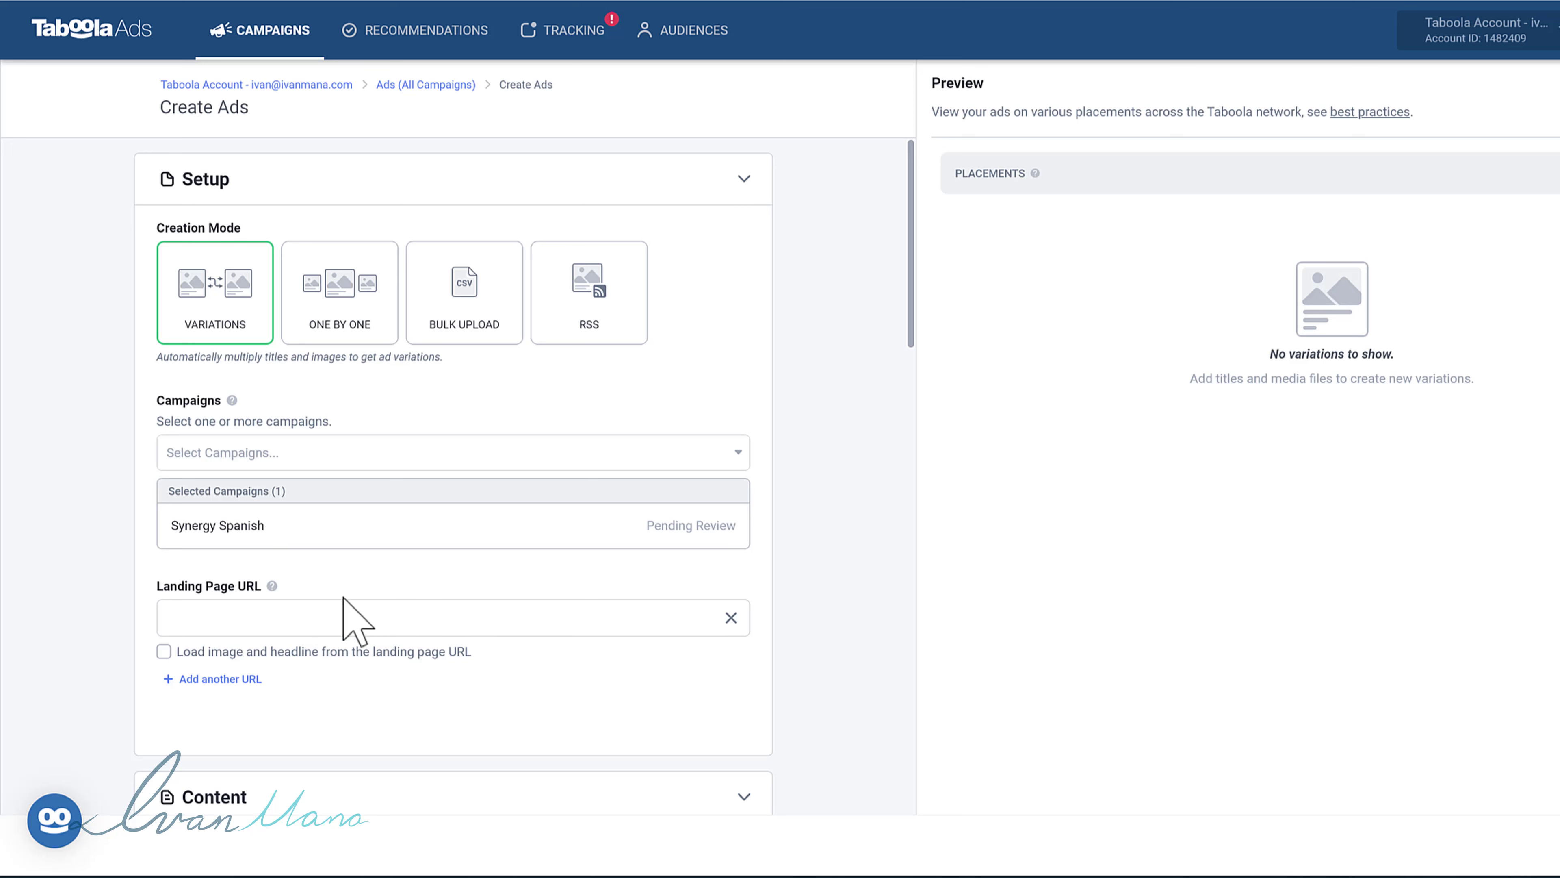
pyautogui.scroll(-2, 243, 606)
pyautogui.scroll(2, 376, 638)
# Copy the address of the published Learn Spanish Quickly landing page
pyautogui.click(257, 620)
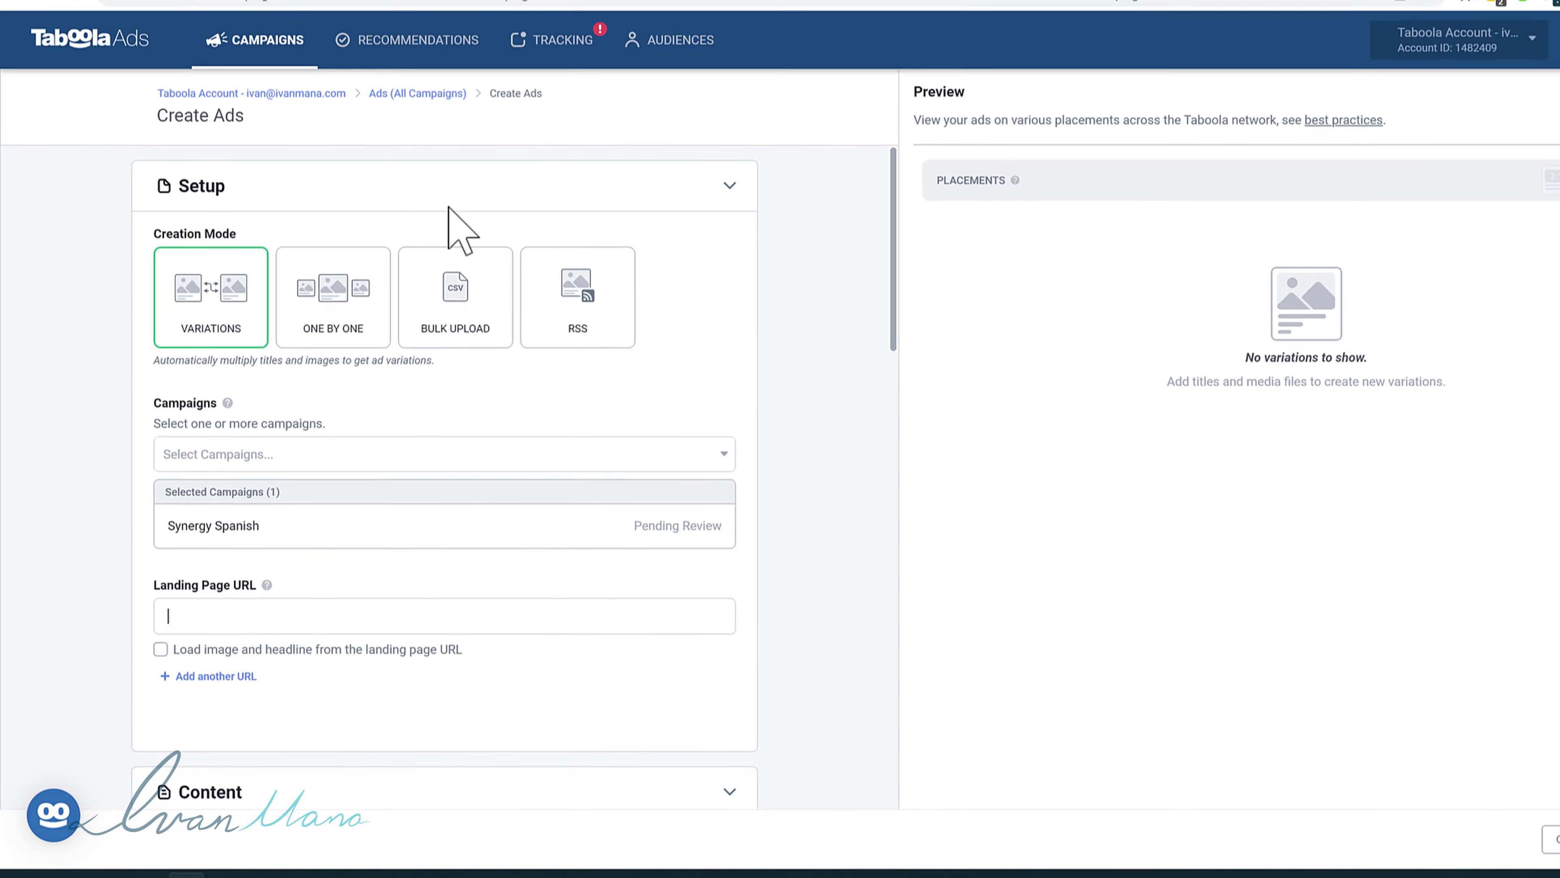
pyautogui.click(470, 7)
pyautogui.click(340, 45)
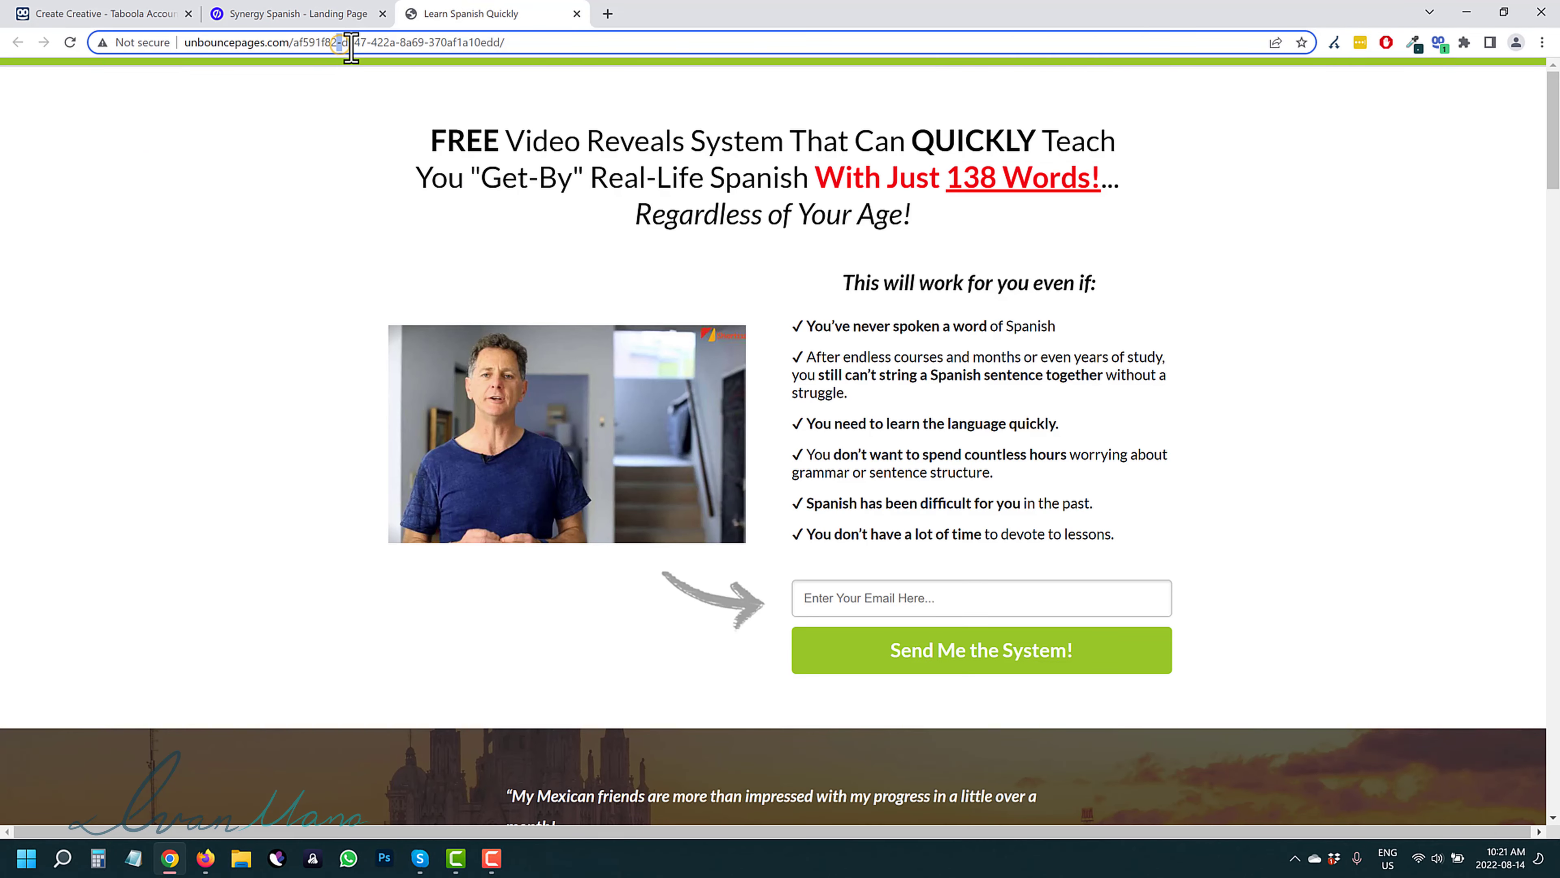
pyautogui.rightClick(348, 44)
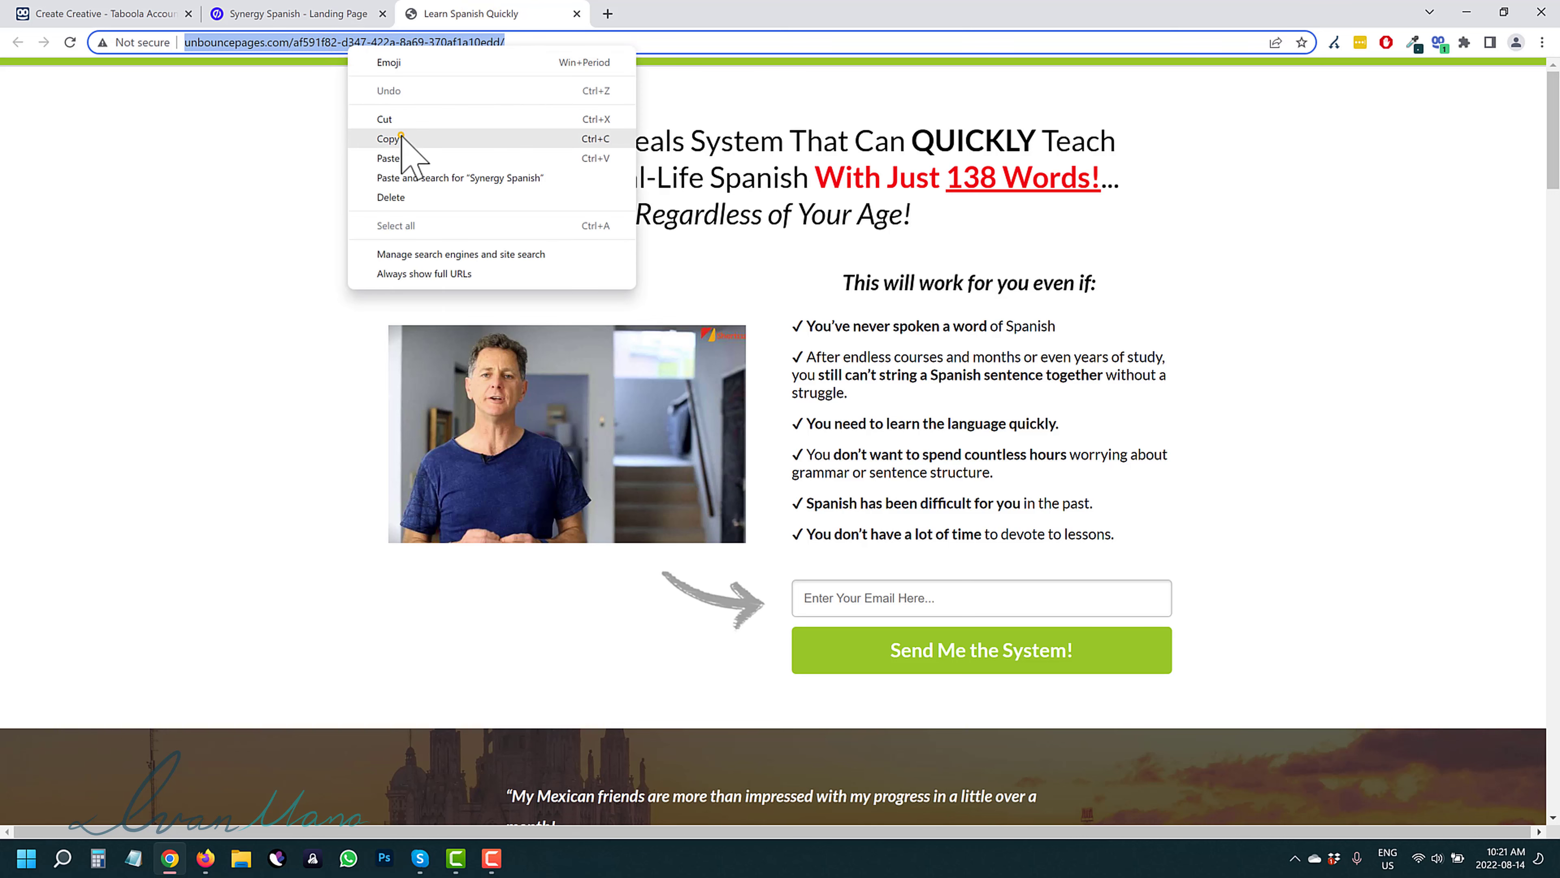
pyautogui.click(401, 135)
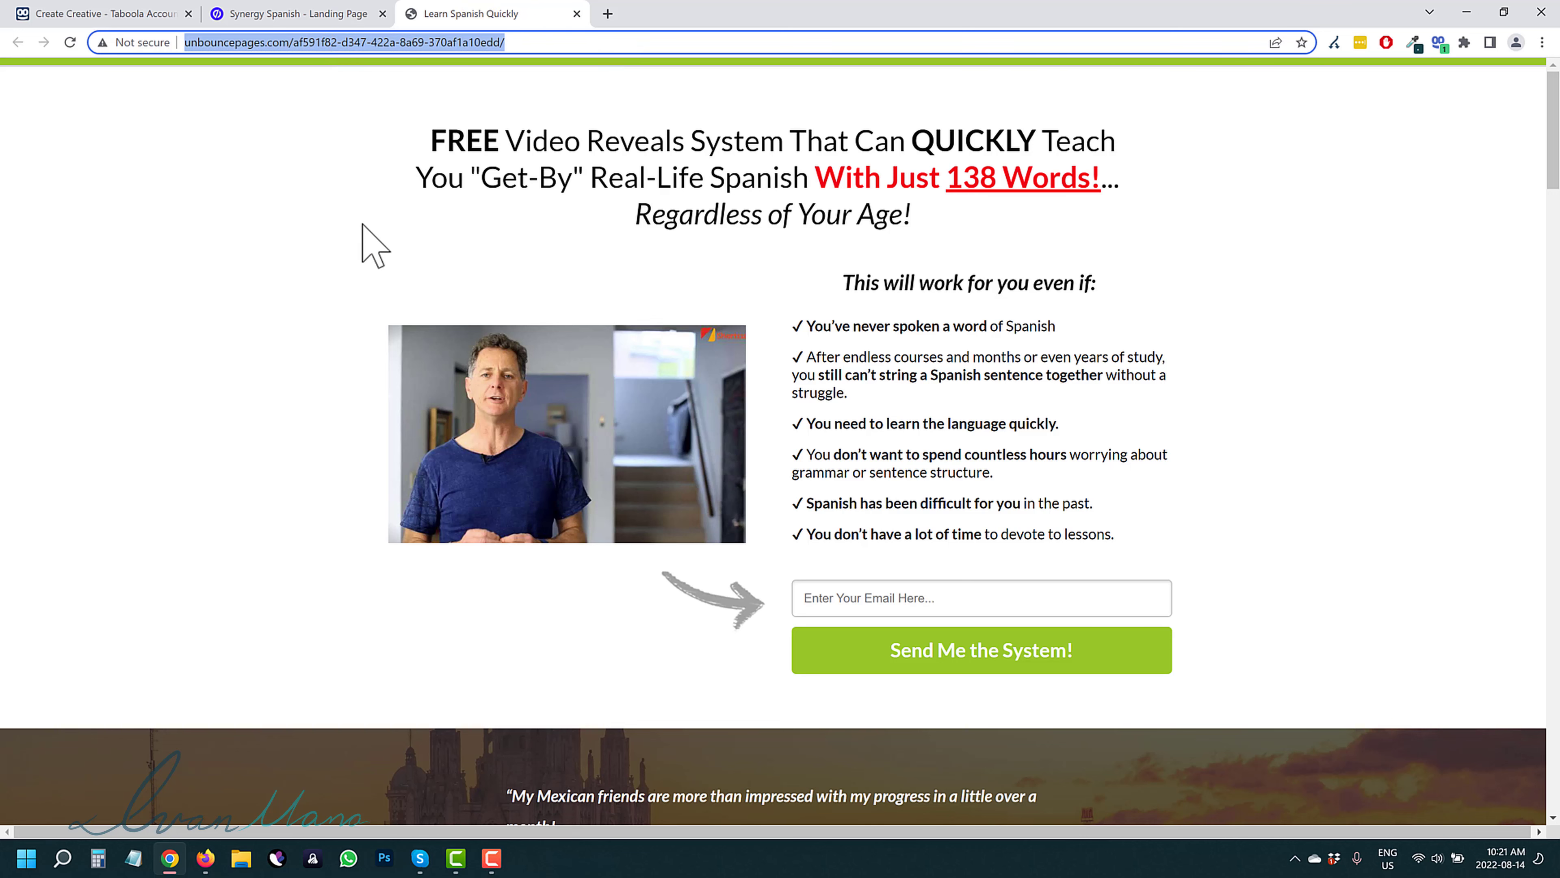
# Paste the copied unbouncepages.com address as the Landing Page URL of the new ads
pyautogui.click(120, 11)
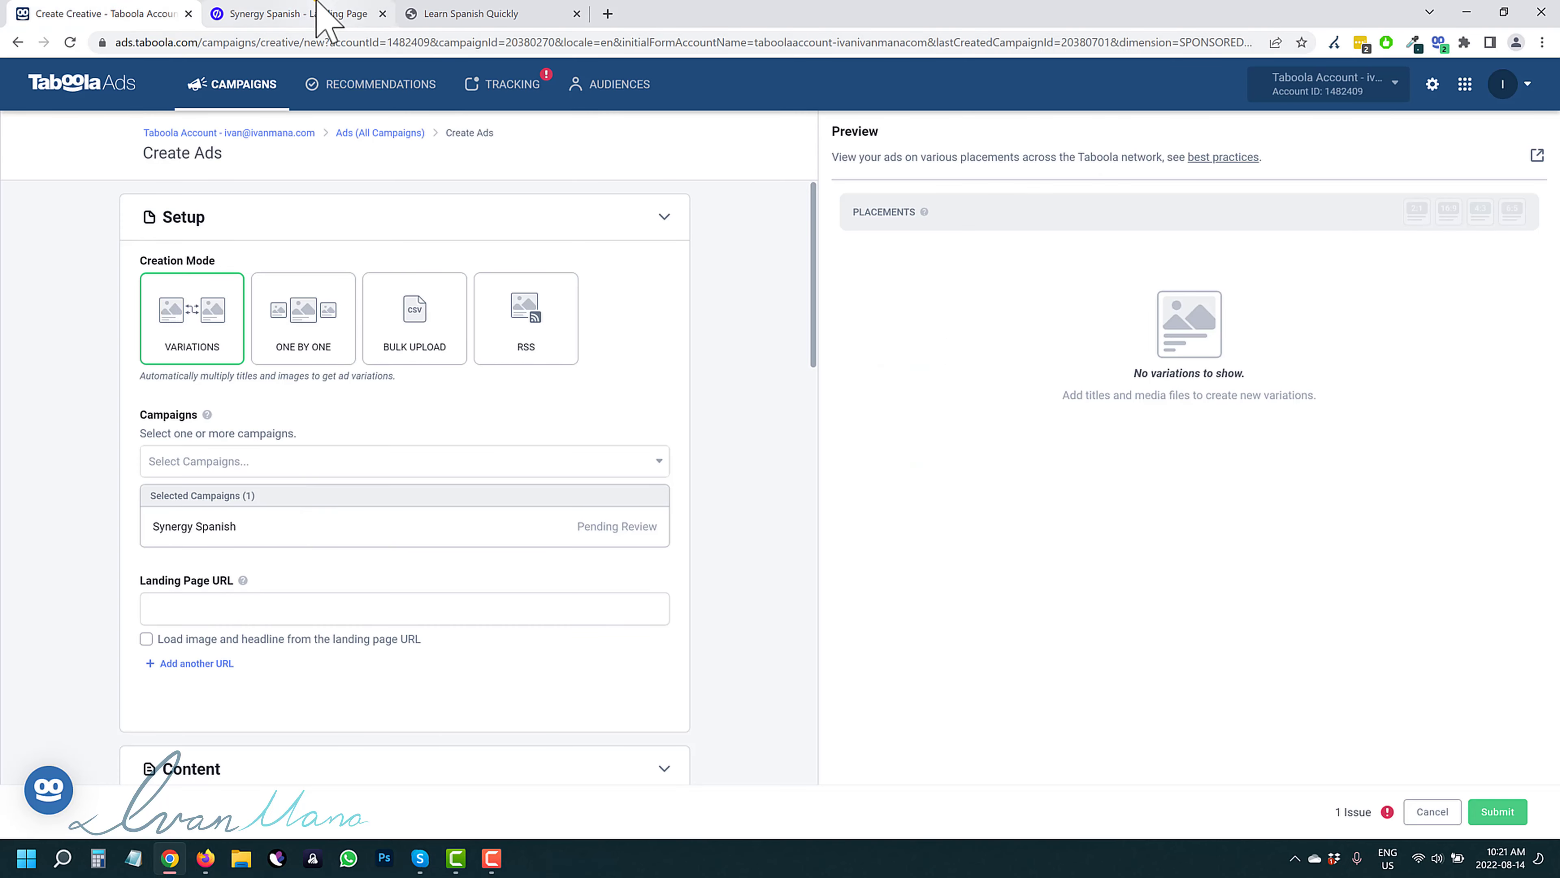
pyautogui.click(324, 15)
pyautogui.click(95, 12)
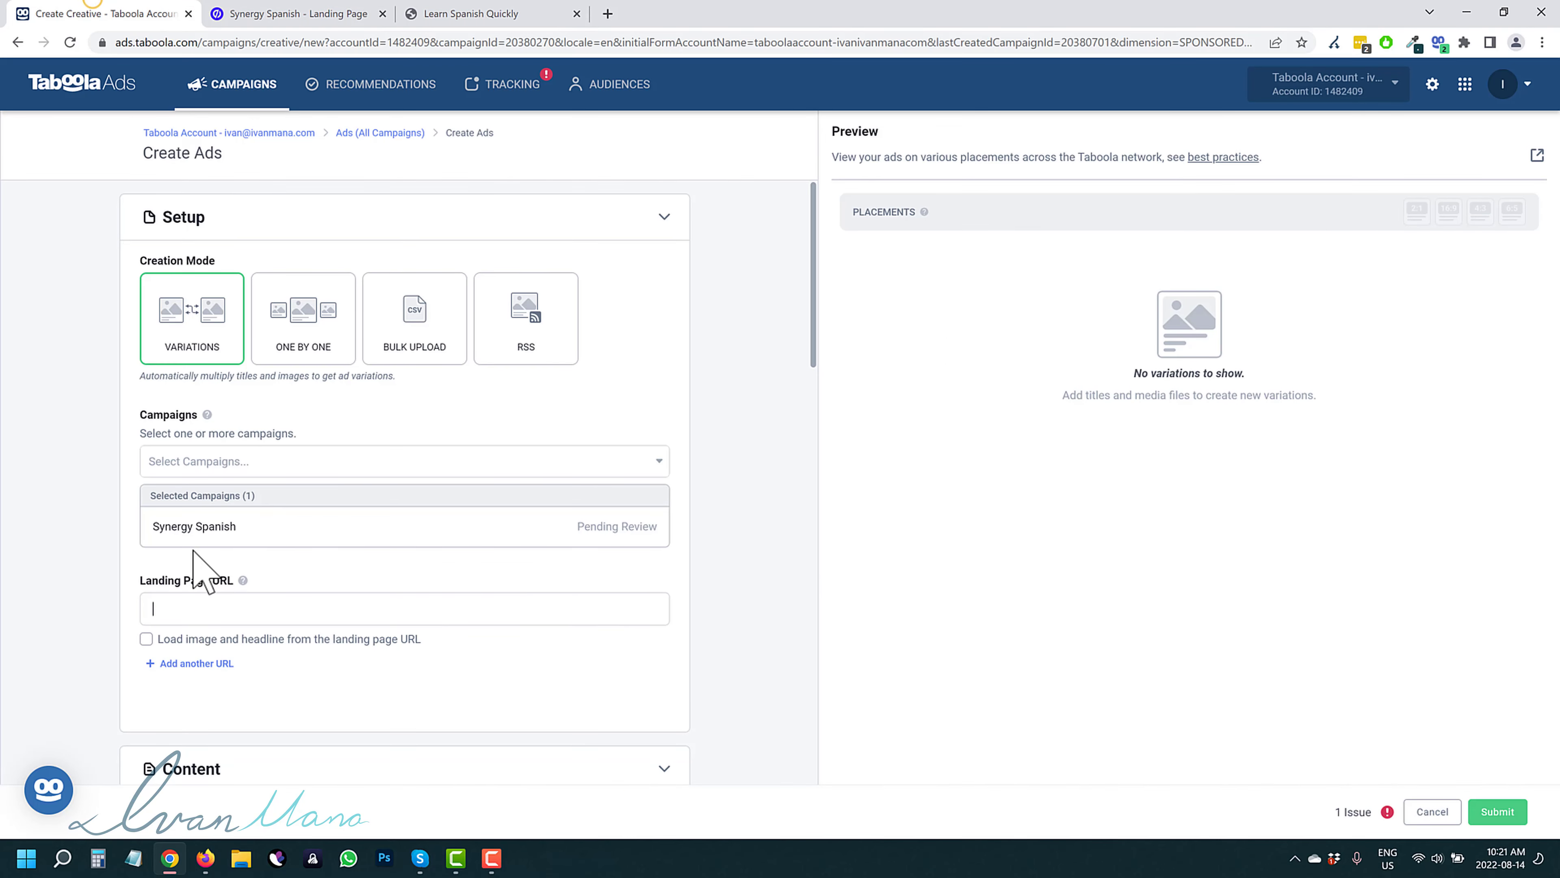
pyautogui.rightClick(188, 608)
pyautogui.click(248, 439)
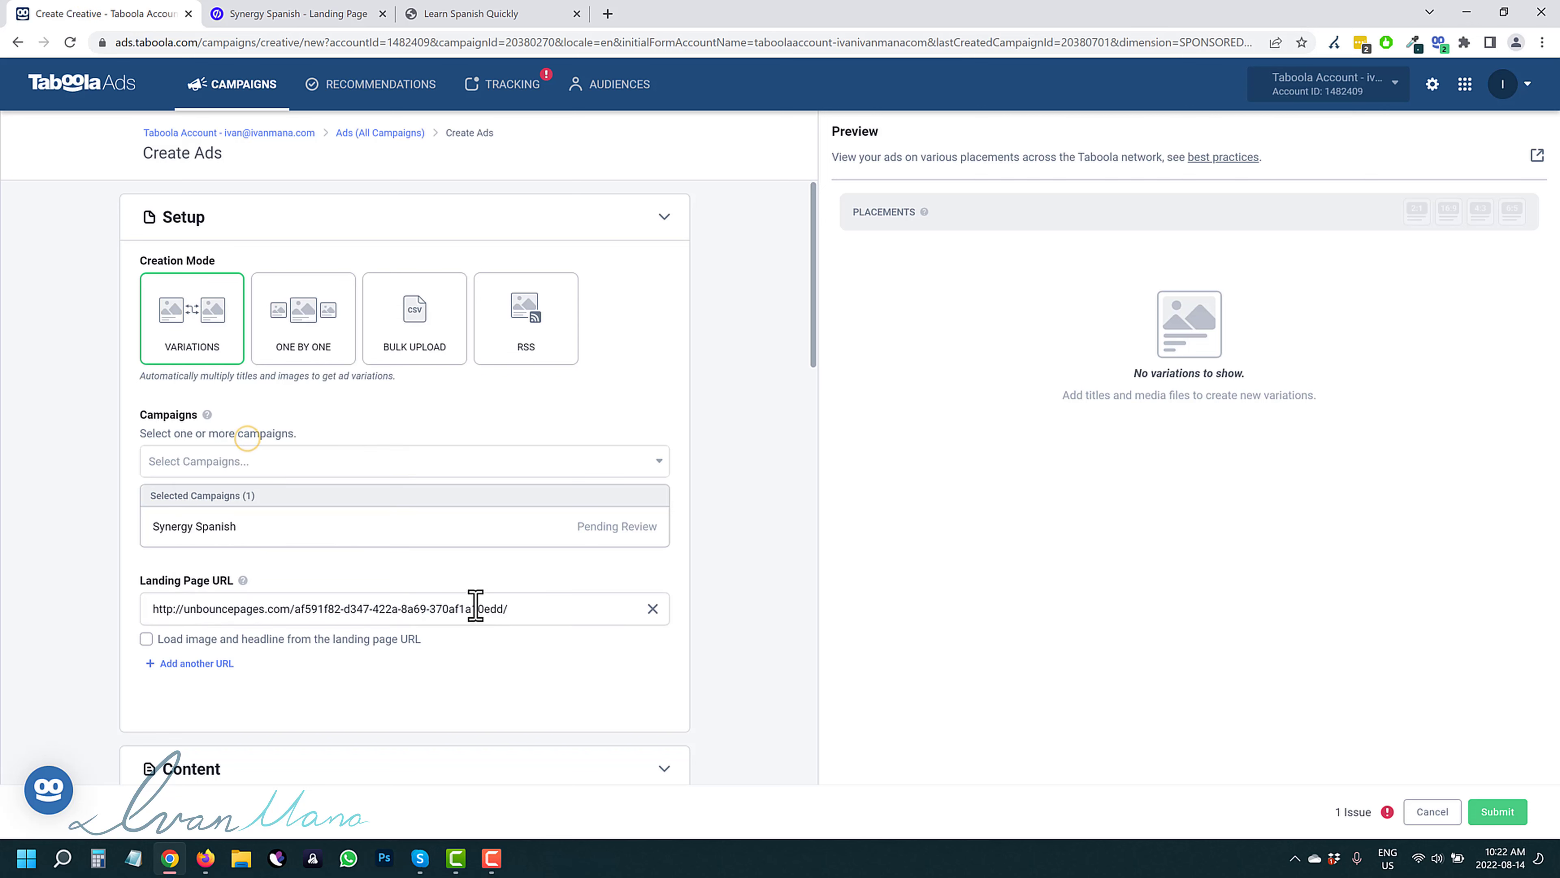
# Copy the landing page headline from "FREE Video Reveals System" through "With Just 138 Words!"
pyautogui.scroll(-6, 112, 615)
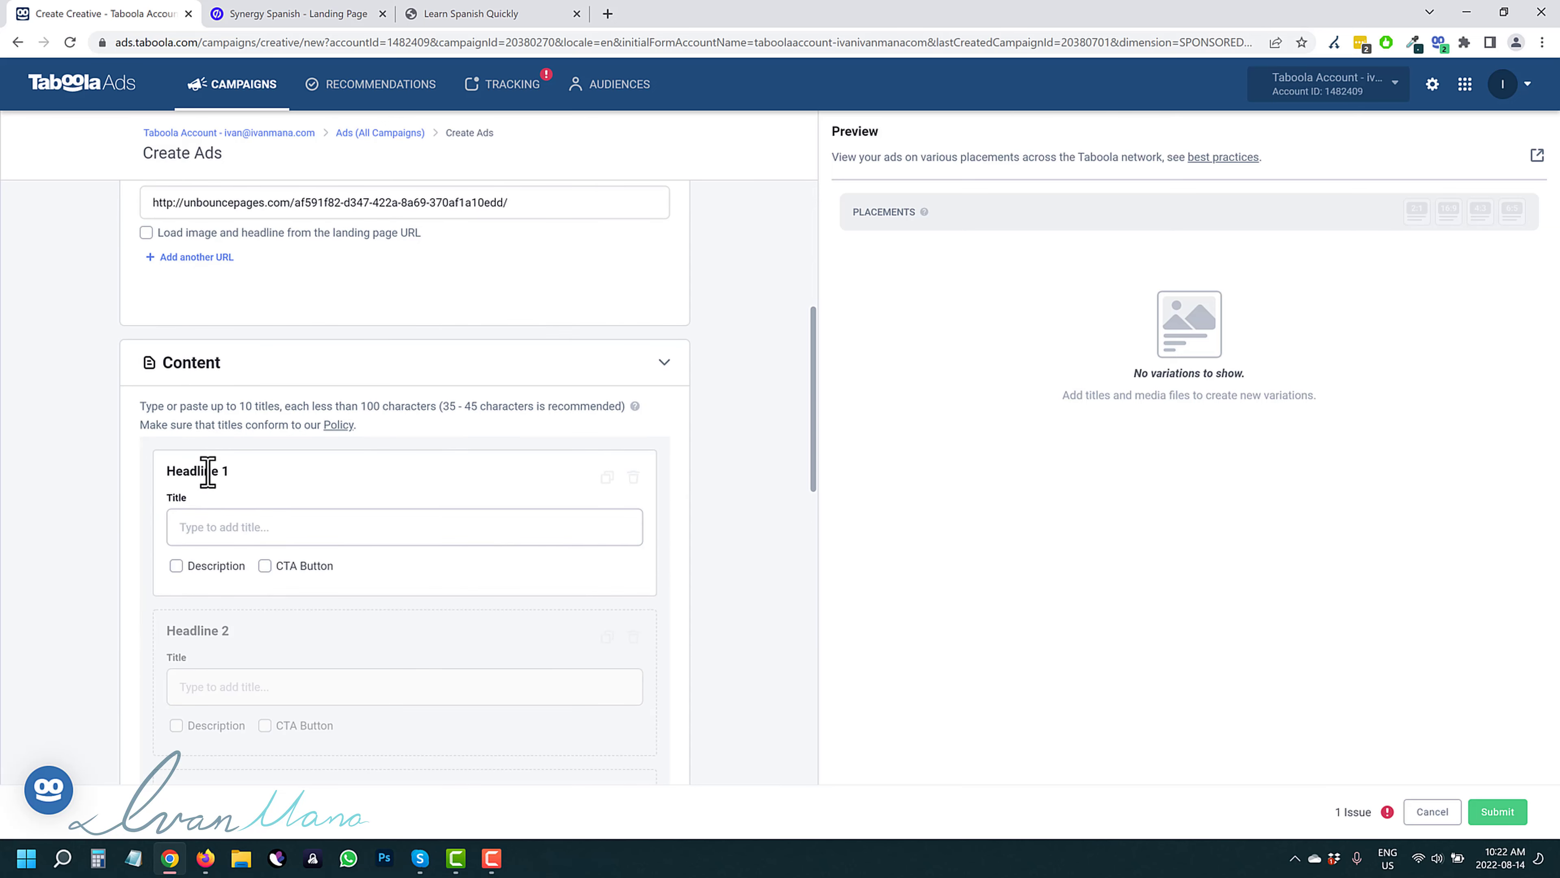
pyautogui.scroll(-1, 206, 589)
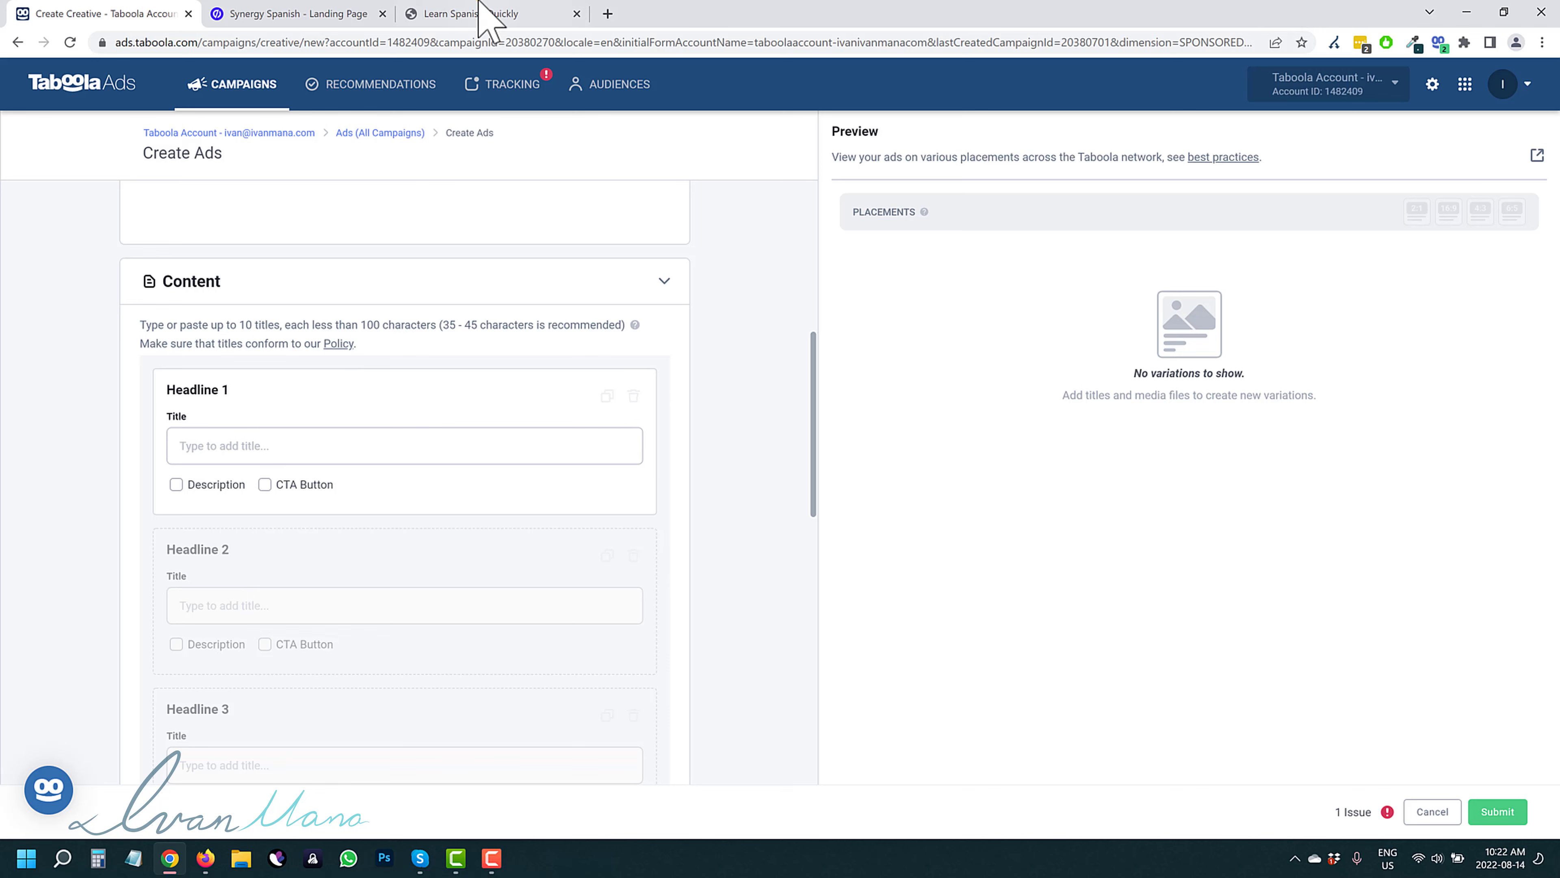
pyautogui.click(485, 14)
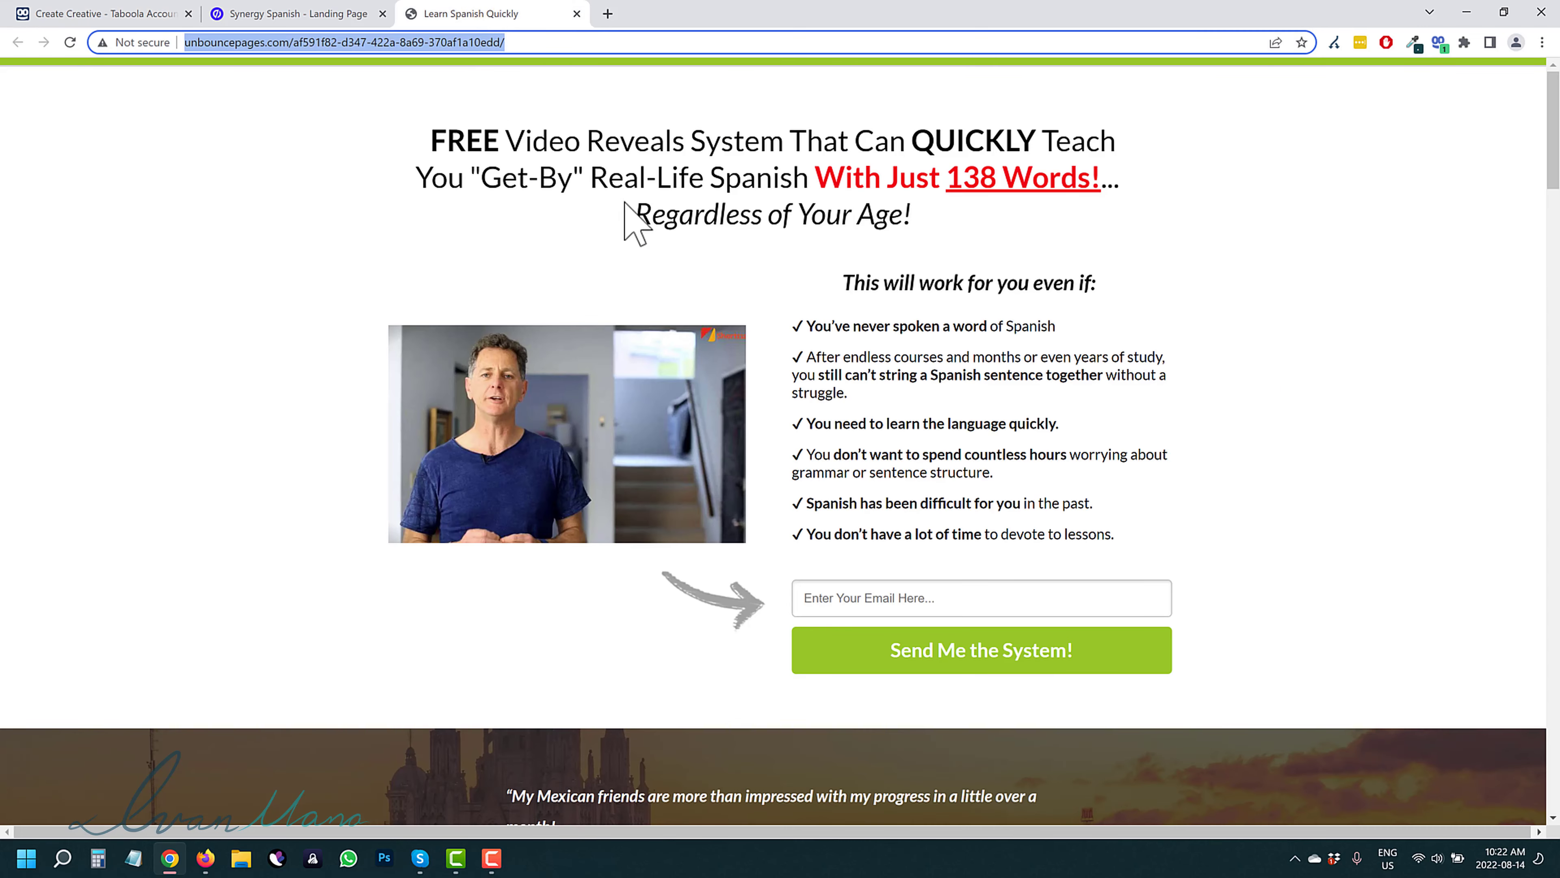
pyautogui.moveTo(437, 140); pyautogui.dragTo(1106, 184)
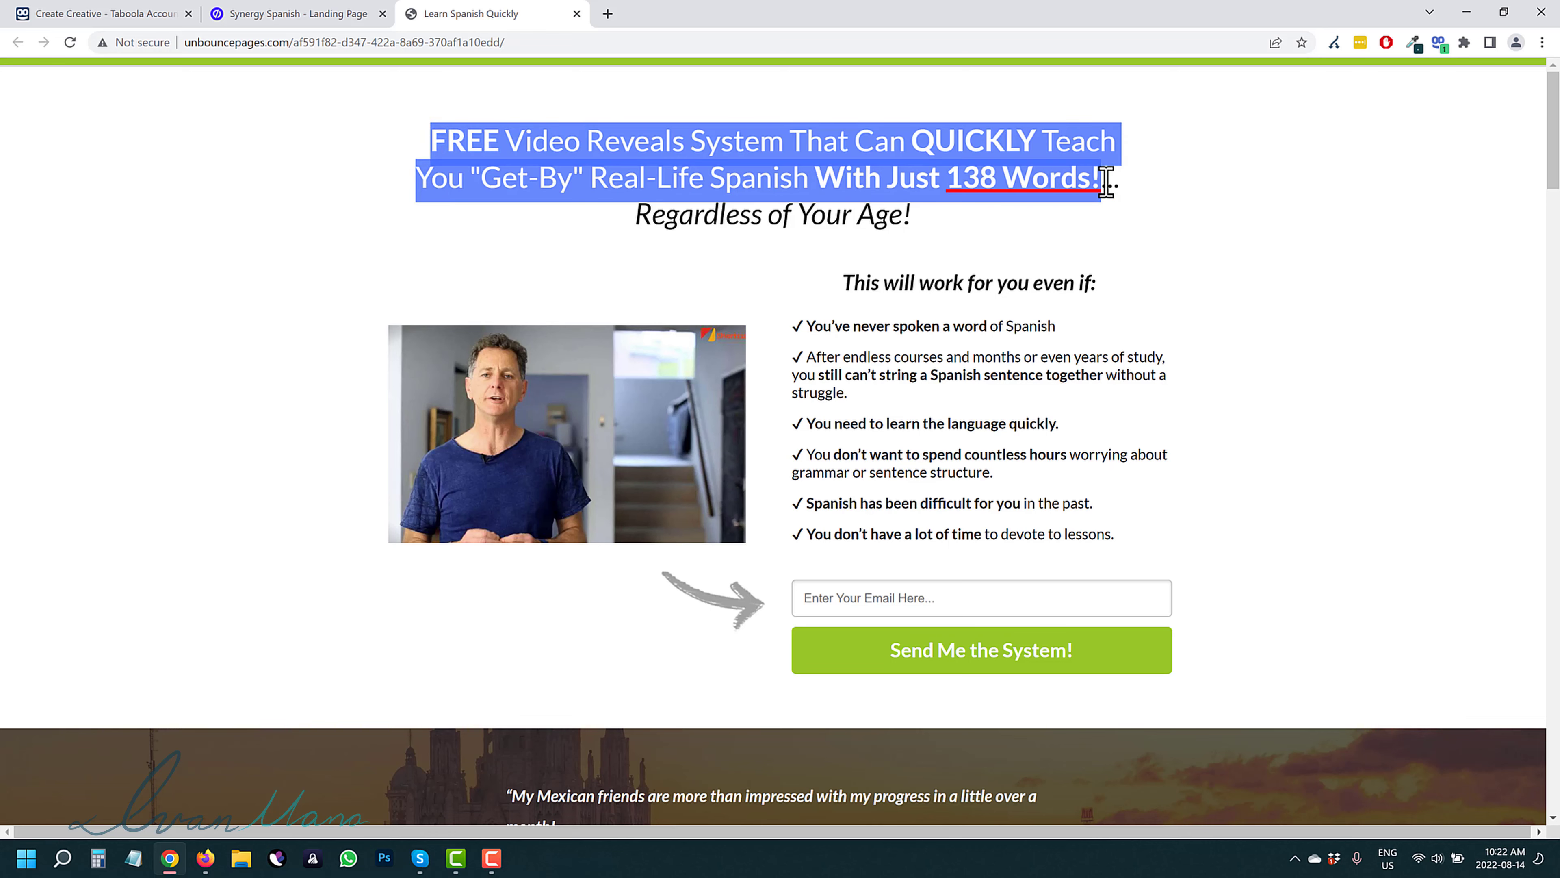
pyautogui.rightClick(954, 183)
pyautogui.click(1002, 203)
# Paste the copied landing page headline as the title of Headline 1 in the Taboola ad form
pyautogui.click(331, 14)
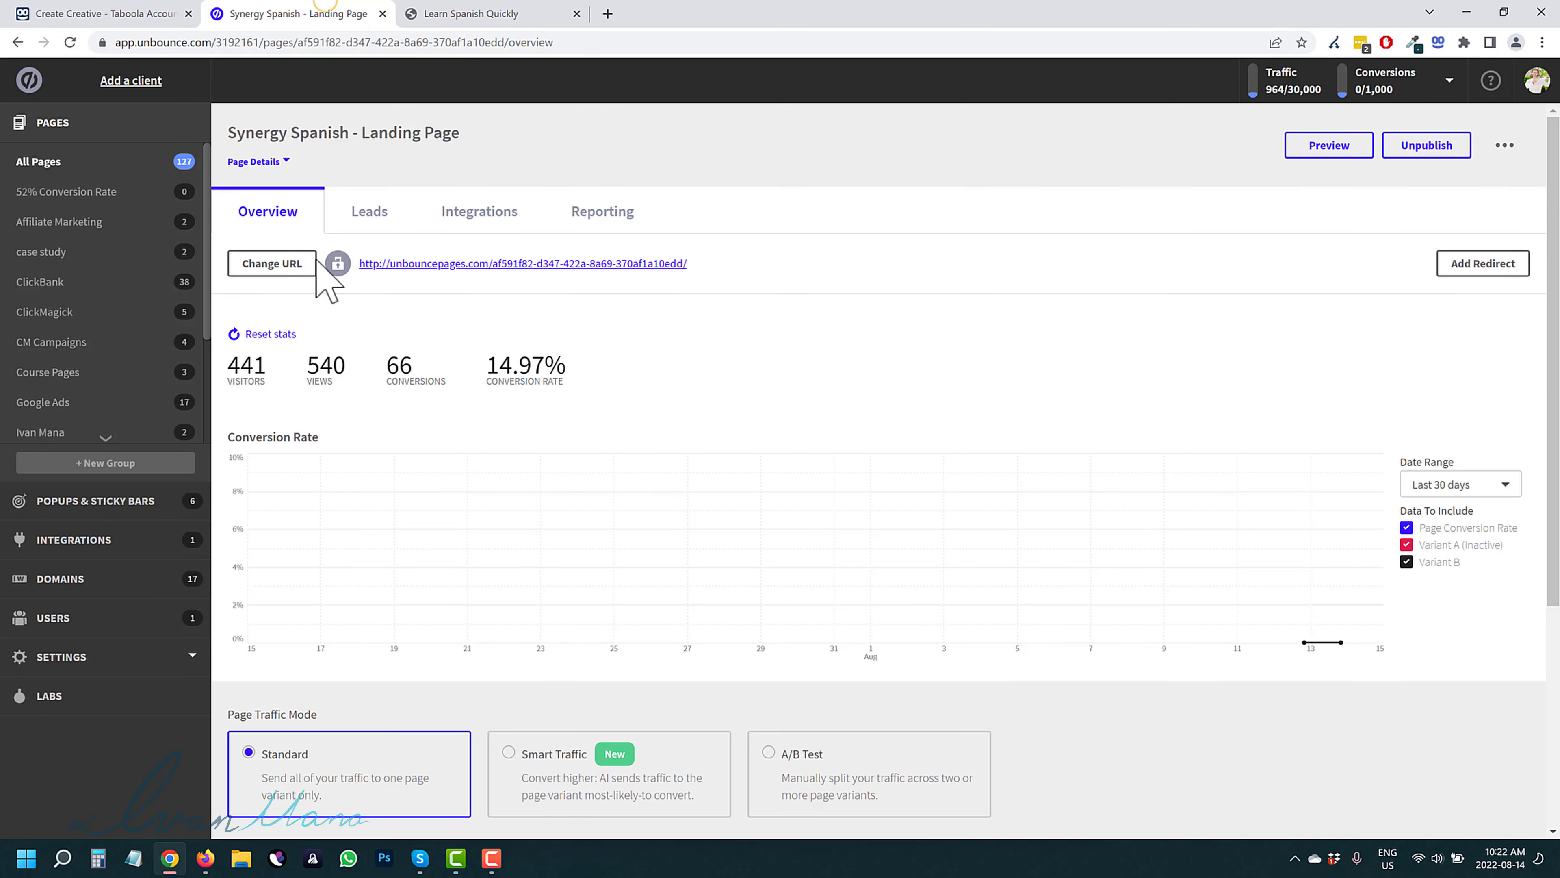
pyautogui.click(137, 5)
pyautogui.rightClick(260, 441)
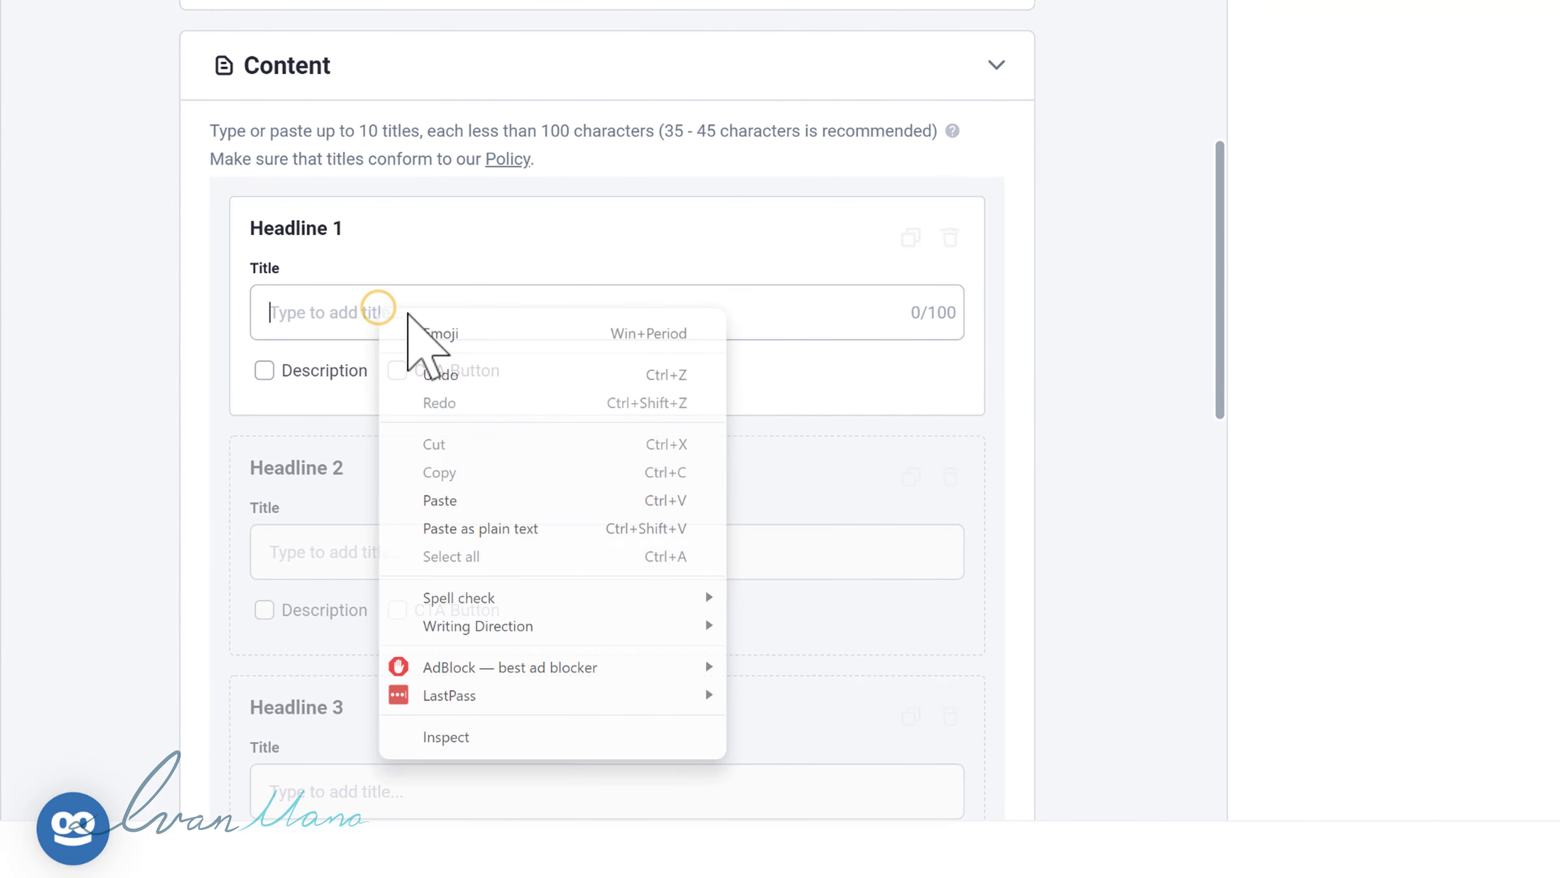
pyautogui.click(433, 500)
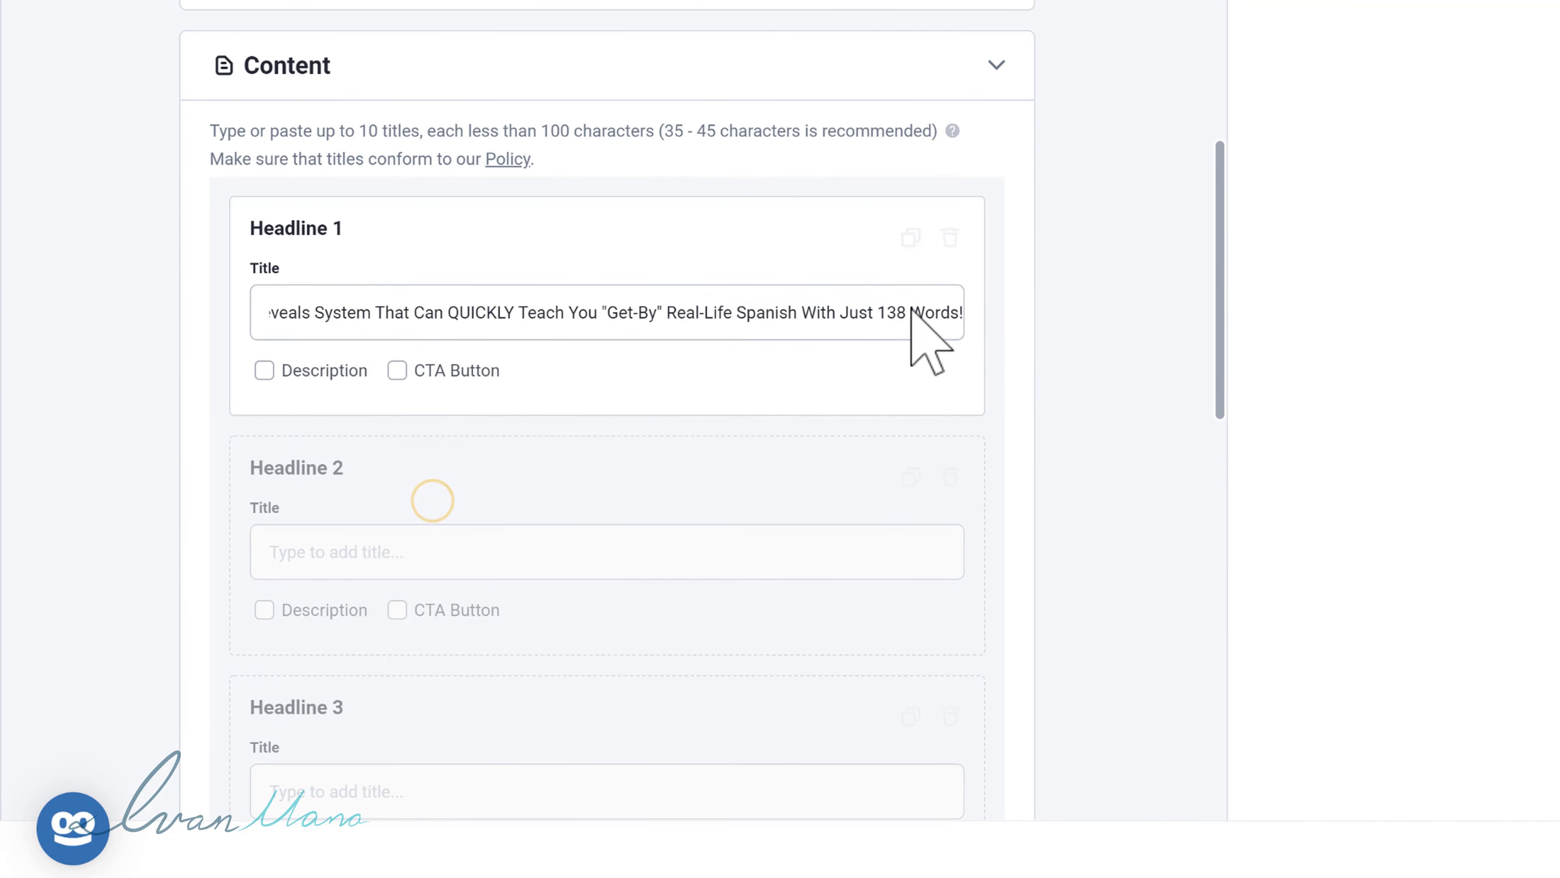
# Check over the Headline 1 title and replace its capitalised word "FREE" with "Free"
pyautogui.moveTo(840, 320); pyautogui.dragTo(941, 349)
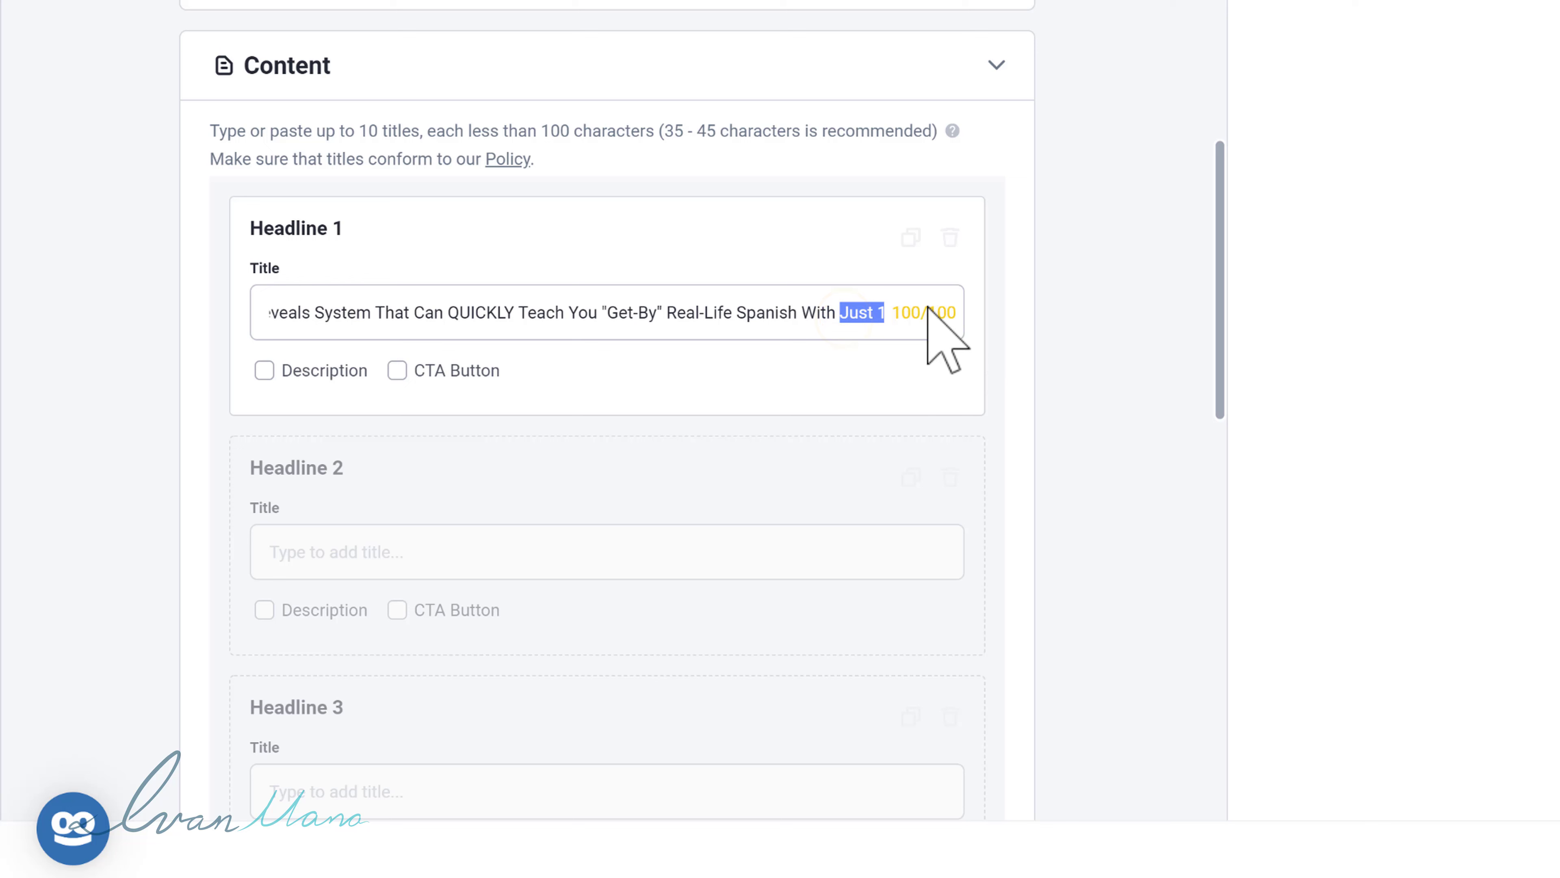
pyautogui.click(766, 312)
pyautogui.moveTo(605, 313); pyautogui.dragTo(153, 338)
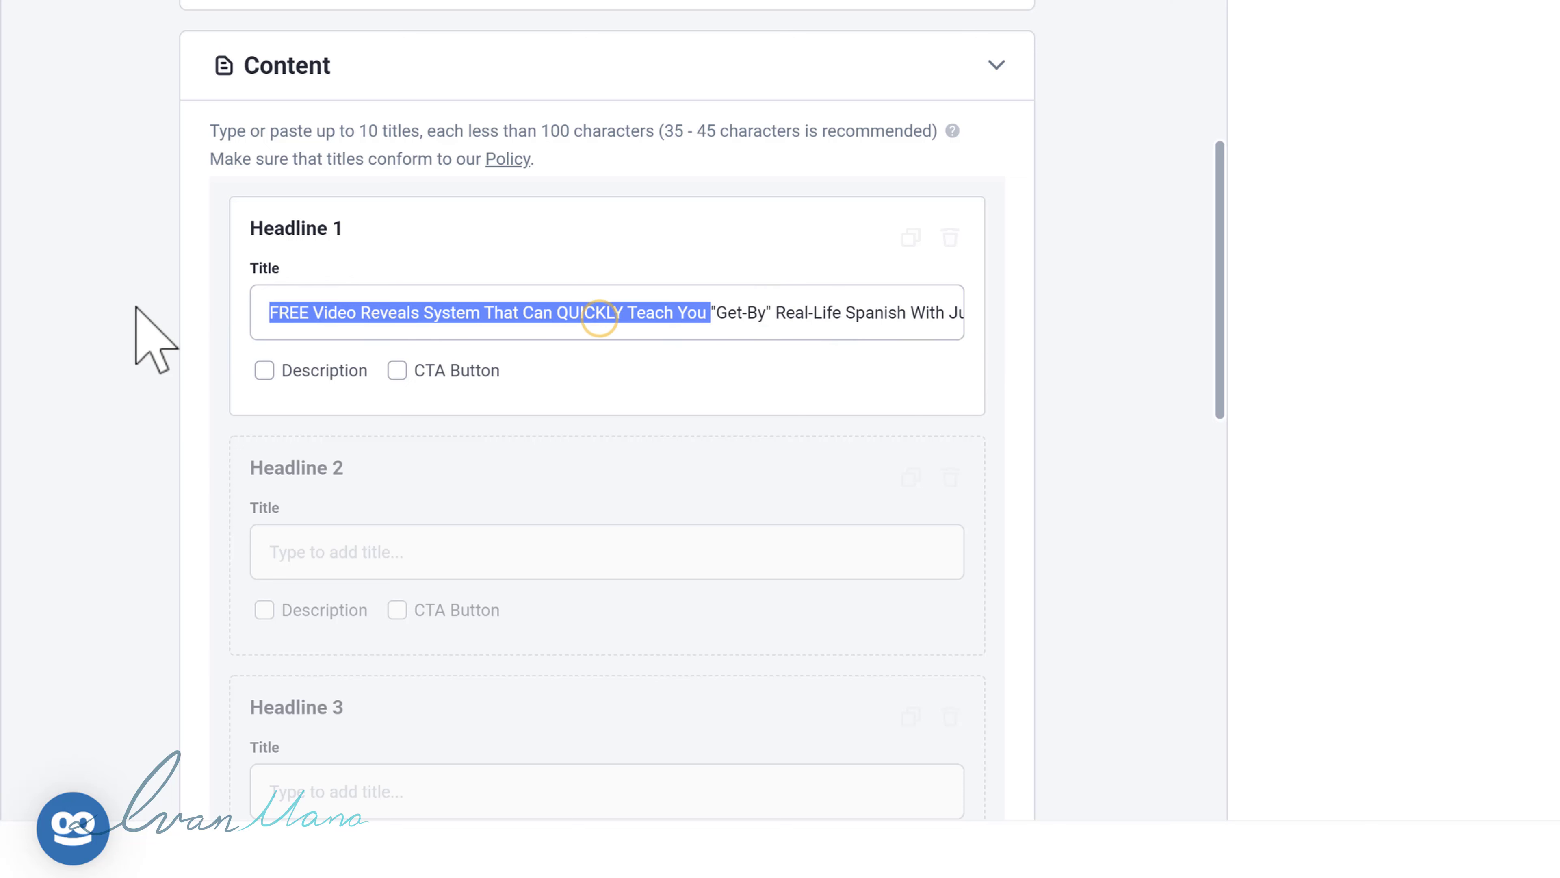
pyautogui.doubleClick(299, 313)
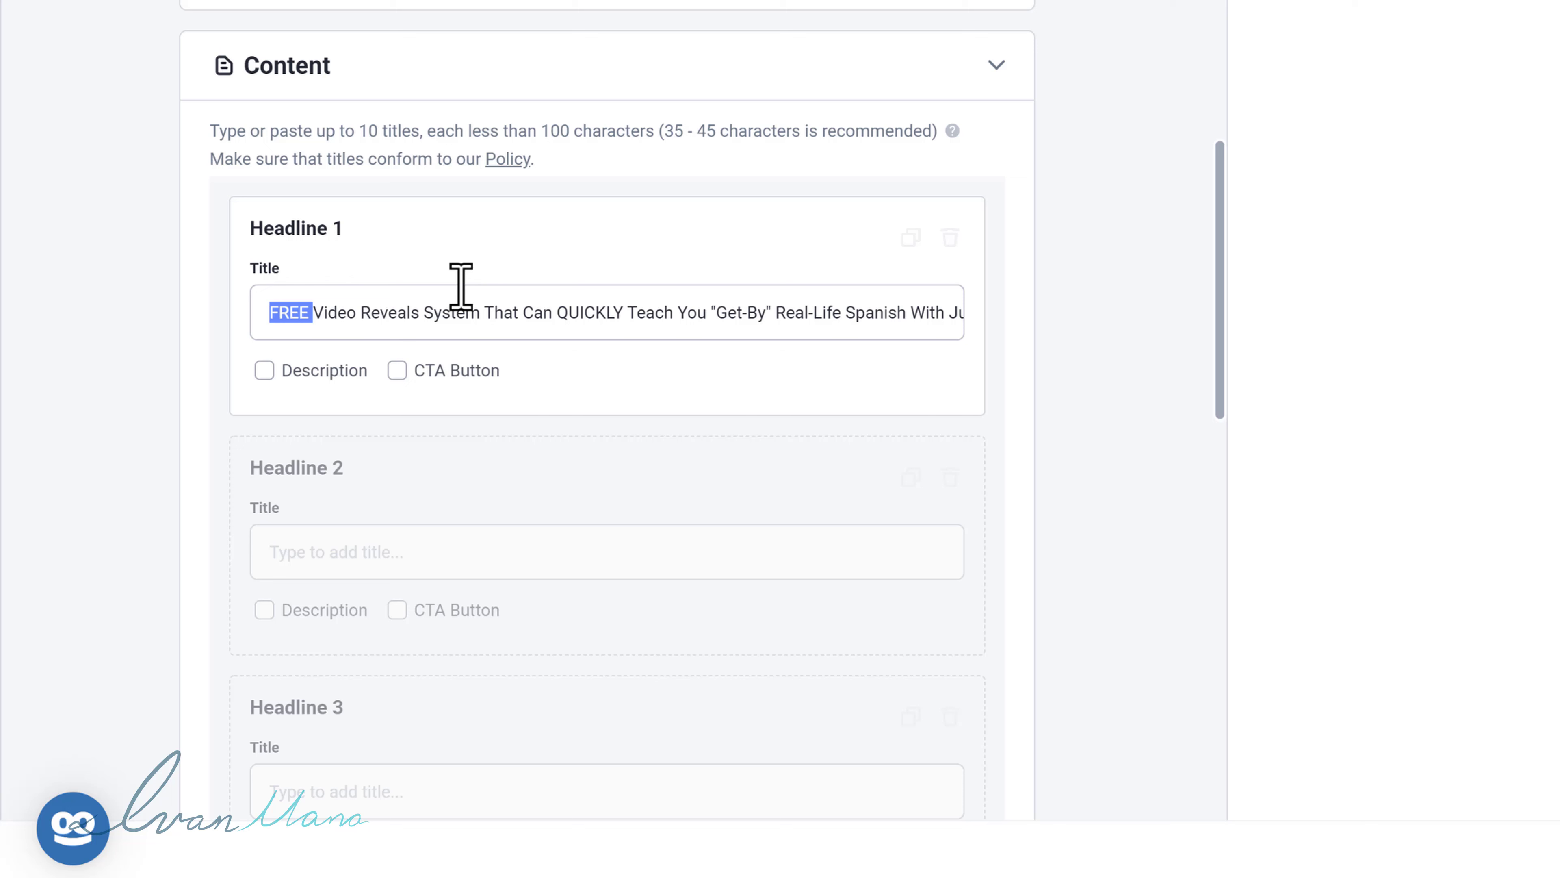
pyautogui.write('Free')
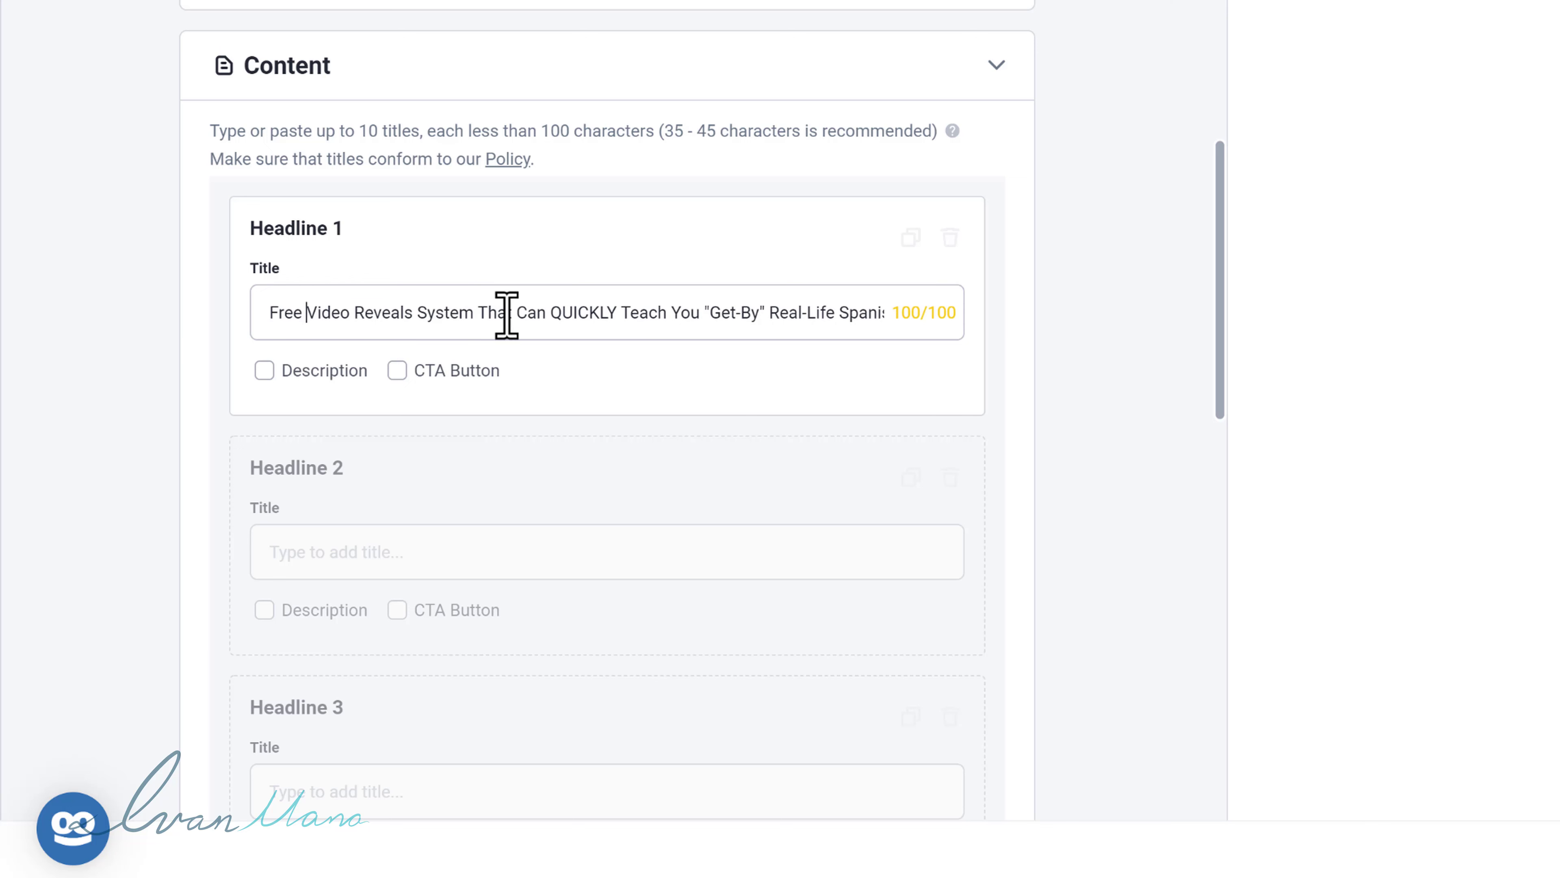
# Replace "QUICKLY" with "Quickly" in the Headline 1 title and read the title through
pyautogui.doubleClick(594, 314)
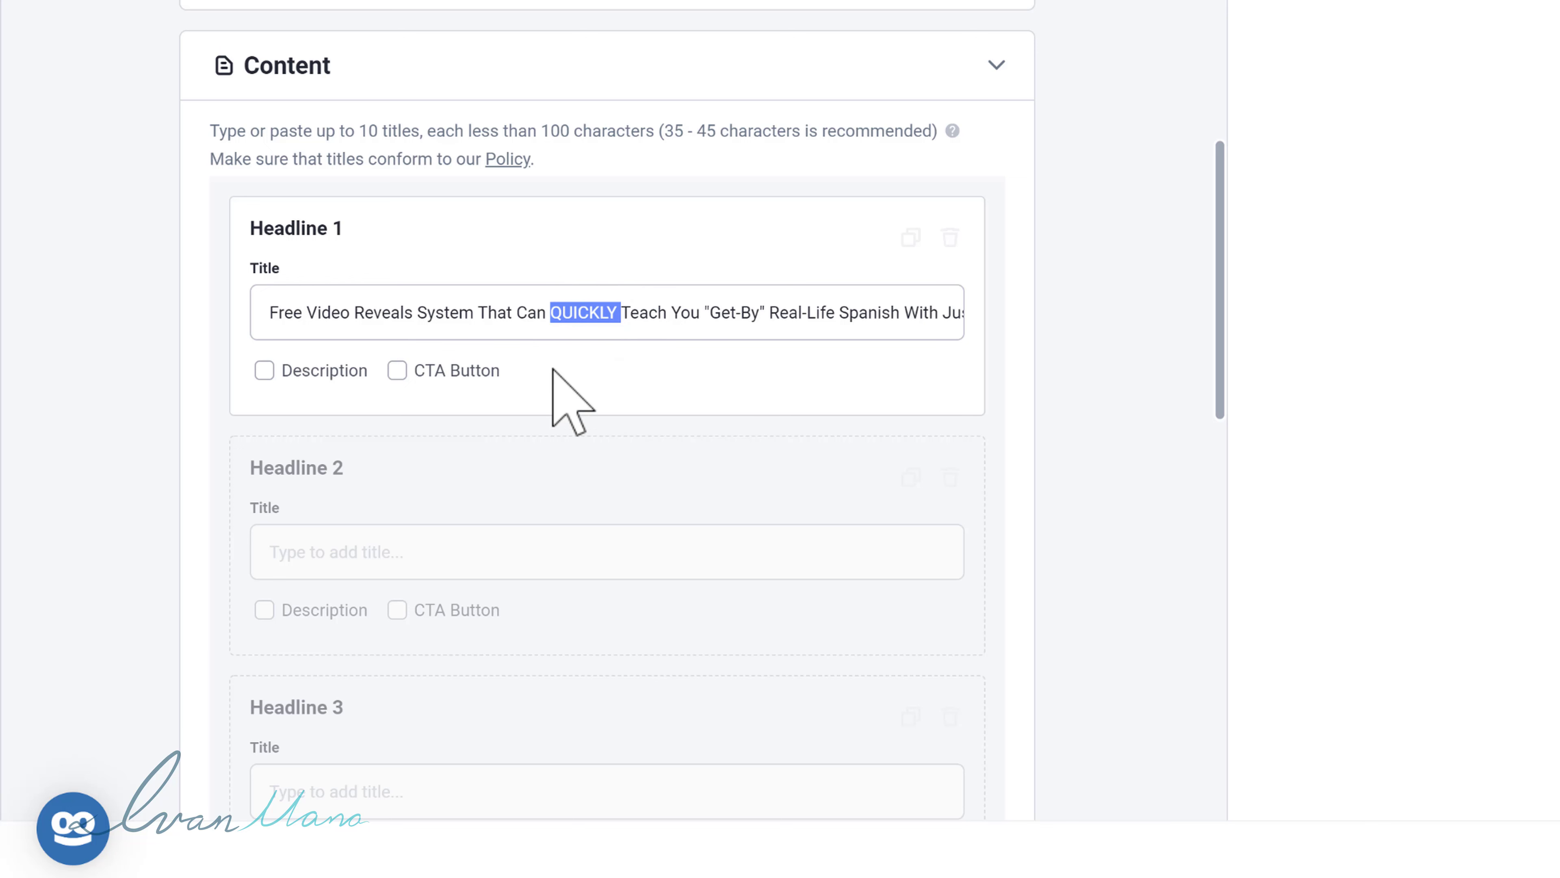
pyautogui.write('Qyuc')
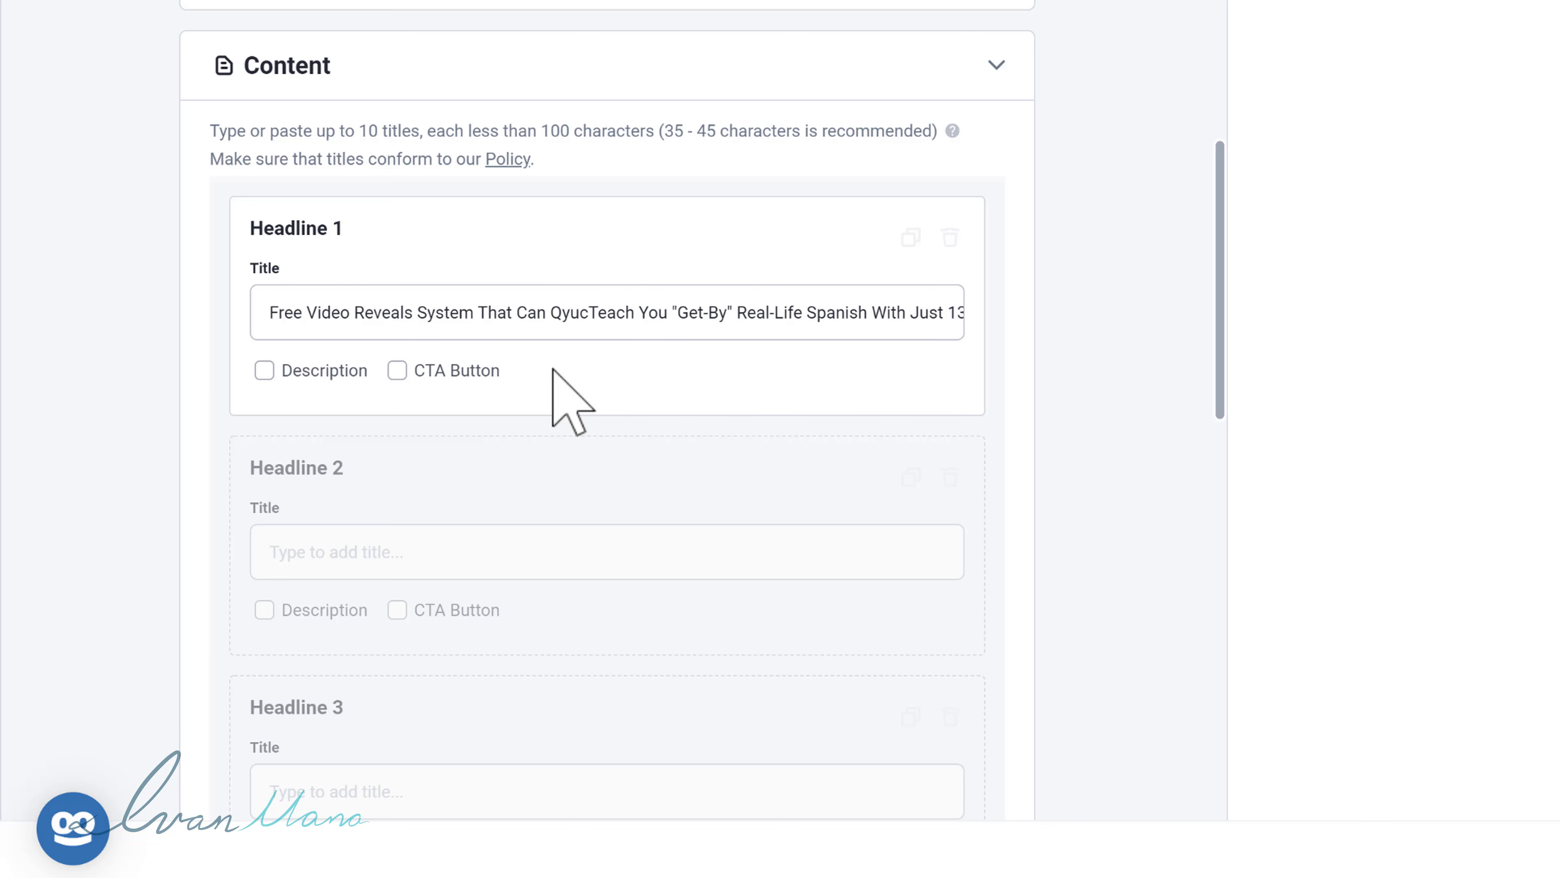
pyautogui.press('BackSpace')
pyautogui.press('BackSpace')
pyautogui.press('BackSpace')
pyautogui.write('uickly')
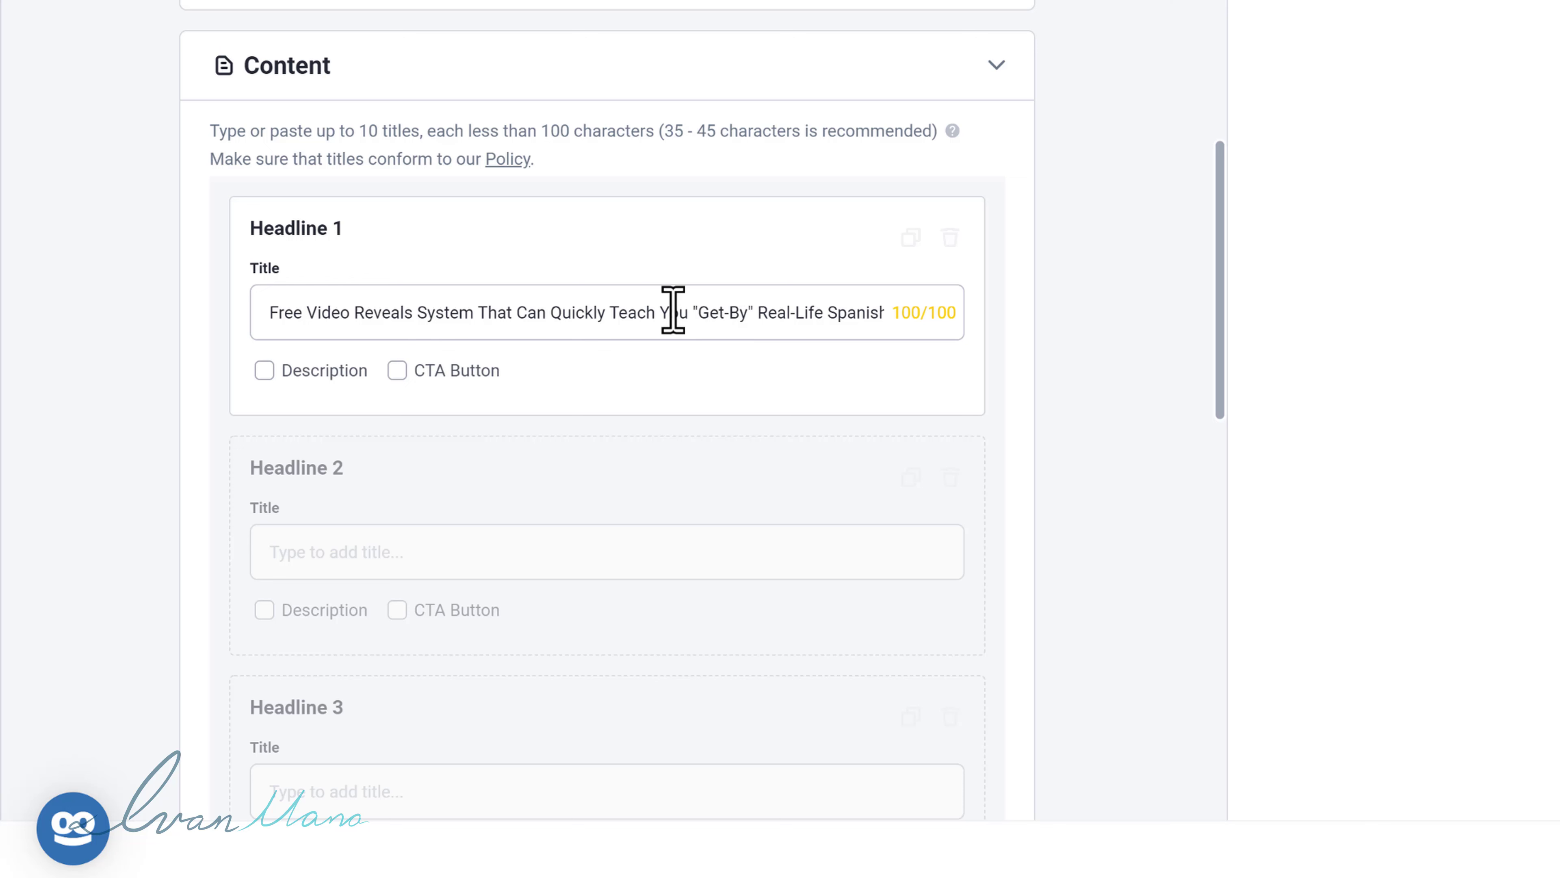
pyautogui.moveTo(673, 310); pyautogui.dragTo(885, 306)
pyautogui.click(882, 311)
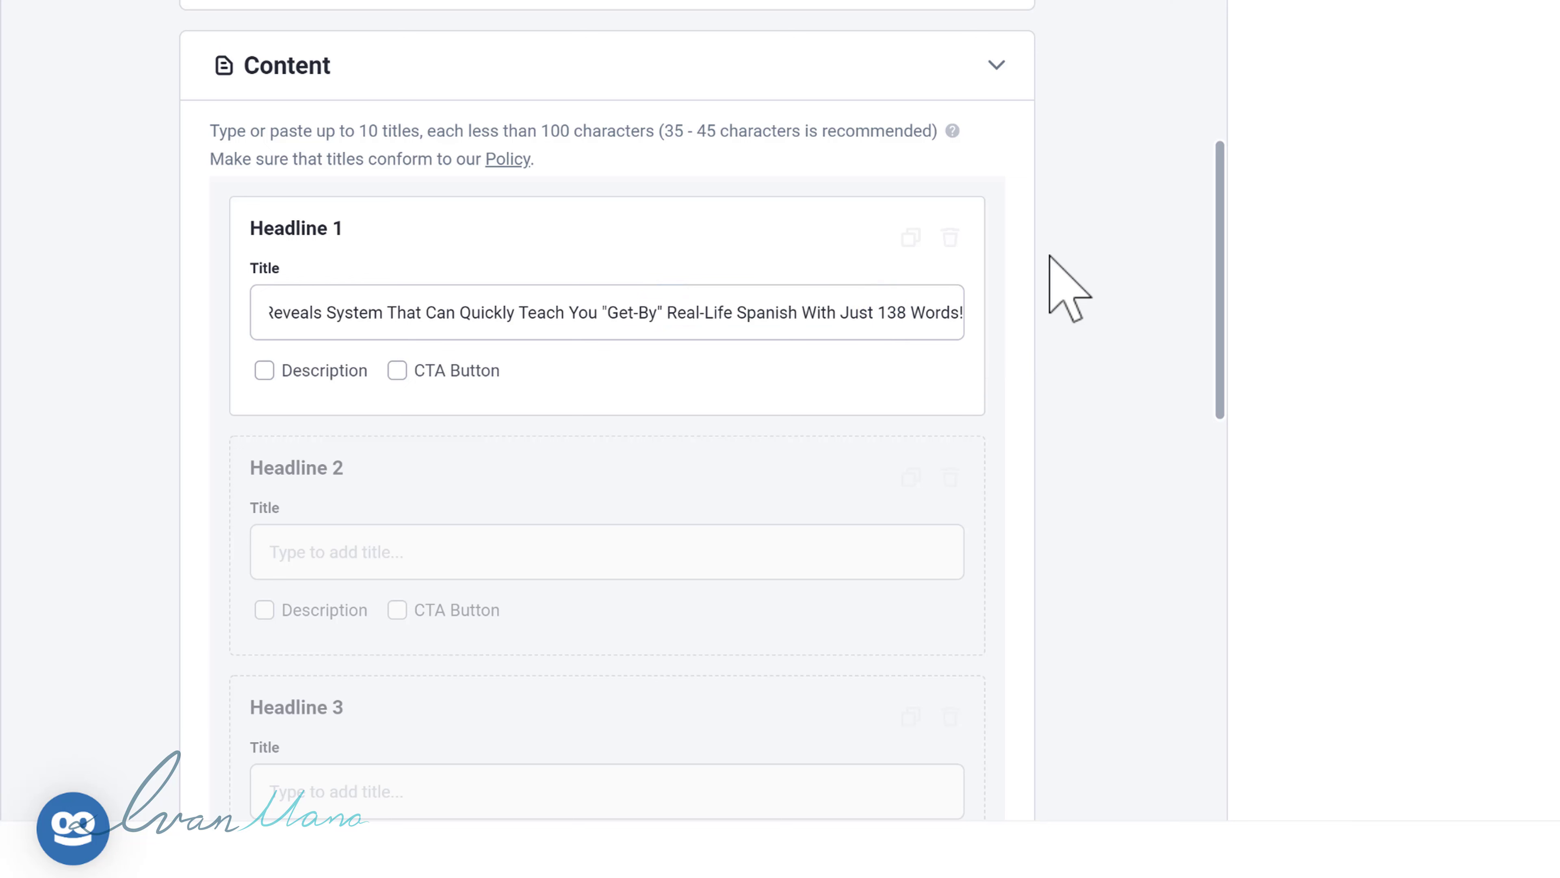
pyautogui.click(720, 314)
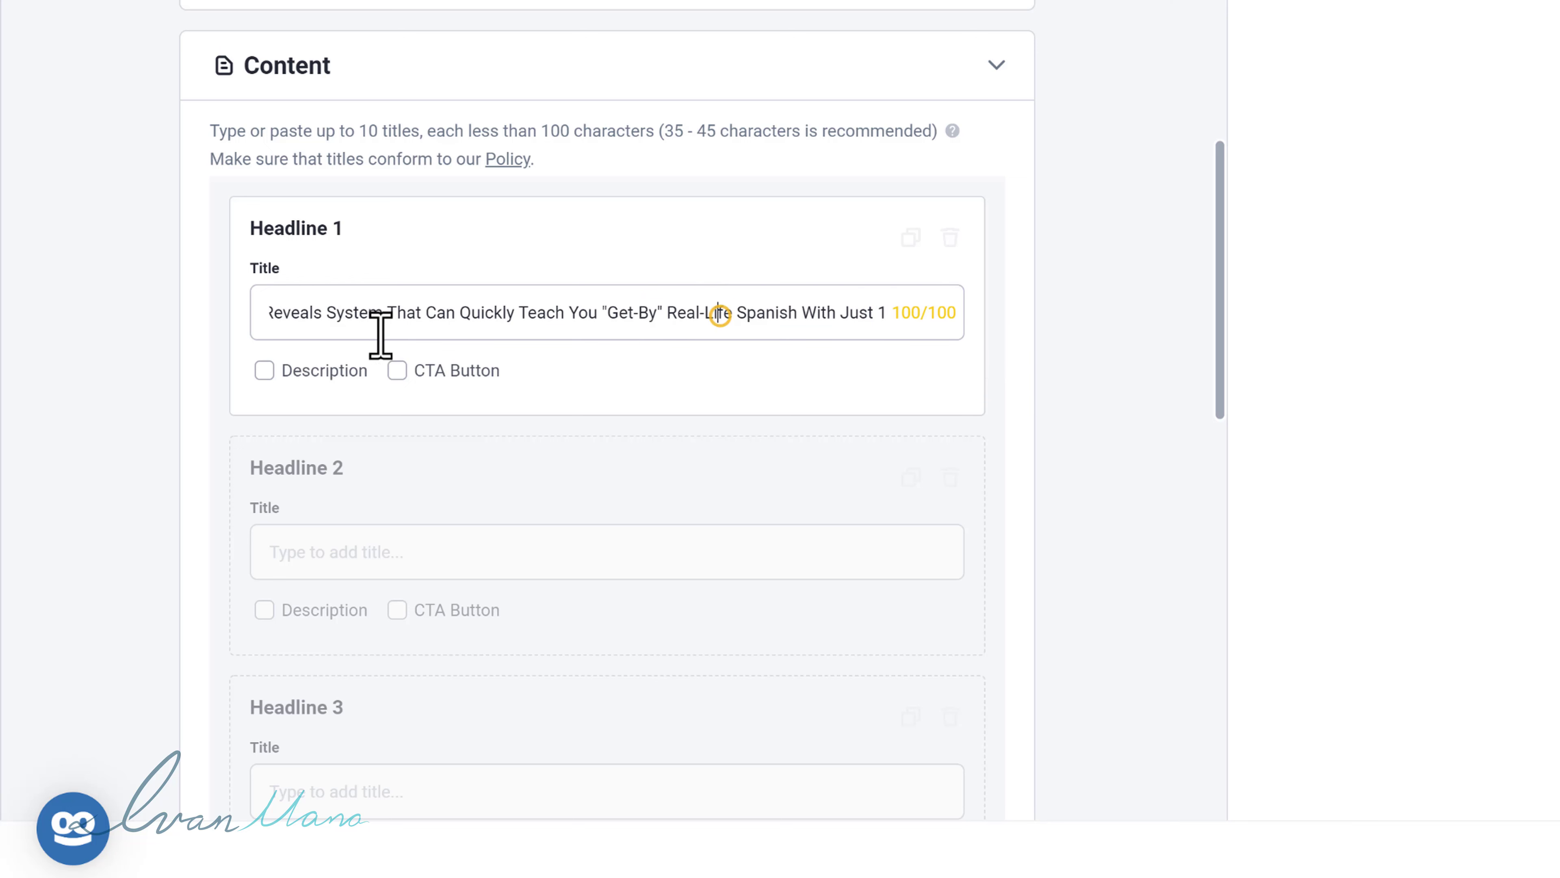
pyautogui.moveTo(461, 315); pyautogui.dragTo(167, 332)
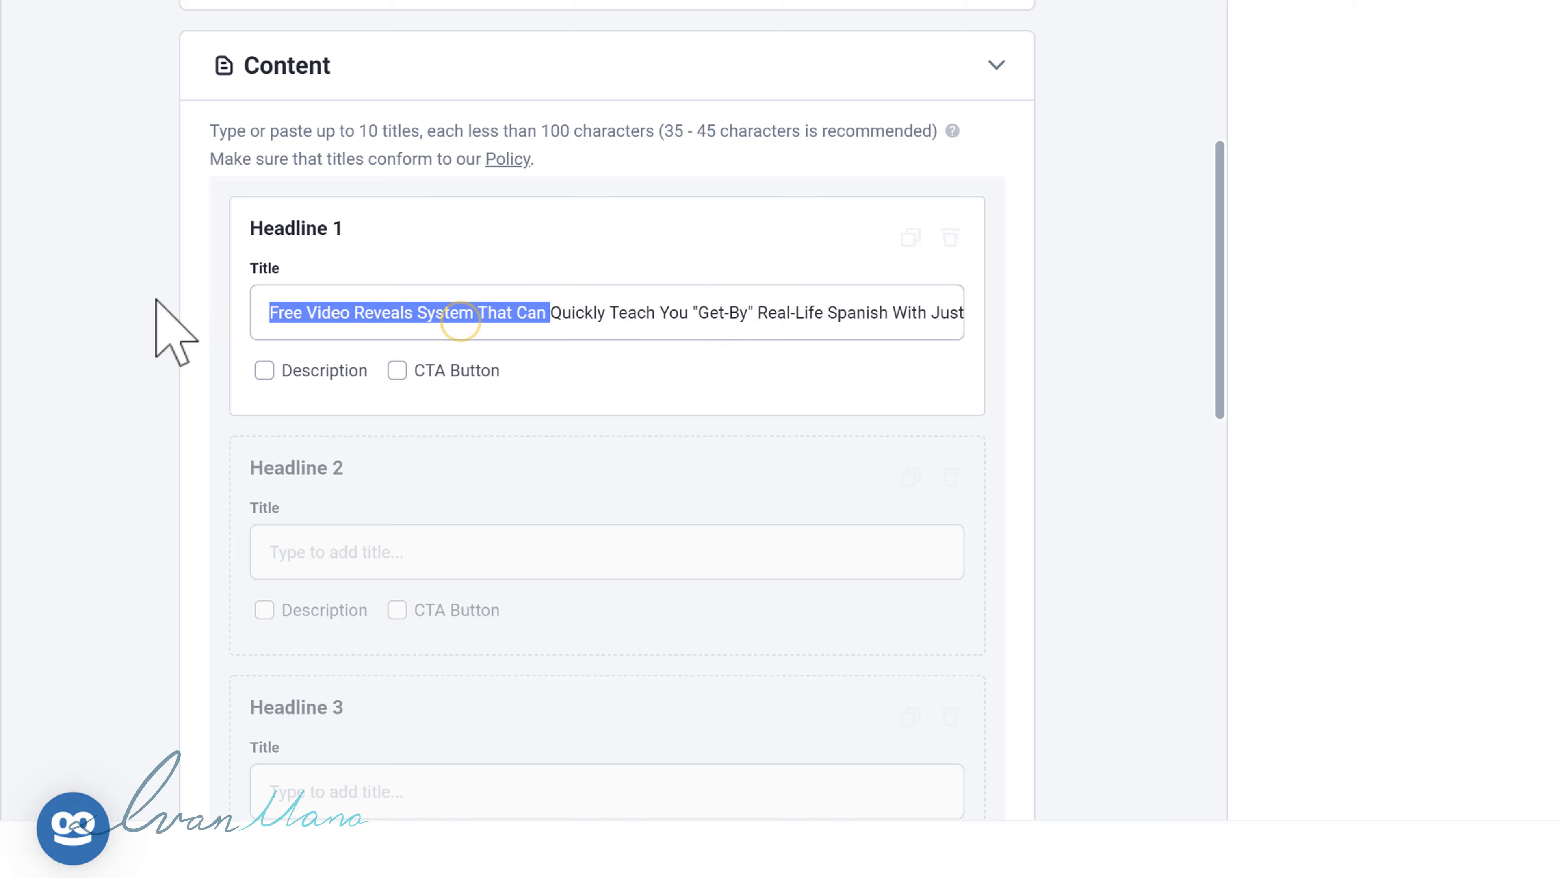
# Enable the description for Headline 1 and copy the full testimonial about impressed Mexican friends from the landing page
pyautogui.click(264, 371)
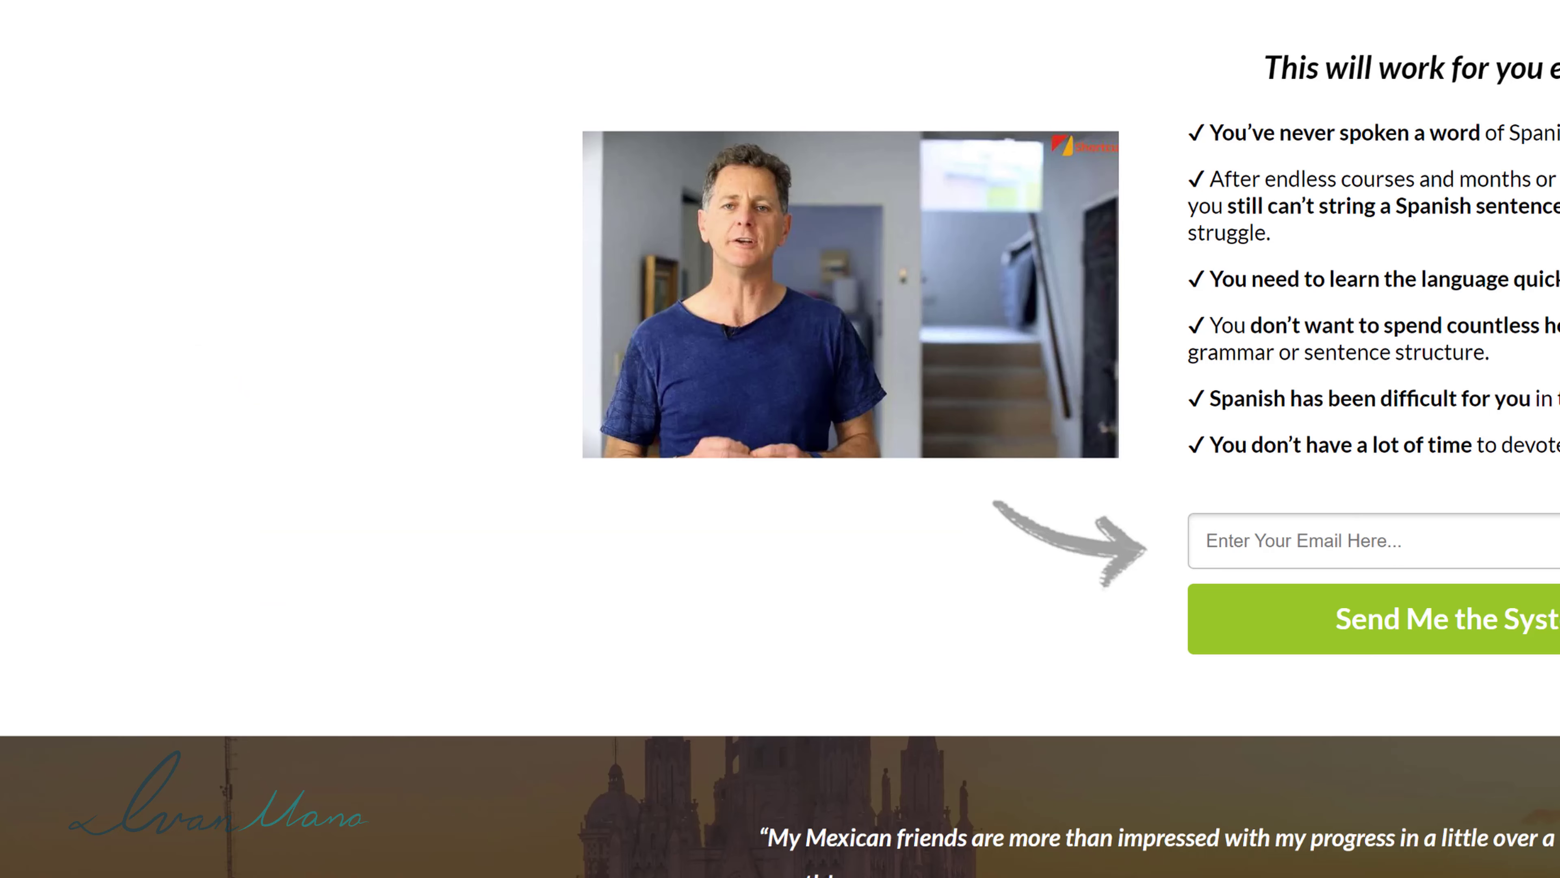
pyautogui.scroll(-1, 1097, 383)
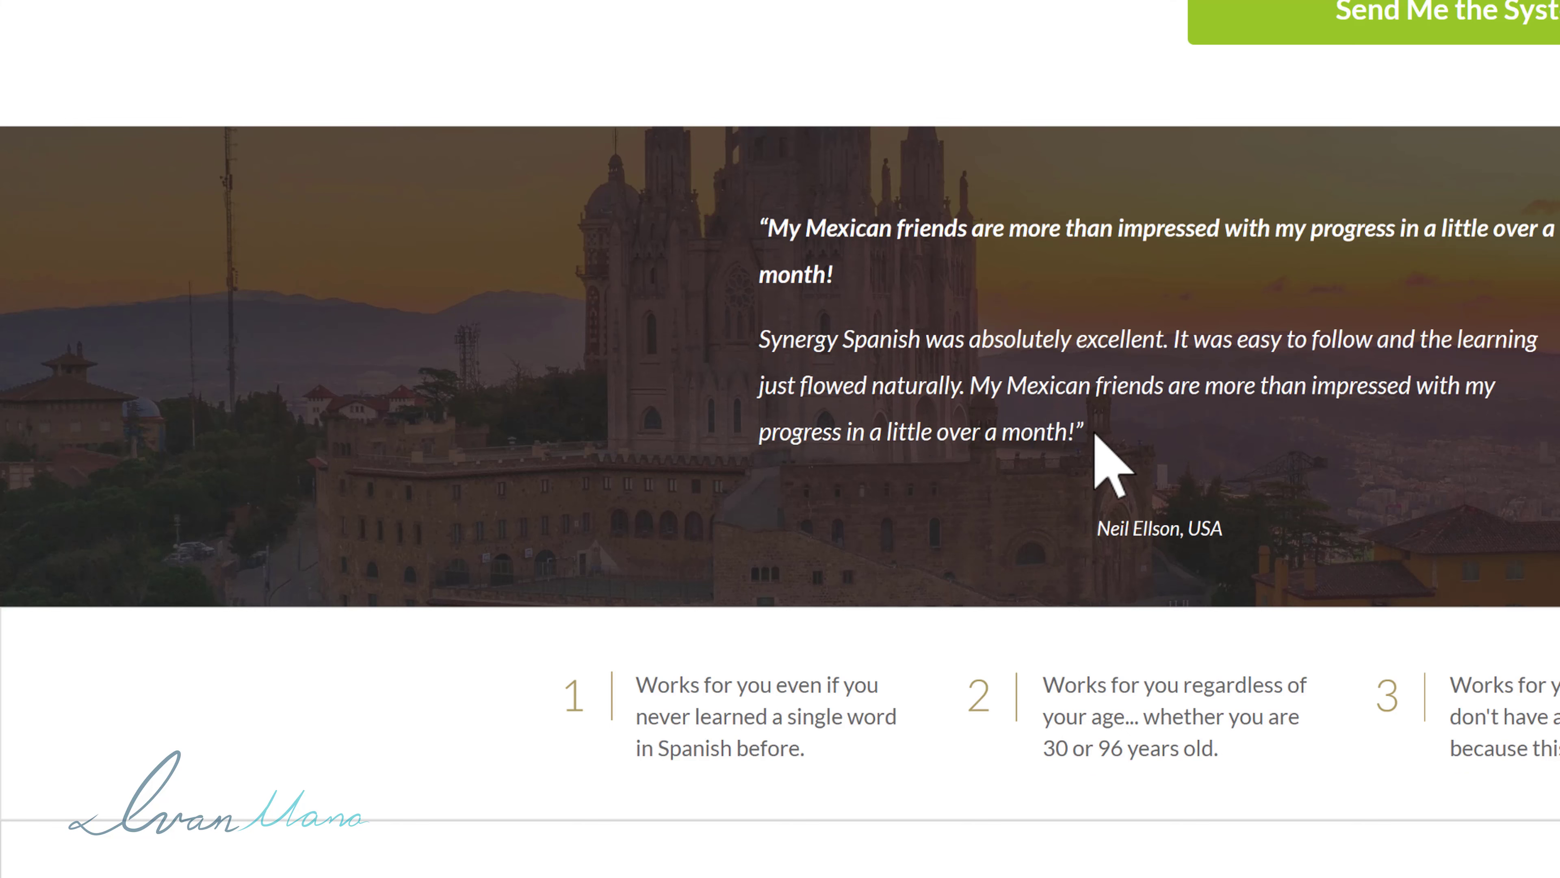
pyautogui.moveTo(1091, 432); pyautogui.dragTo(762, 223)
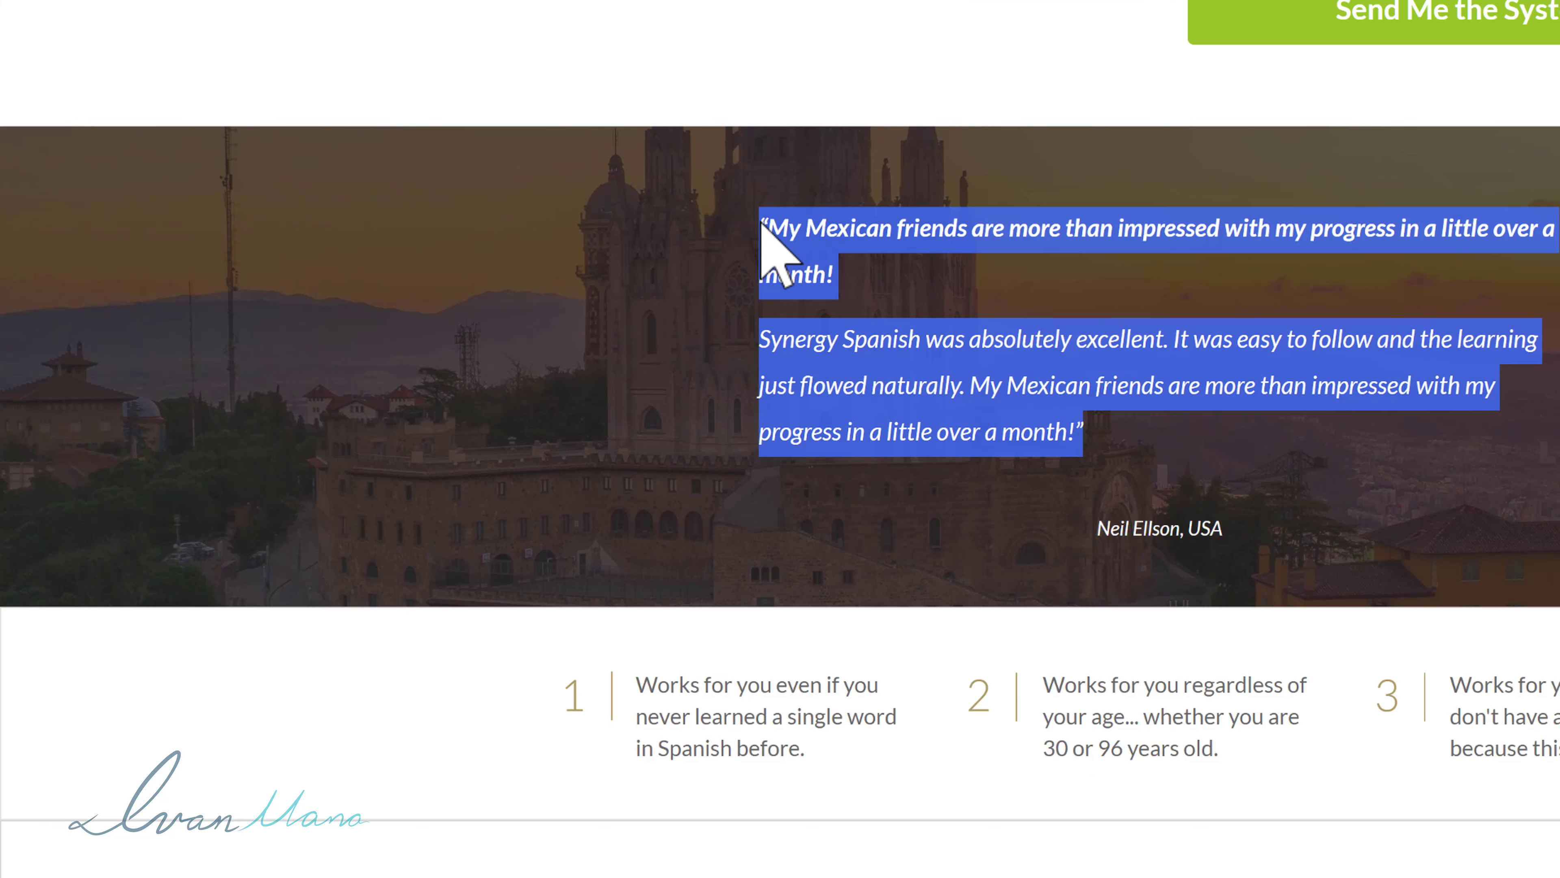
pyautogui.rightClick(810, 233)
pyautogui.click(893, 259)
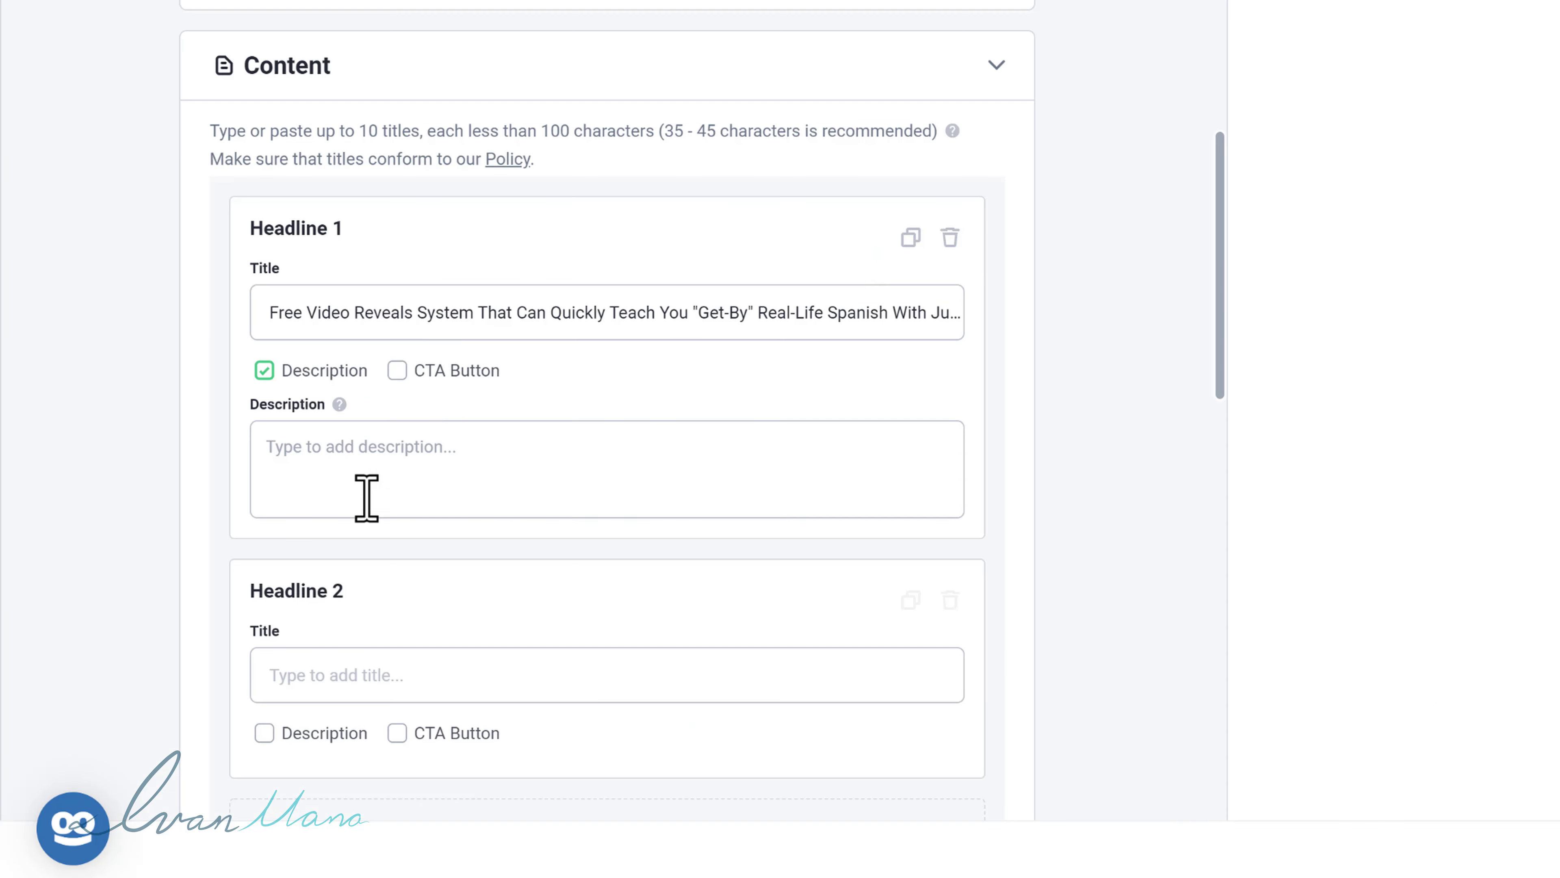
# Paste the copied testimonial as the Headline 1 description and join its two paragraphs into one
pyautogui.click(328, 453)
pyautogui.rightClick(326, 453)
pyautogui.click(411, 194)
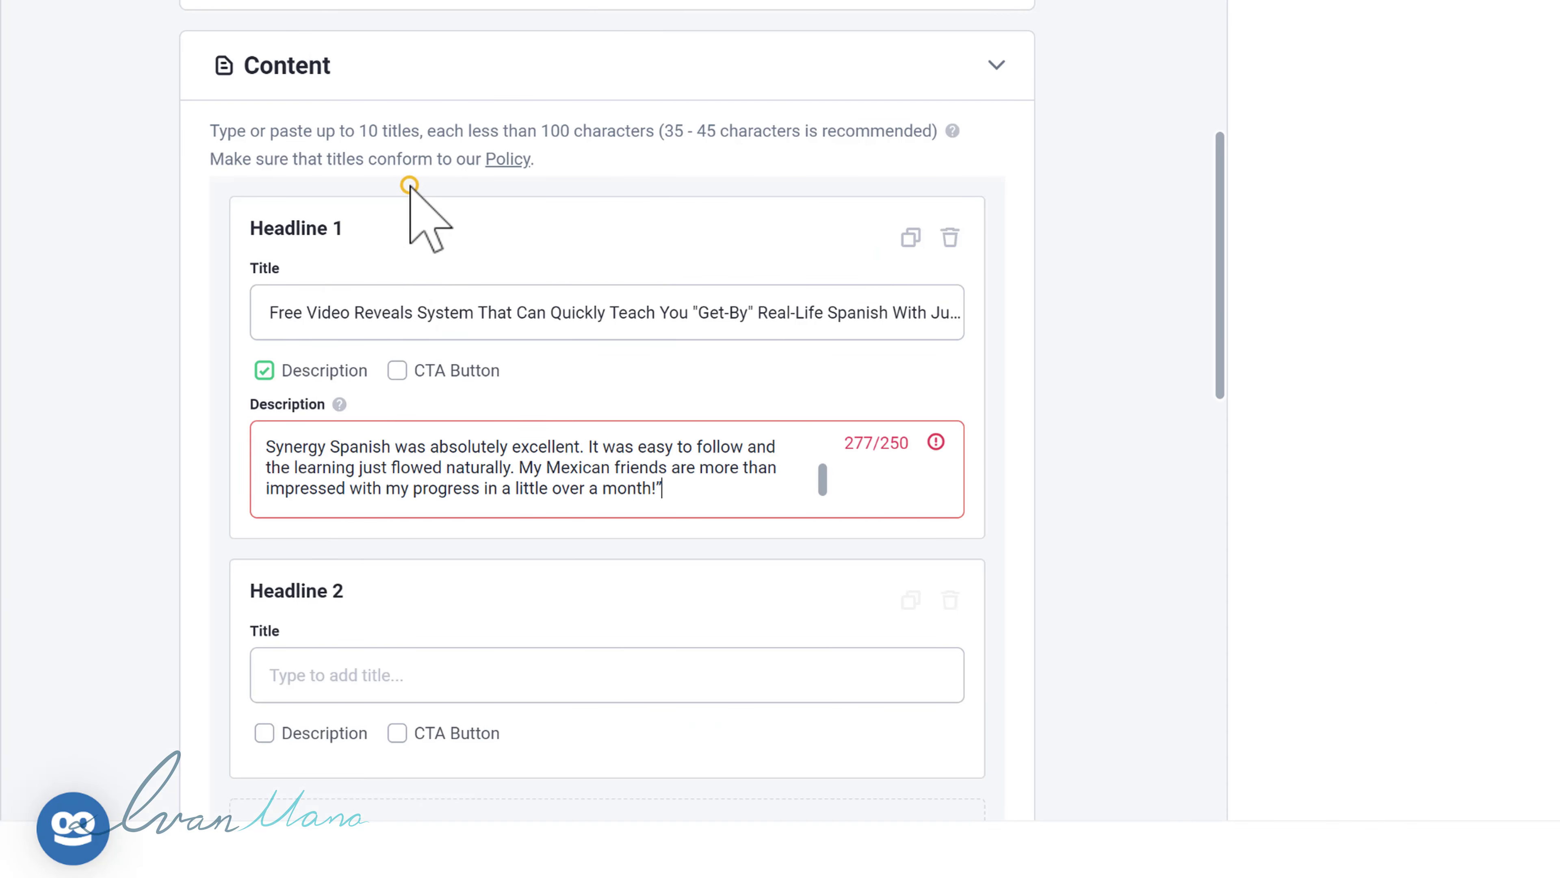
pyautogui.scroll(2, 446, 484)
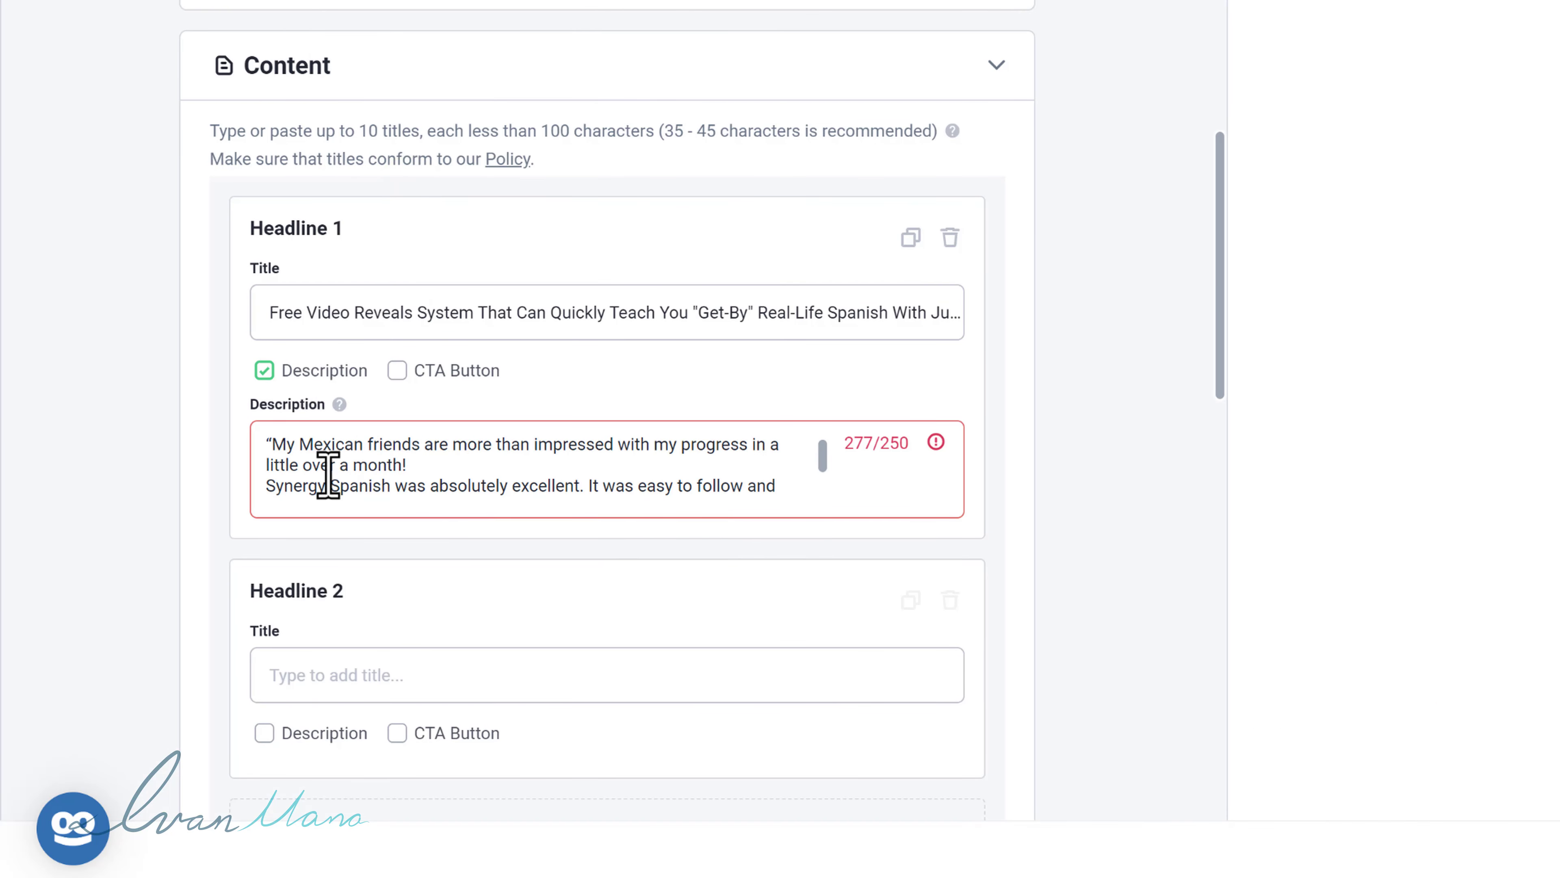
pyautogui.click(269, 489)
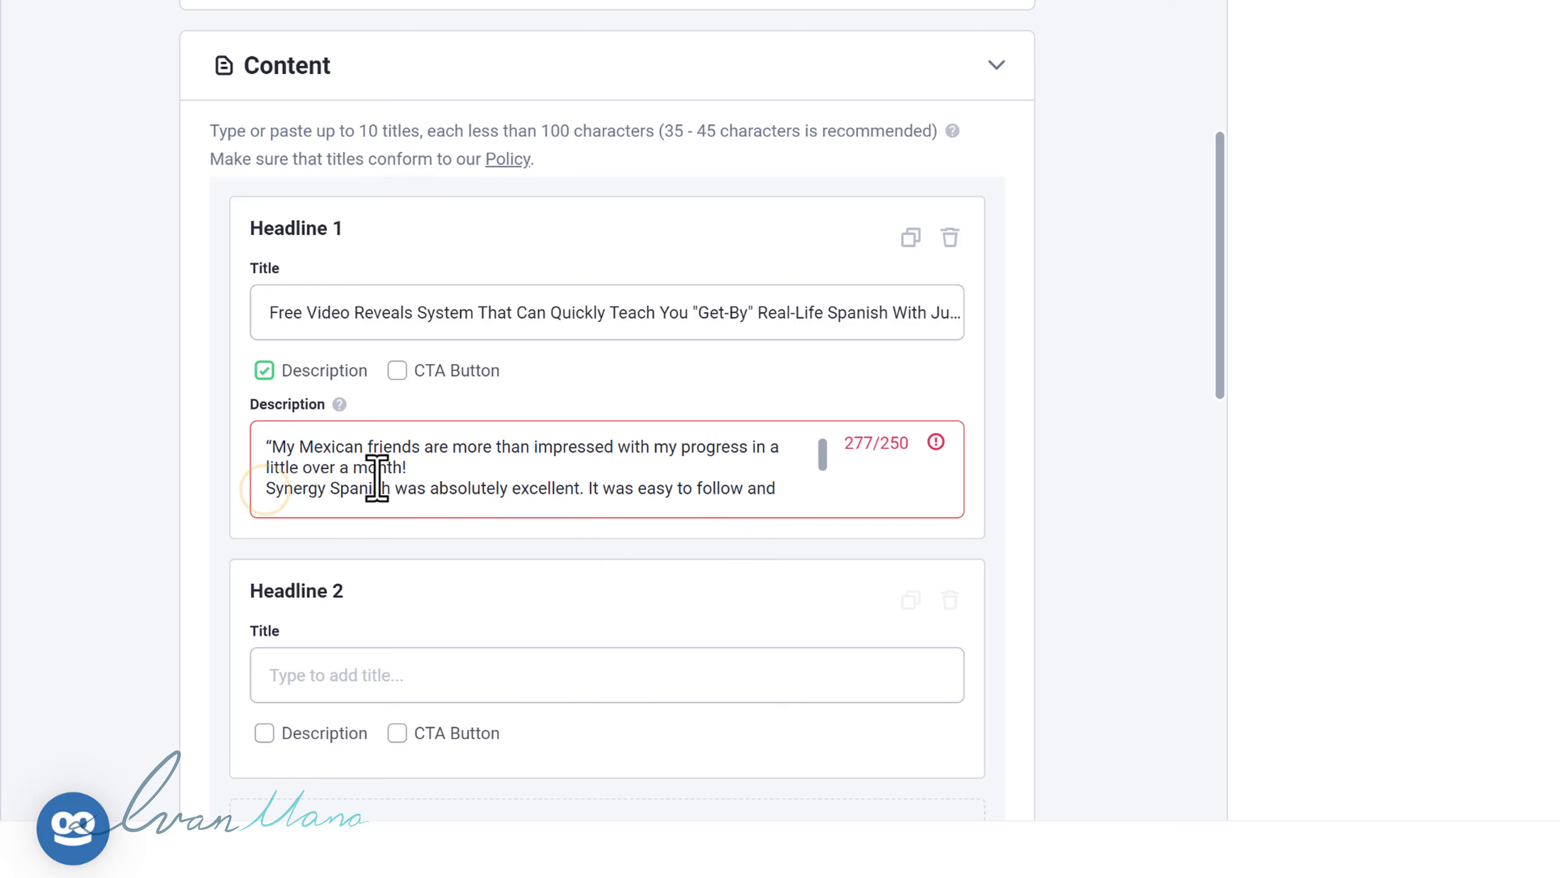
pyautogui.press('BackSpace')
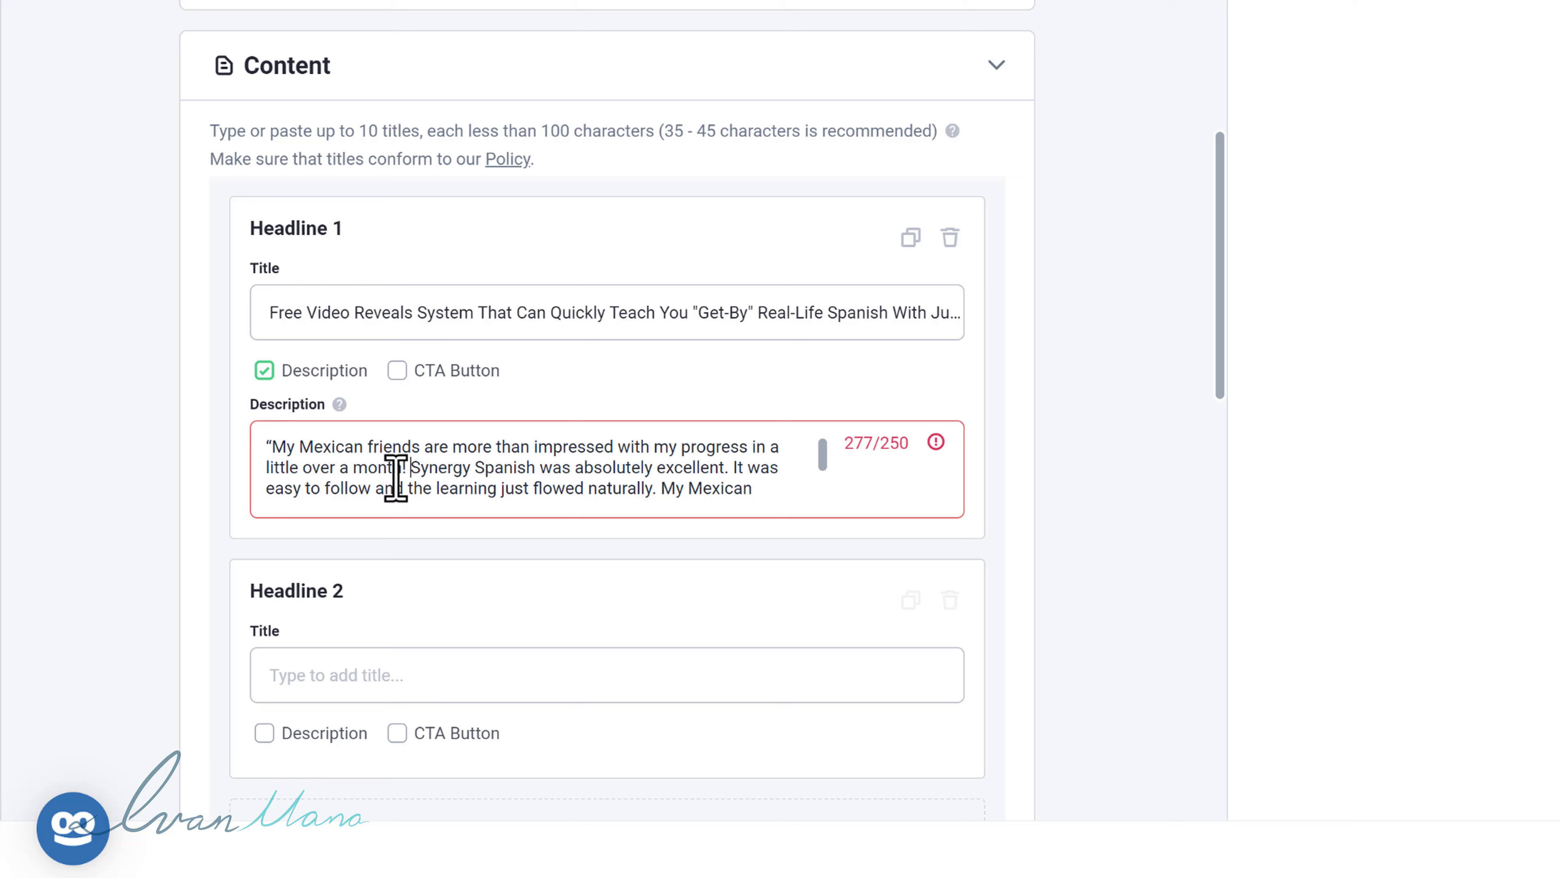
# Check the description against the landing page testimonial and delete everything before "Synergy Spanish was absolutely excellent"
pyautogui.scroll(-2, 646, 486)
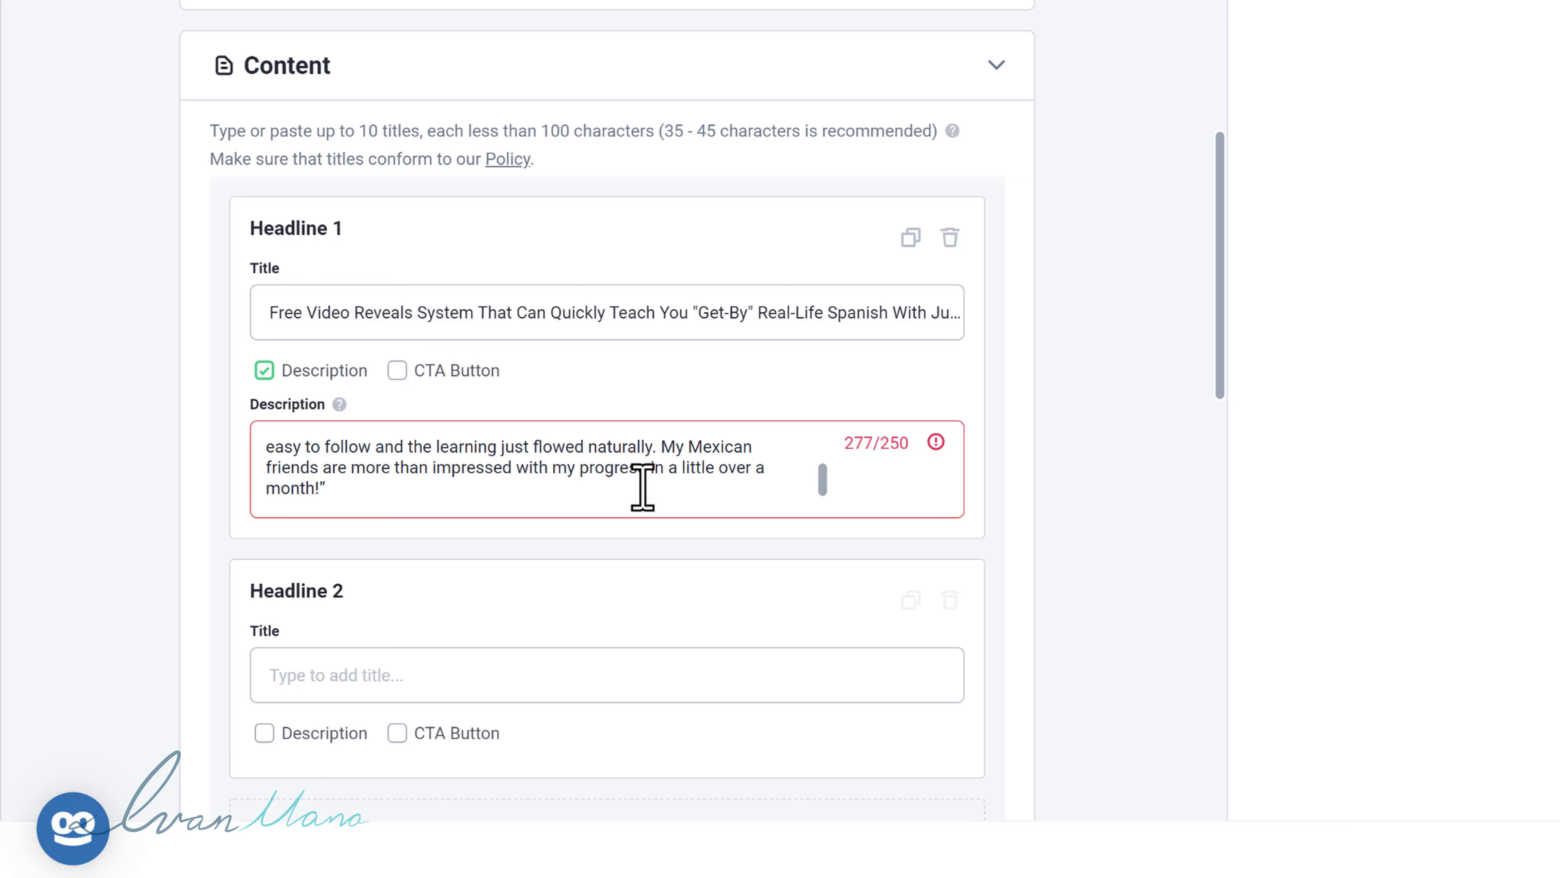
pyautogui.hotkey('ctrl', 'Tab')
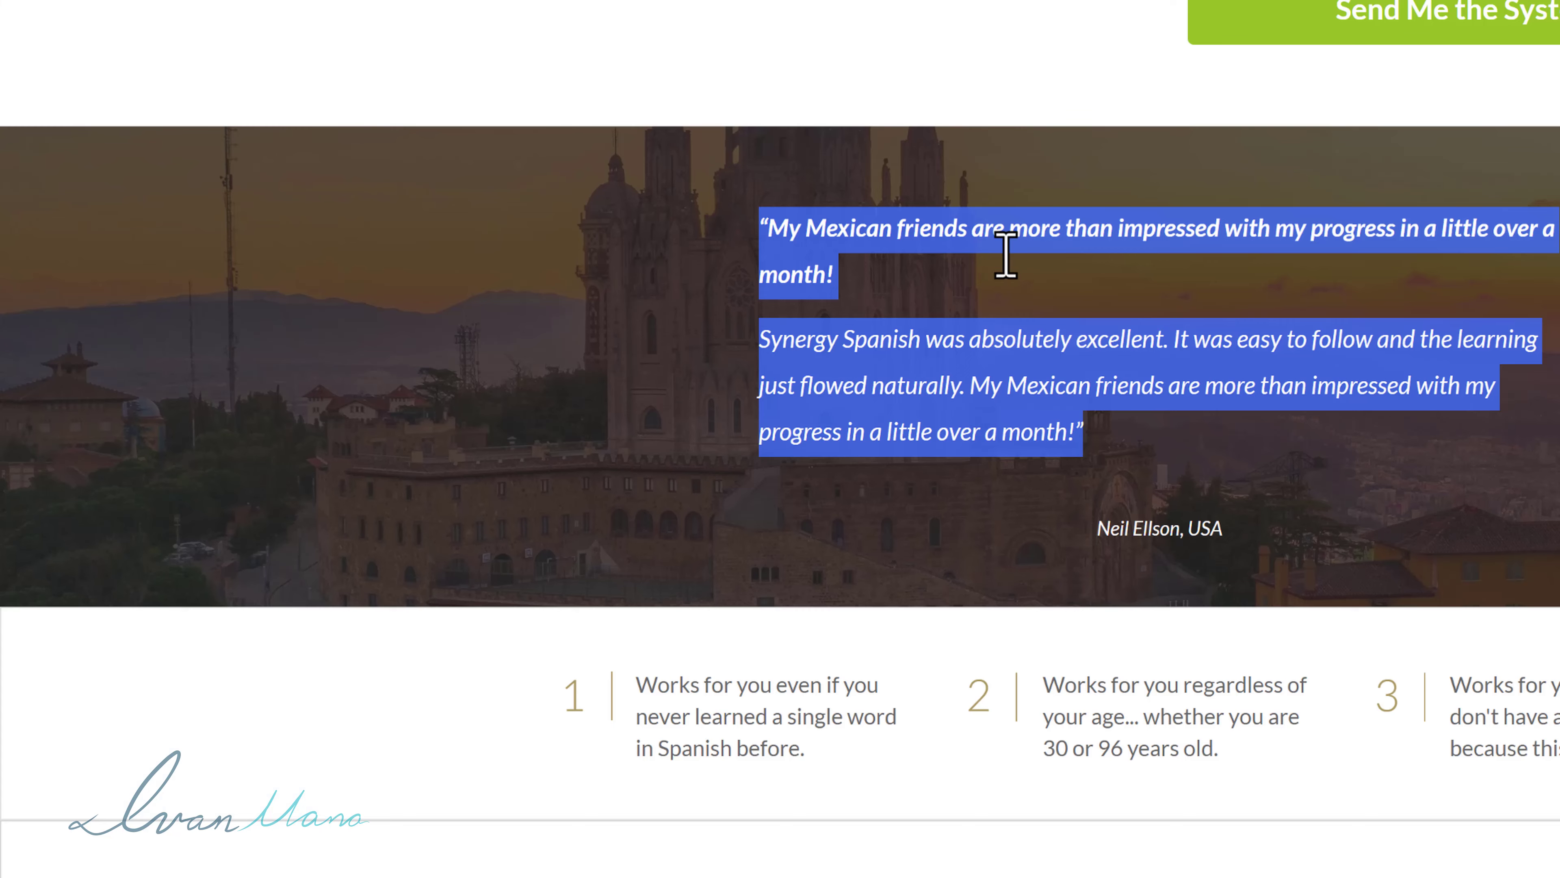
pyautogui.click(1054, 368)
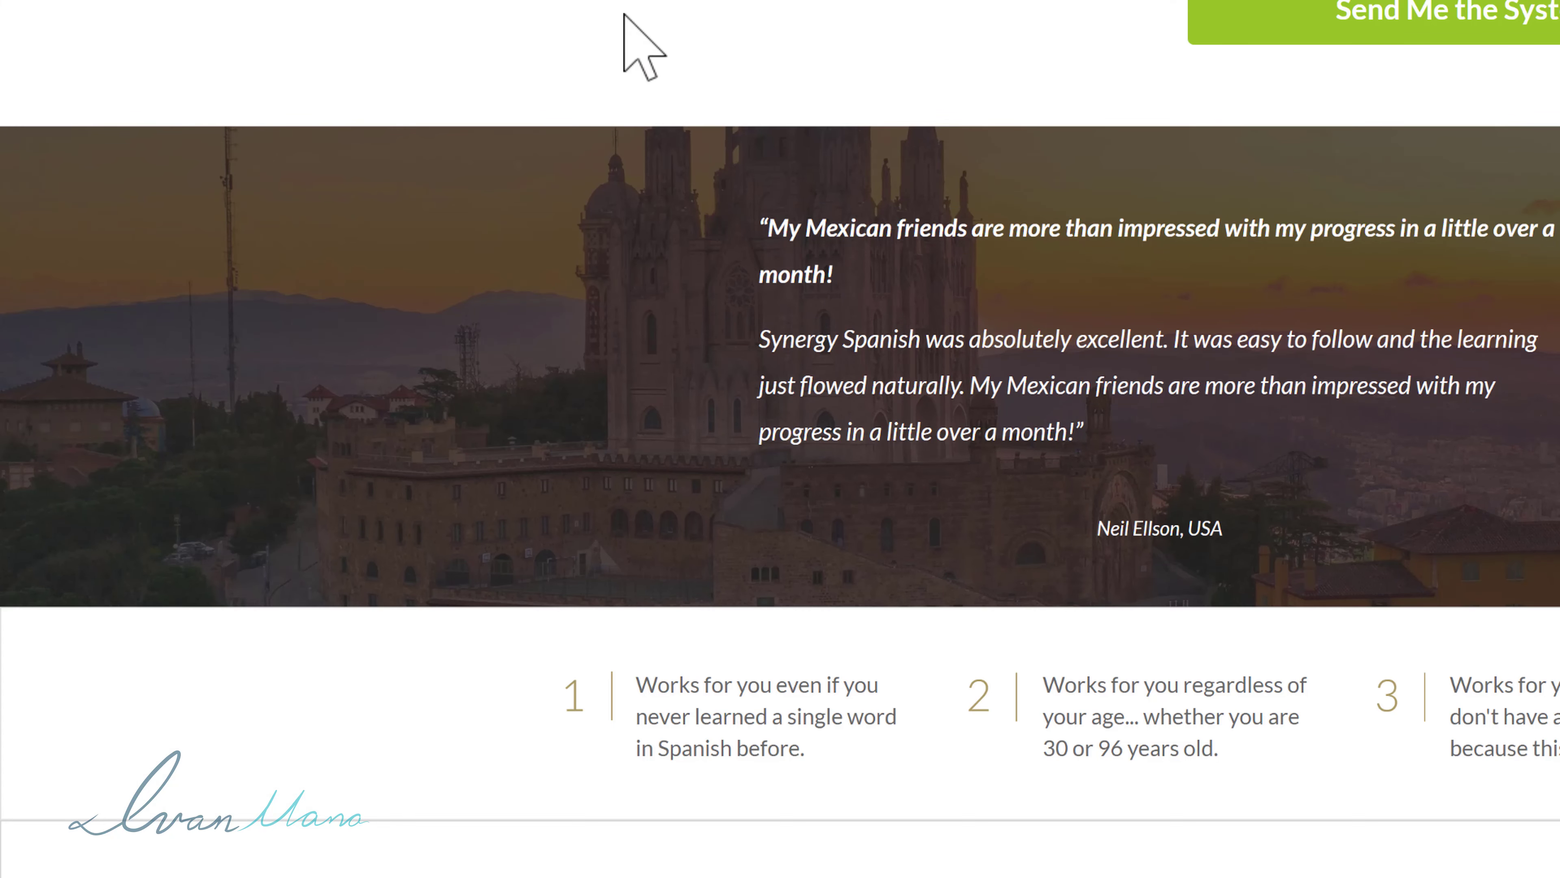
pyautogui.hotkey('ctrl', 'shift', 'Tab')
pyautogui.scroll(5, 442, 453)
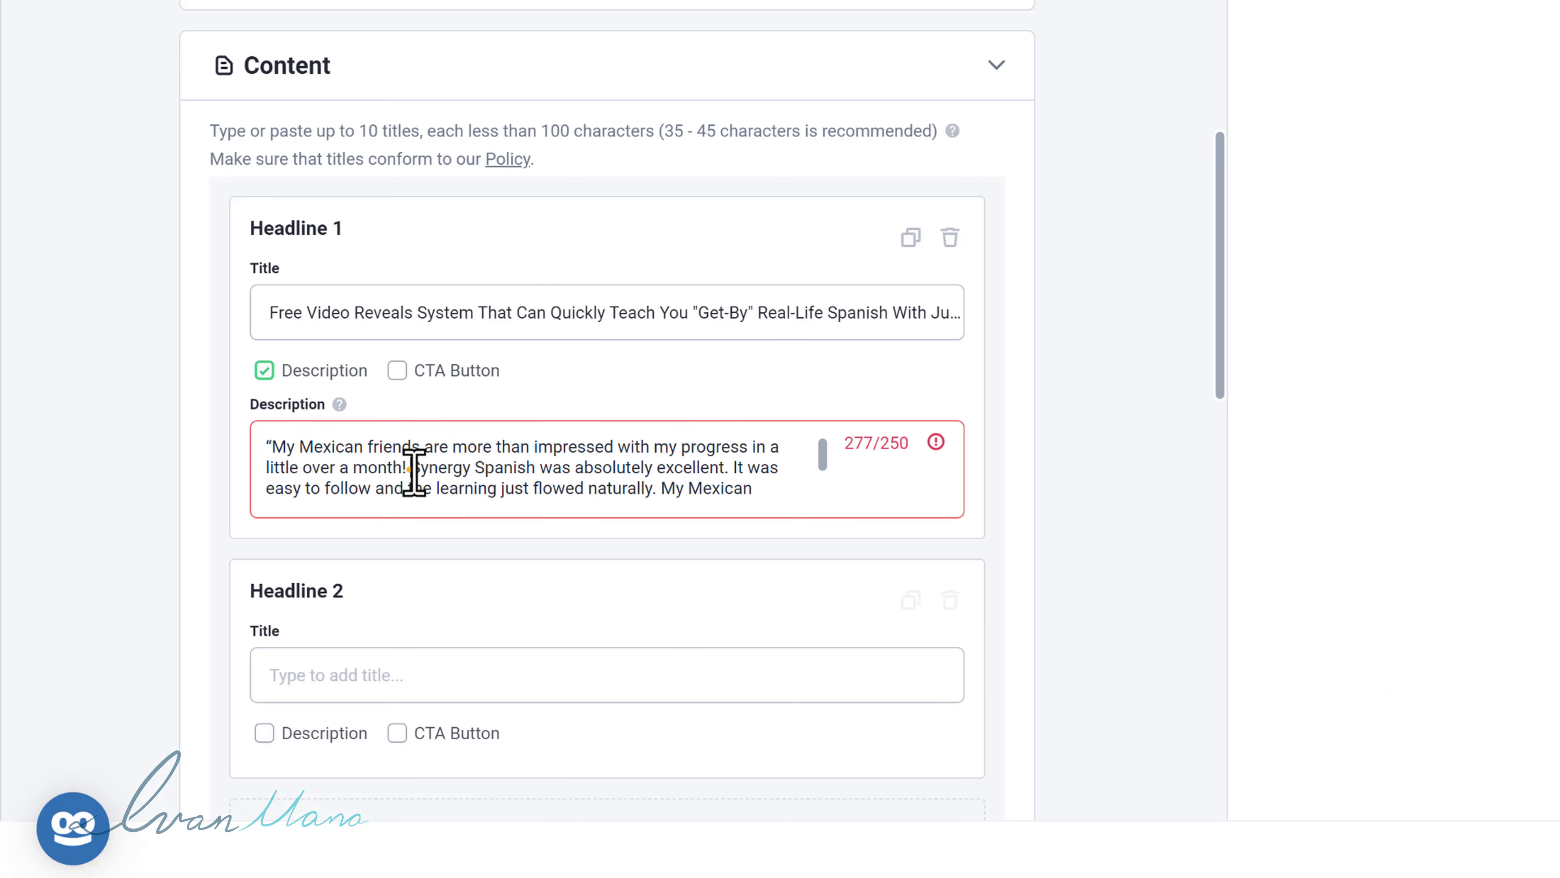
pyautogui.moveTo(413, 471); pyautogui.dragTo(174, 411)
pyautogui.press('BackSpace')
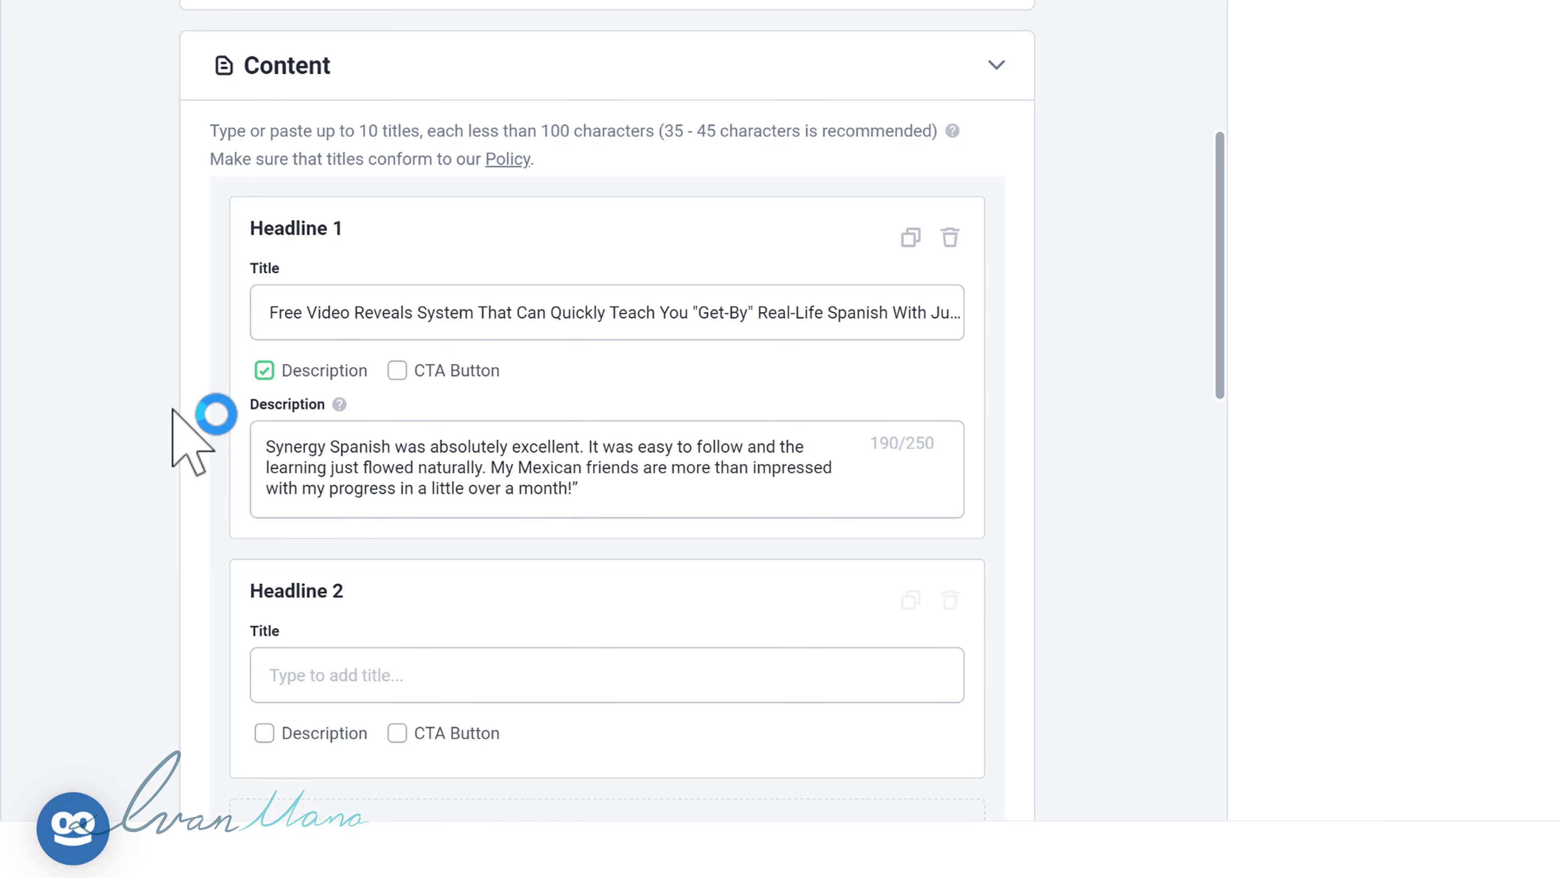
# Add an opening quotation mark to the Headline 1 description and credit the quote with the customer's name and USA
pyautogui.write('"')
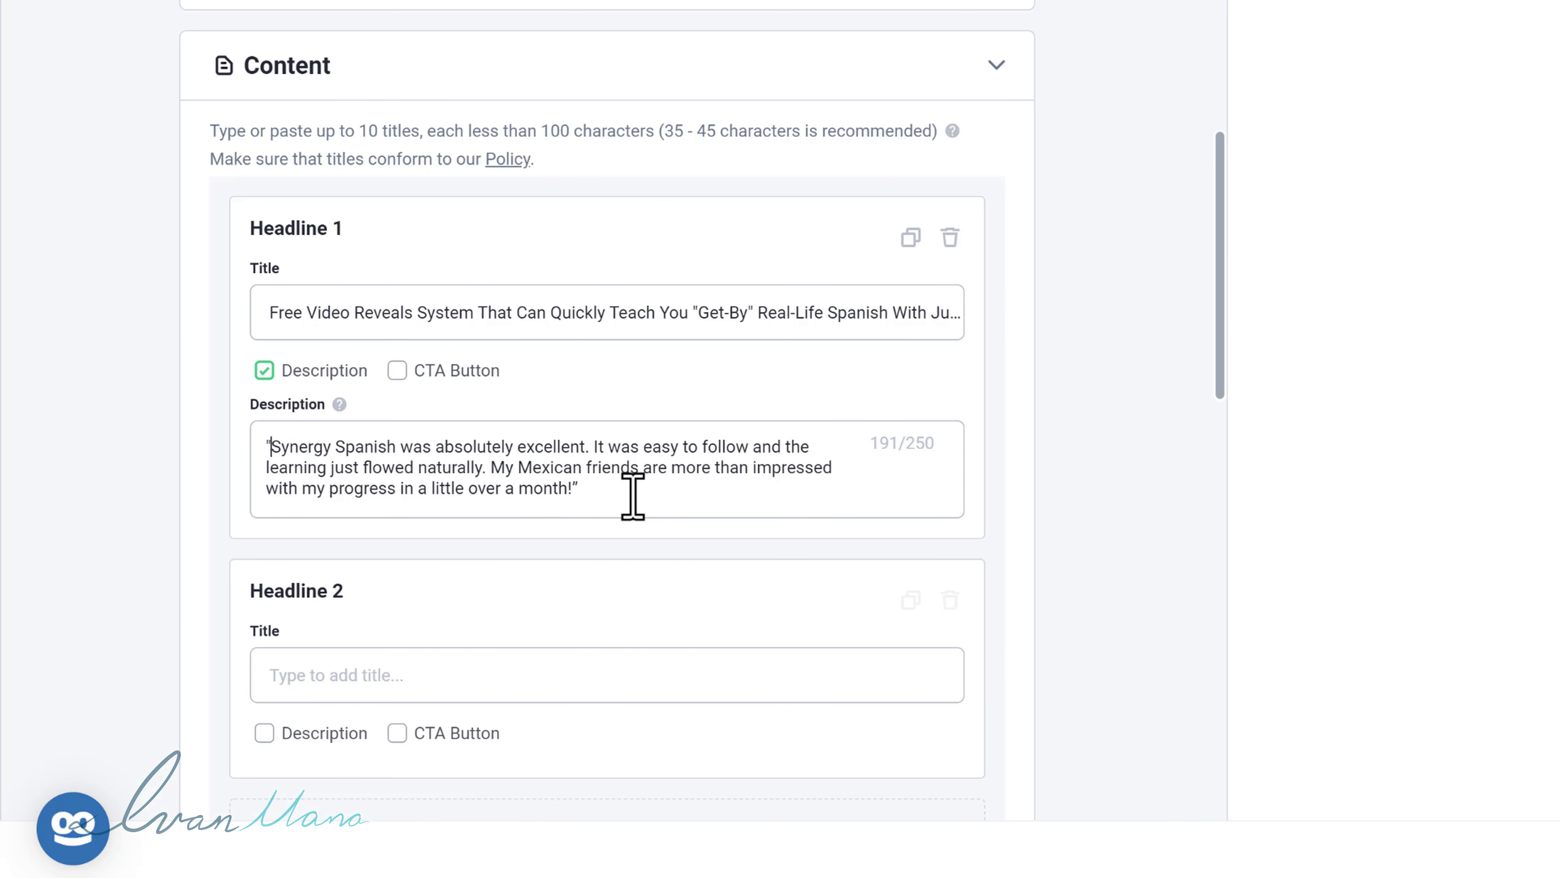
pyautogui.click(628, 493)
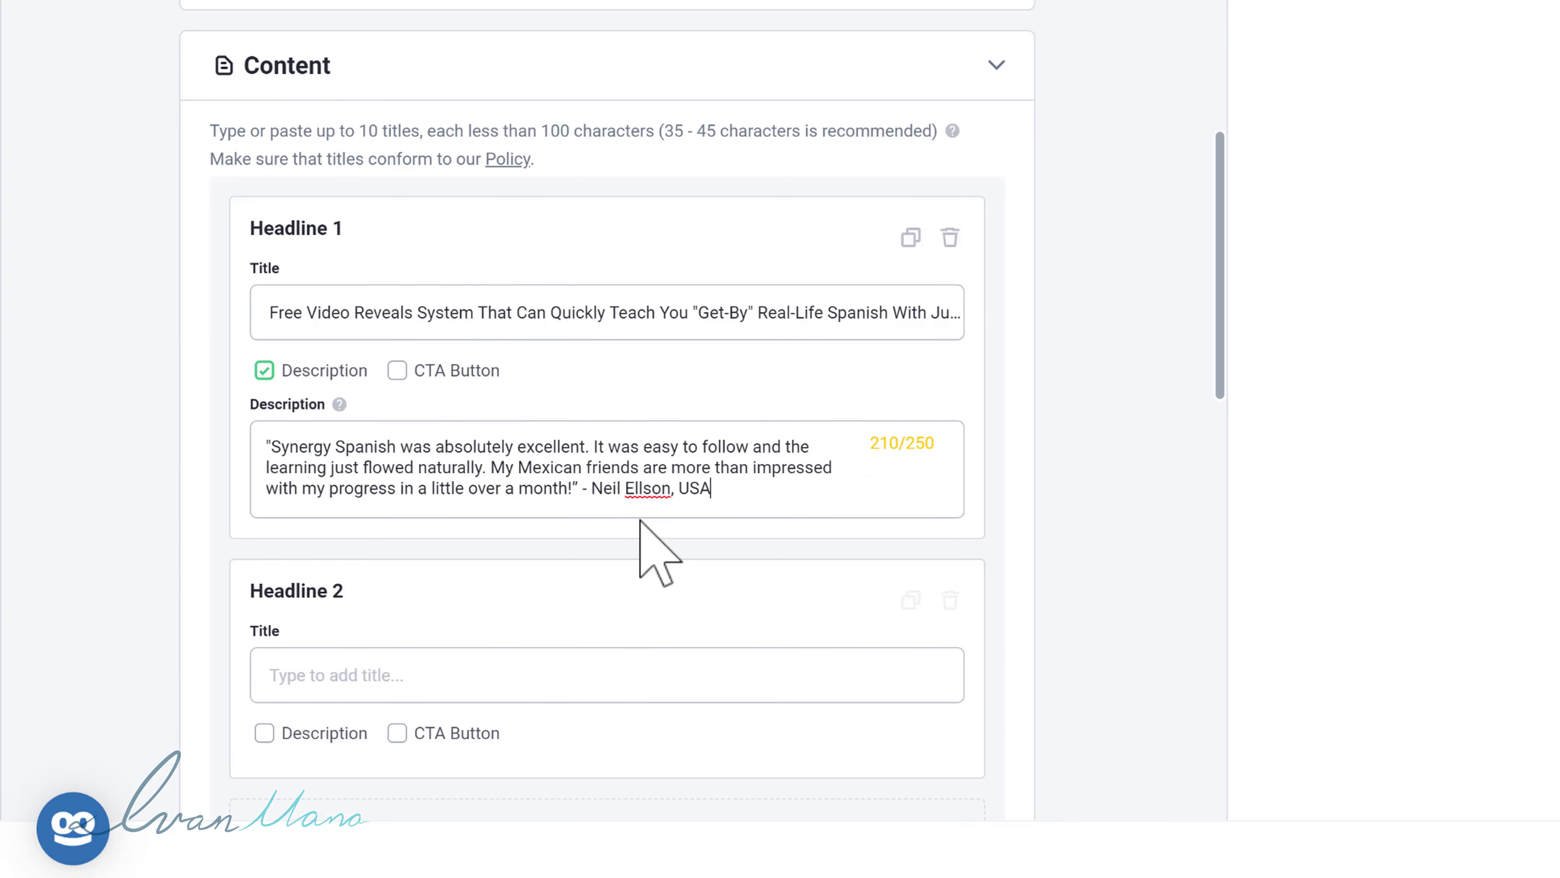
# Add a Learn More CTA button to Headline 1 and duplicate the completed entry as Headline 2
pyautogui.click(399, 369)
pyautogui.click(393, 583)
pyautogui.scroll(-4, 801, 645)
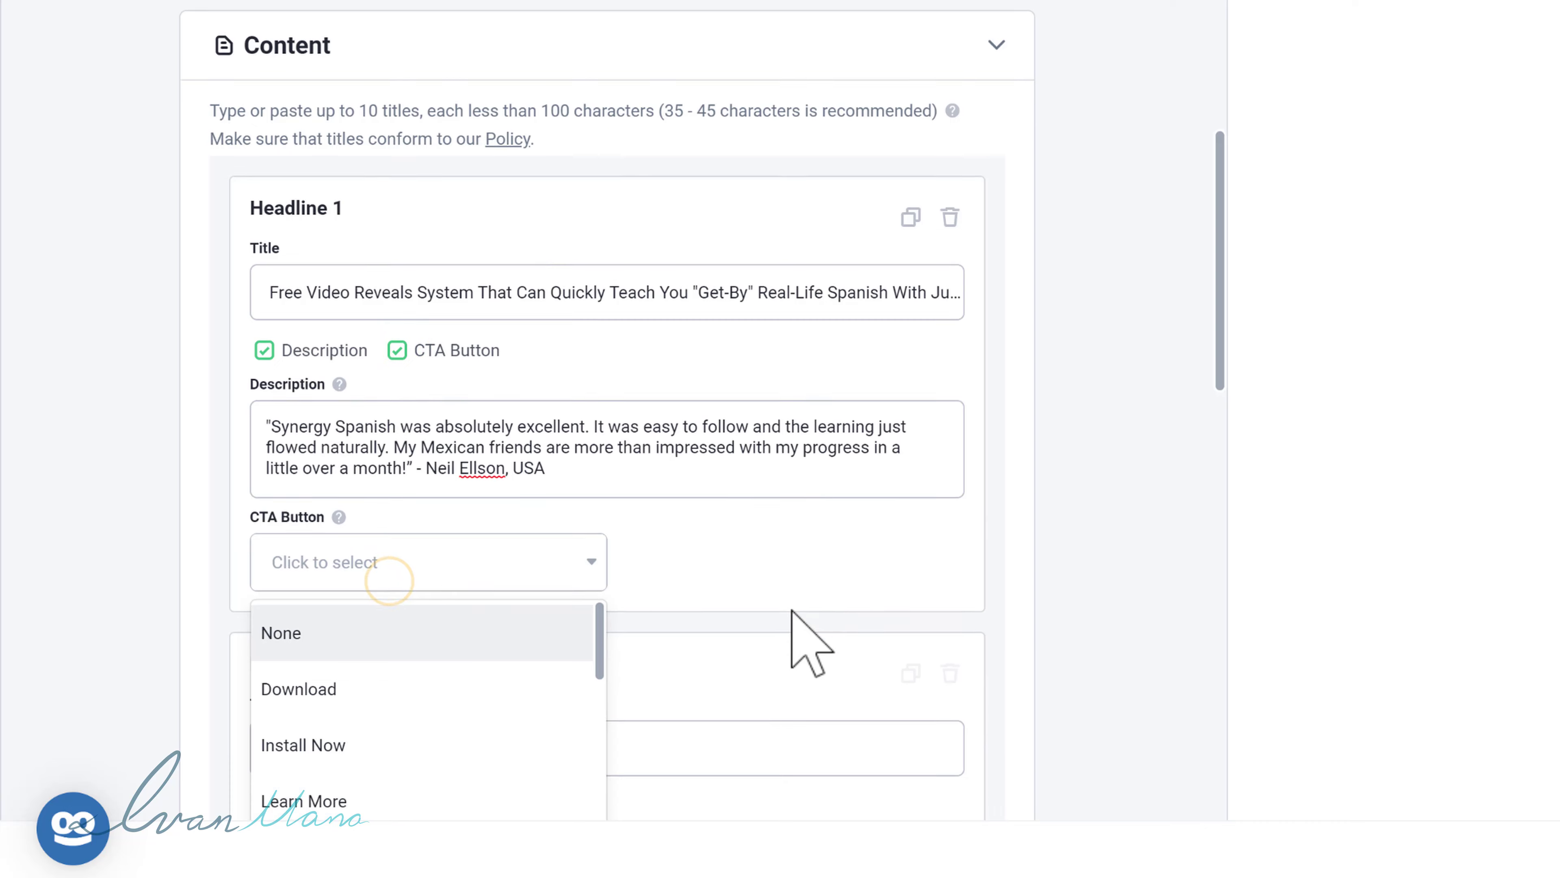
pyautogui.scroll(-2, 412, 522)
pyautogui.click(344, 455)
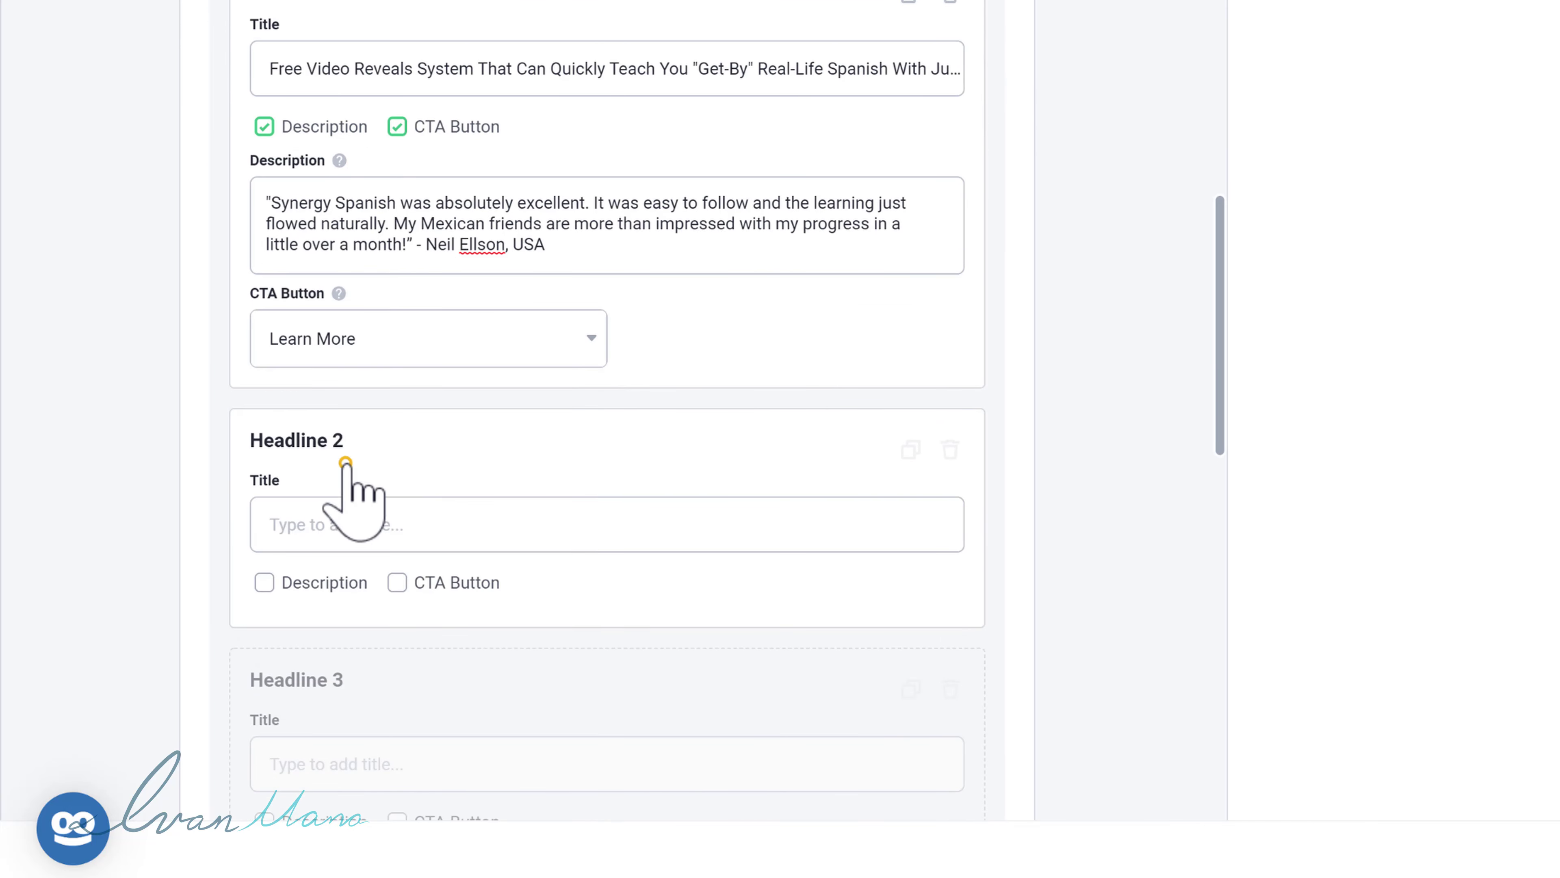
pyautogui.click(818, 341)
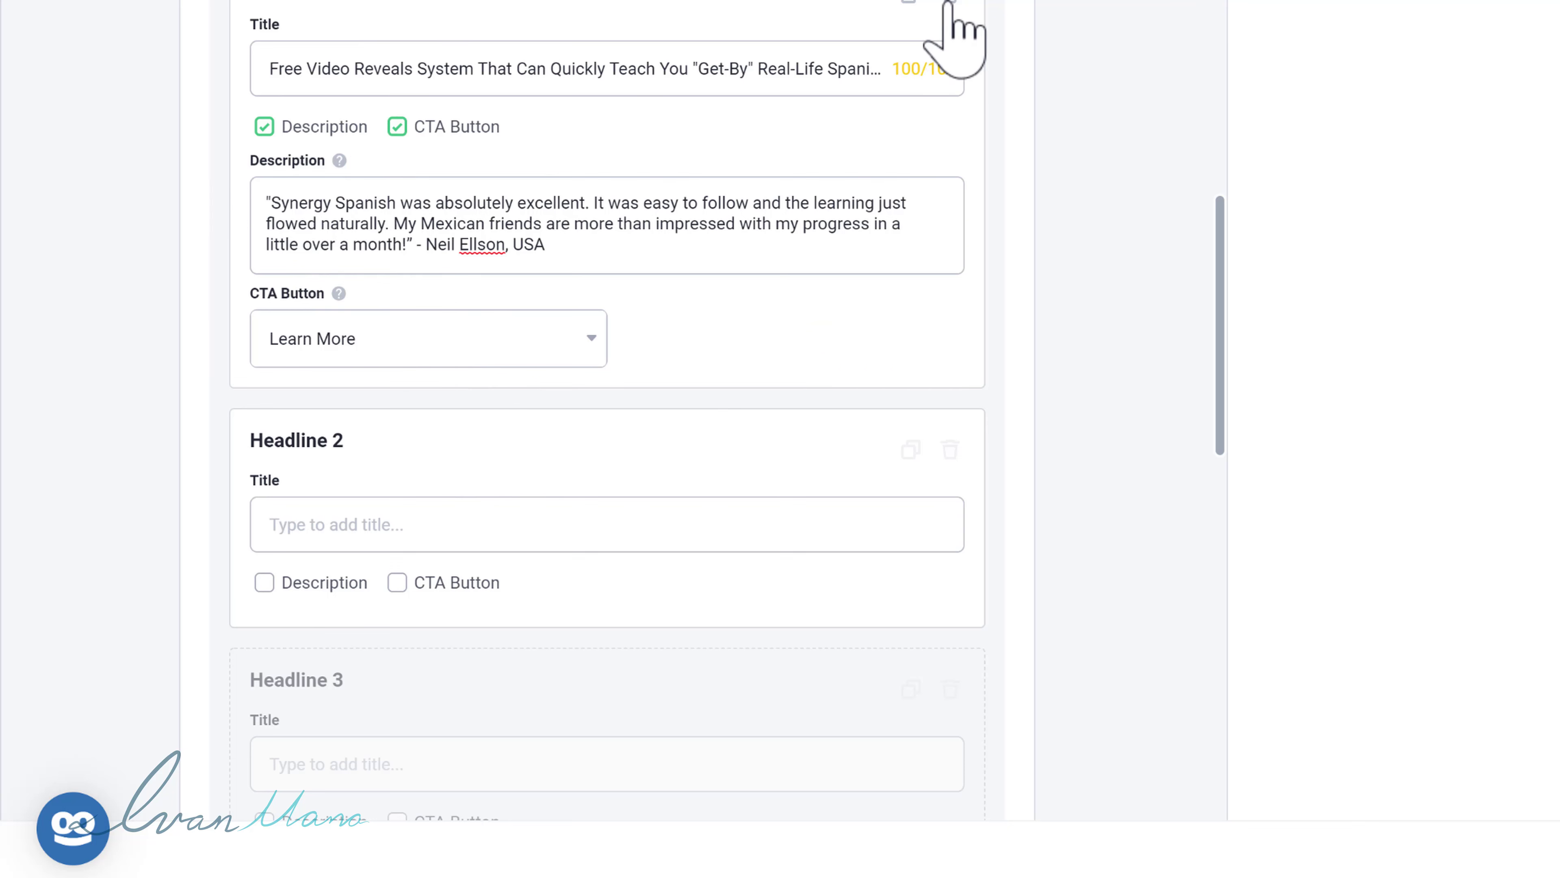
pyautogui.click(911, 2)
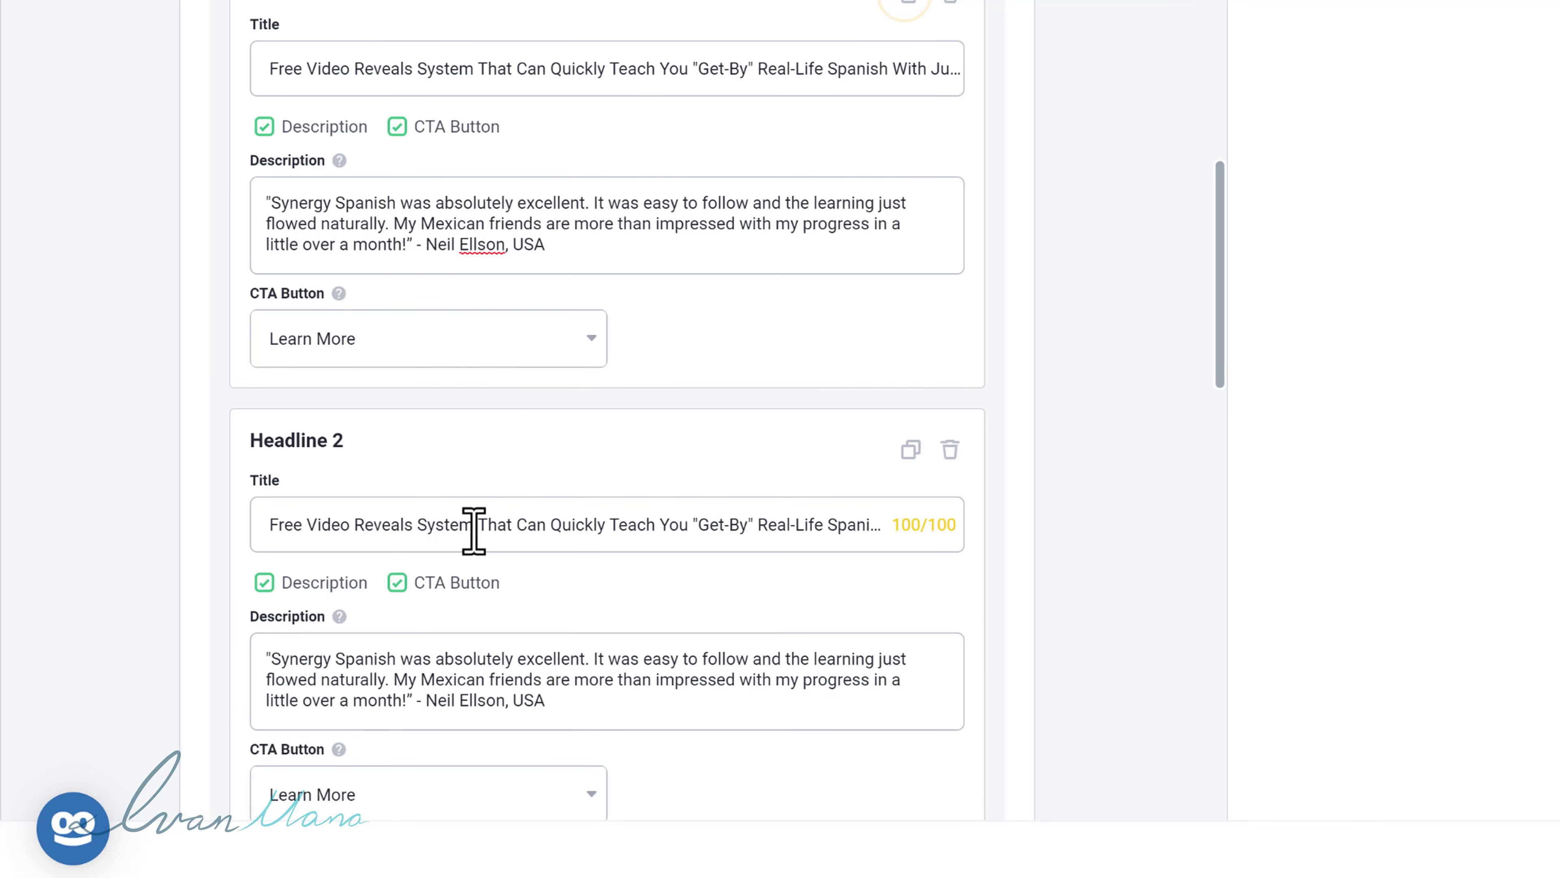
# Find and copy the landing page paragraph beginning "Would you like to speak Spanish that could impress a native speaker?"
pyautogui.scroll(-2, 473, 530)
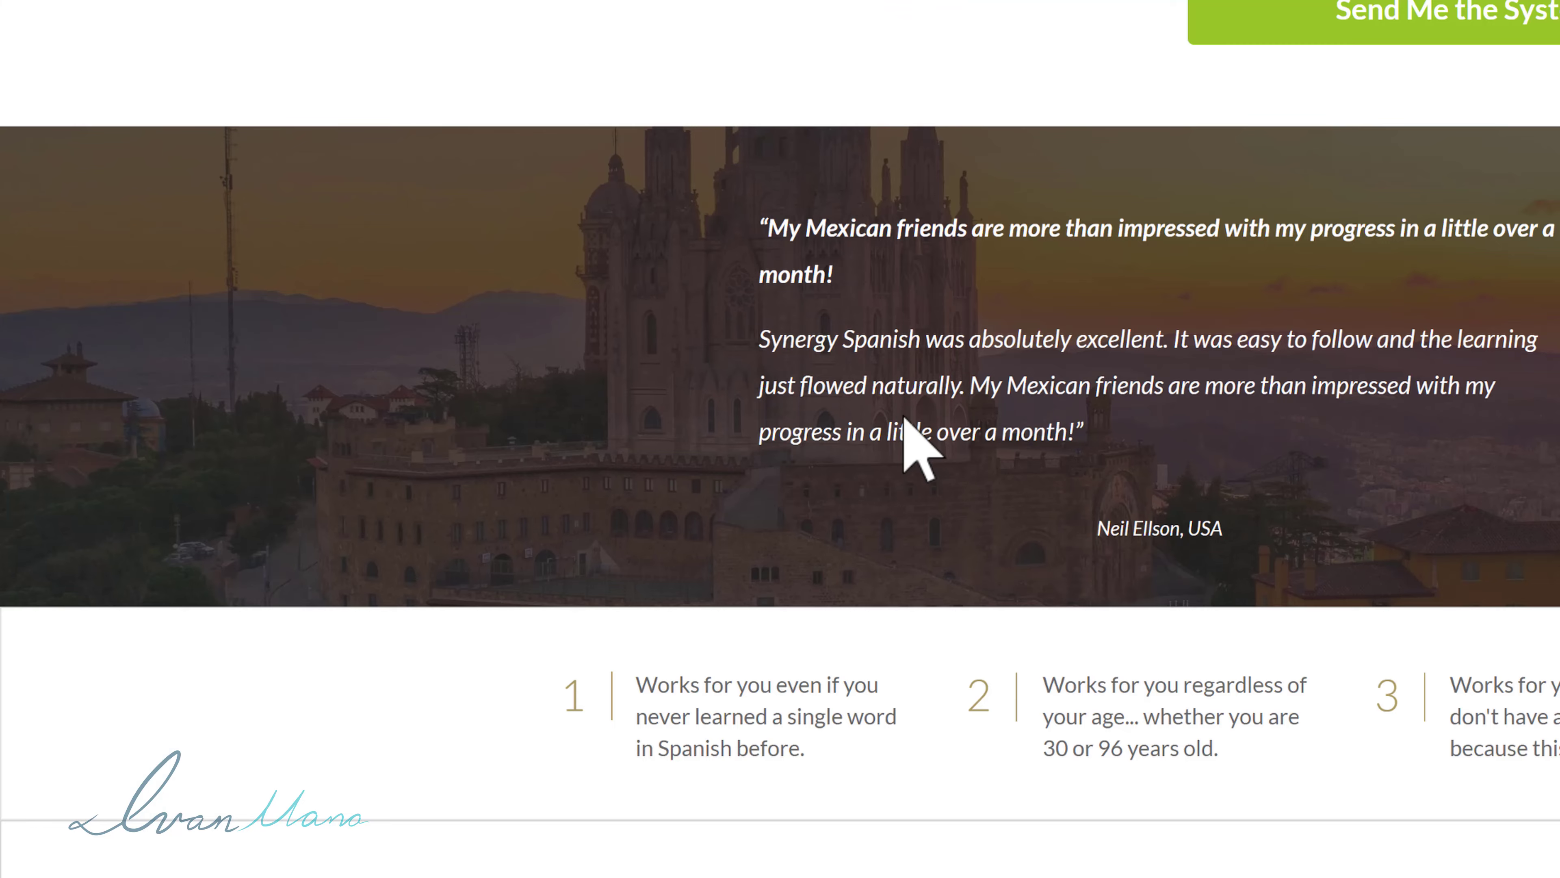
pyautogui.scroll(-12, 912, 443)
pyautogui.scroll(-3, 913, 443)
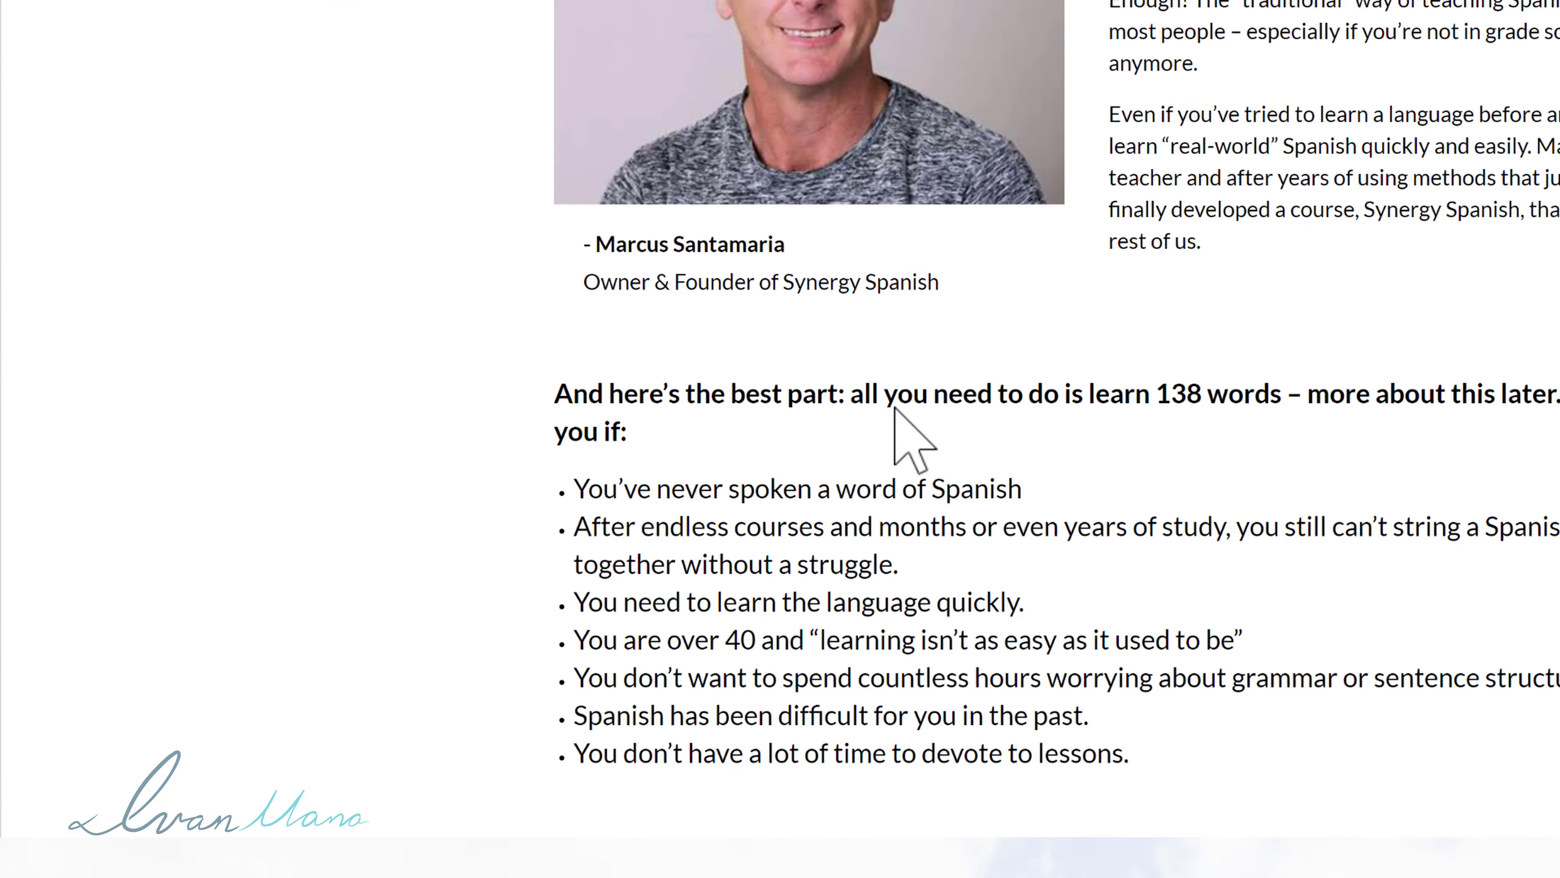
pyautogui.scroll(2, 899, 408)
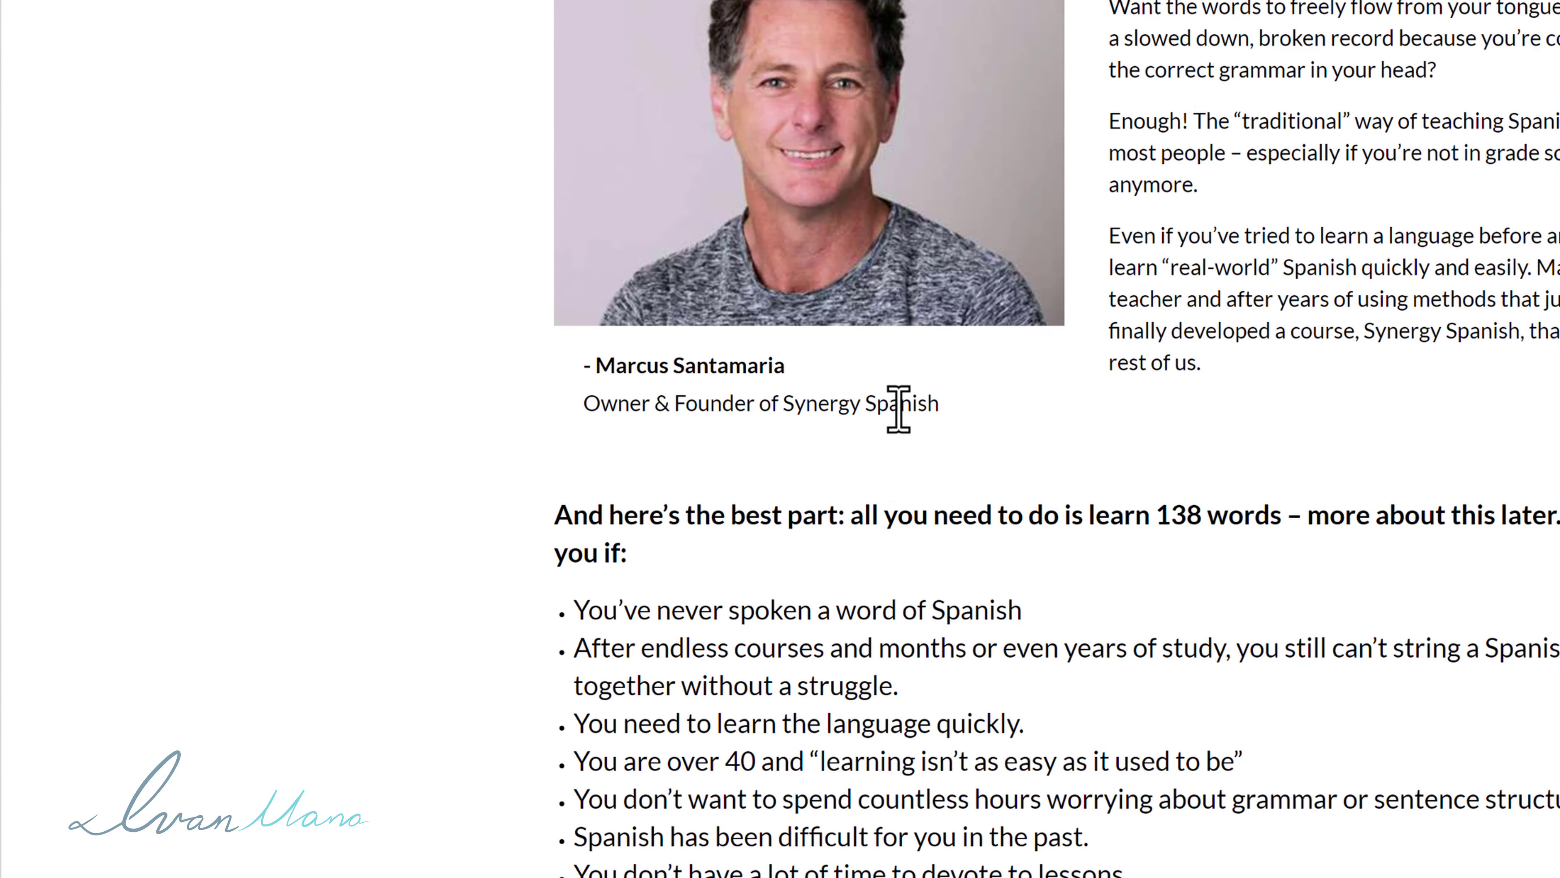
pyautogui.tripleClick(1278, 8)
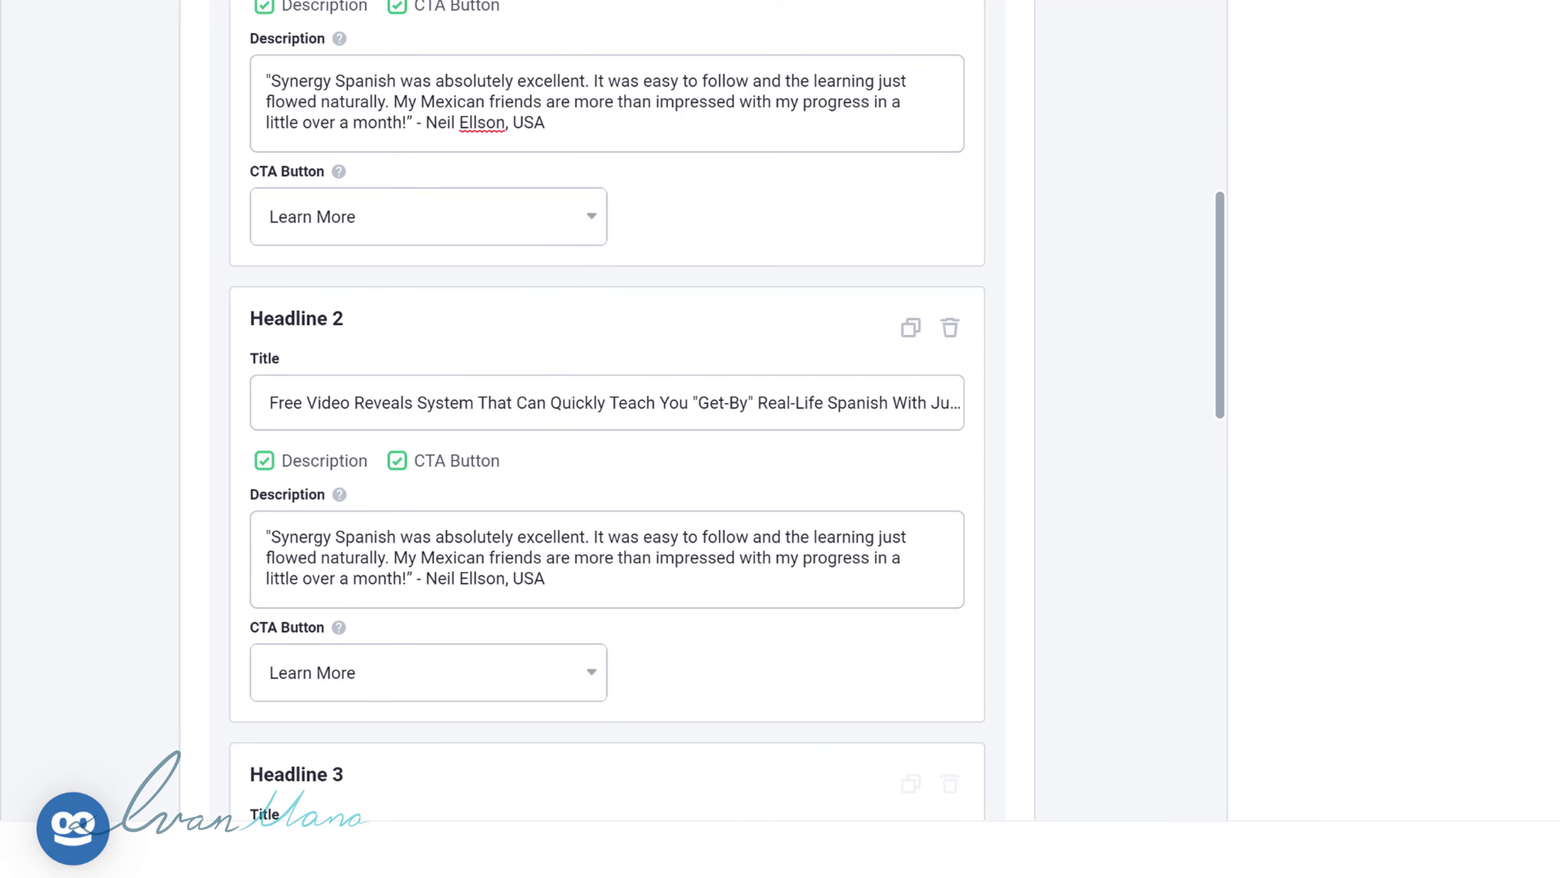
# Replace the Headline 2 description with the copied paragraph and remove the trailing line breaks
pyautogui.click(404, 561)
pyautogui.tripleClick(396, 562)
pyautogui.hotkey('ctrl', 'v')
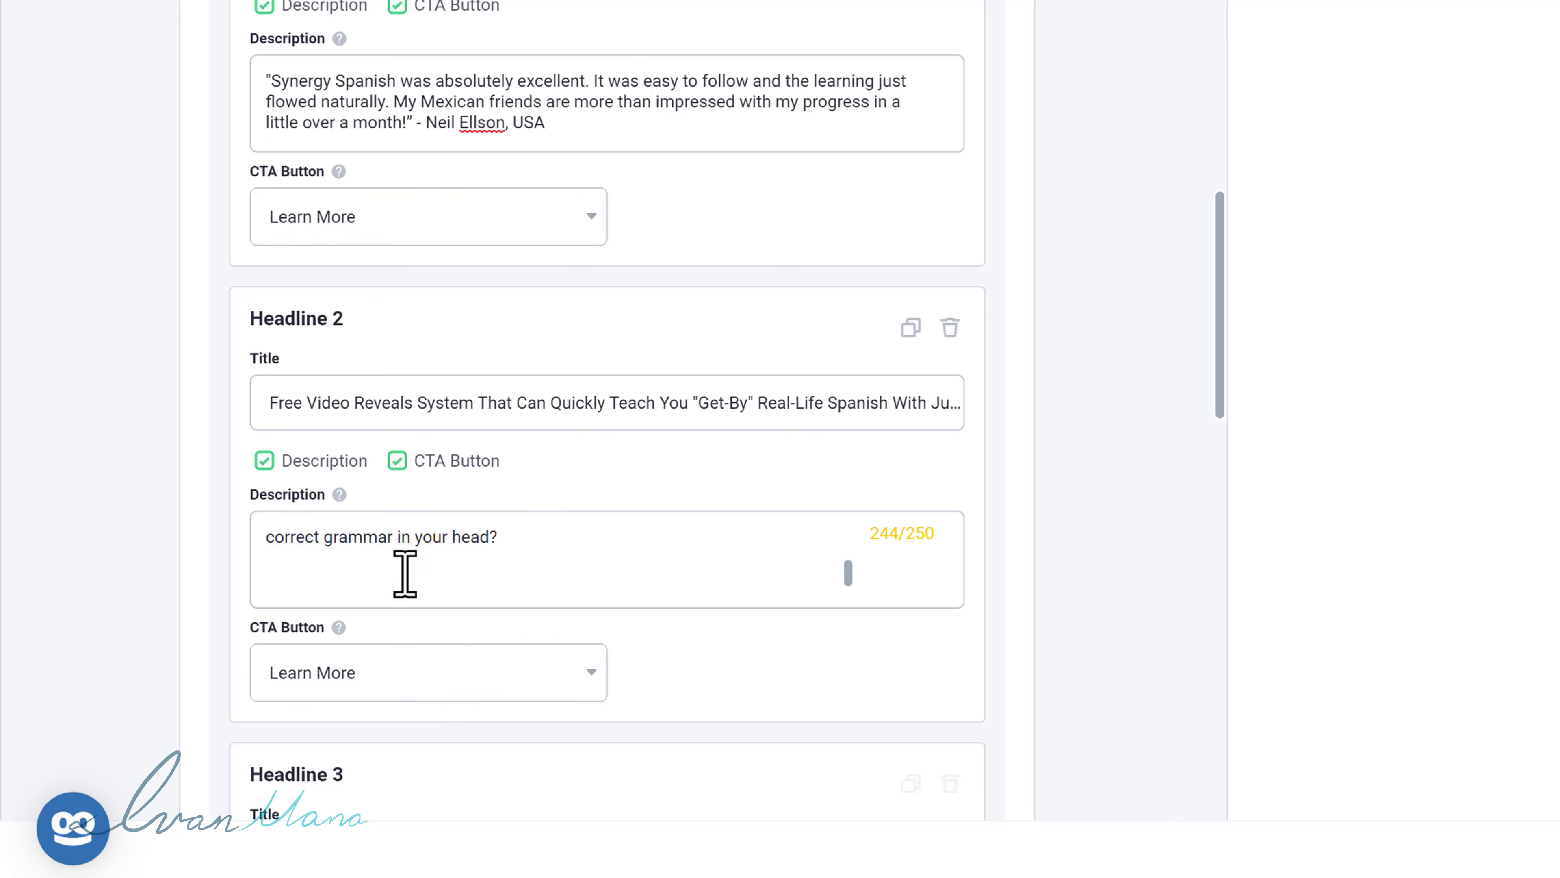
pyautogui.press('BackSpace')
pyautogui.press('BackSpace')
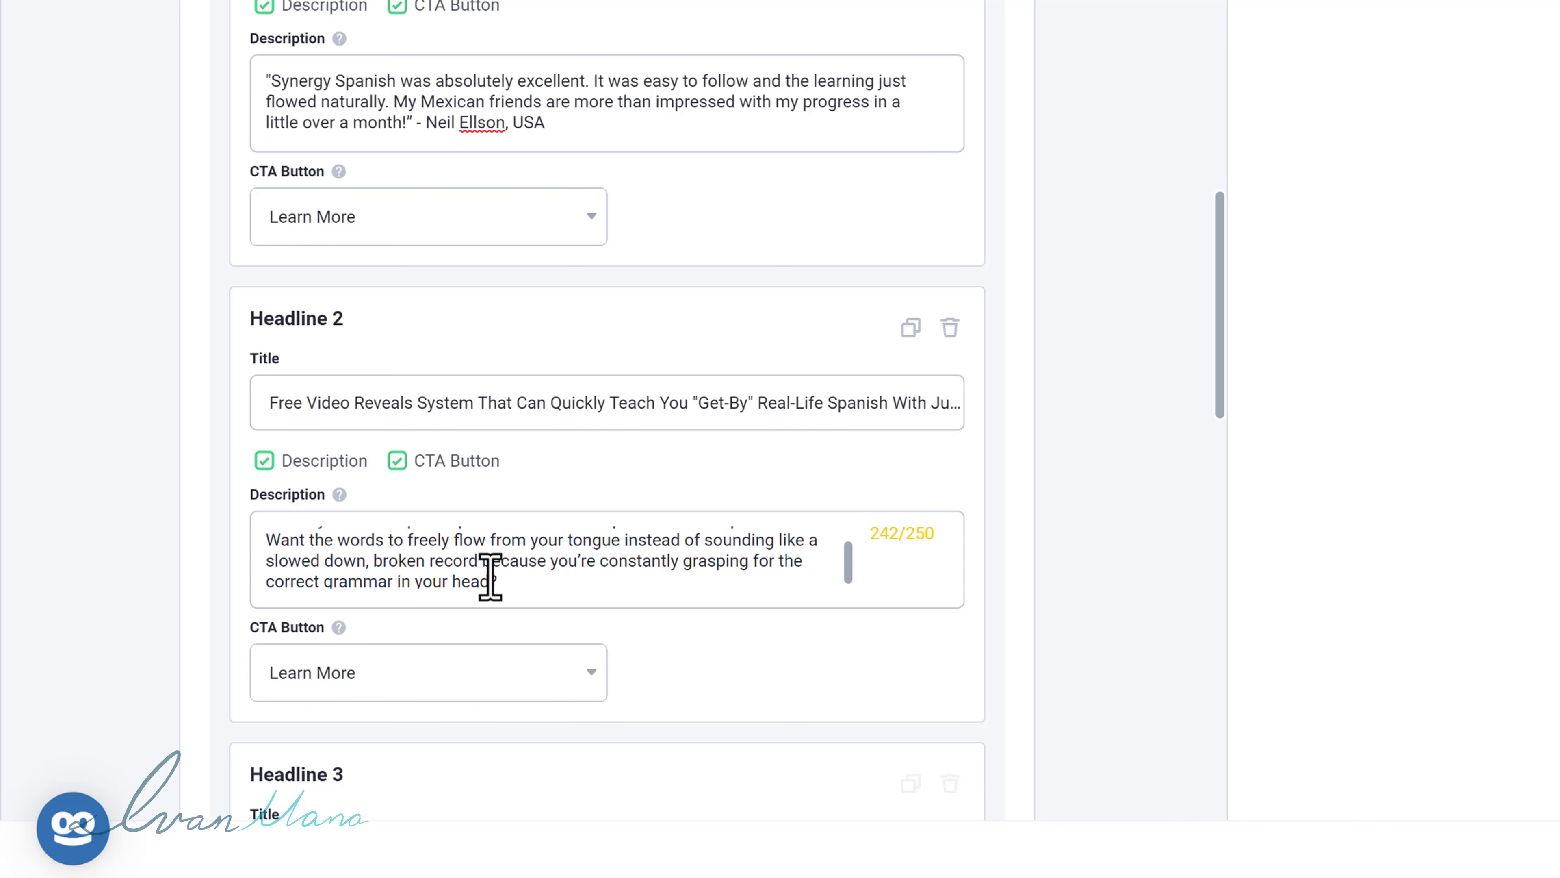
pyautogui.scroll(1, 384, 574)
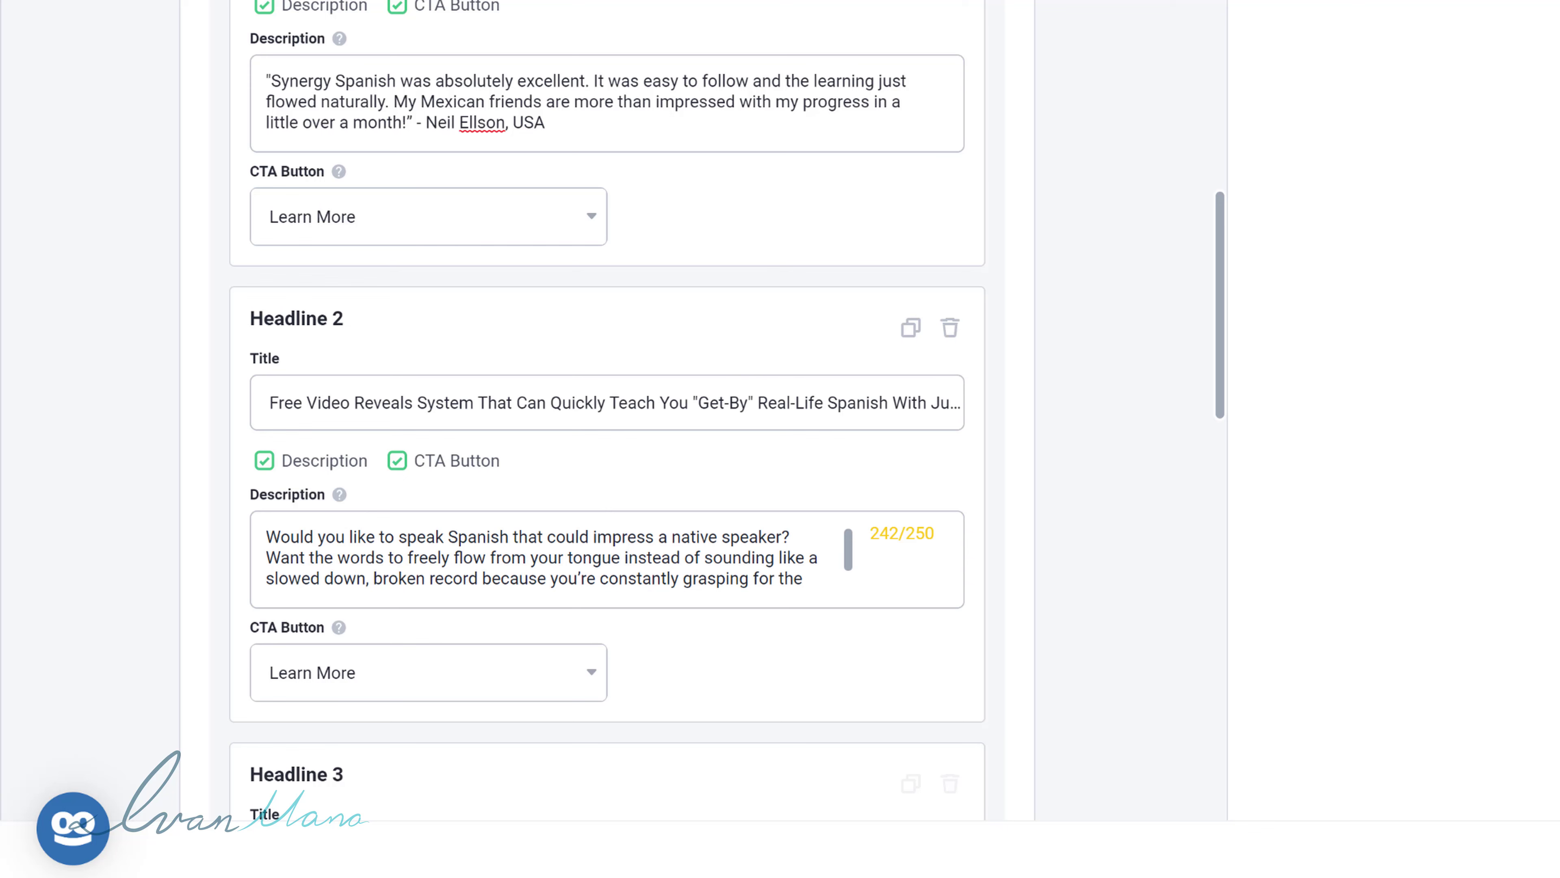
# Copy the landing page subheading "Now You Can Get By in Spanish With Just 138 Words!"
pyautogui.click(545, 403)
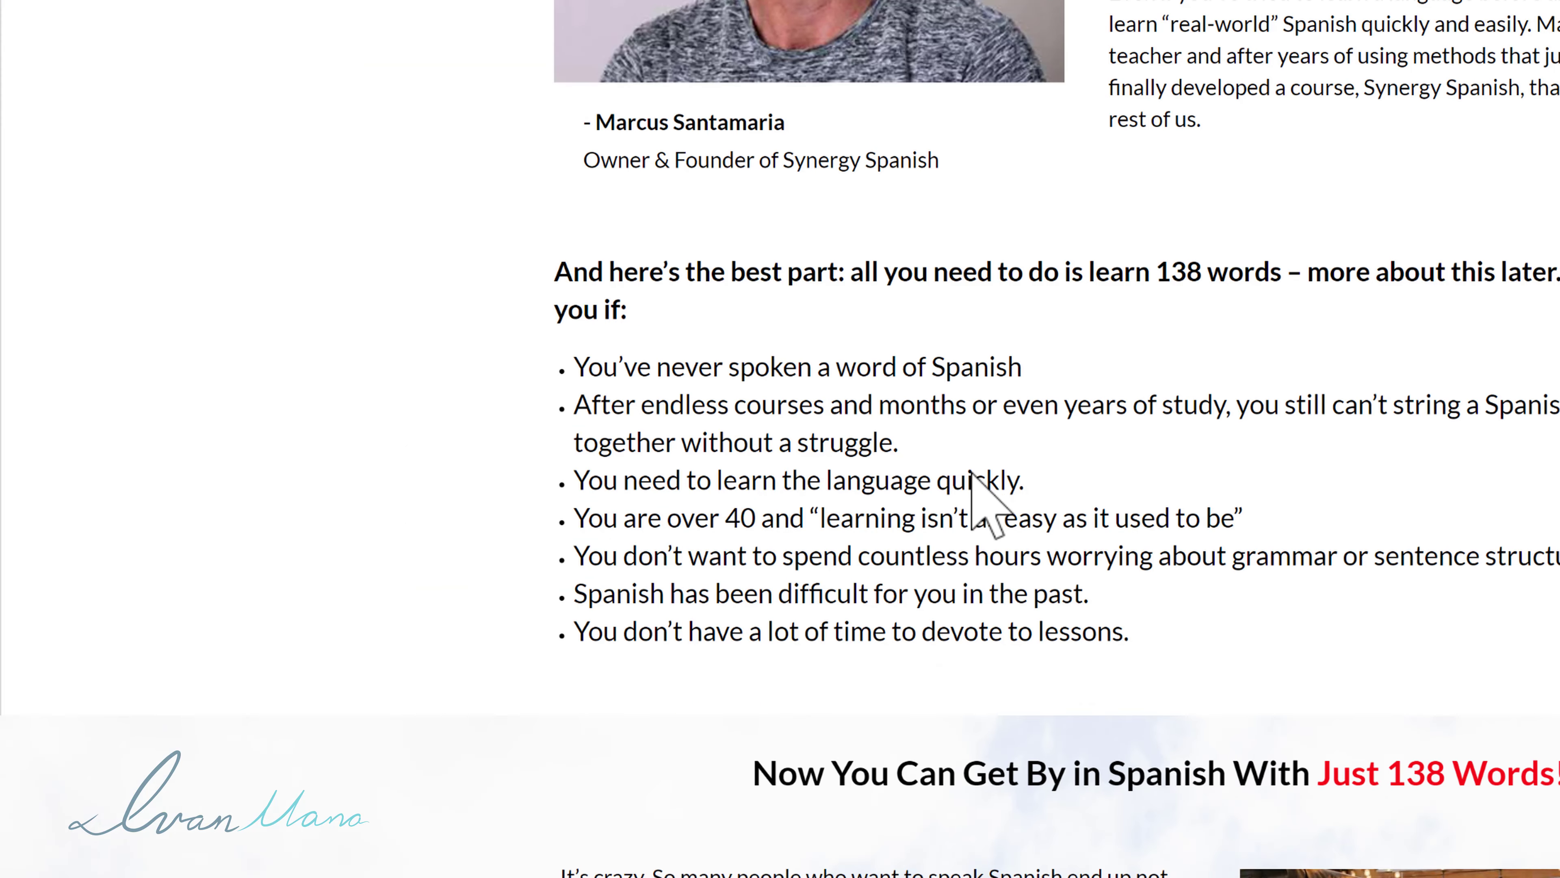
pyautogui.scroll(-3, 972, 472)
pyautogui.tripleClick(1002, 424)
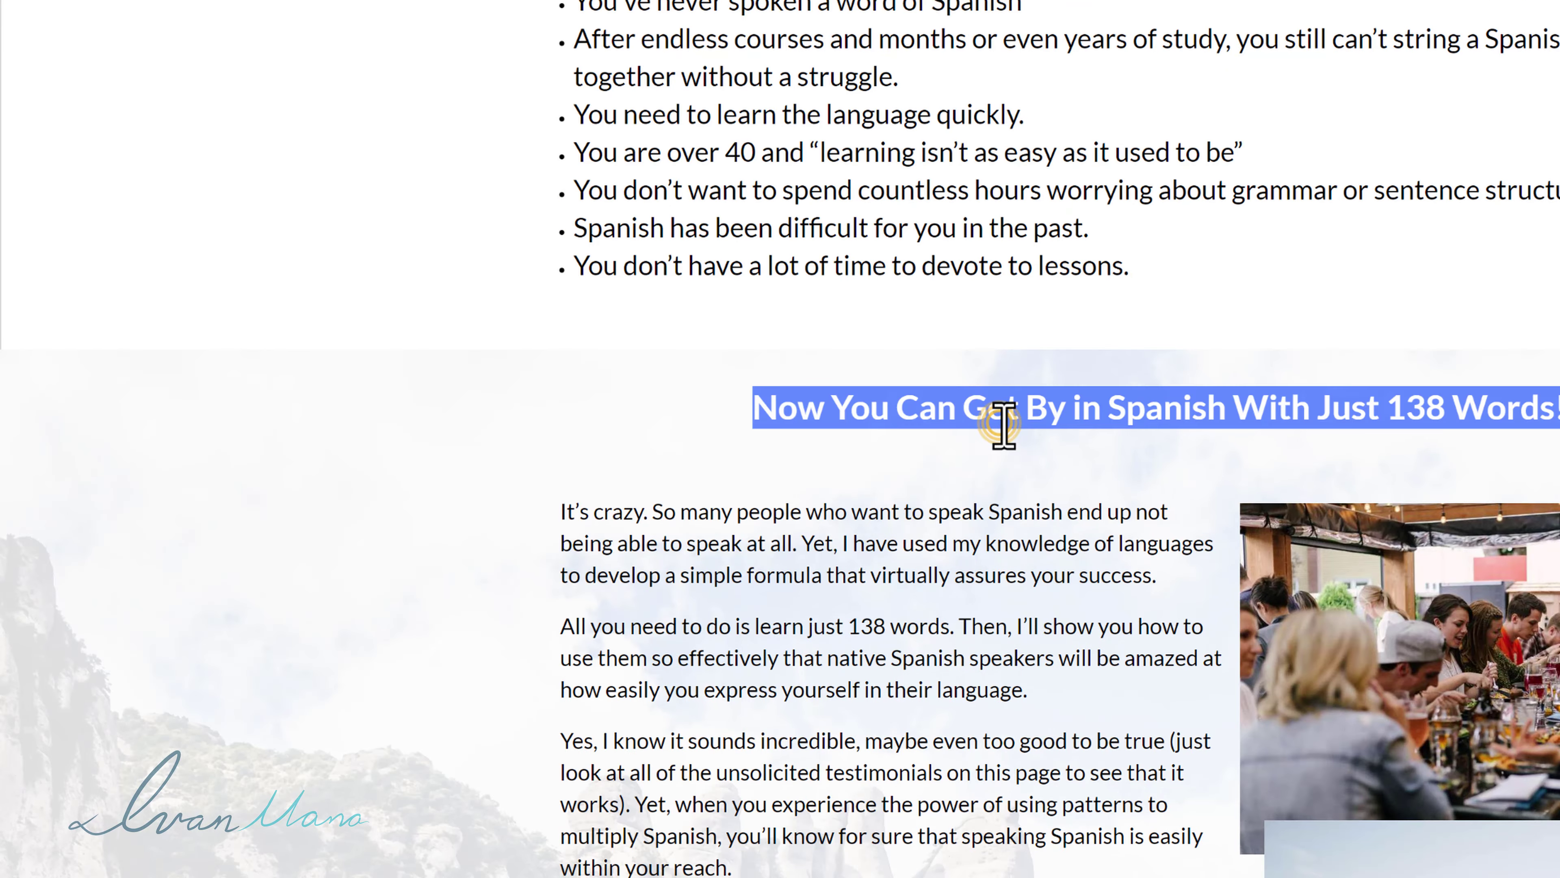
pyautogui.rightClick(1002, 426)
pyautogui.click(1077, 447)
# Replace the Headline 2 title in the ad form with the copied subheading
pyautogui.hotkey('alt', 'Tab')
pyautogui.click(428, 404)
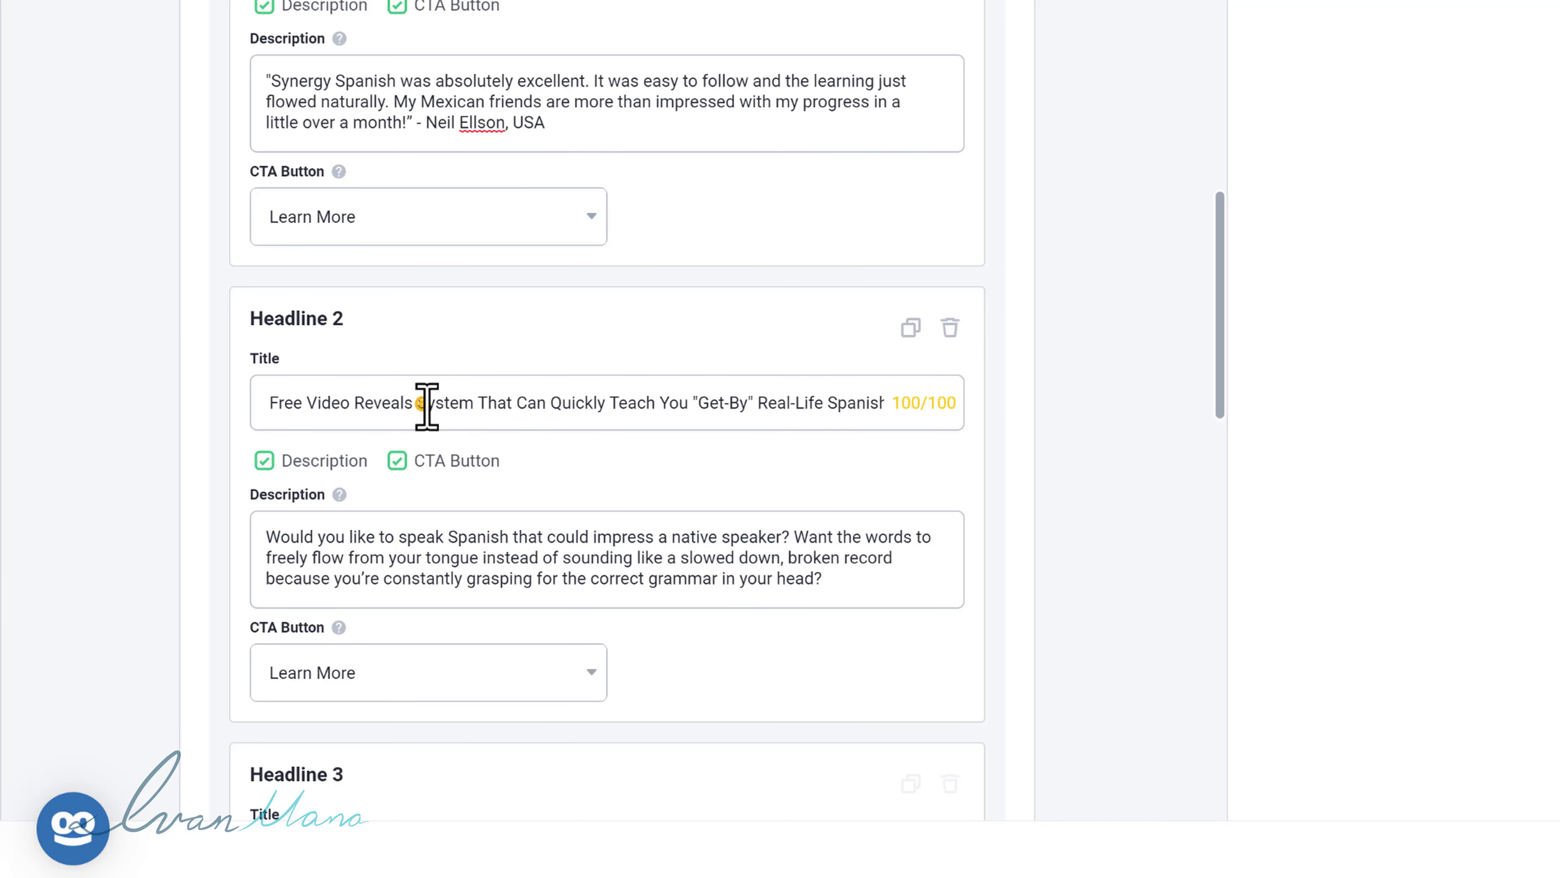
pyautogui.hotkey('ctrl', 'a')
pyautogui.press('BackSpace')
pyautogui.rightClick(424, 403)
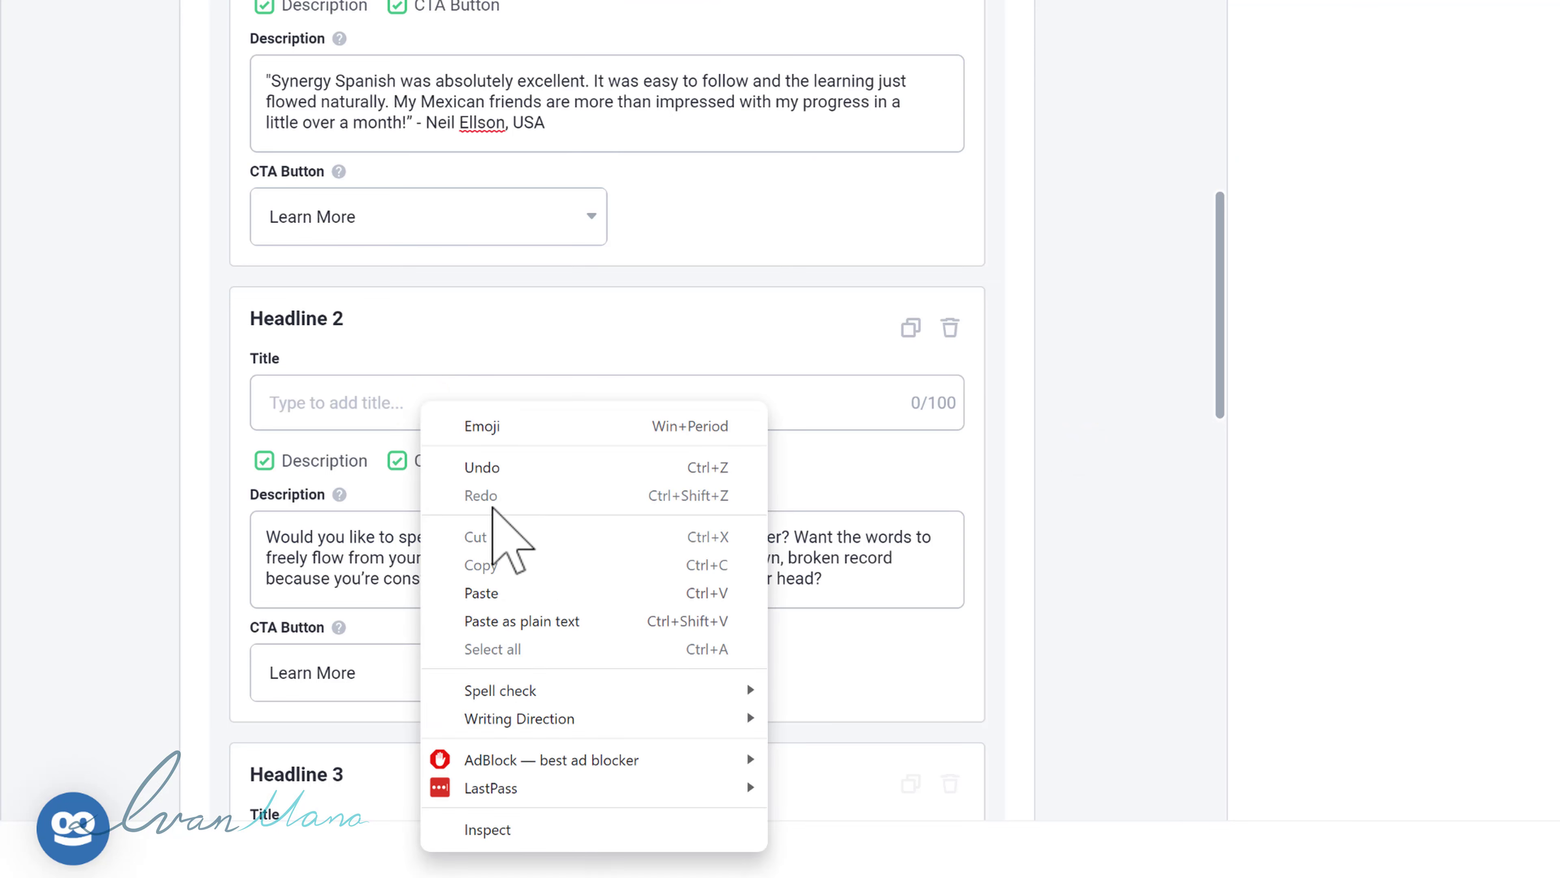
pyautogui.click(480, 593)
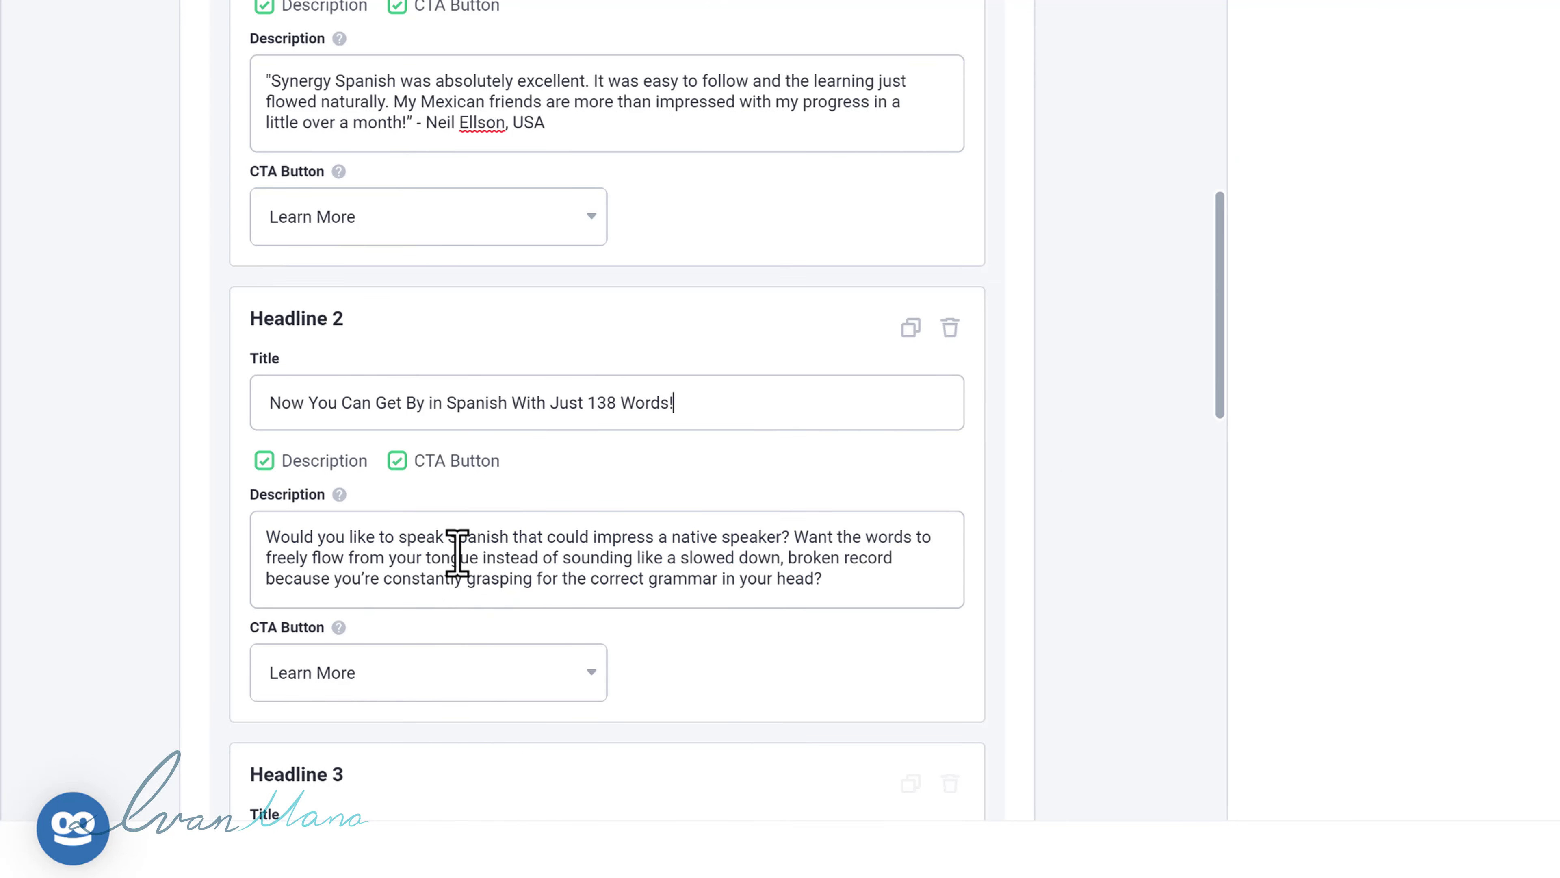
# Change the Headline 2 CTA button to Sign Up
pyautogui.click(458, 553)
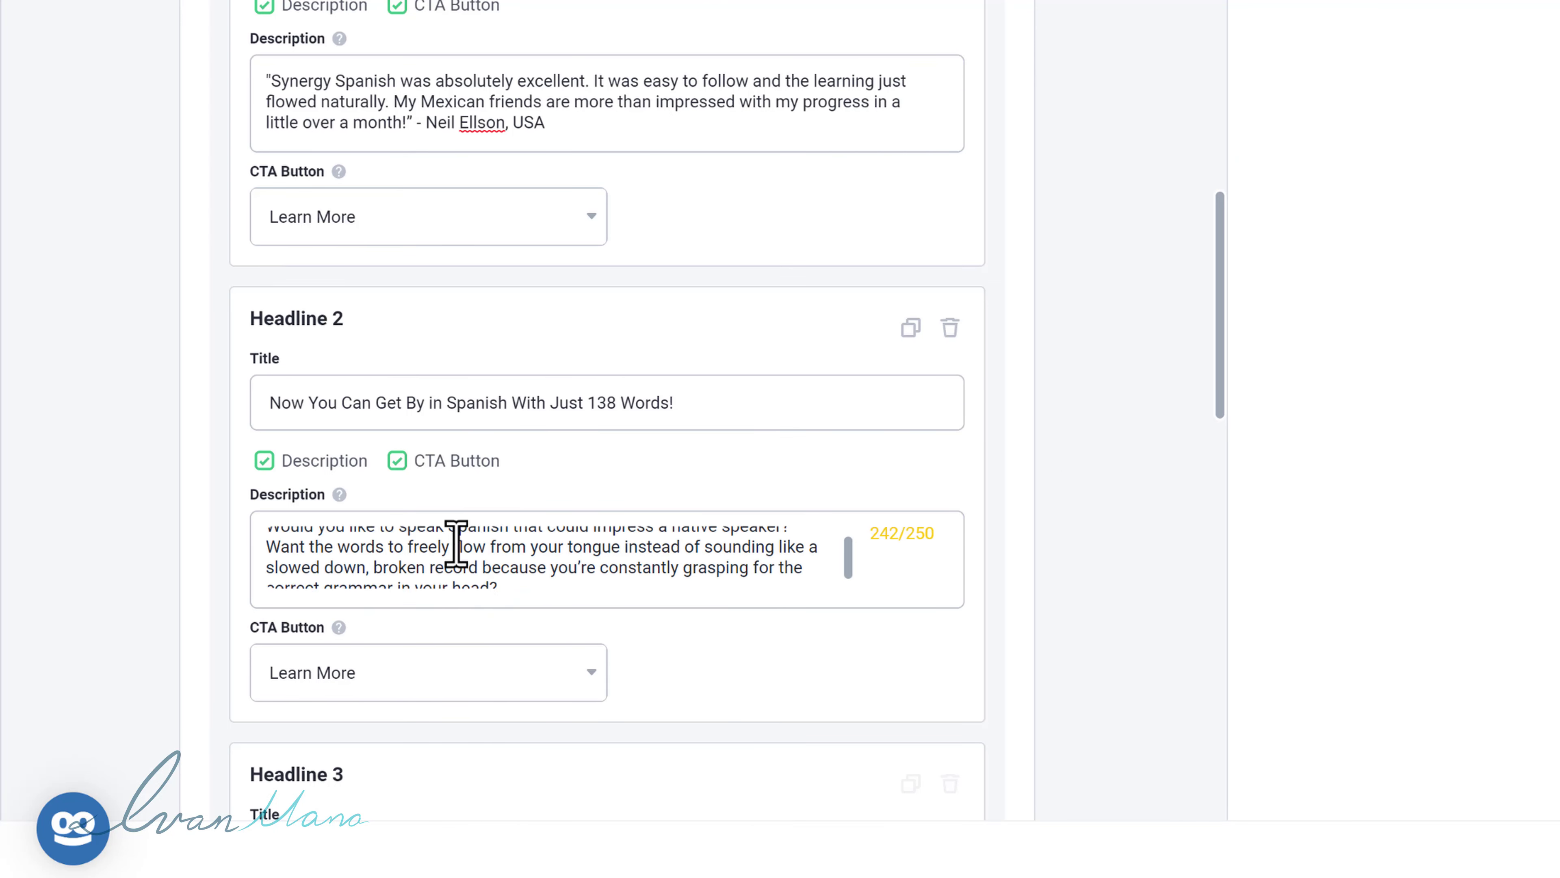
pyautogui.click(435, 715)
pyautogui.scroll(-4, 603, 669)
pyautogui.scroll(-4, 717, 488)
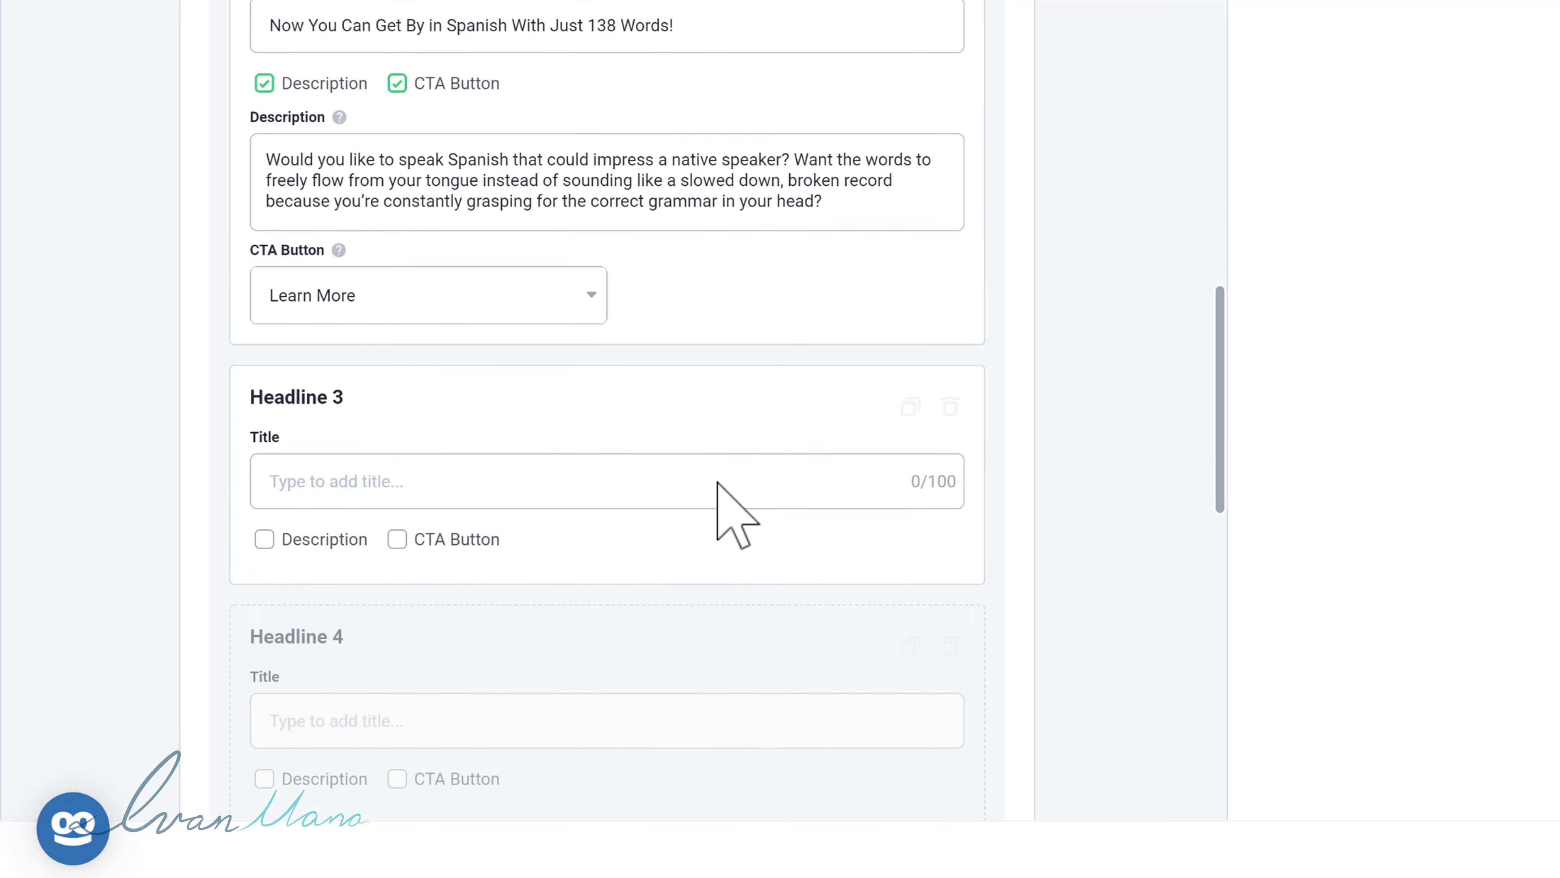
pyautogui.click(366, 182)
pyautogui.scroll(-3, 424, 430)
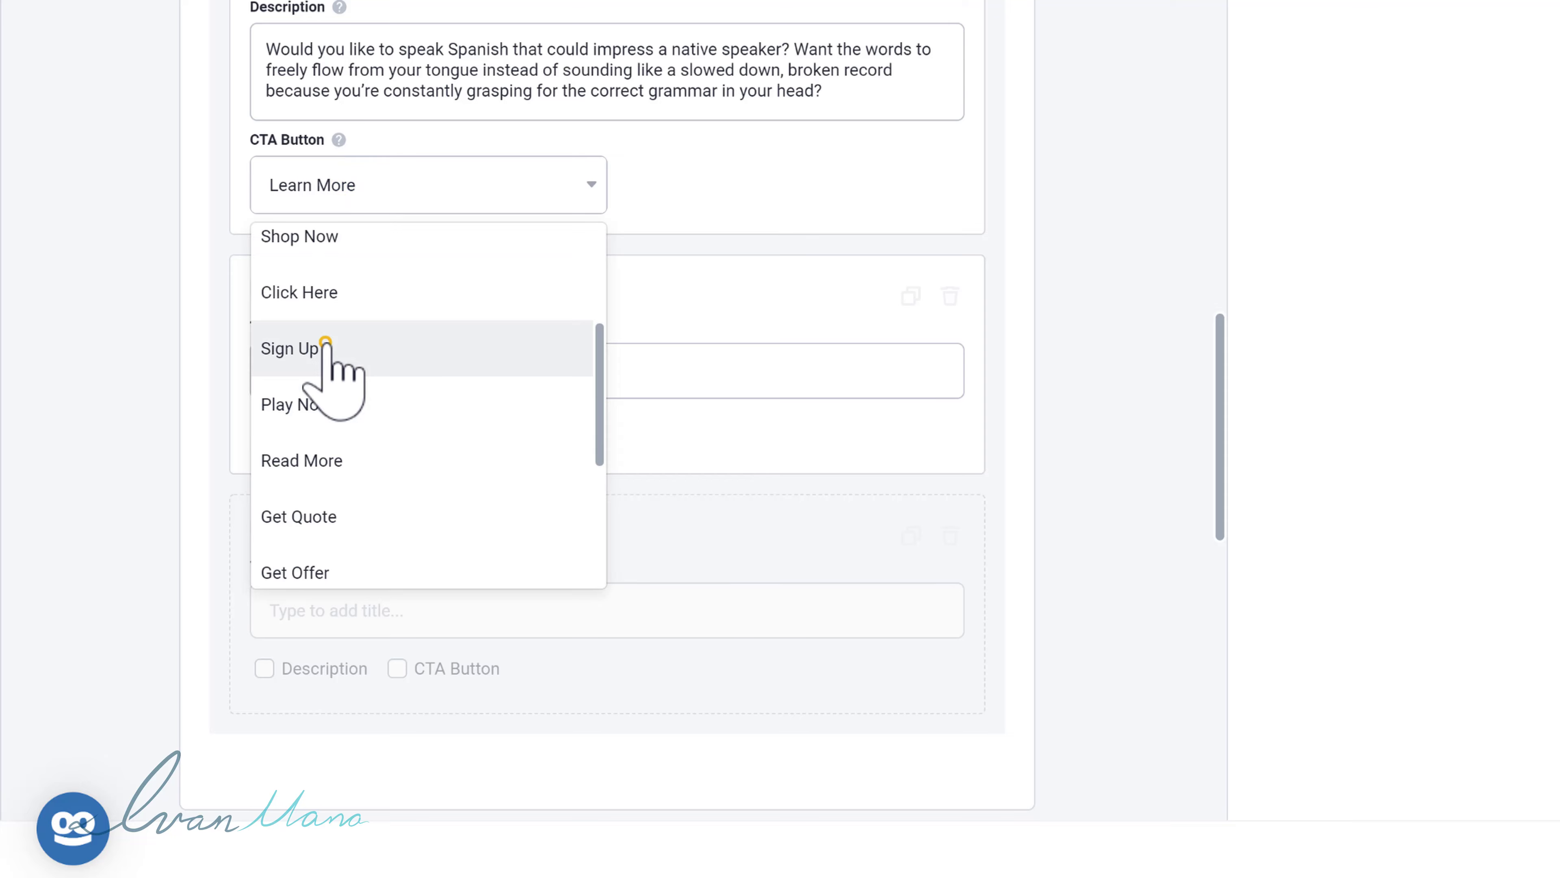
pyautogui.click(325, 344)
pyautogui.scroll(3, 716, 449)
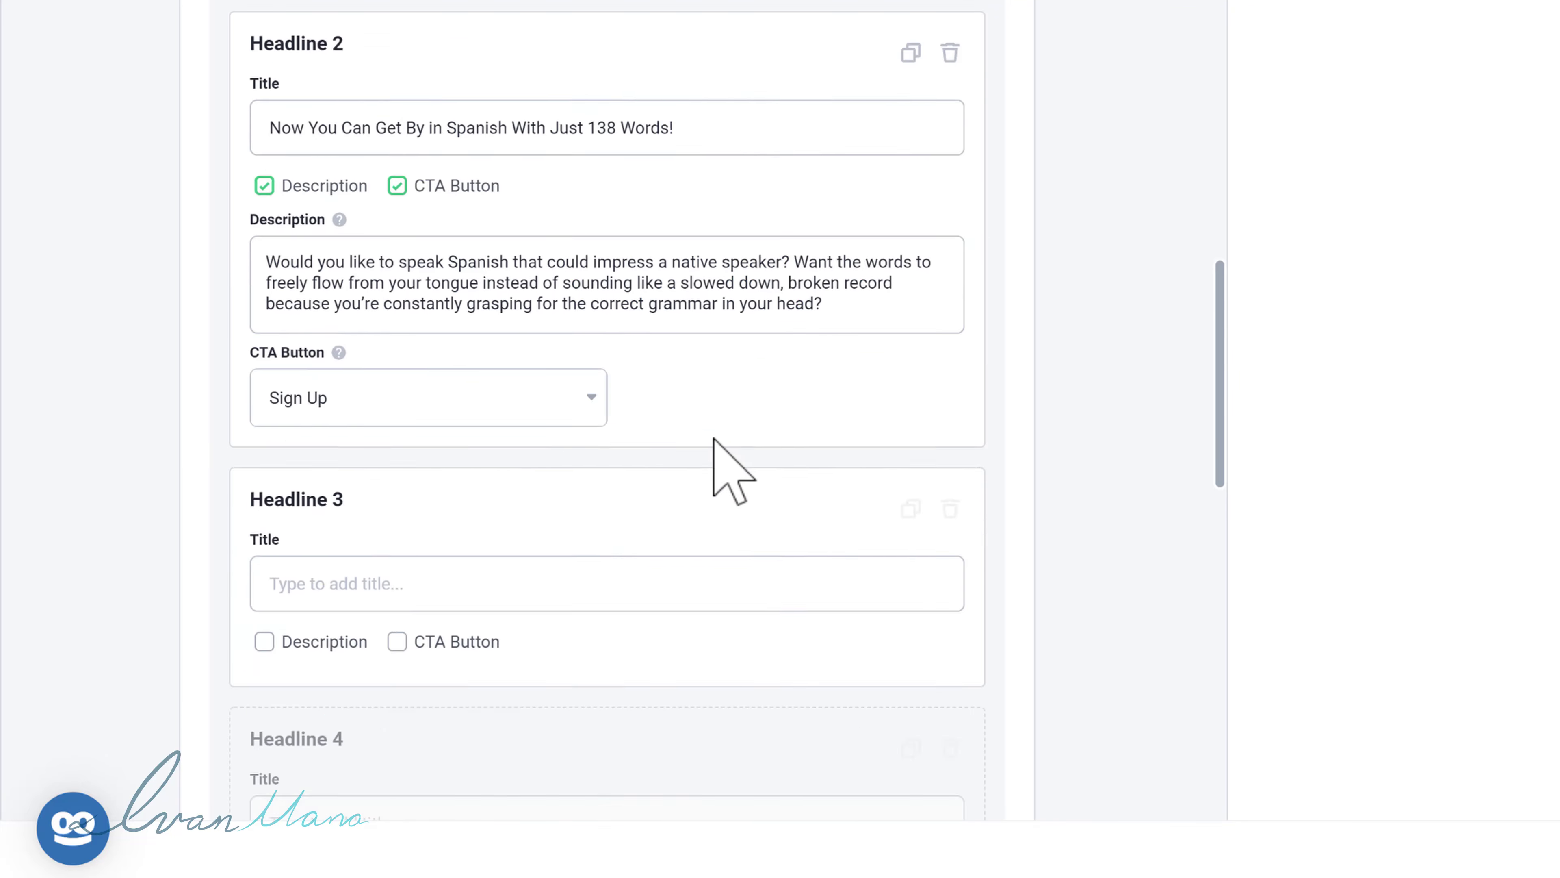
# Search the stock images in the Media section for "spanish" in place of the "happiness" keyword
pyautogui.scroll(18, 715, 439)
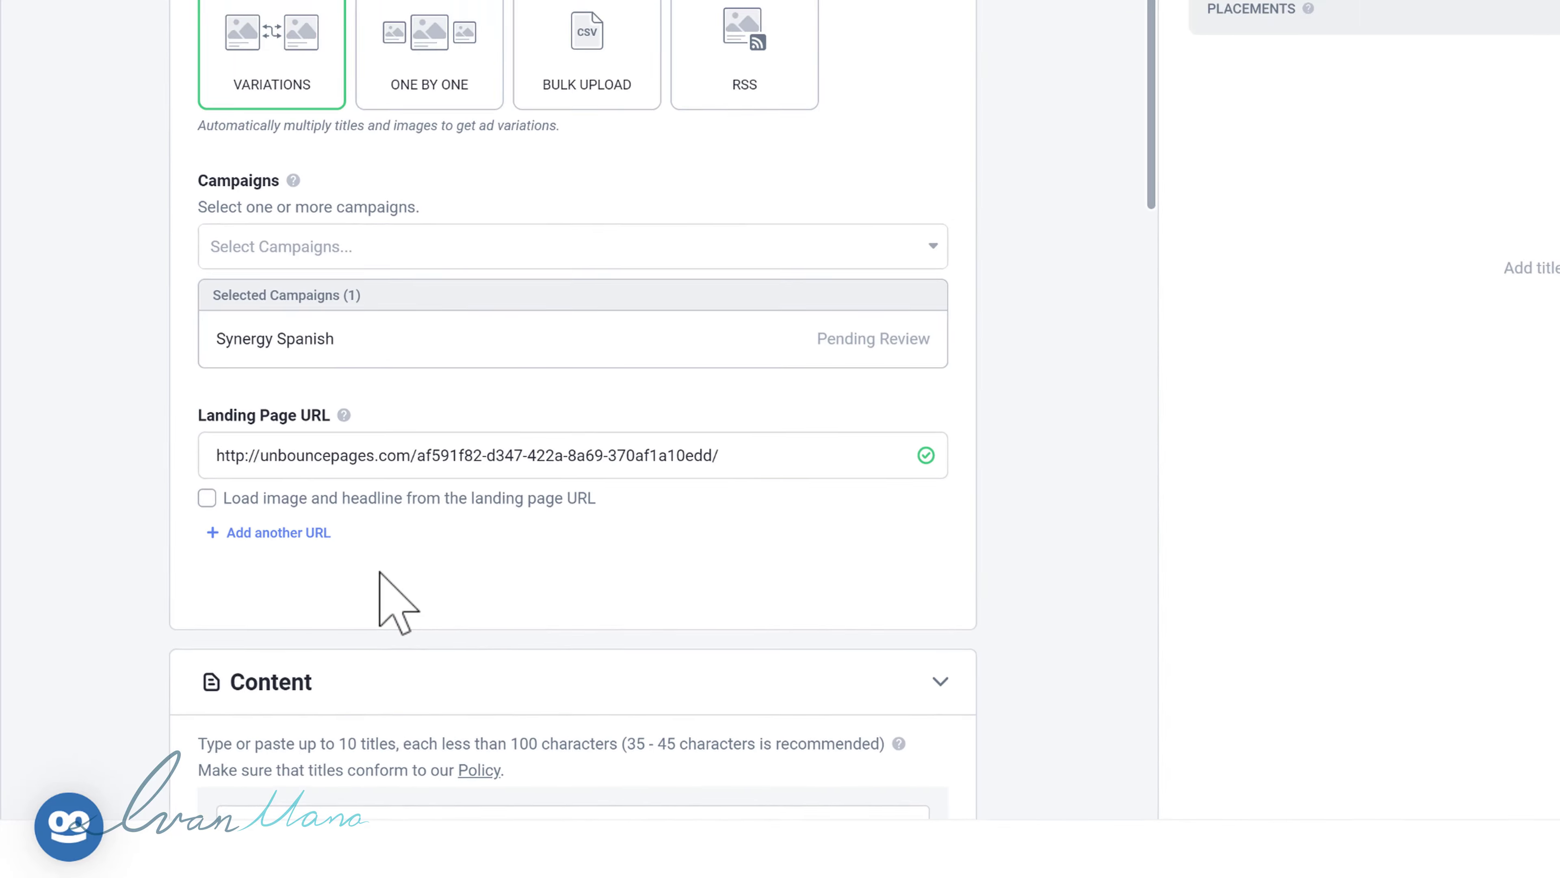
pyautogui.scroll(-15, 379, 571)
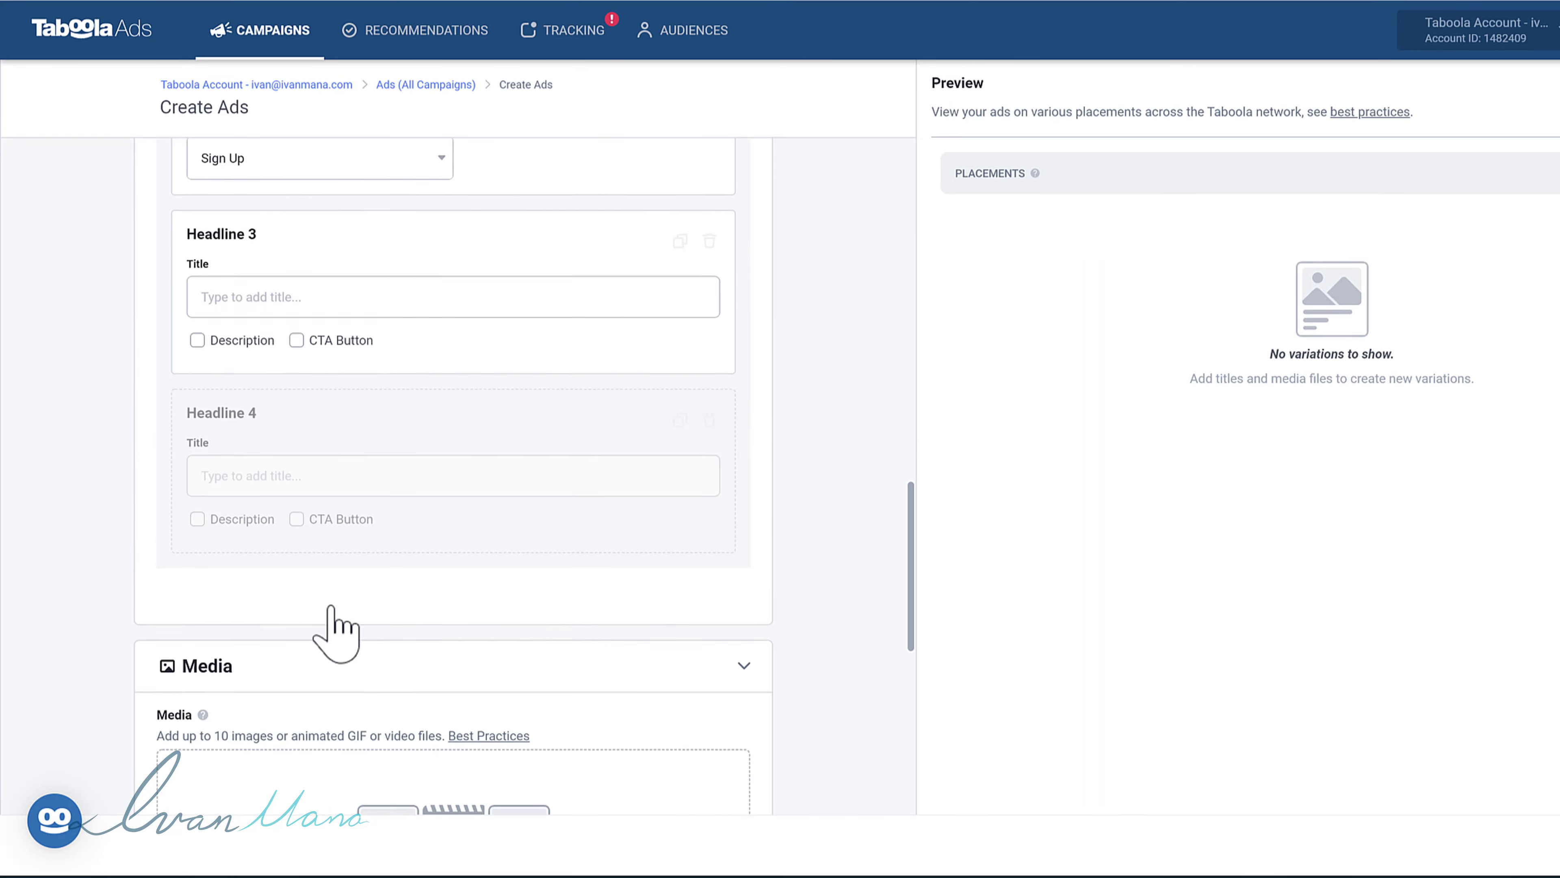
pyautogui.scroll(-5, 332, 608)
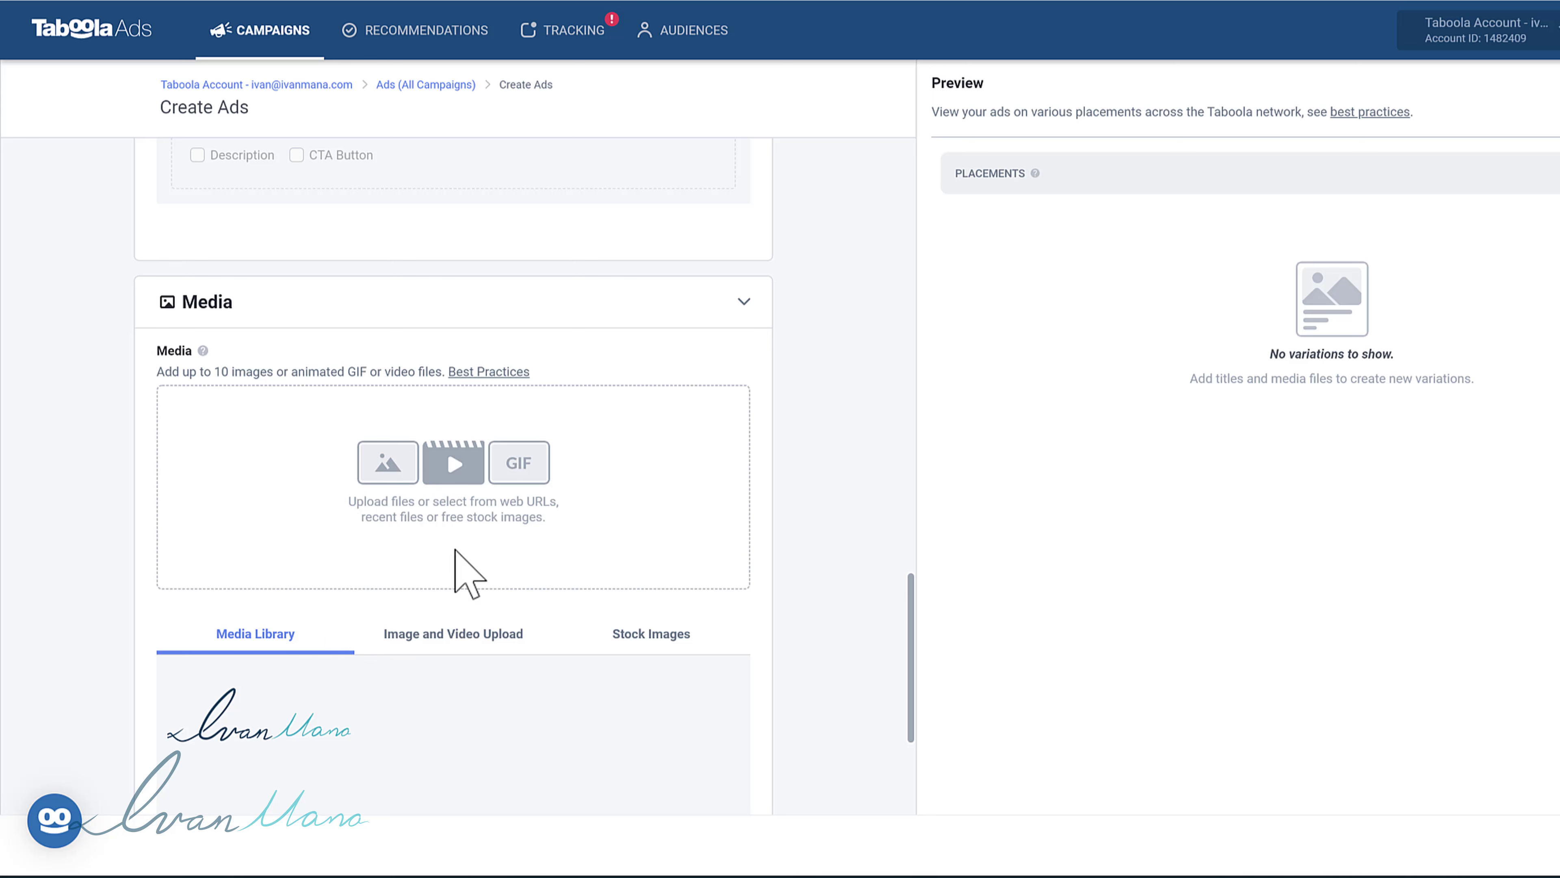
pyautogui.click(421, 639)
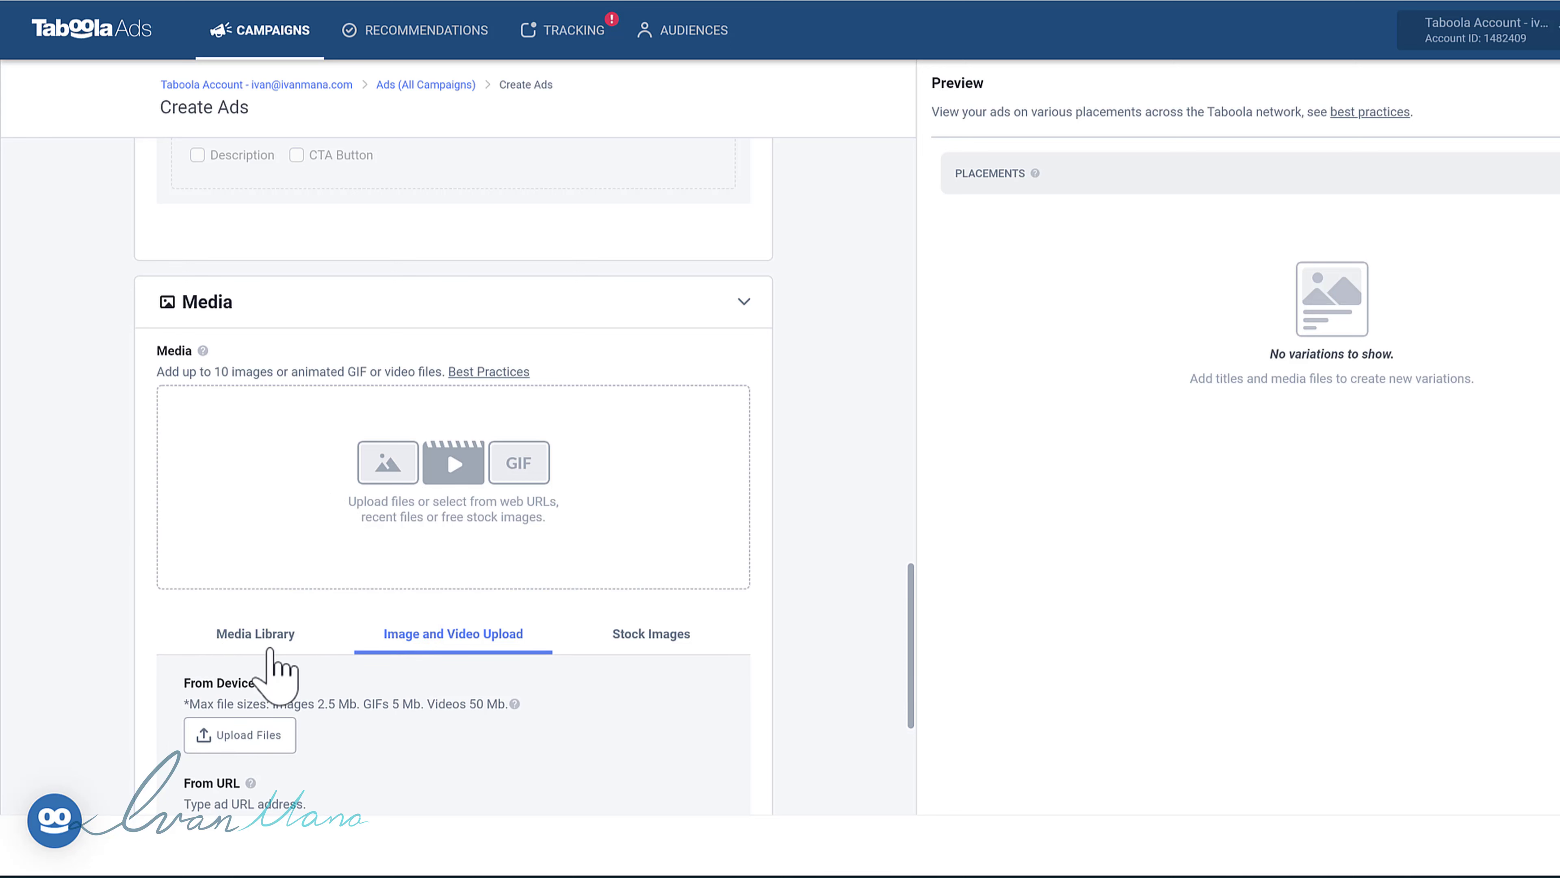
pyautogui.scroll(-1, 270, 658)
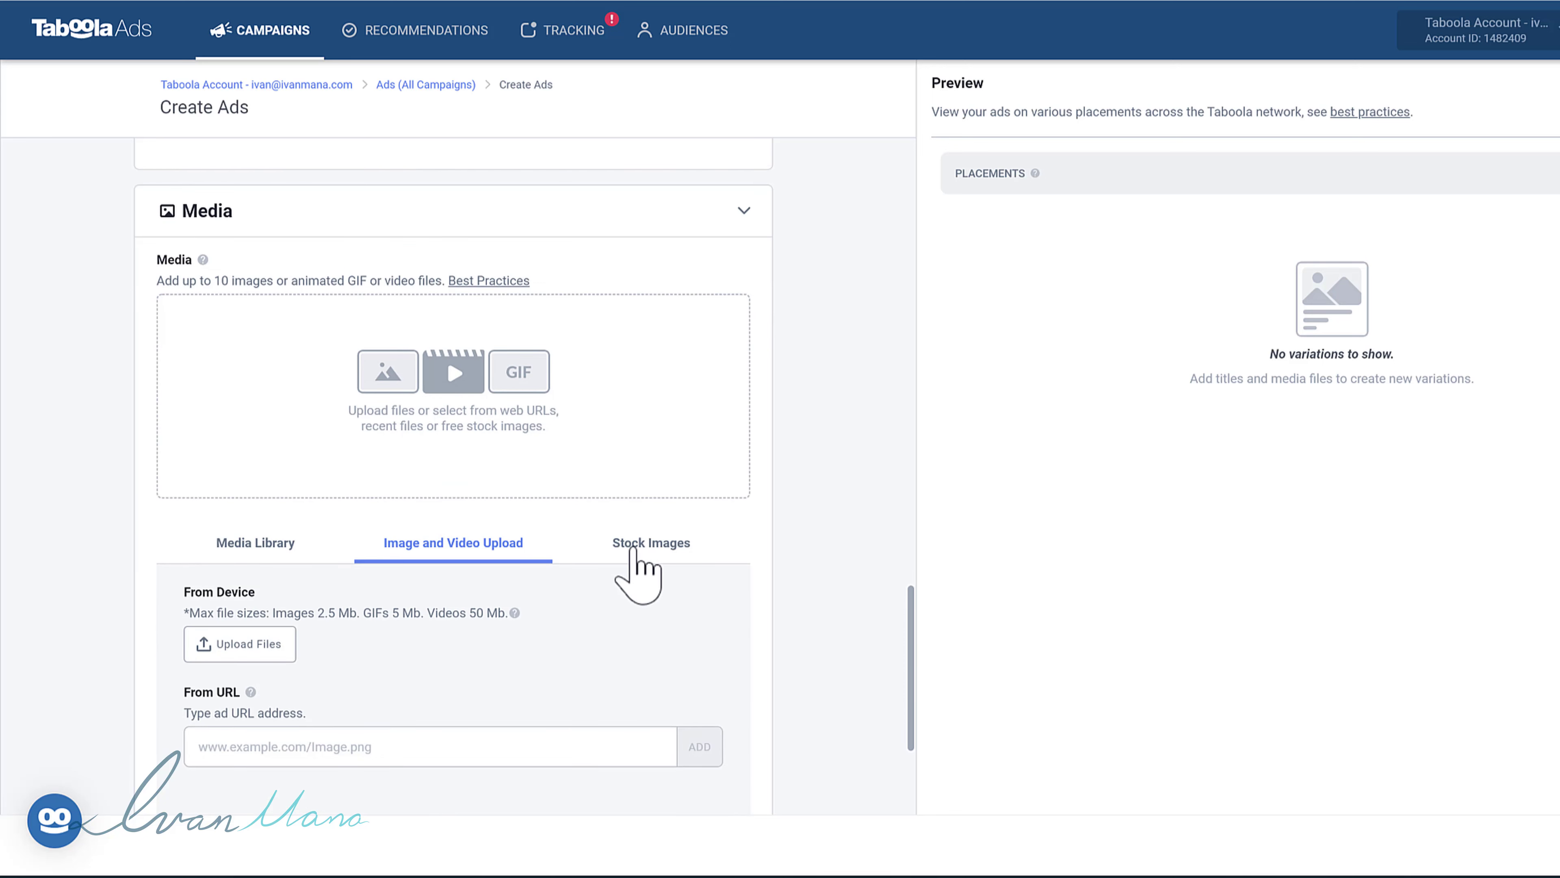
pyautogui.click(634, 549)
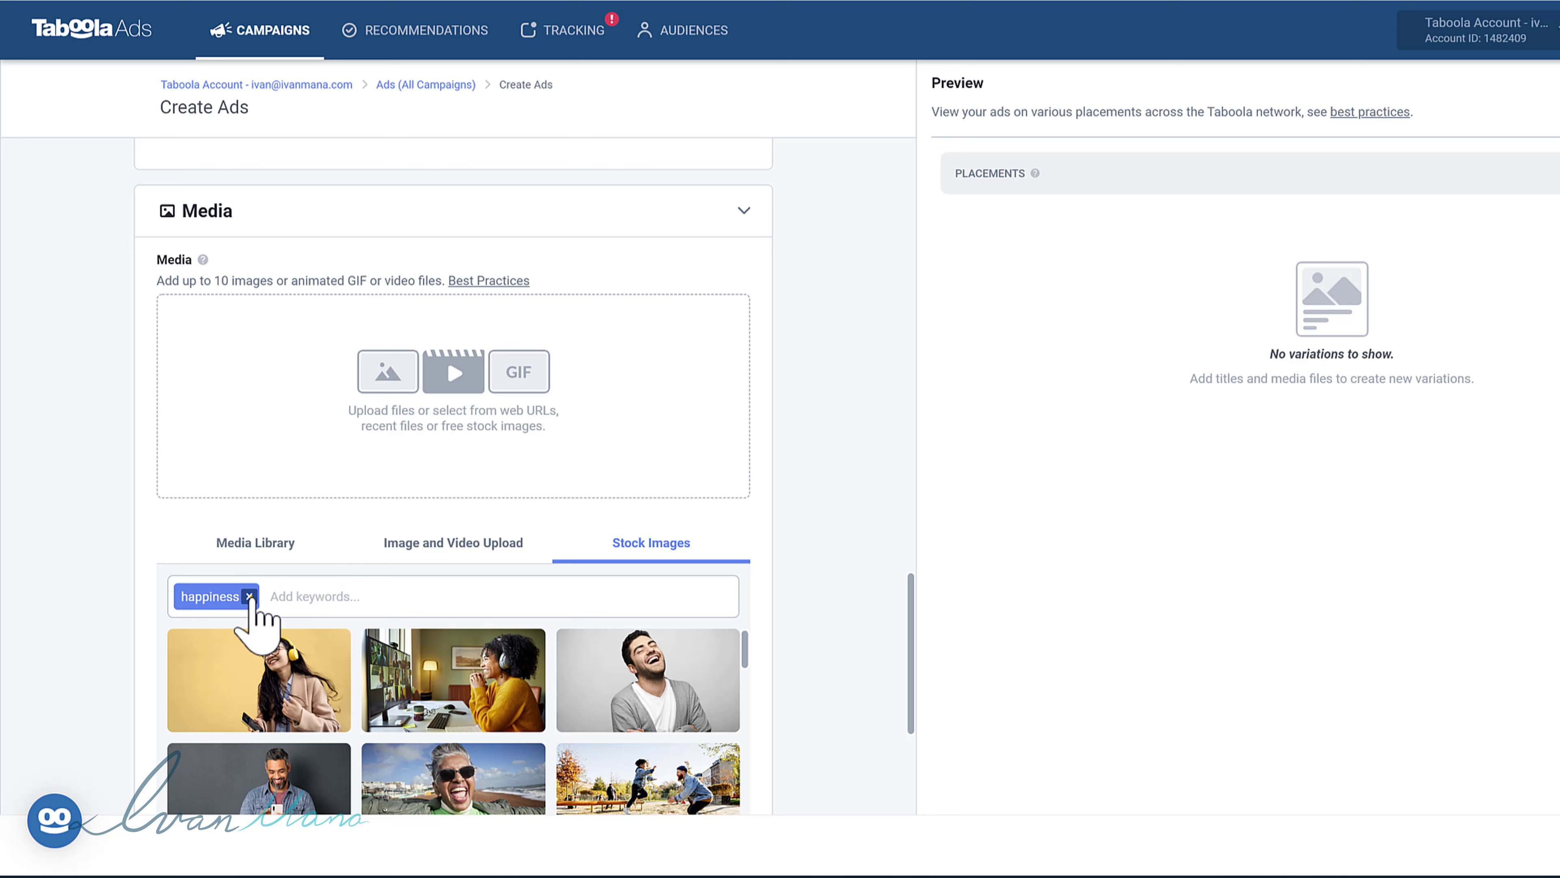
pyautogui.click(250, 596)
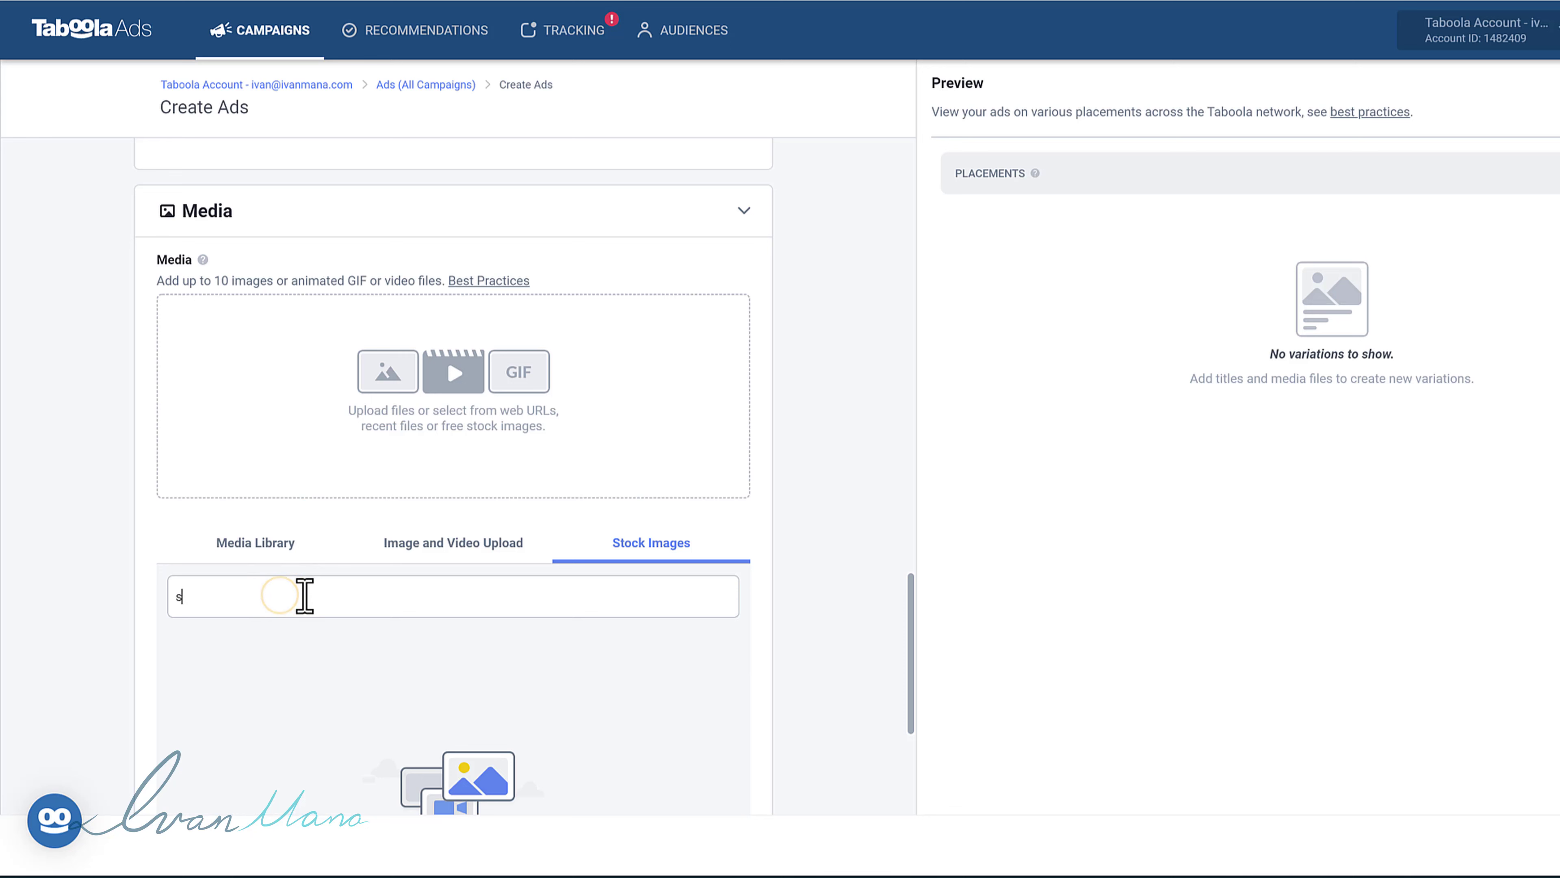
pyautogui.press('Return')
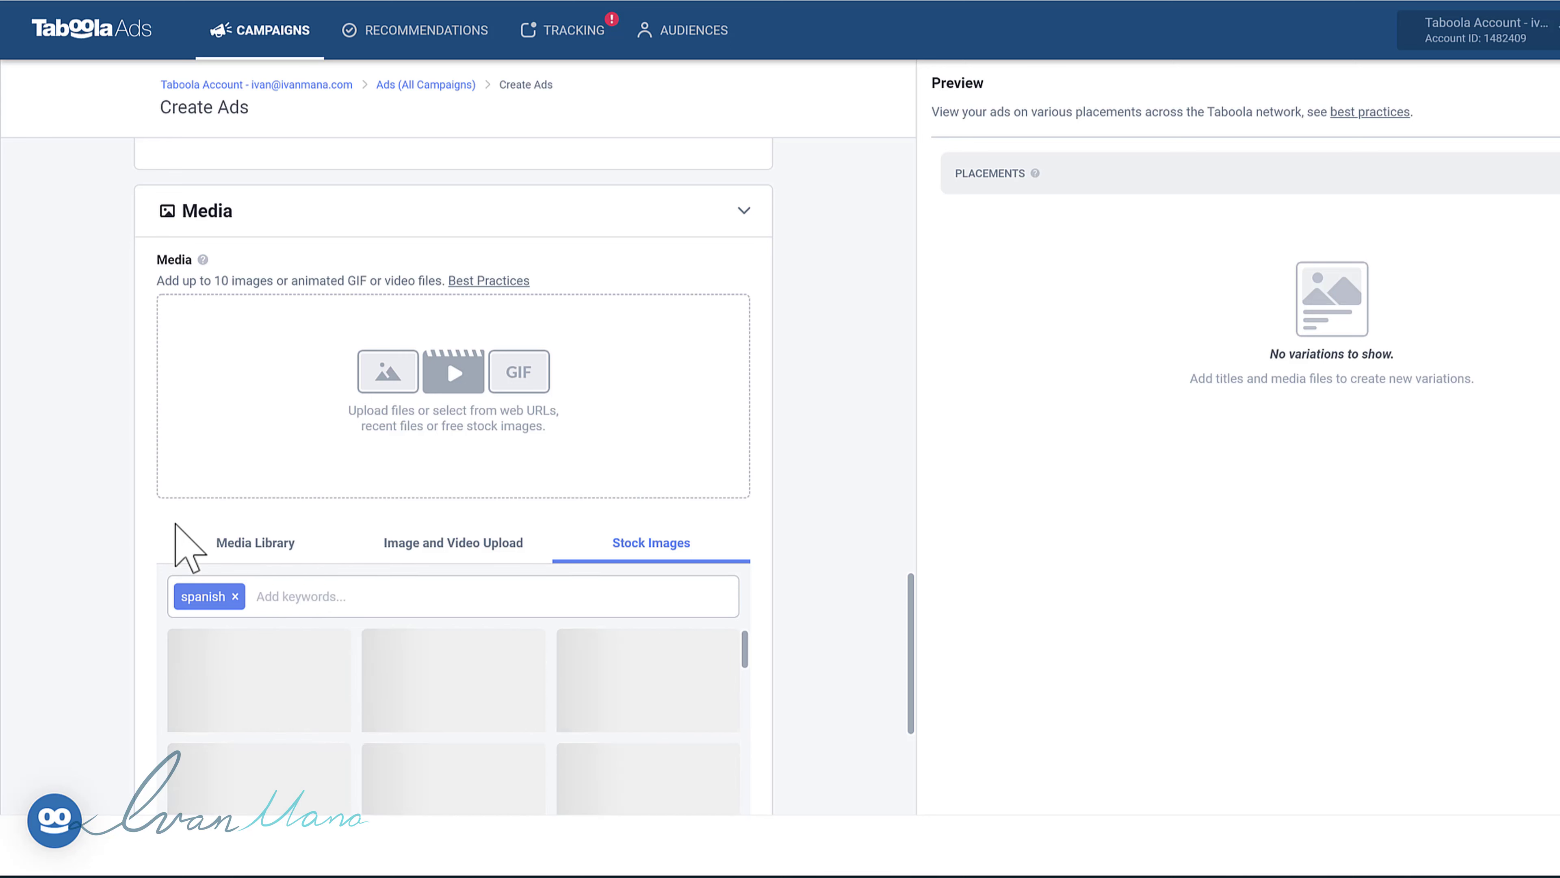
# Add the stock photo of the woman in a hat sitting above the sunlit mountain valley to the ad media
pyautogui.scroll(-2, 296, 499)
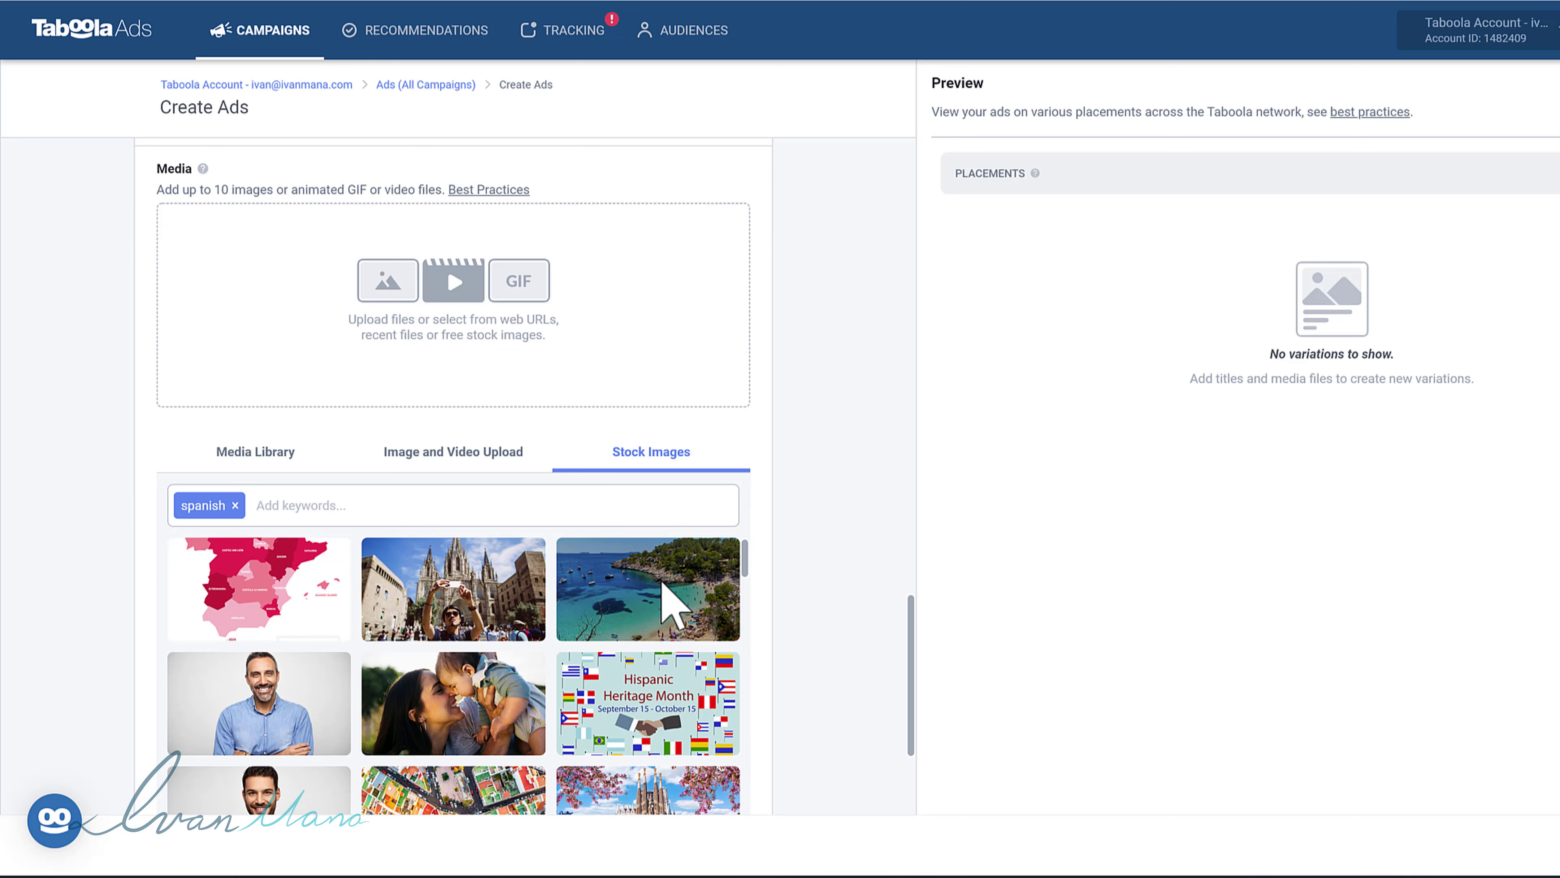
pyautogui.scroll(-2, 672, 599)
pyautogui.scroll(2, 549, 700)
pyautogui.scroll(-2, 540, 701)
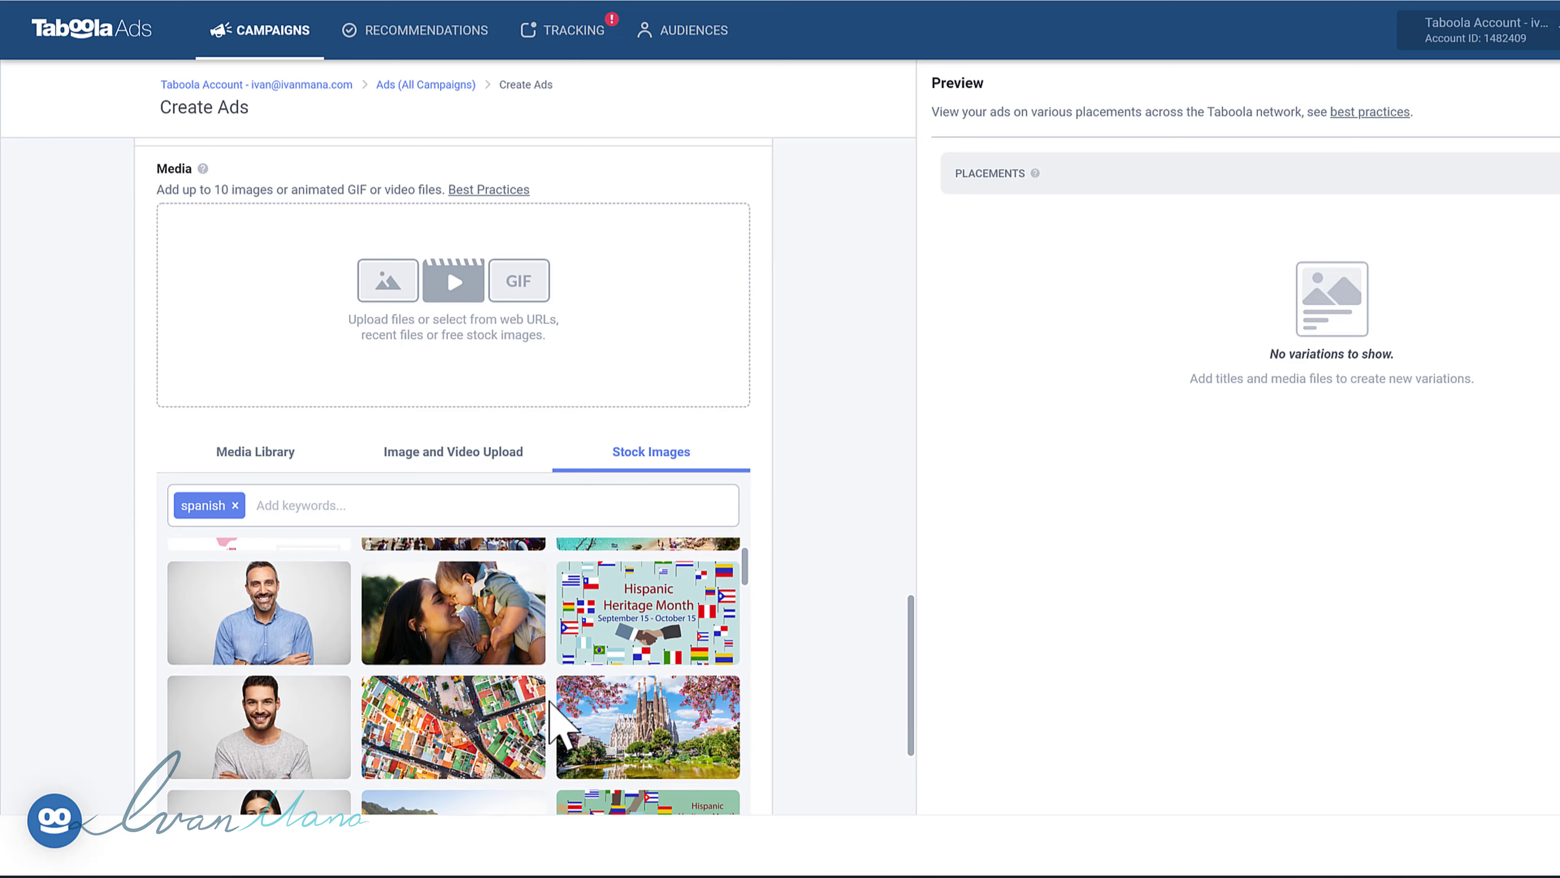
pyautogui.scroll(-2, 529, 701)
pyautogui.scroll(-2, 524, 701)
pyautogui.scroll(-2, 429, 714)
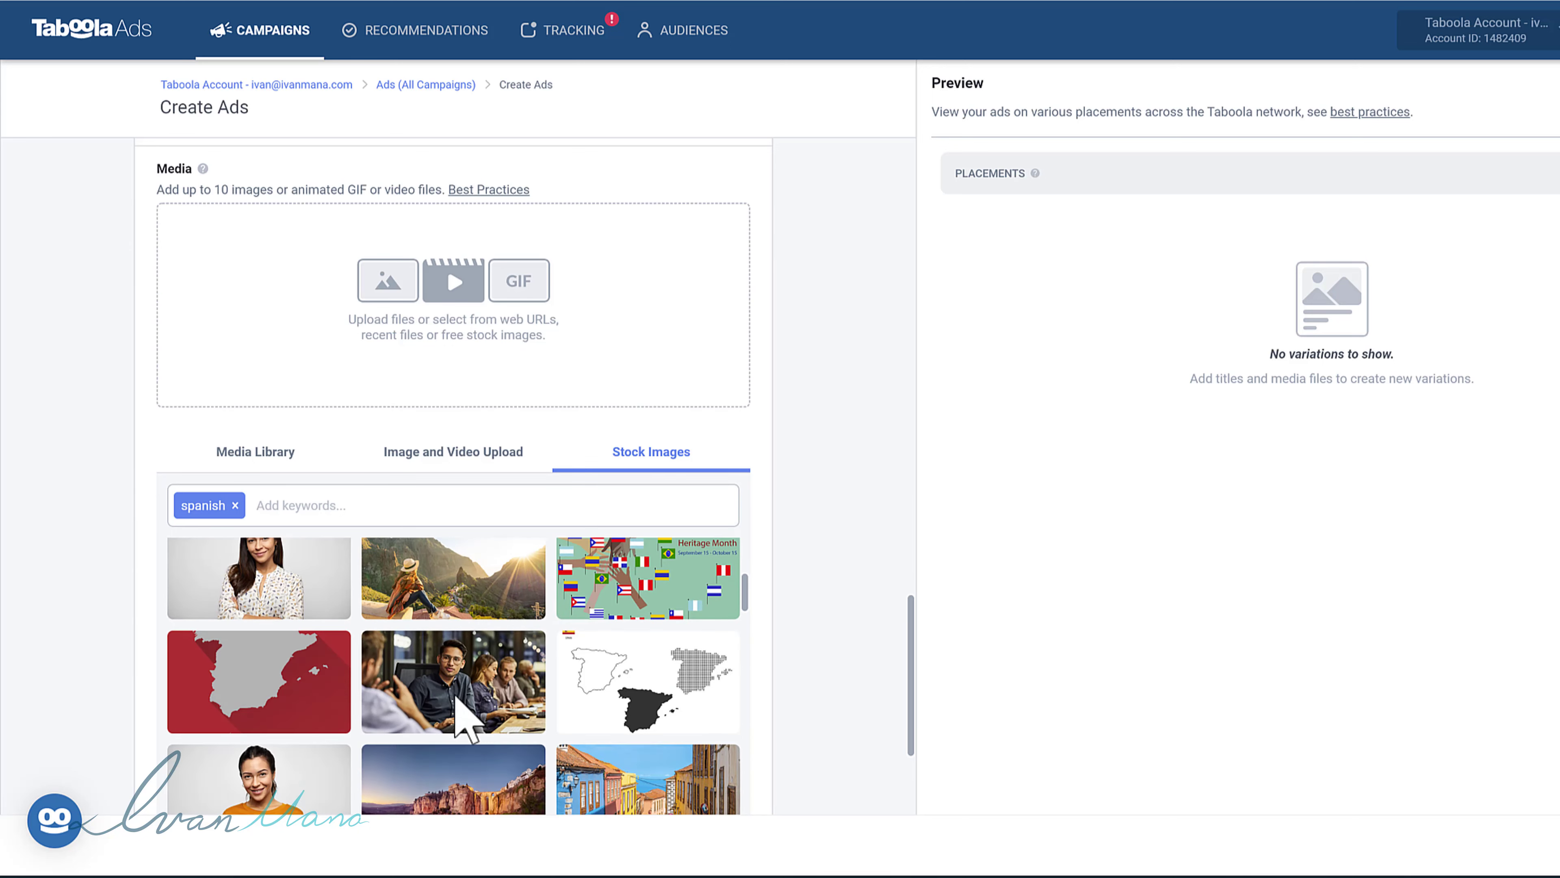
pyautogui.scroll(2, 430, 714)
pyautogui.click(430, 660)
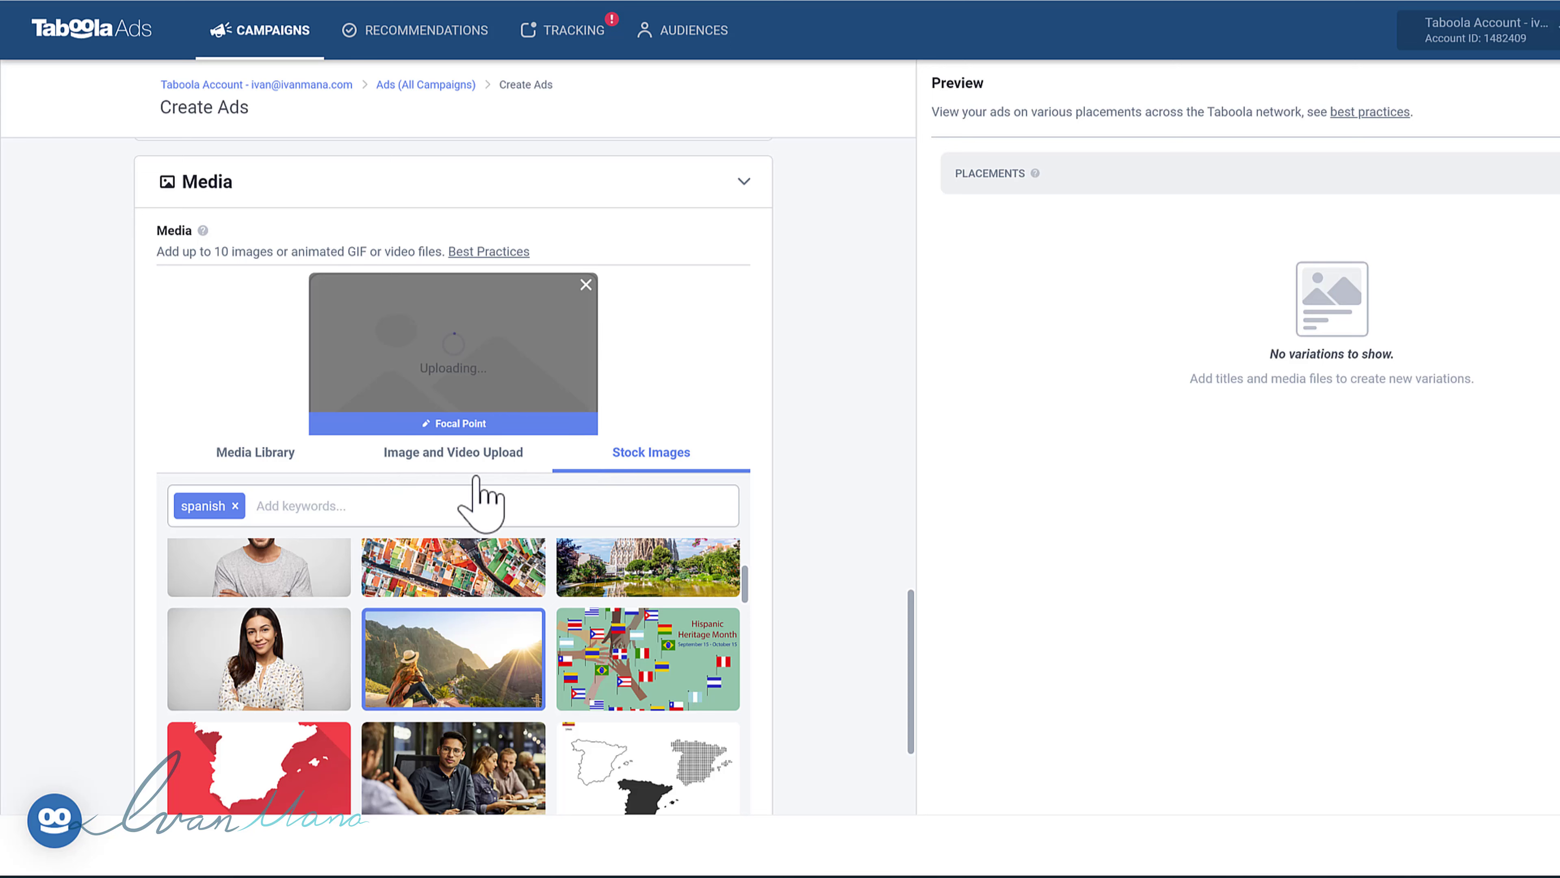
# Replace the stock image search keyword with "speak spanish"
pyautogui.scroll(-1, 445, 676)
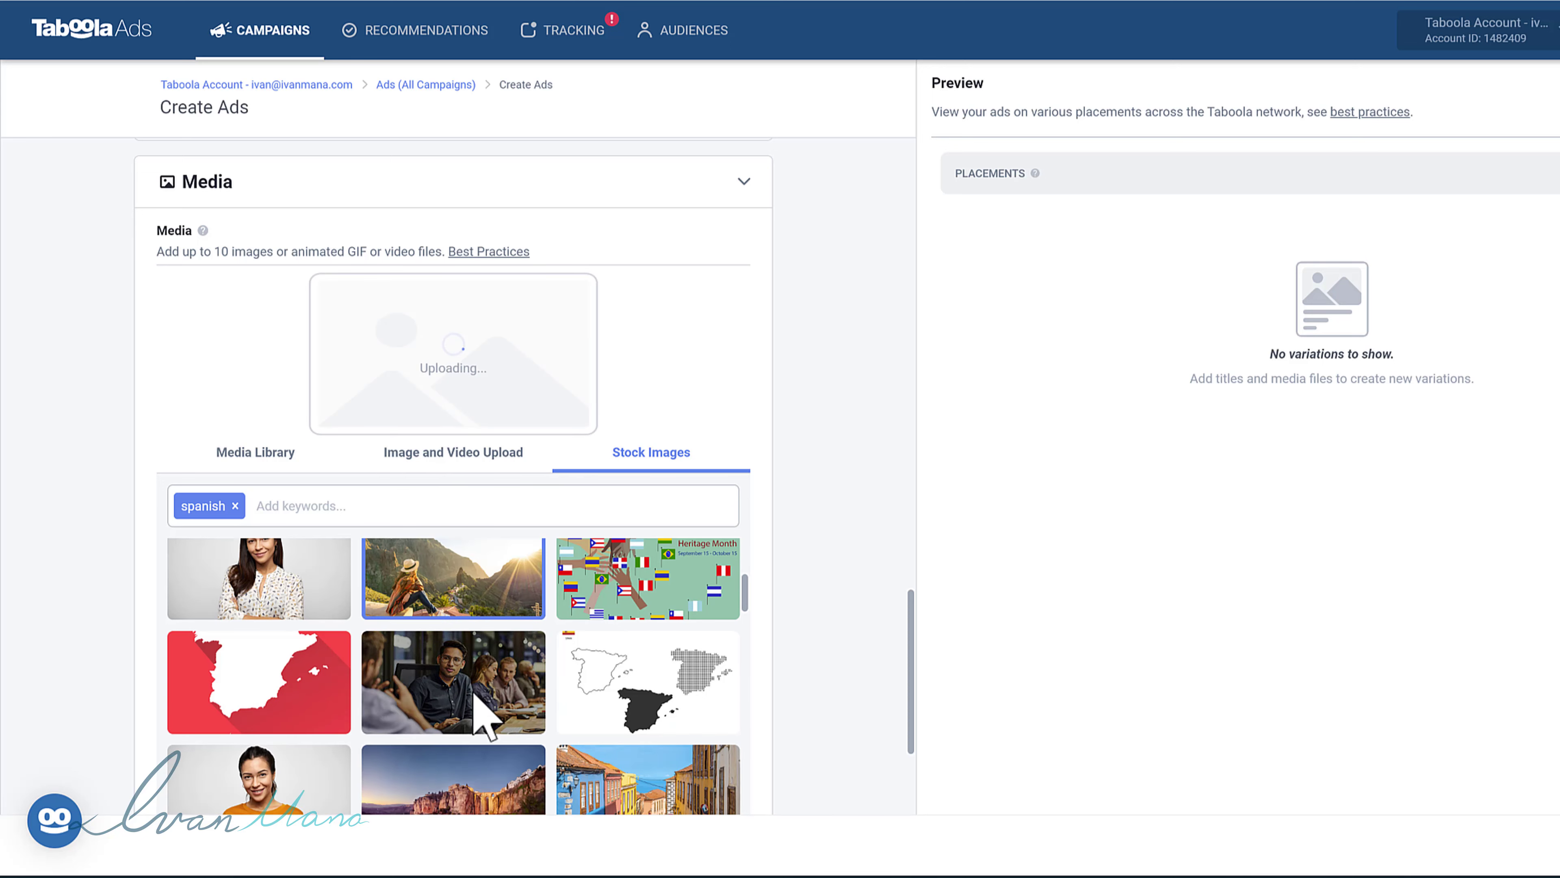
pyautogui.scroll(-1, 430, 676)
pyautogui.scroll(-1, 452, 639)
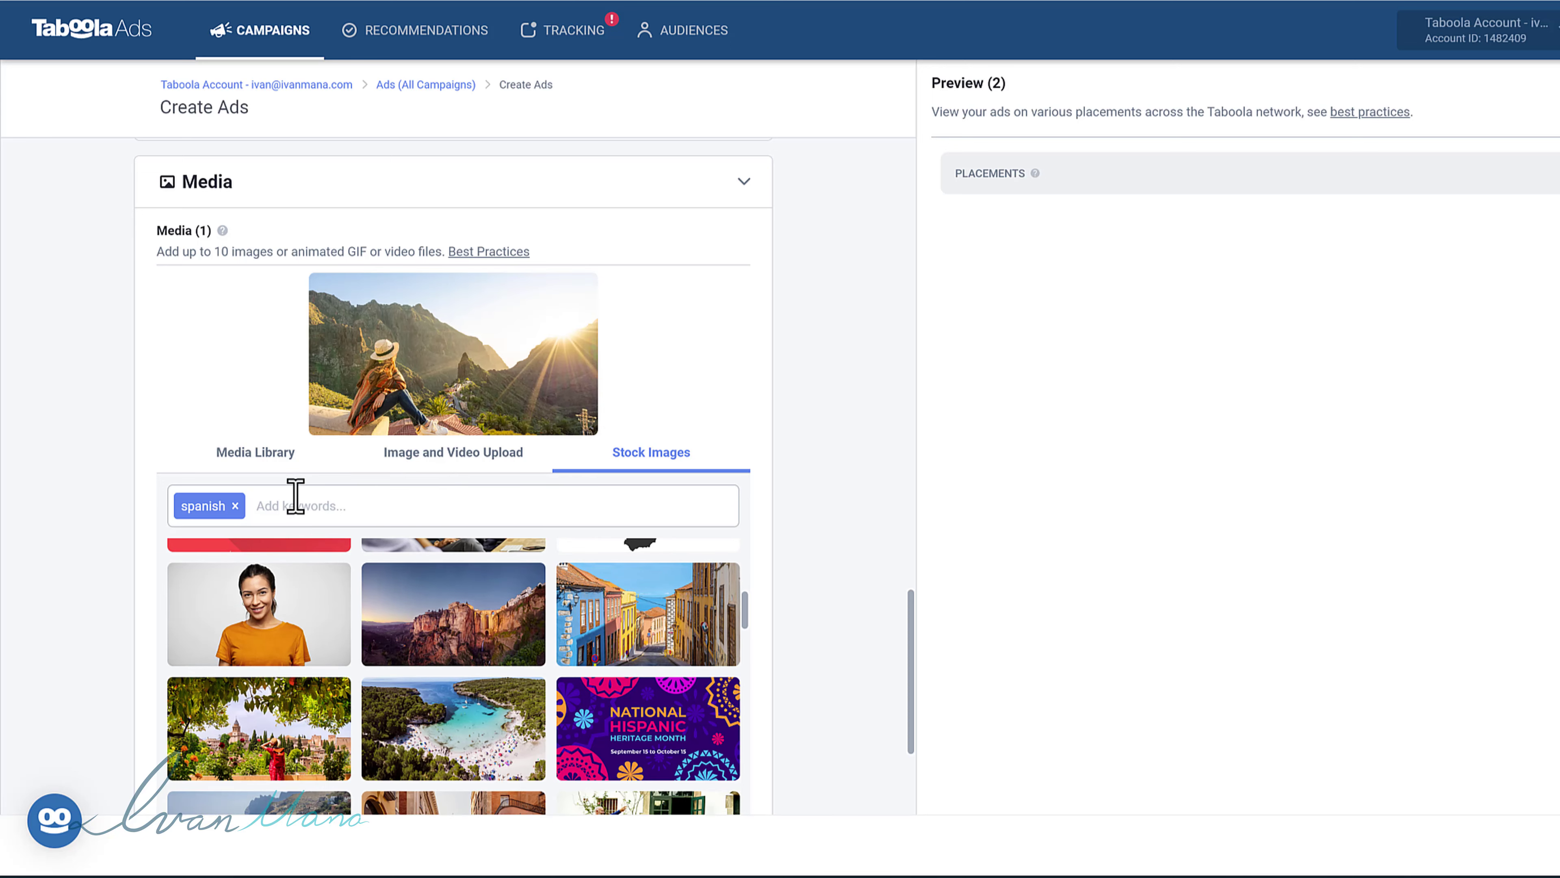
pyautogui.click(235, 505)
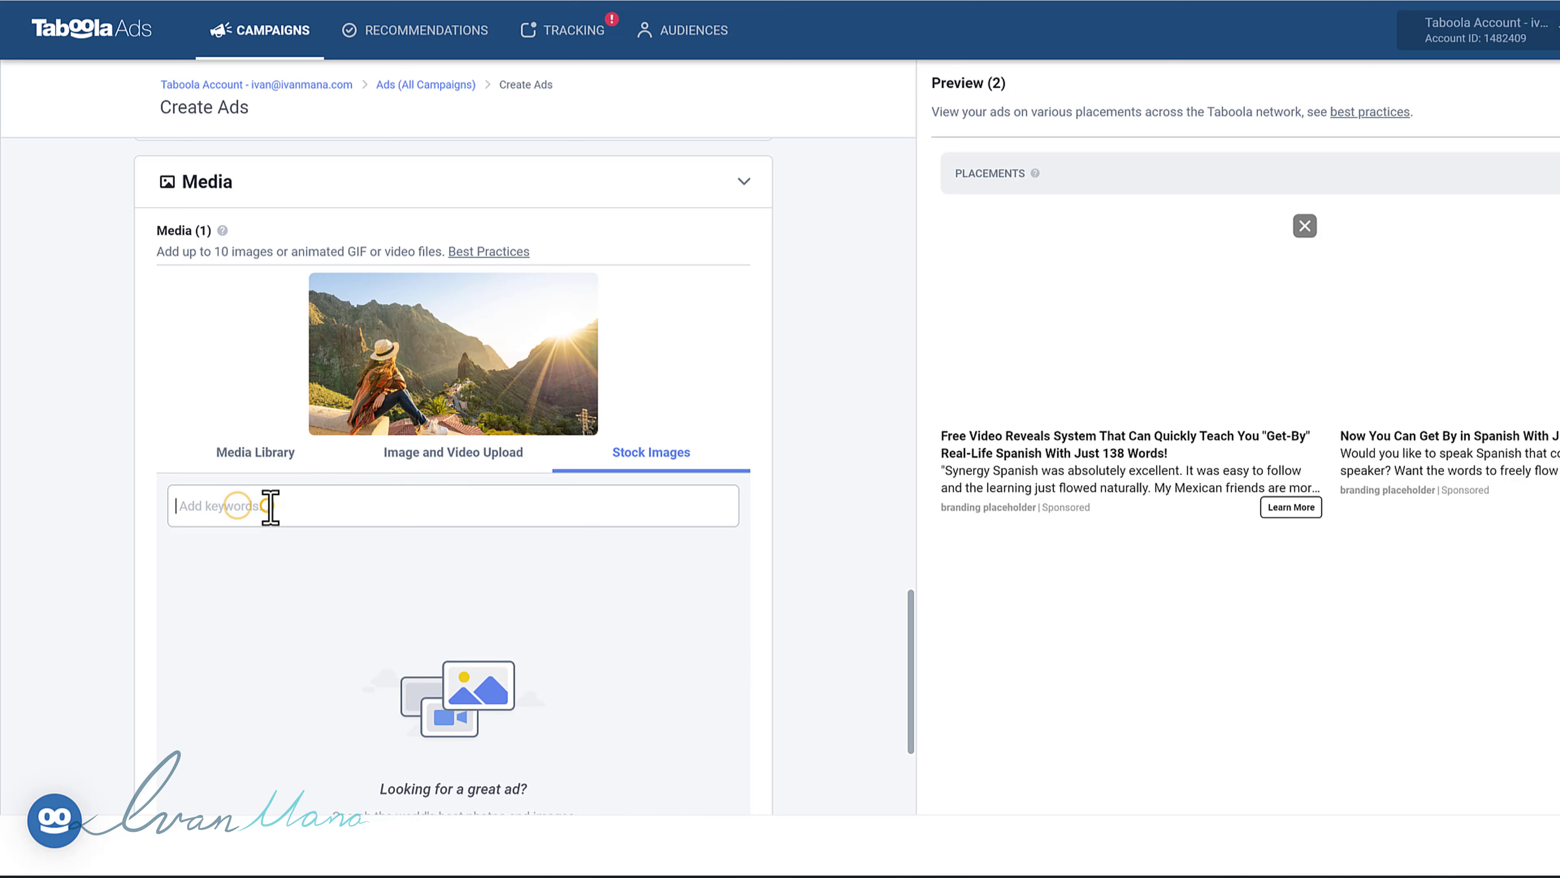
pyautogui.write('son')
pyautogui.press('BackSpace')
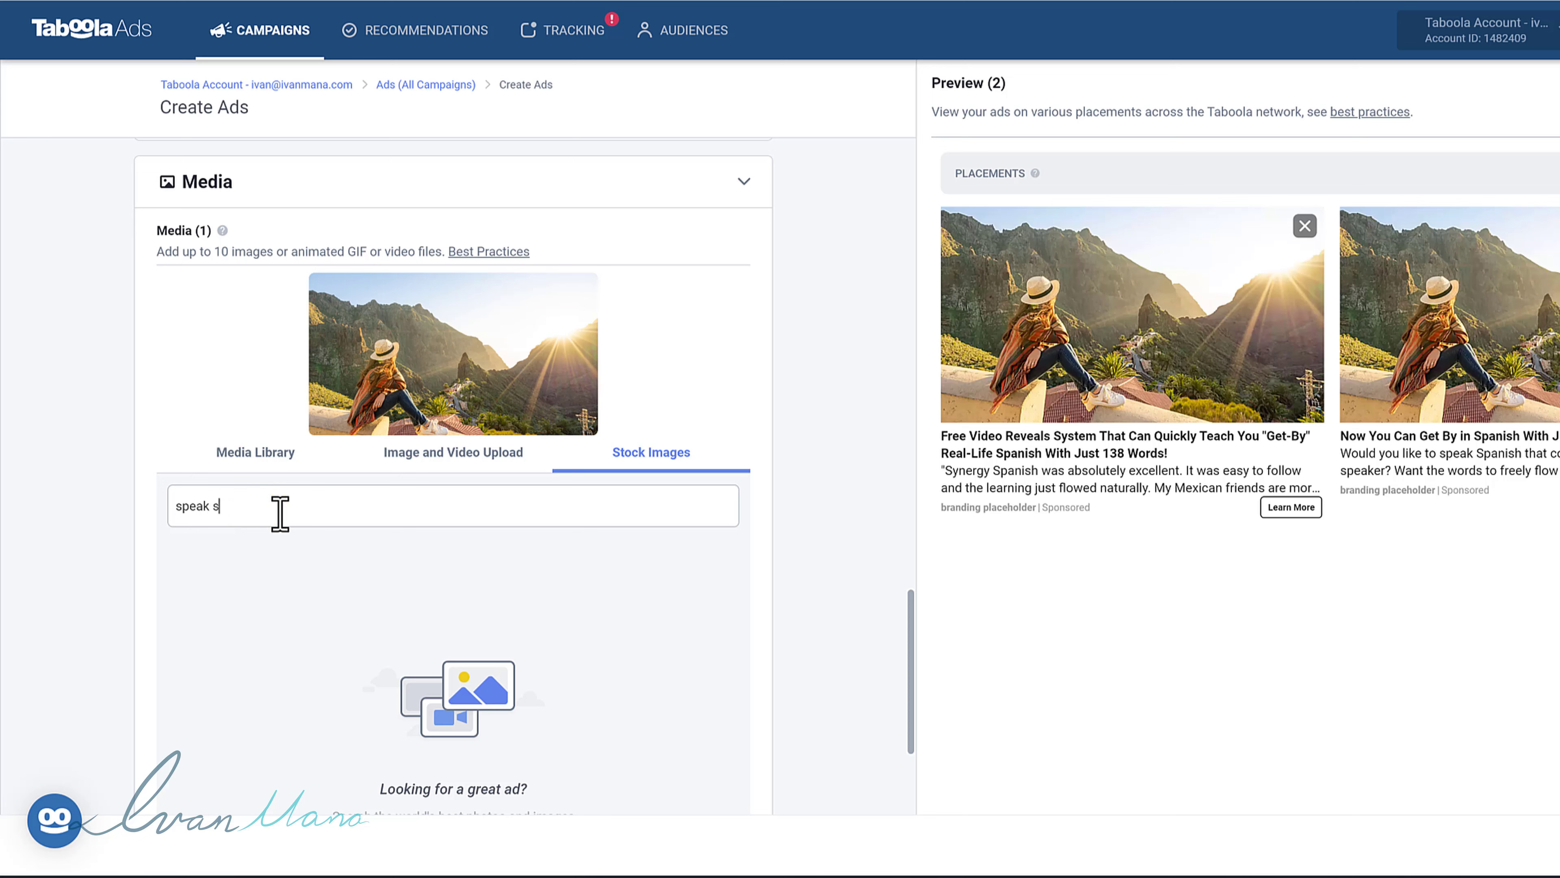
pyautogui.write('eak spanish')
pyautogui.press('Return')
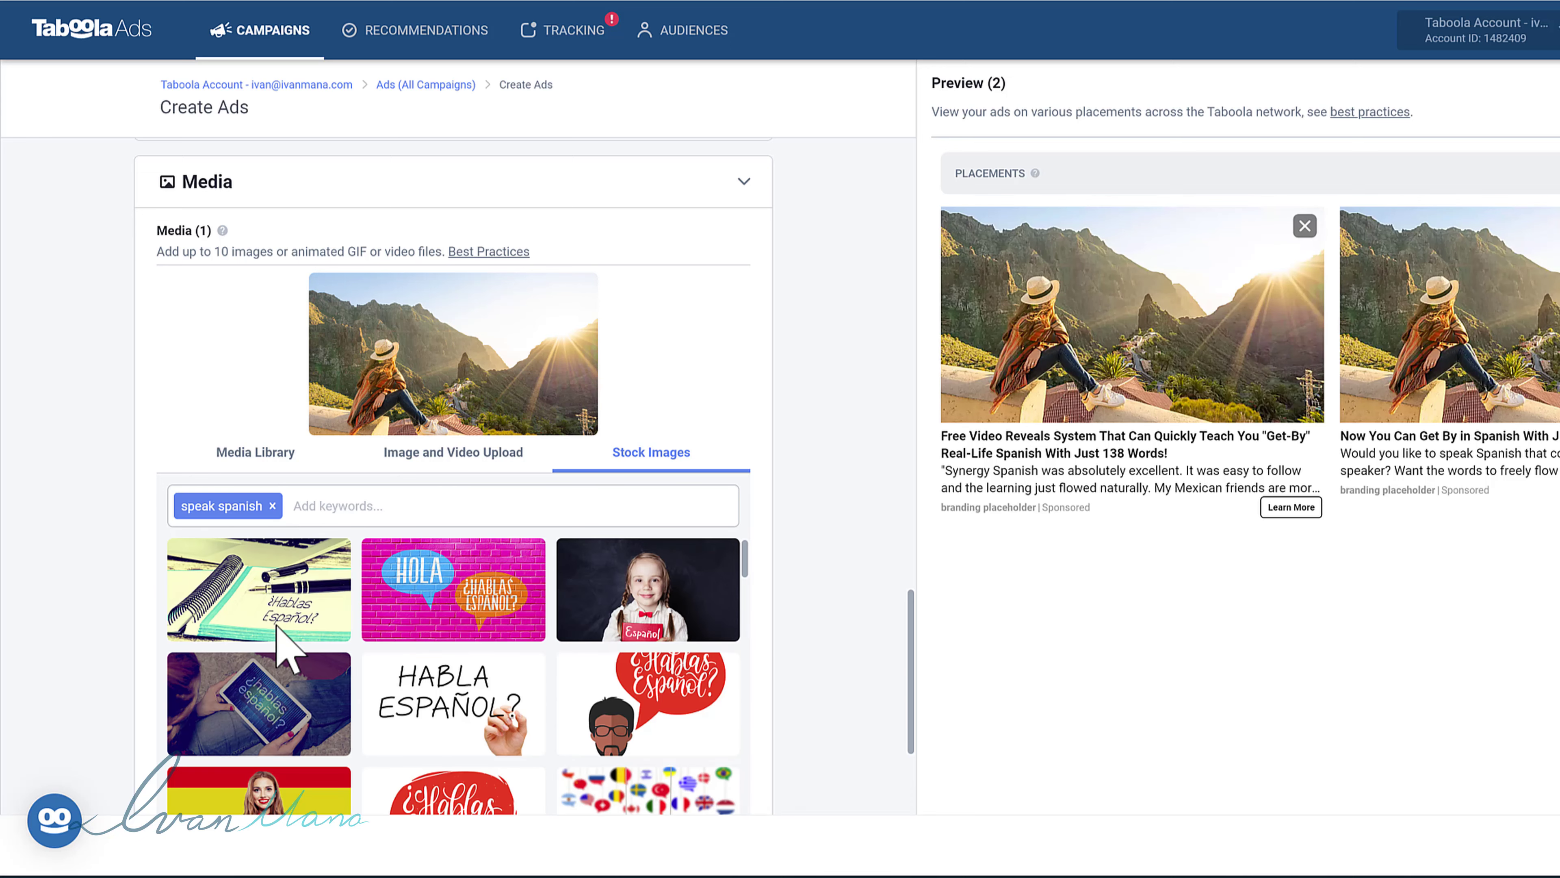
# Add the stock photo of hands holding a "¿Hablas español?" note as the second ad image
pyautogui.moveTo(248, 605)
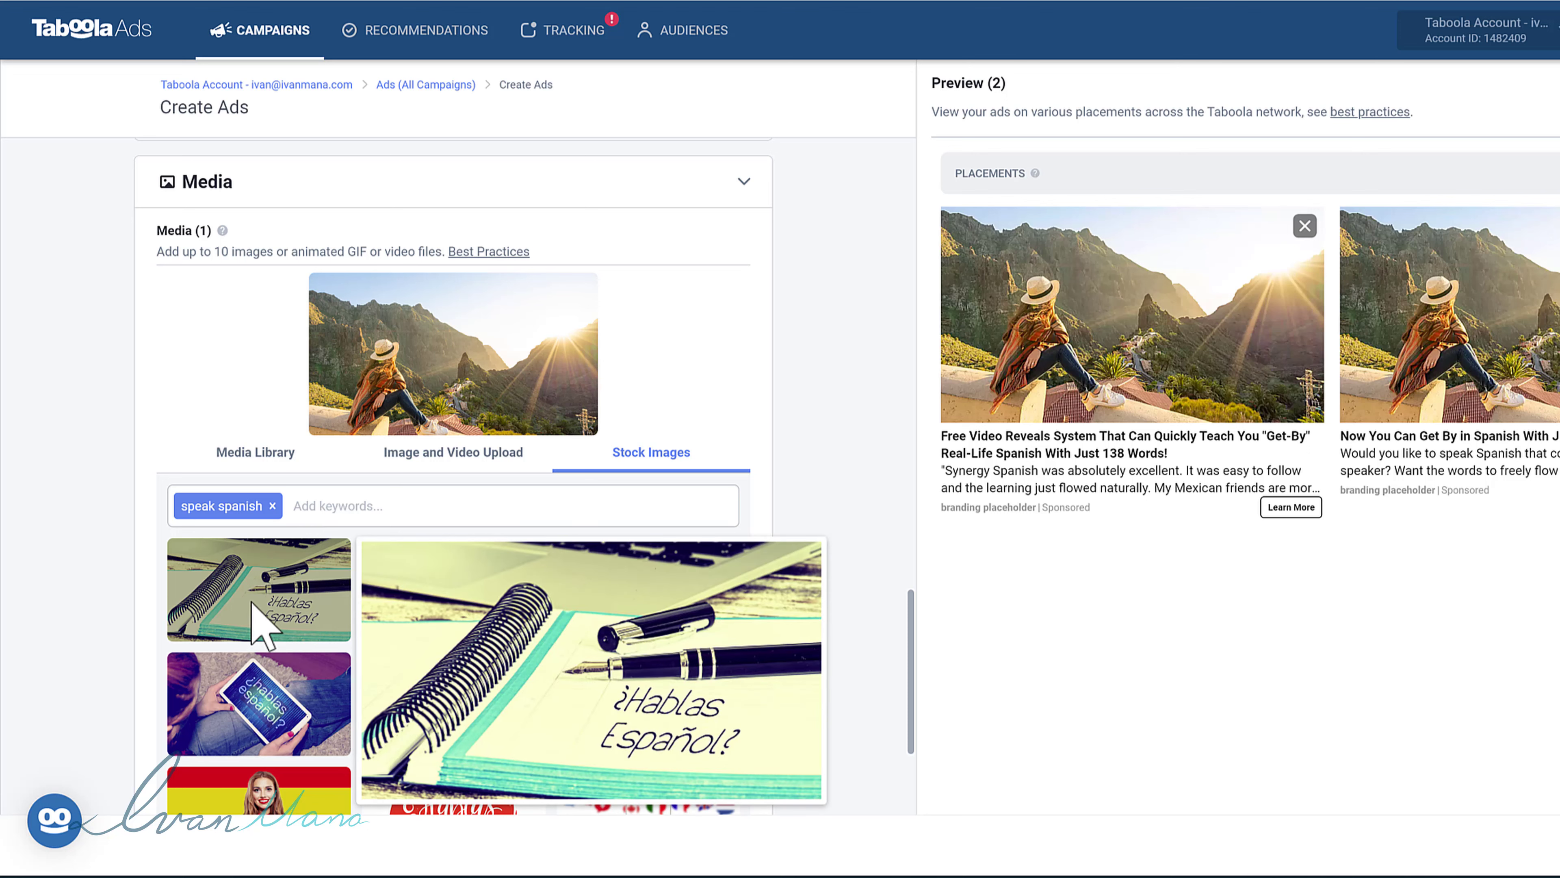
pyautogui.scroll(-3, 369, 658)
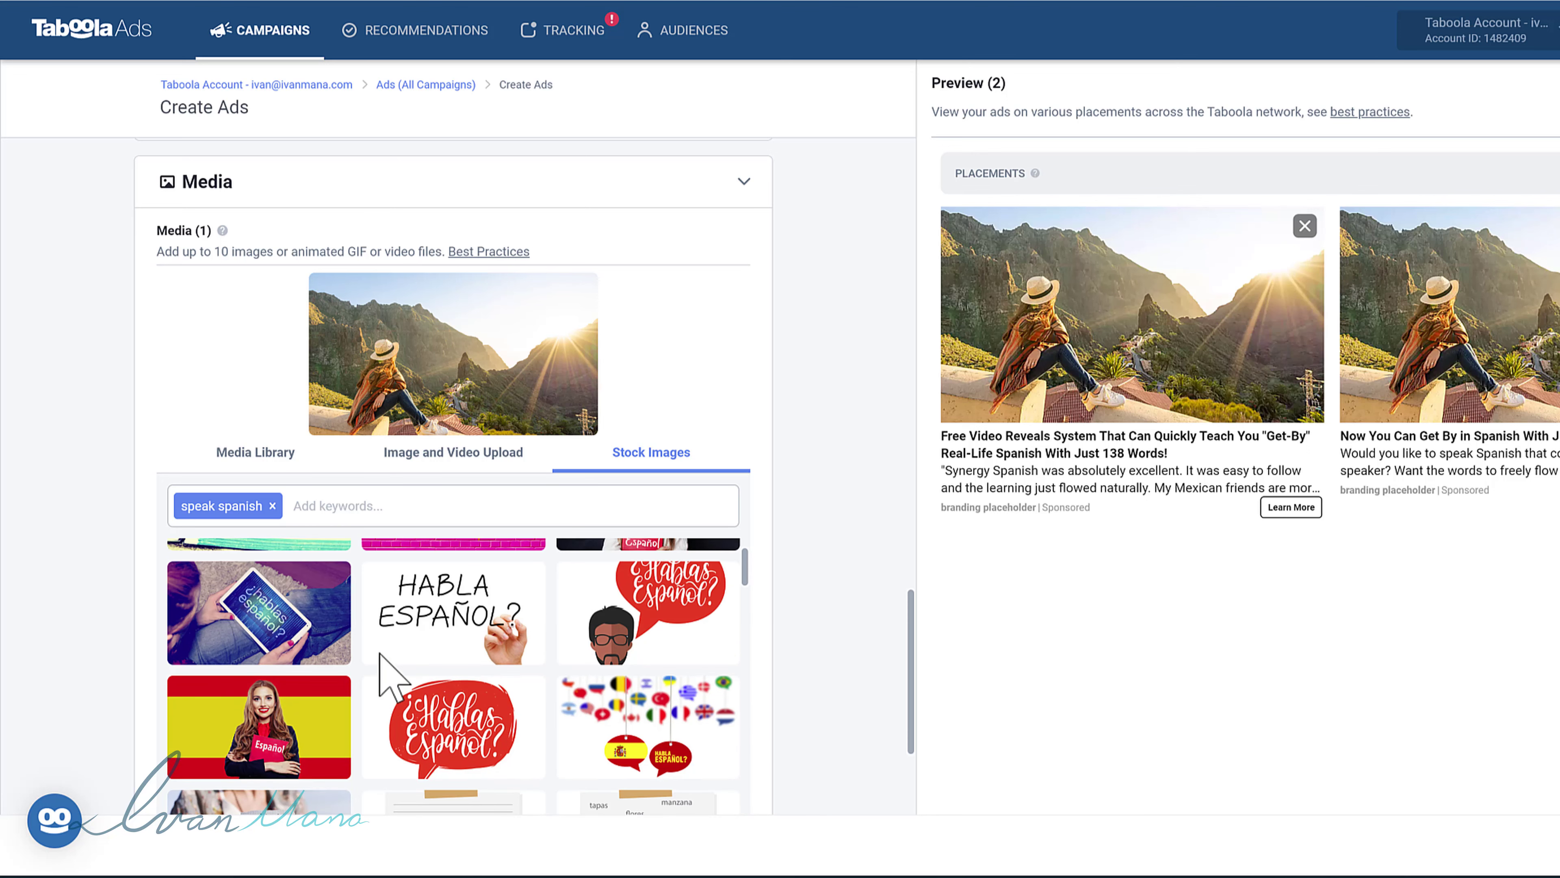
pyautogui.scroll(-2, 386, 664)
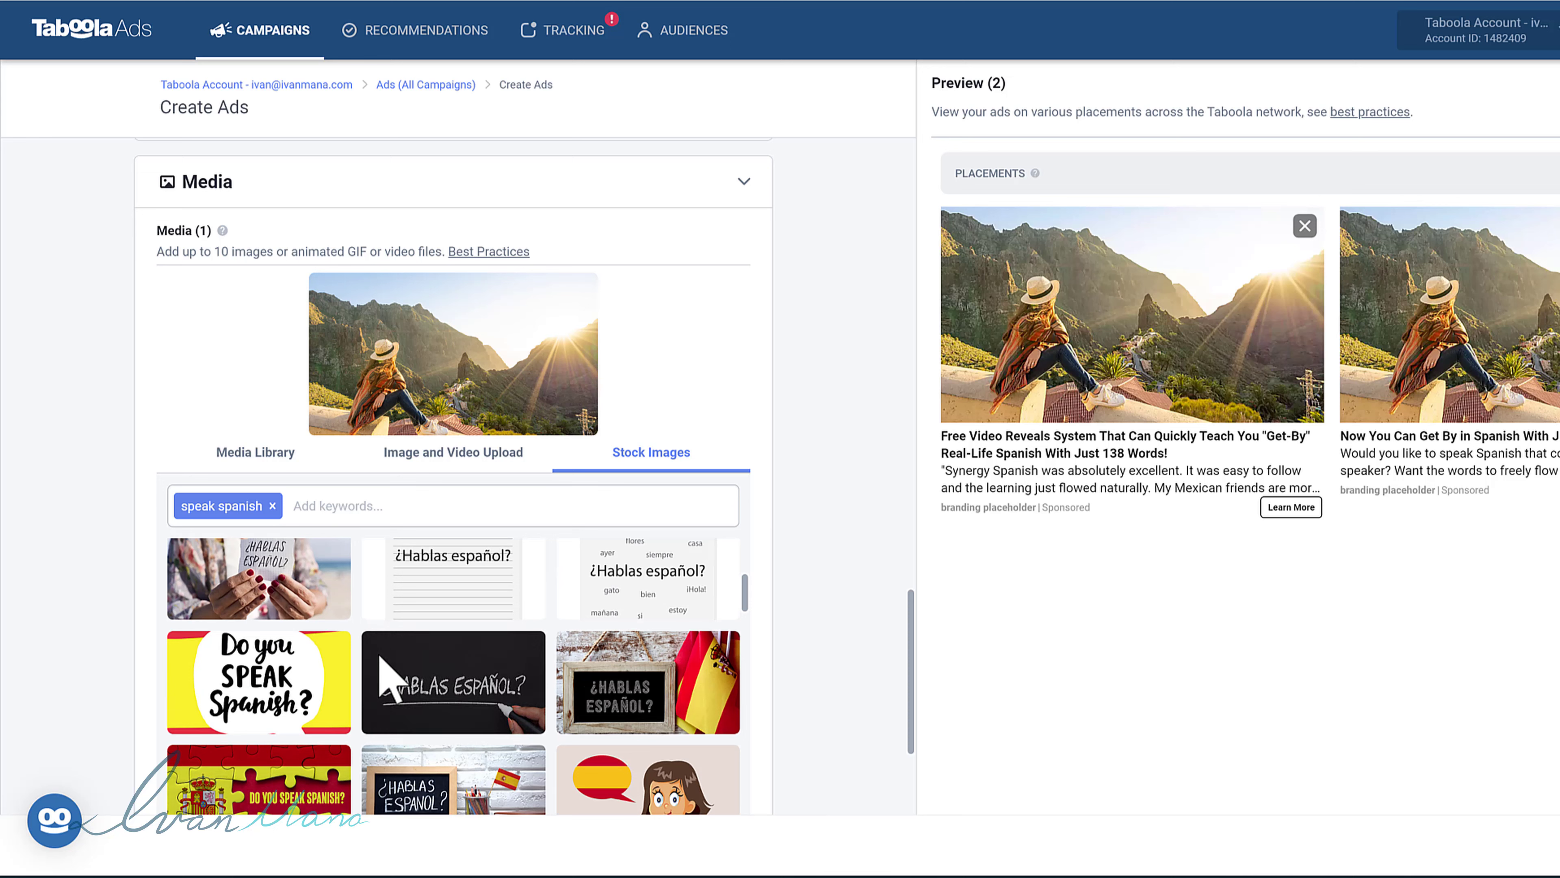
pyautogui.scroll(-2, 354, 631)
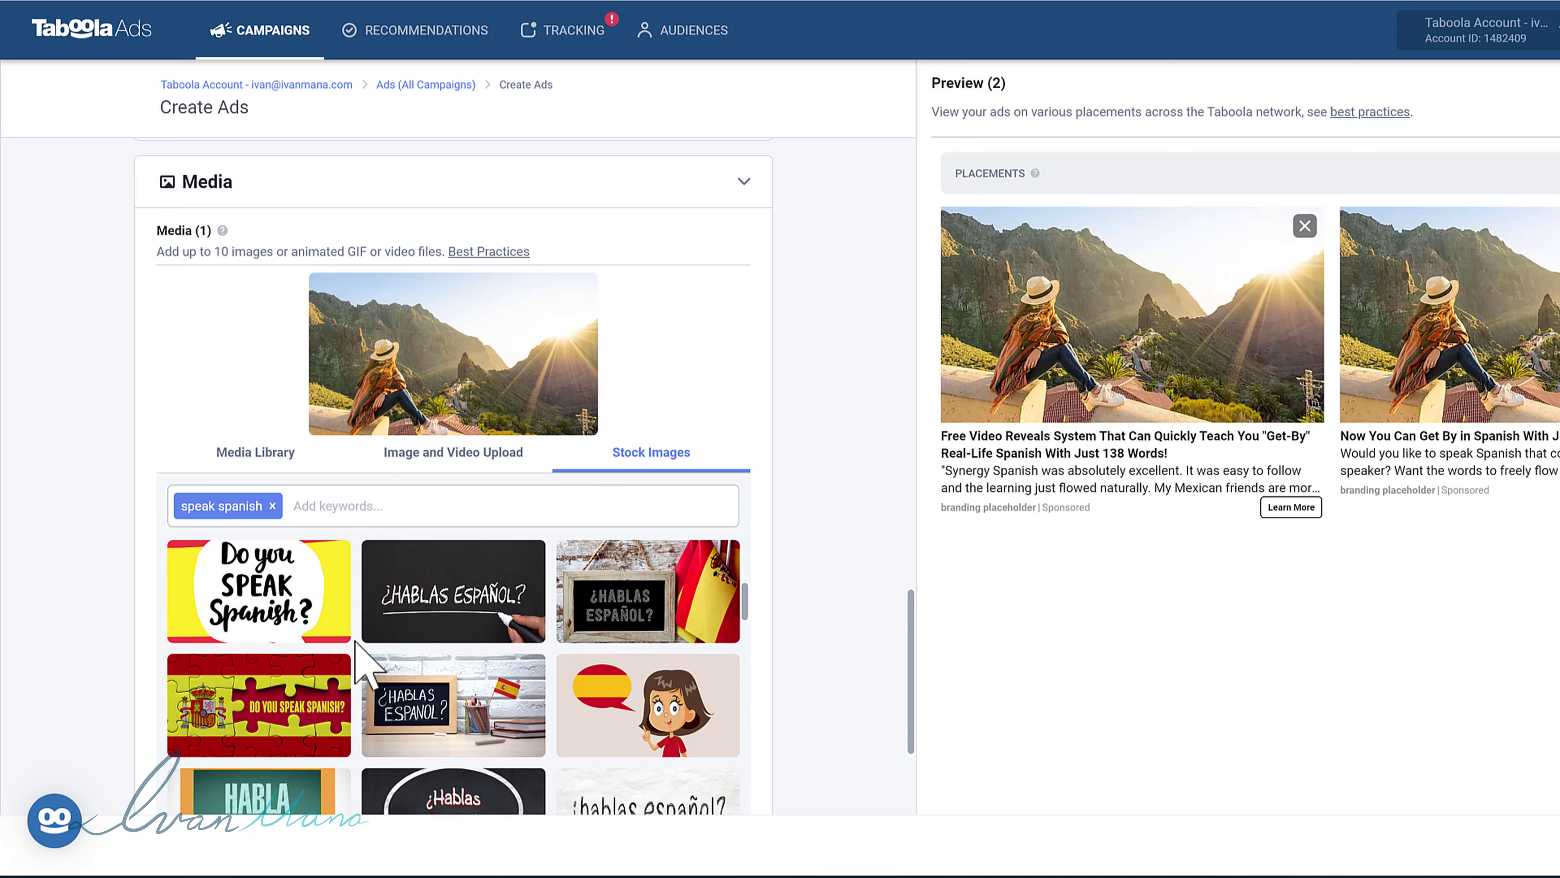
pyautogui.scroll(3, 362, 670)
pyautogui.click(273, 661)
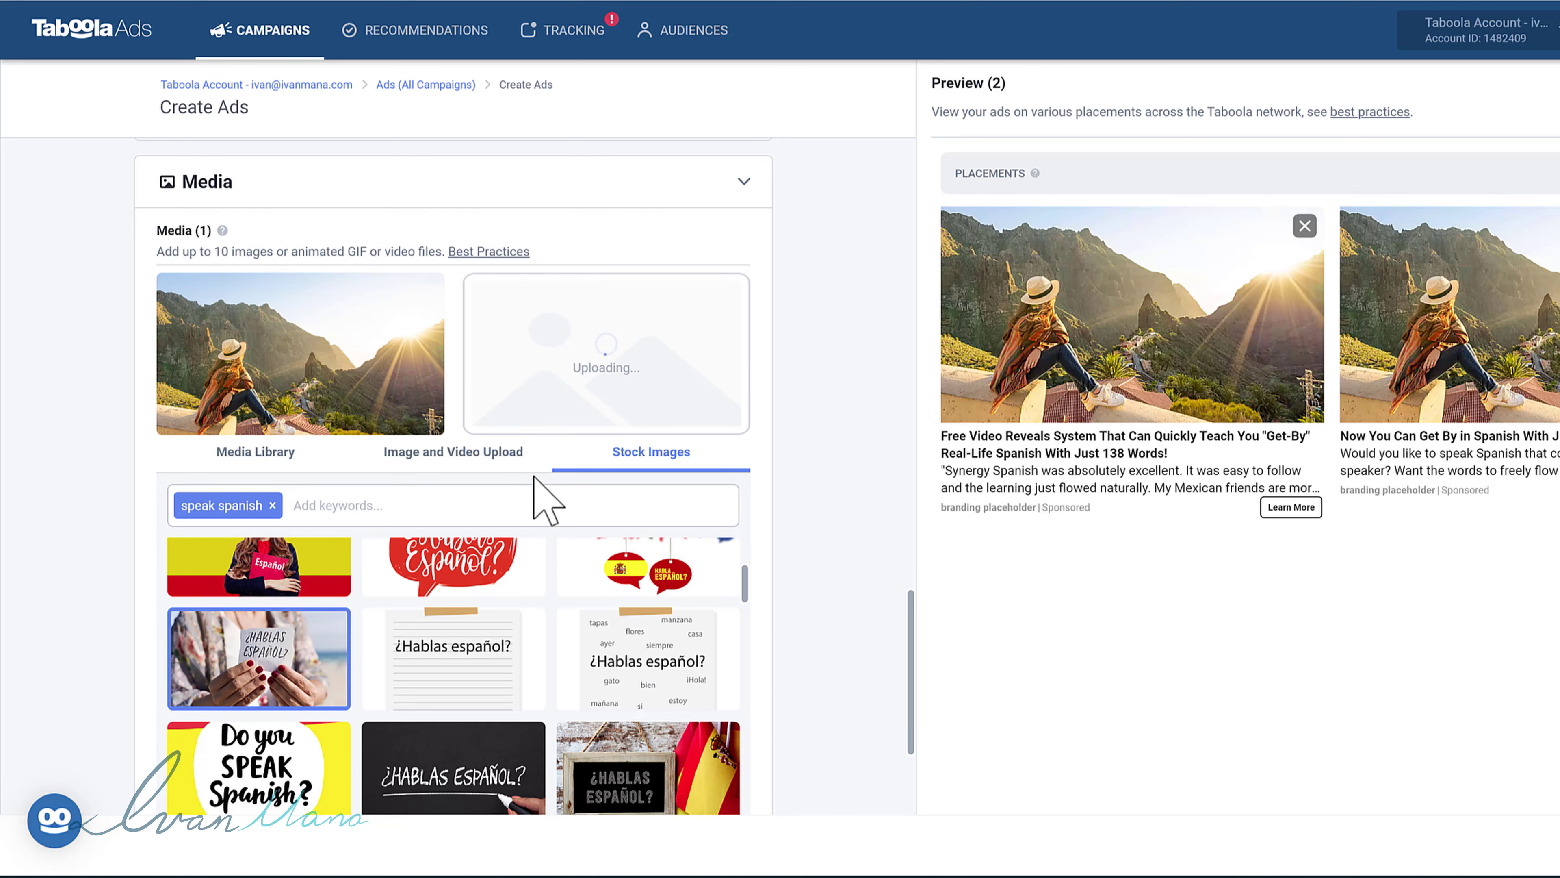
# Examine the ad variation previews in the 4:3, 2:1 and 6:5 placement formats
pyautogui.scroll(-1, 1212, 510)
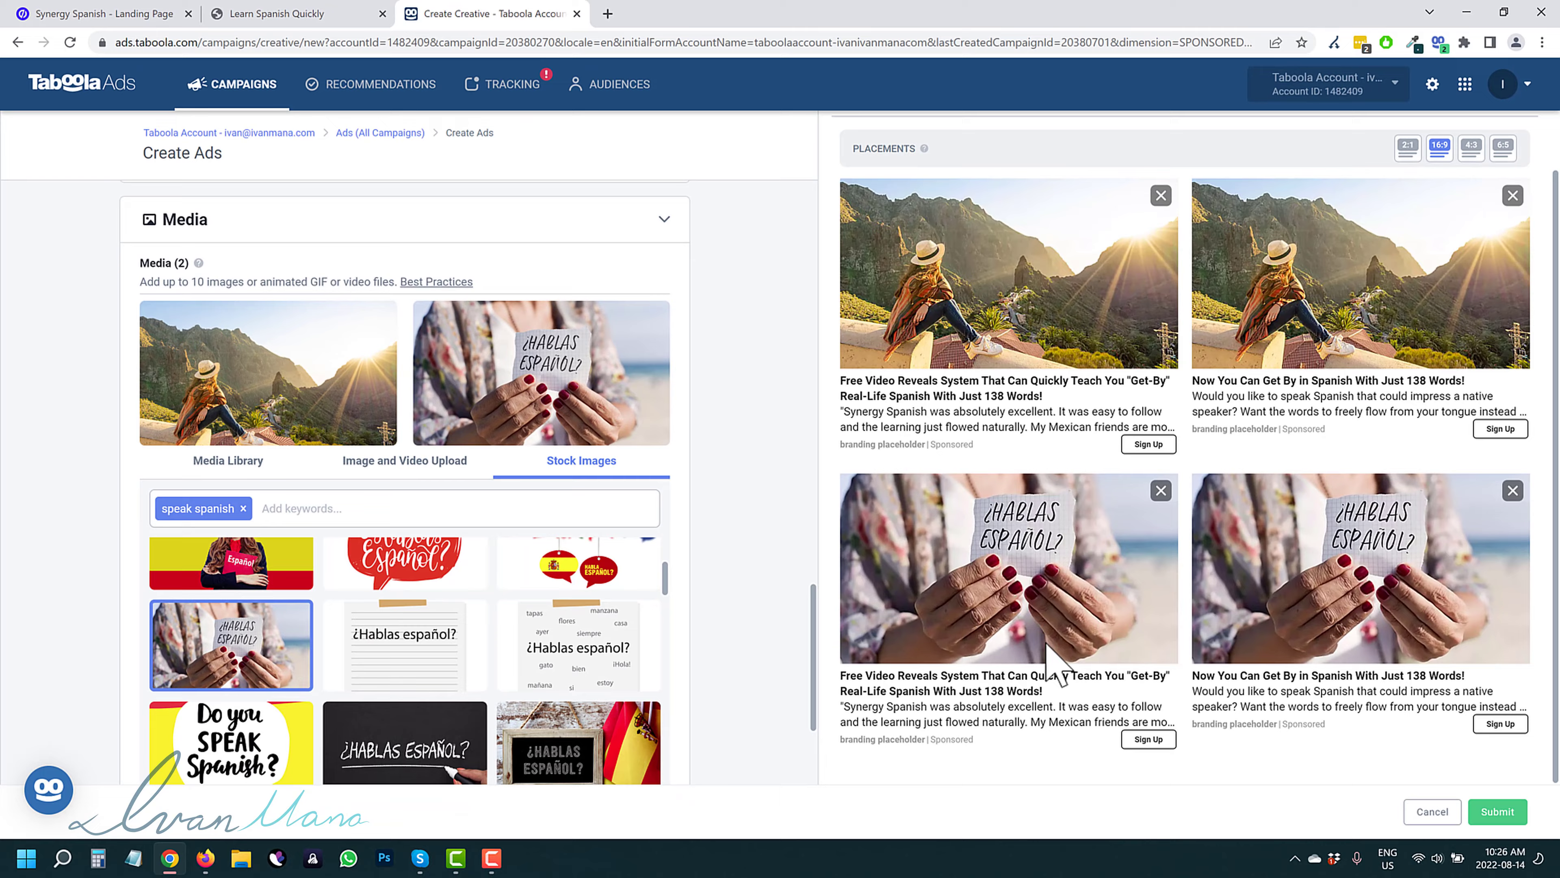
pyautogui.scroll(1, 1057, 664)
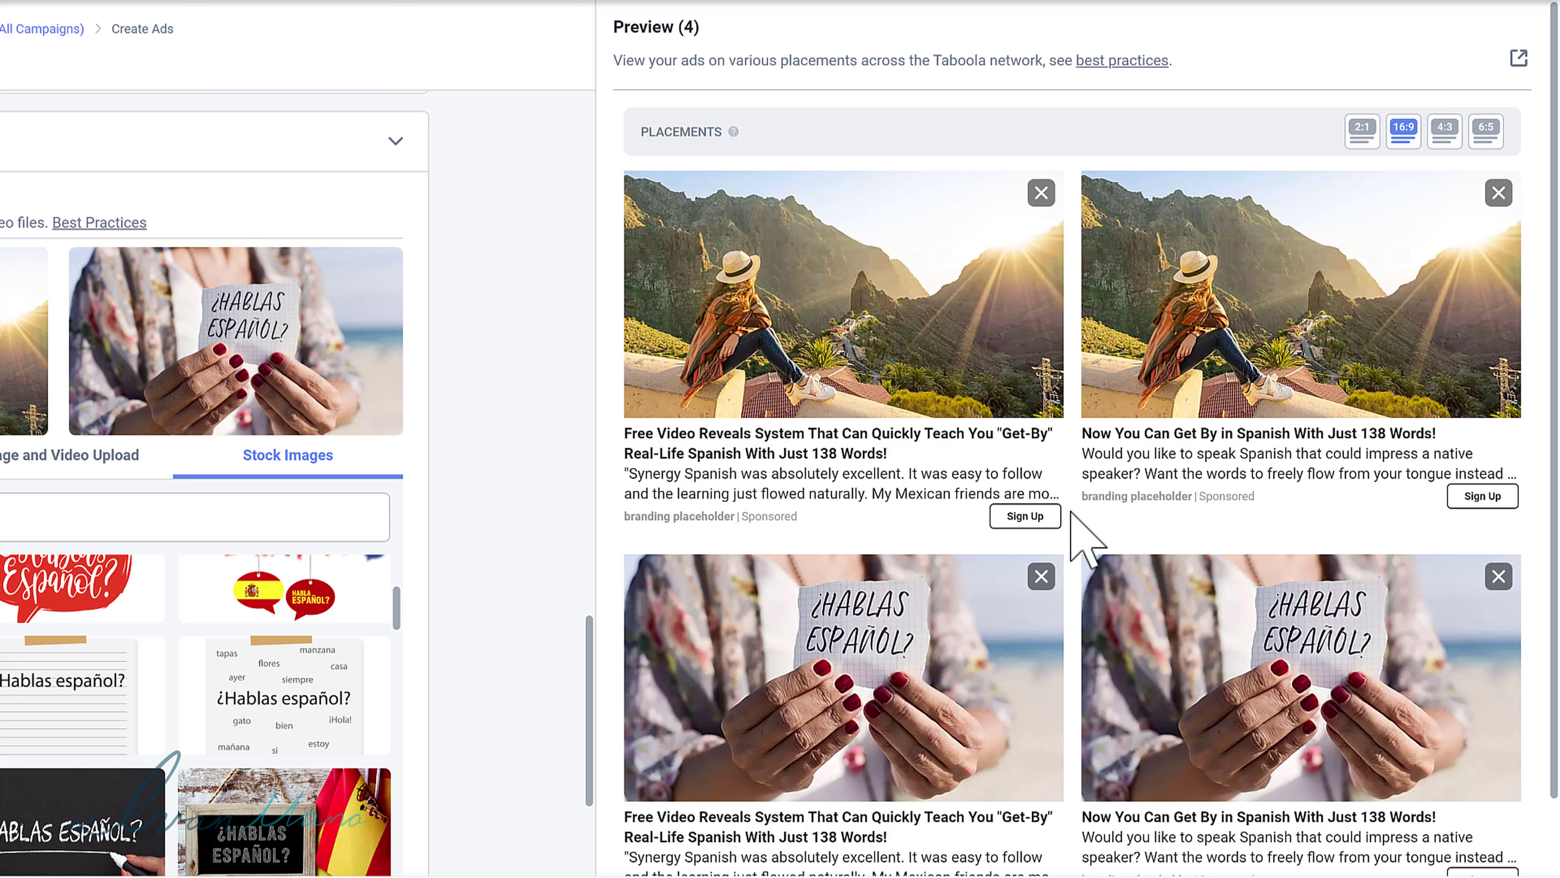
pyautogui.click(1444, 129)
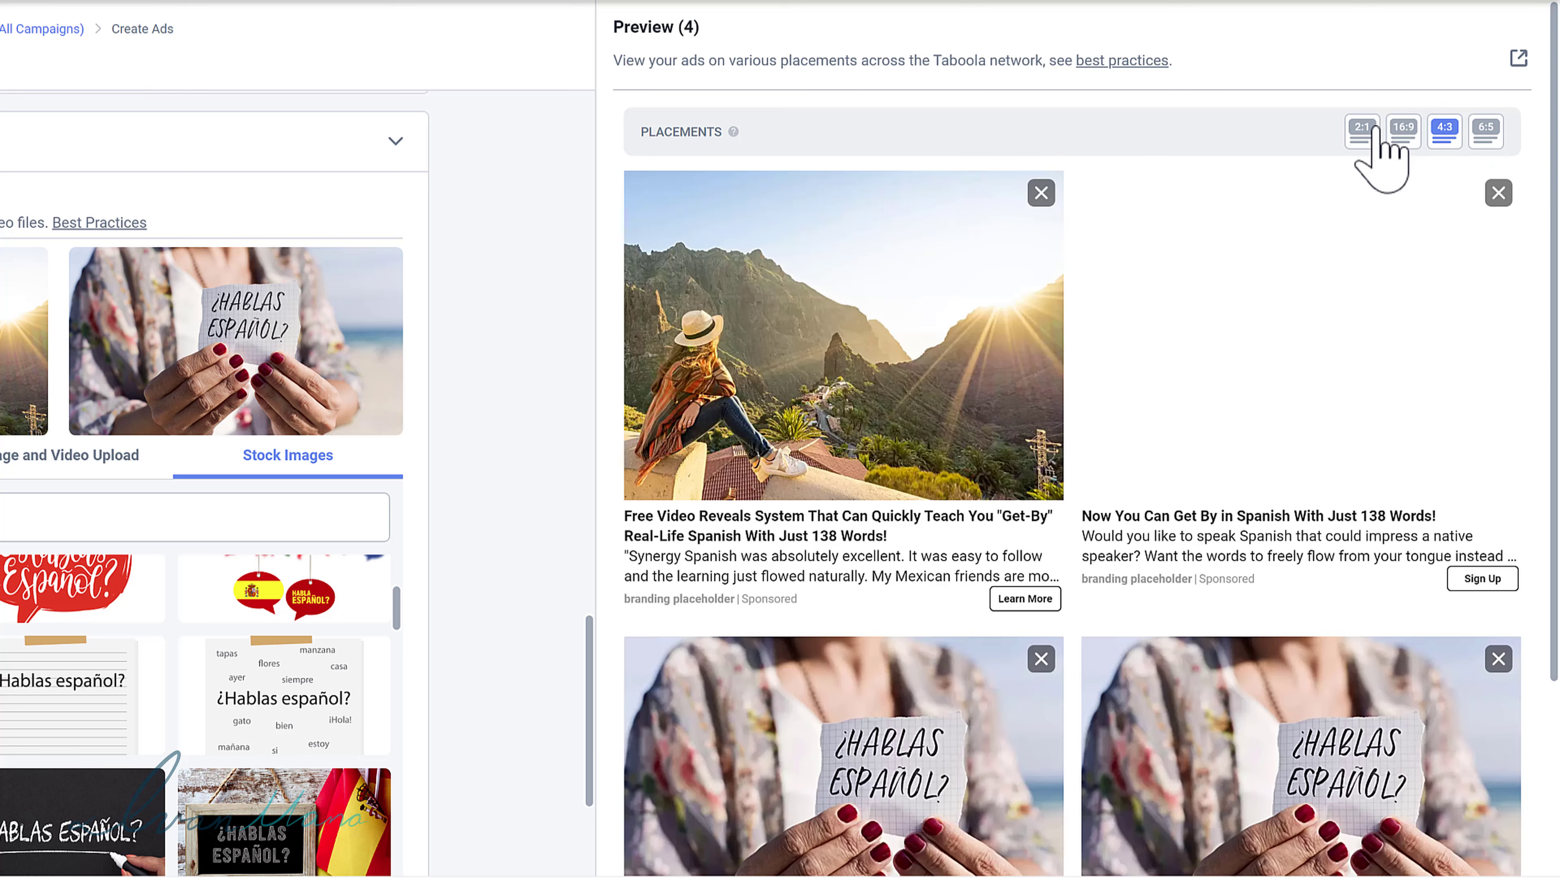
pyautogui.click(1375, 128)
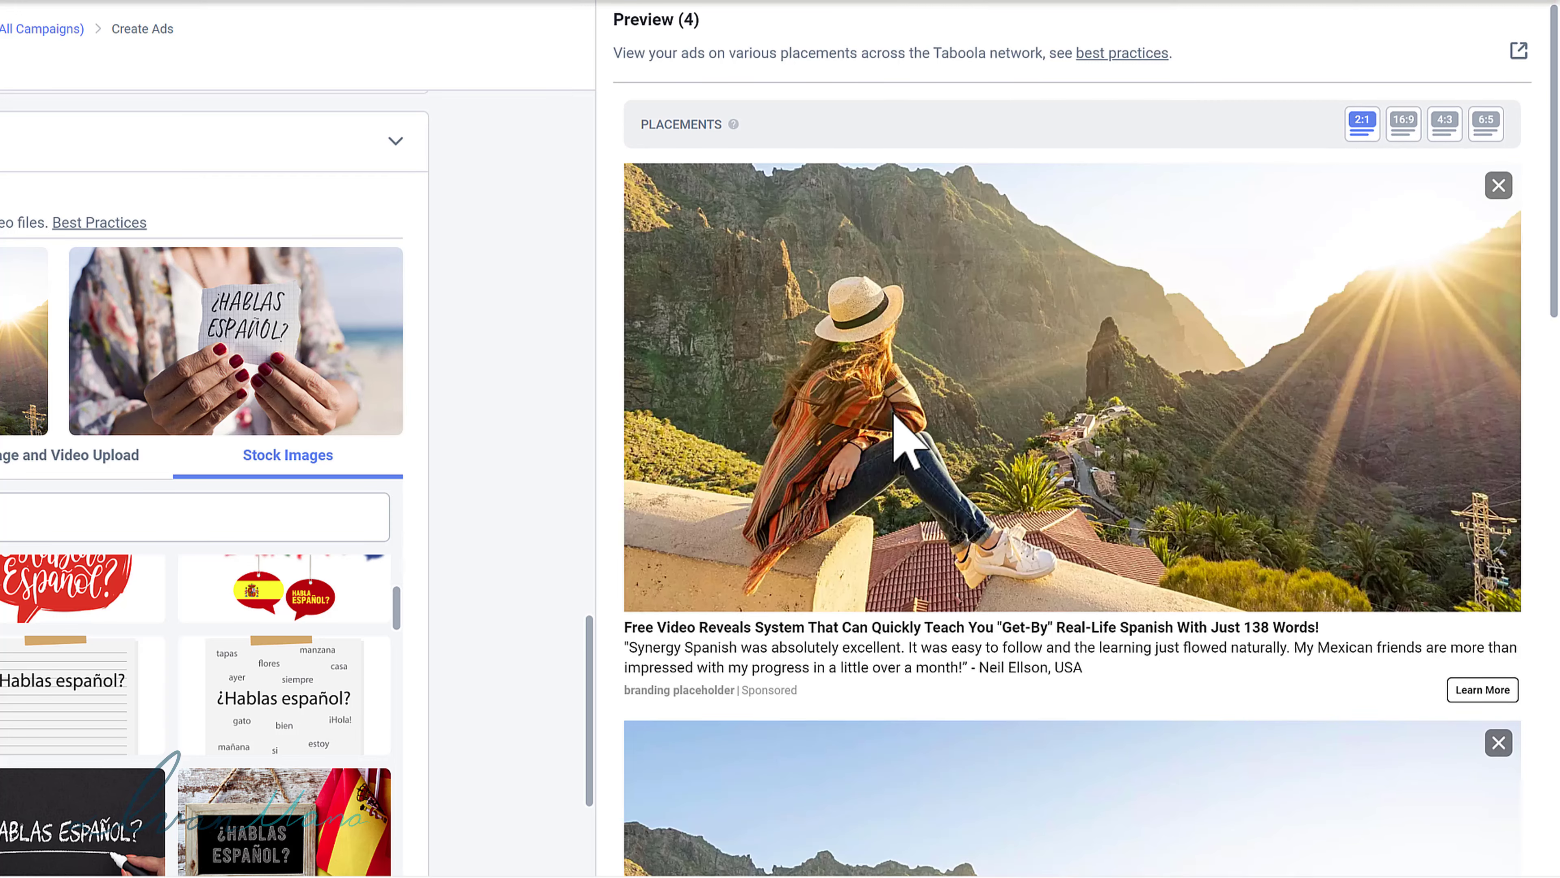
pyautogui.scroll(-7, 960, 587)
pyautogui.scroll(8, 1001, 615)
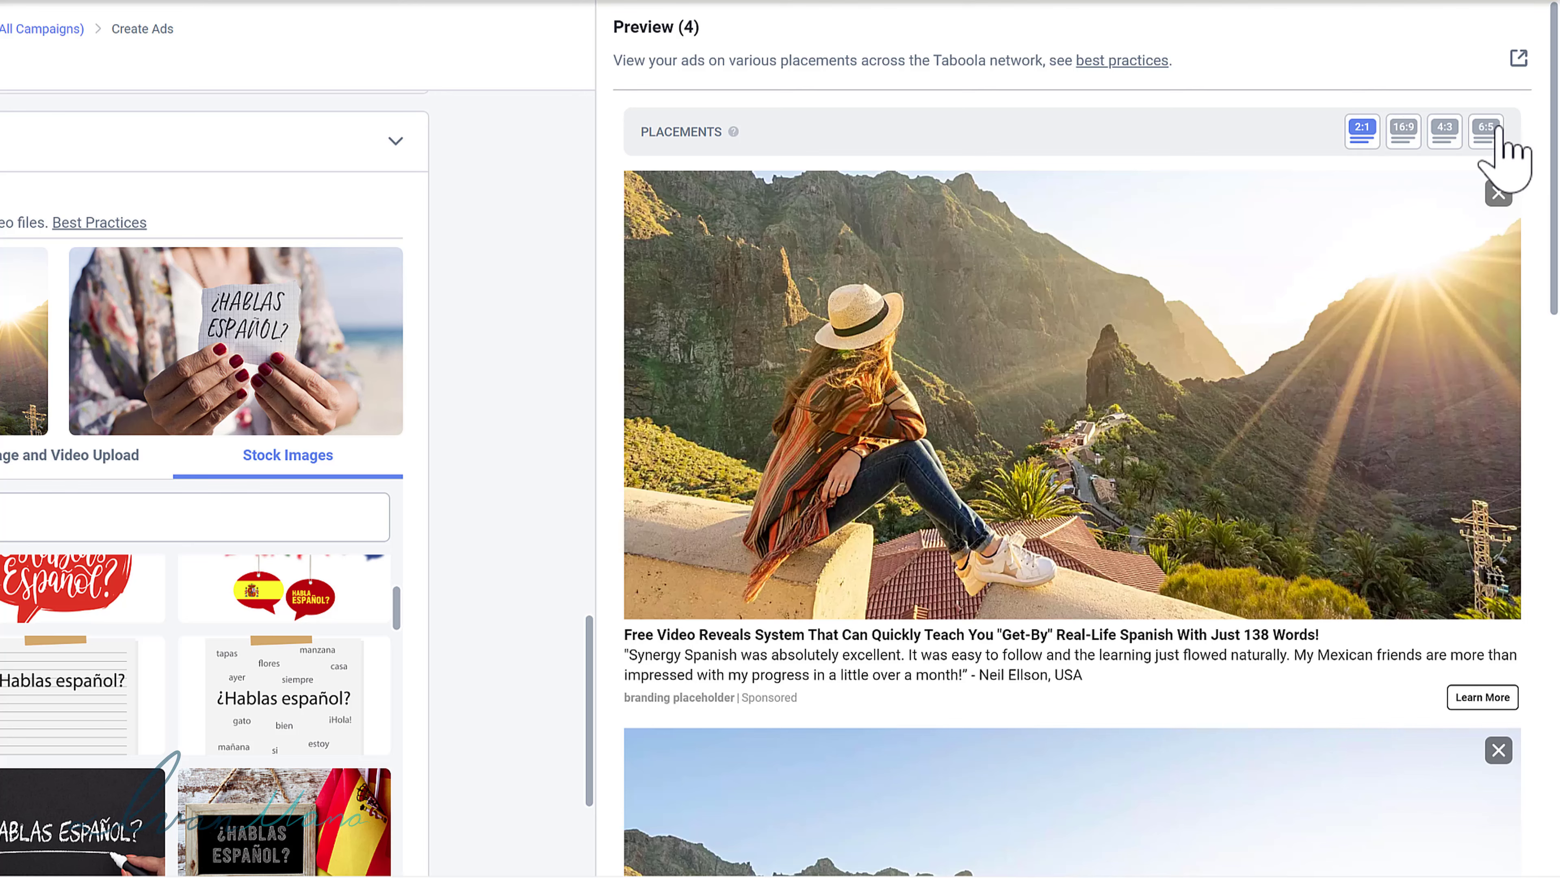
pyautogui.click(1499, 129)
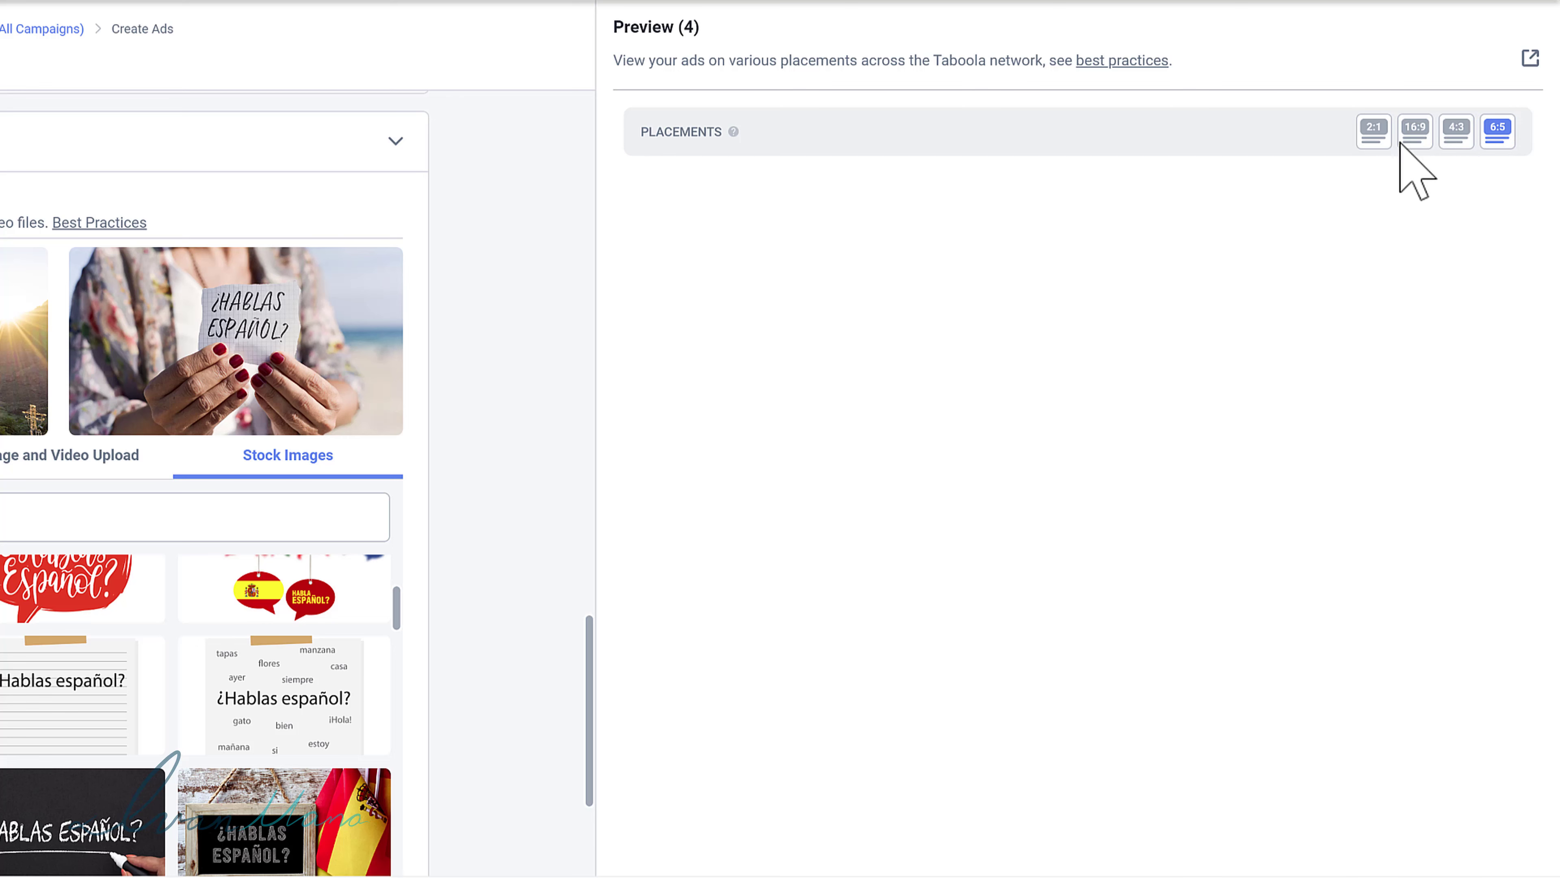
pyautogui.click(1464, 132)
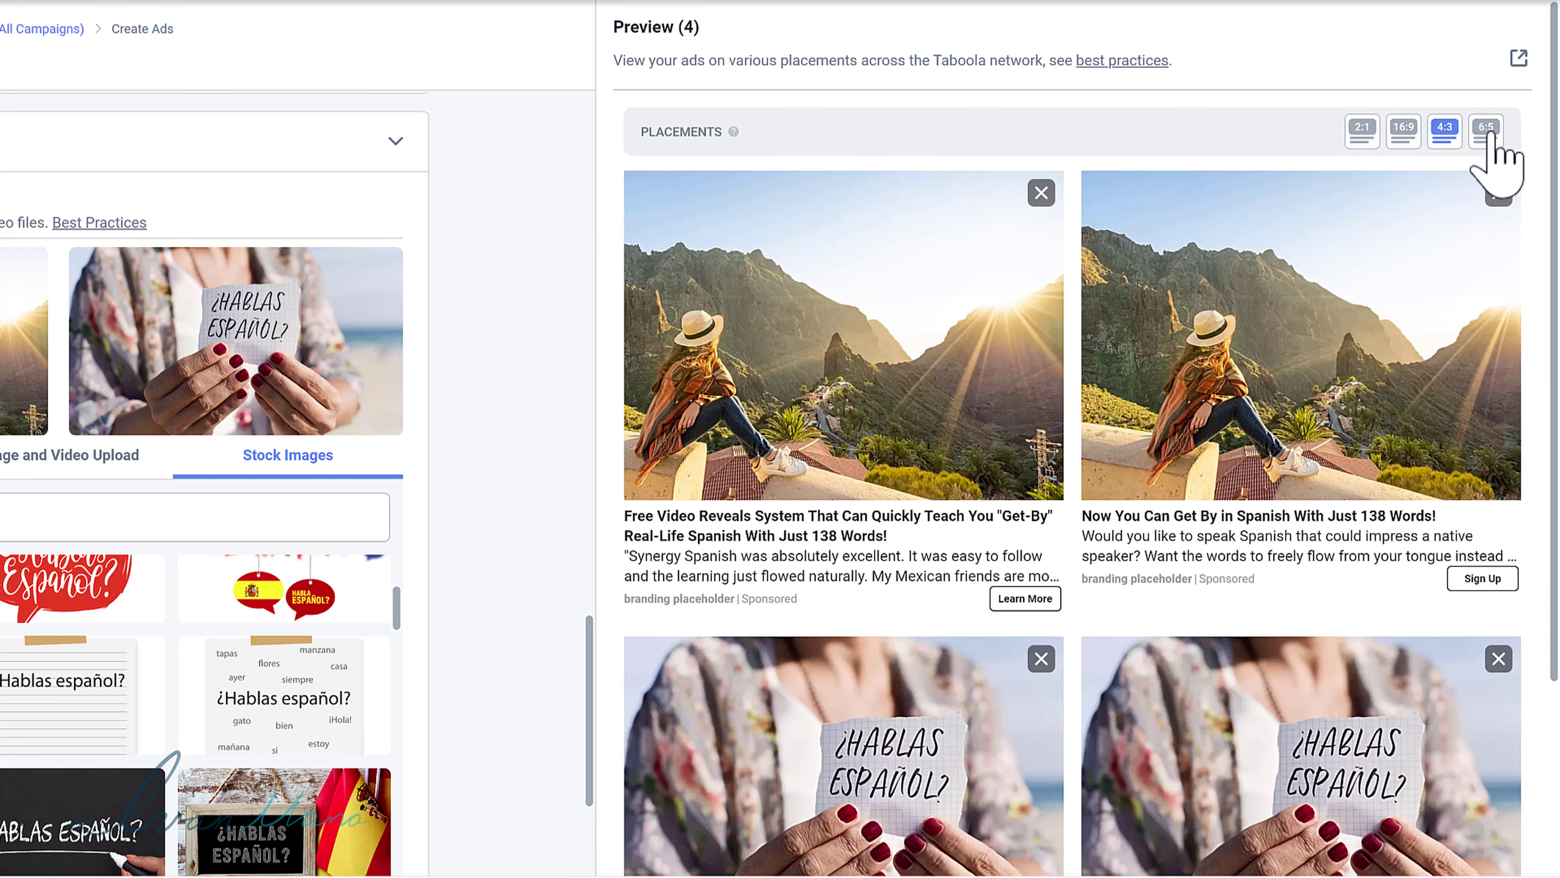
pyautogui.click(1497, 132)
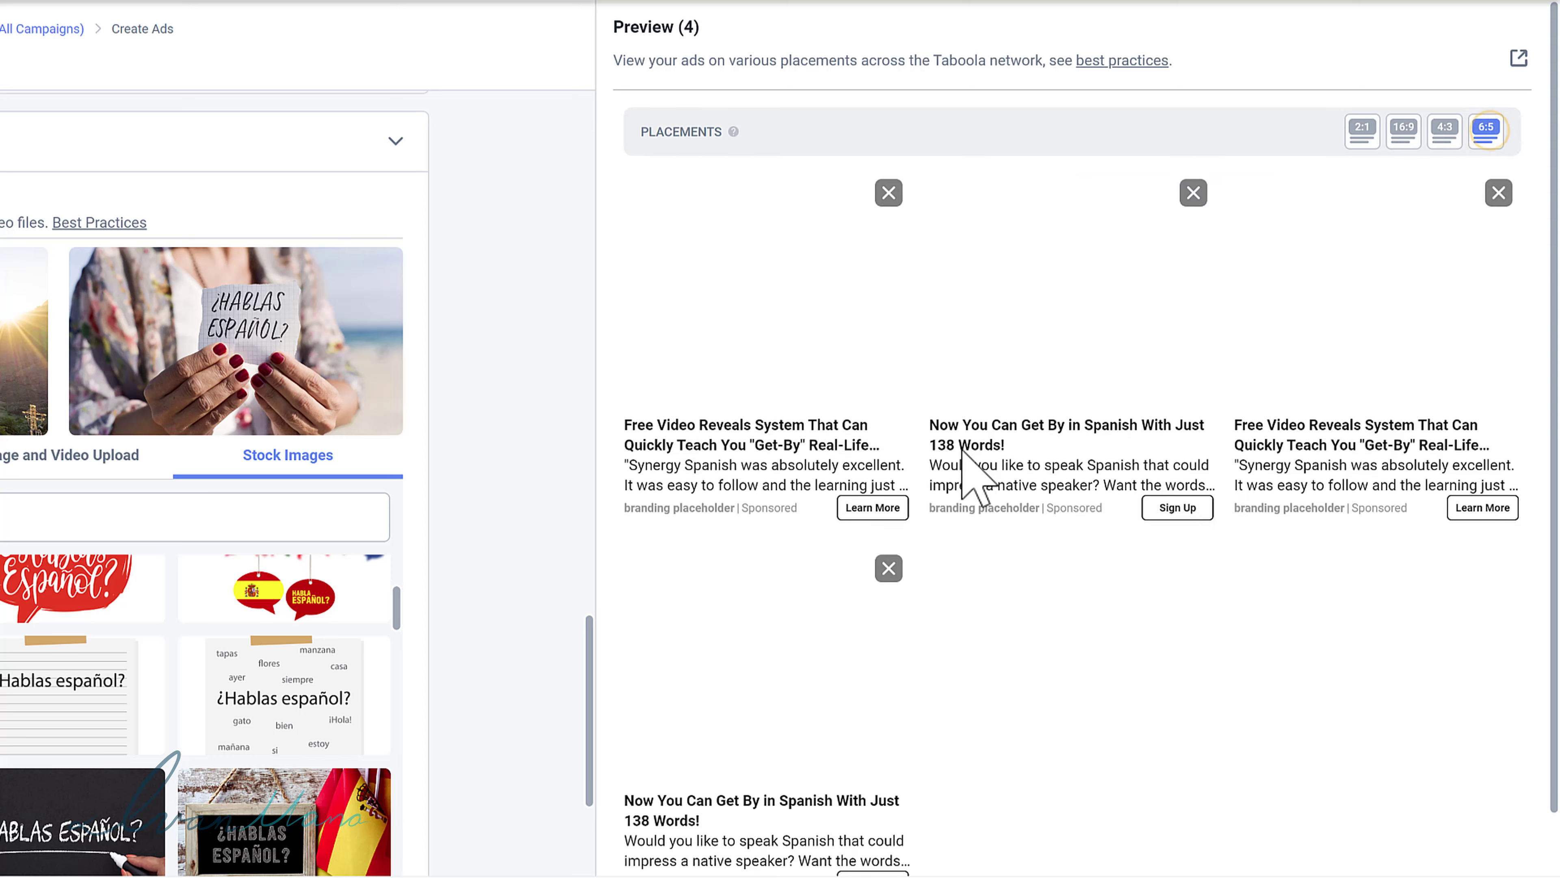
pyautogui.scroll(-1, 981, 451)
pyautogui.scroll(1, 983, 450)
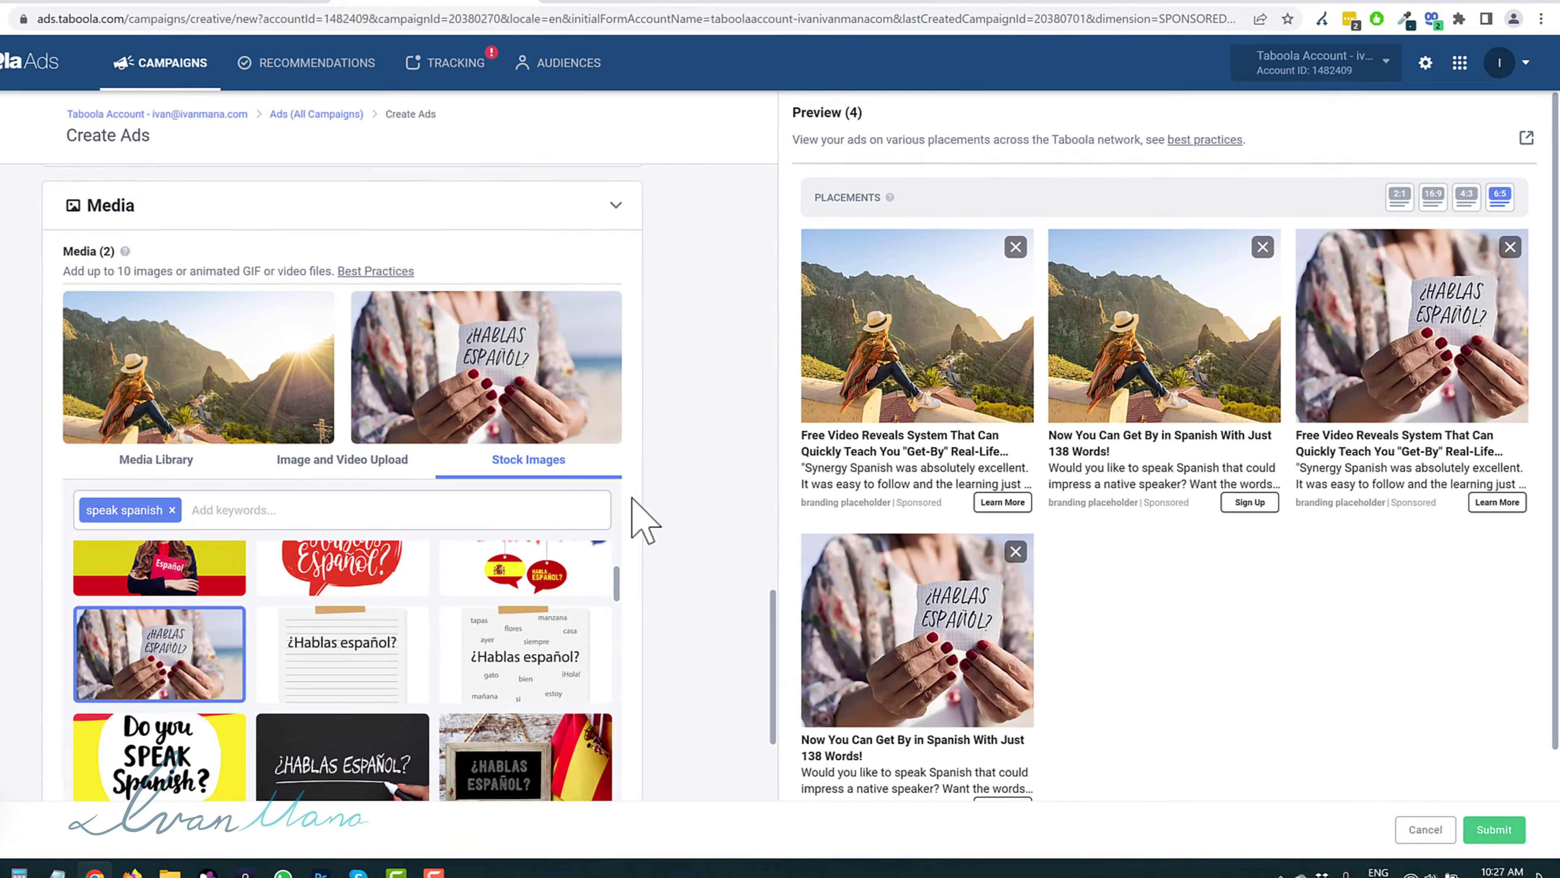
# Review the headlines and landing page URL, and submit the ad variations to the Synergy Spanish campaign
pyautogui.scroll(5, 411, 541)
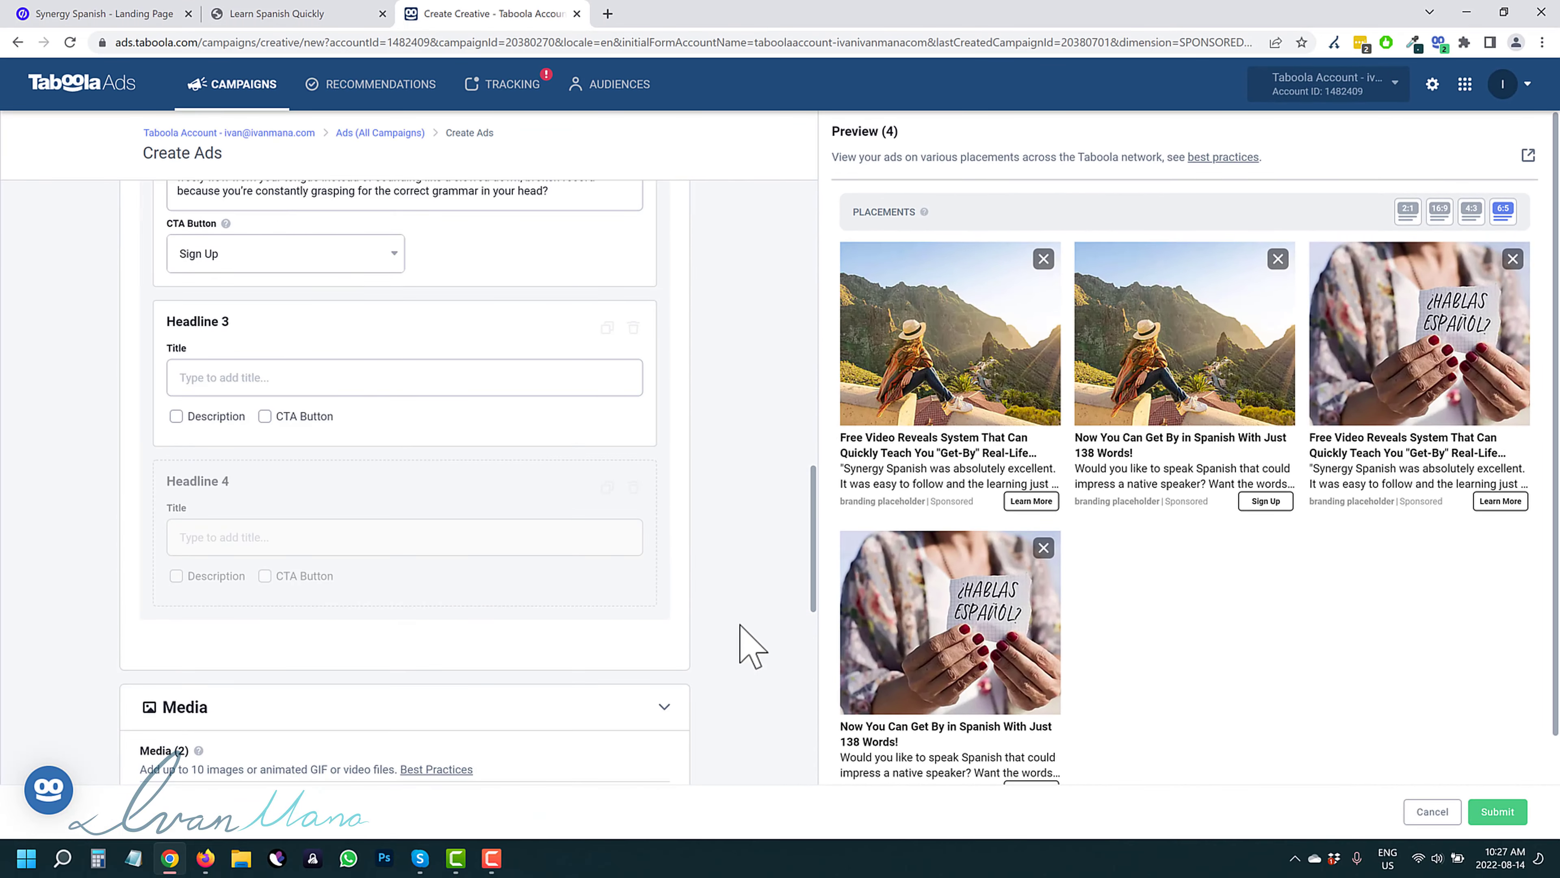
pyautogui.scroll(10, 750, 645)
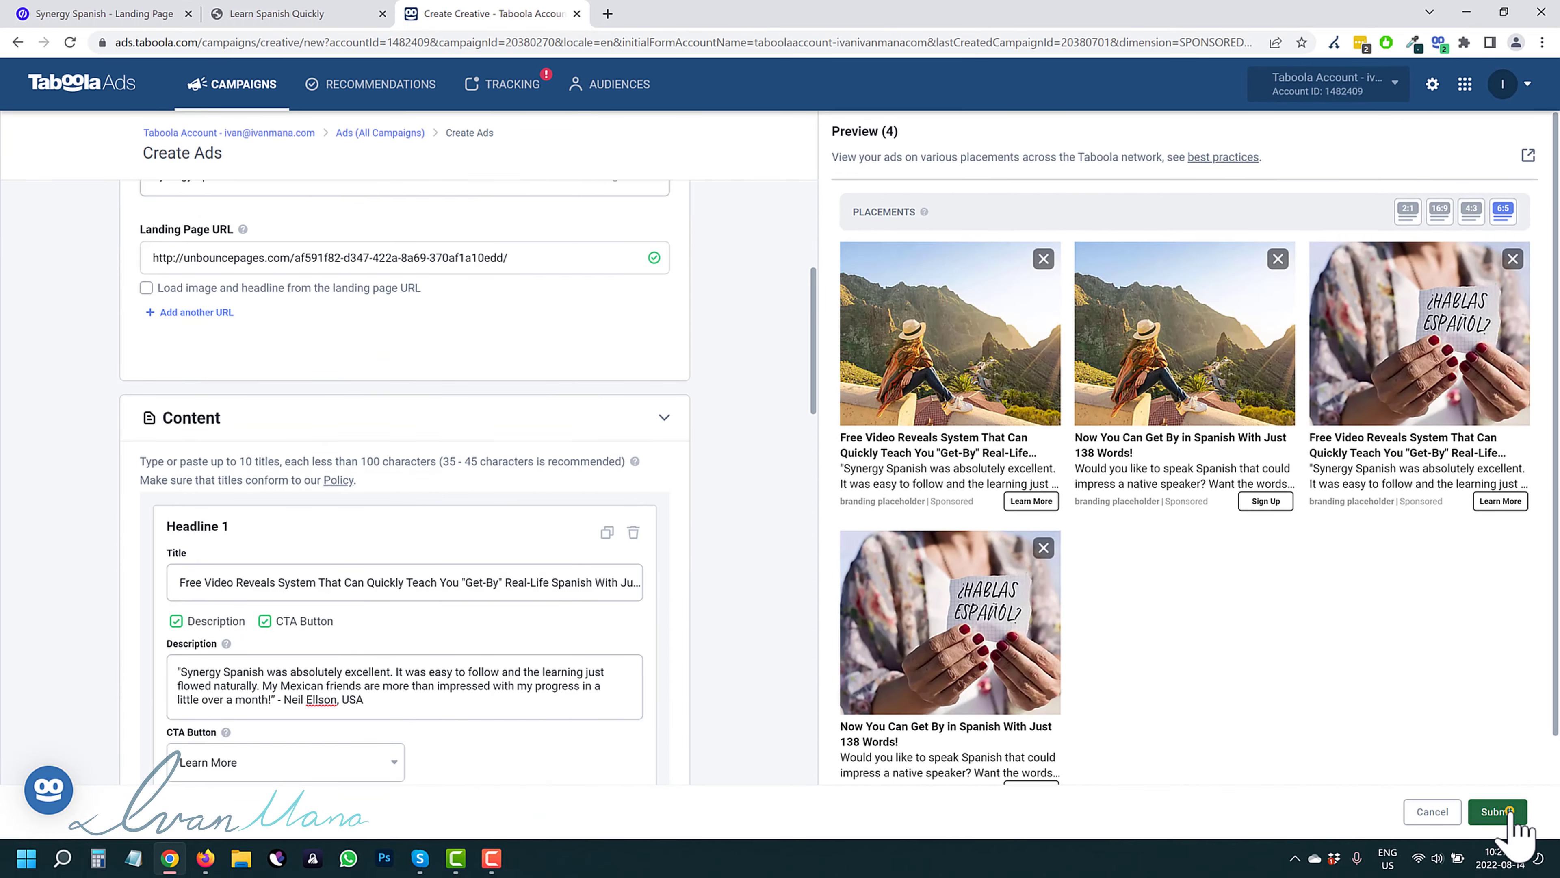
pyautogui.click(1497, 812)
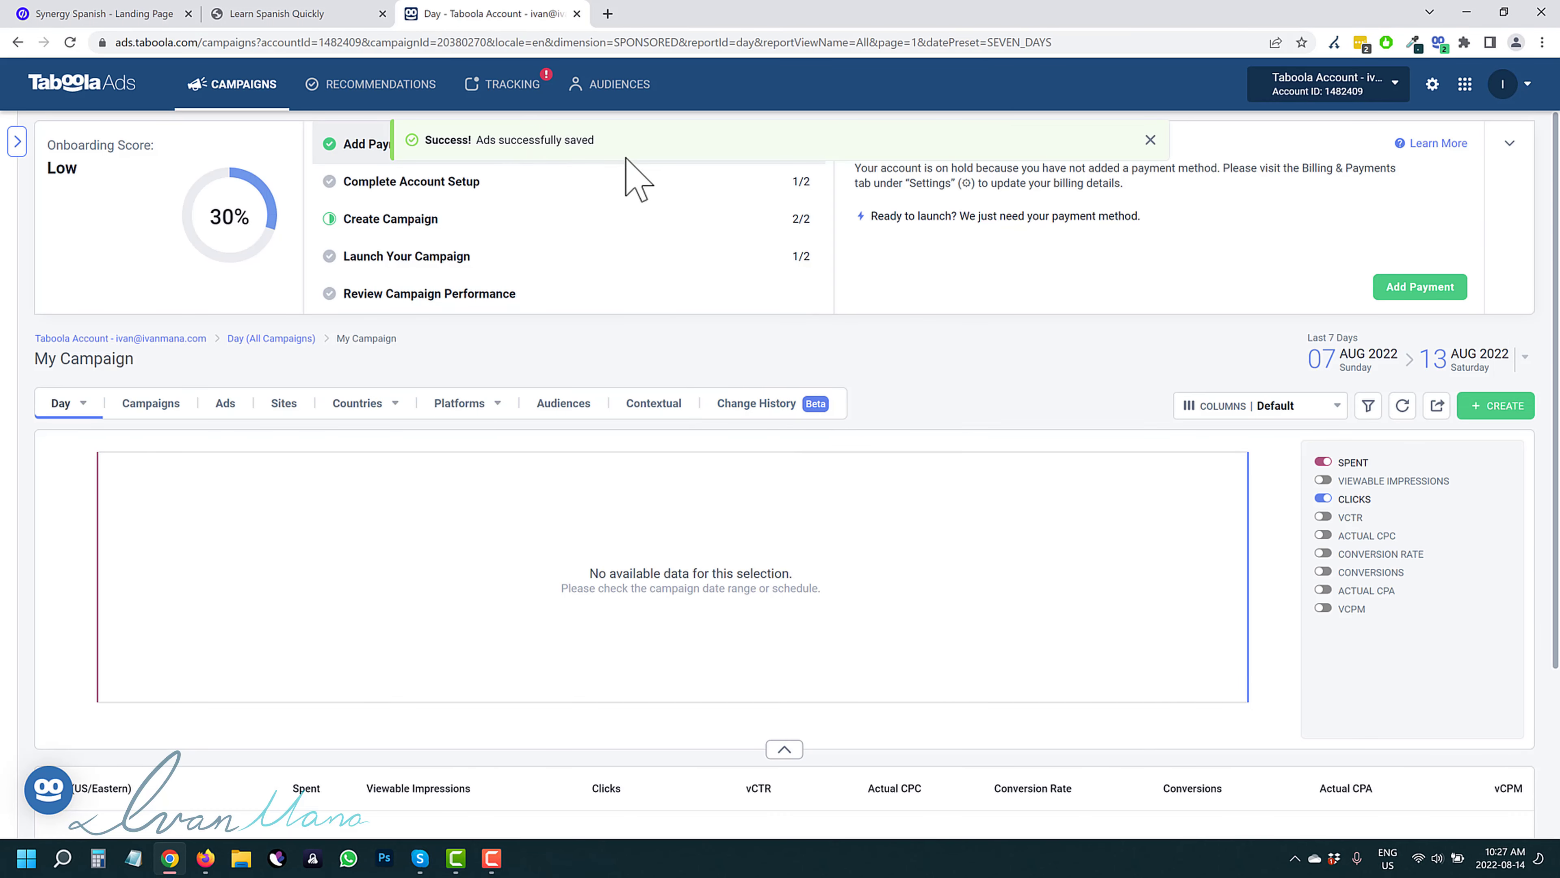
pyautogui.scroll(-3, 308, 621)
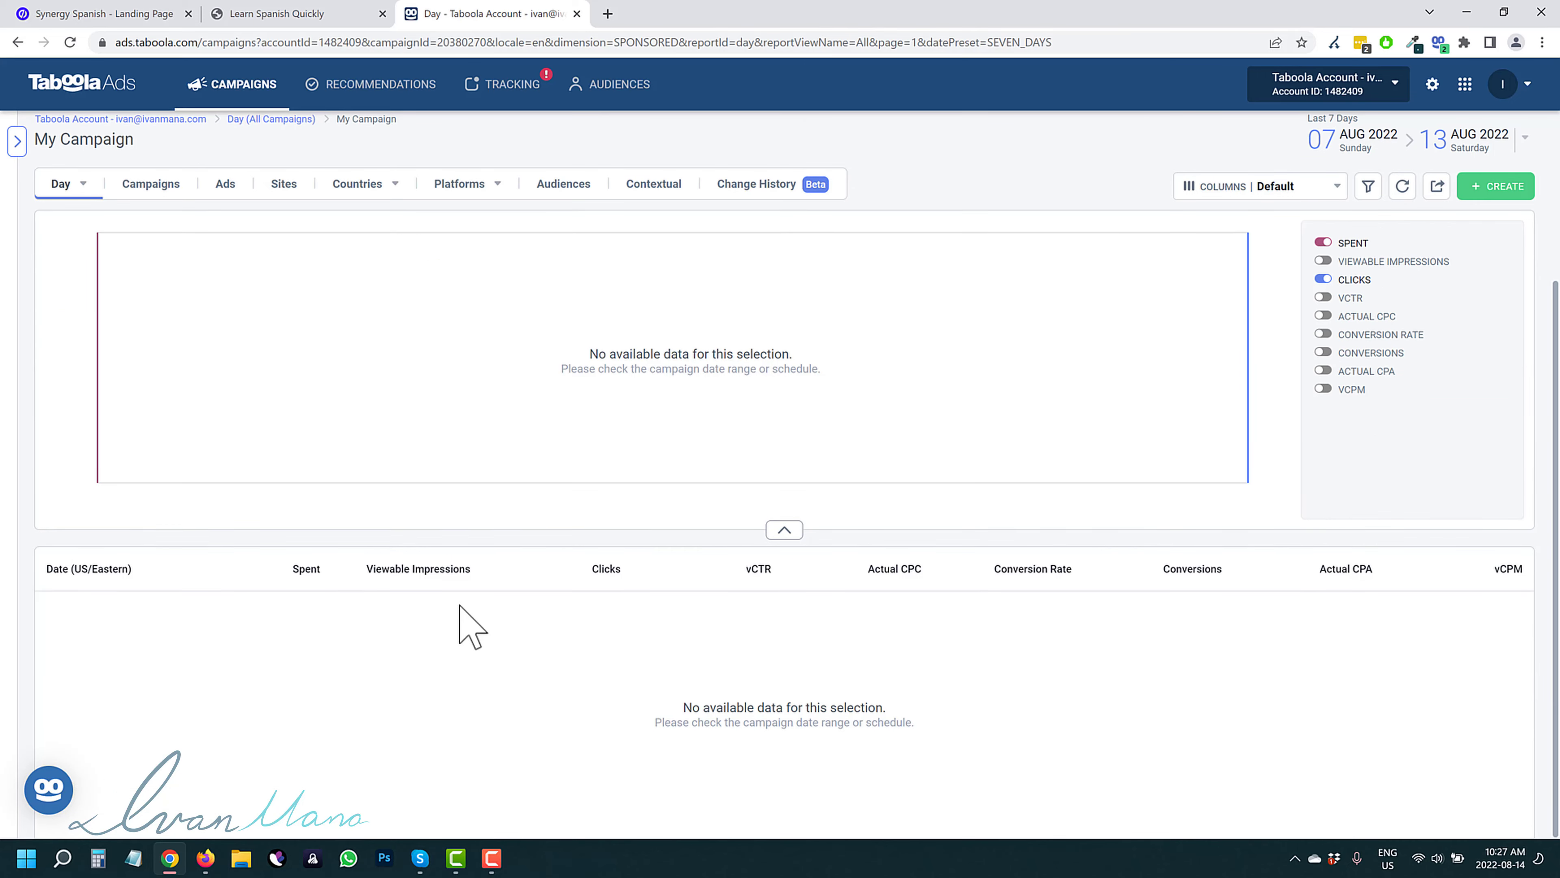
# List the account's campaigns and check the delivery status of the Synergy Spanish campaign
pyautogui.scroll(3, 338, 590)
pyautogui.click(153, 396)
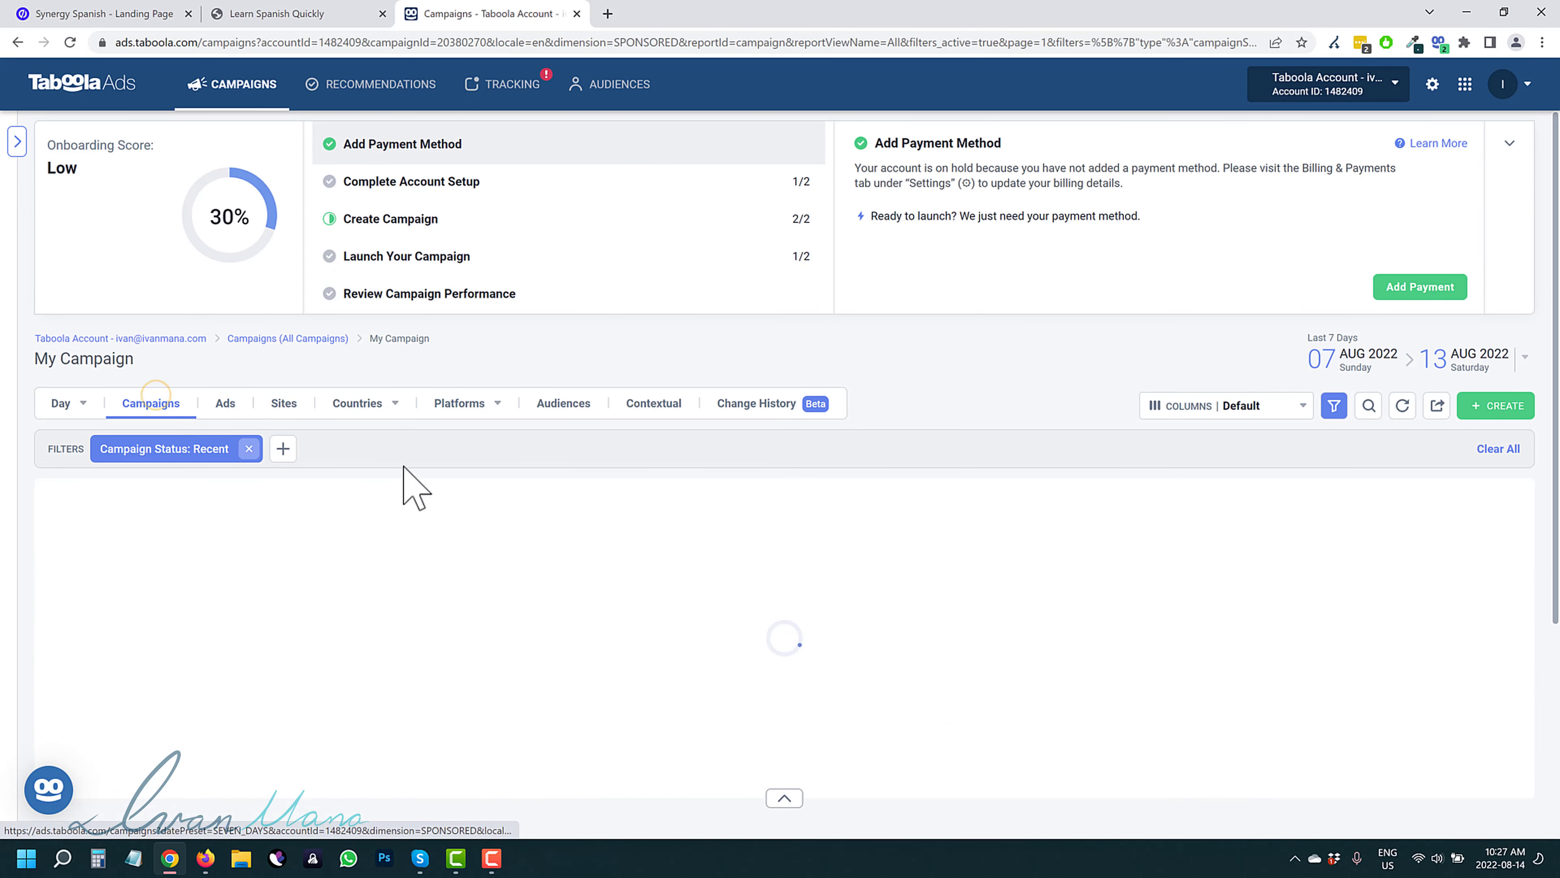
pyautogui.scroll(-1, 527, 505)
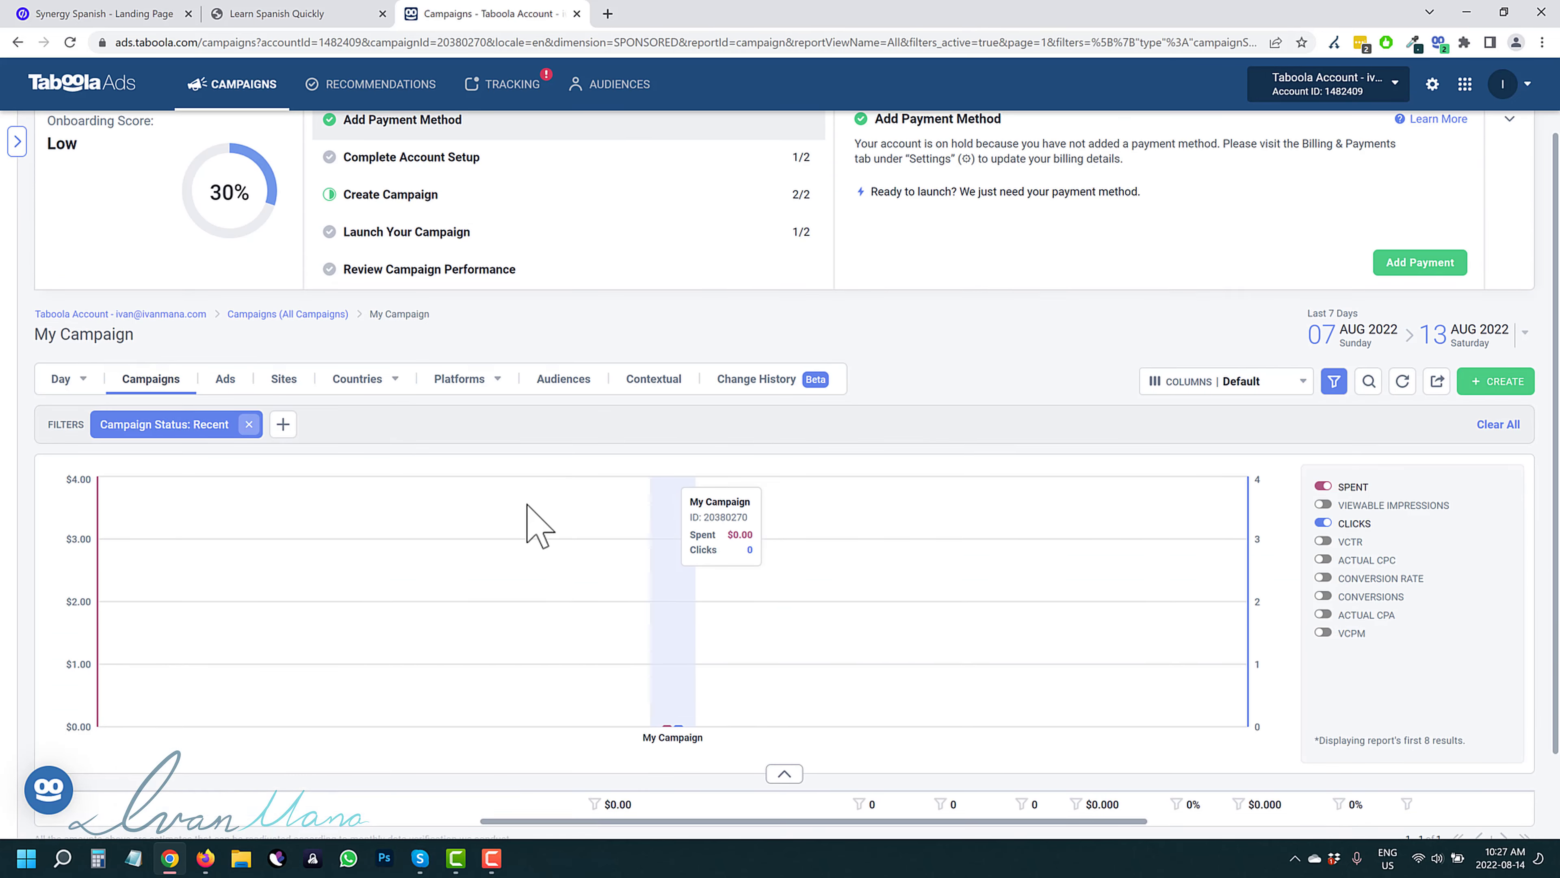
pyautogui.scroll(-1, 527, 505)
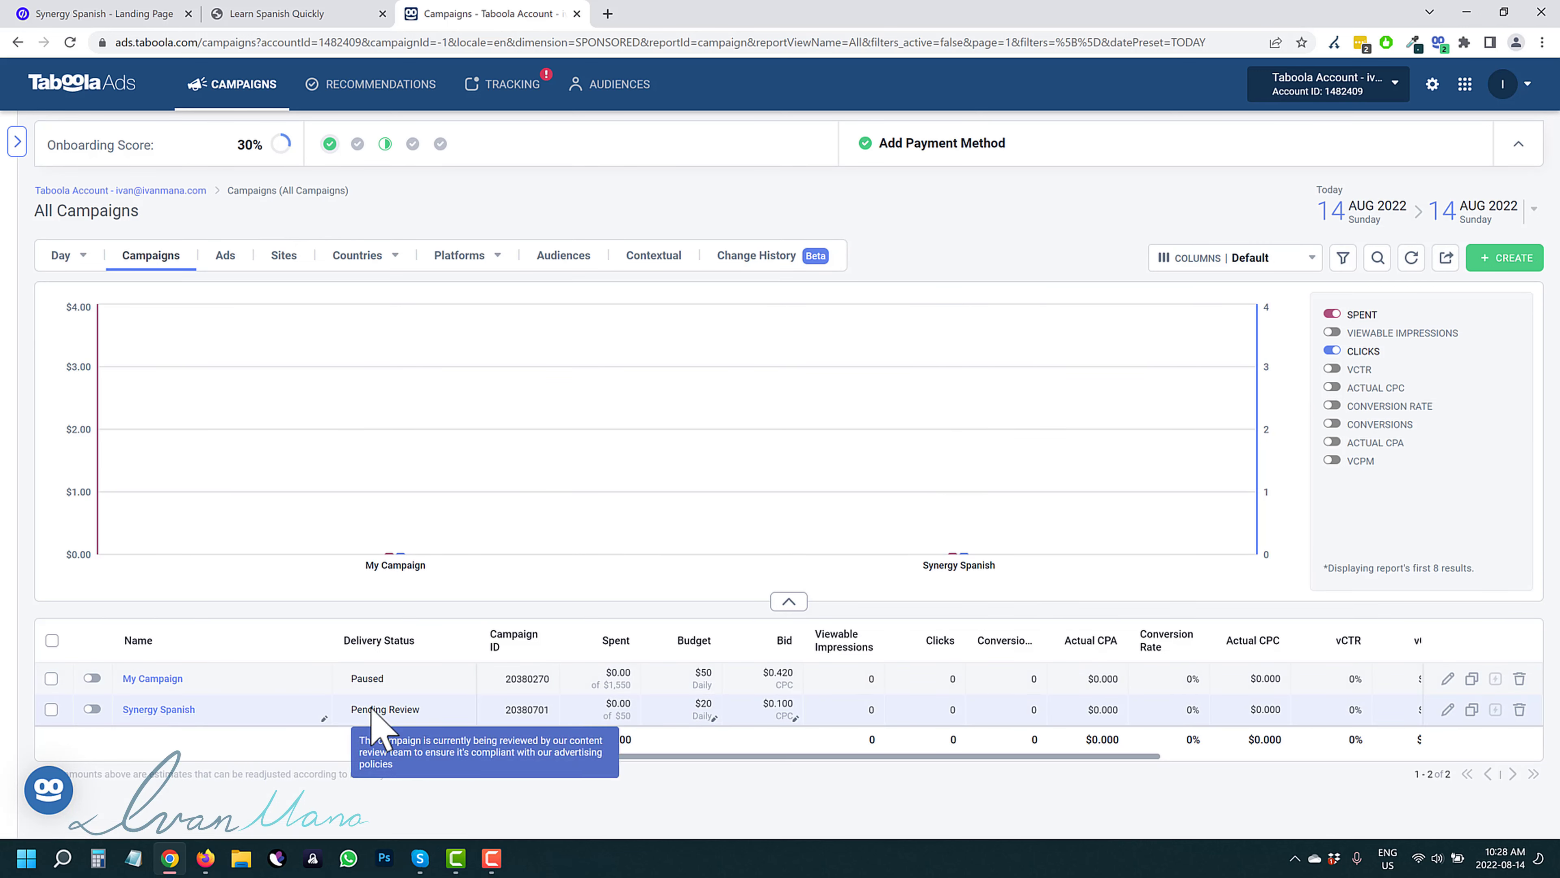
# Open the Synergy Spanish campaign's ads and examine the delivery status, images and content of each variation
pyautogui.click(180, 706)
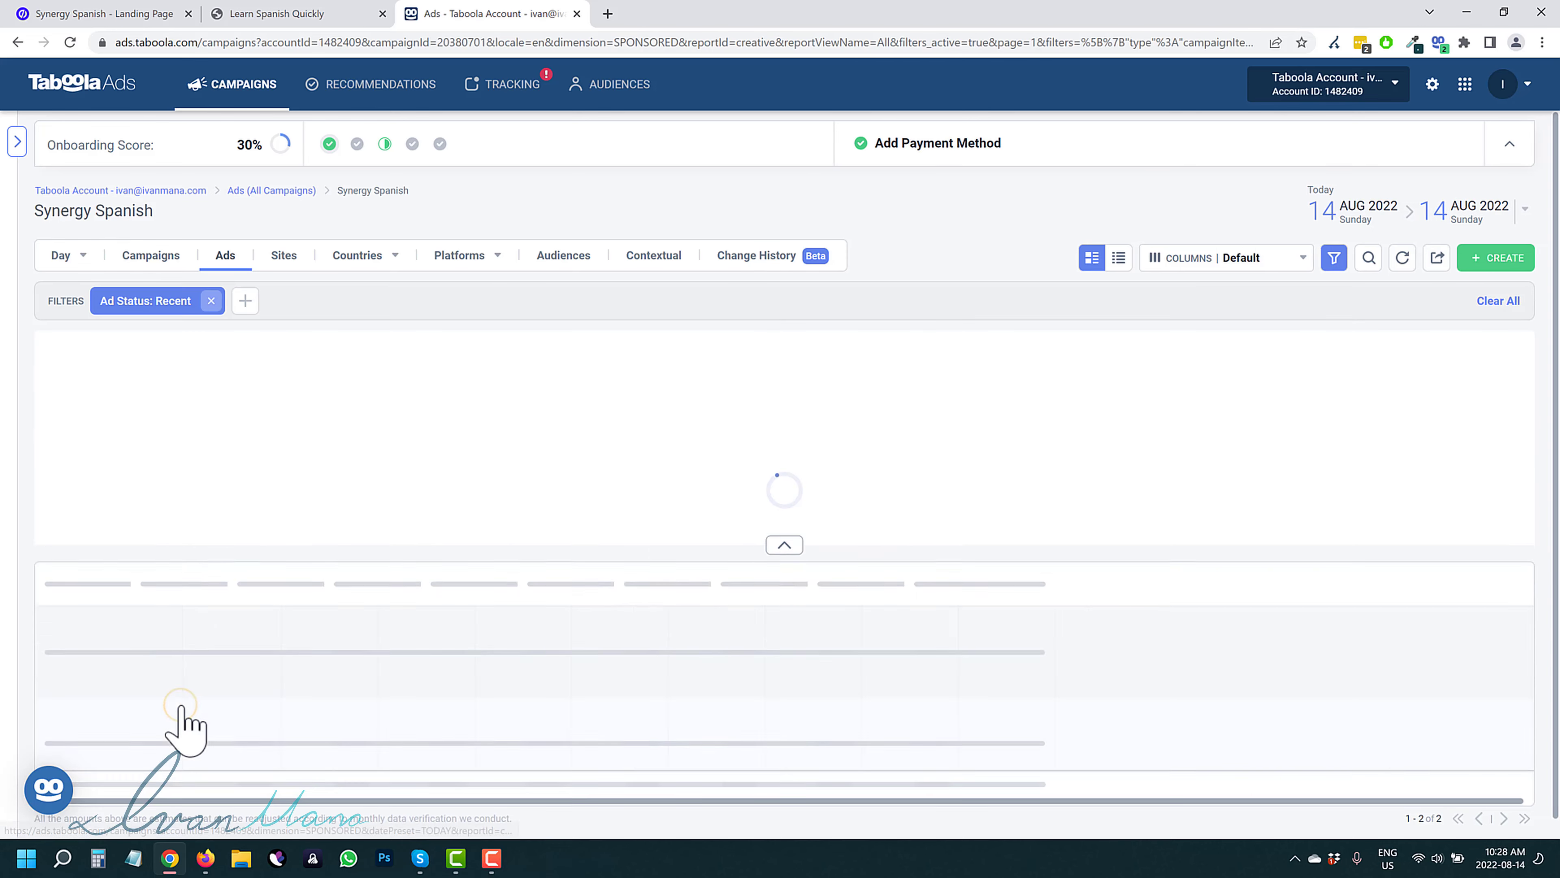
pyautogui.scroll(-5, 310, 651)
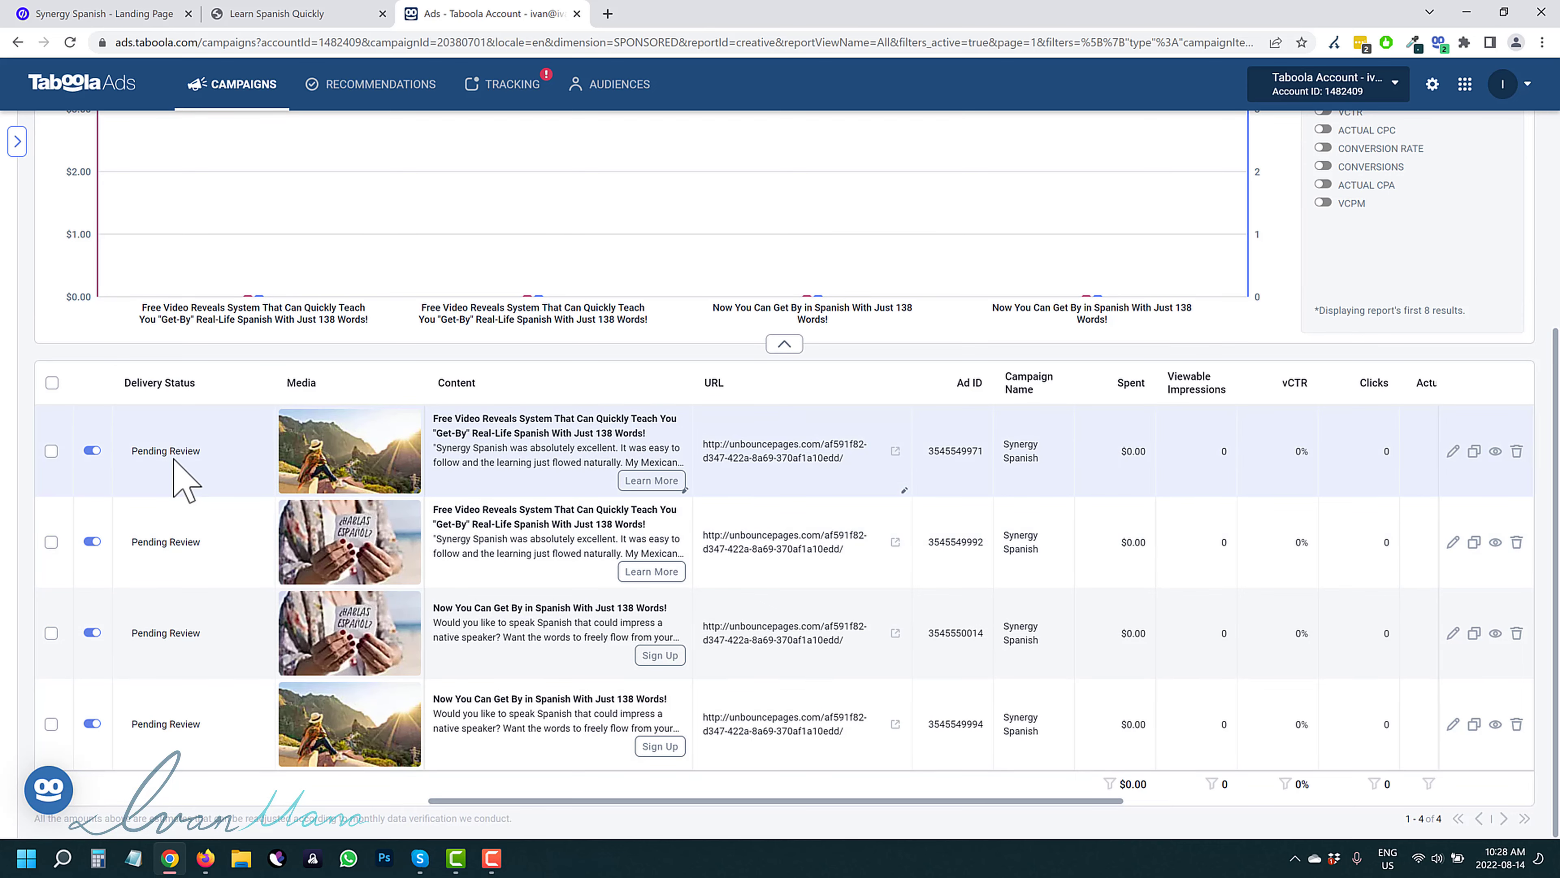
pyautogui.moveTo(182, 453)
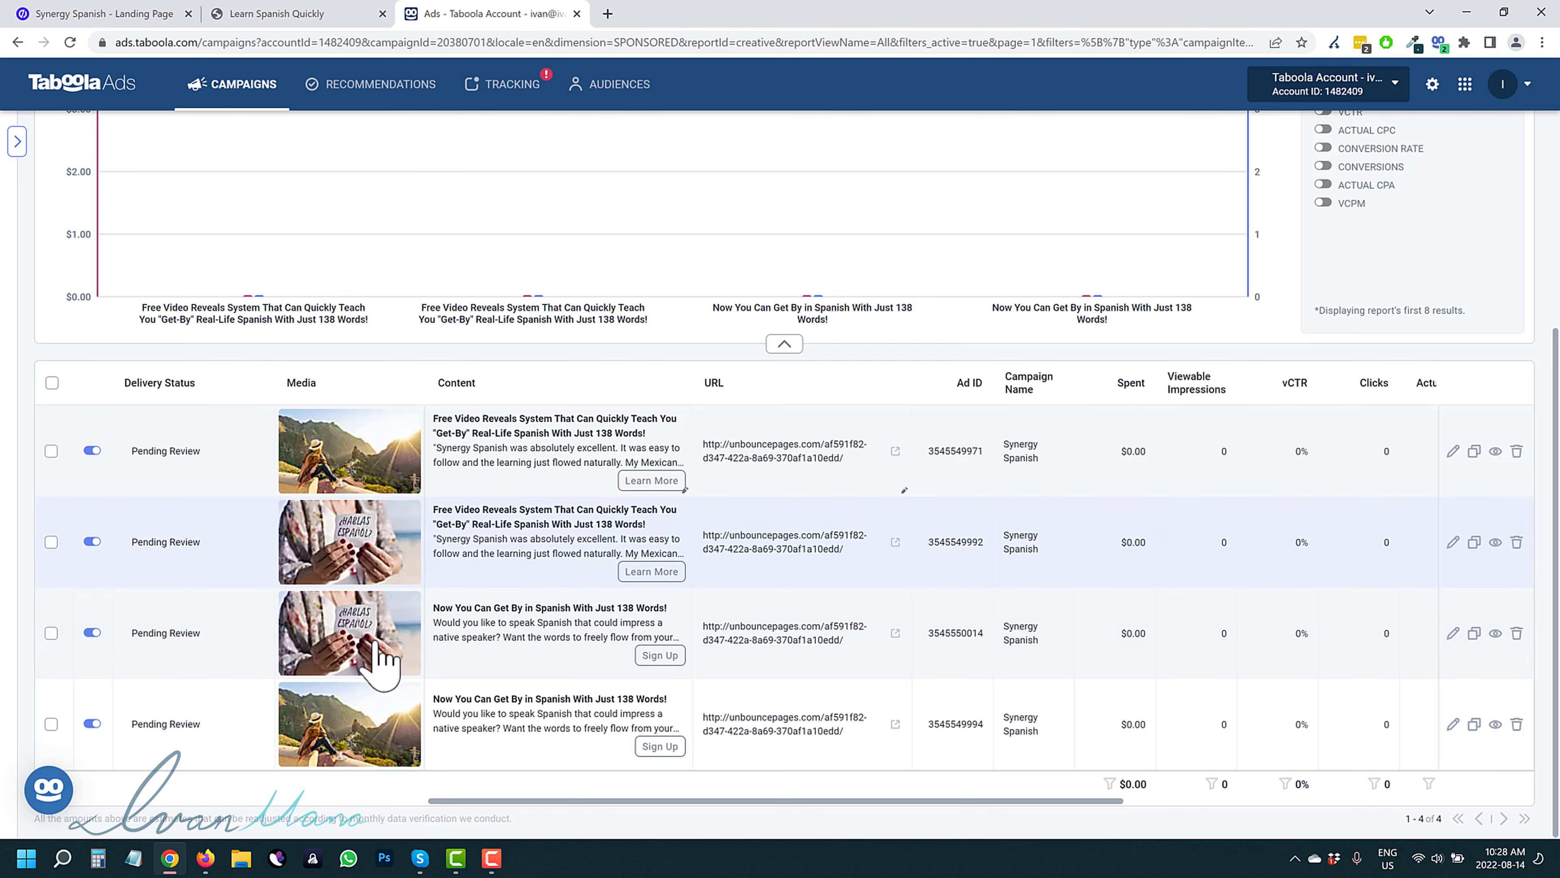
pyautogui.scroll(5, 270, 664)
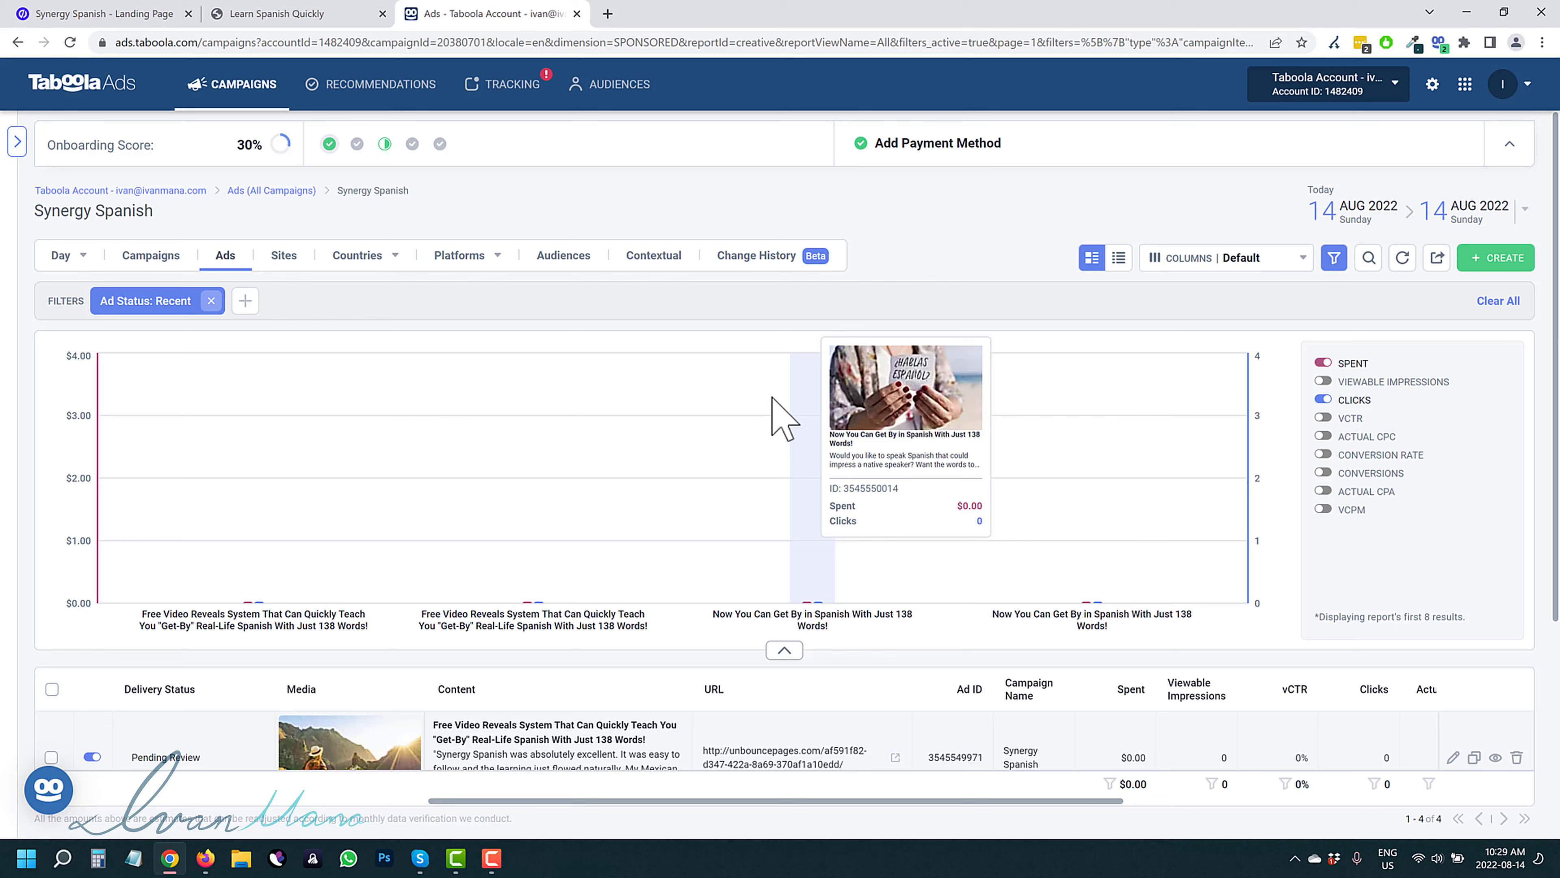
# Rename the Synergy Spanish campaign as "Synergy Spanish - Interest in Languages - US/CA/AU"
pyautogui.click(150, 254)
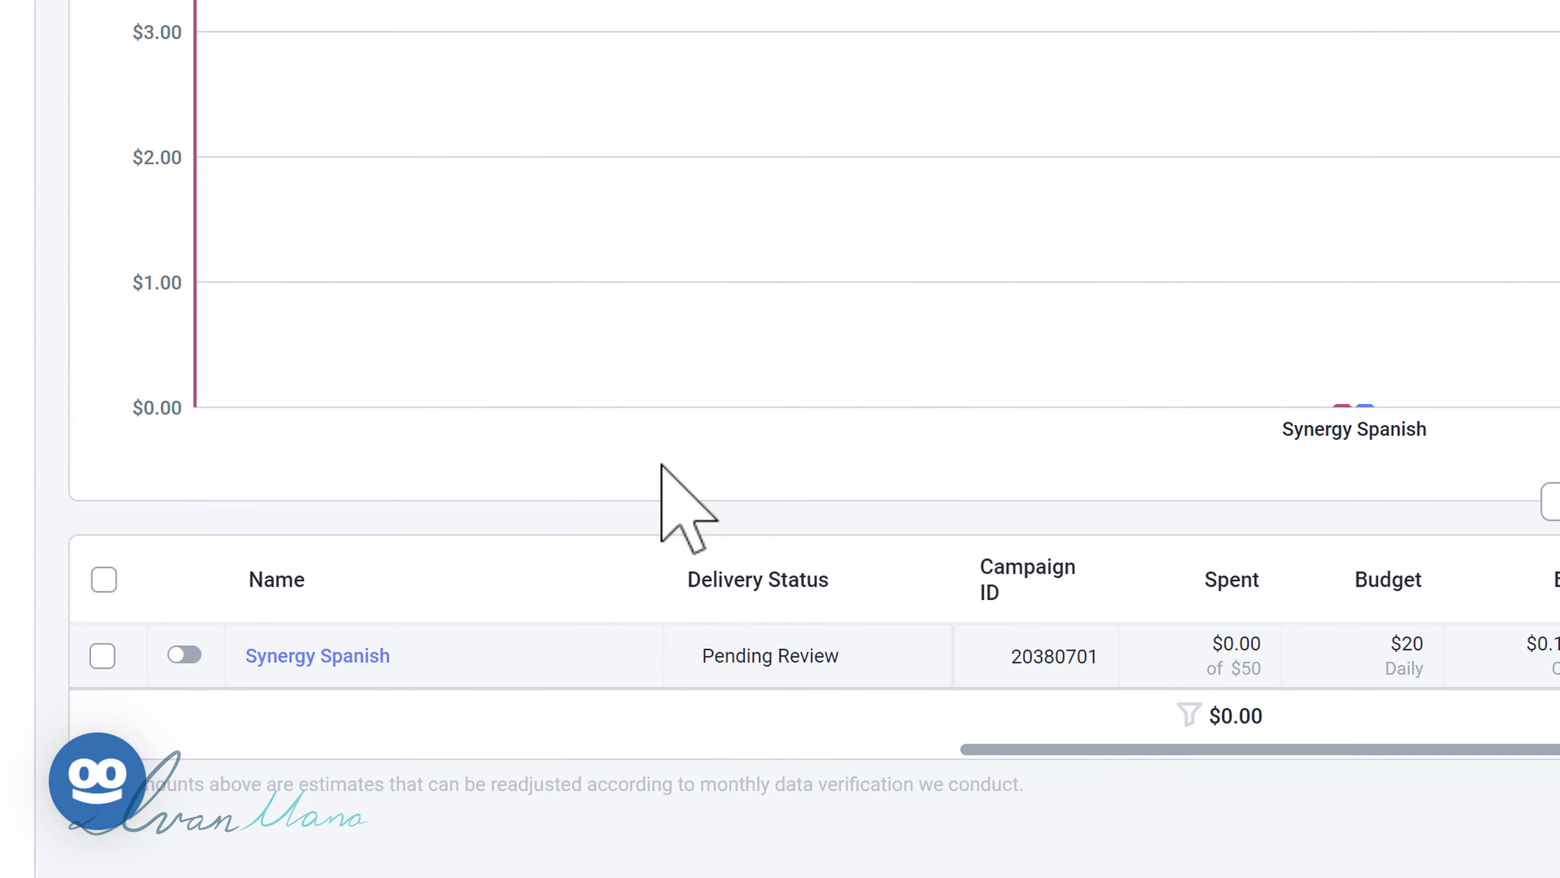
pyautogui.click(645, 668)
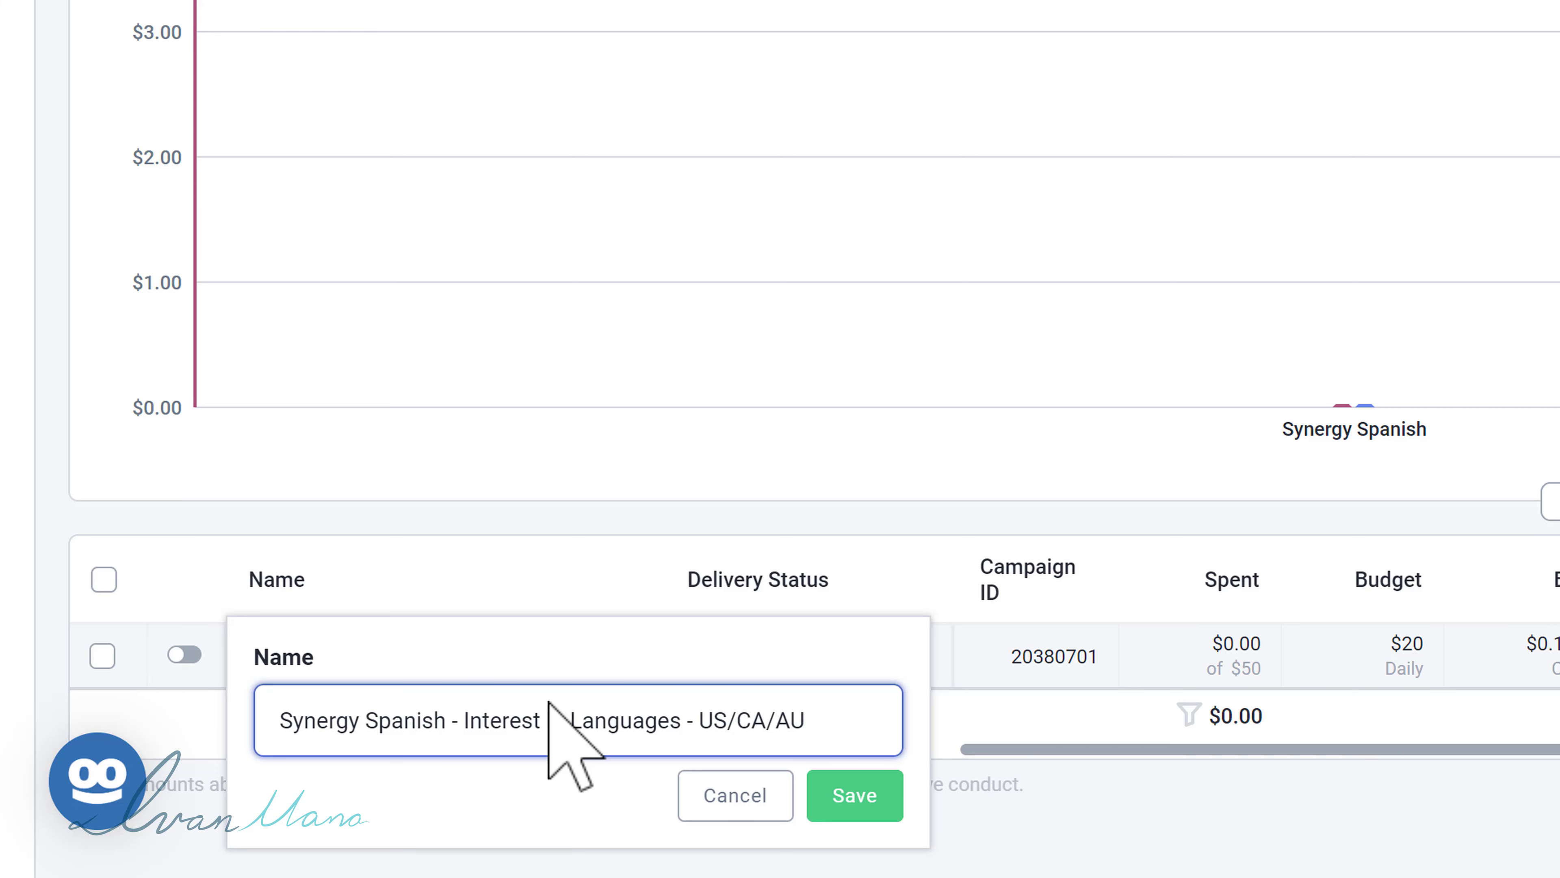
pyautogui.click(889, 795)
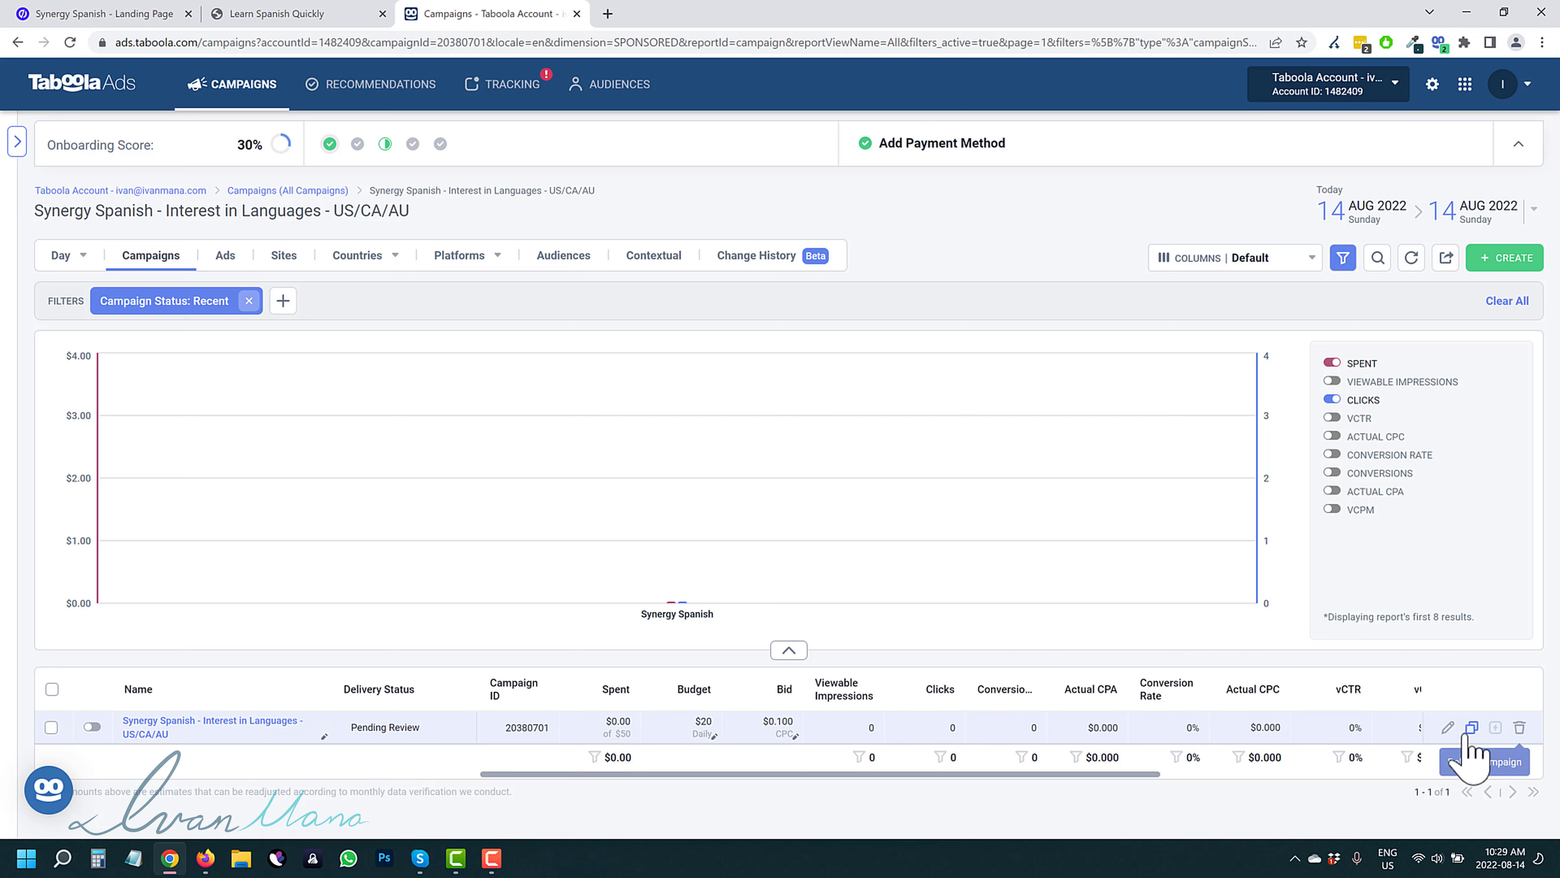
# Look at the duplicate options for the renamed campaign's ads and return to its campaign entry
pyautogui.moveTo(1097, 568)
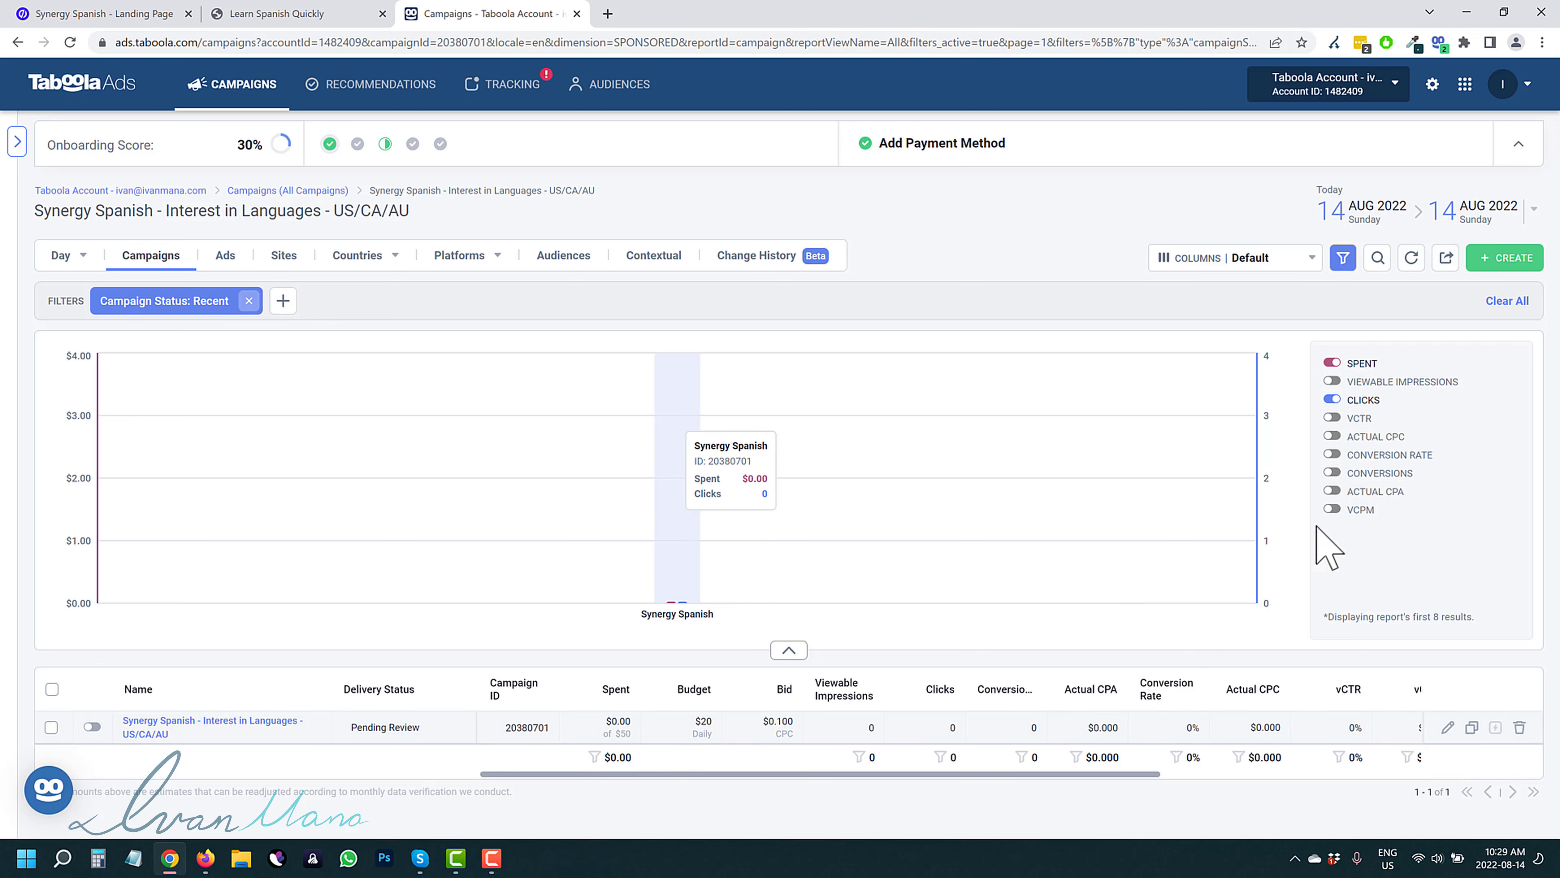
pyautogui.click(227, 259)
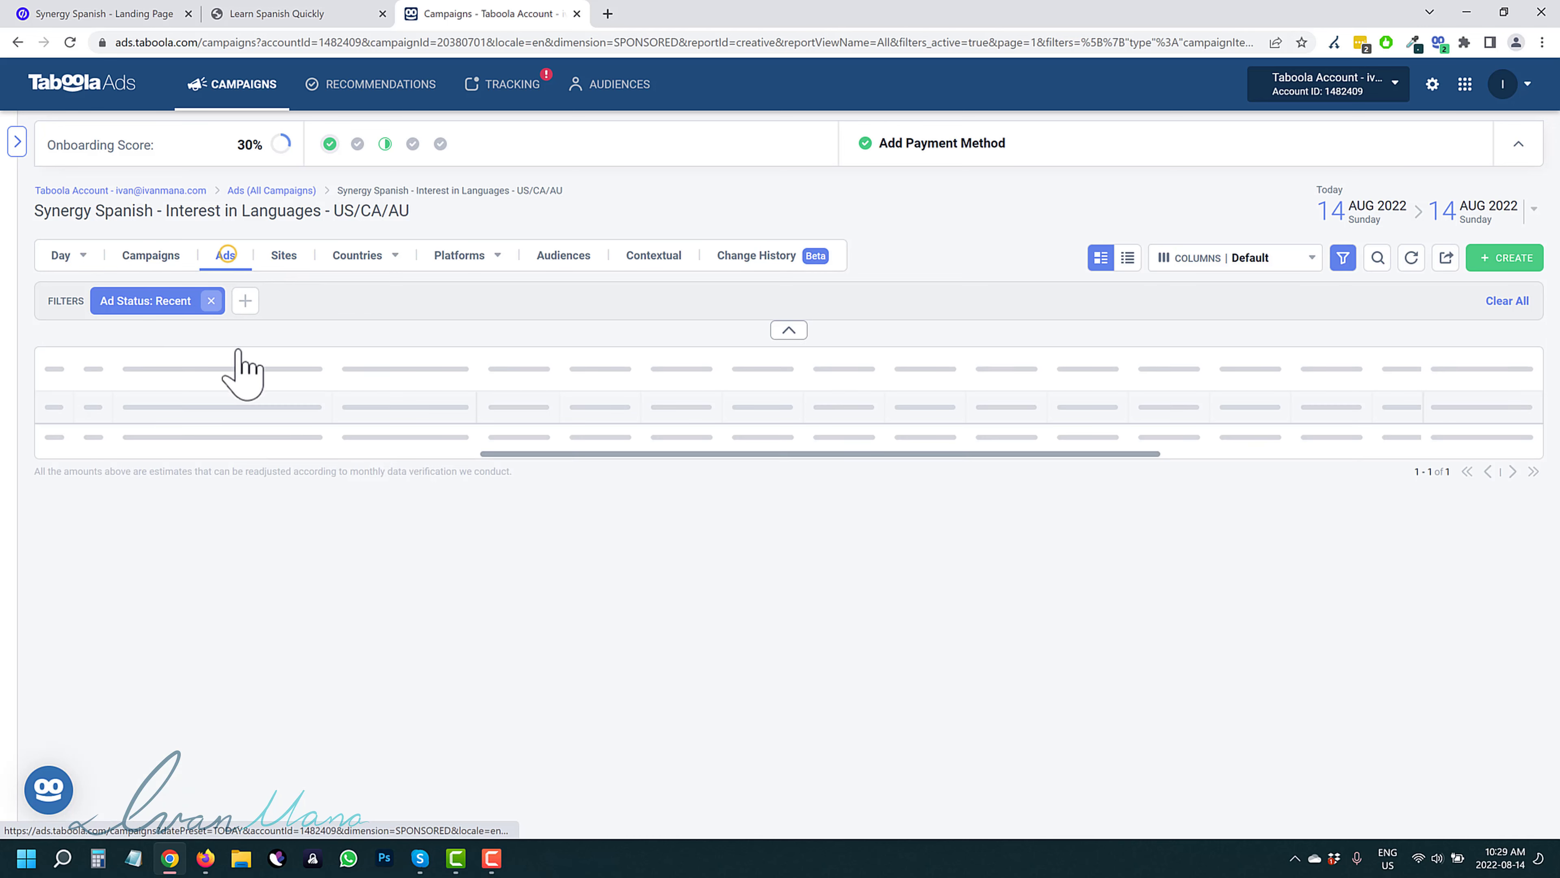
pyautogui.scroll(-3, 178, 707)
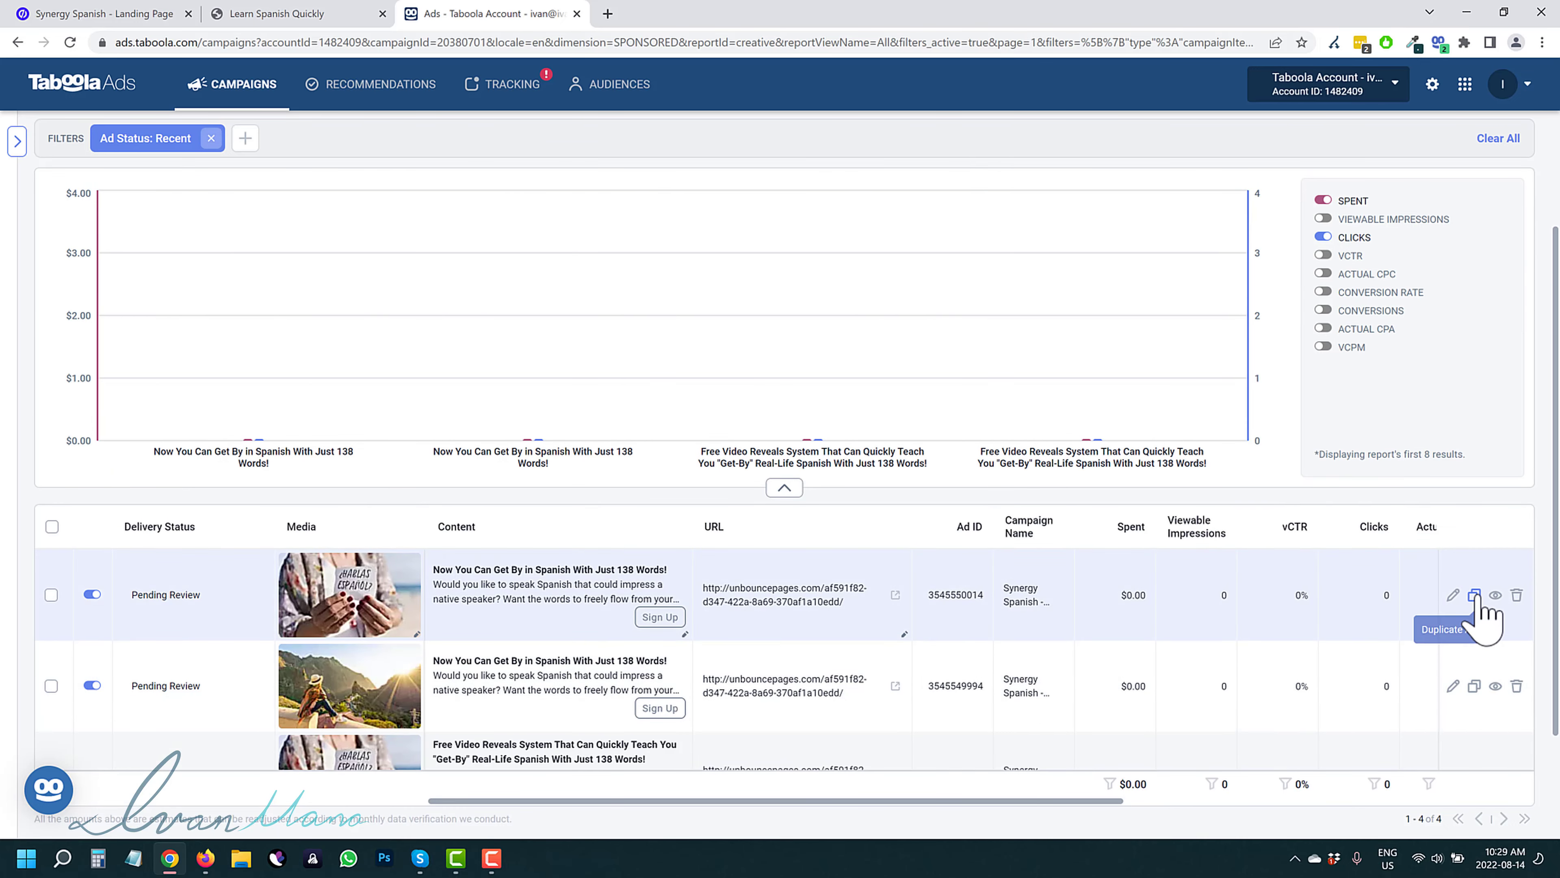
pyautogui.scroll(3, 164, 258)
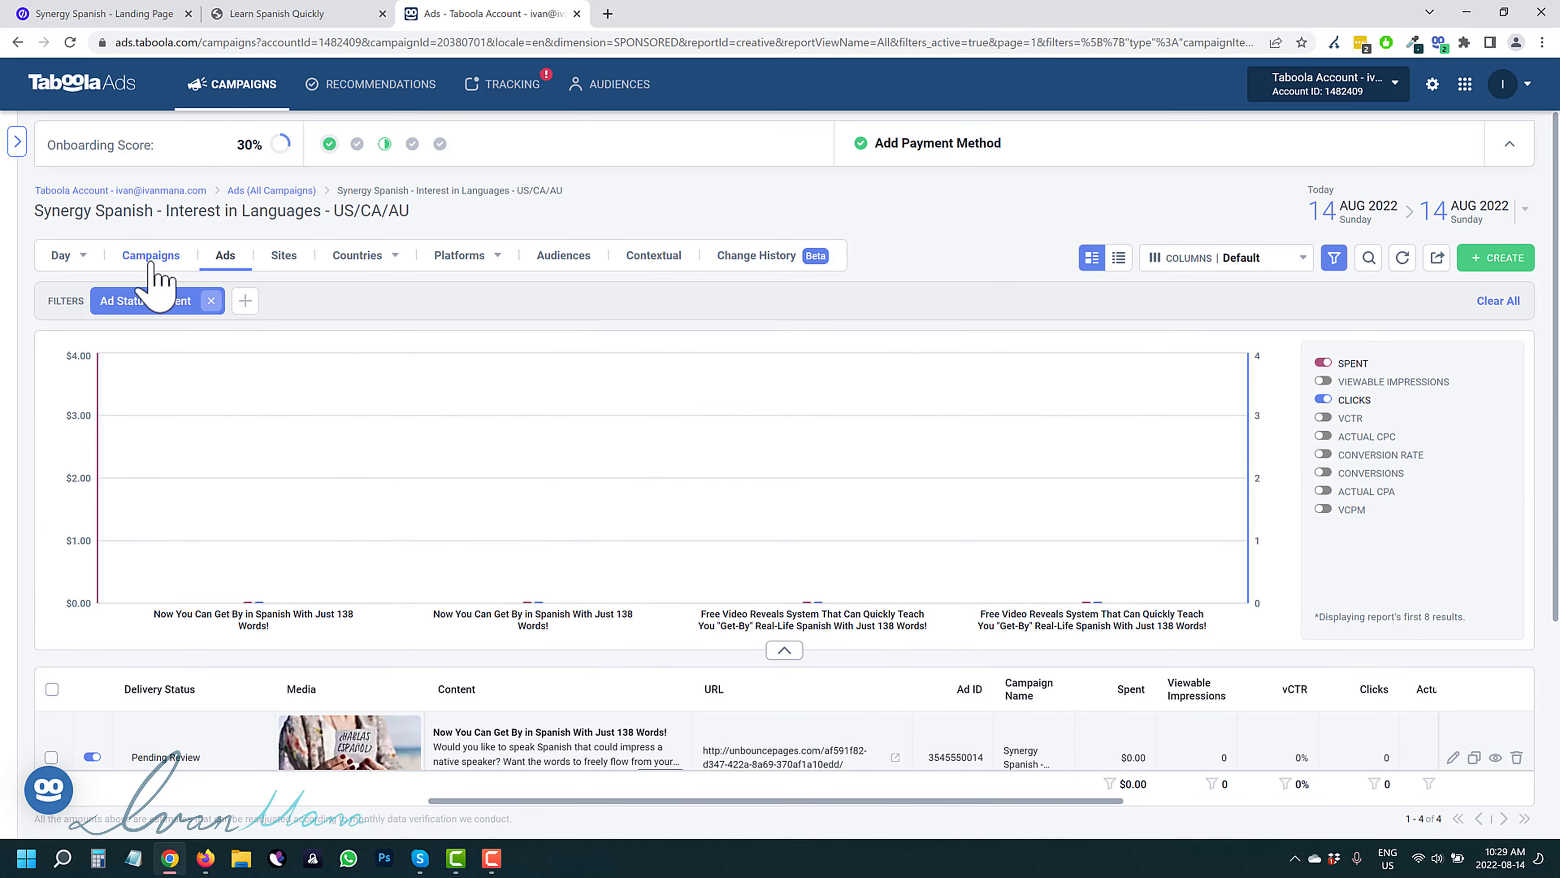
pyautogui.click(171, 271)
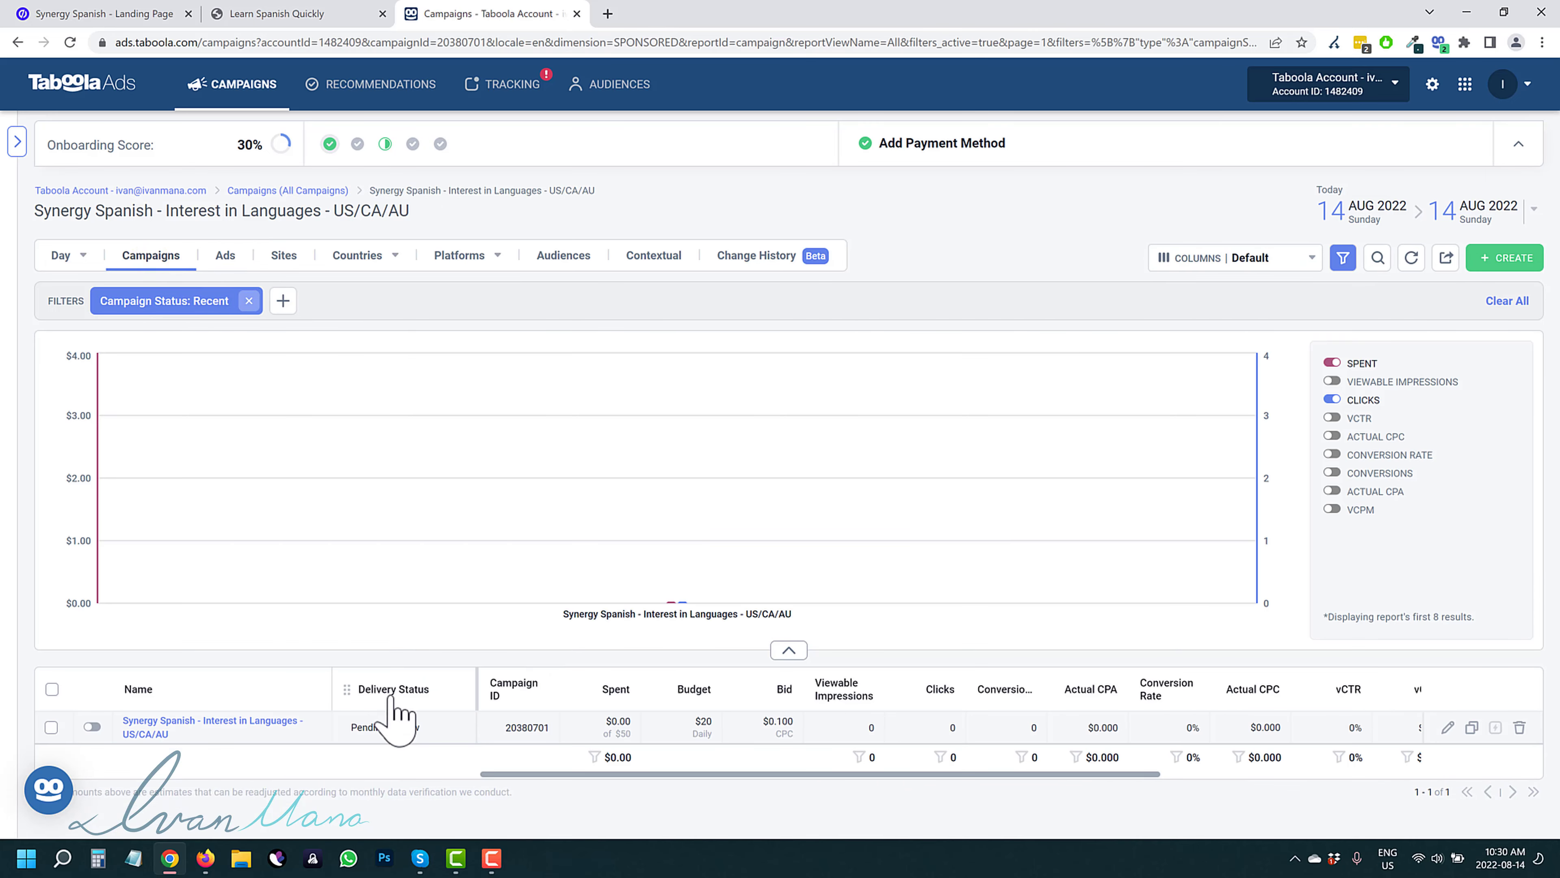
# Start duplicating the Interest in Languages campaign and go through its copied settings down to Audience Targeting
pyautogui.click(1477, 731)
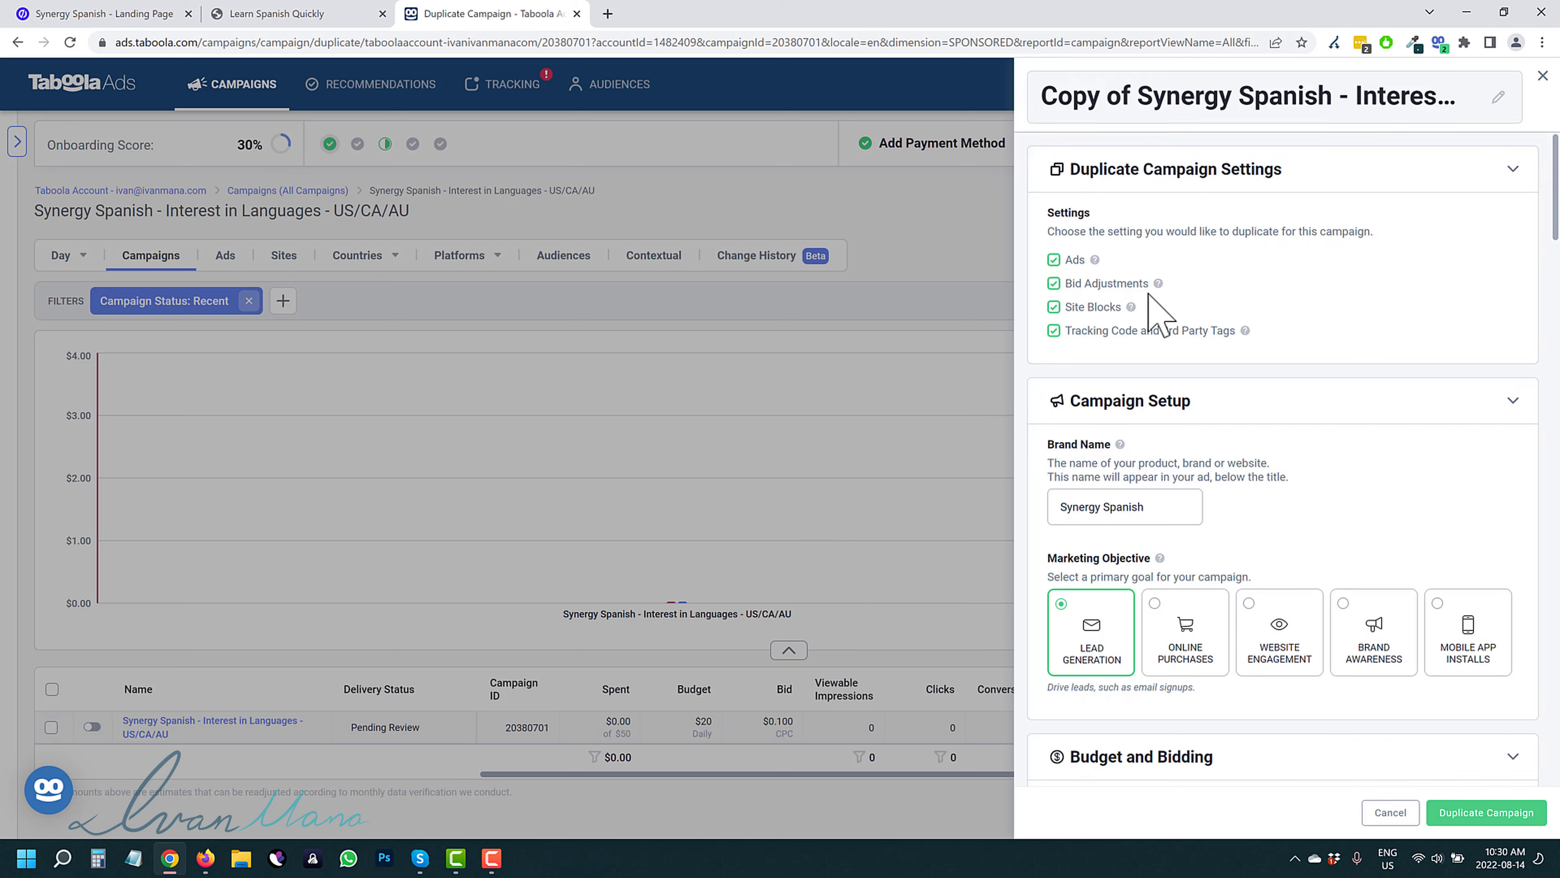
pyautogui.scroll(-6, 1161, 540)
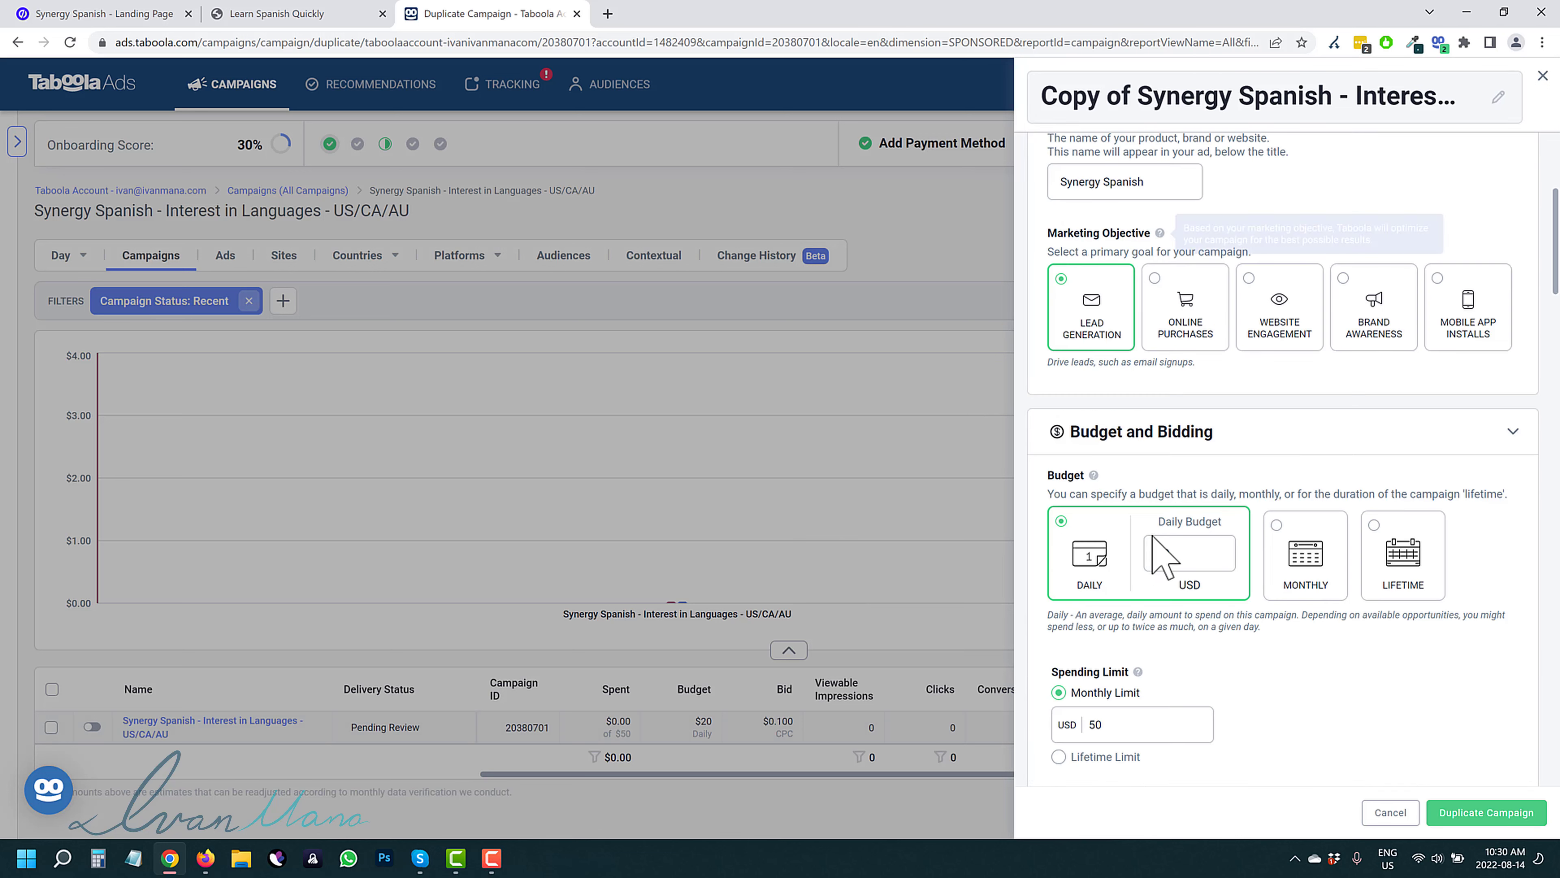
pyautogui.scroll(4, 1152, 533)
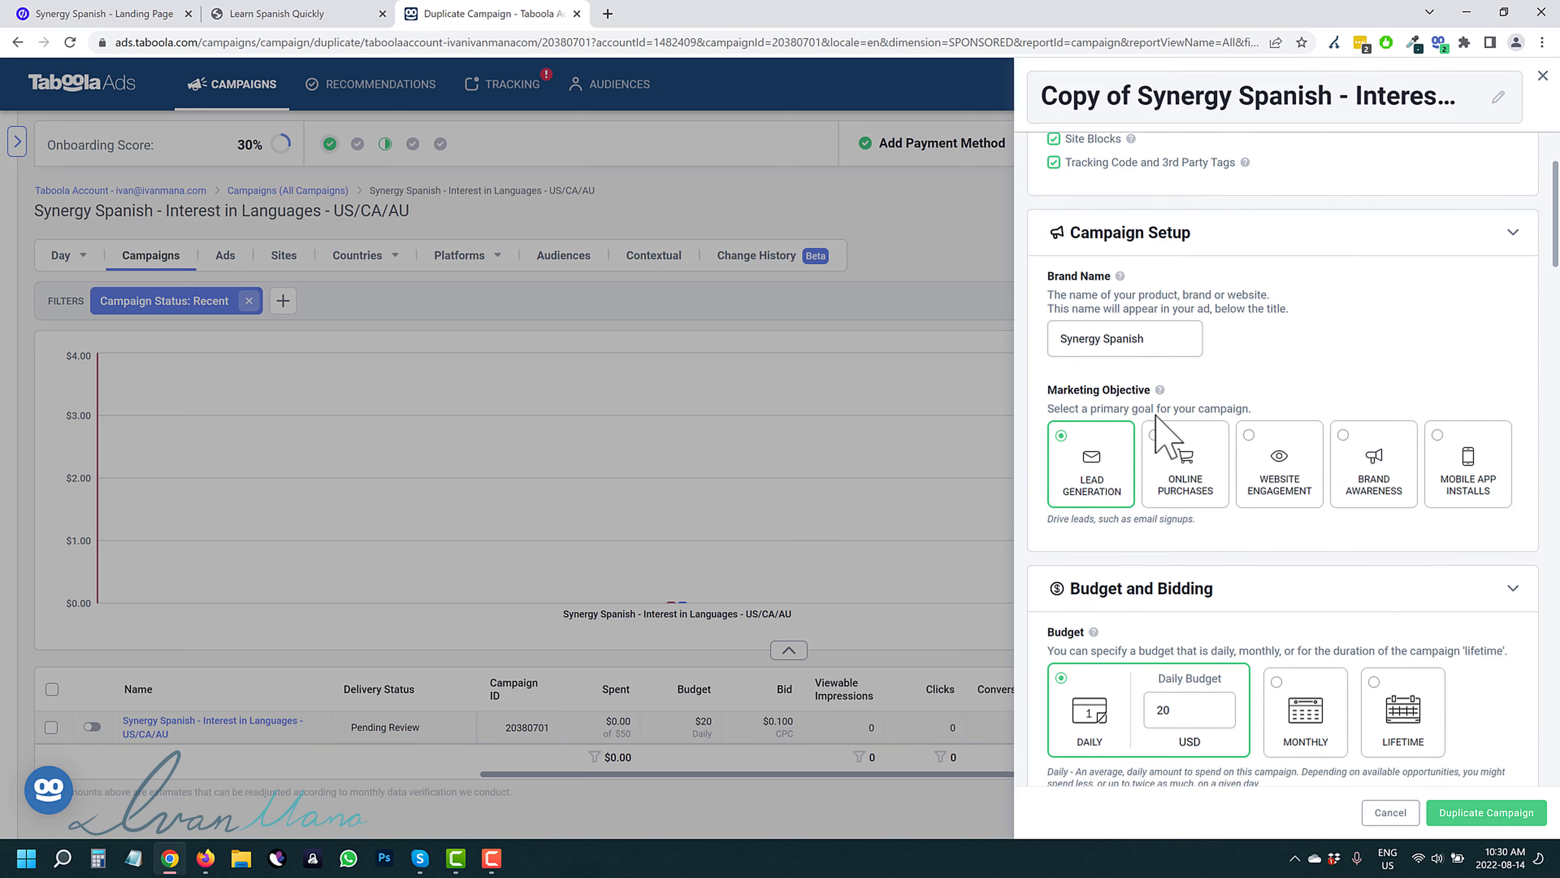
pyautogui.scroll(-12, 1167, 553)
pyautogui.scroll(-13, 1198, 633)
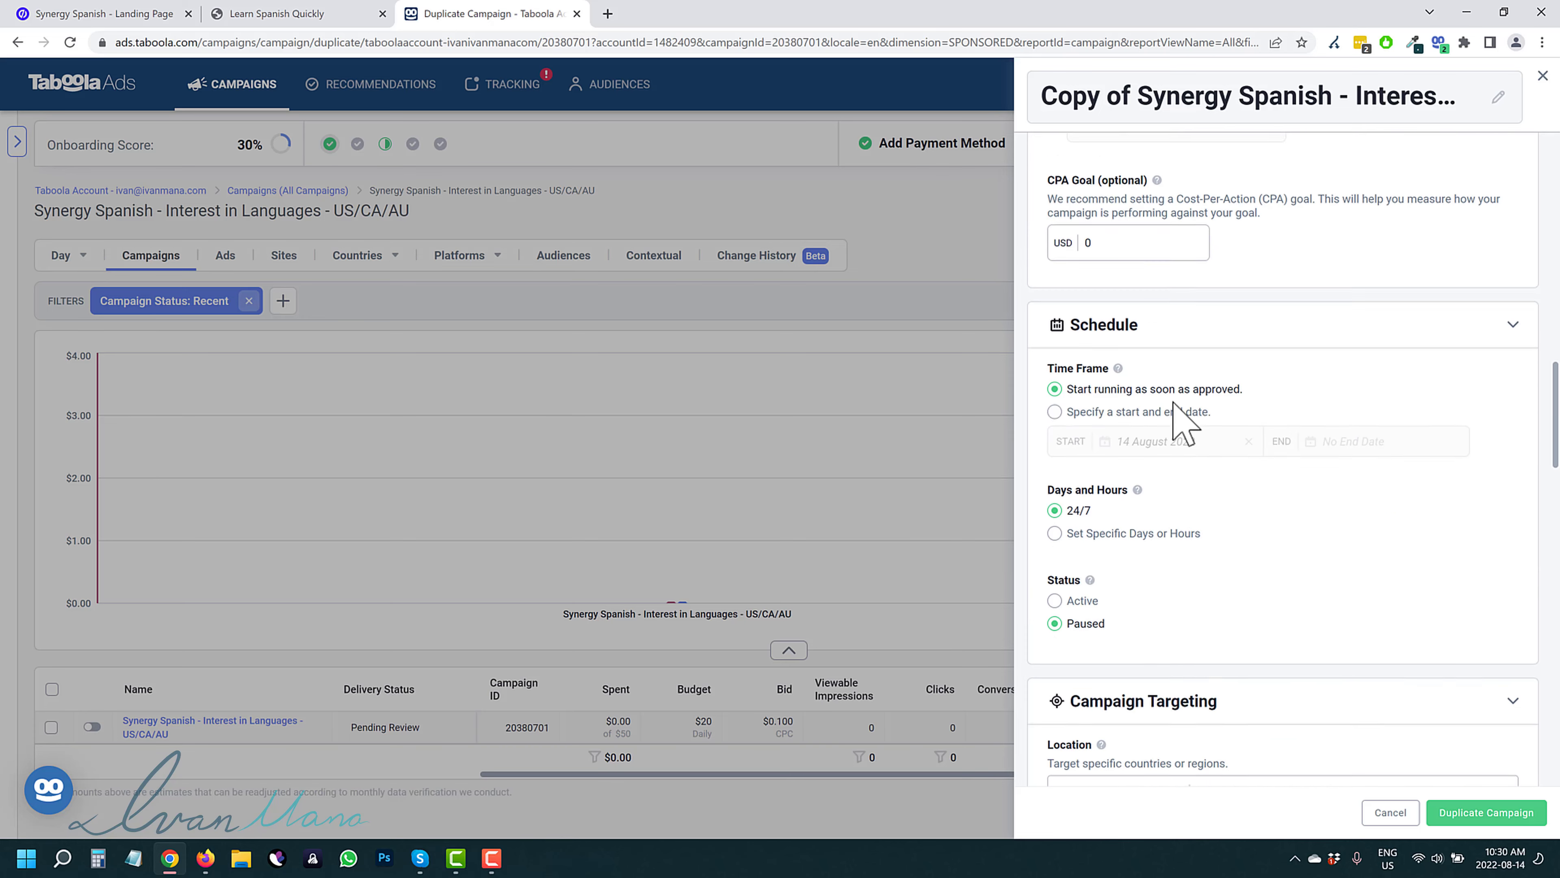
pyautogui.scroll(-3, 1167, 554)
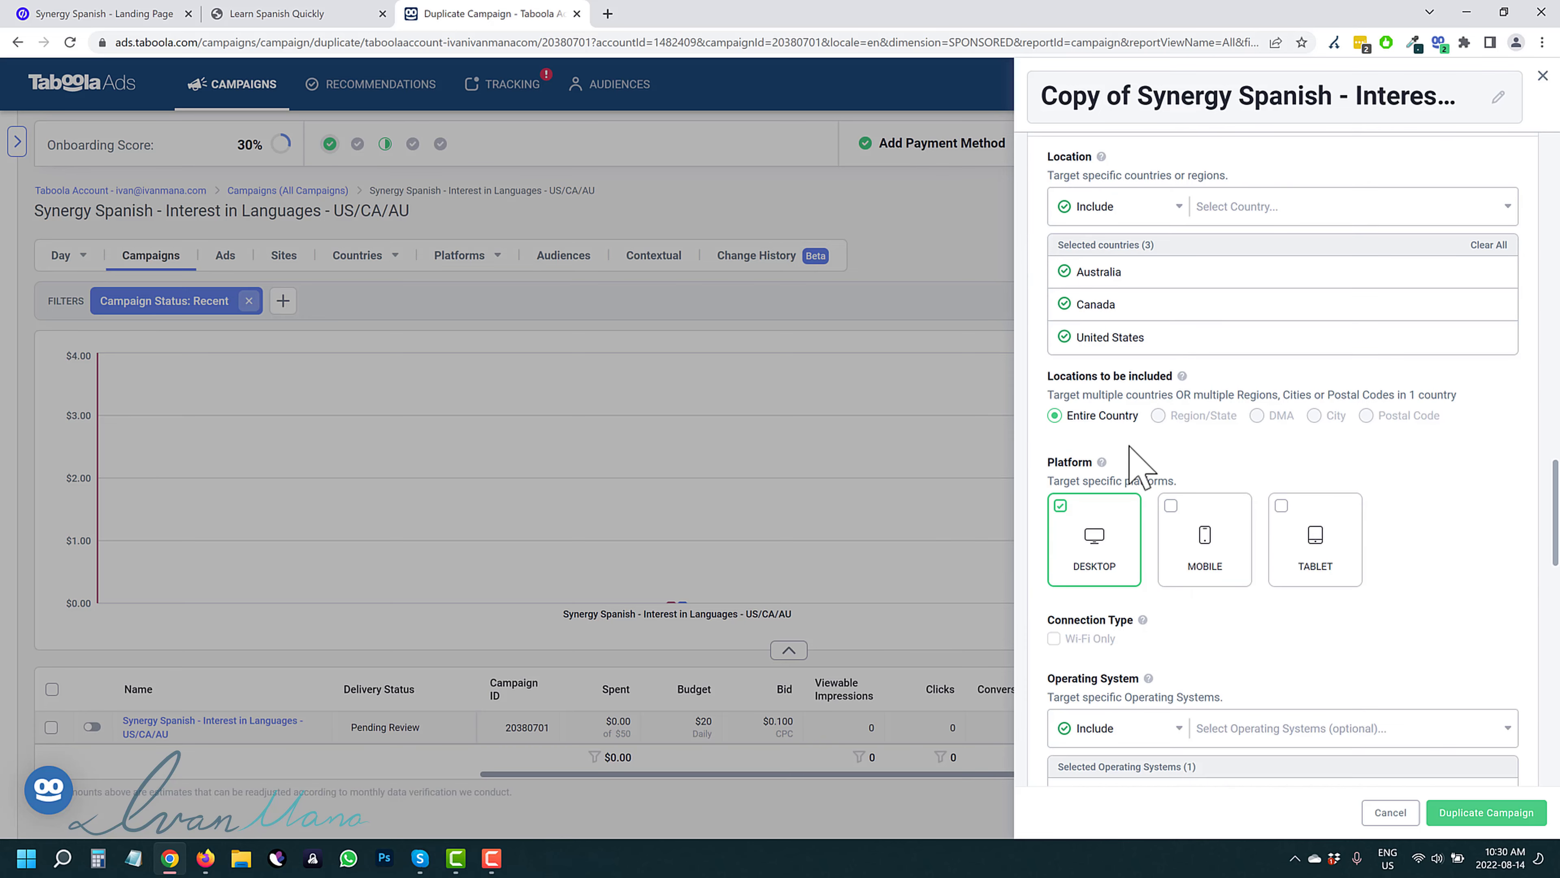
pyautogui.scroll(-9, 1170, 571)
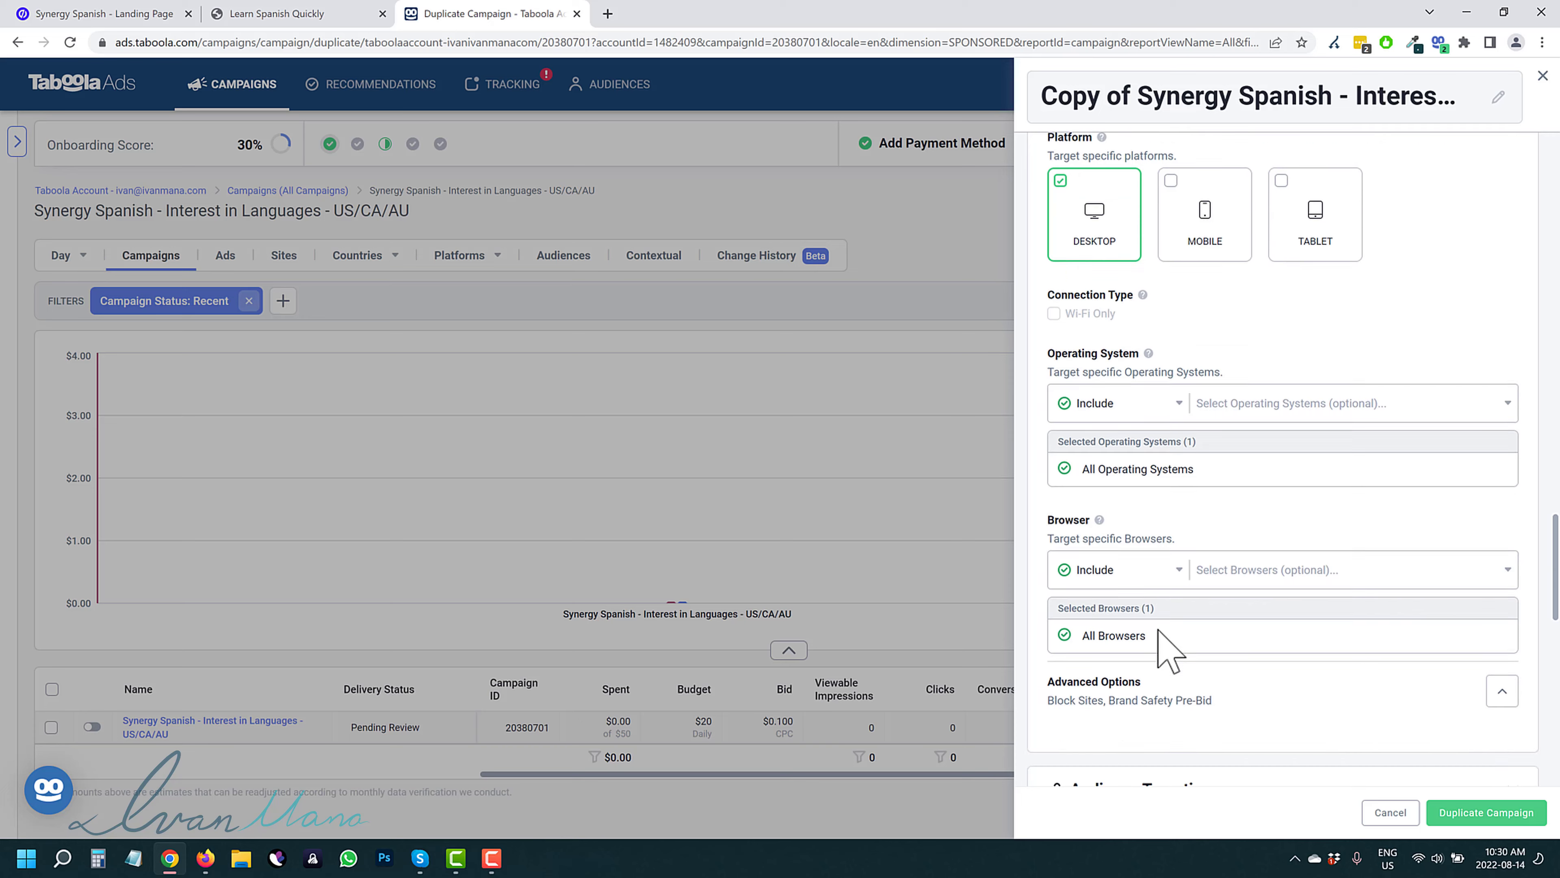
pyautogui.scroll(-9, 1192, 498)
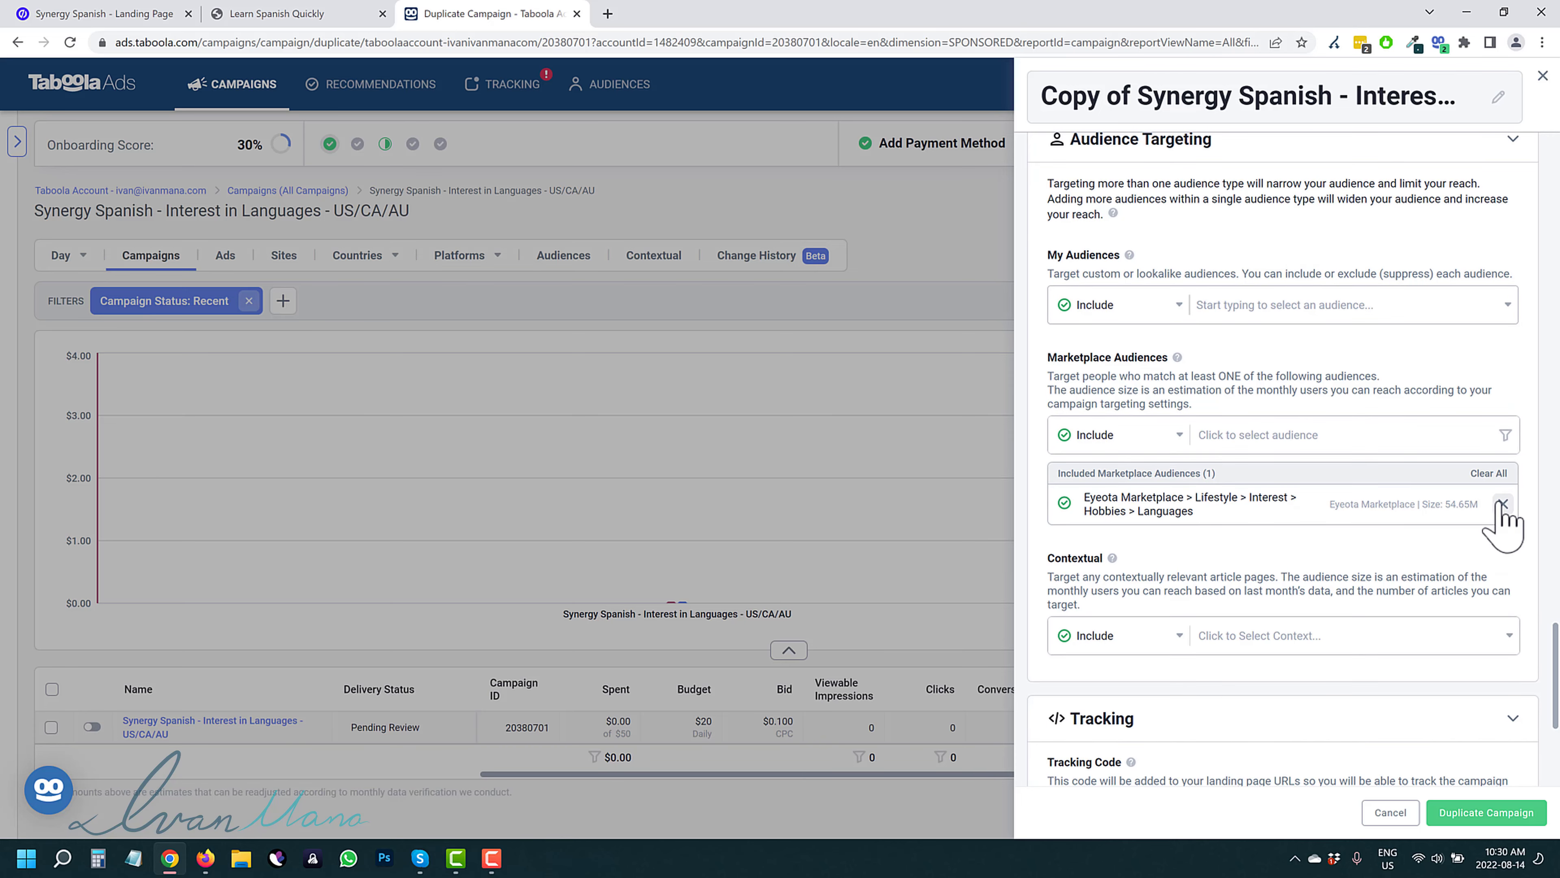
# Replace the Languages marketplace audience with Taboola's "Demographic > Language > English Speakers" audience and create the duplicate campaign
pyautogui.click(1503, 504)
pyautogui.click(1234, 435)
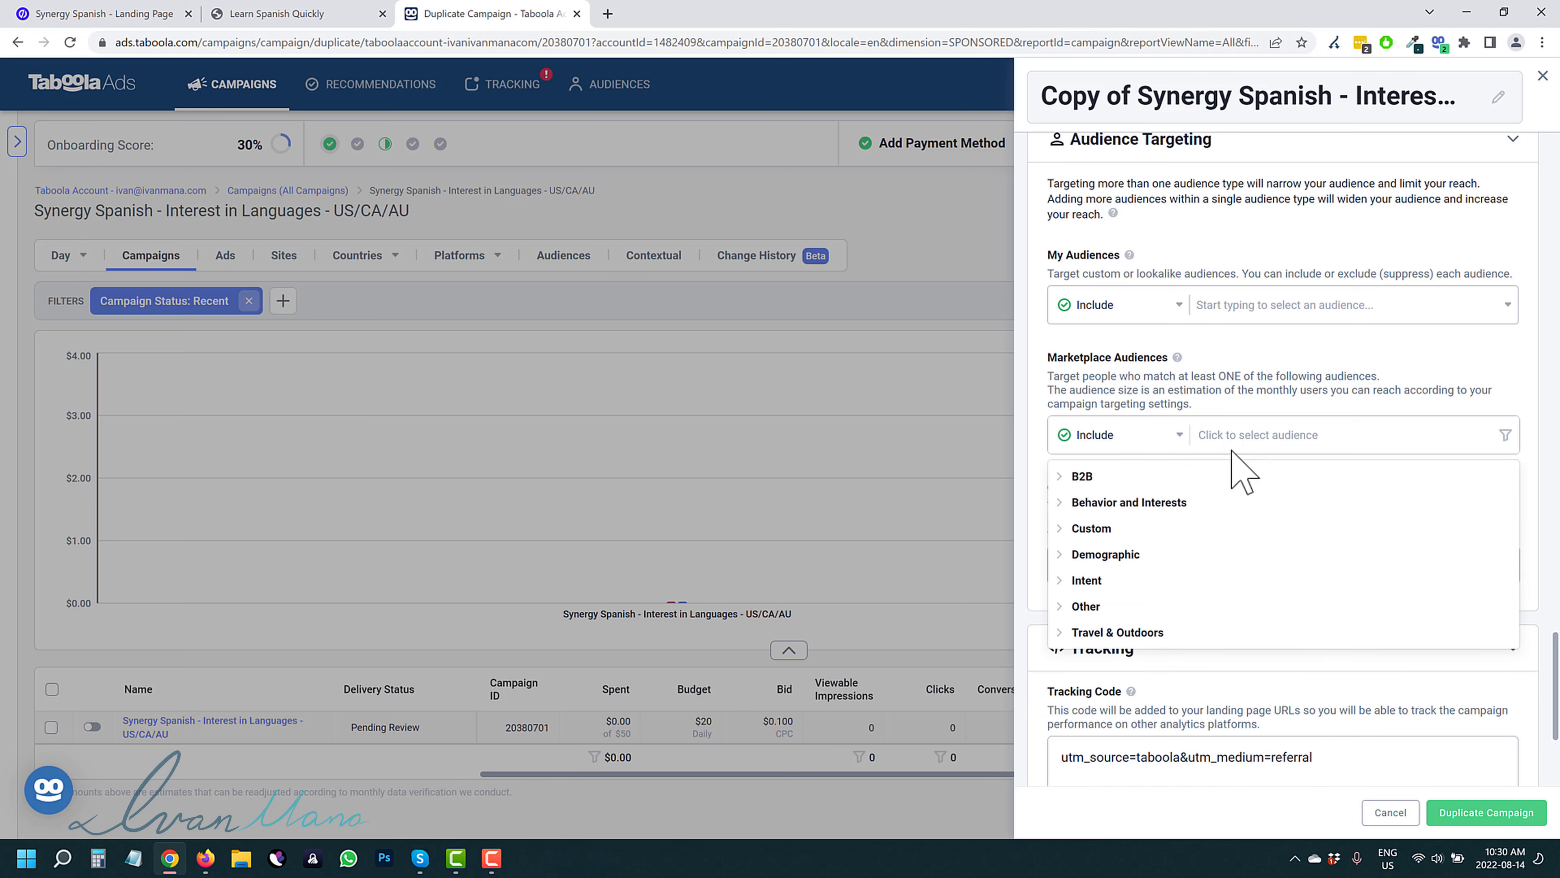
pyautogui.write('english speak')
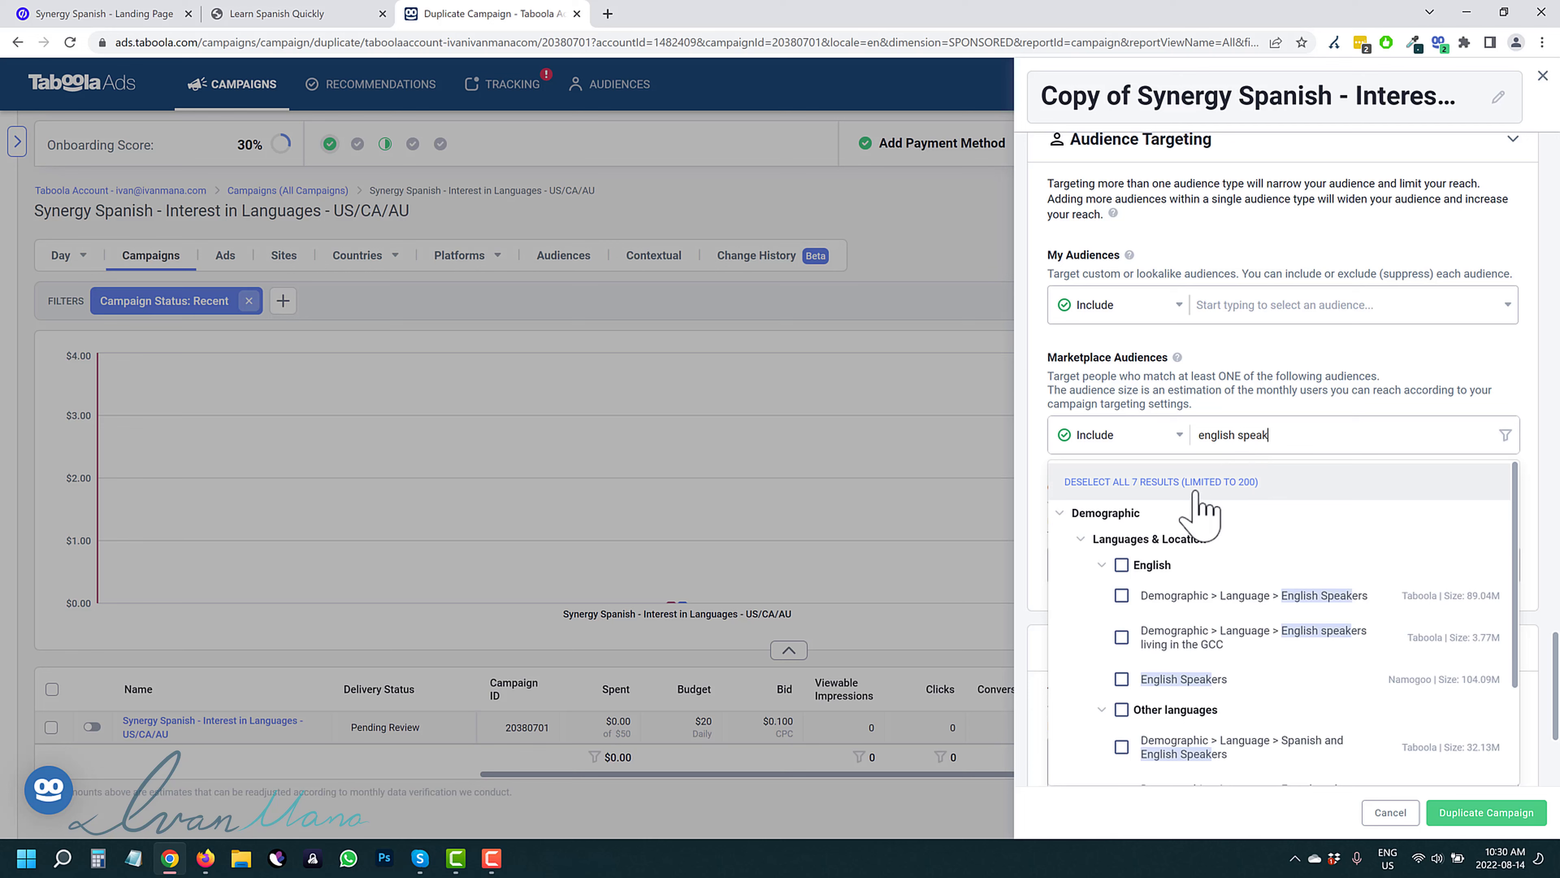
pyautogui.click(1166, 600)
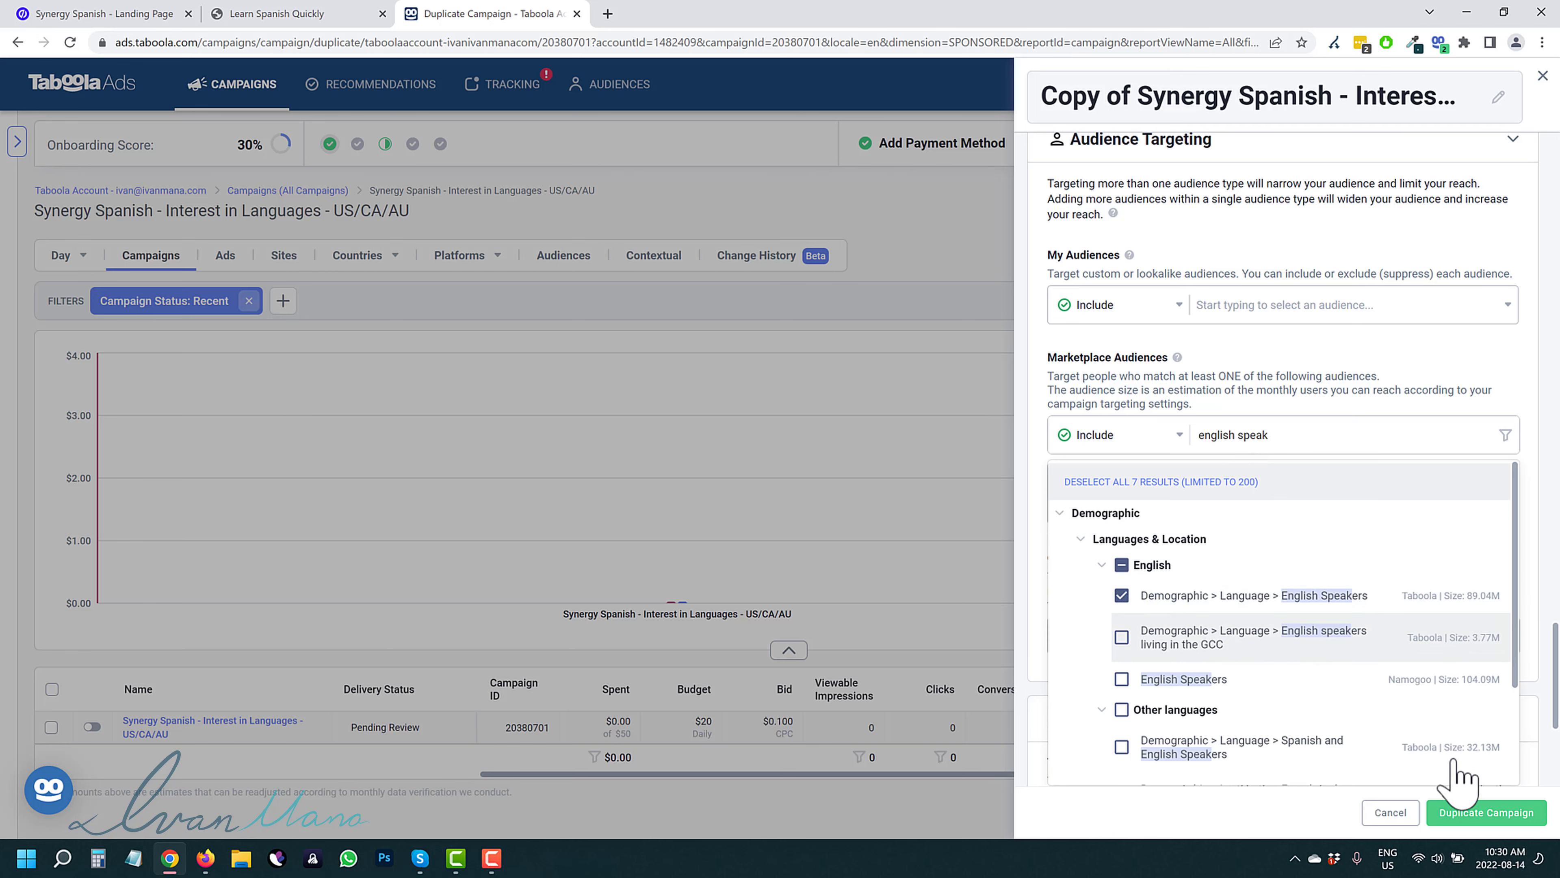
pyautogui.click(1493, 814)
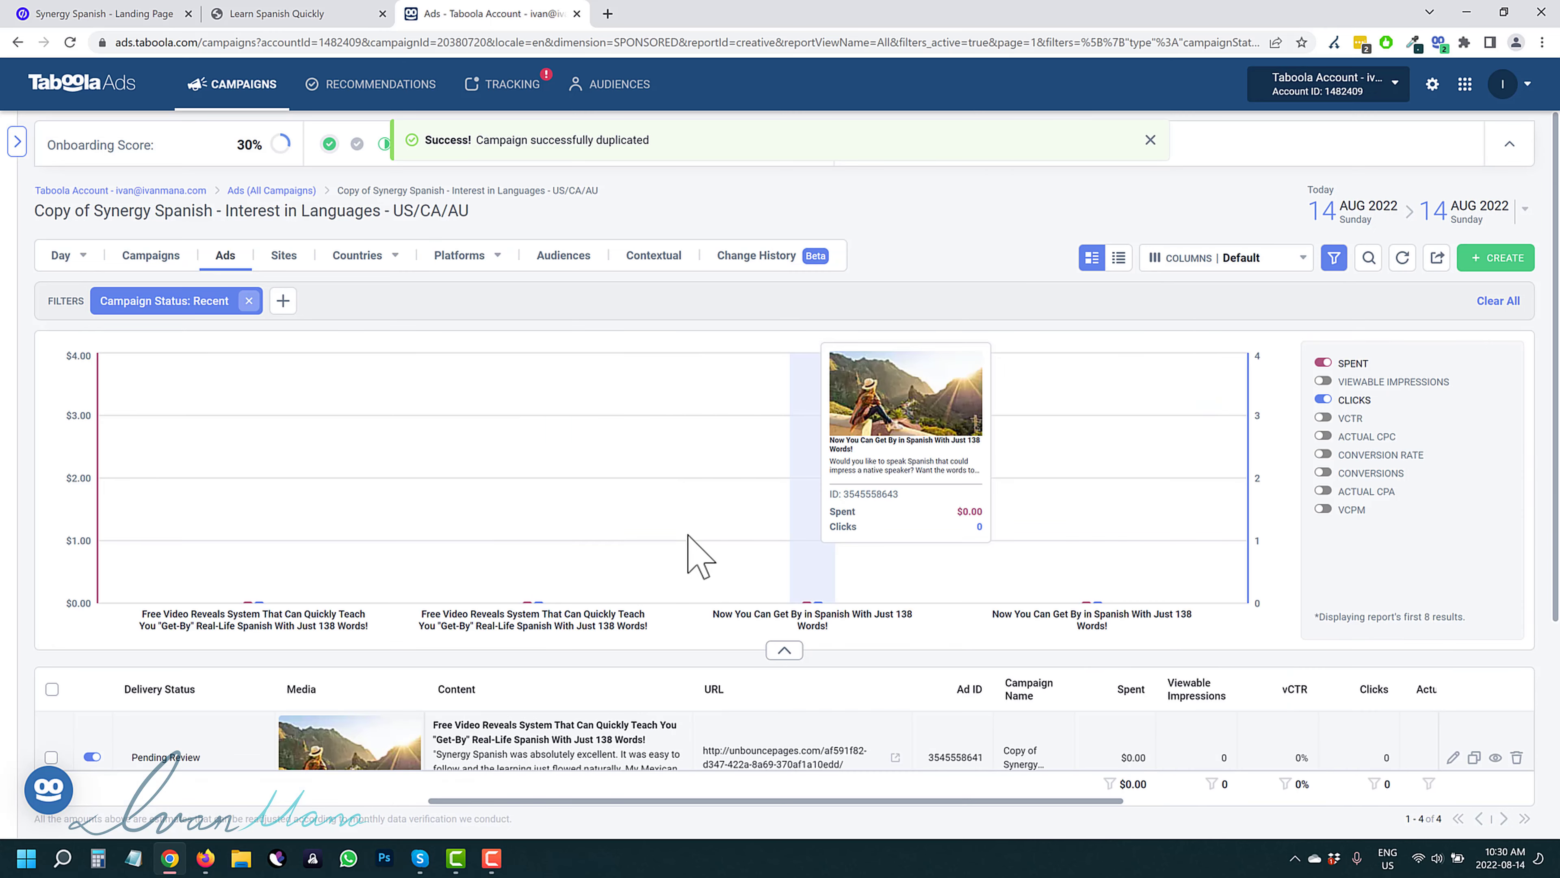
# Rename the duplicated campaign as "Synergy Spanish - English Speakers - US/CA/AU"
pyautogui.click(154, 255)
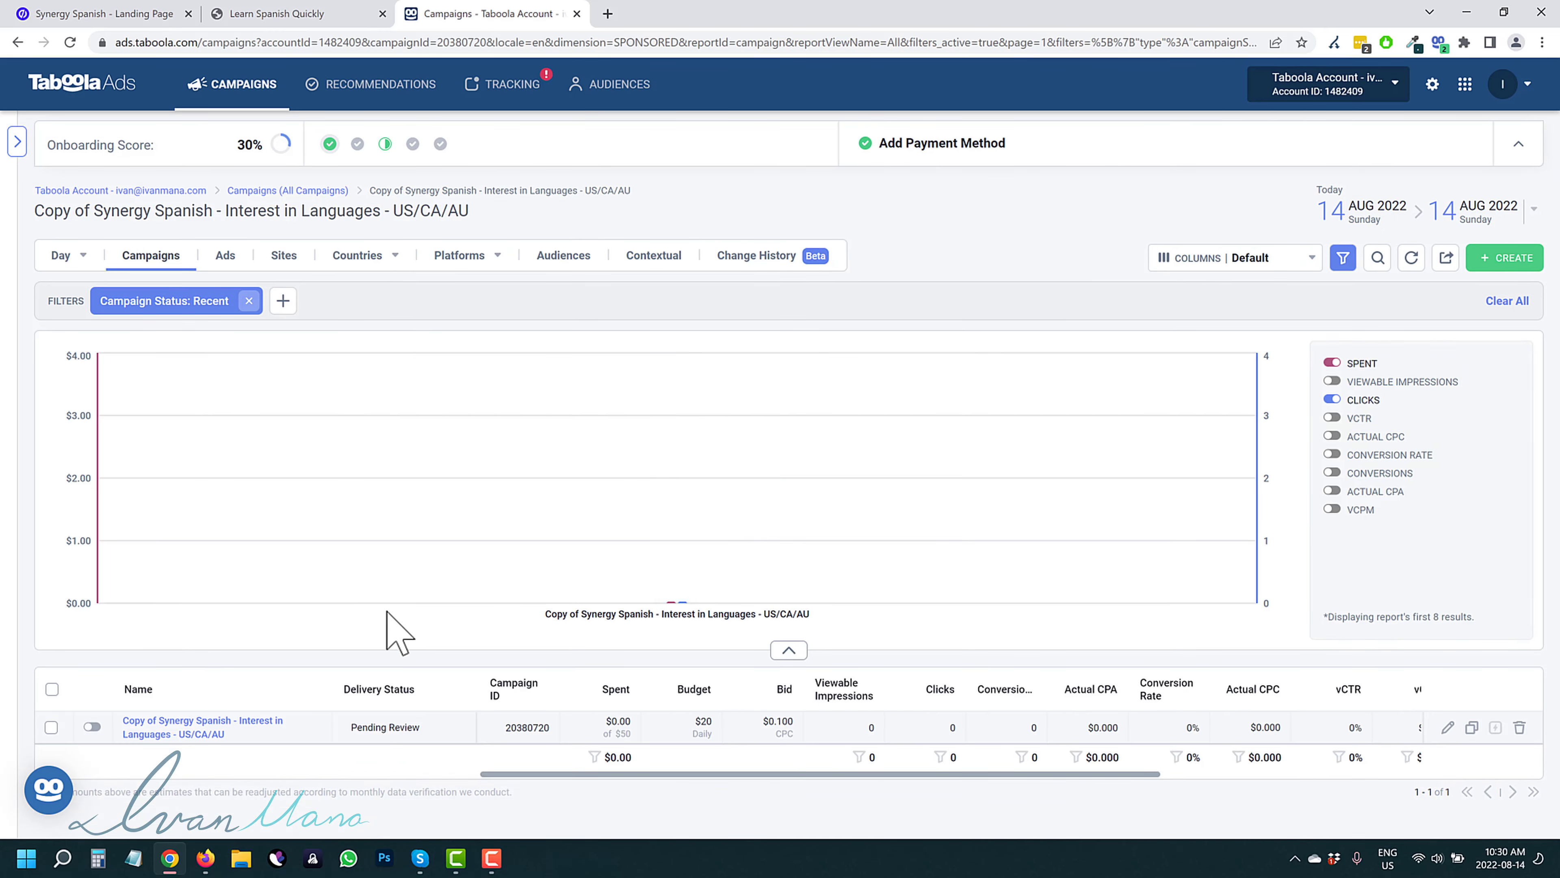
pyautogui.click(325, 734)
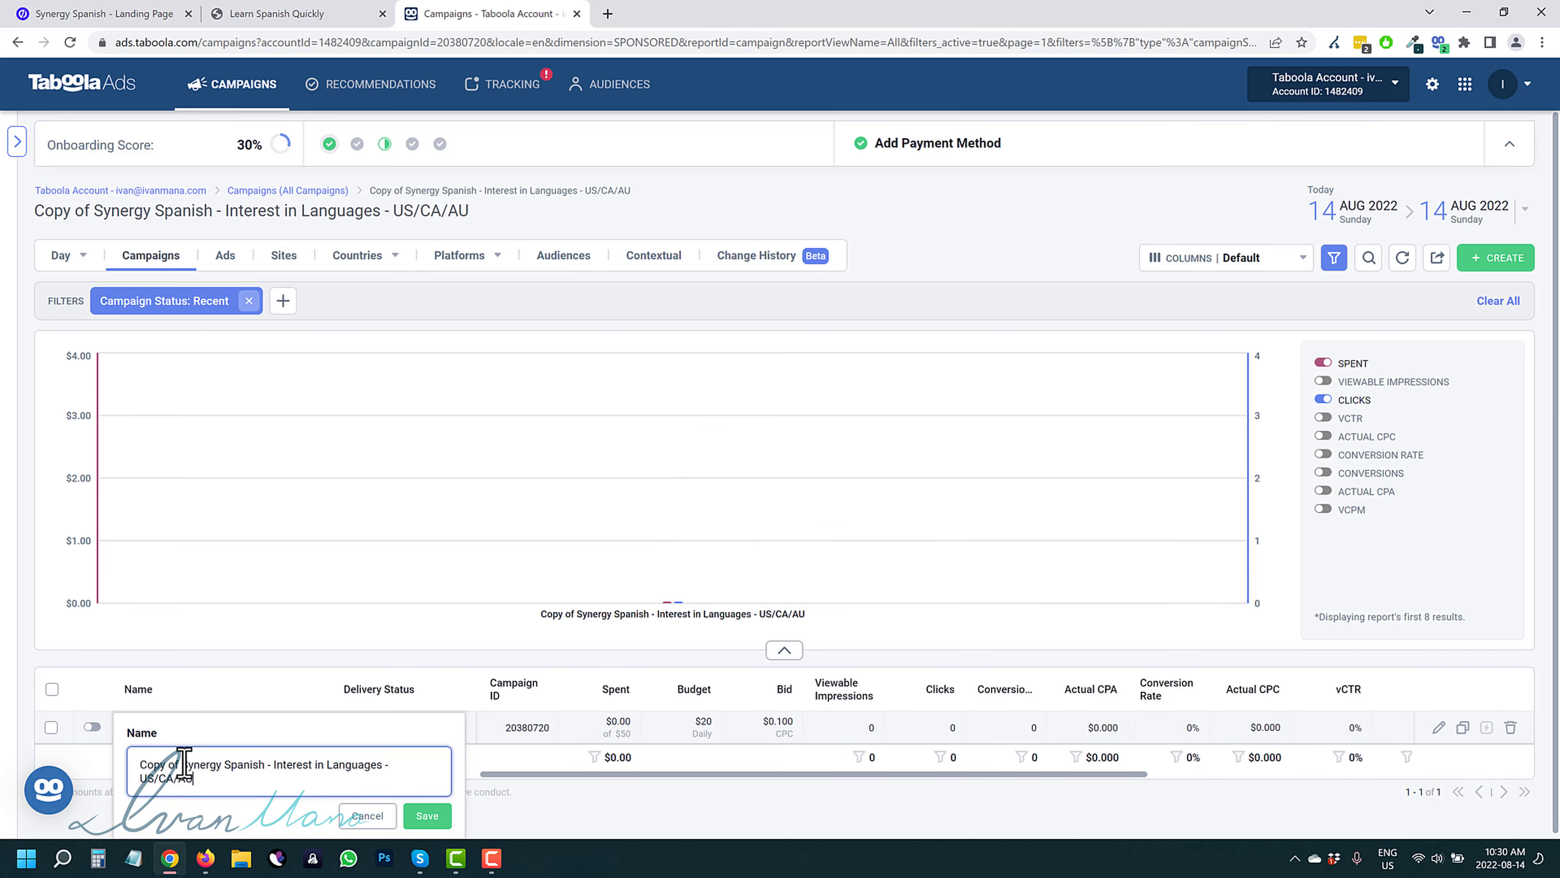
pyautogui.moveTo(185, 764); pyautogui.dragTo(106, 763)
pyautogui.press('BackSpace')
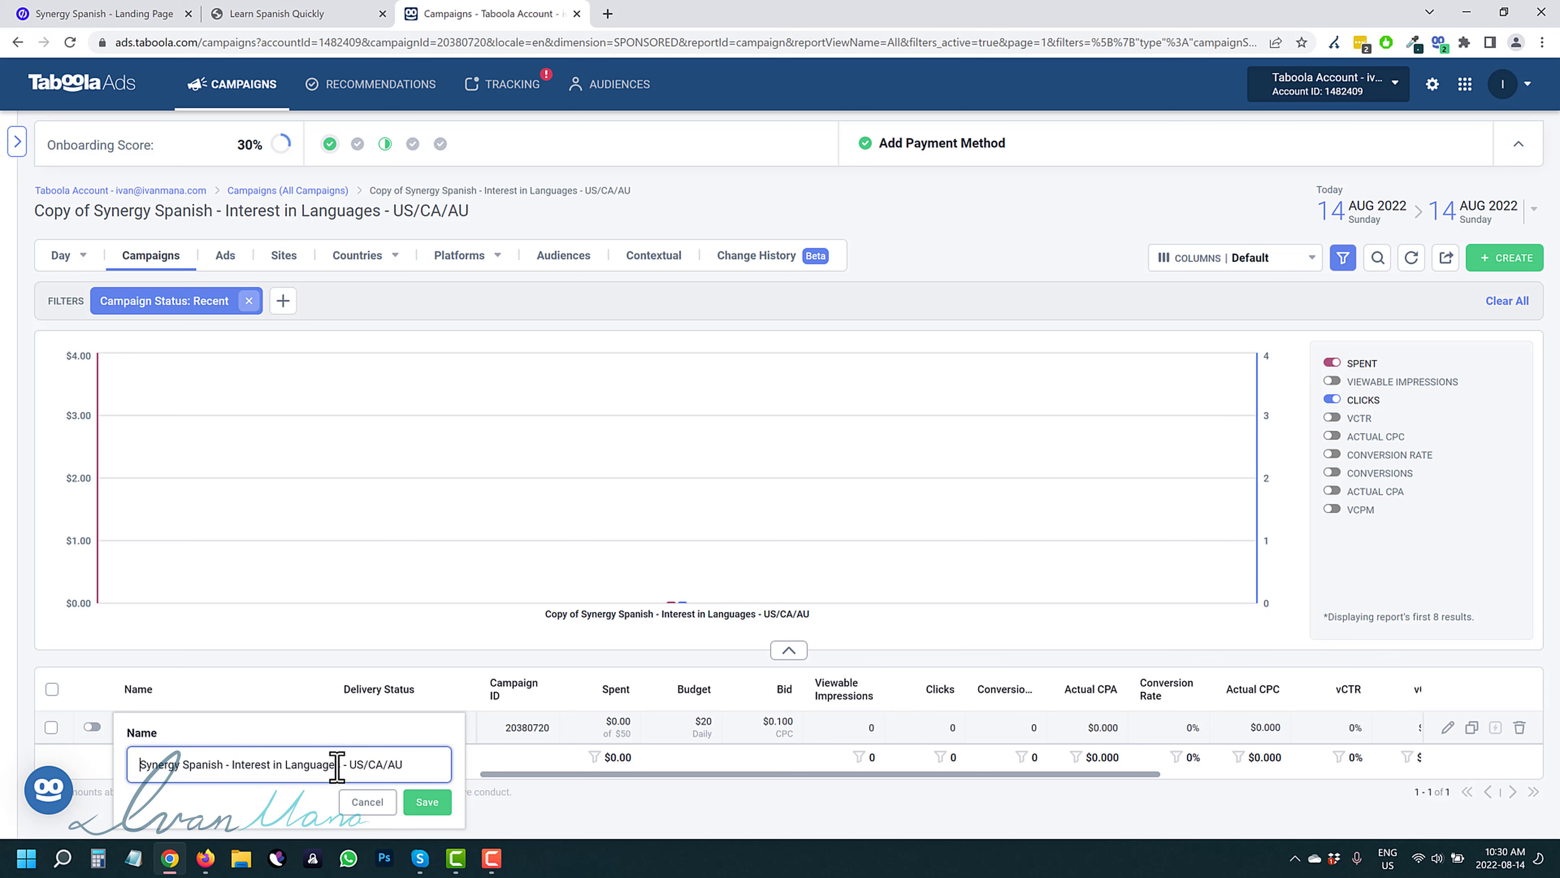
pyautogui.moveTo(339, 764); pyautogui.dragTo(228, 769)
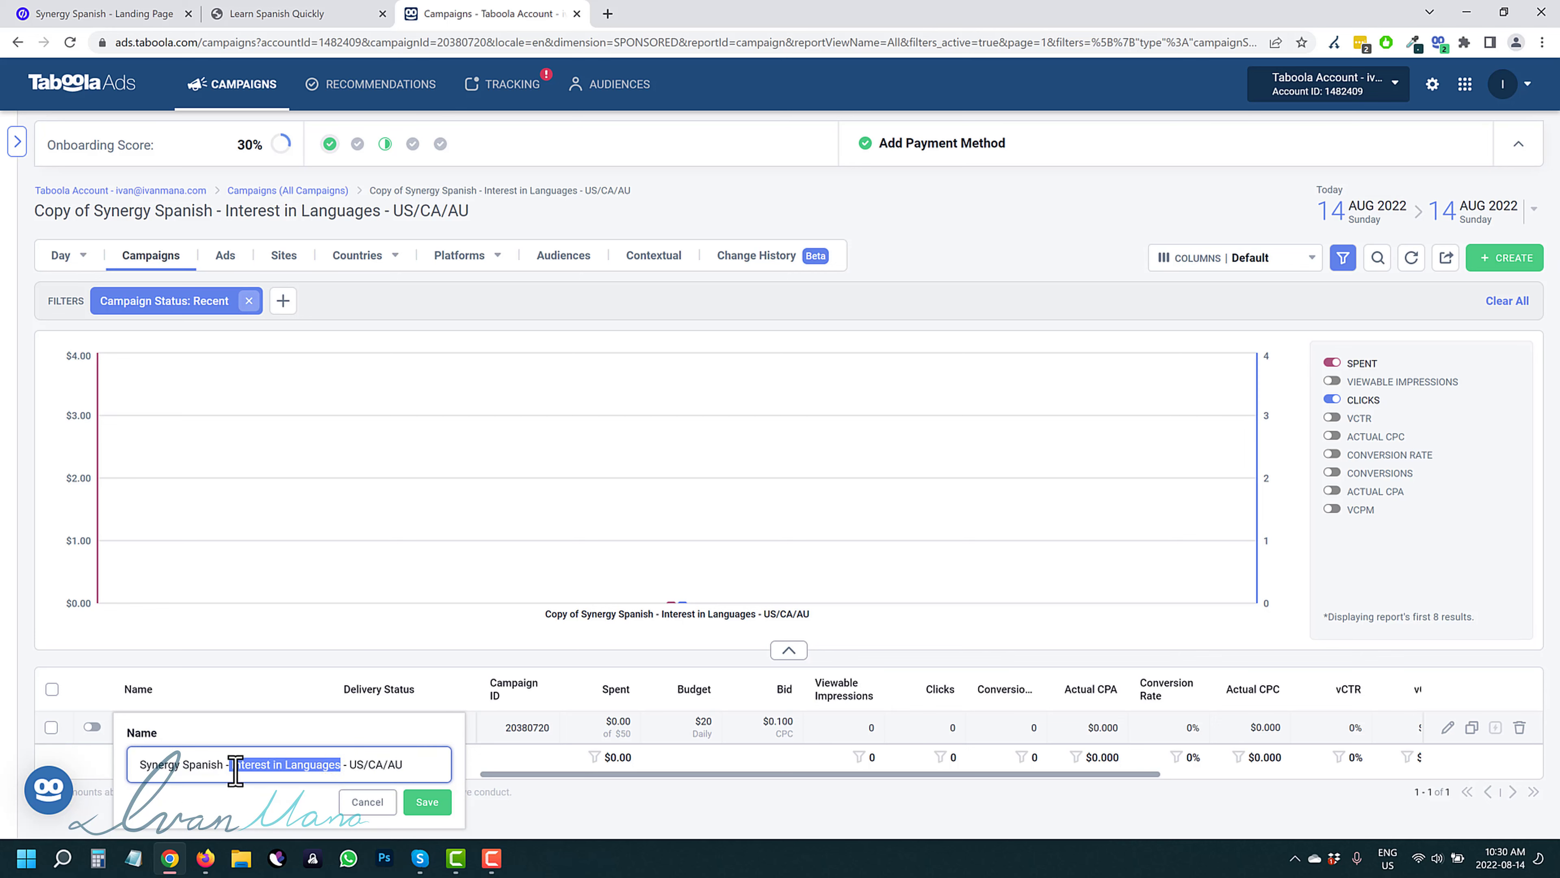
pyautogui.write('English Speak')
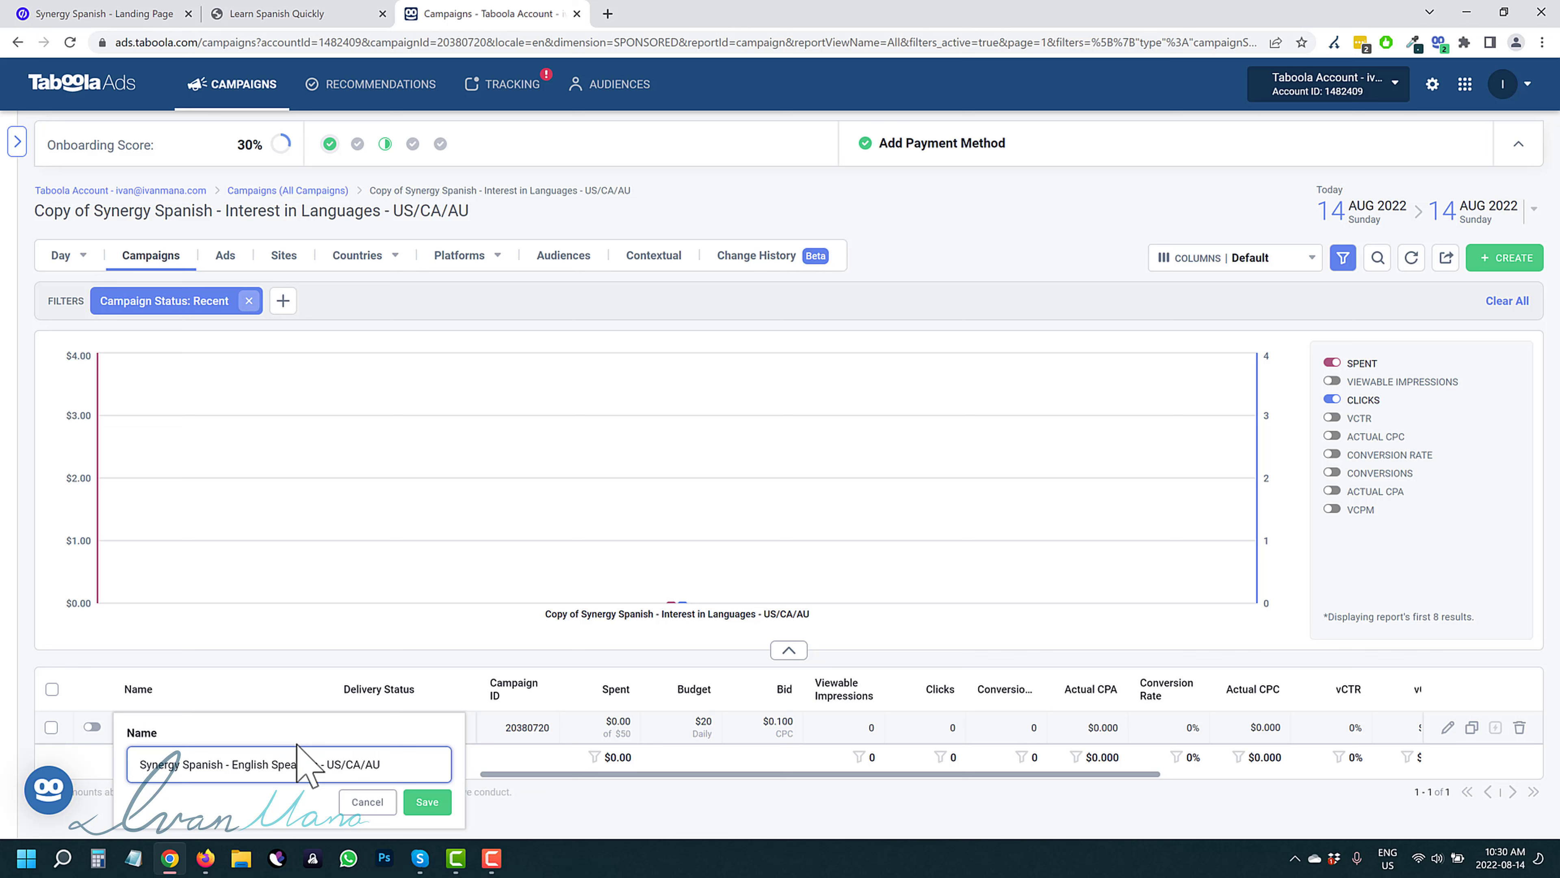
pyautogui.write('ers')
pyautogui.click(428, 801)
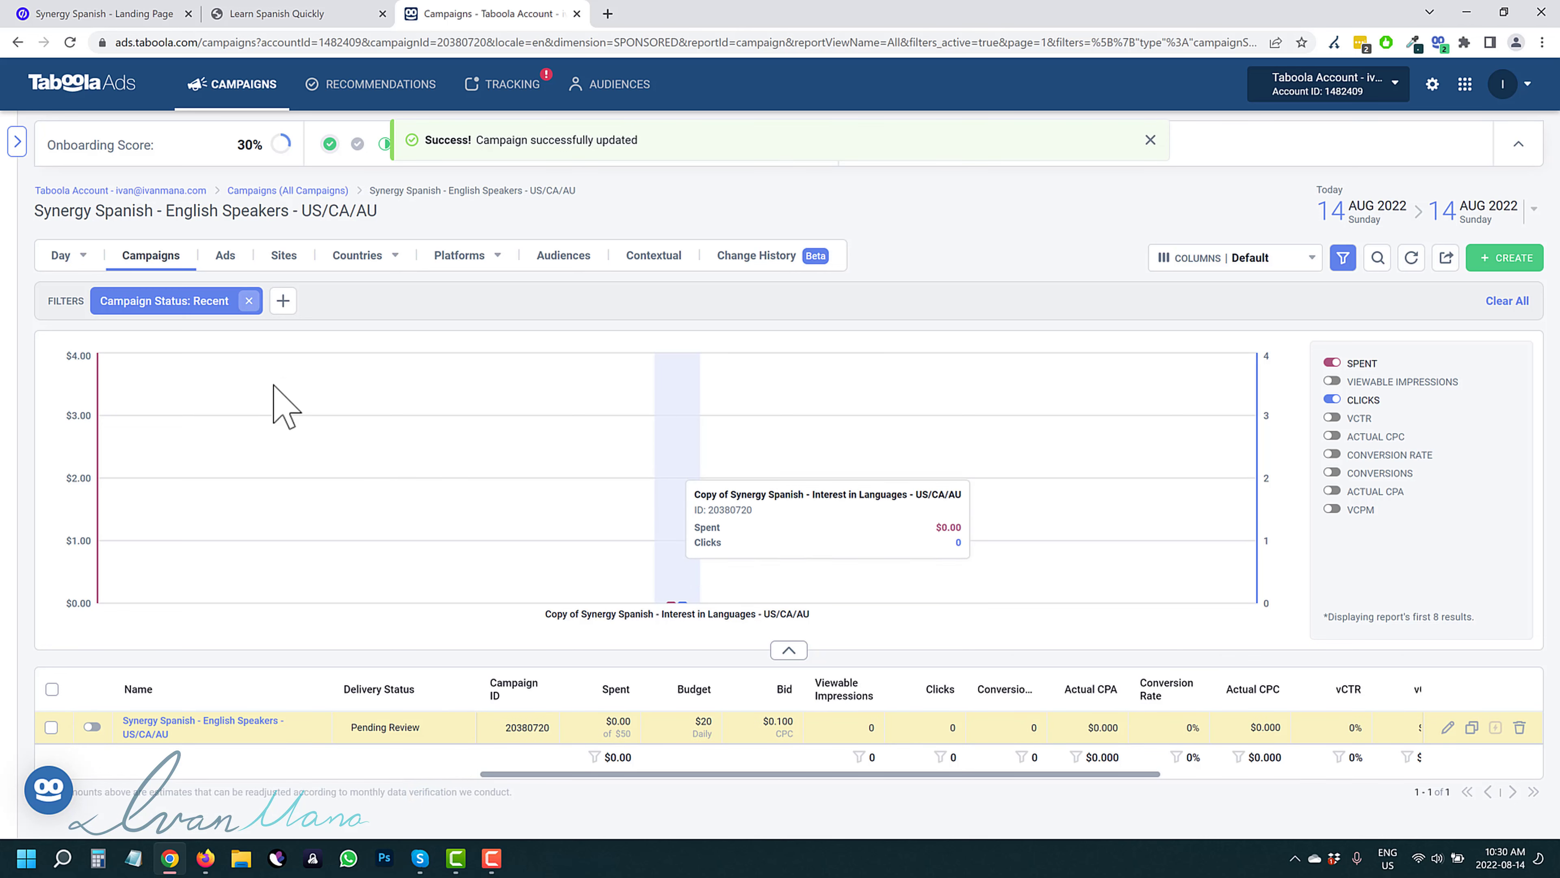
# Remove the Recent campaign status filter and delete My Campaign from the list of all campaigns
pyautogui.click(248, 300)
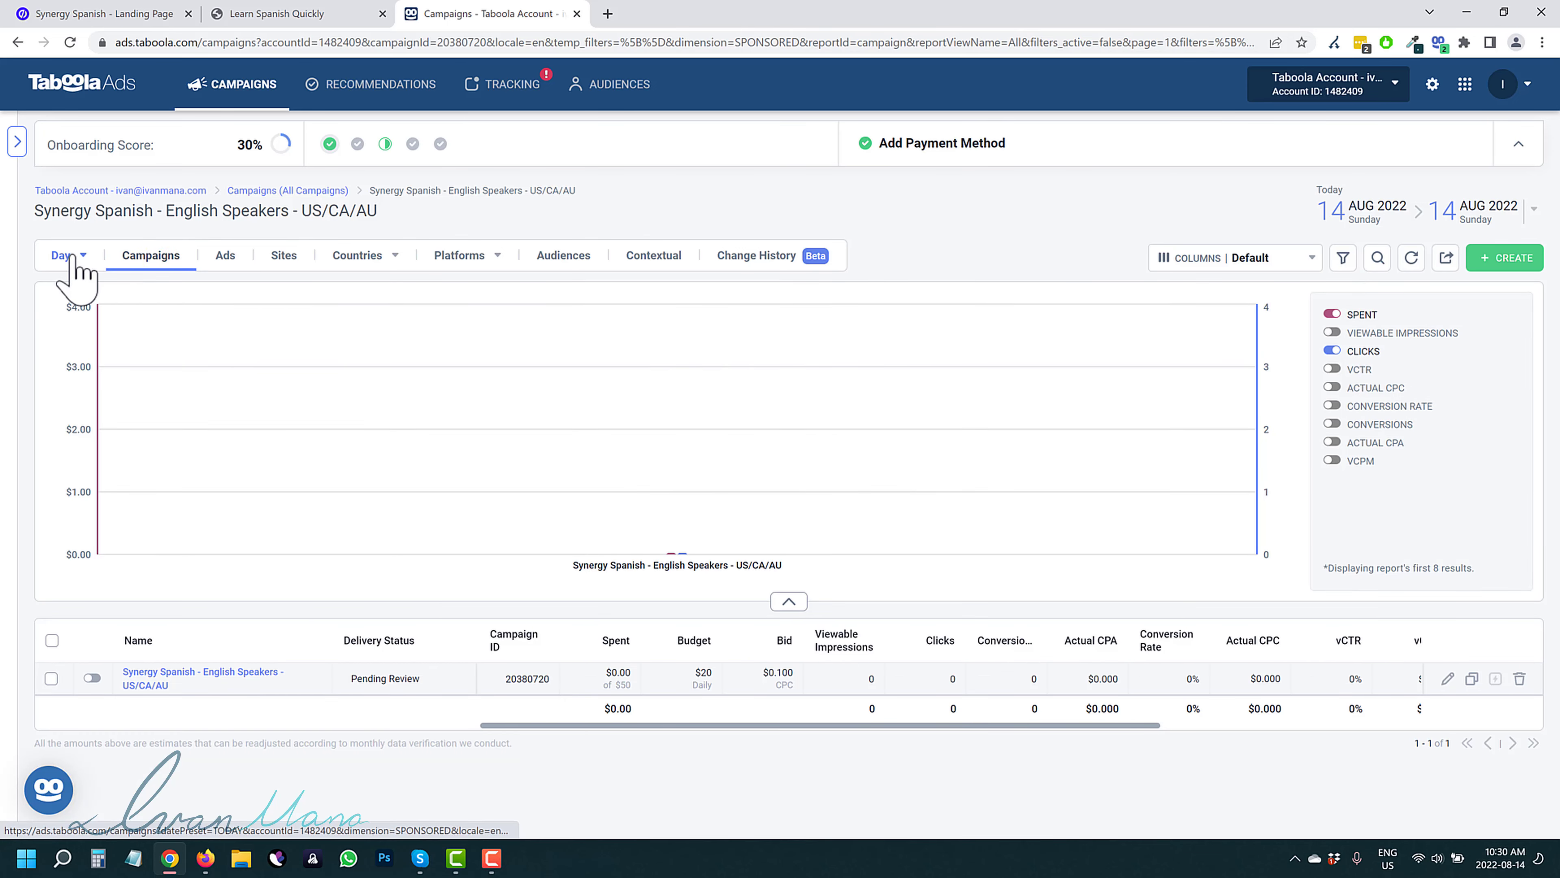
pyautogui.click(250, 190)
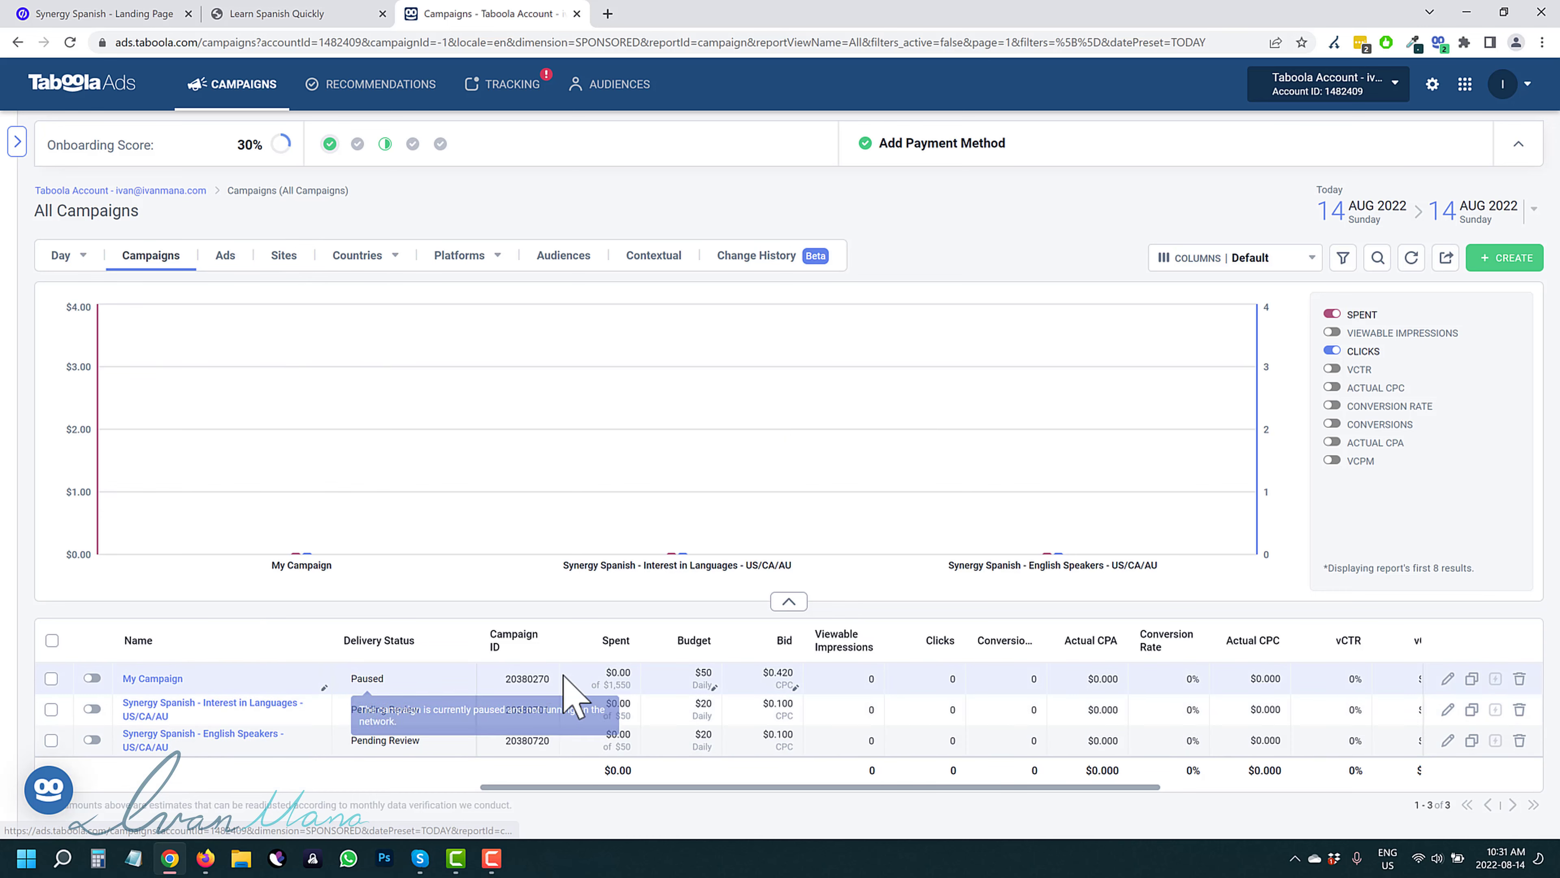
pyautogui.click(1520, 679)
pyautogui.click(933, 496)
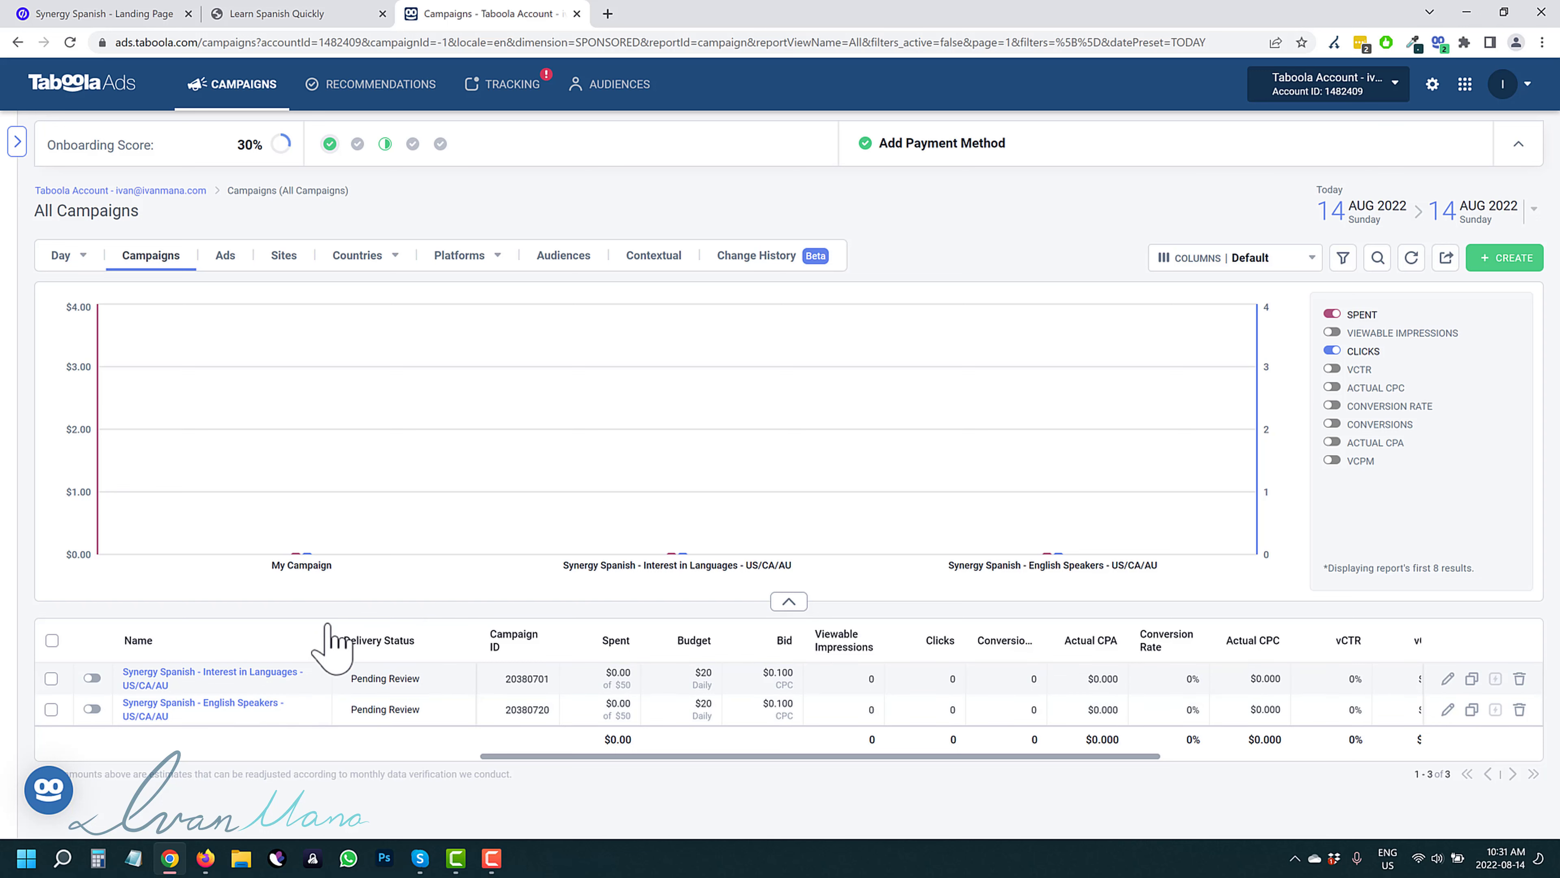
# Save custom campaign columns without vCTR, CTR, vCPM and CPM, and reorder them starting with Spent, Clicks, Viewable Impressions and Actual CPA
pyautogui.click(1304, 256)
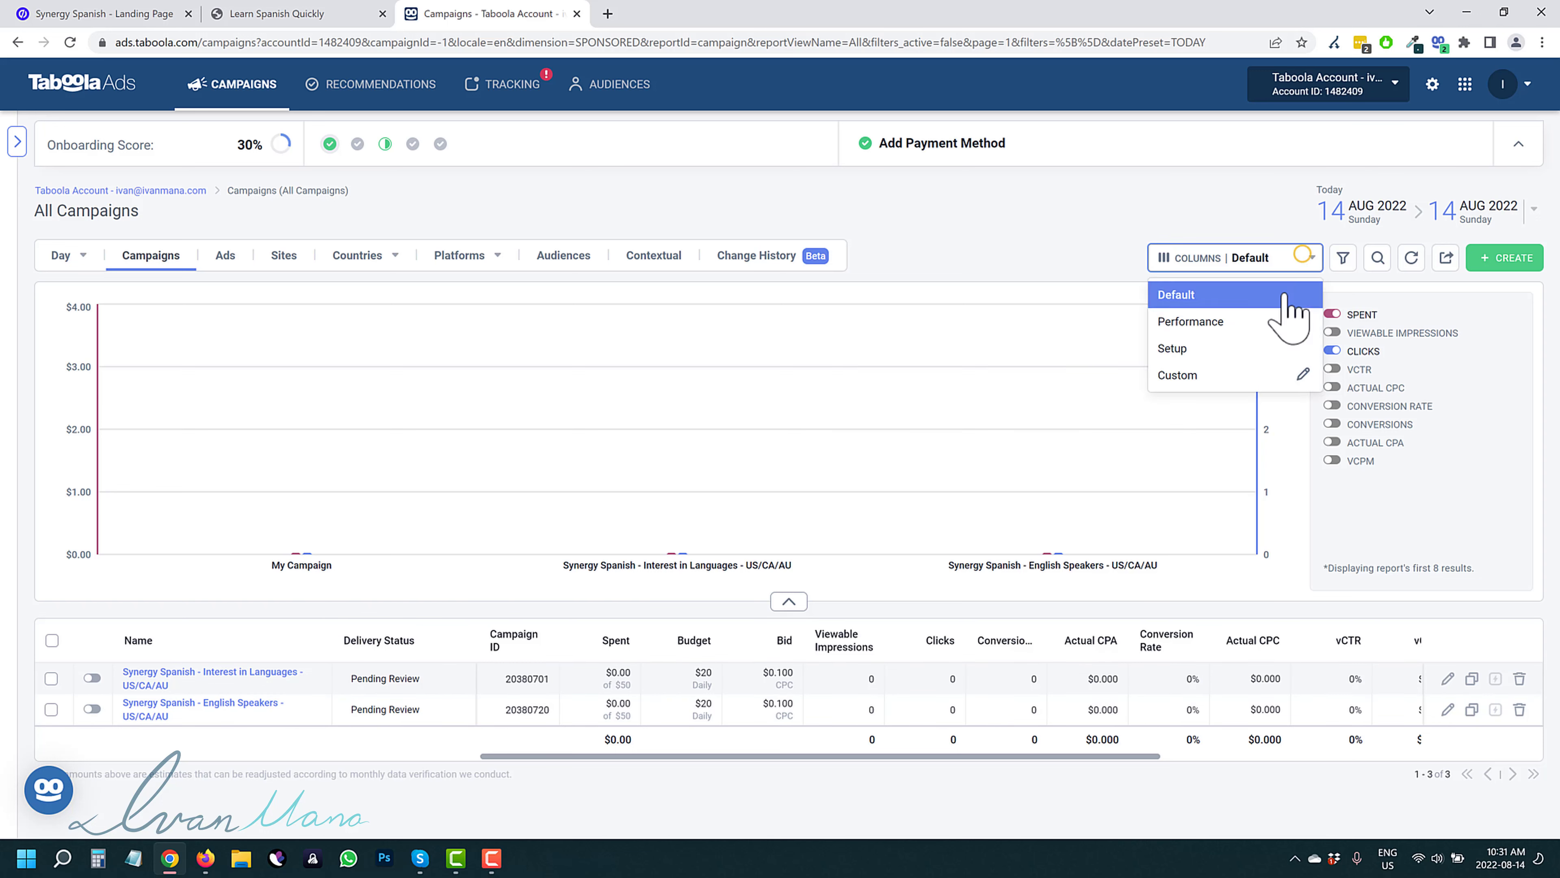
pyautogui.click(1303, 372)
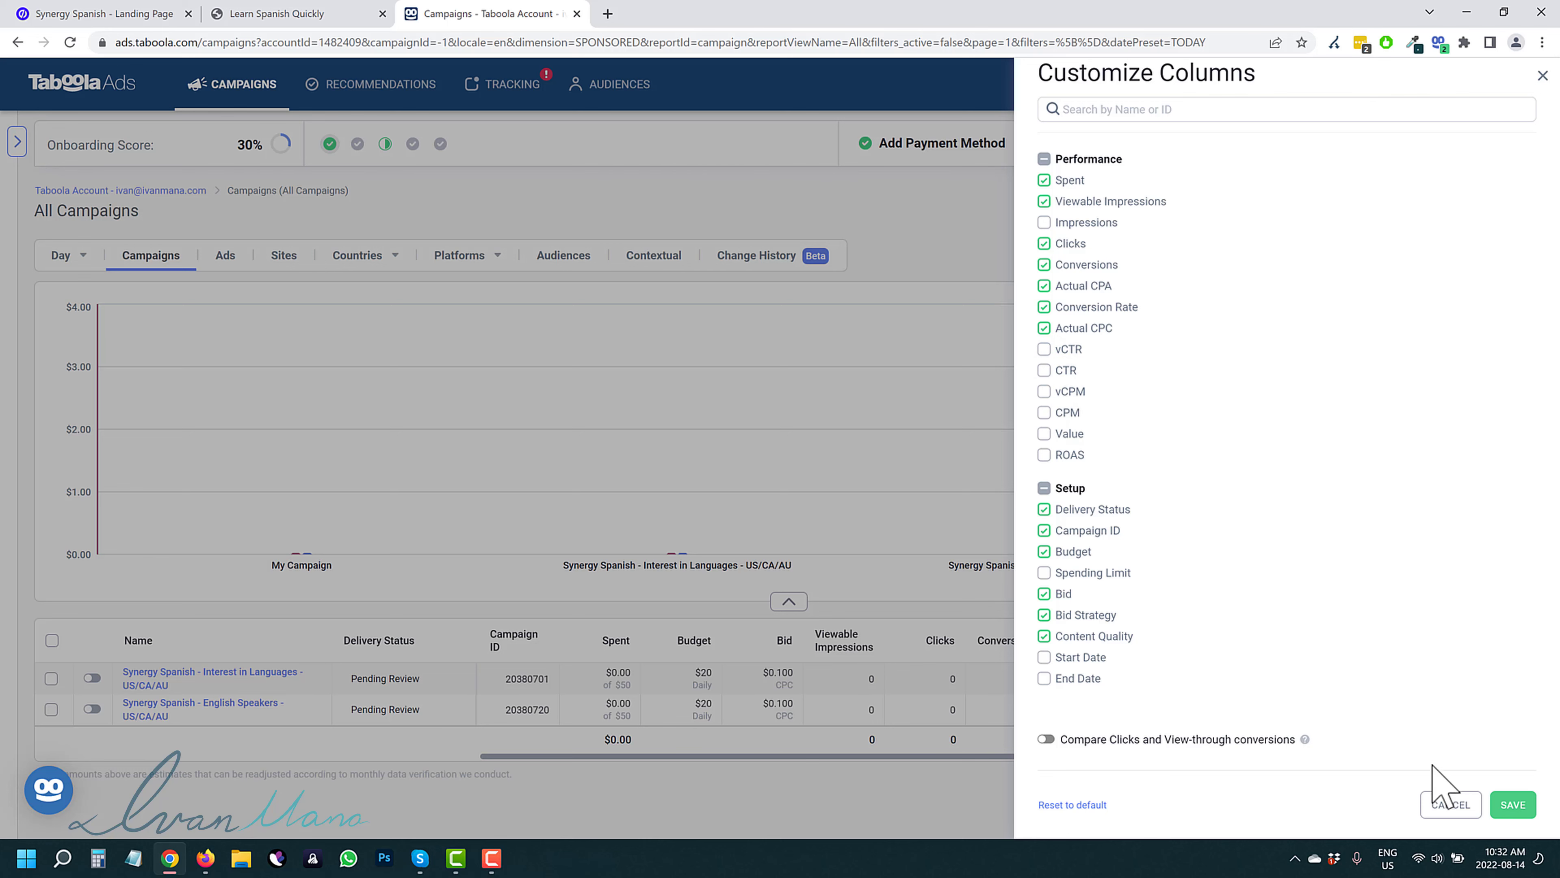
pyautogui.click(1513, 805)
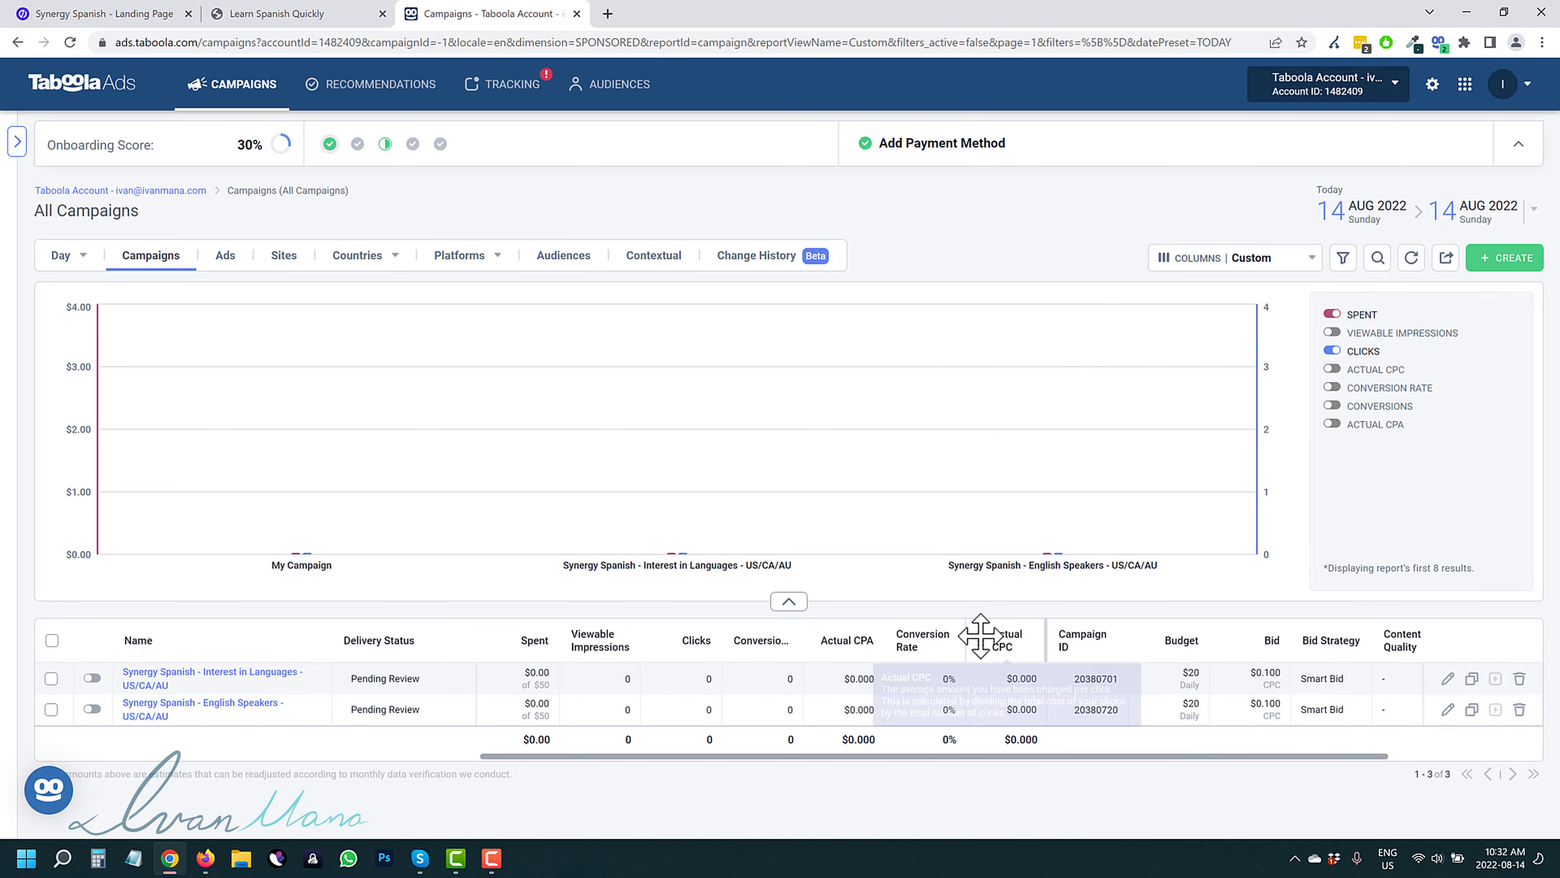
pyautogui.moveTo(980, 637); pyautogui.dragTo(668, 648)
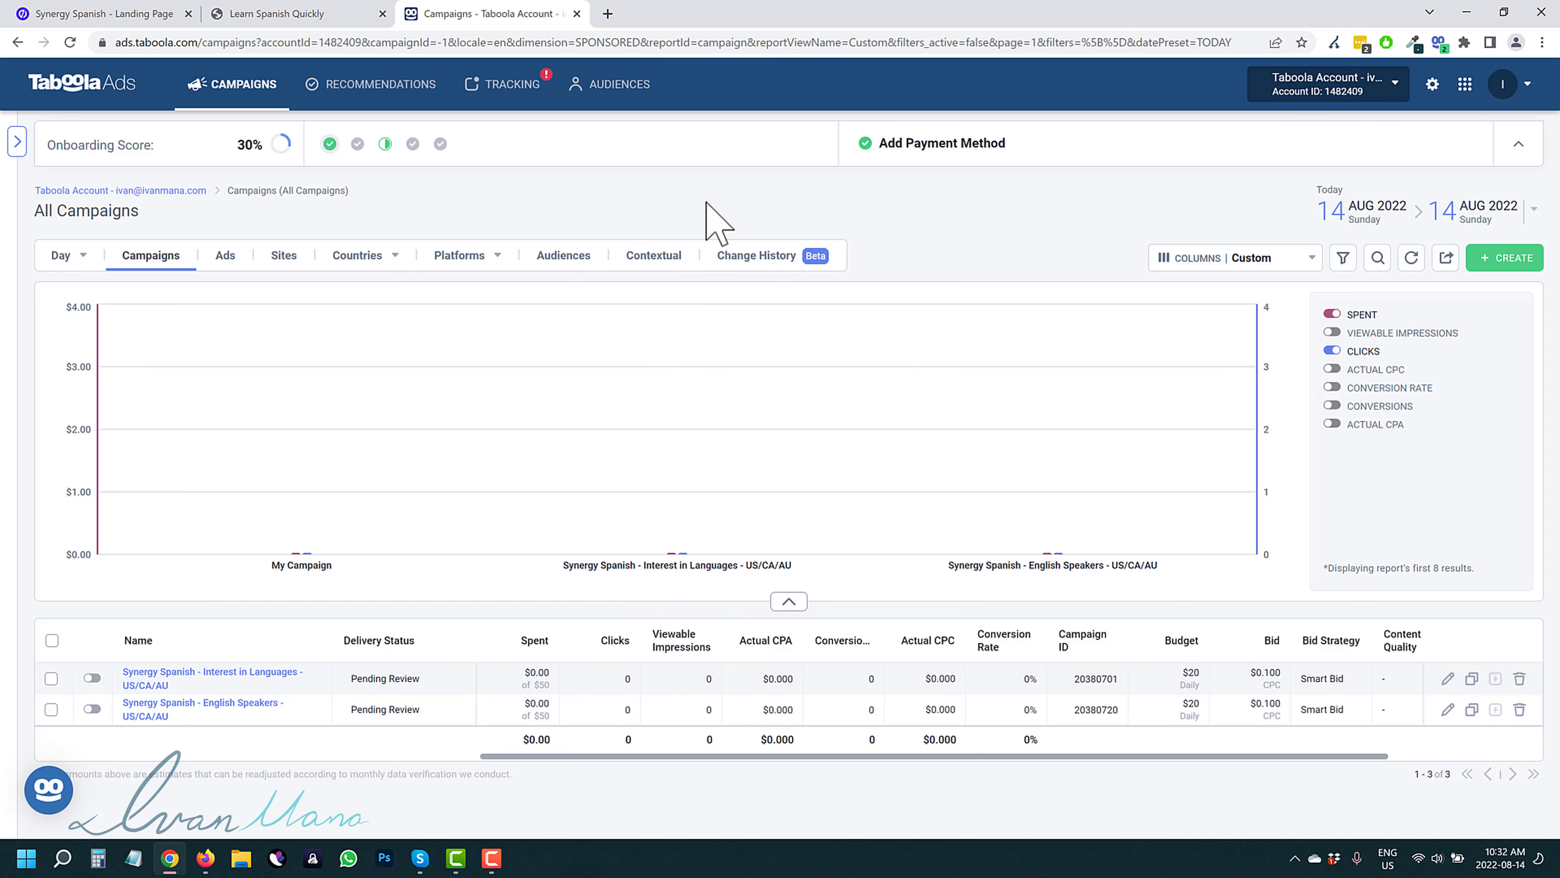
# Create the Taboola Pixel from the account's conversion tracking and copy its pixel code
pyautogui.click(497, 87)
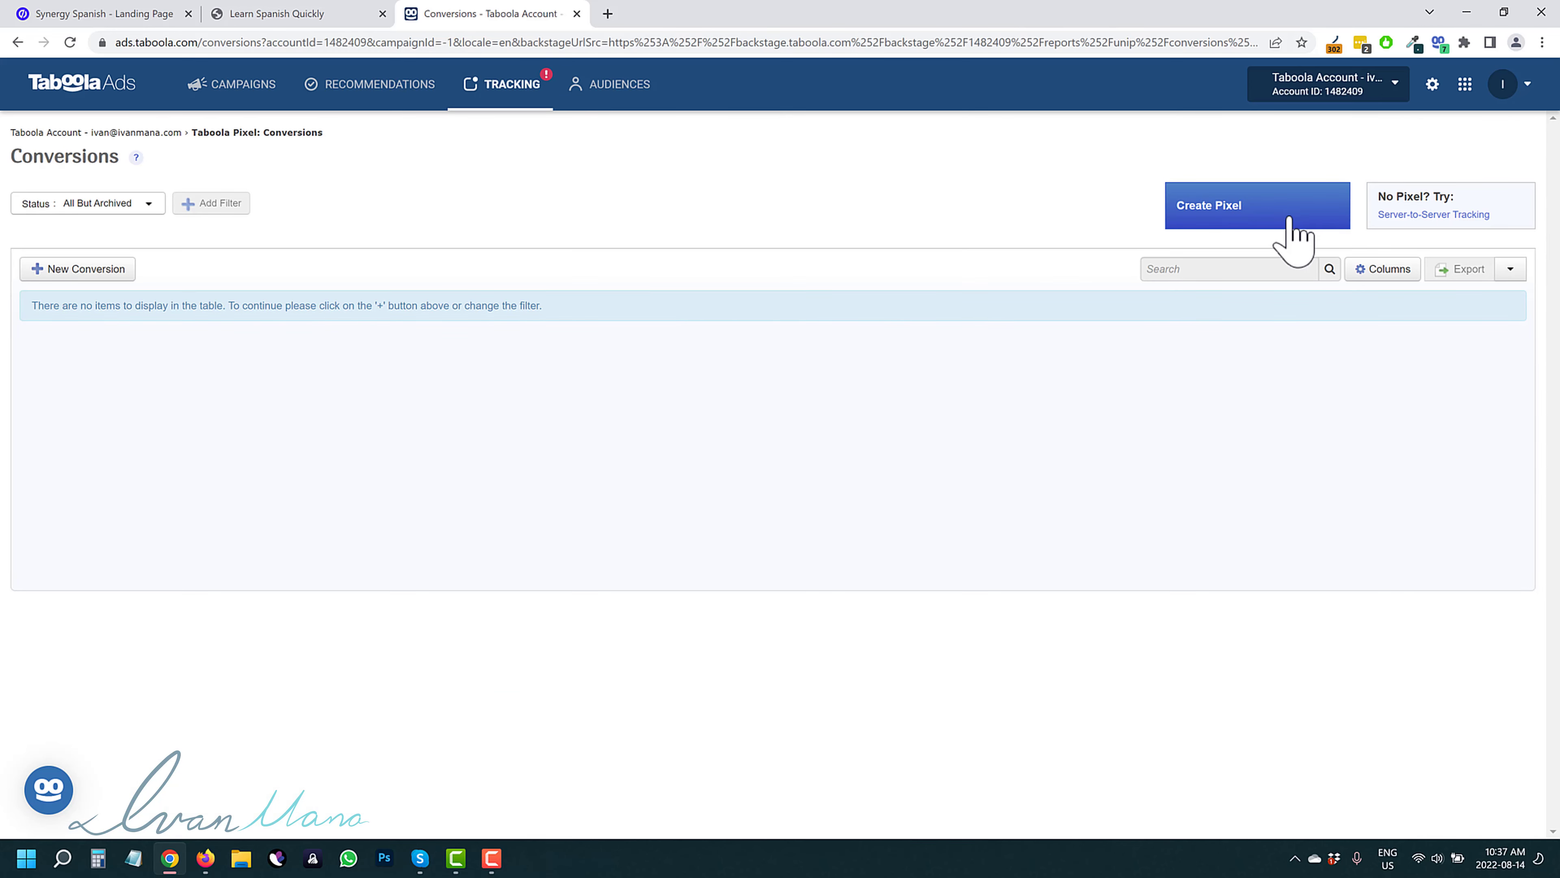
pyautogui.click(1269, 211)
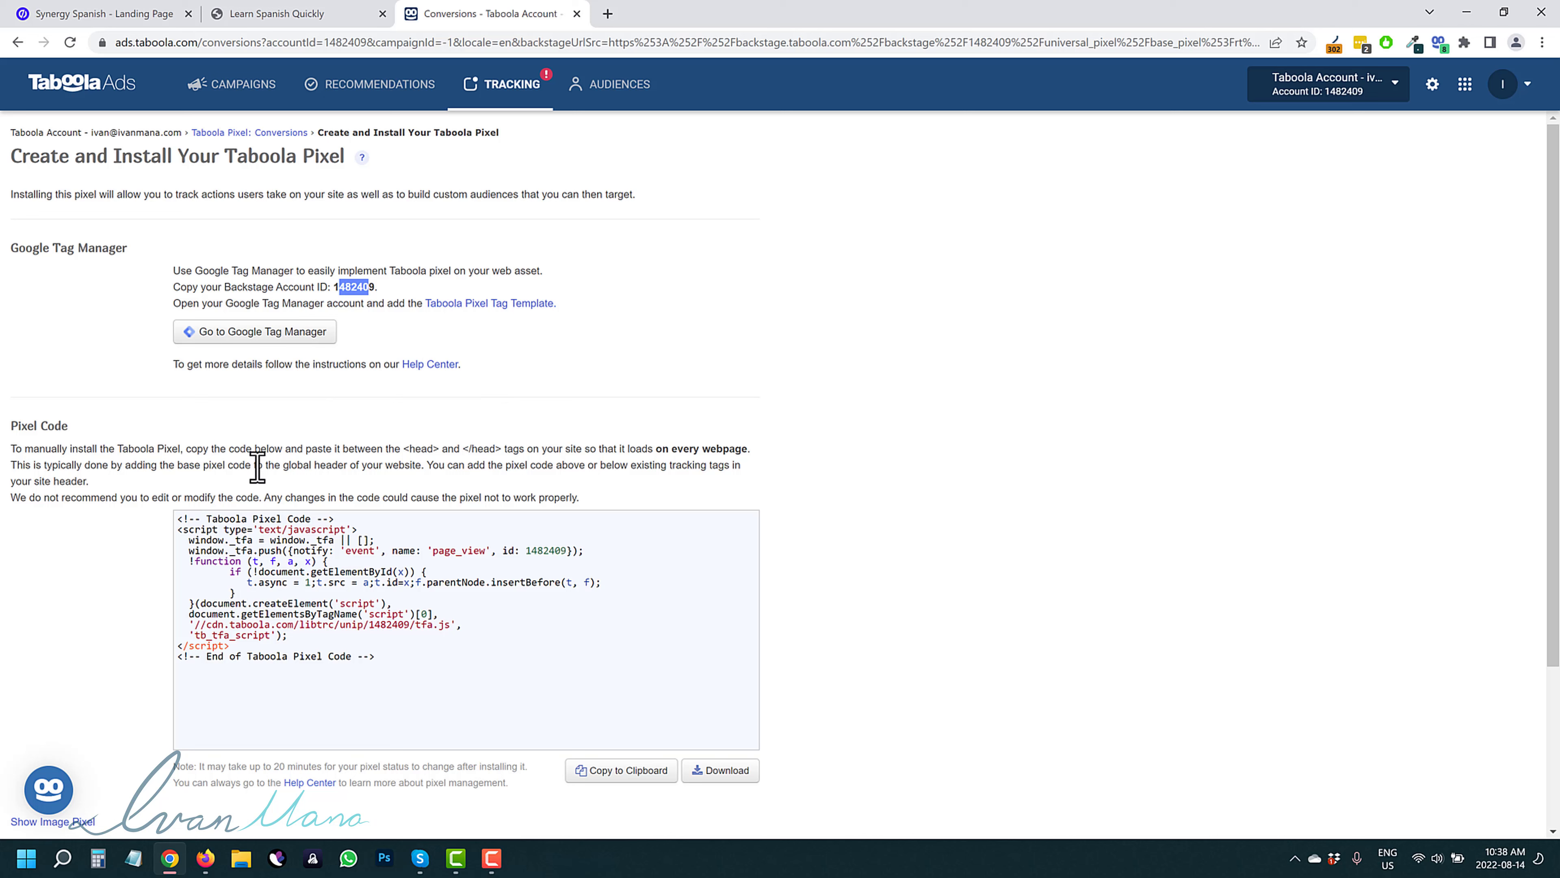
pyautogui.moveTo(123, 449); pyautogui.dragTo(485, 464)
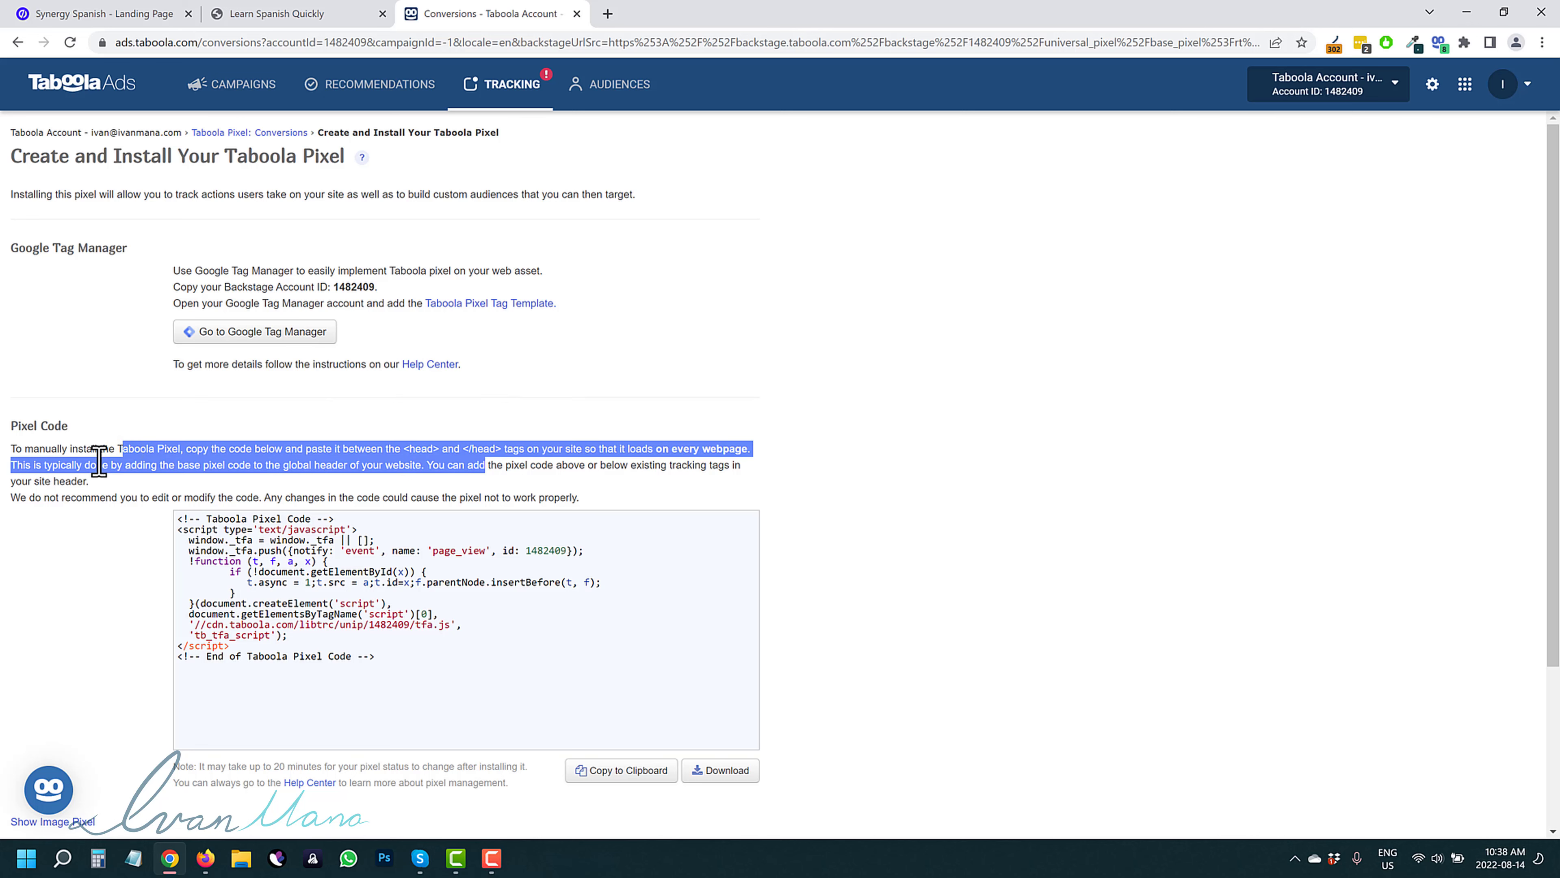
pyautogui.scroll(-1, 142, 587)
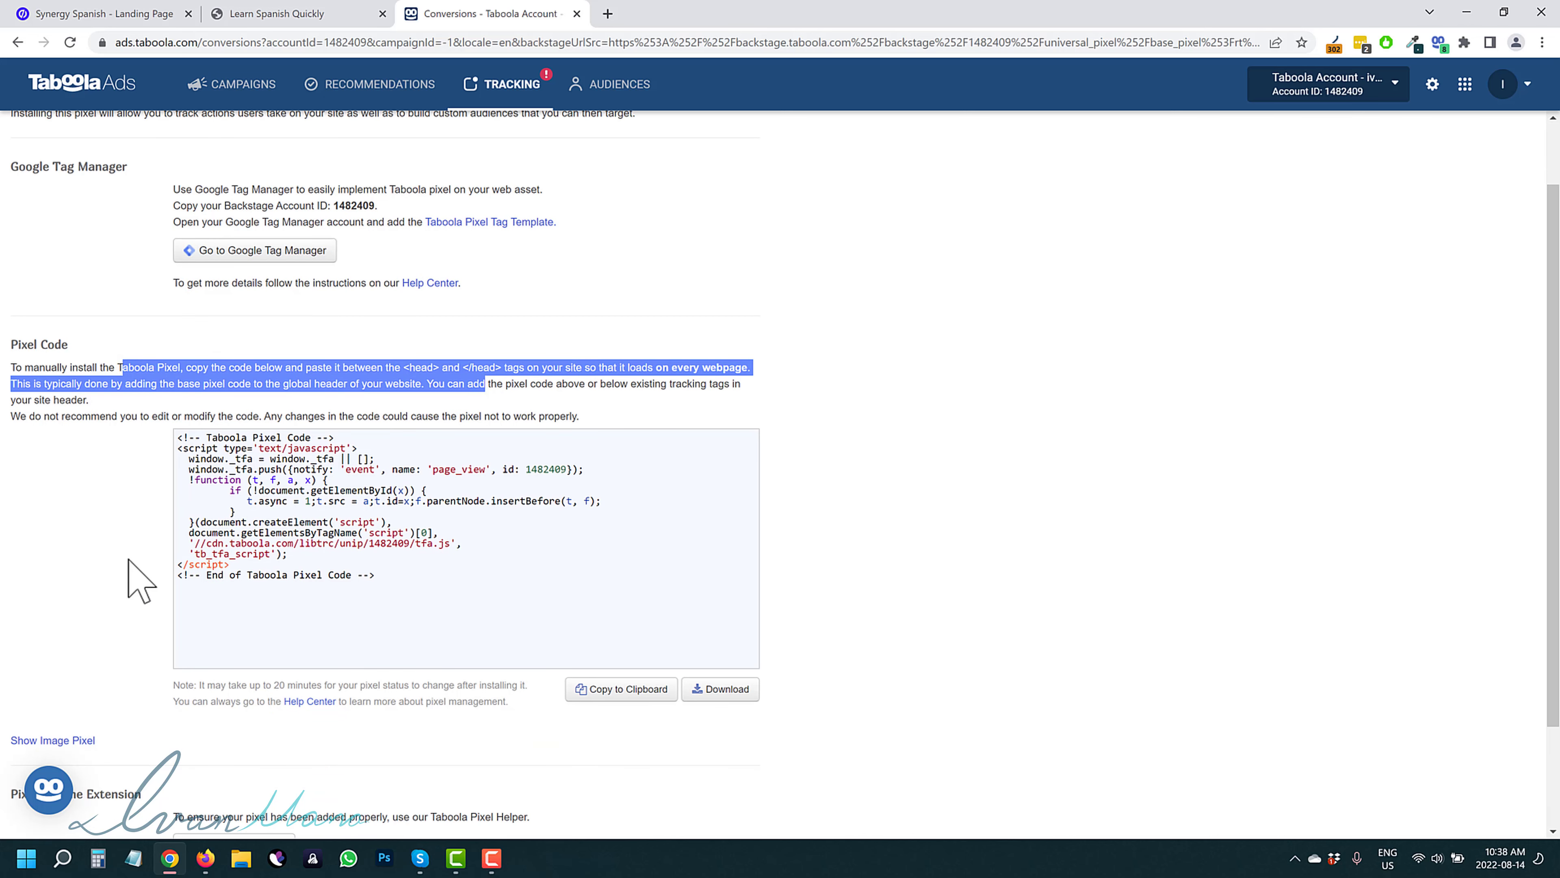
pyautogui.scroll(-1, 142, 581)
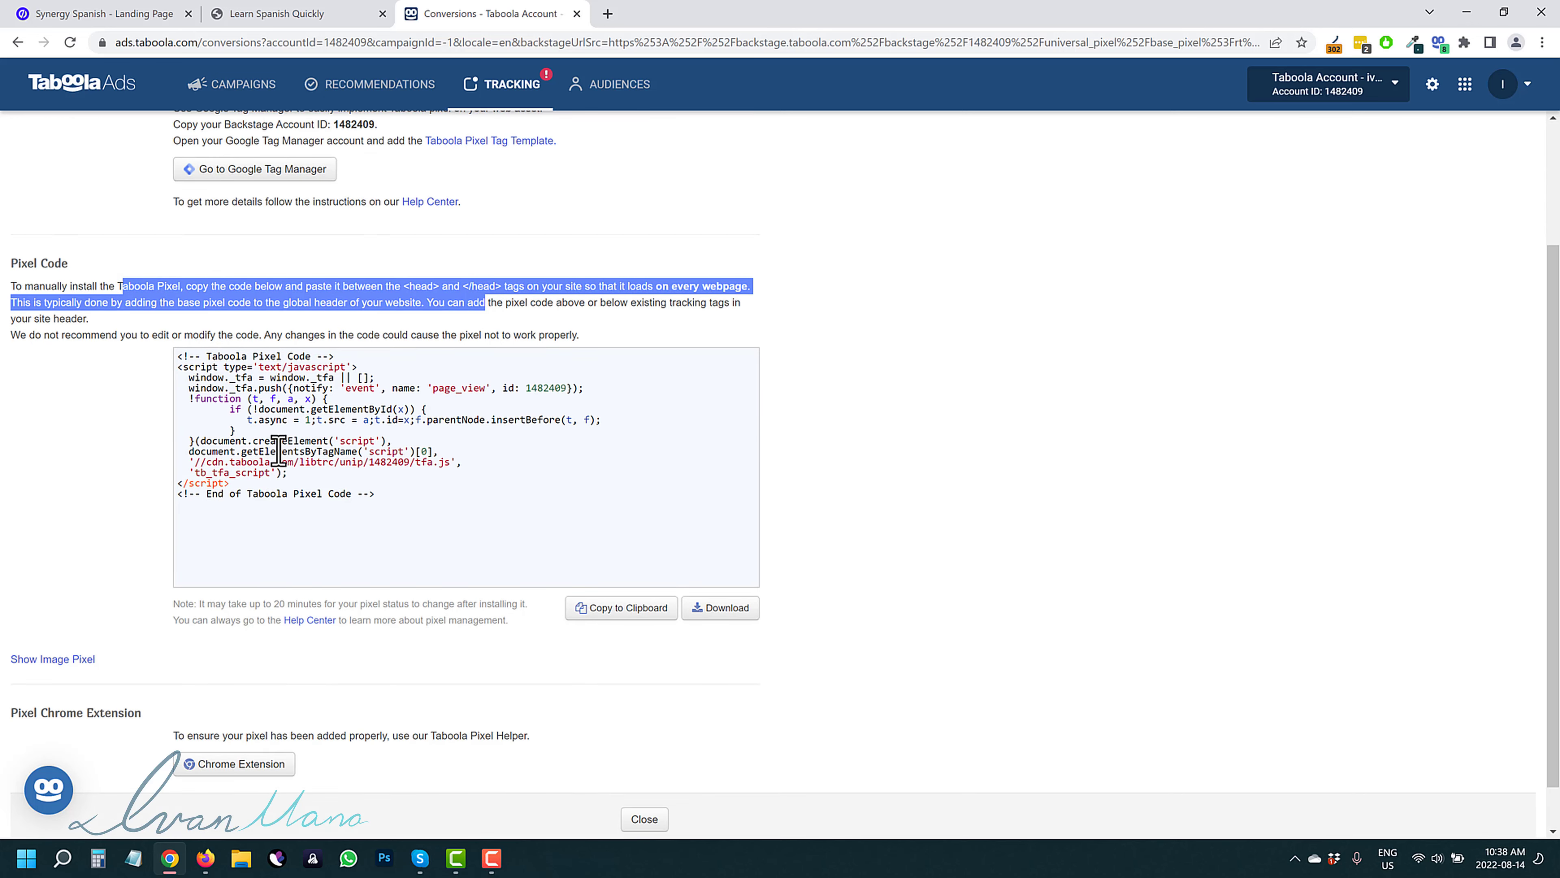
pyautogui.click(146, 478)
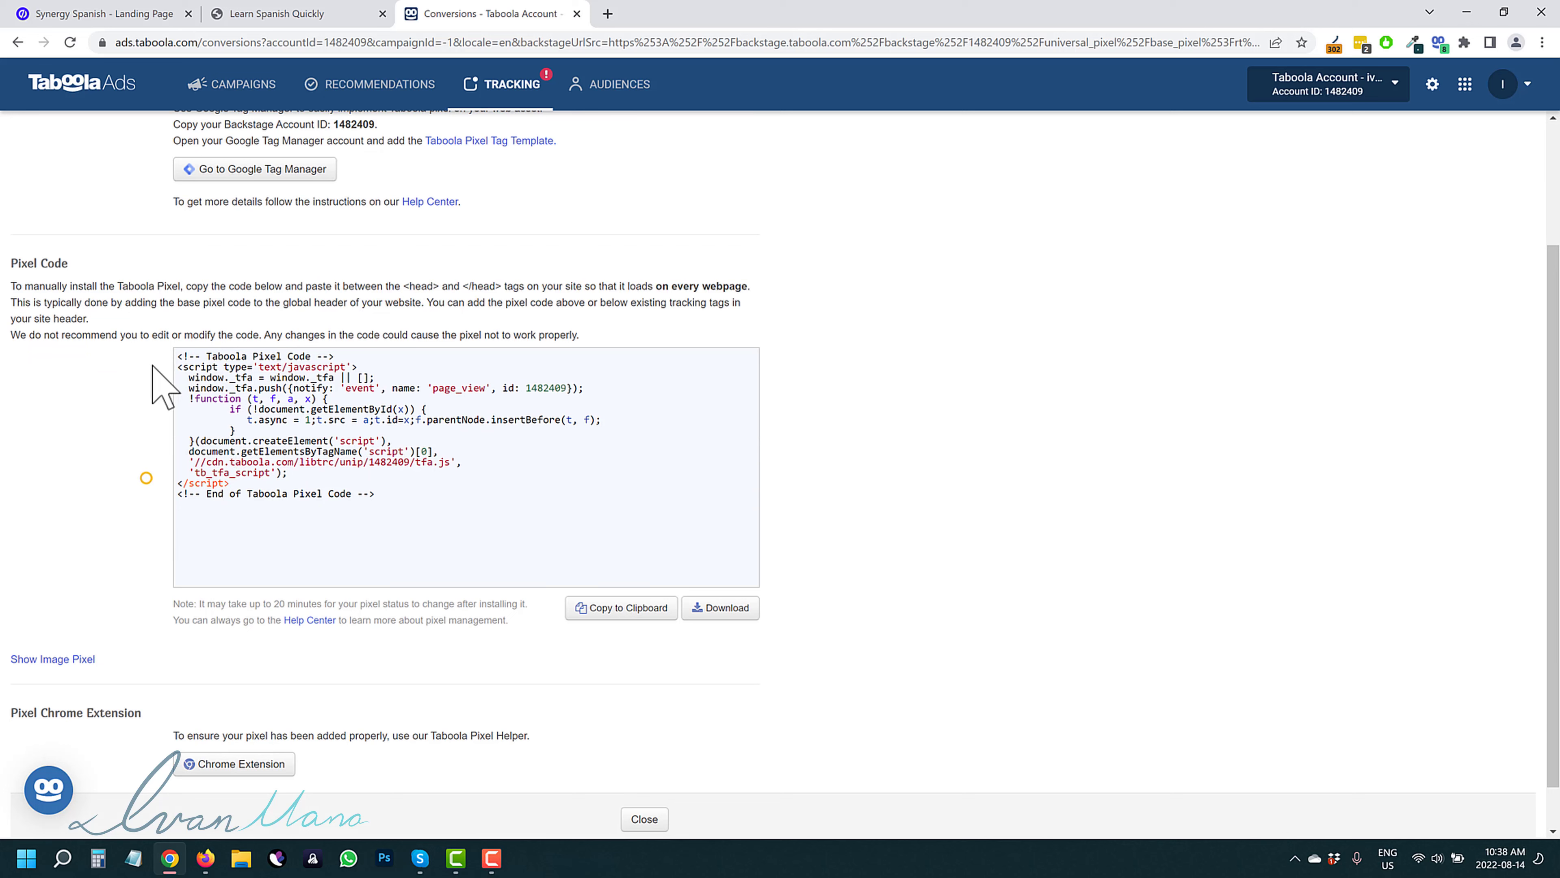
pyautogui.click(608, 608)
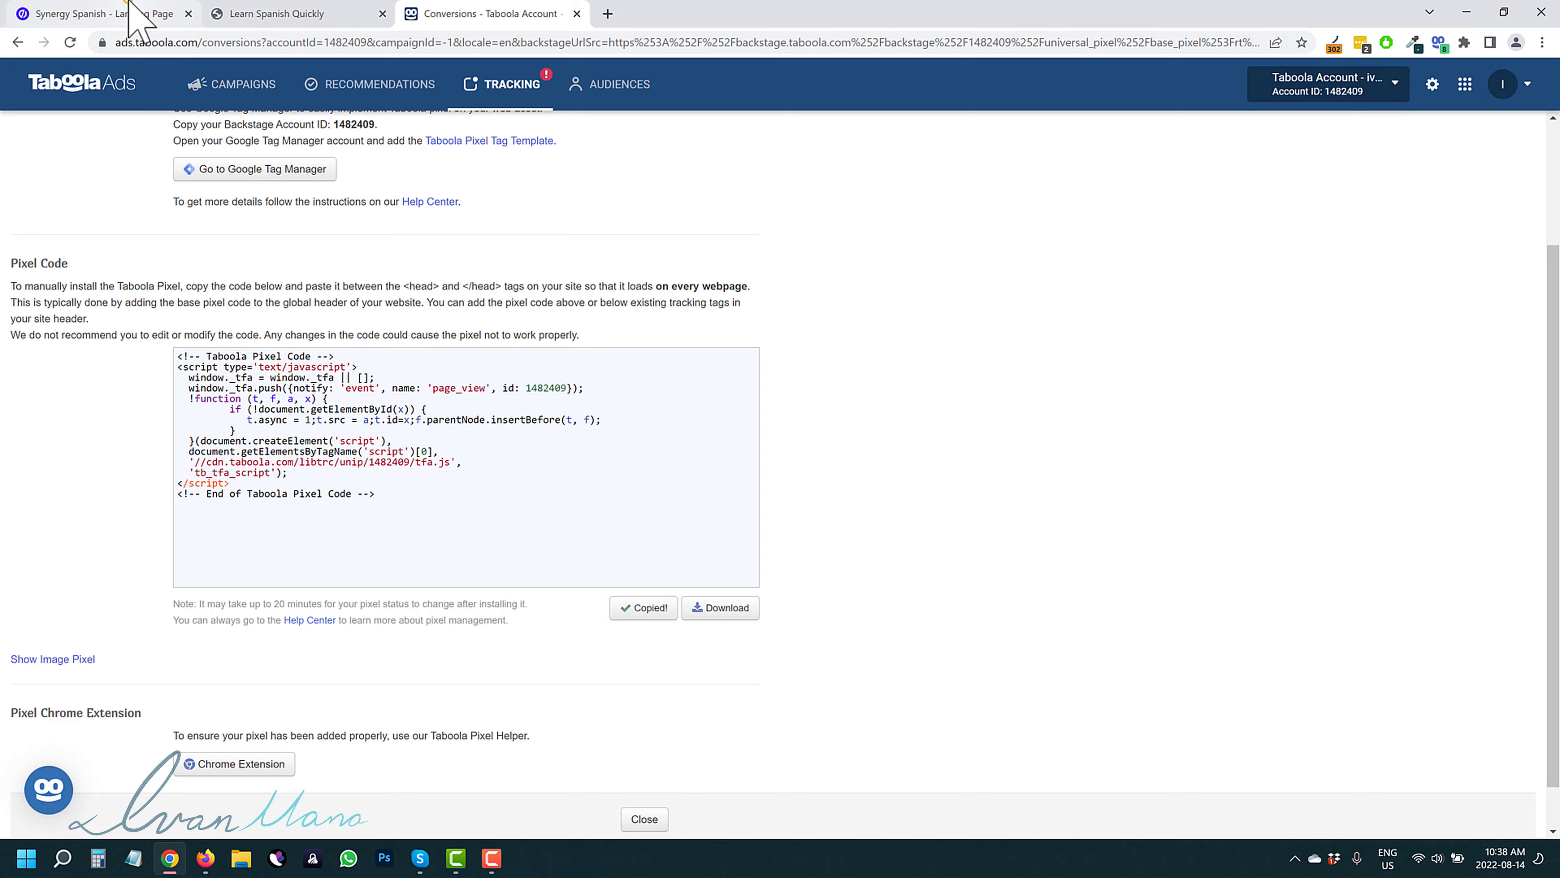
# Switch to Unbounce, open the Synergy Spanish "Popup + more info" variant for editing and open its script manager
pyautogui.click(144, 13)
pyautogui.scroll(-2, 1209, 624)
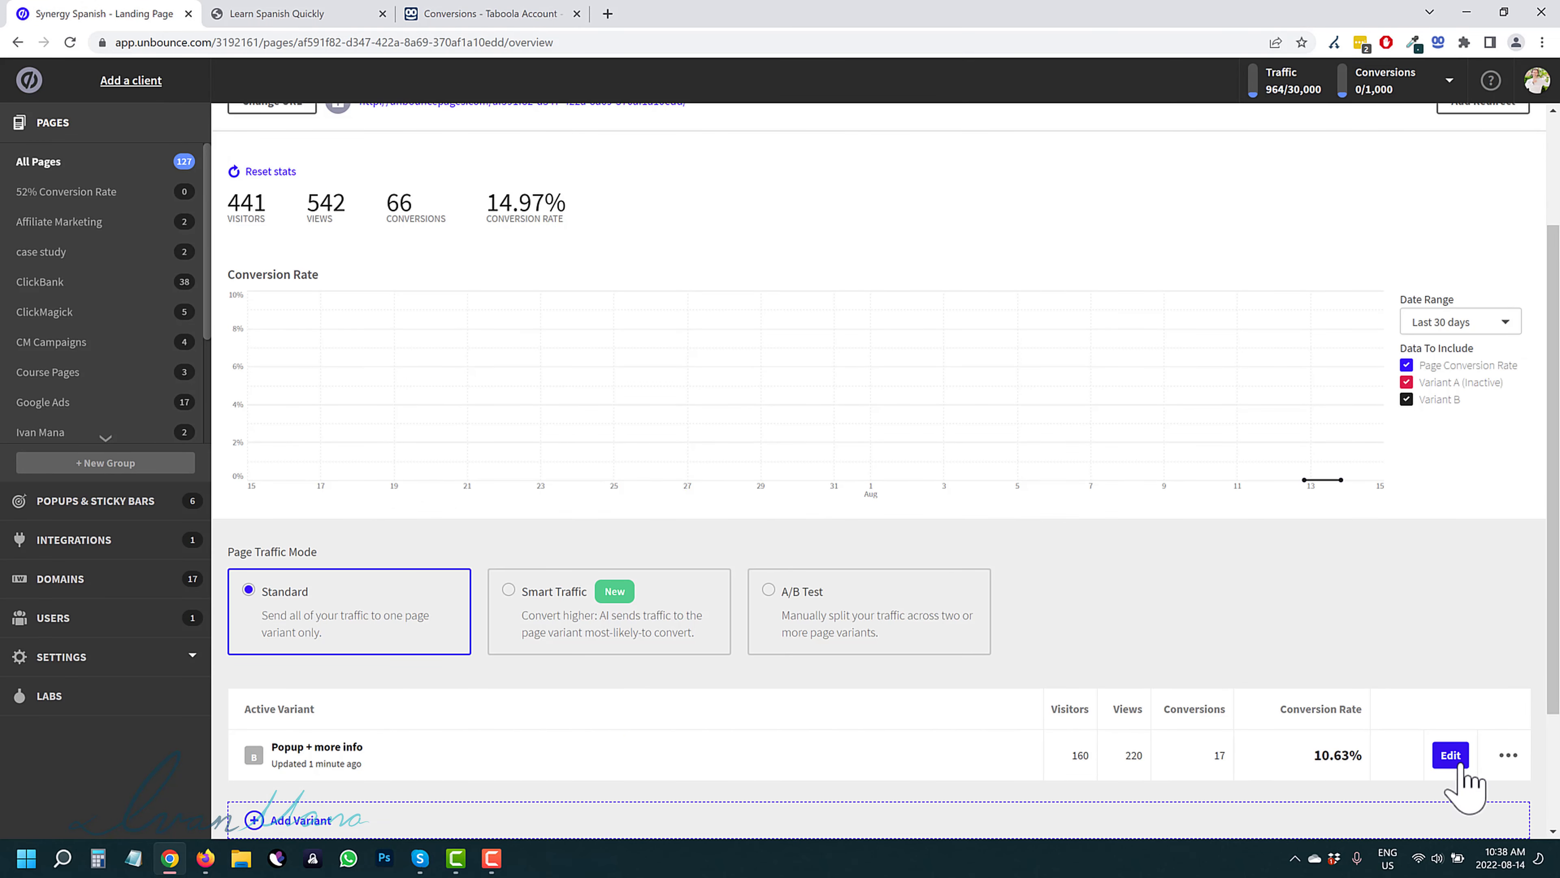
pyautogui.click(1450, 755)
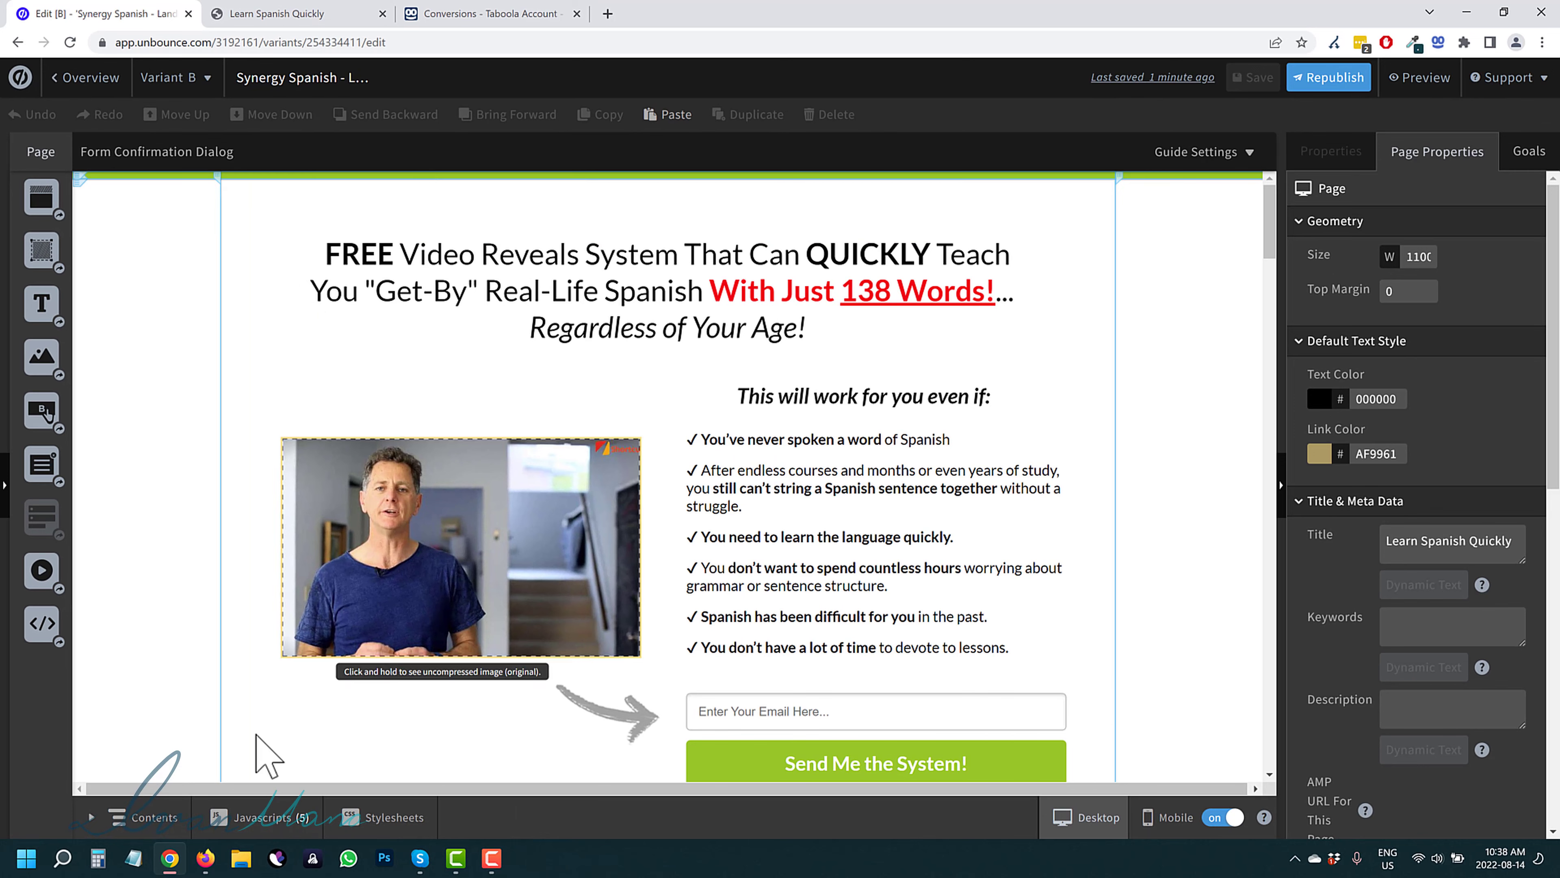
pyautogui.click(258, 819)
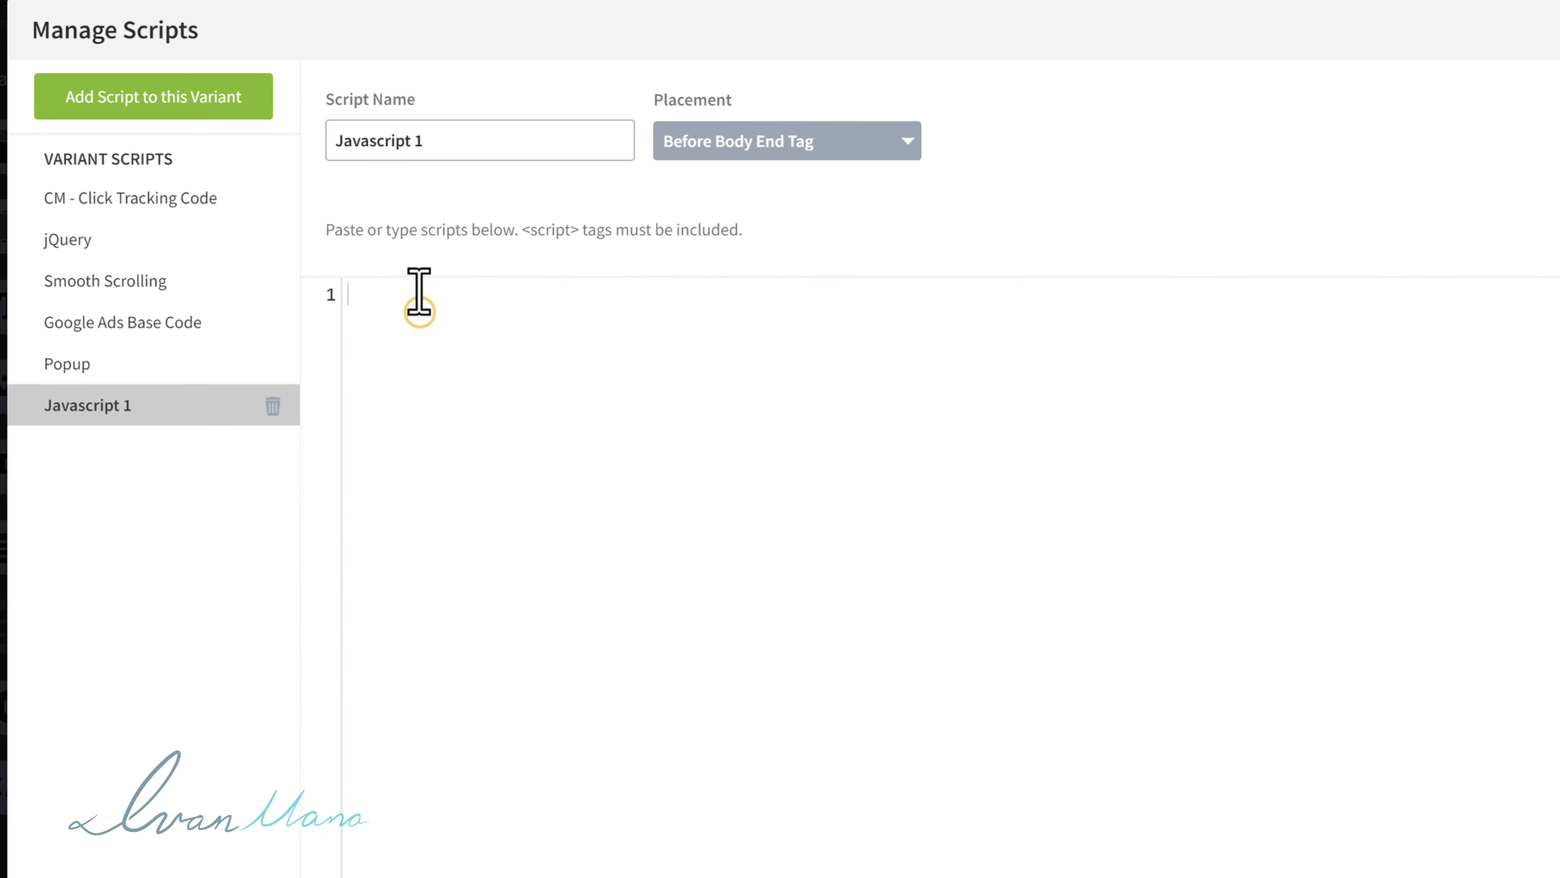
# Add the copied pixel code as a new variant script with Head placement, name it "Taboola Pixel" and confirm the scripts
pyautogui.rightClick(314, 298)
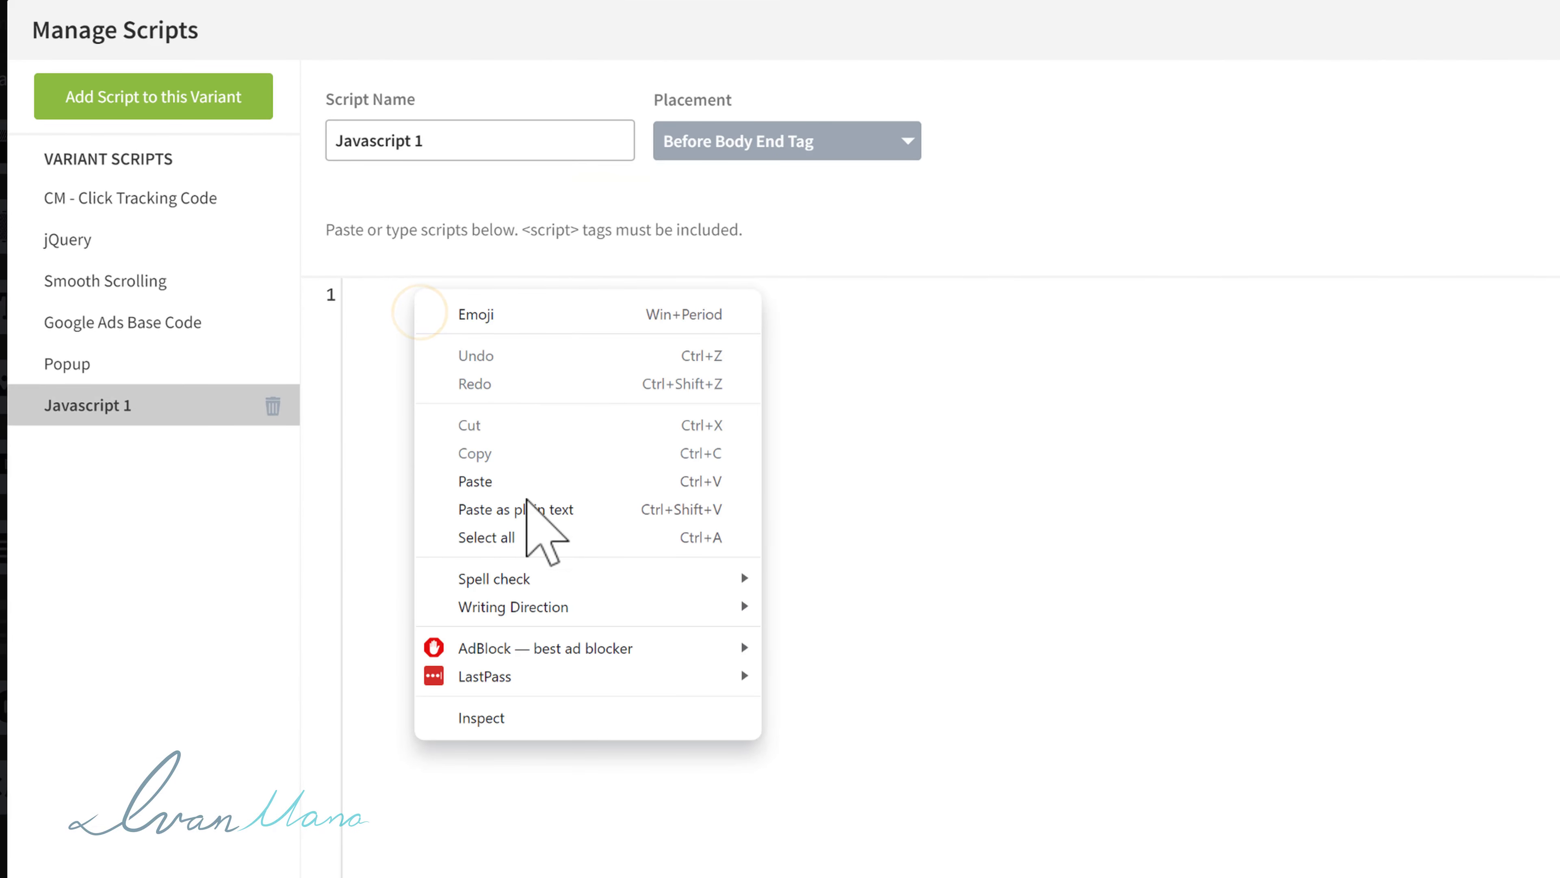
pyautogui.click(487, 479)
pyautogui.click(713, 141)
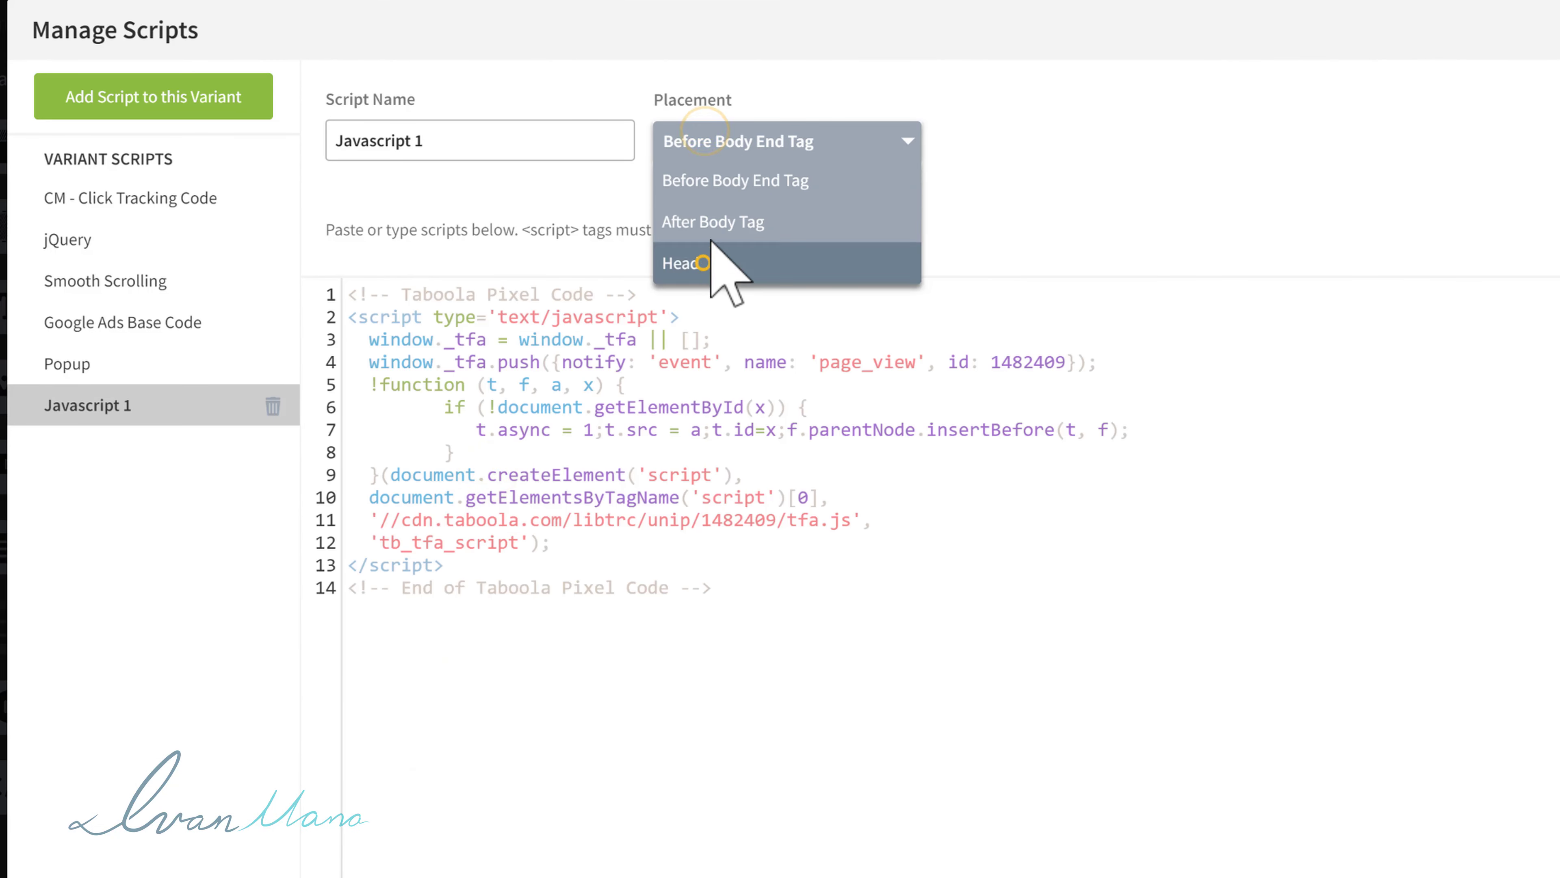
pyautogui.click(706, 261)
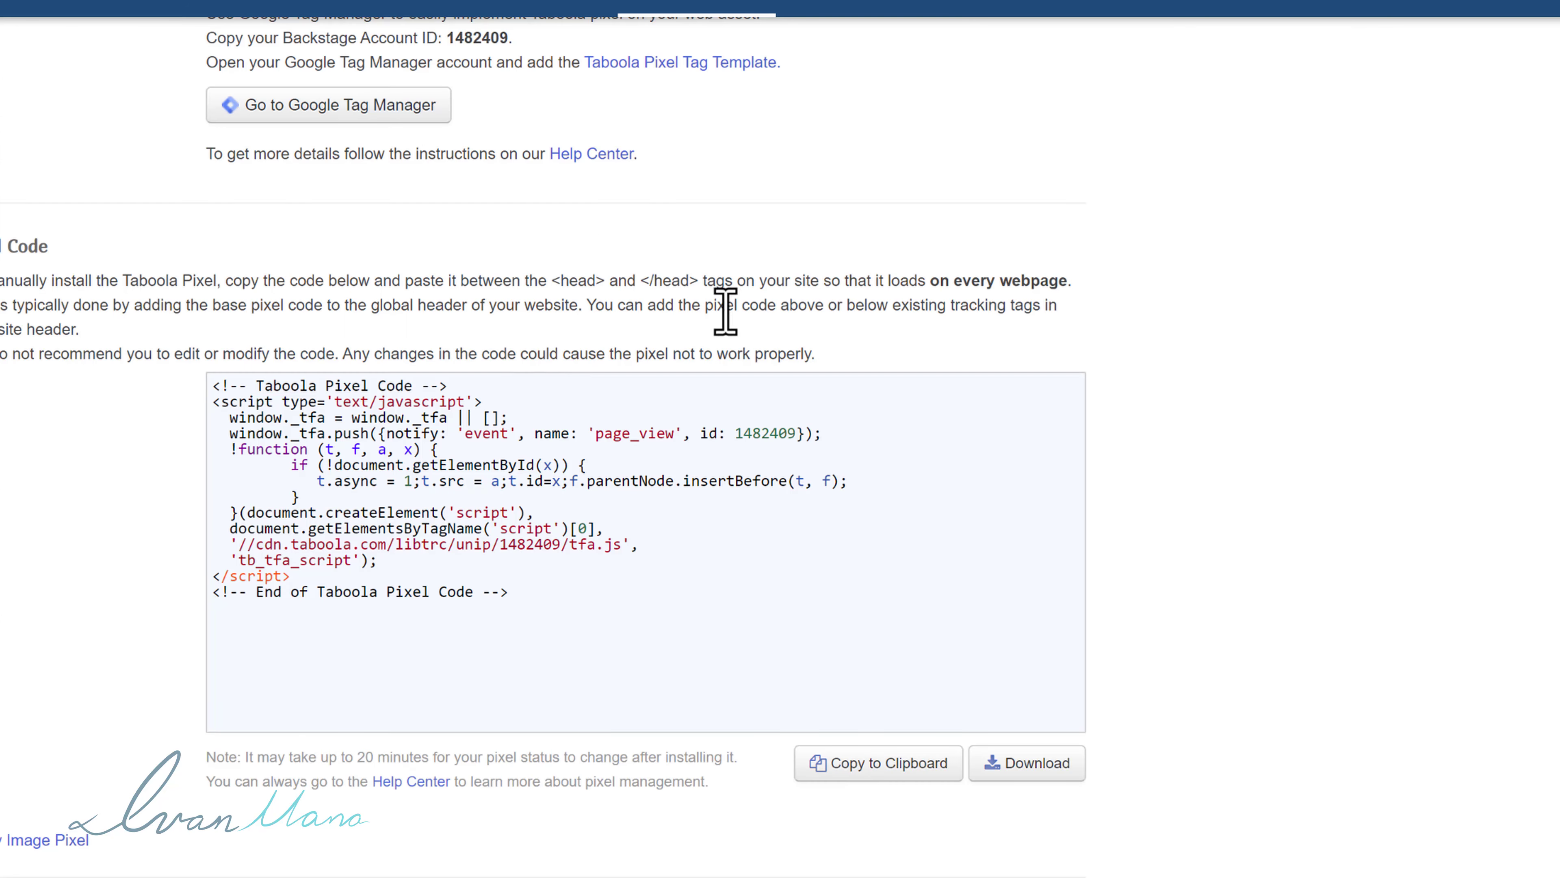
pyautogui.moveTo(684, 294); pyautogui.dragTo(644, 264)
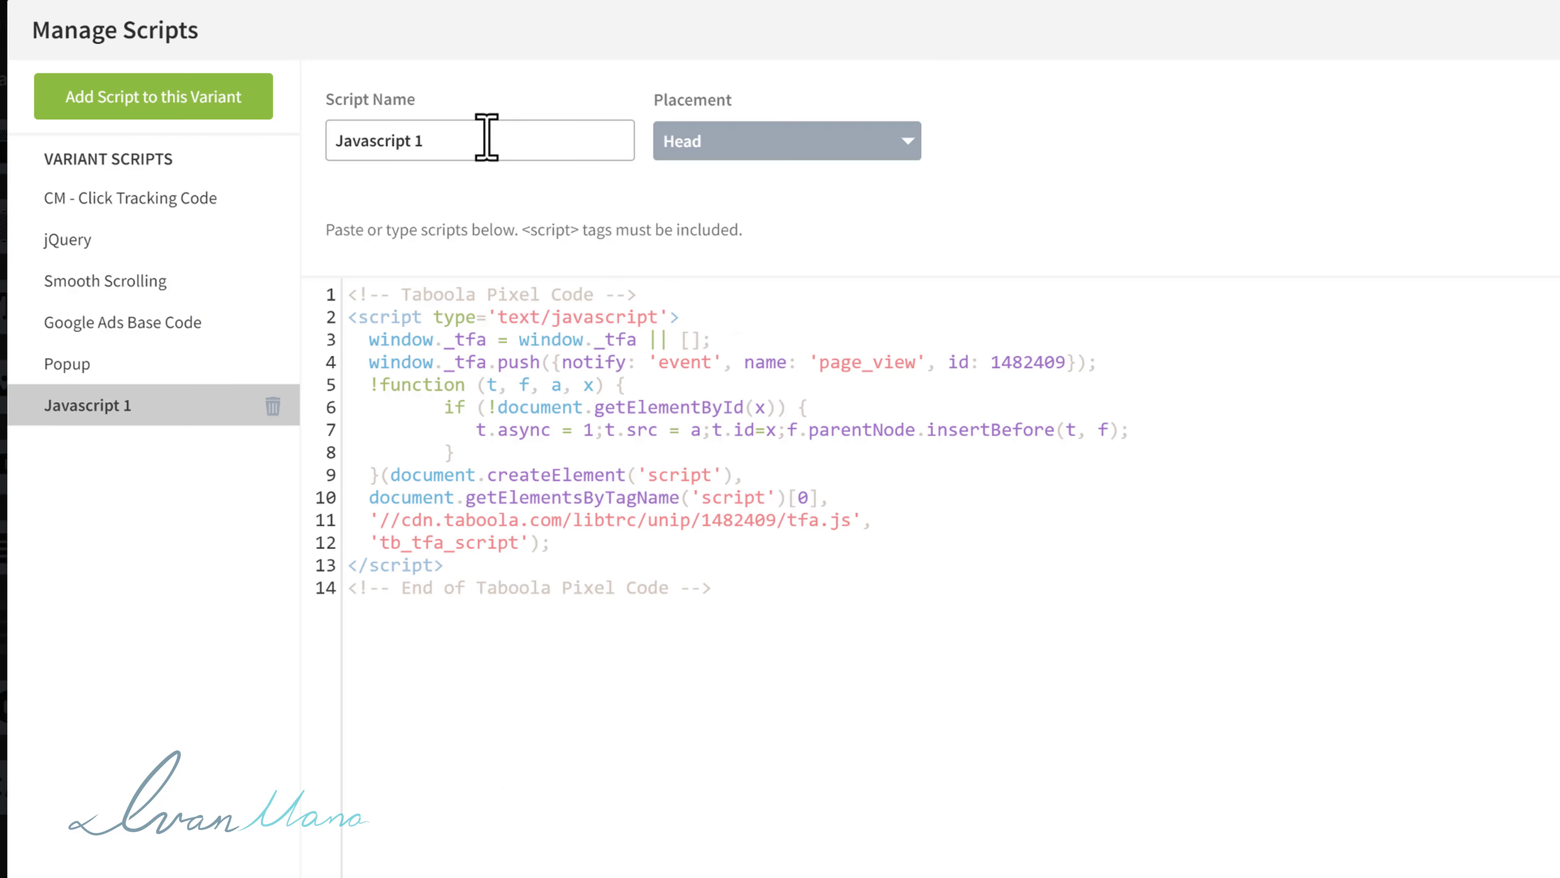
pyautogui.tripleClick(479, 136)
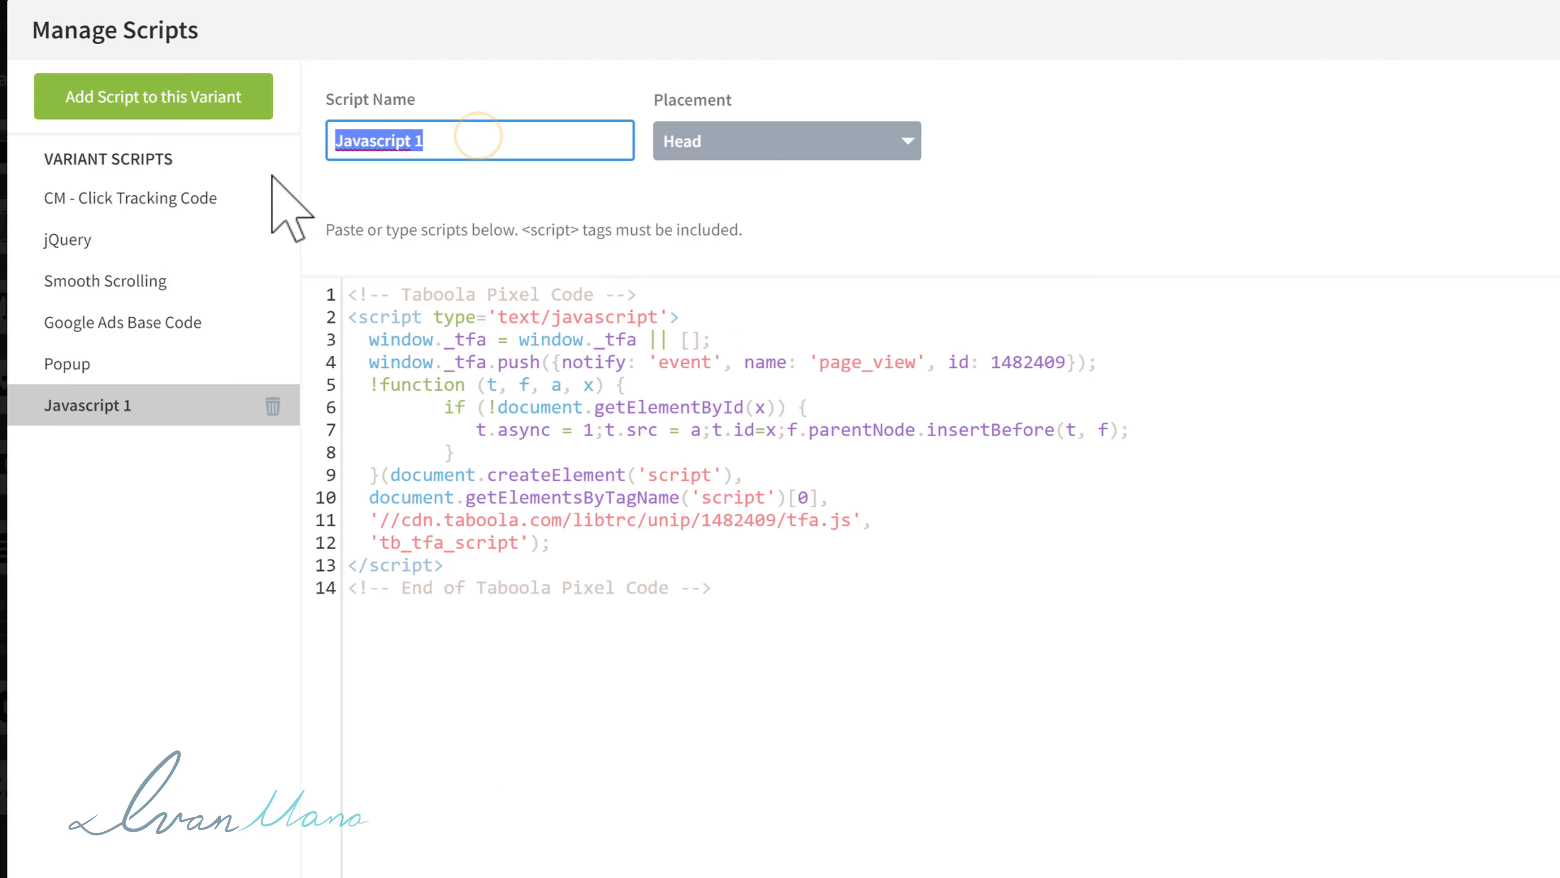
pyautogui.write('Taboola Pixel')
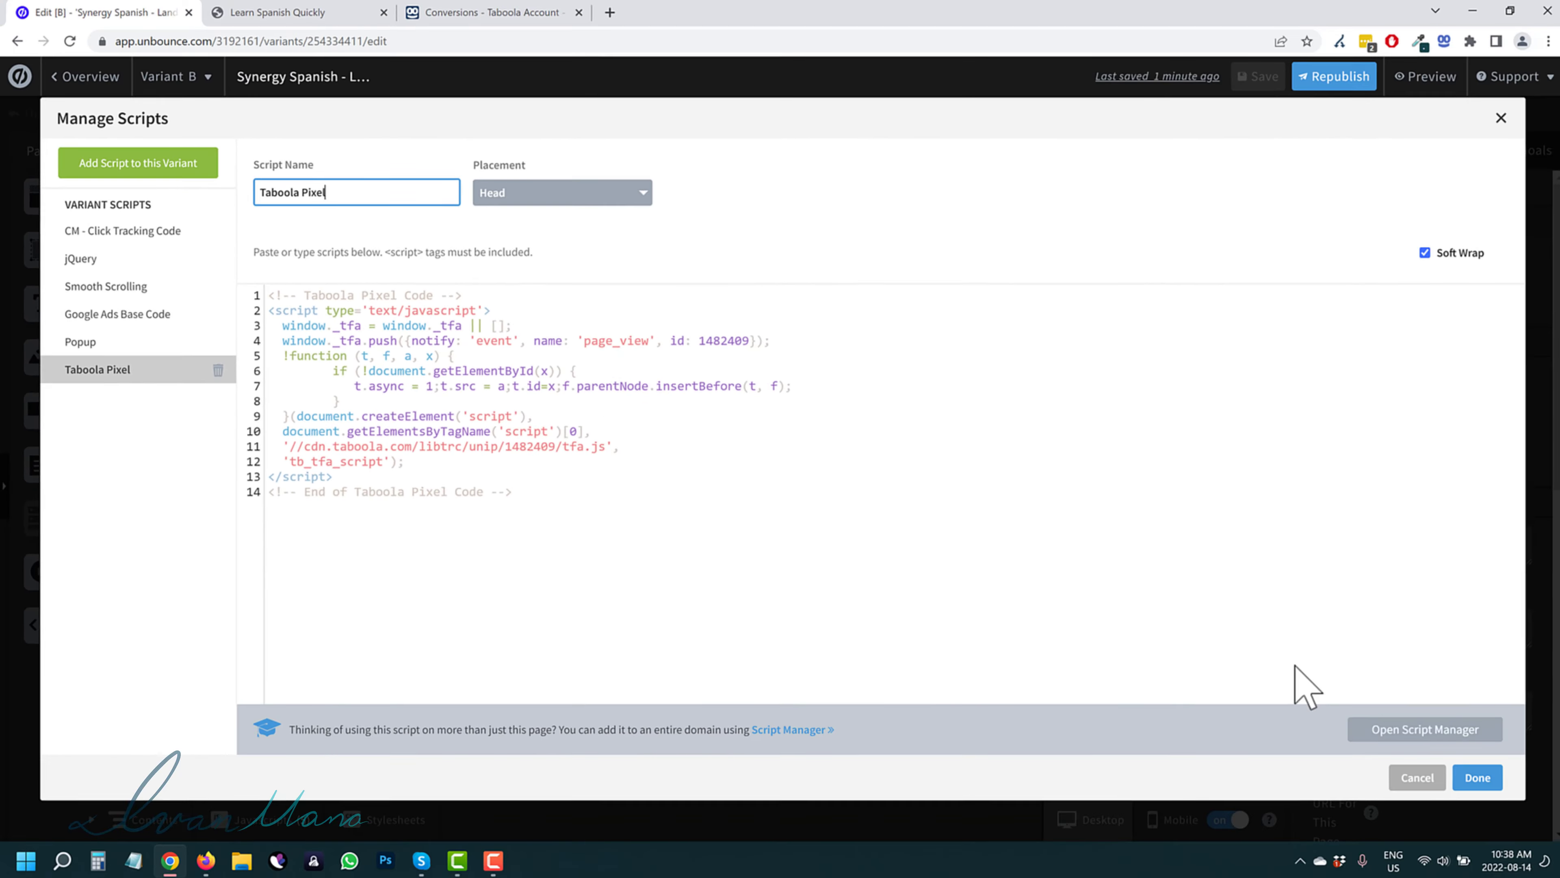
pyautogui.click(1462, 773)
# Save the landing page variant and republish it
pyautogui.click(1274, 79)
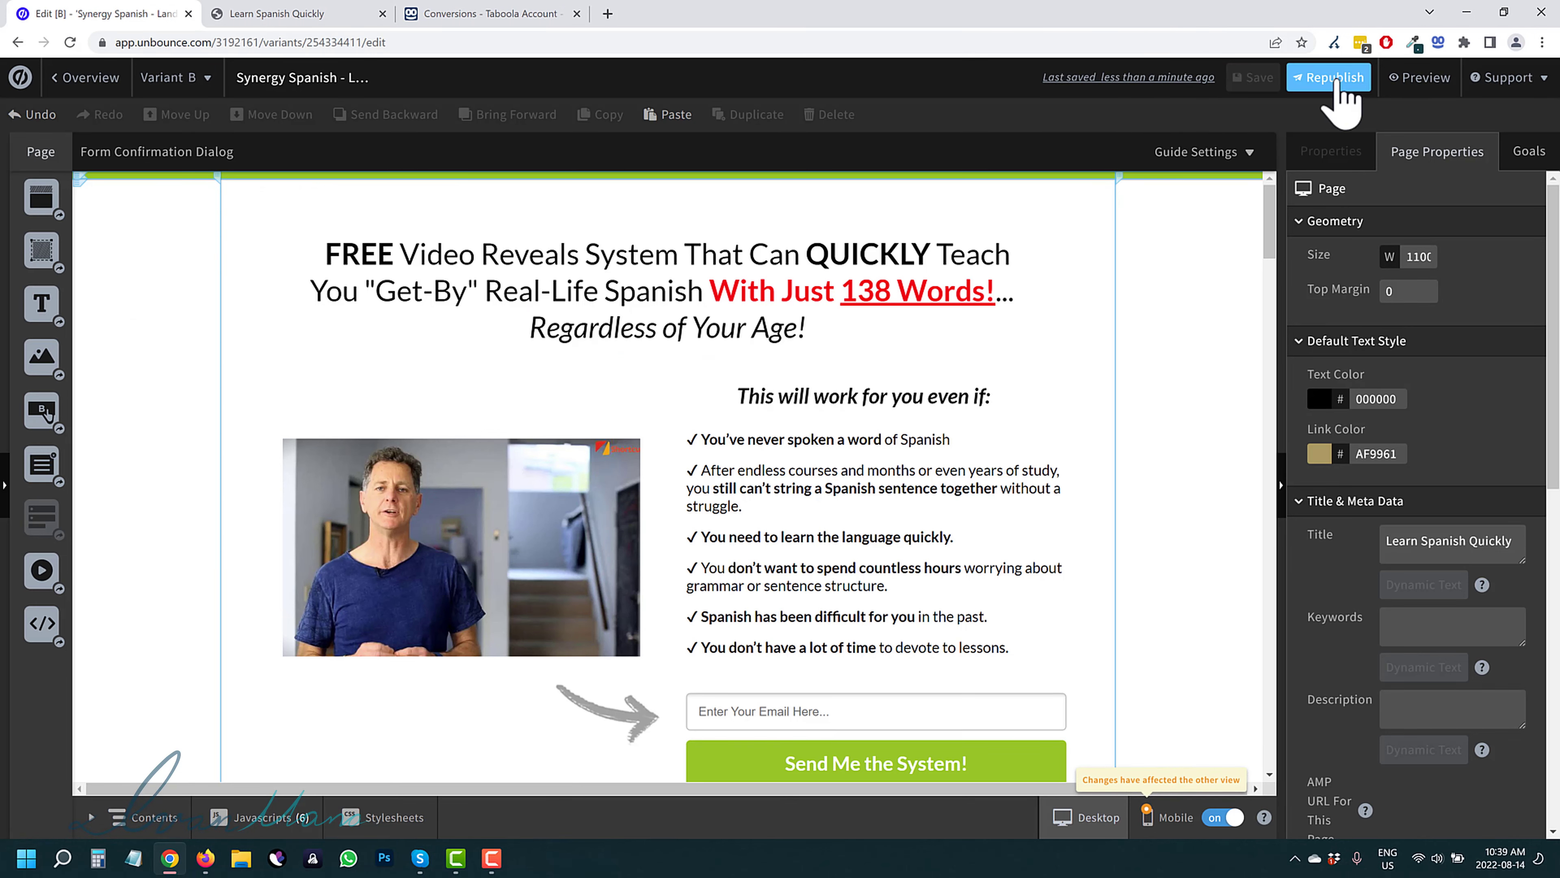
pyautogui.click(1332, 78)
pyautogui.click(934, 650)
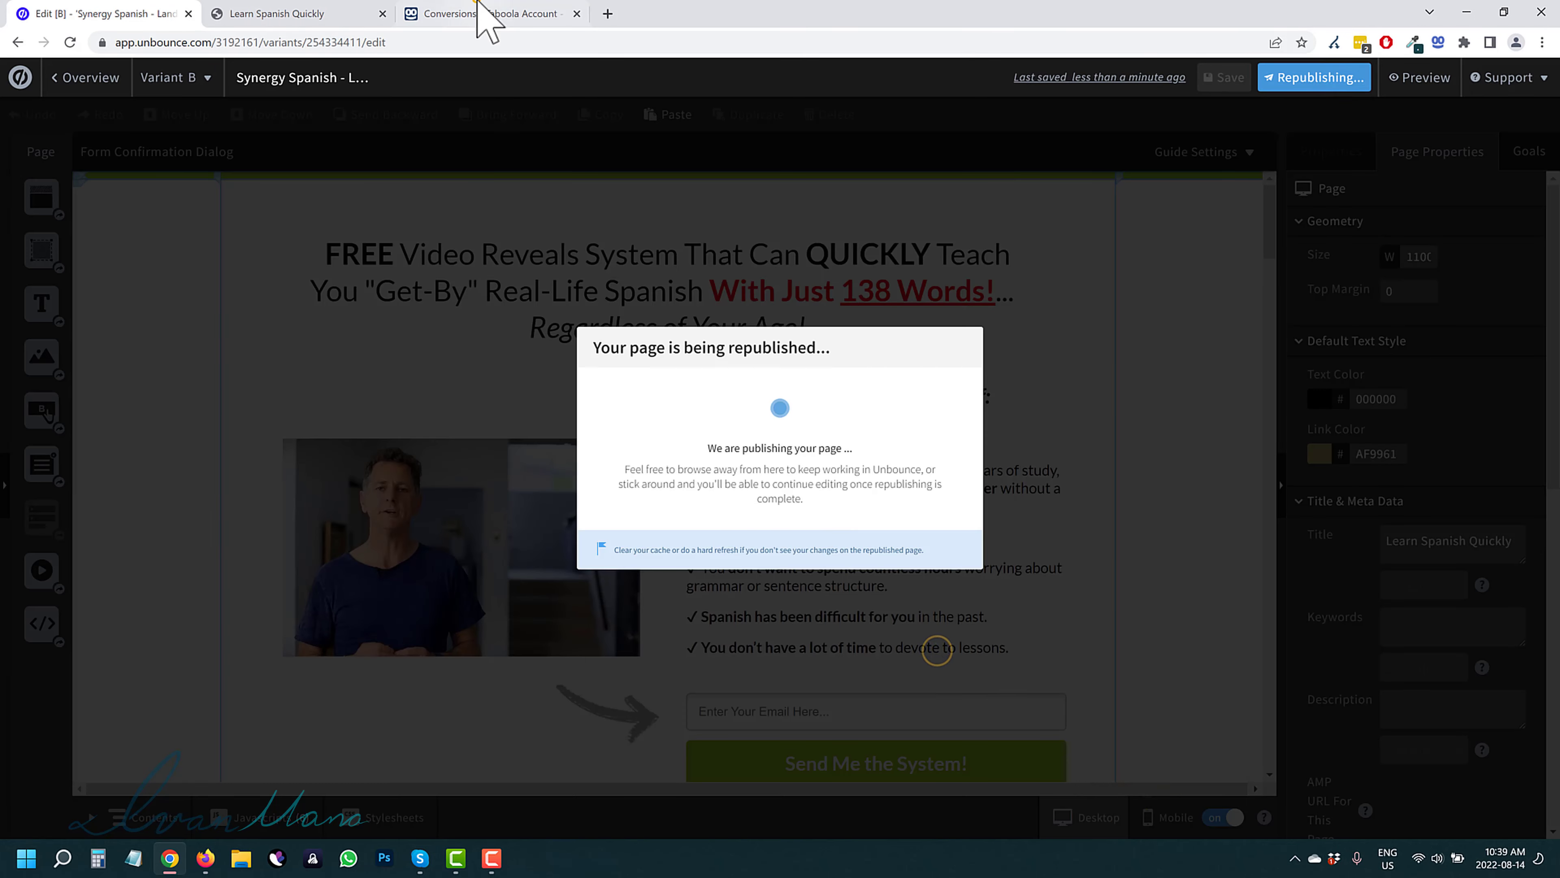
# Return to Taboola Ads and close the pixel installation page
pyautogui.click(483, 14)
pyautogui.scroll(-1, 640, 811)
pyautogui.click(639, 772)
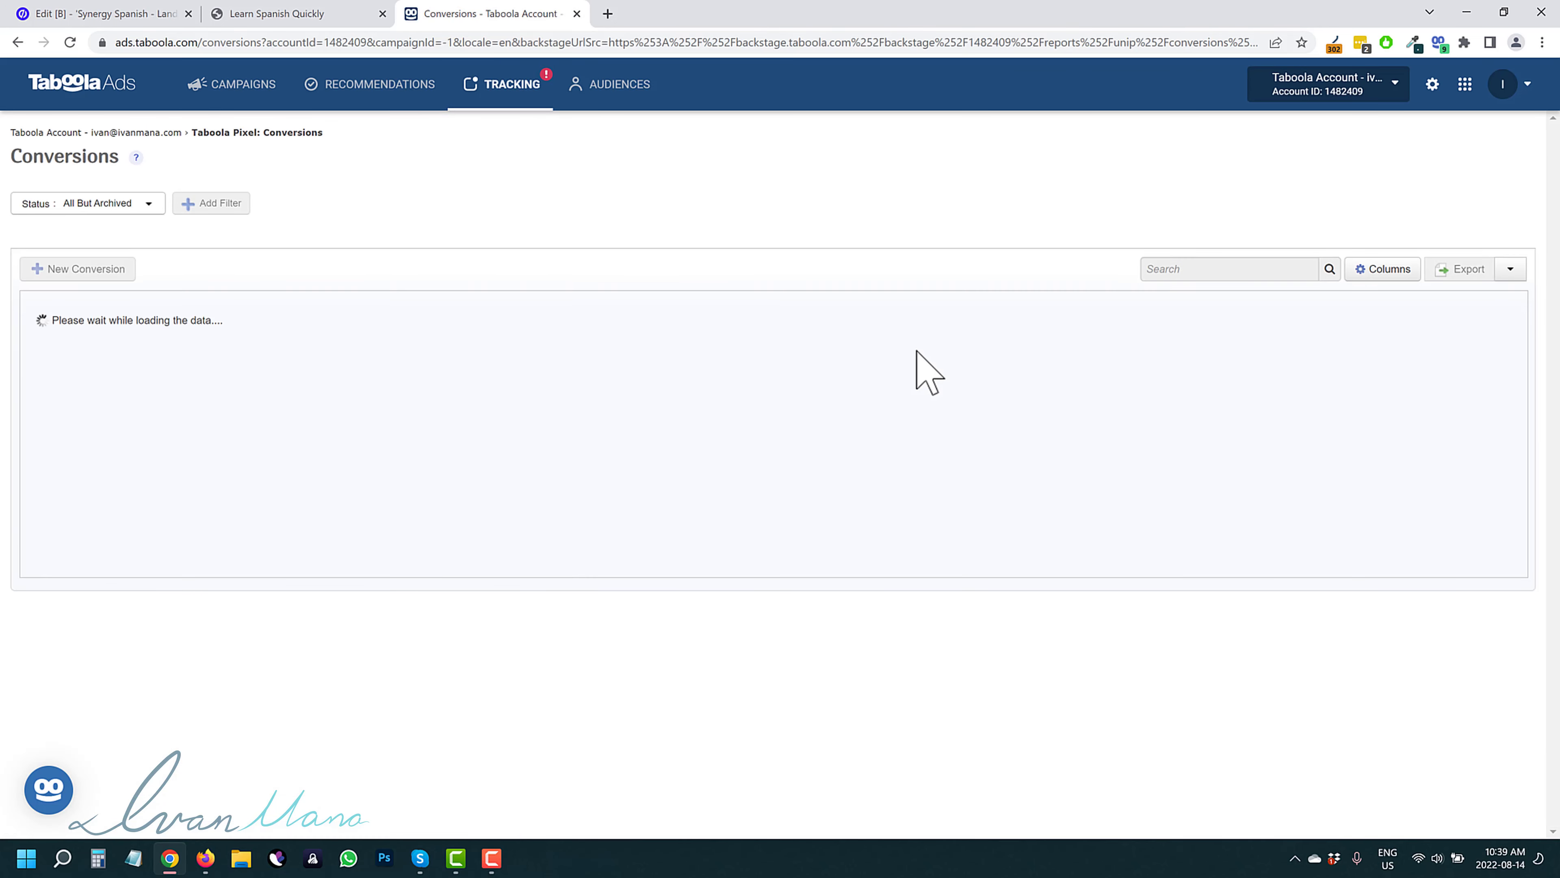
# Close the old Learn Spanish Quickly page and open the republished landing page from Unbounce's publish confirmation
pyautogui.click(299, 6)
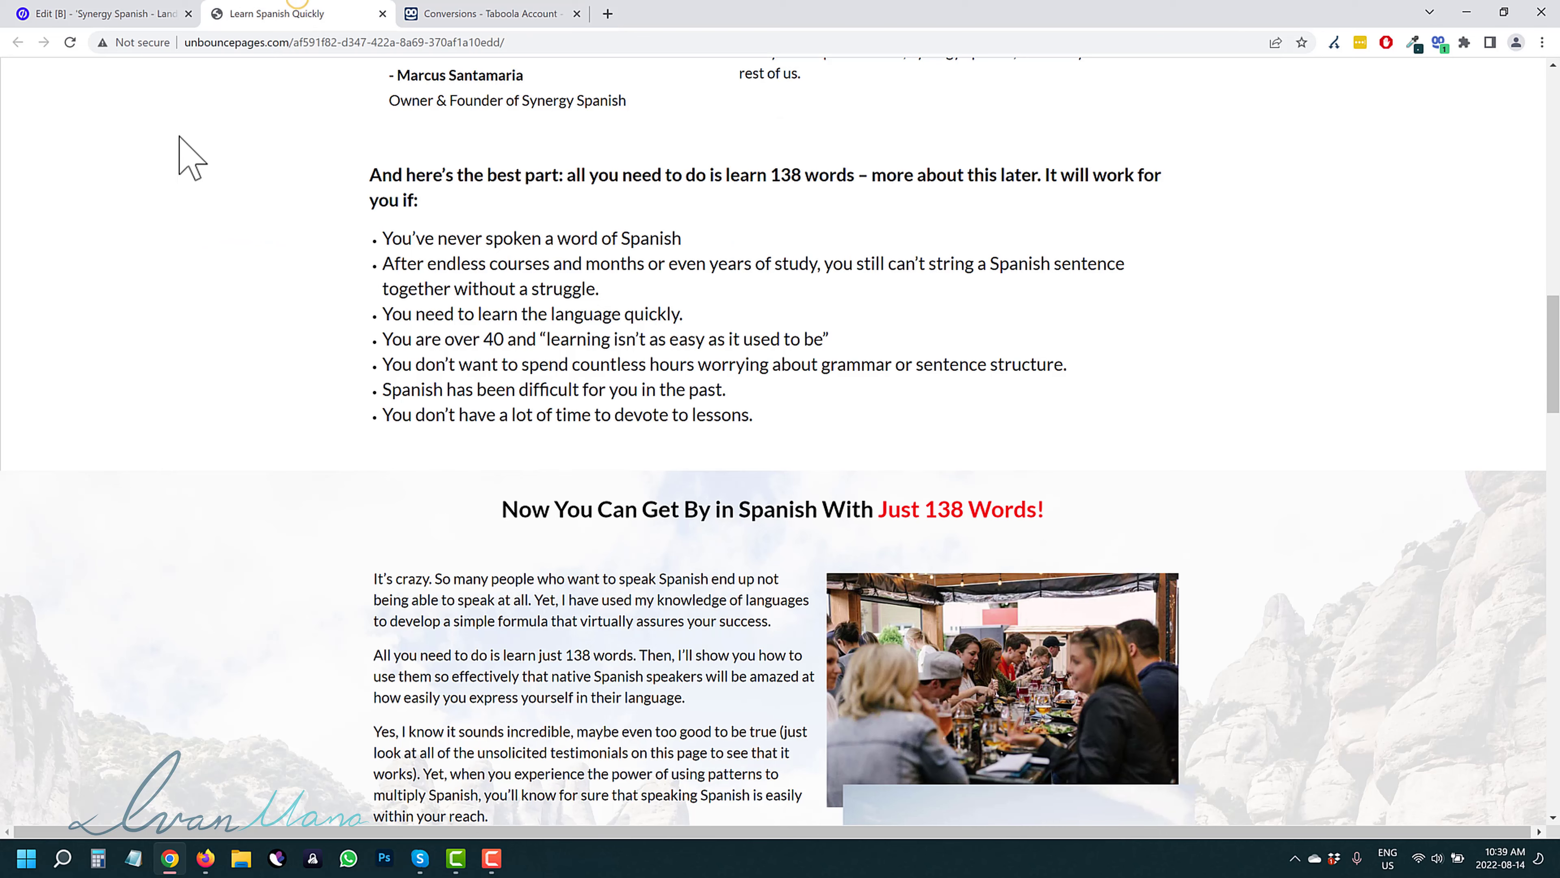
pyautogui.click(382, 13)
pyautogui.click(77, 11)
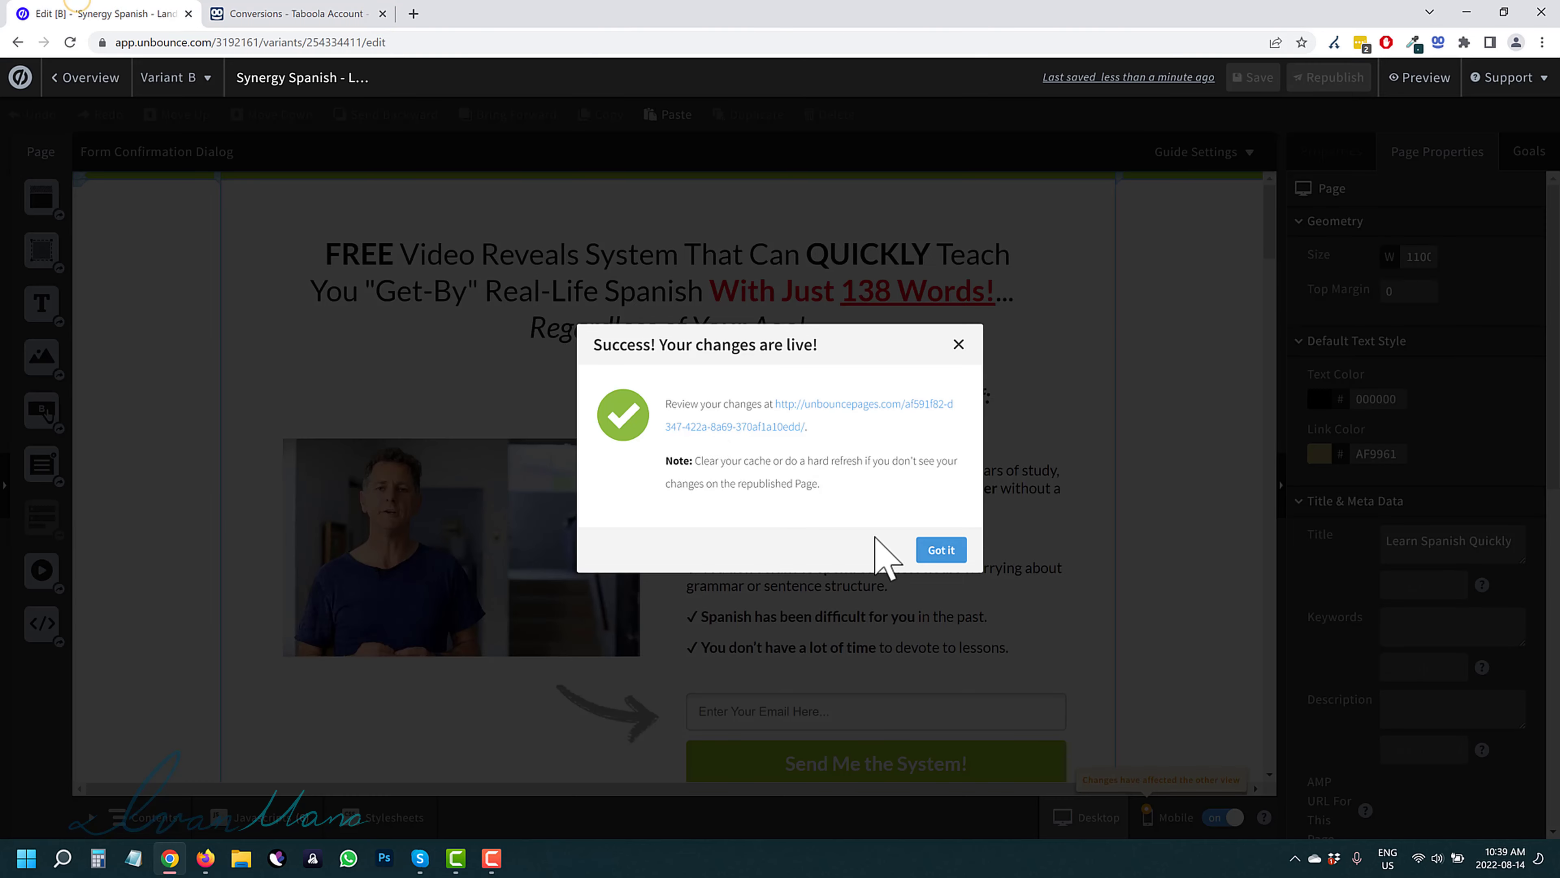
pyautogui.click(834, 408)
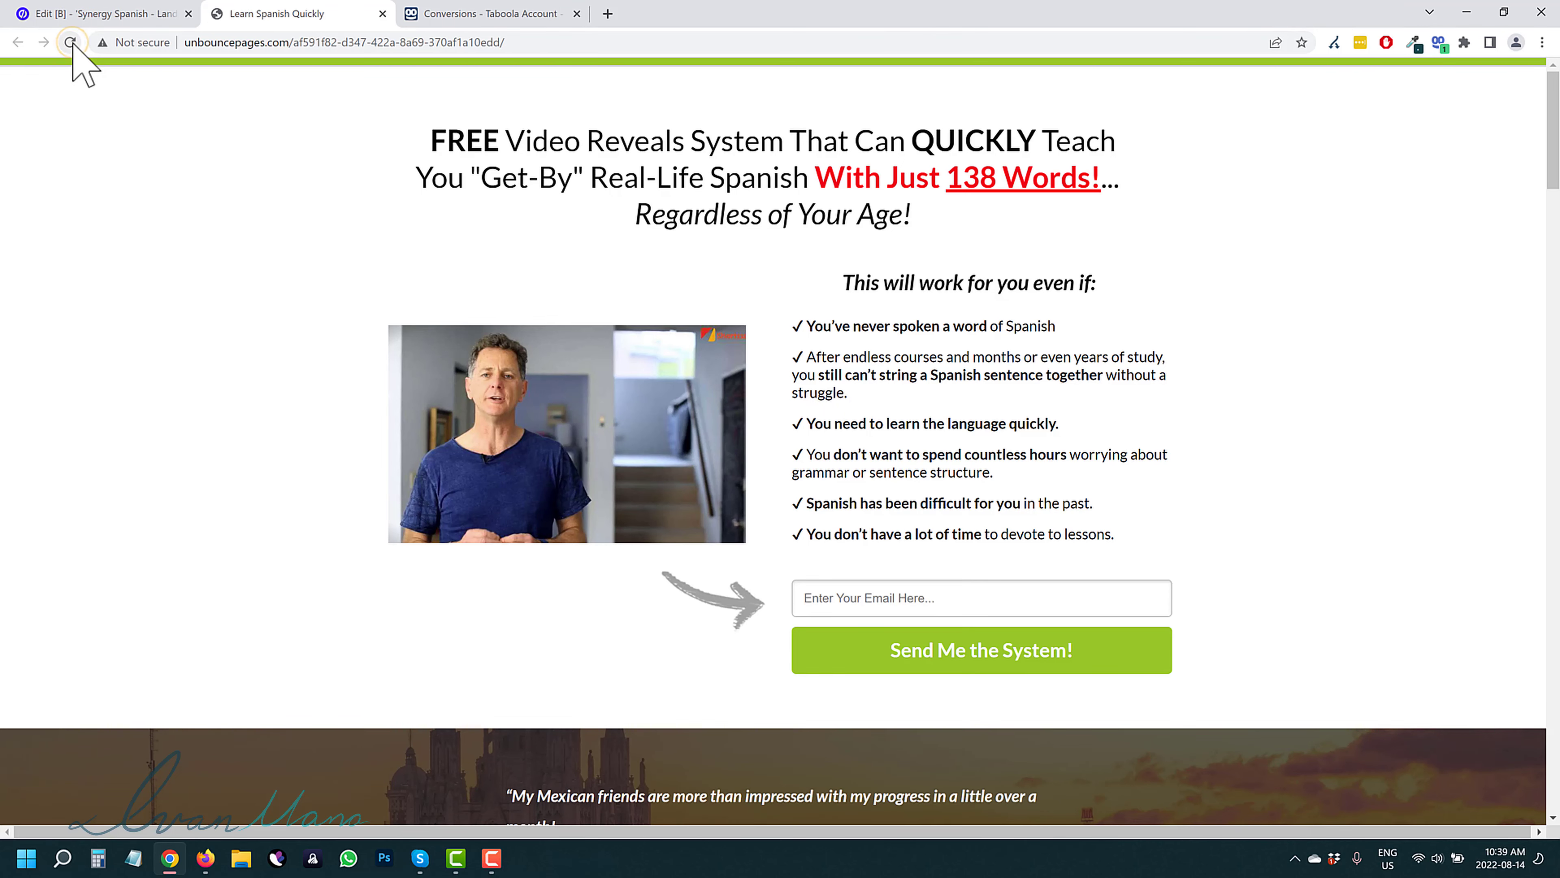
# Reload Taboola's Conversions page to check the pixel status and inspect the republished landing page with Taboola Pixel Helper
pyautogui.click(433, 5)
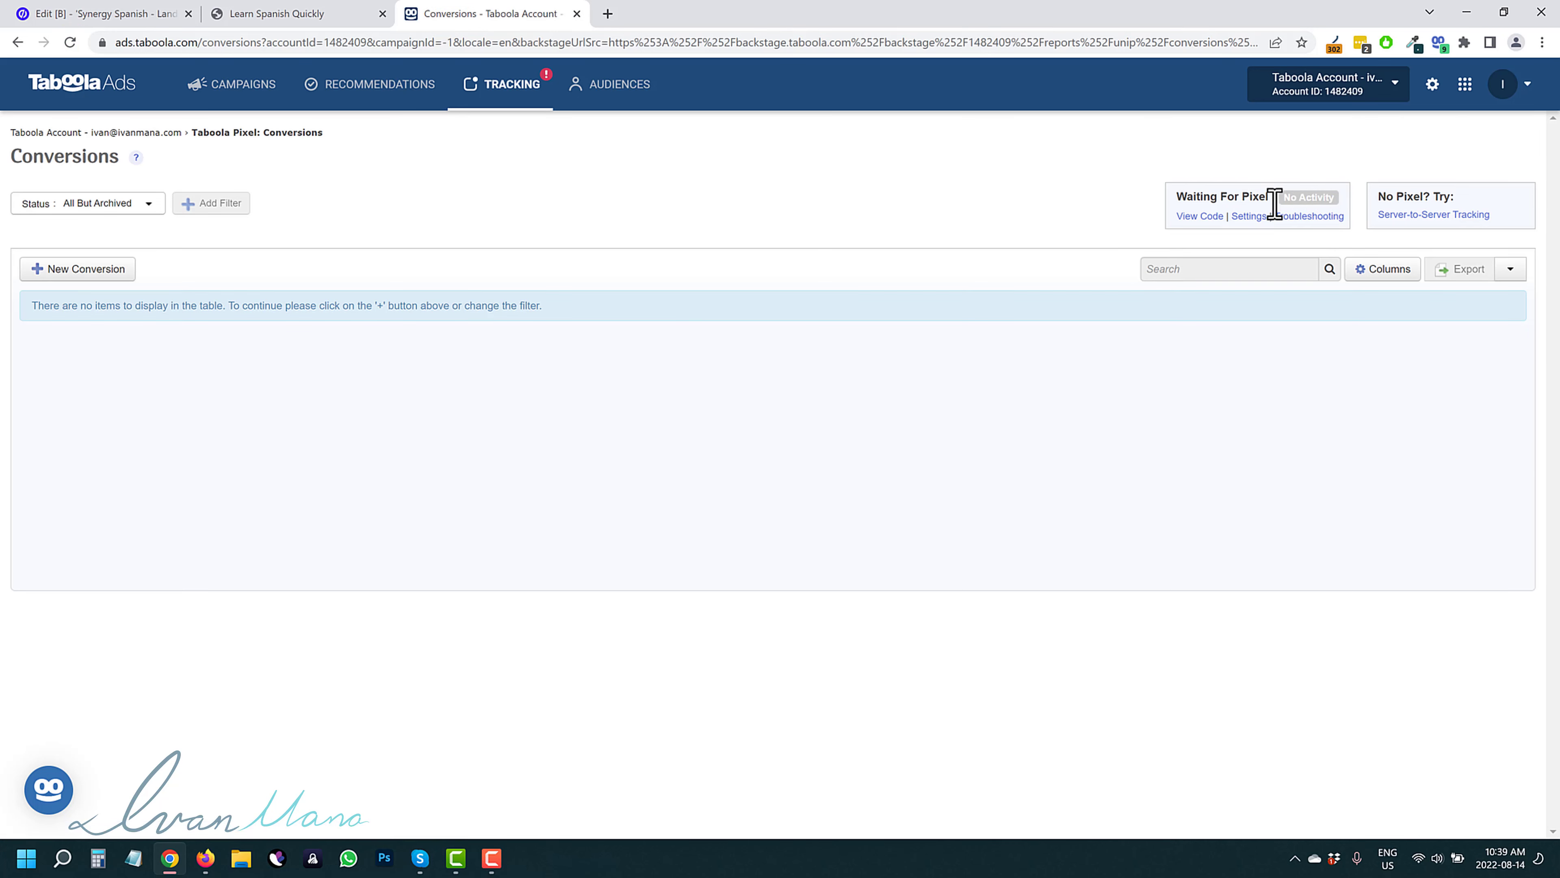
pyautogui.click(69, 42)
pyautogui.click(294, 8)
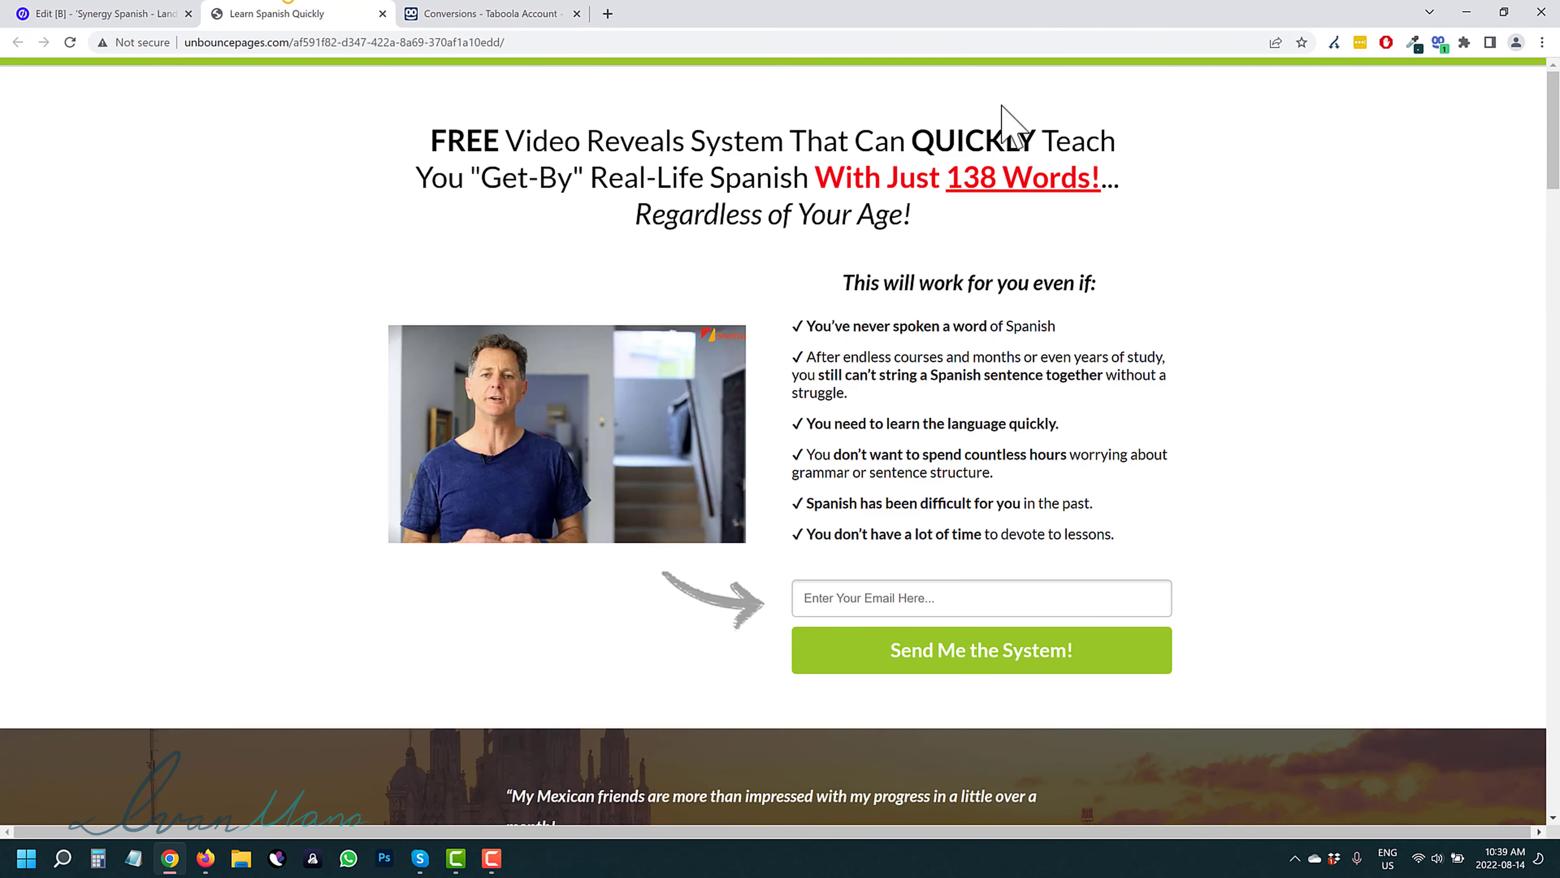
pyautogui.click(1439, 43)
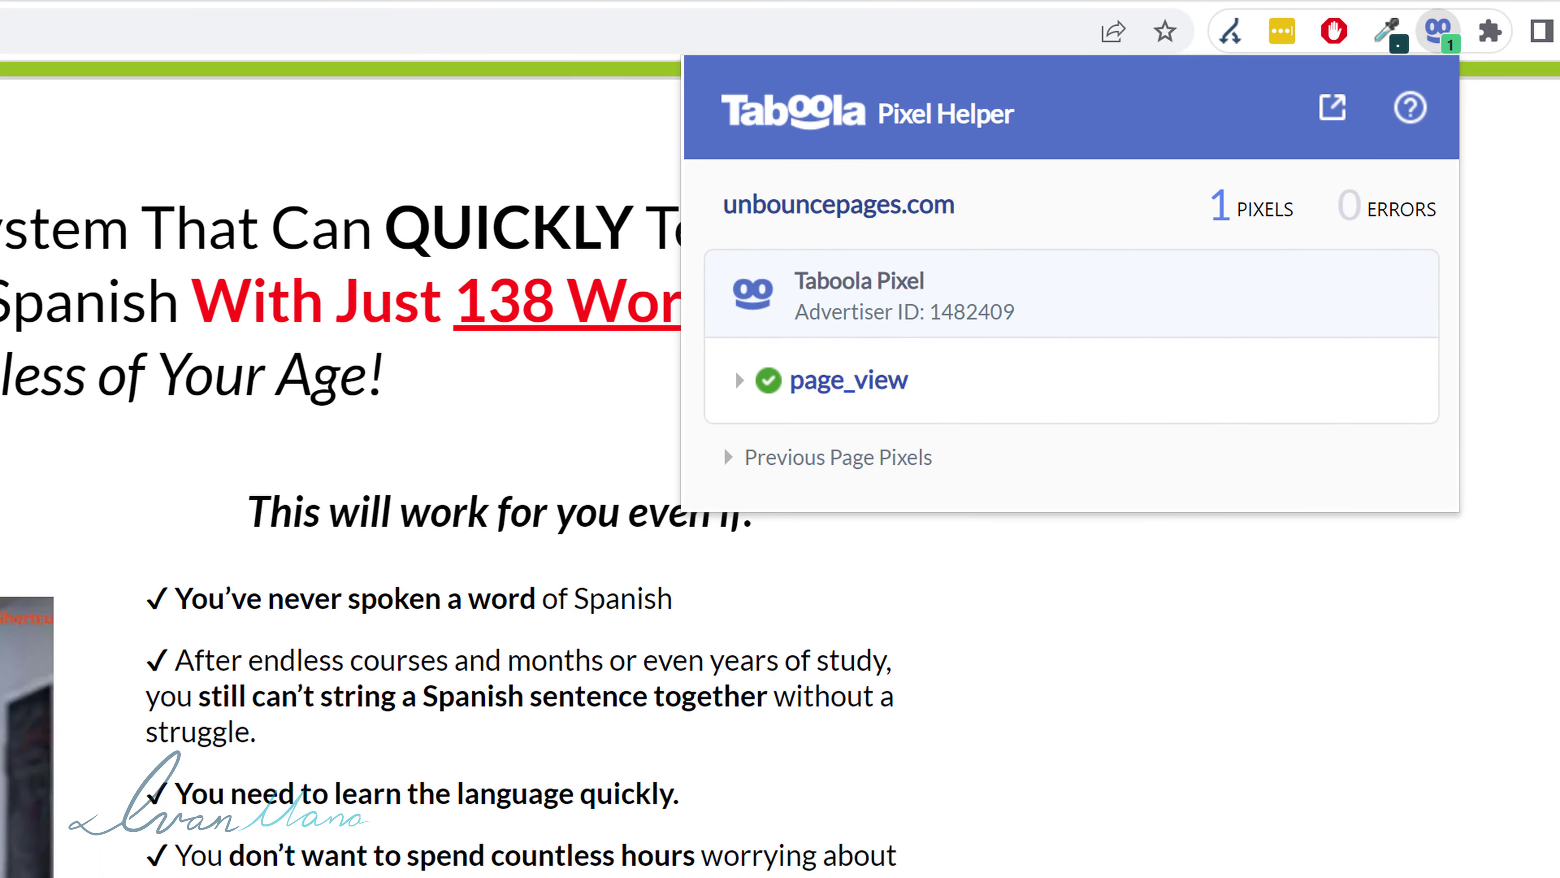
pyautogui.press('Escape')
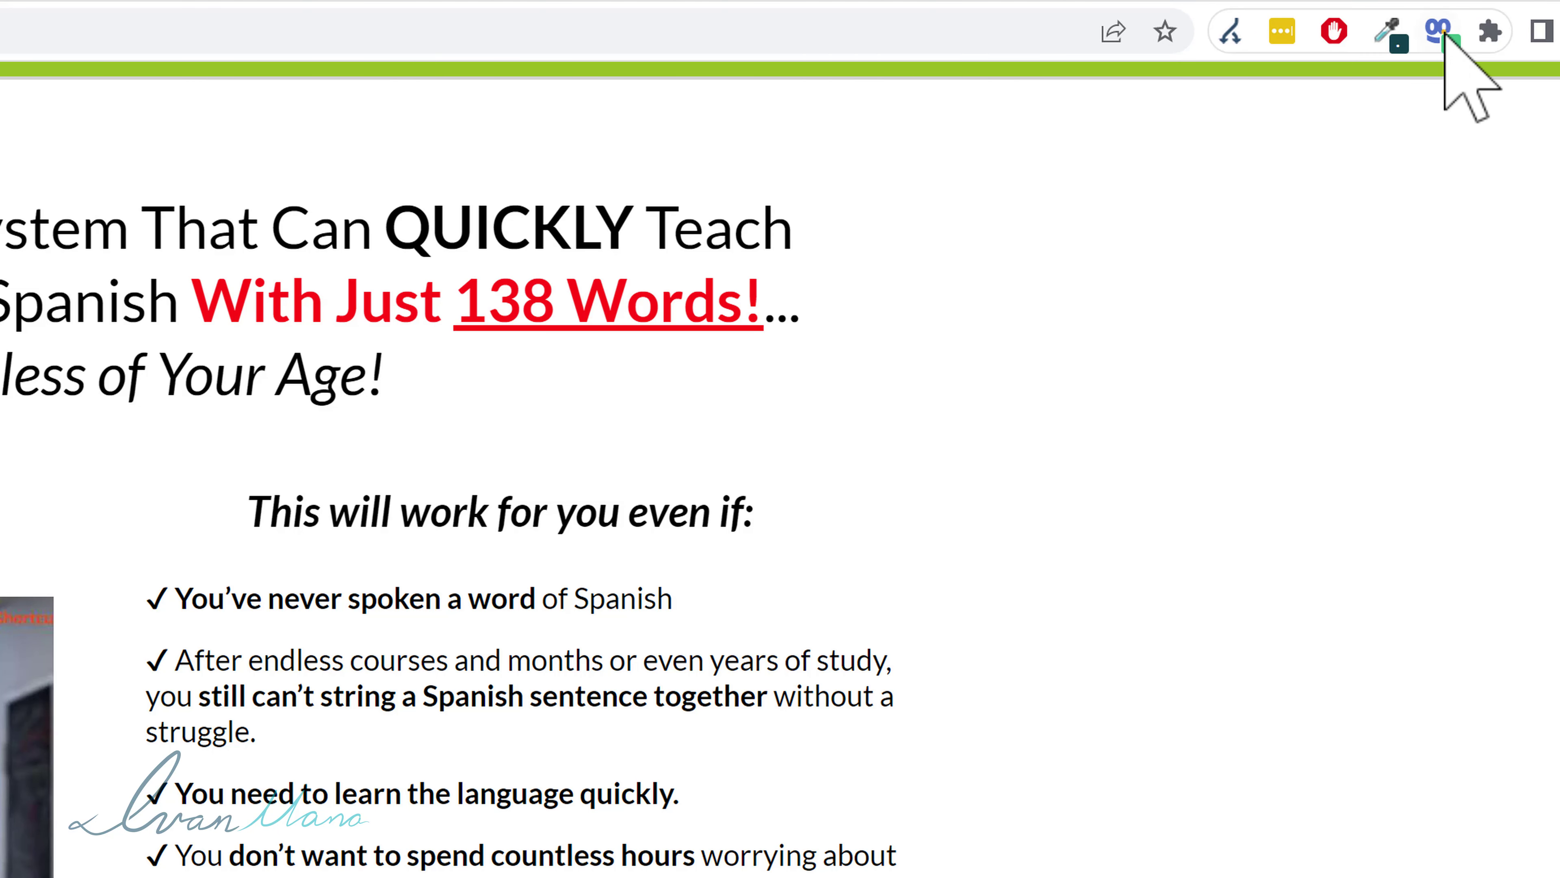
pyautogui.click(1438, 34)
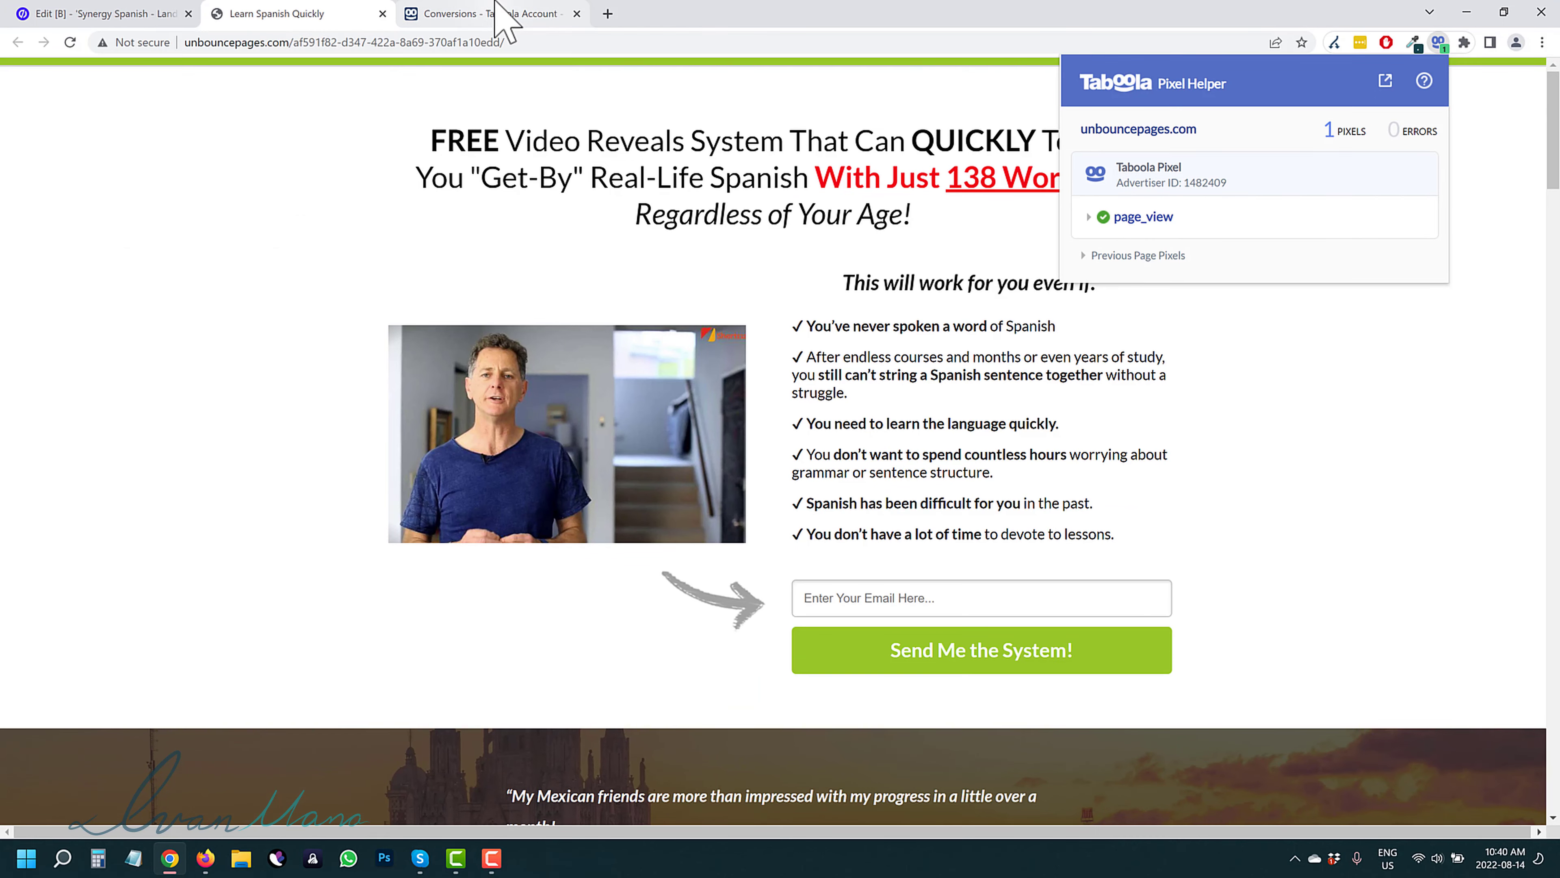
# Return to Taboola Ads and look through the All Campaigns report with its custom columns
pyautogui.click(491, 13)
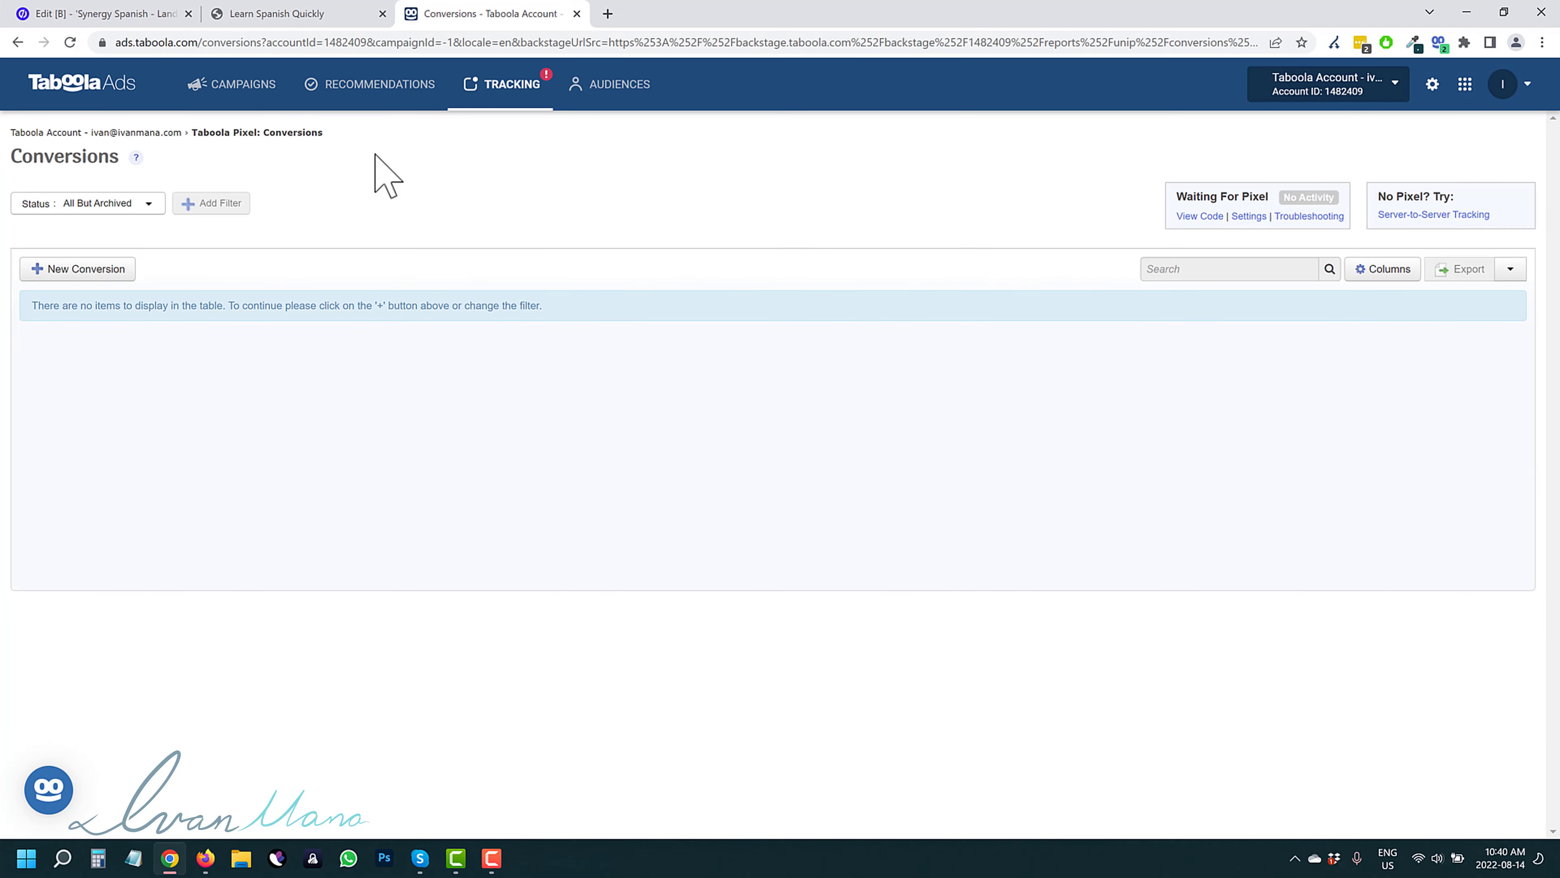
pyautogui.click(243, 86)
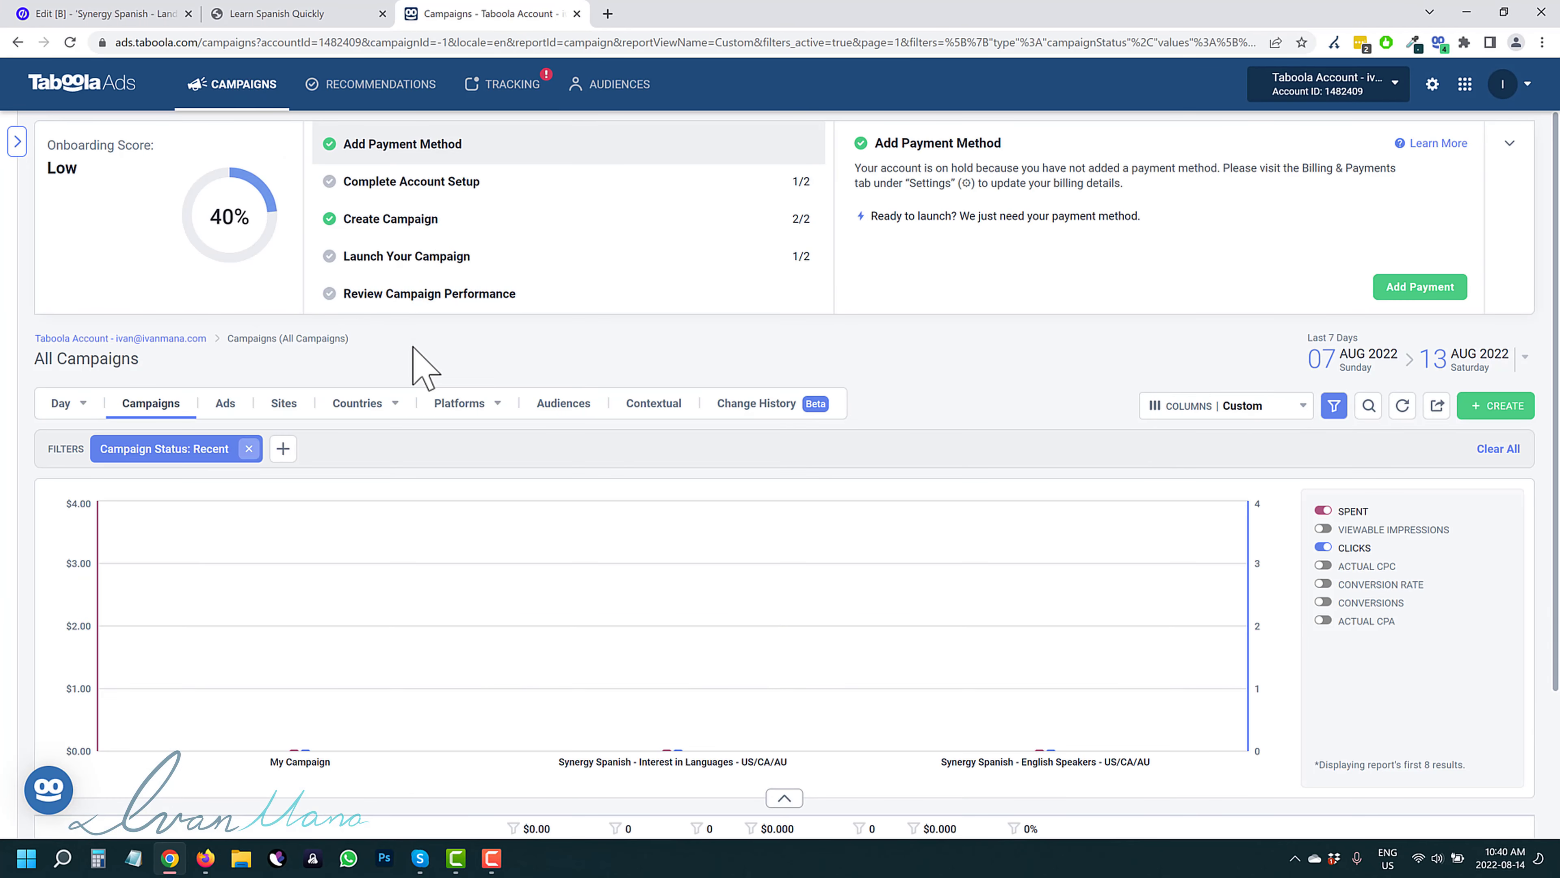
pyautogui.scroll(-3, 602, 455)
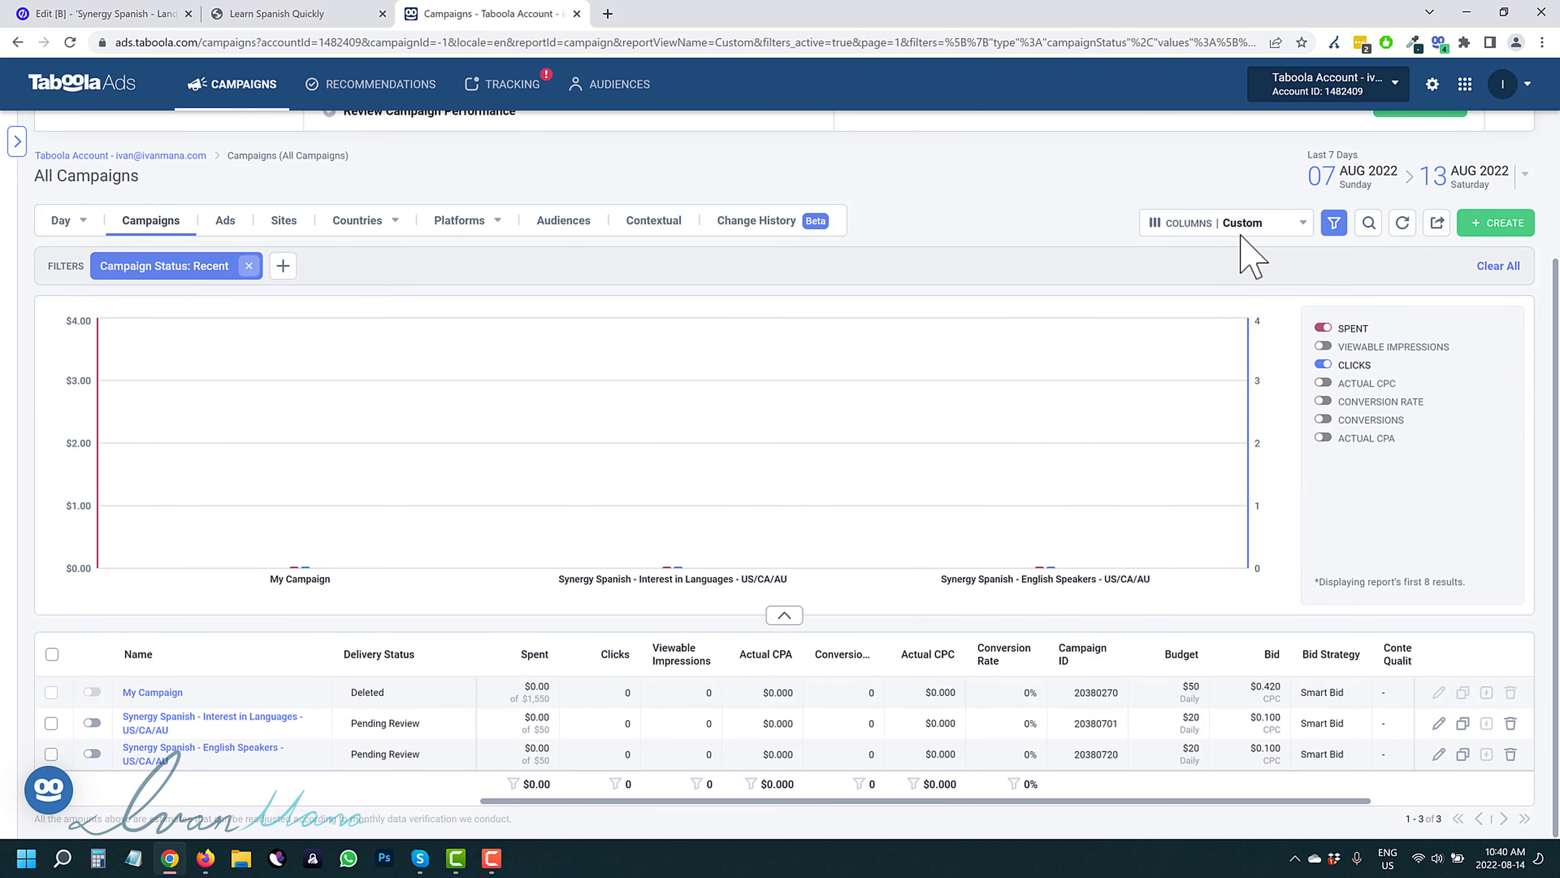
pyautogui.scroll(-3, 1295, 249)
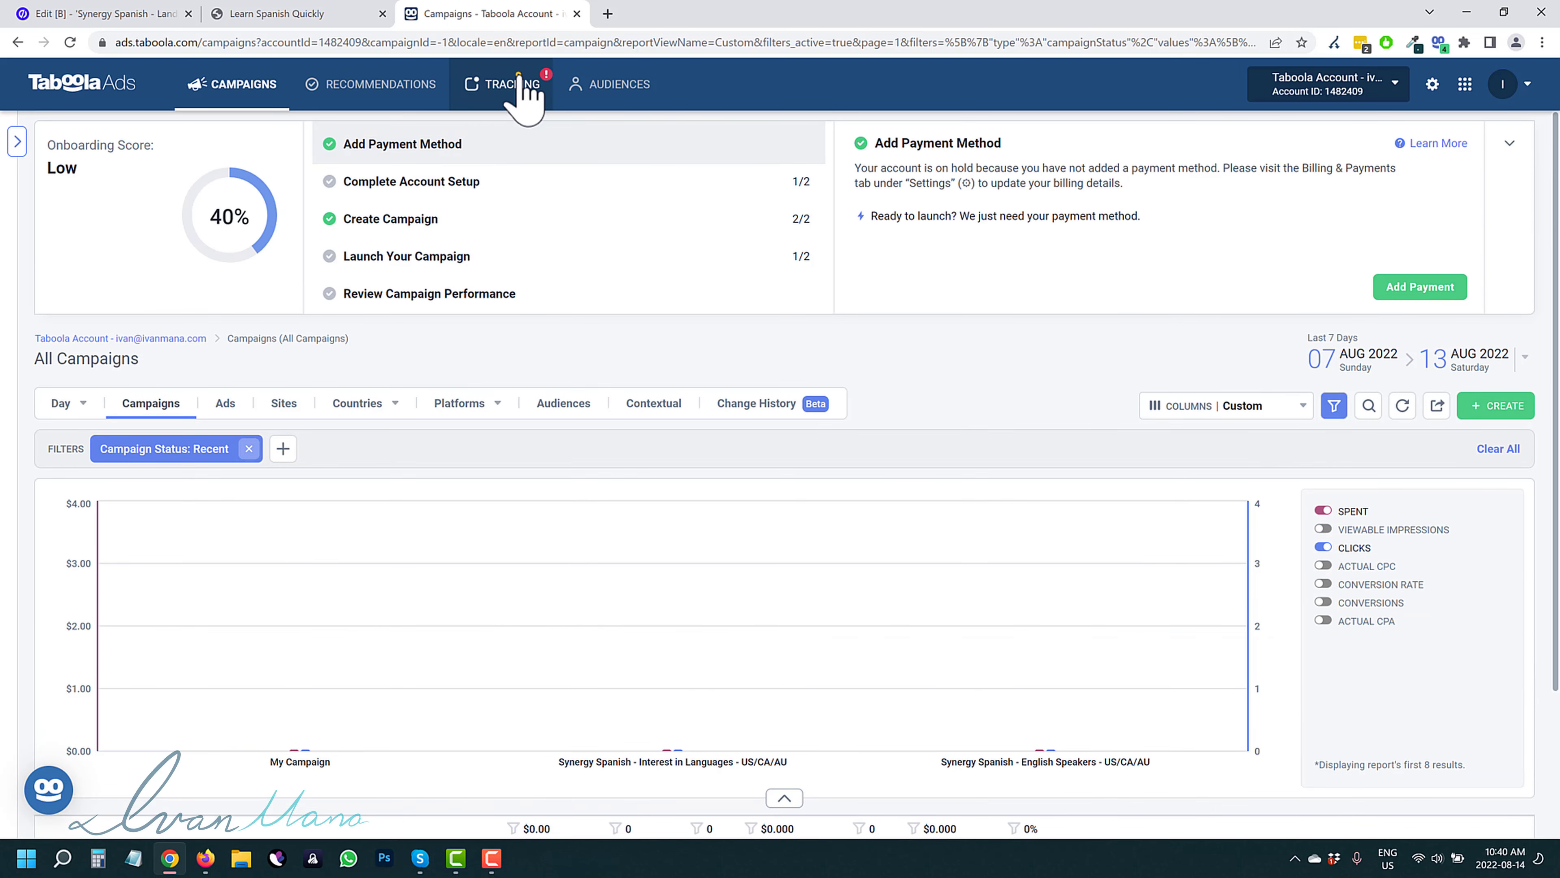
# Review Taboola's conversion tracking and audiences pages, returning to the All Campaigns report
pyautogui.click(512, 86)
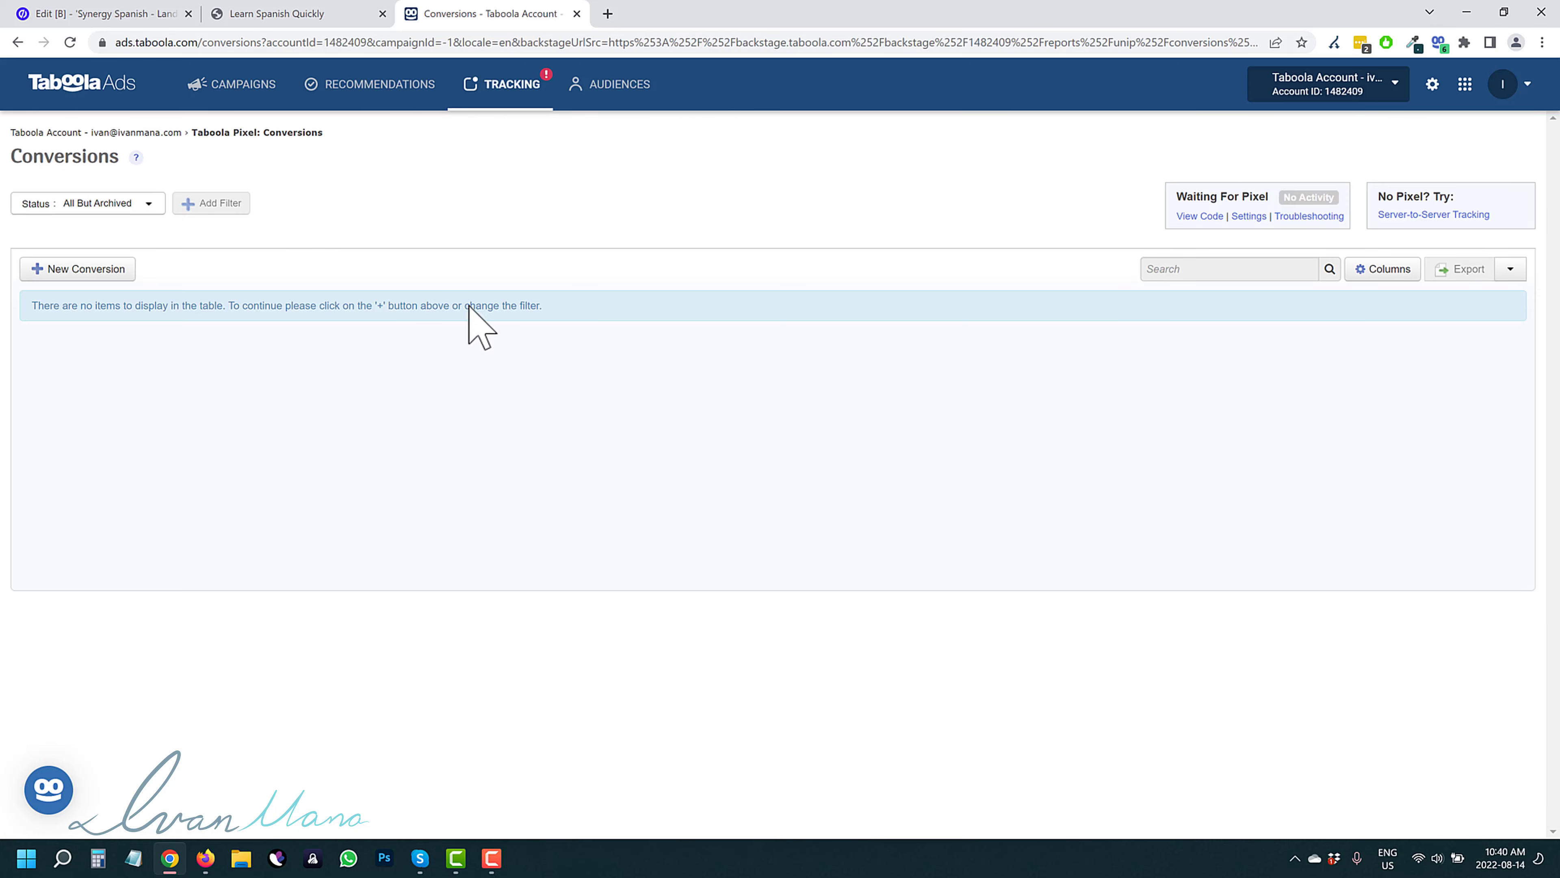
pyautogui.click(215, 93)
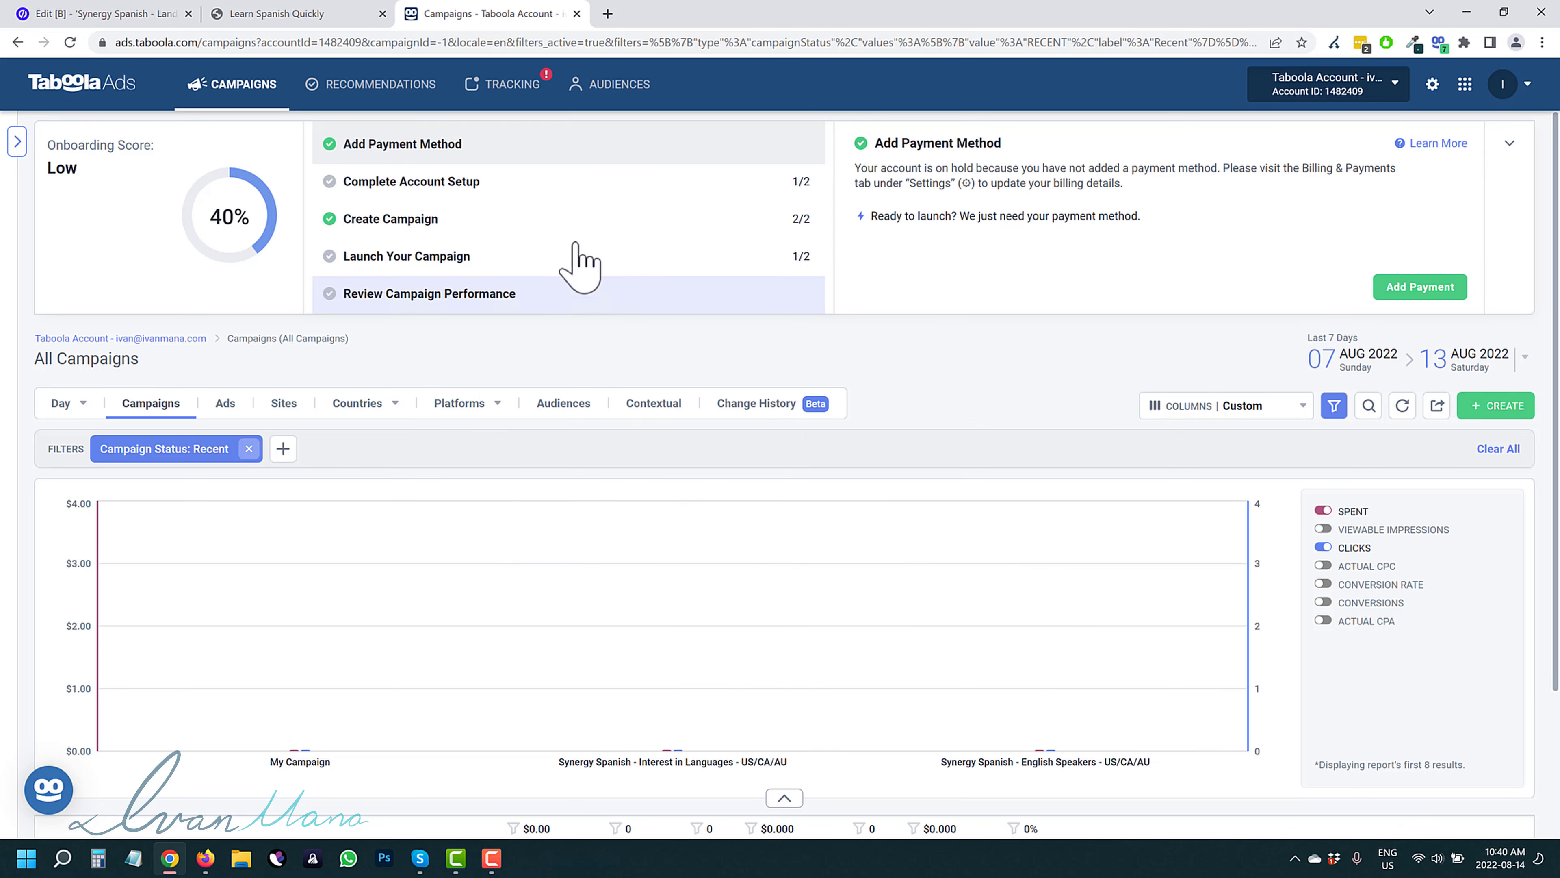
pyautogui.click(595, 99)
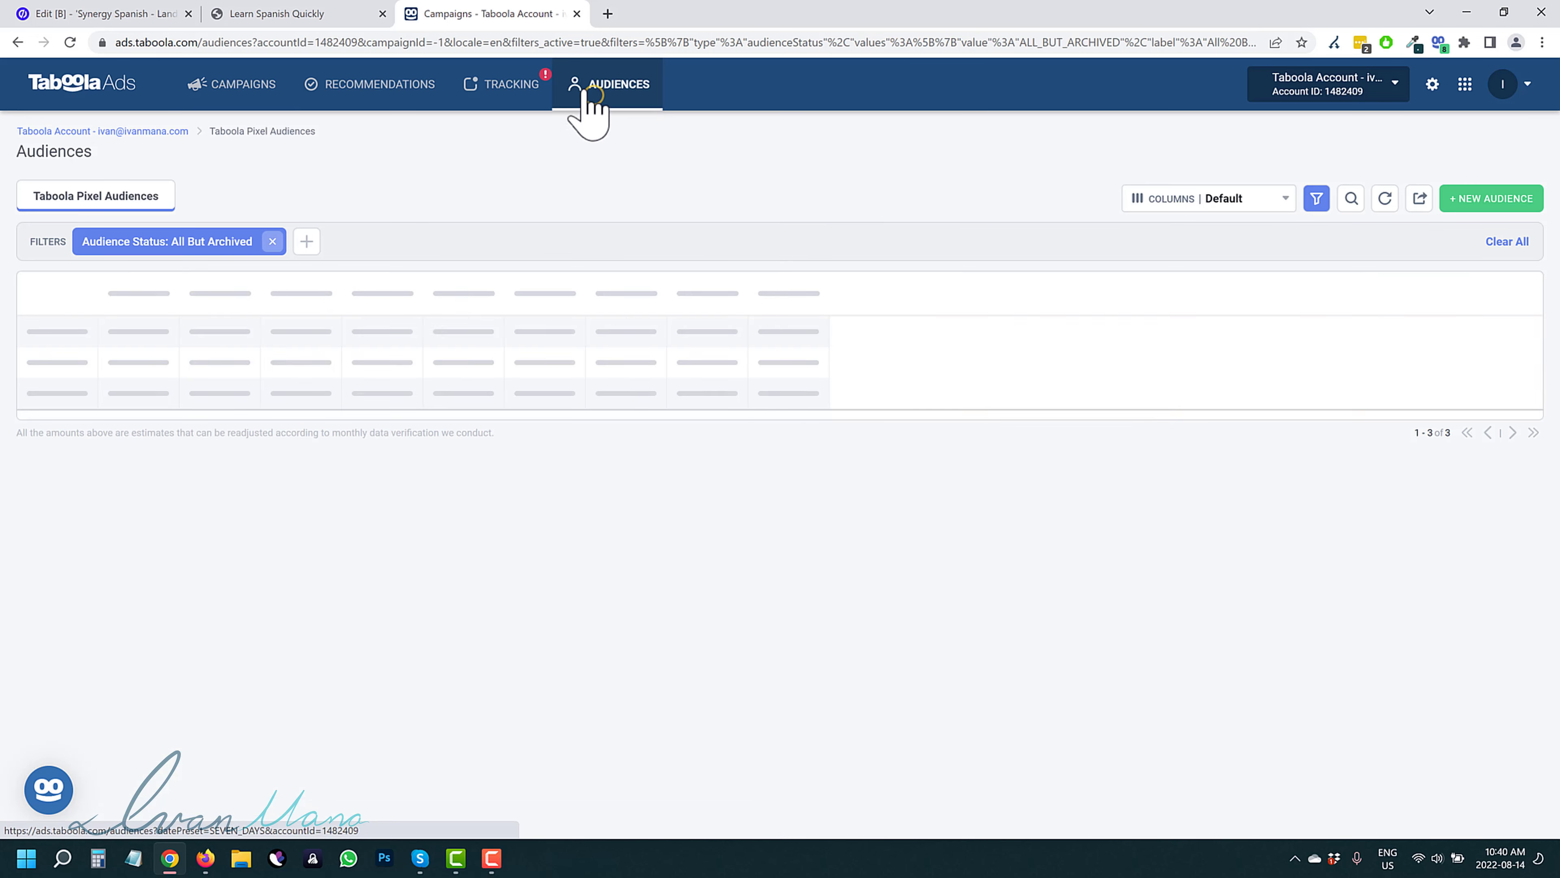
pyautogui.click(482, 86)
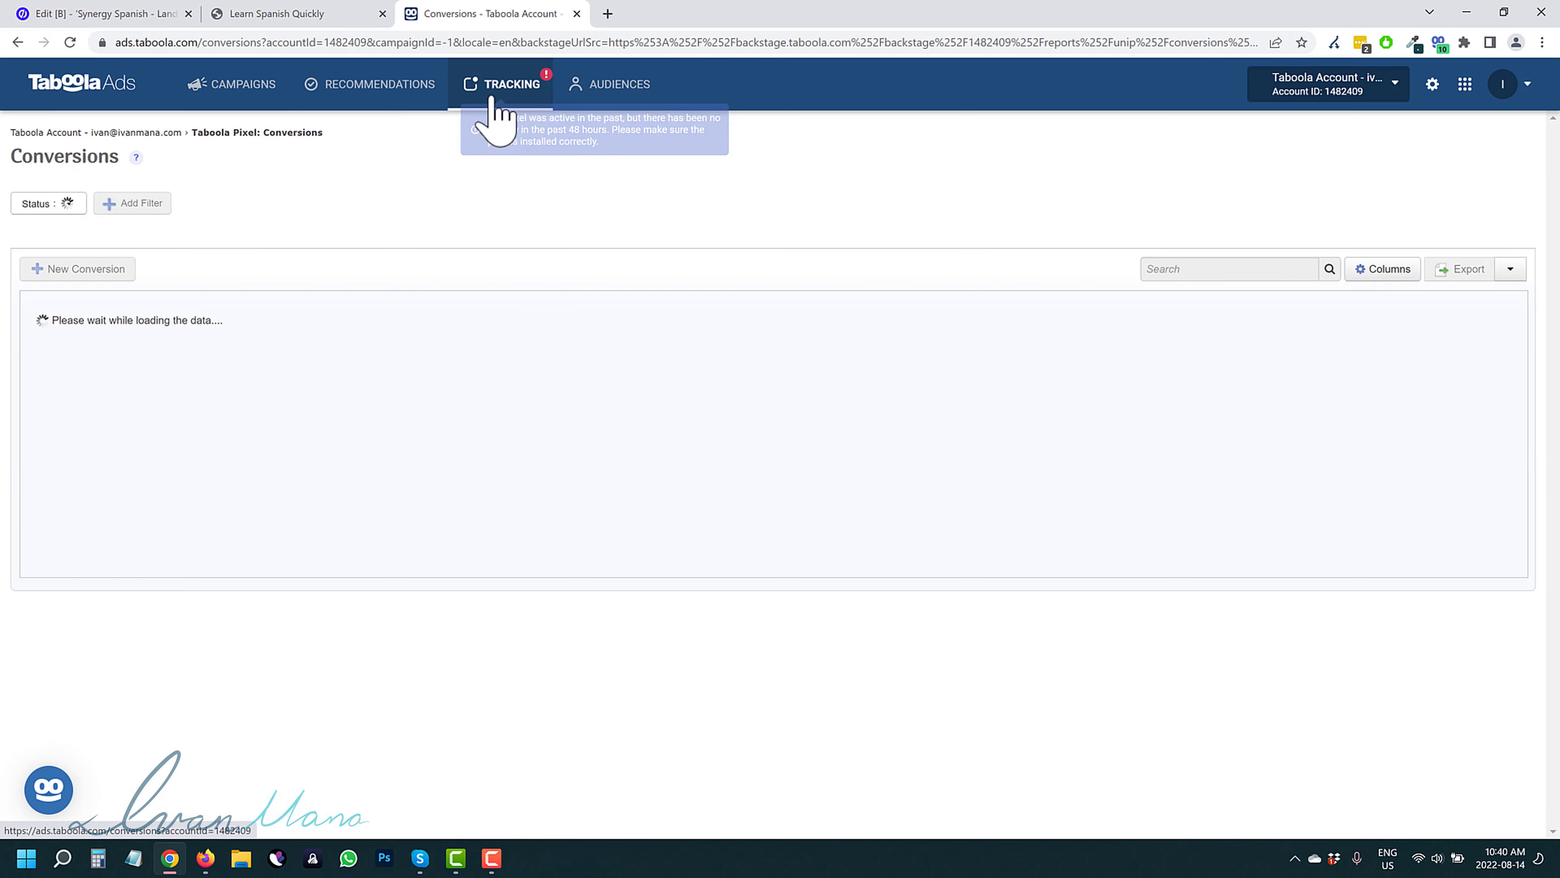
pyautogui.click(191, 92)
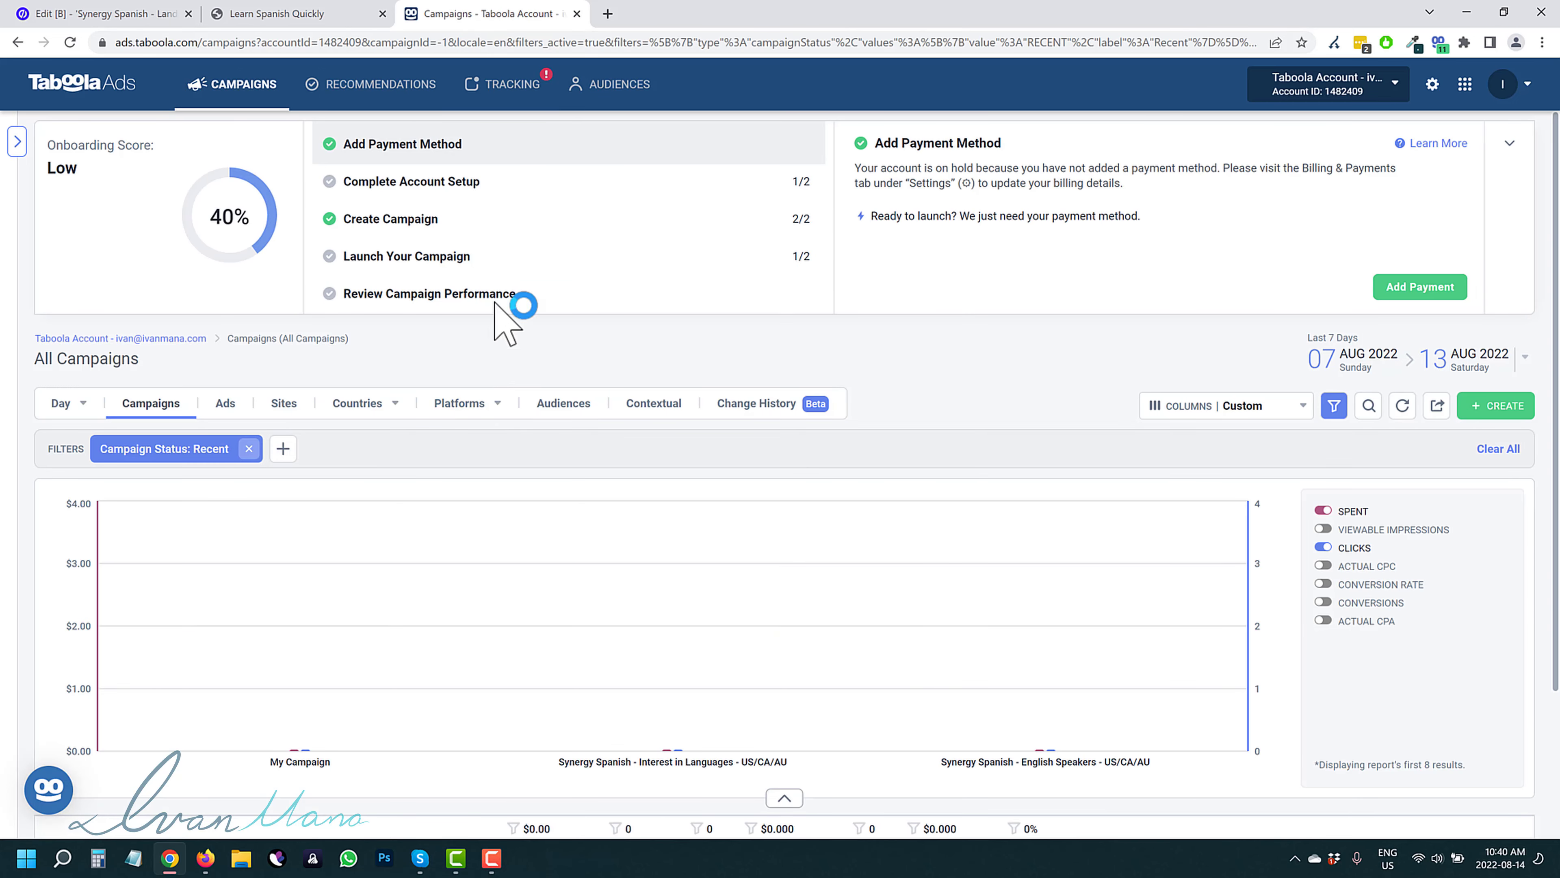
# Open the creator's YouTube channel in a new browser tab and show its uploaded videos
pyautogui.click(607, 13)
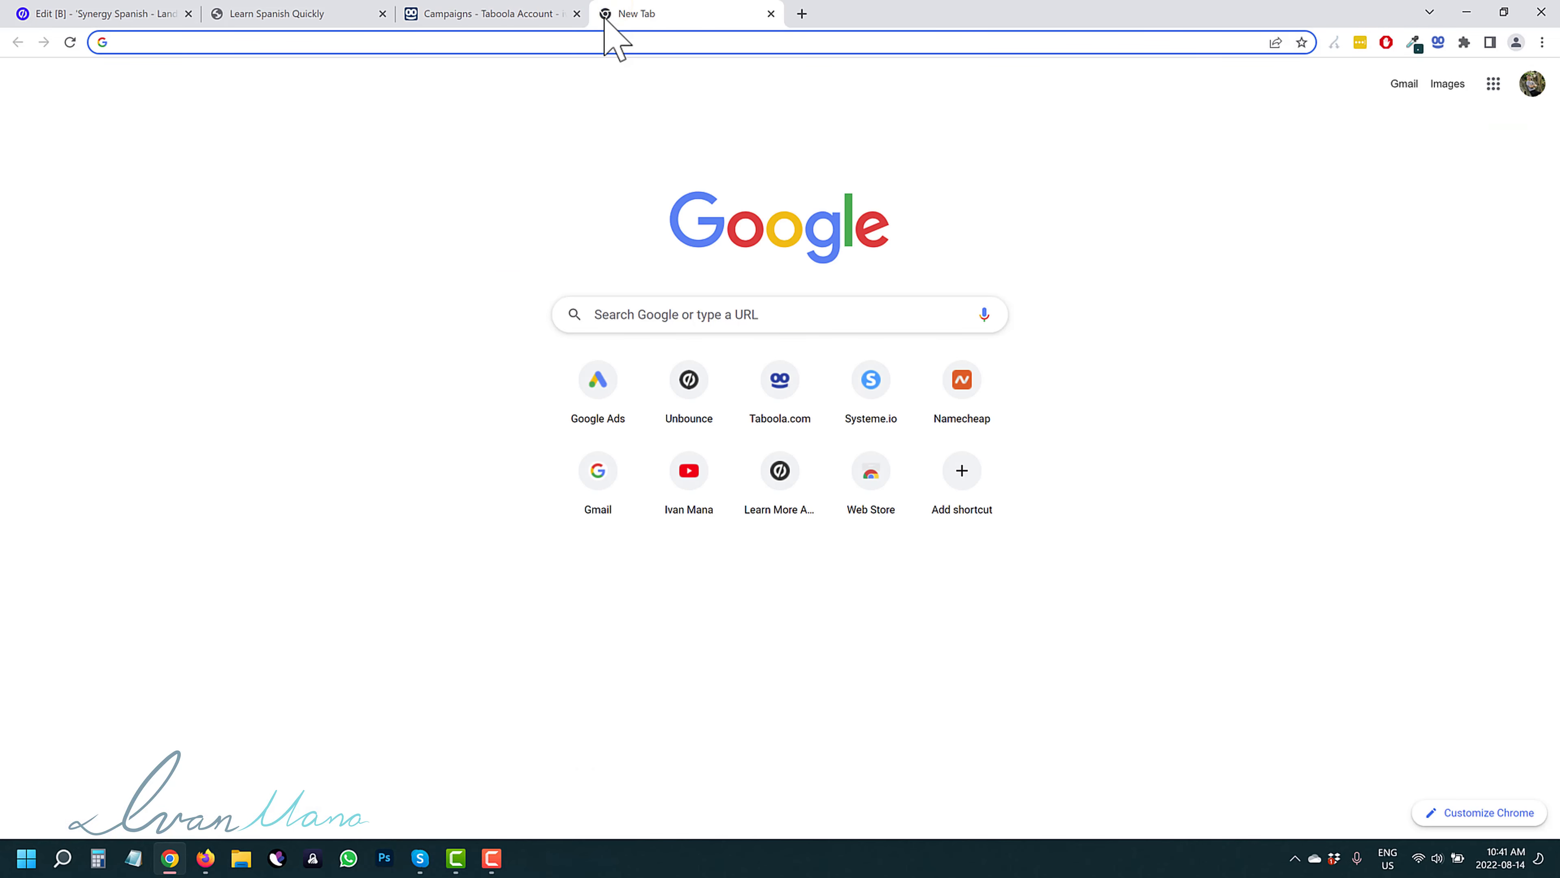
pyautogui.write('youtube.com/i')
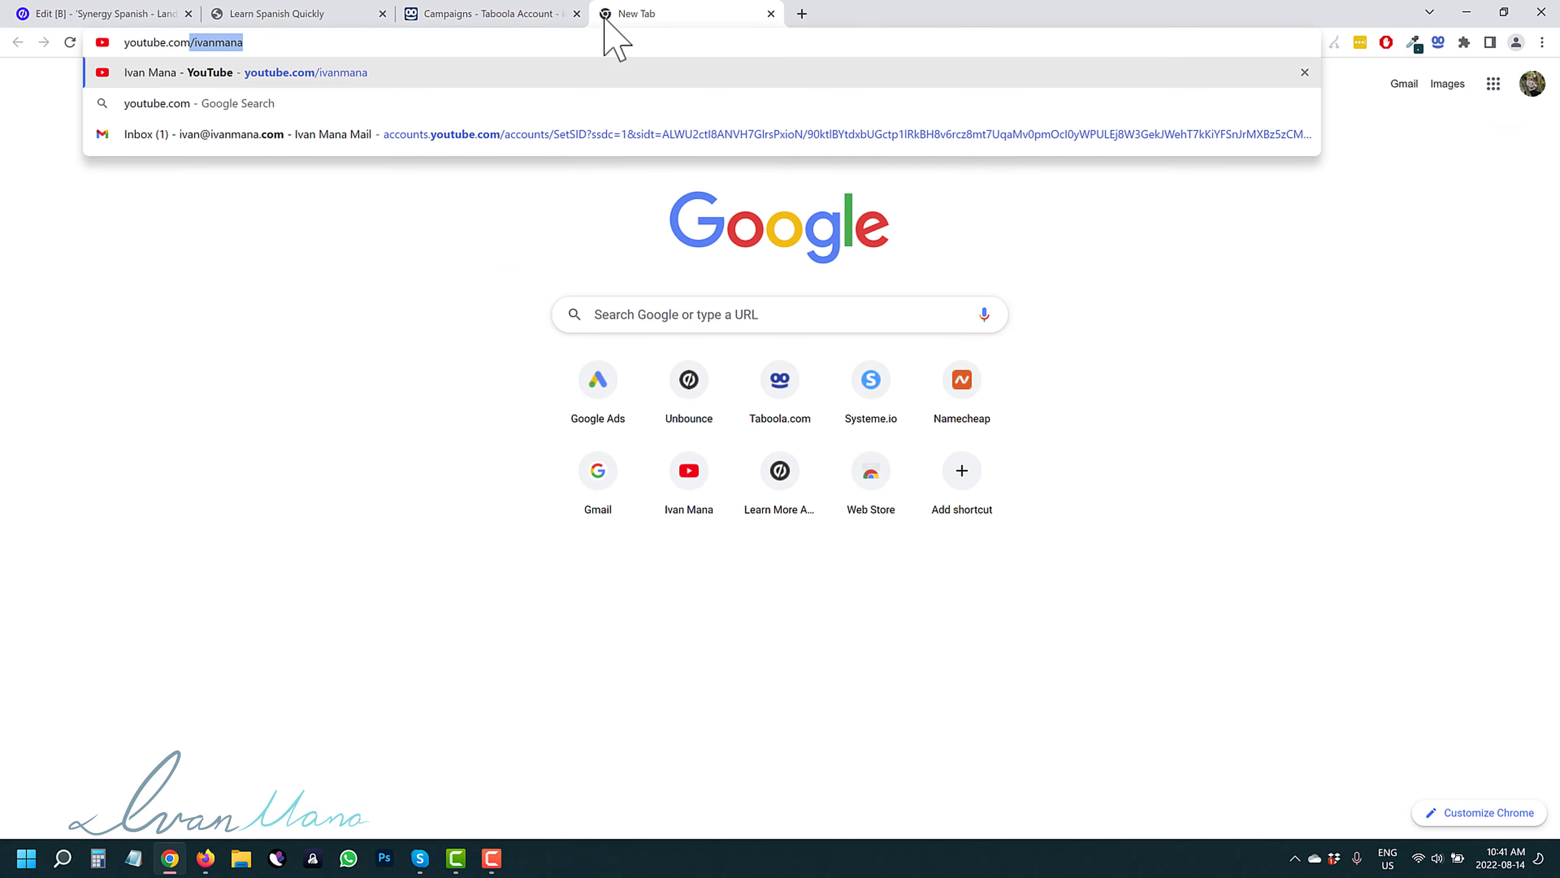
pyautogui.write('vanmana')
pyautogui.press('Return')
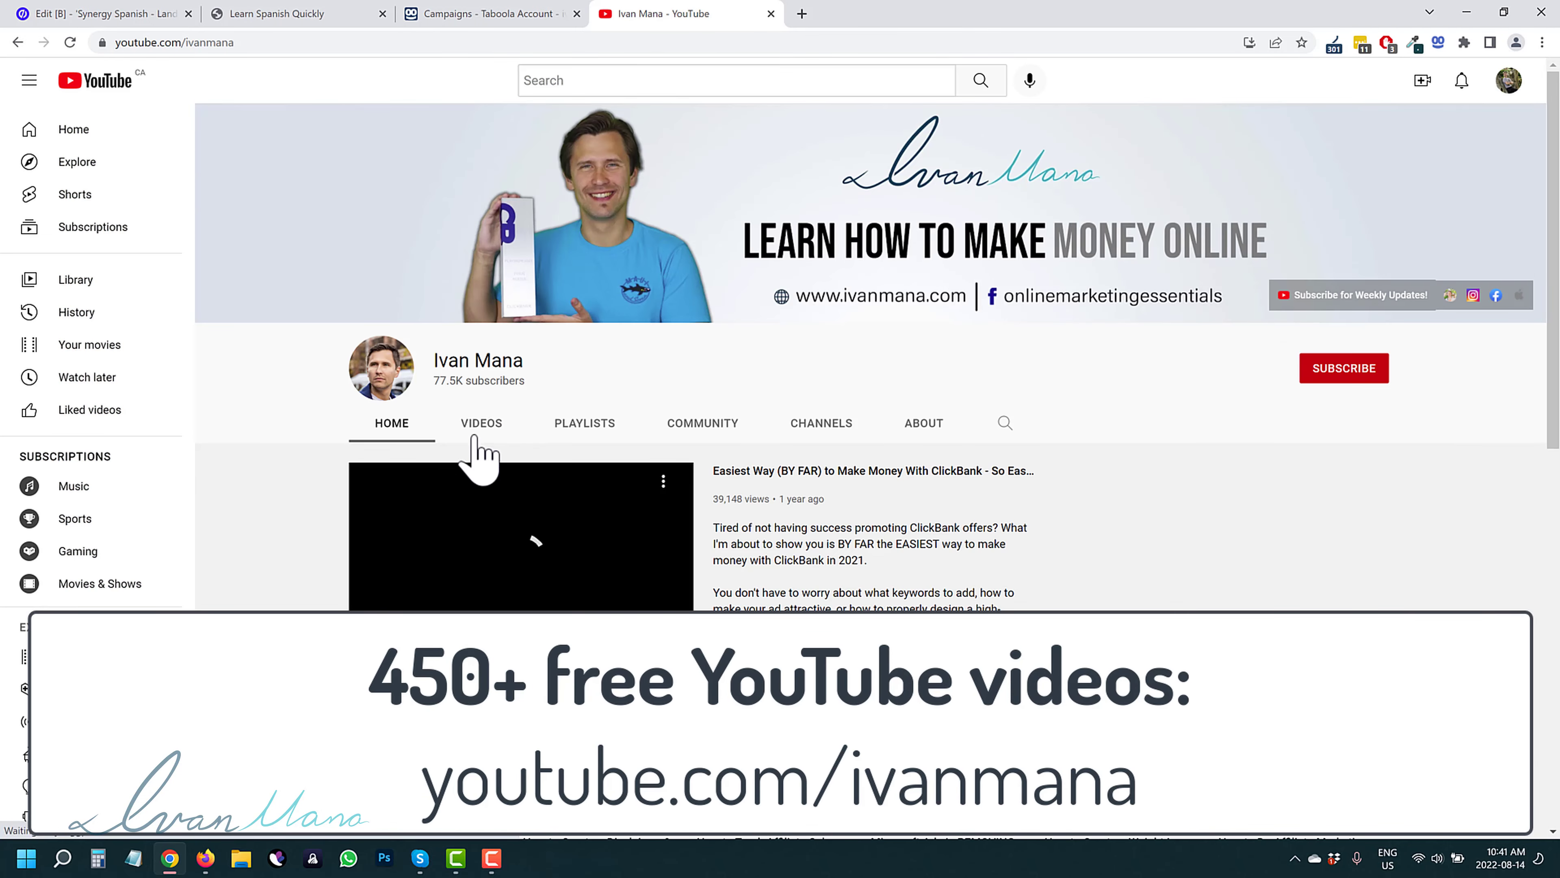
pyautogui.click(481, 425)
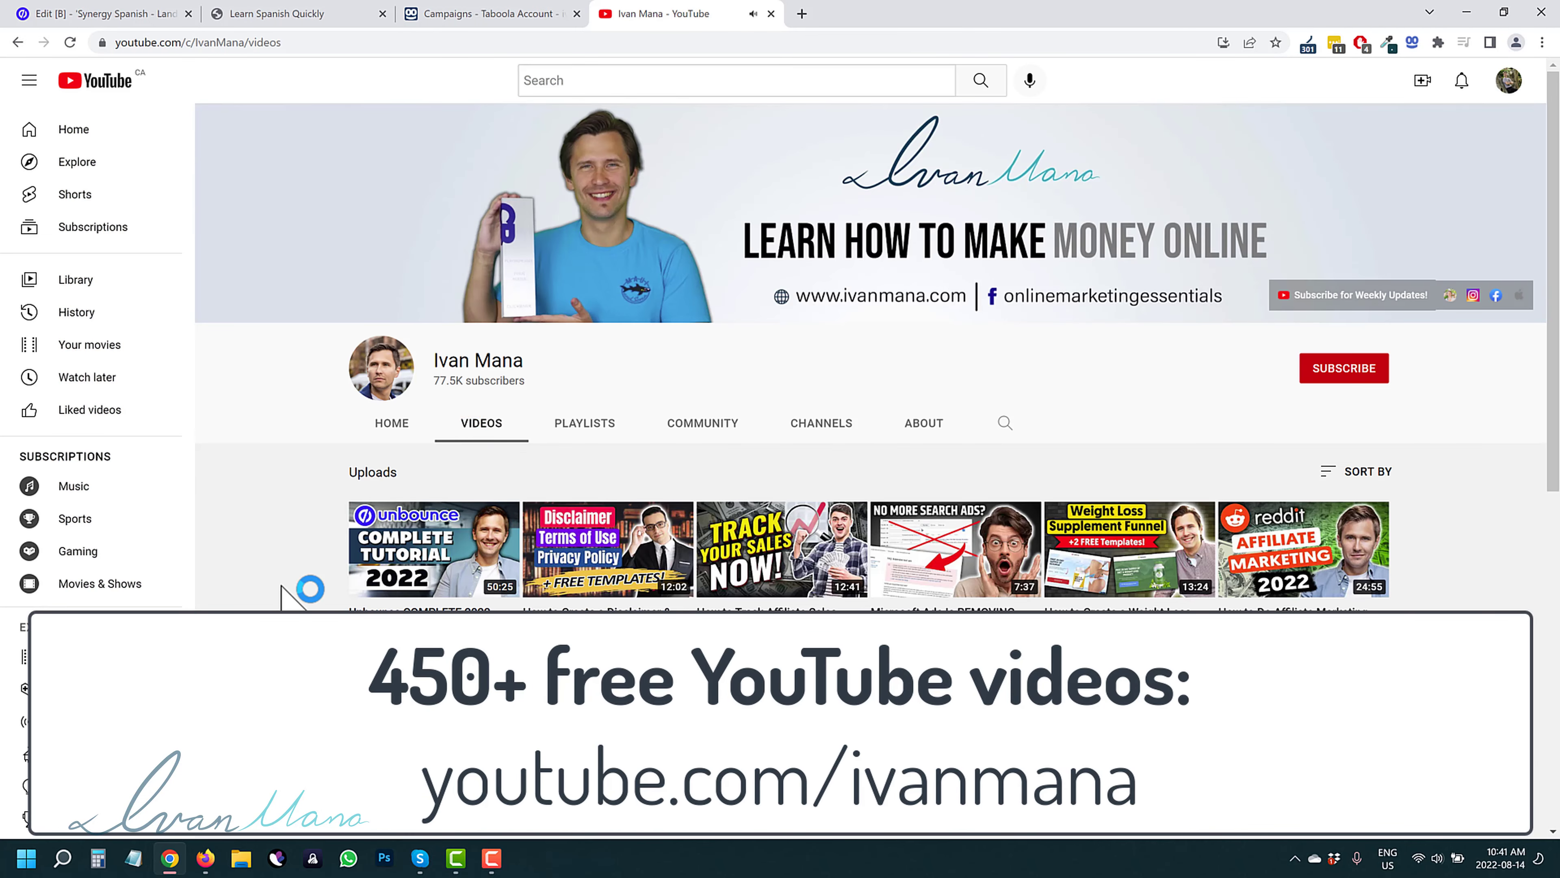
# Browse the channel's uploads to examine the available advertising and affiliate marketing tutorials
pyautogui.scroll(-1, 289, 590)
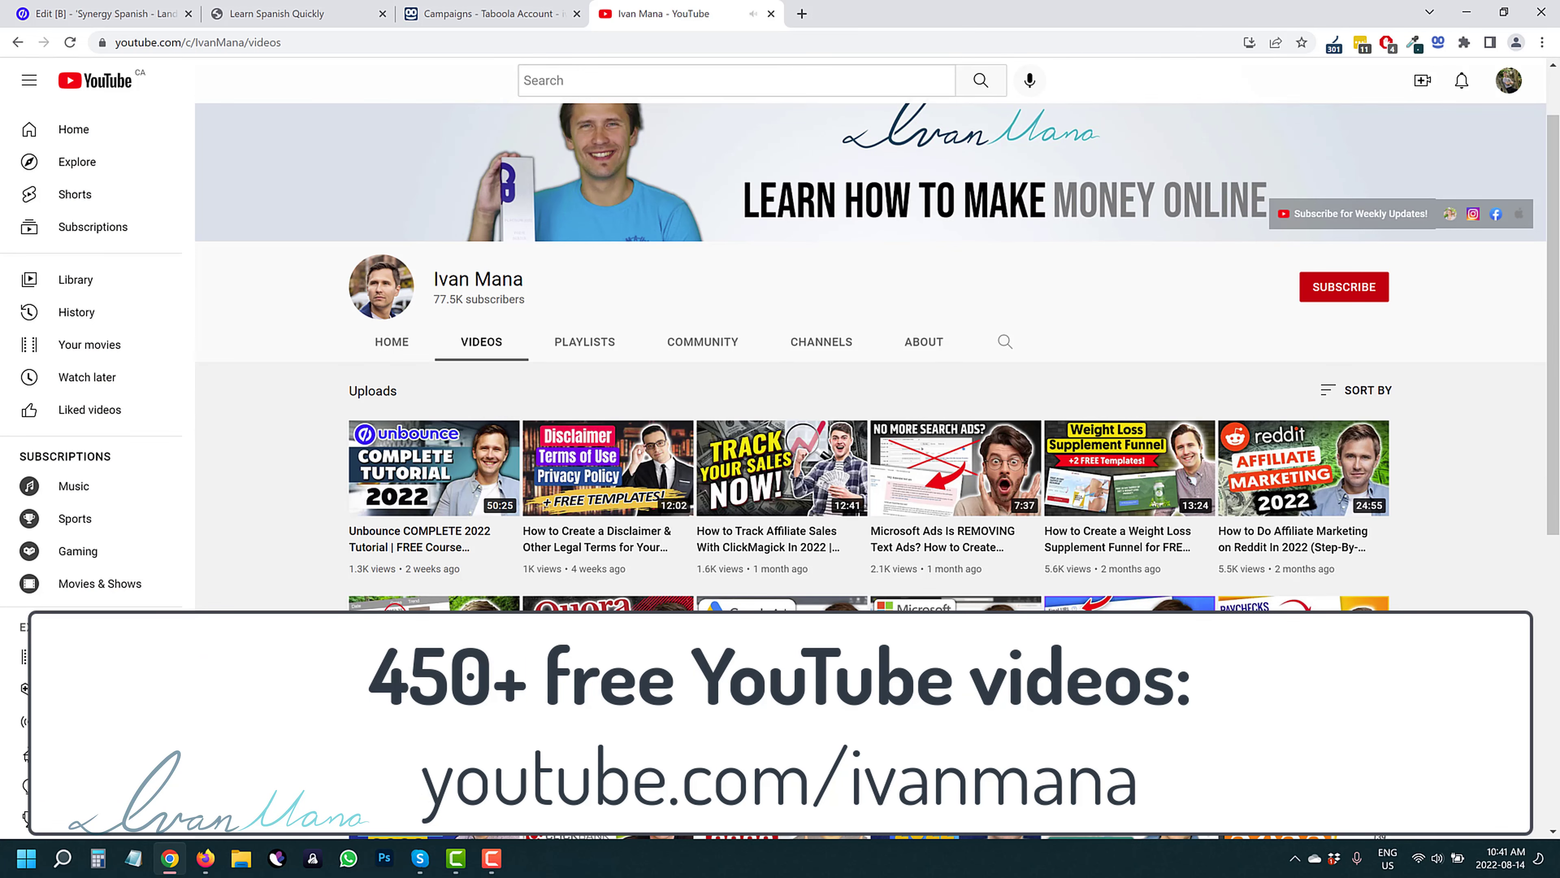
pyautogui.scroll(-3, 604, 568)
pyautogui.scroll(-4, 604, 568)
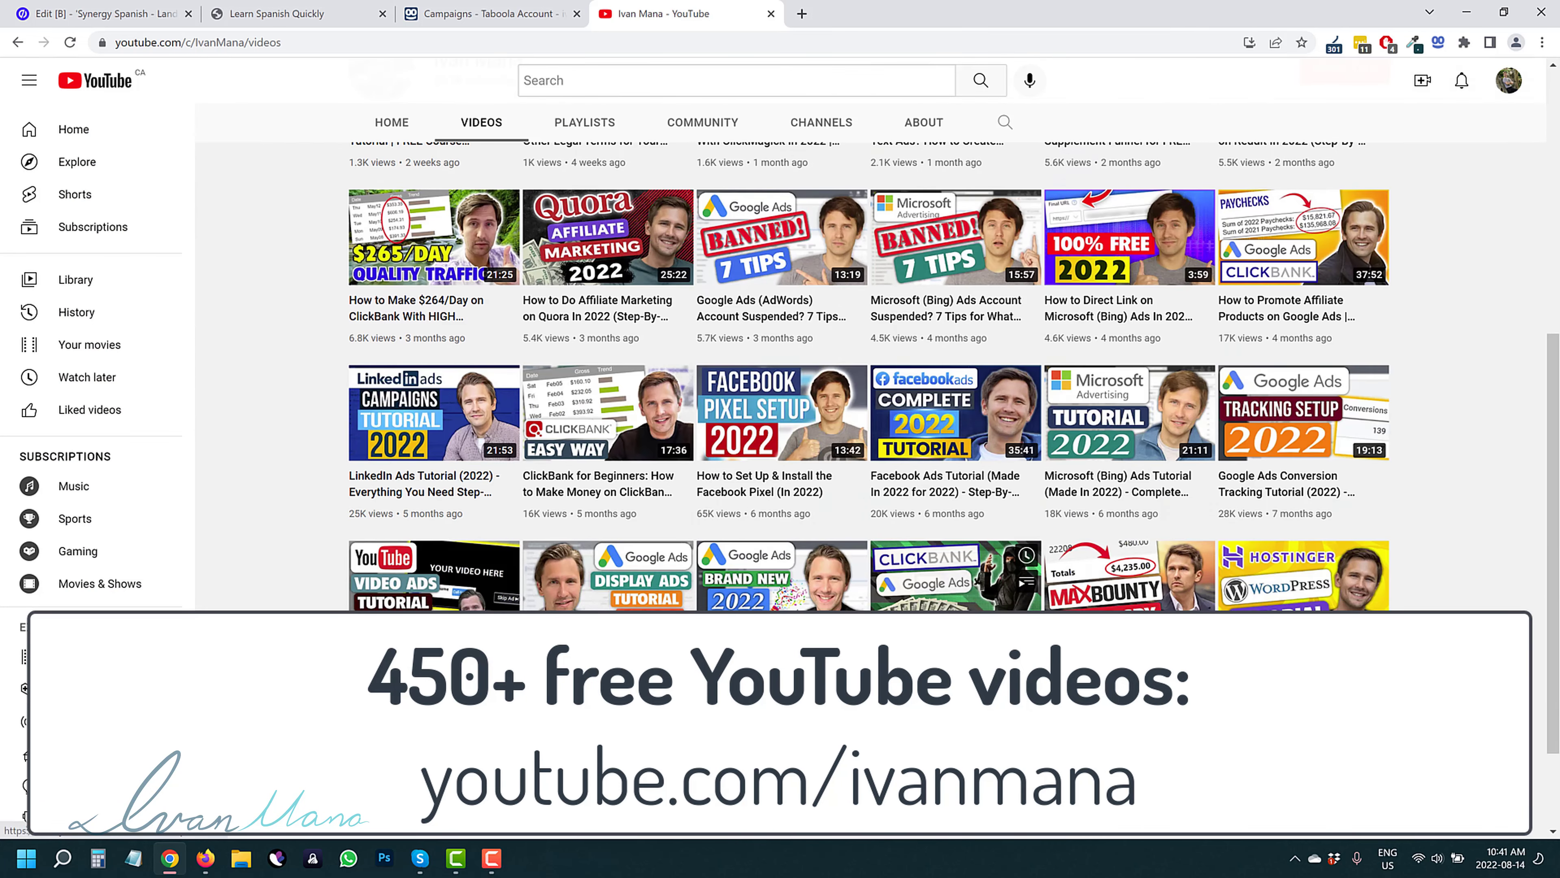
pyautogui.scroll(-7, 872, 676)
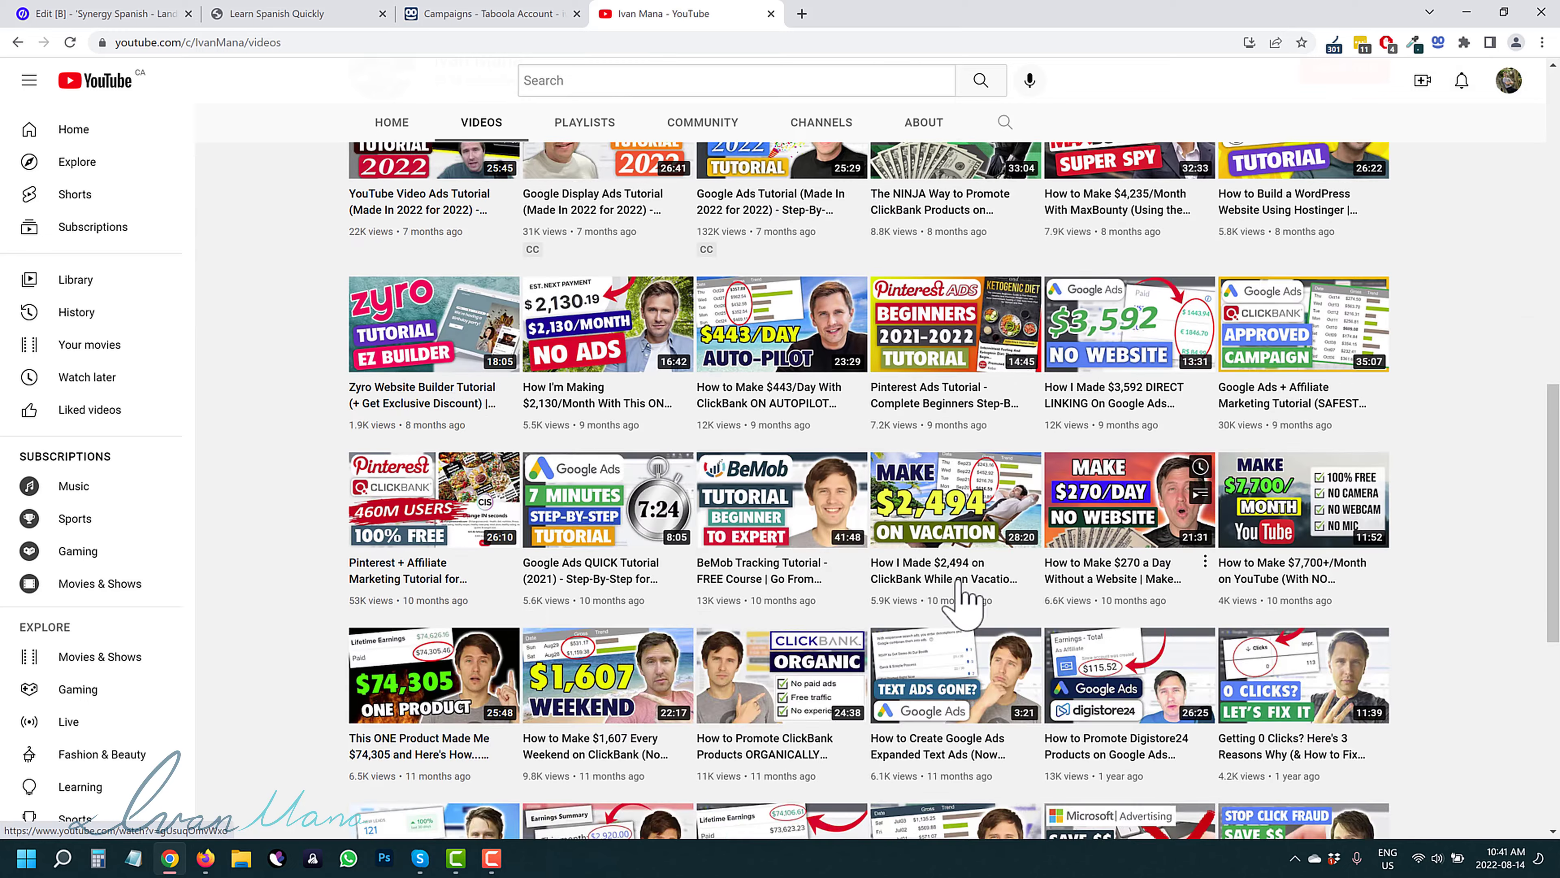
pyautogui.scroll(-5, 878, 556)
pyautogui.scroll(15, 676, 430)
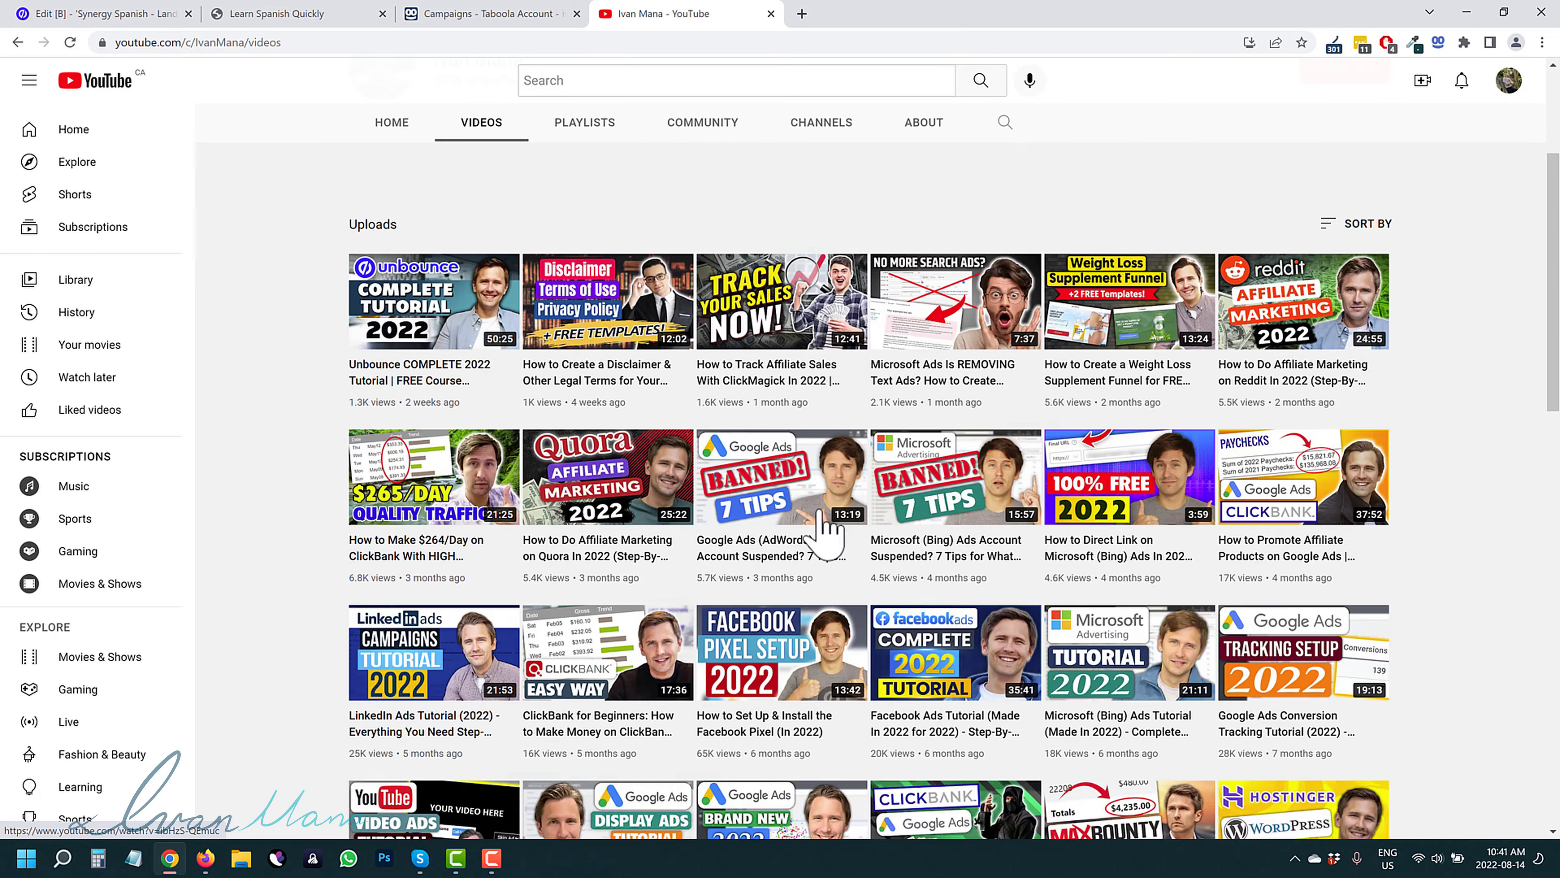
pyautogui.scroll(3, 614, 431)
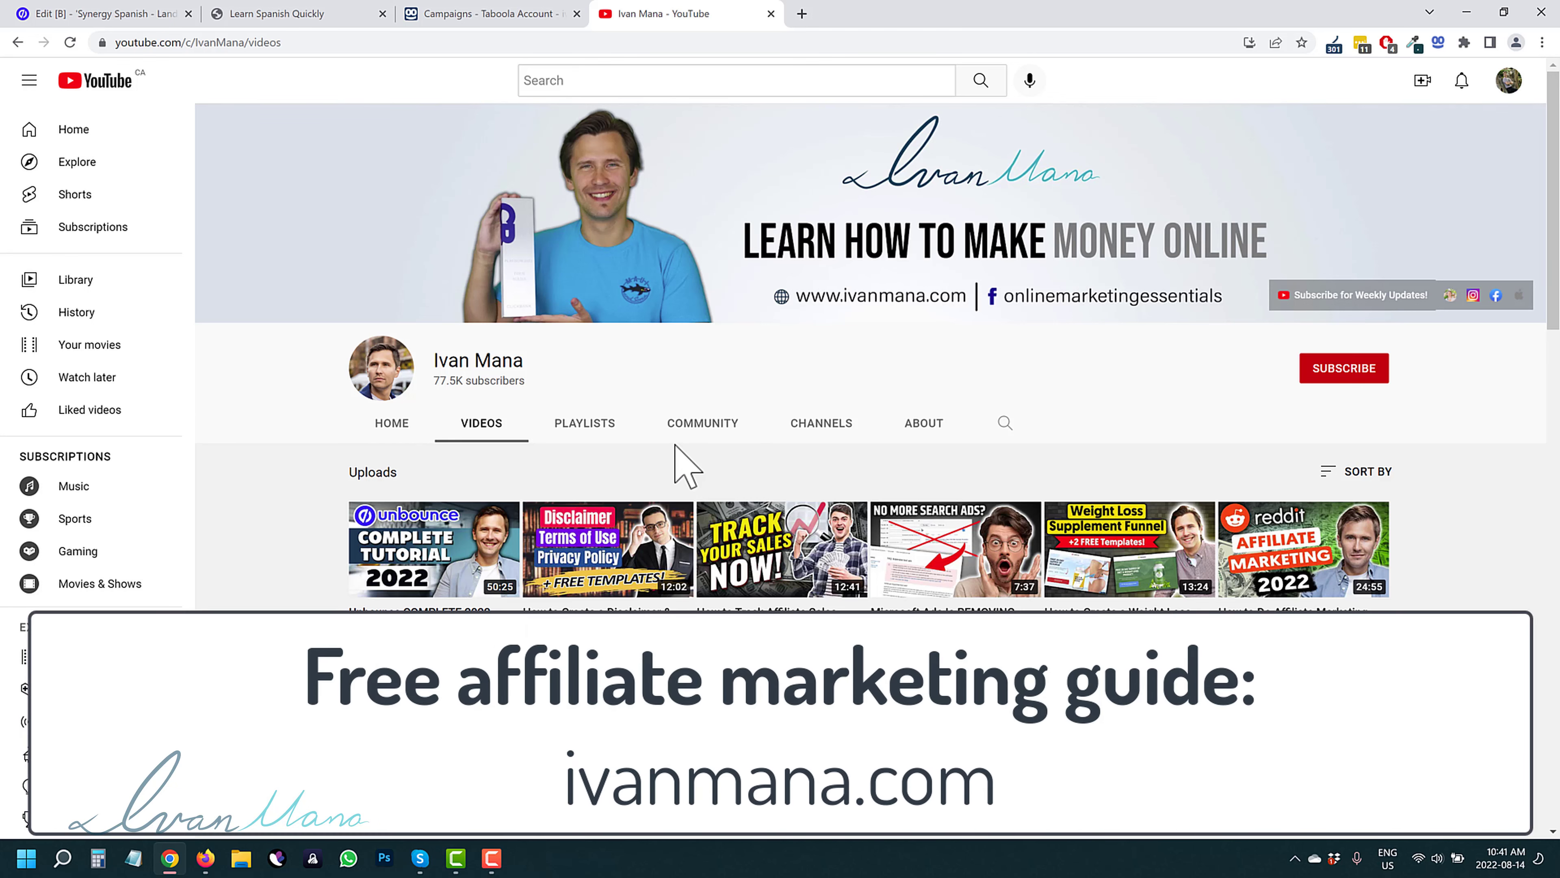
pyautogui.scroll(-4, 687, 467)
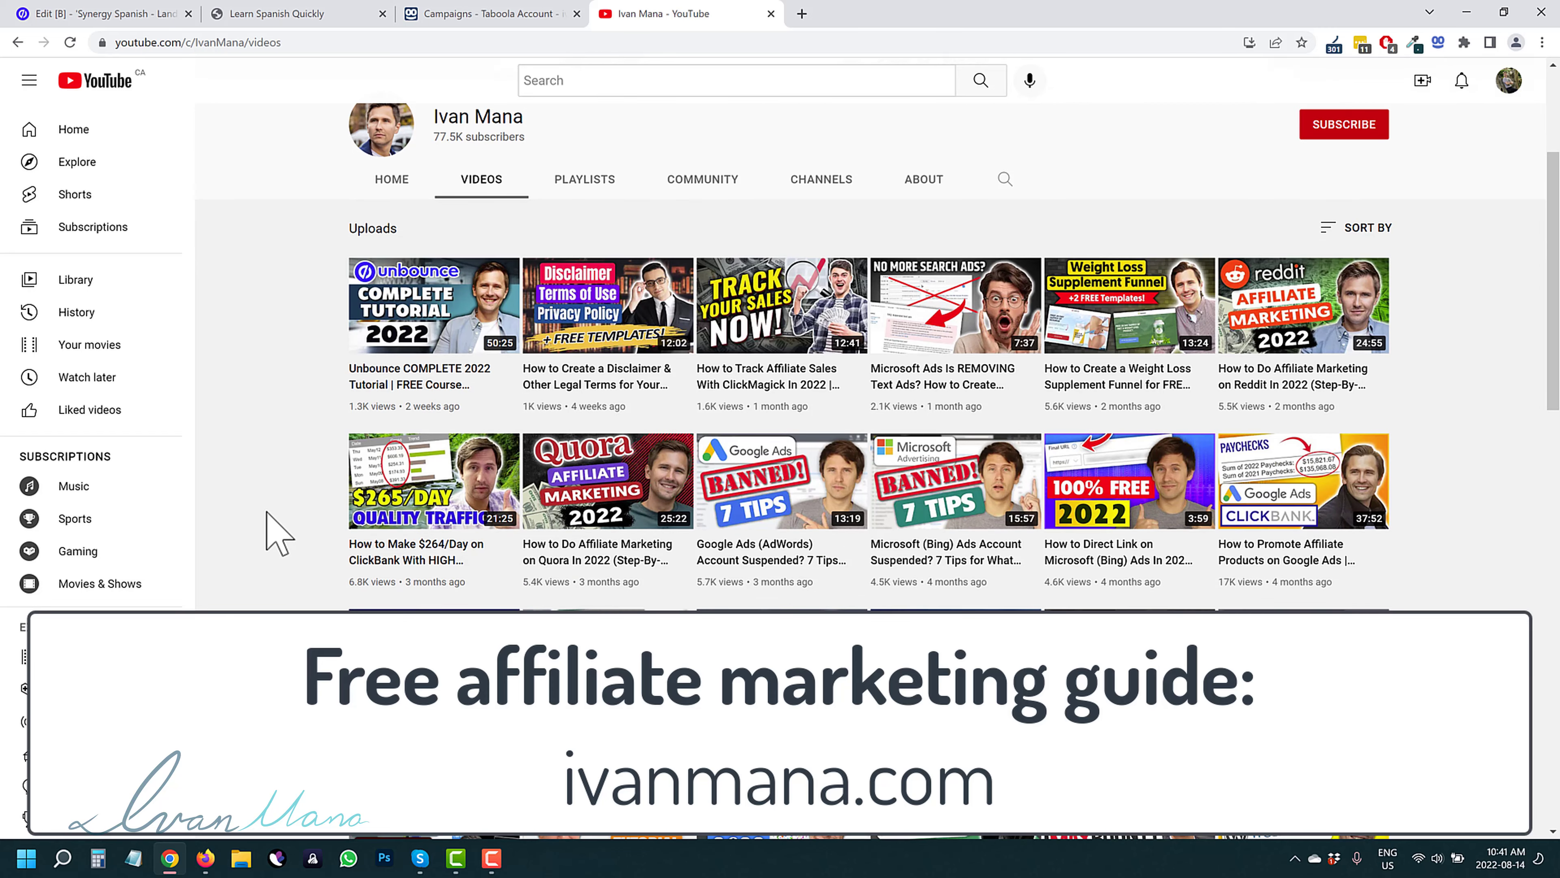